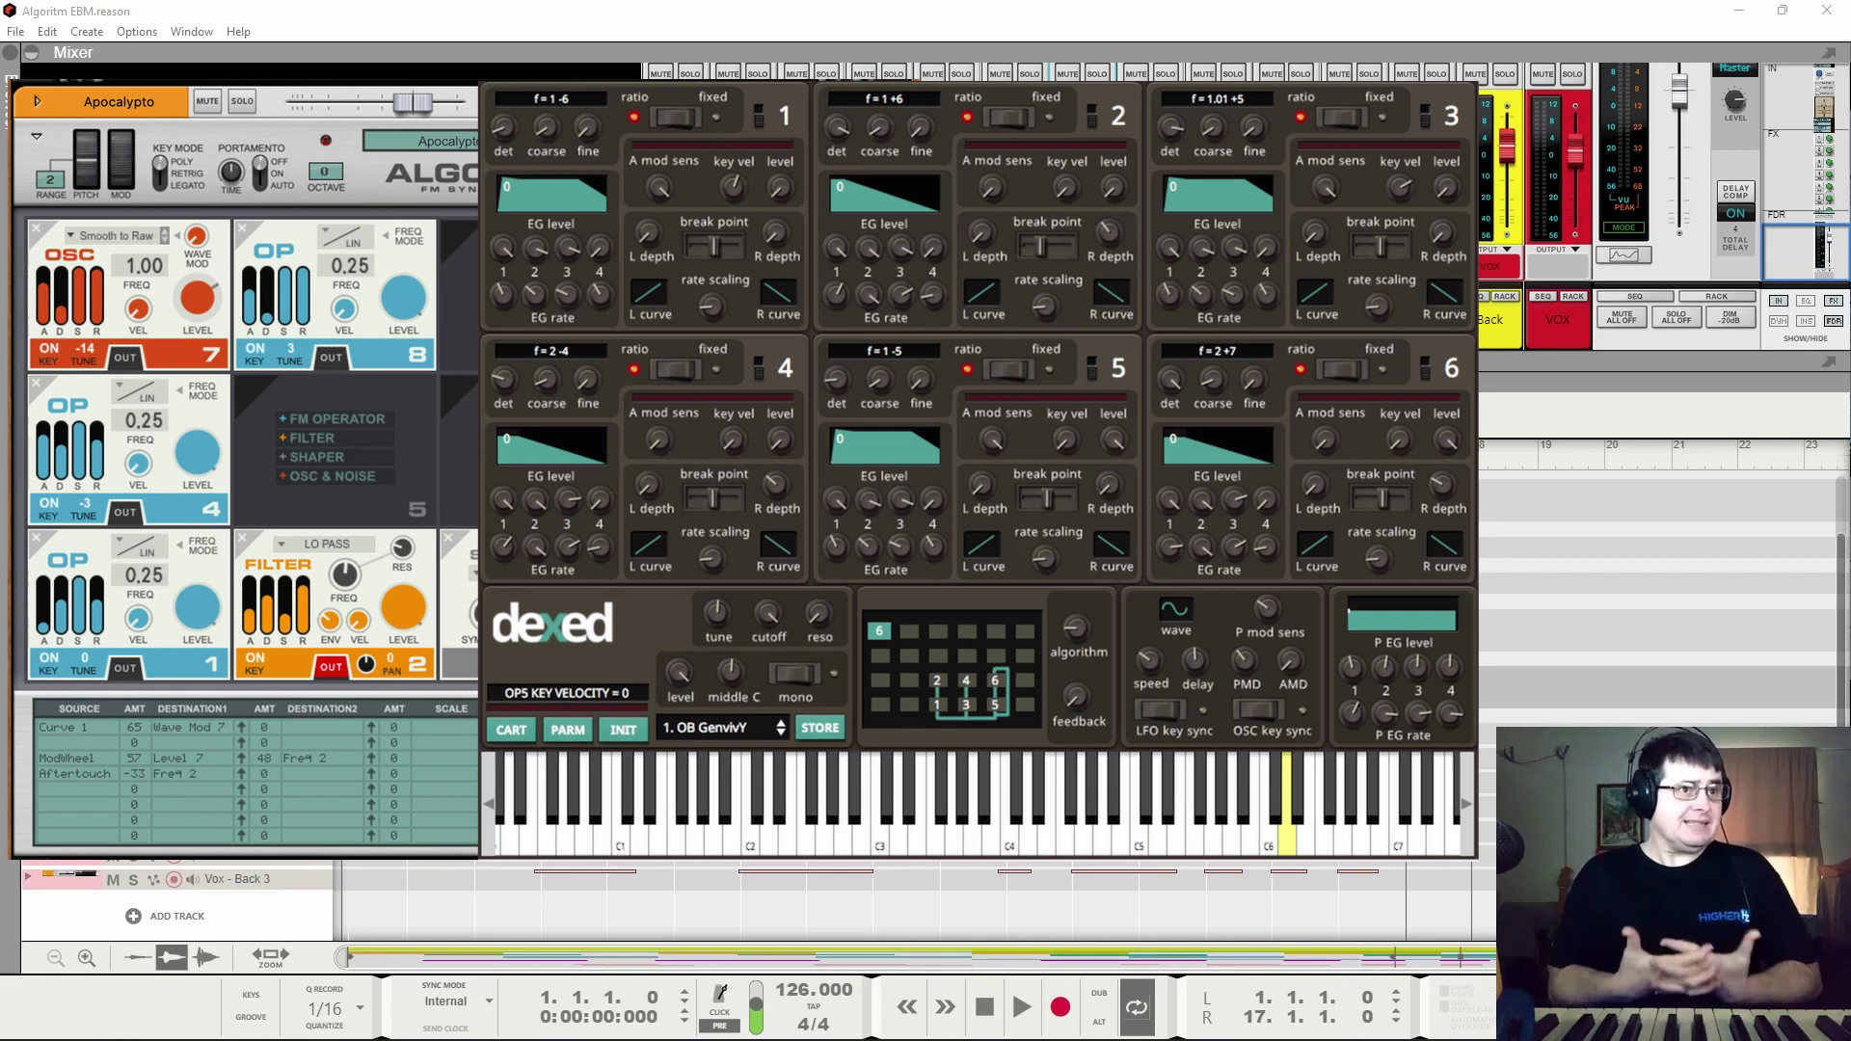
Step: Leave the Aurora FM editor to return to the Algoritm EBM song's mixer and sequencer
key(alt+Tab)
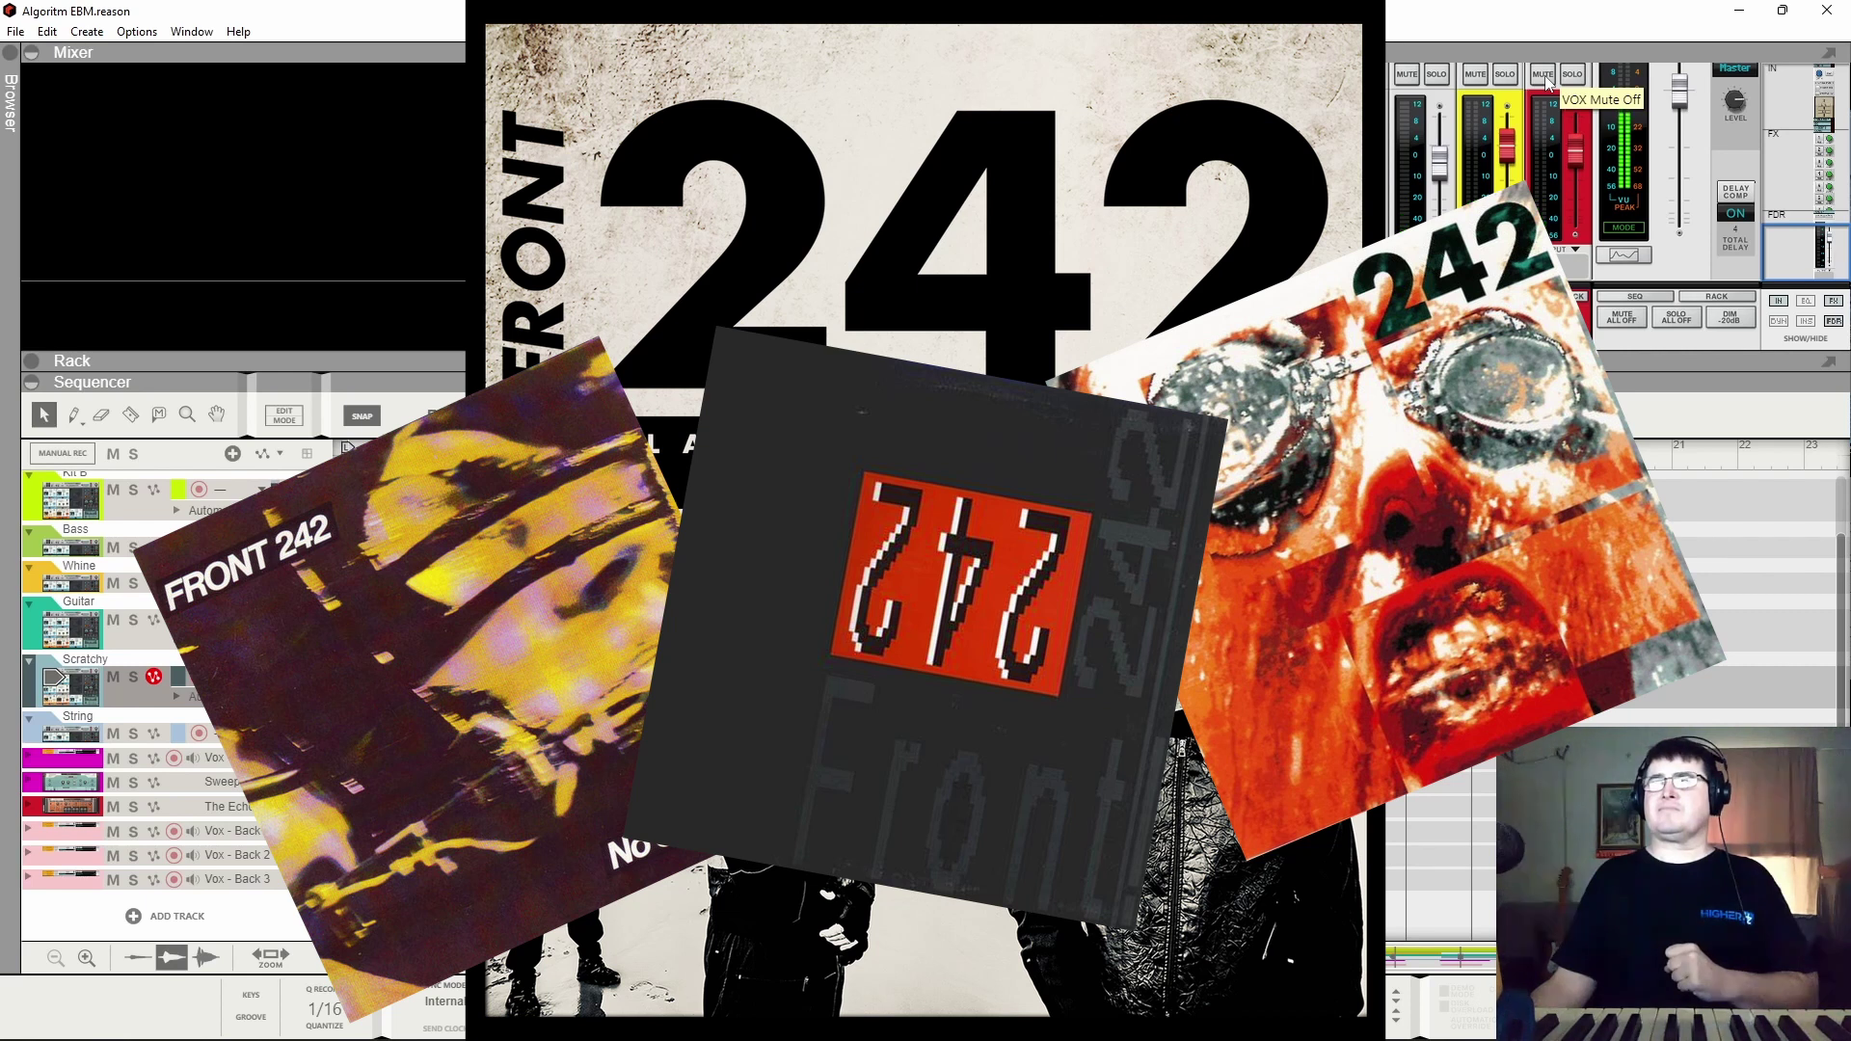
Step: Mute the VOX mixer channel
click(1546, 81)
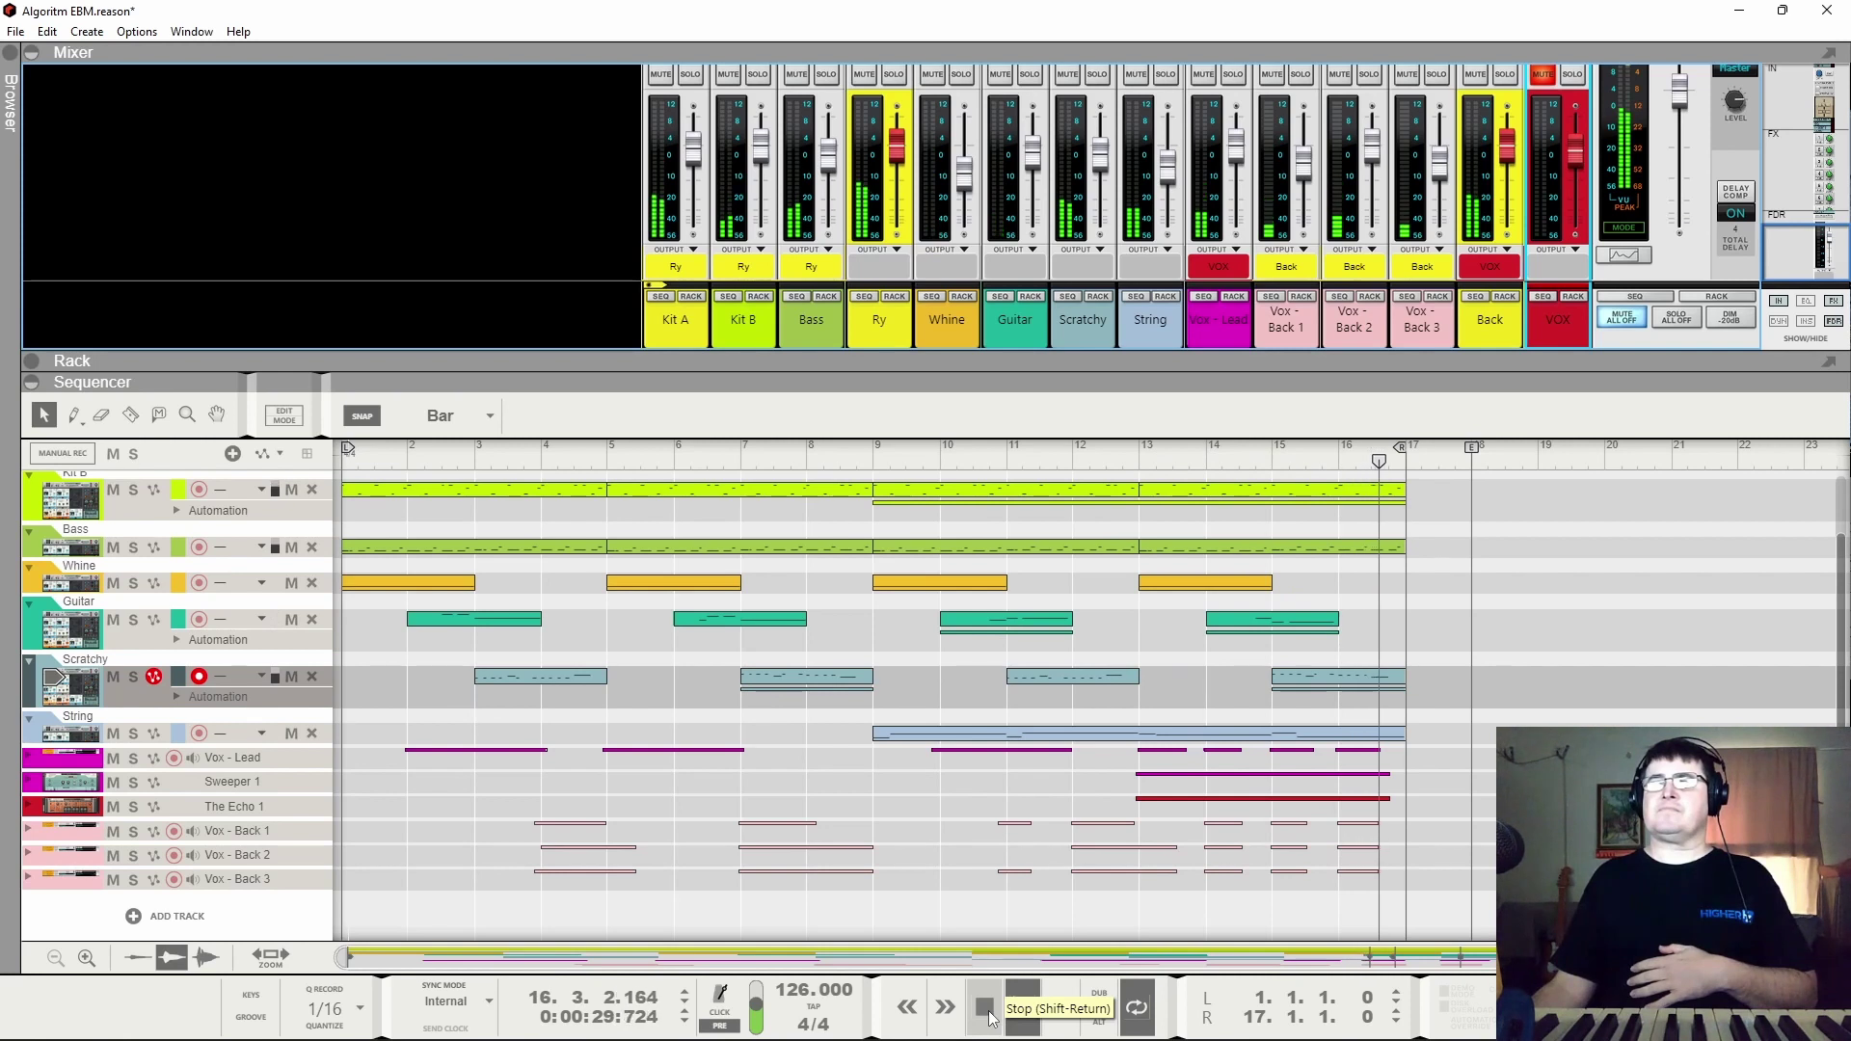
Step: Stop playback back at bar 1, then record-arm Kit A followed by Kit B
click(986, 1009)
click(985, 1008)
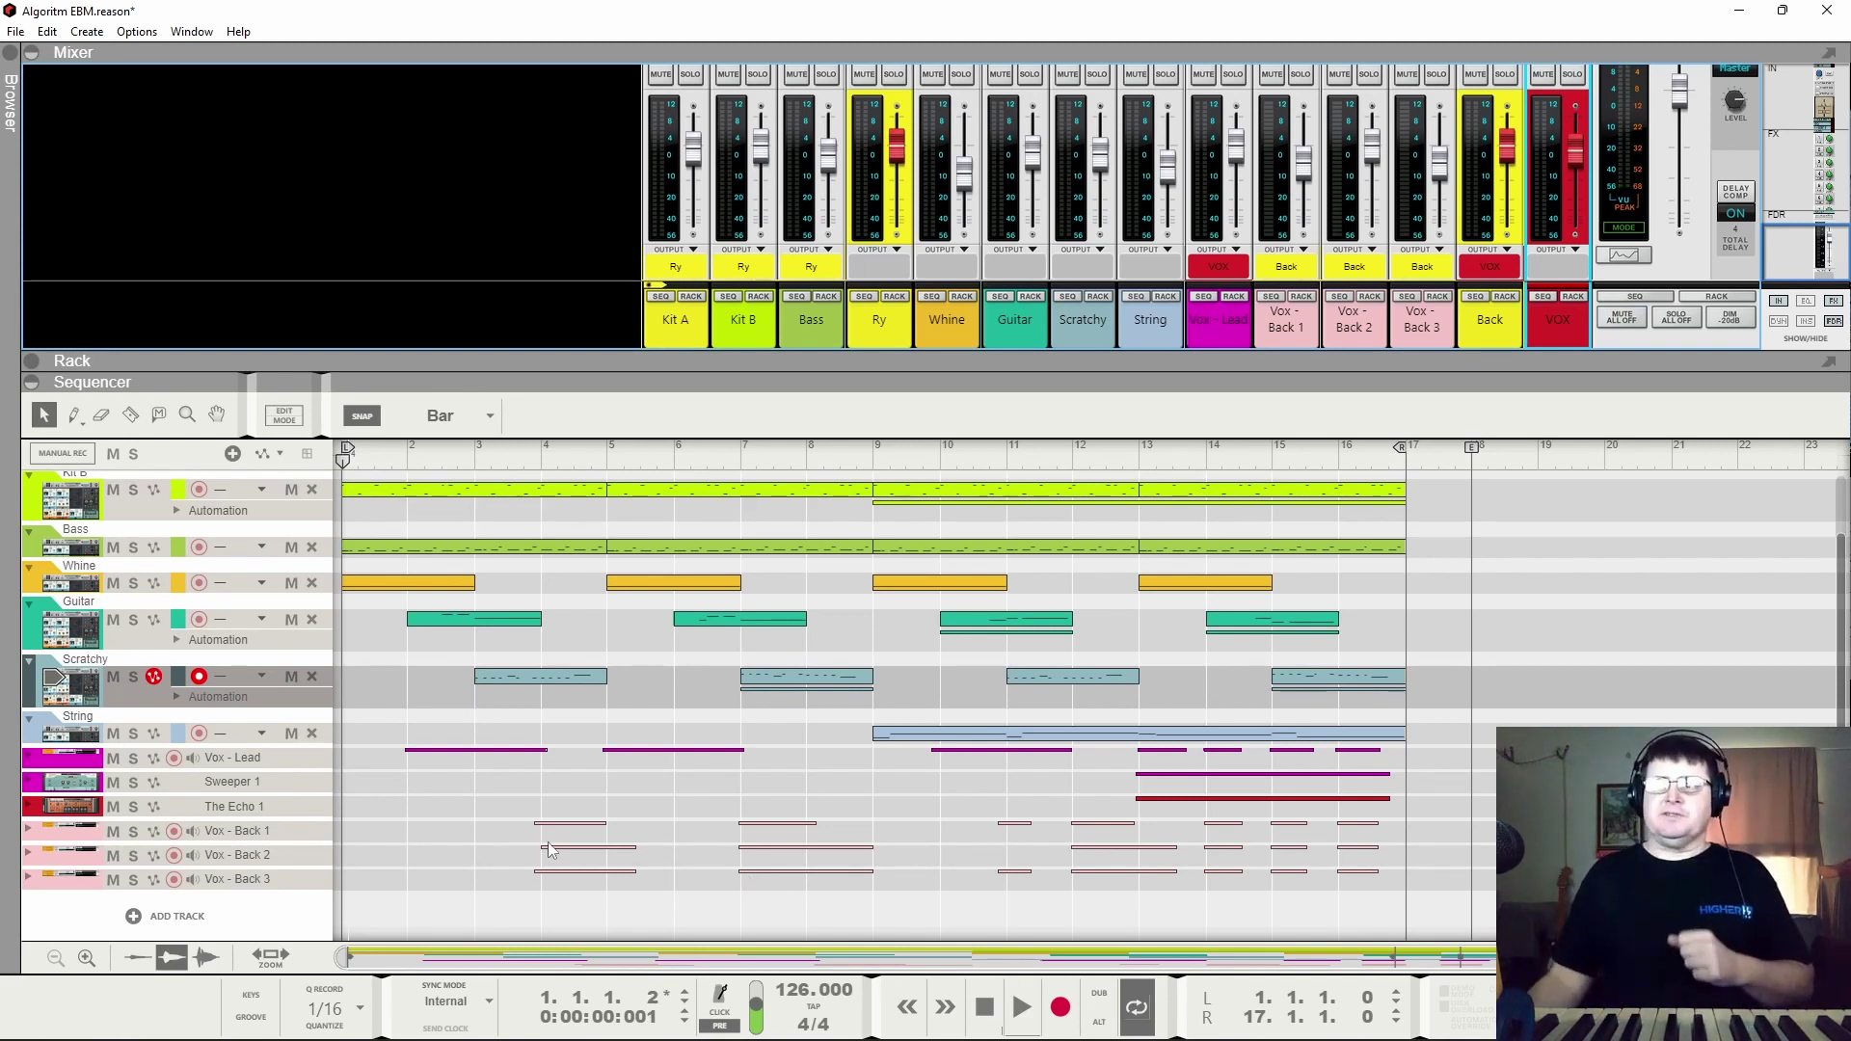
scroll(83, 538, up, 2)
click(39, 514)
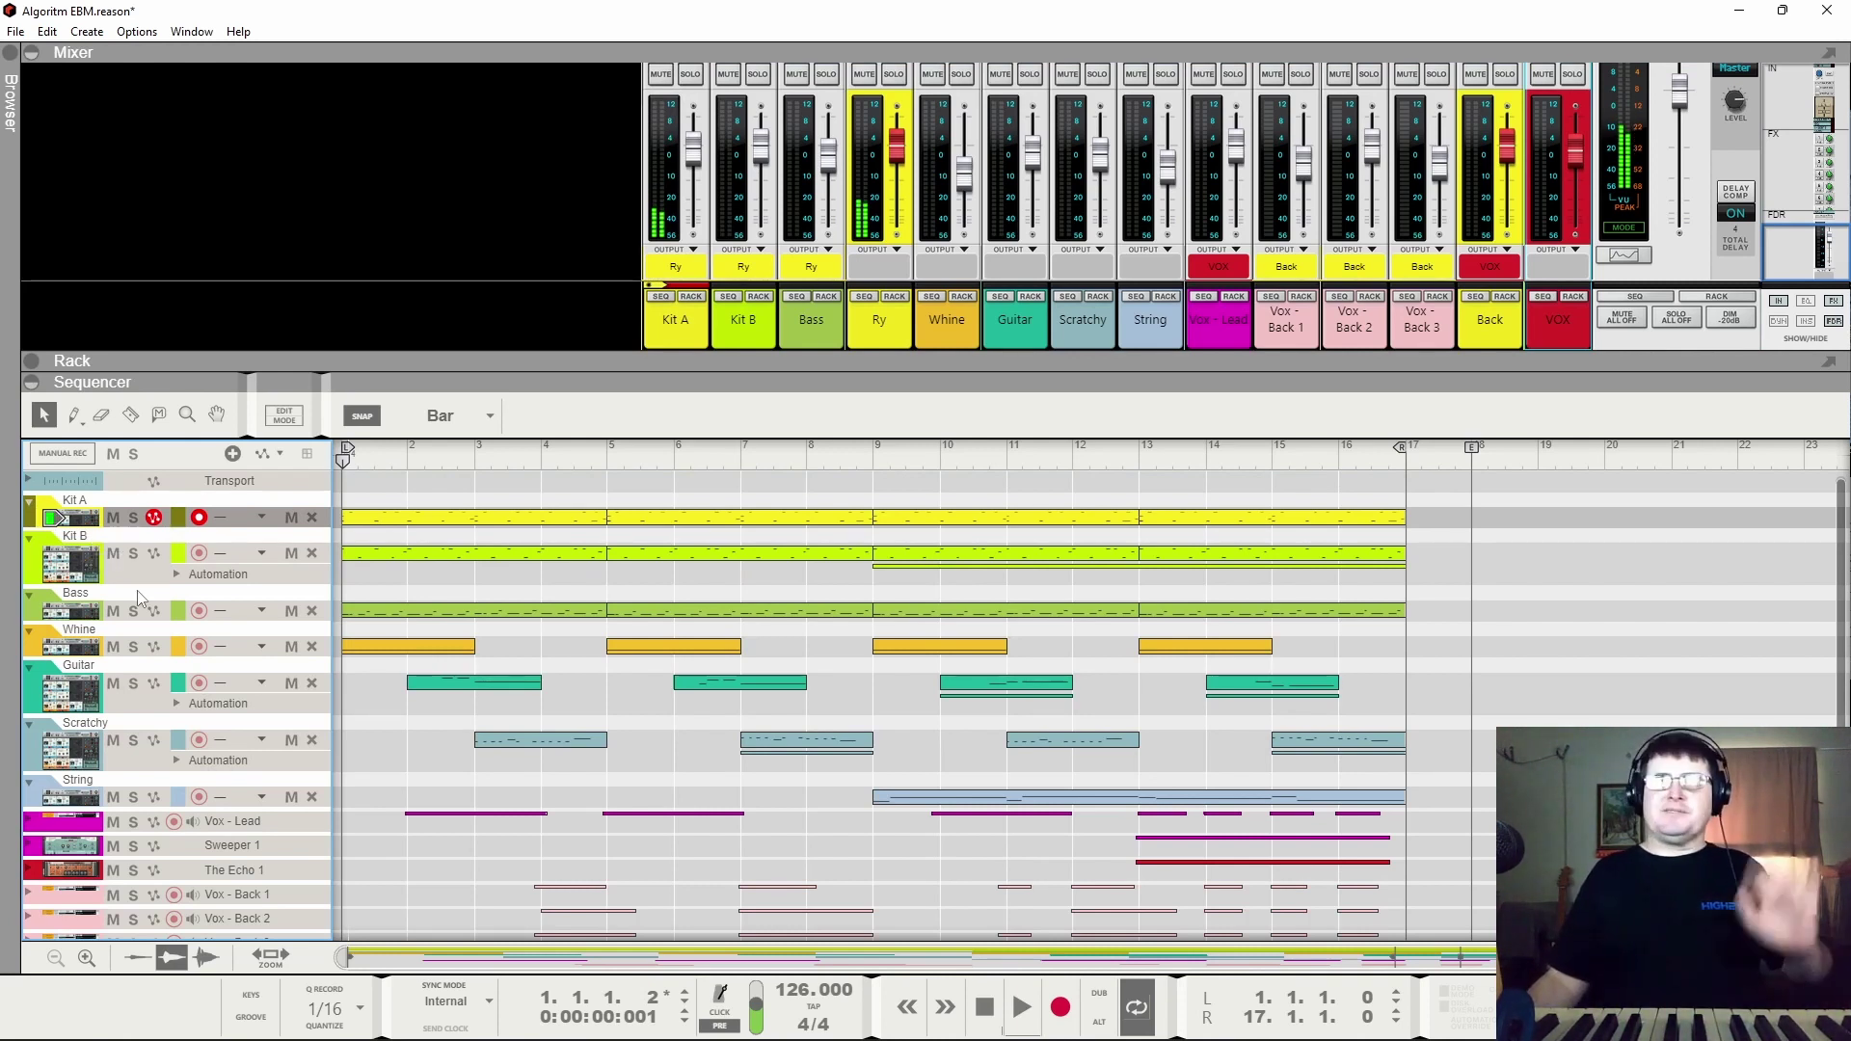
click(67, 570)
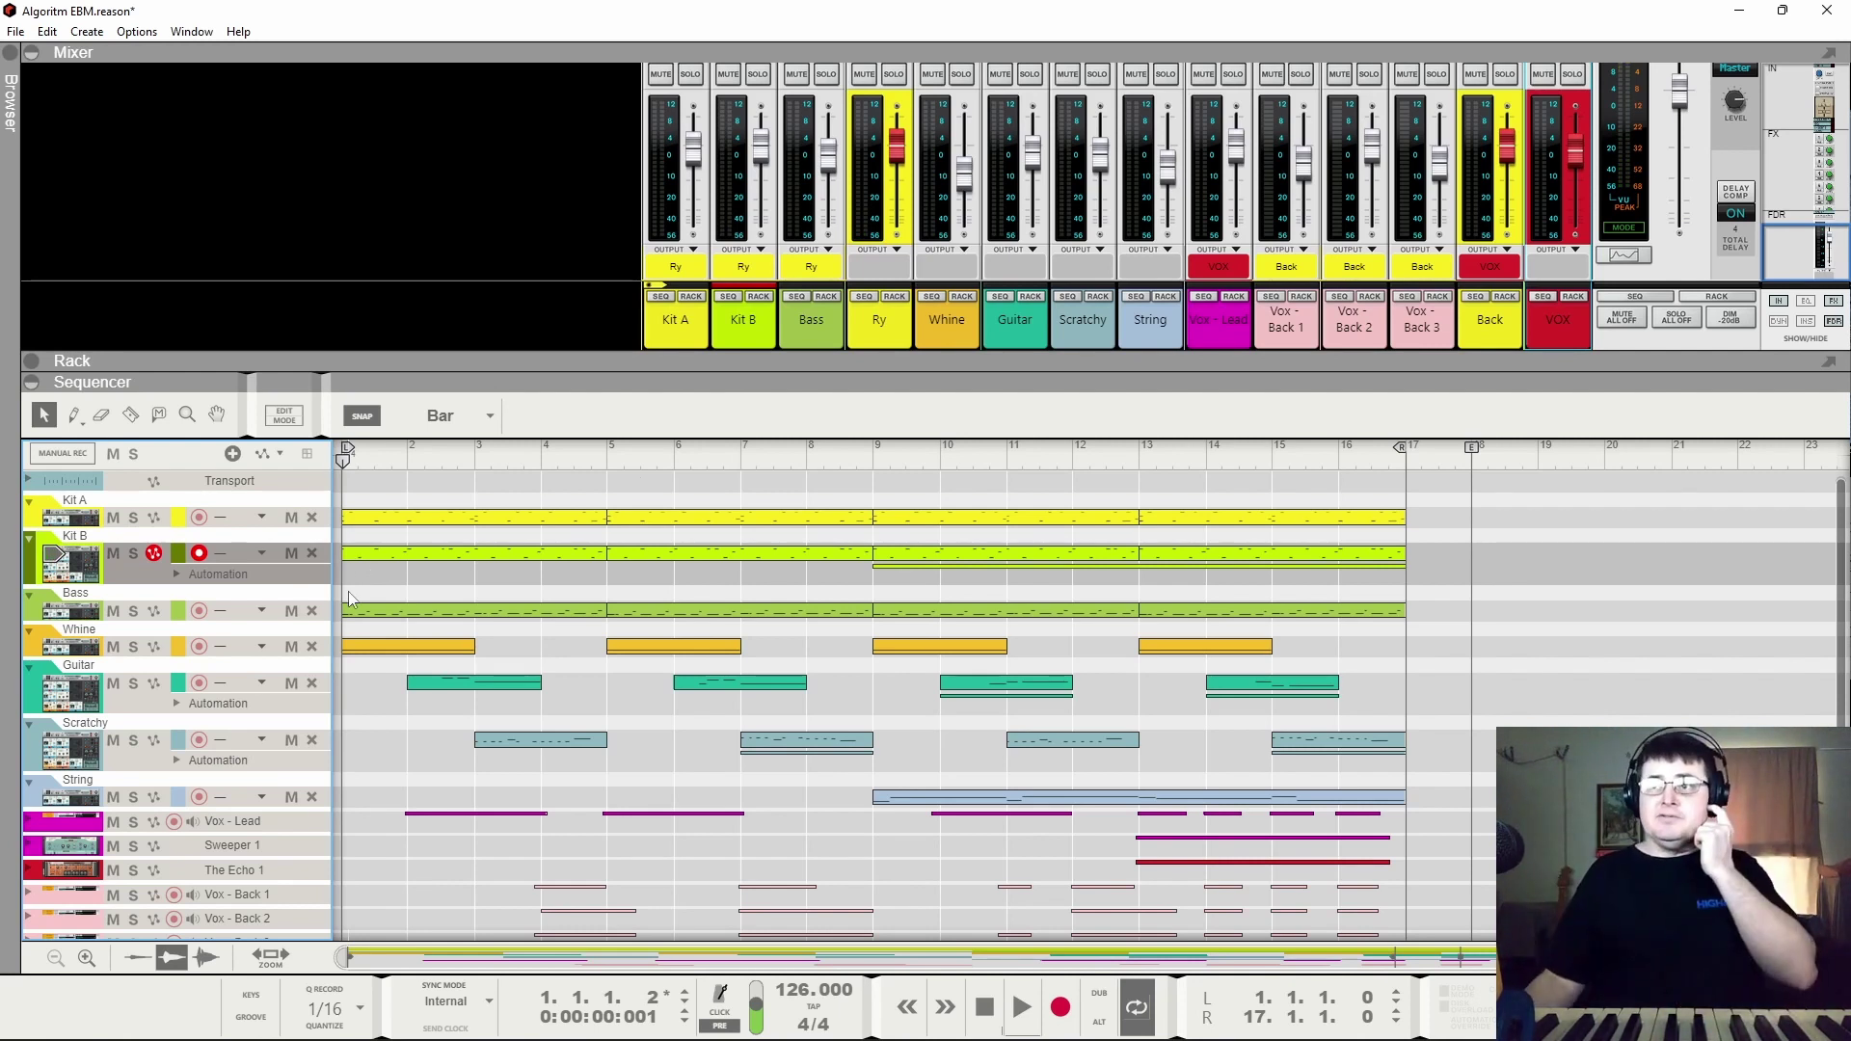
Step: Record-arm the Bass, Whine, Guitar and Scratchy tracks in turn, ending on Scratchy
click(60, 613)
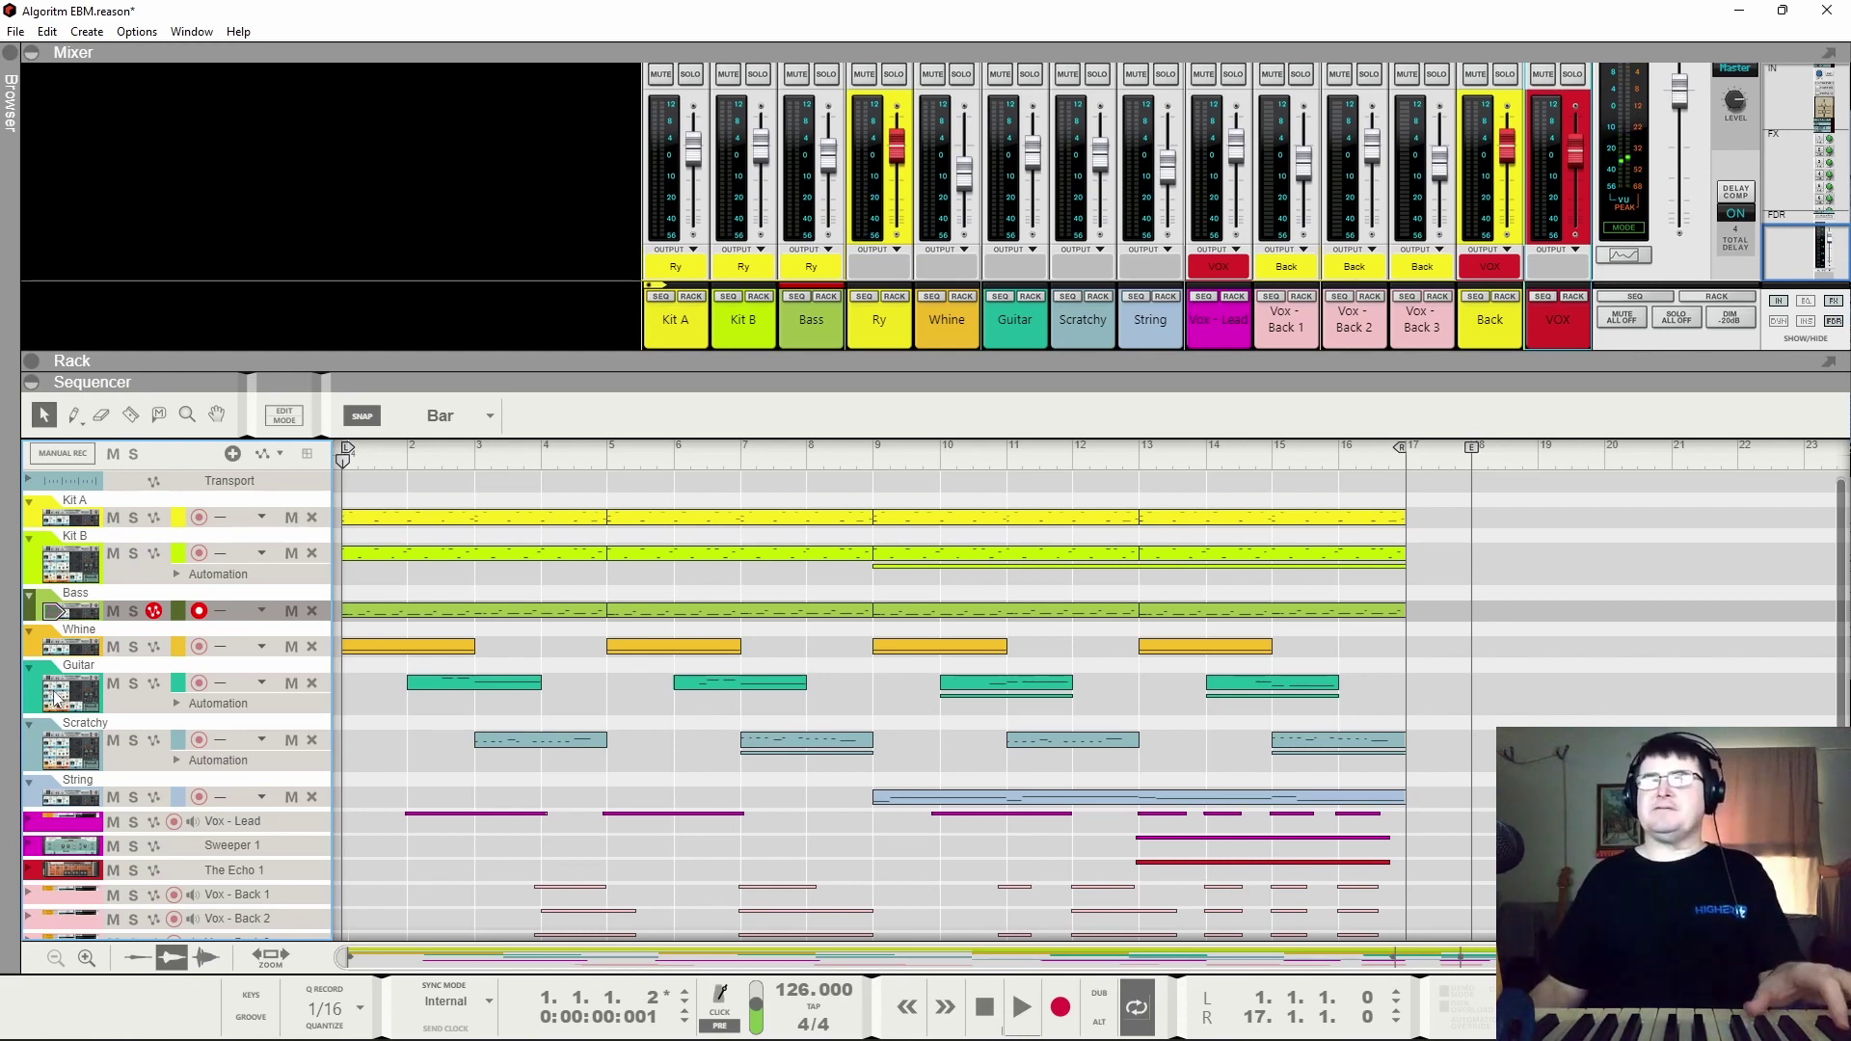
click(94, 647)
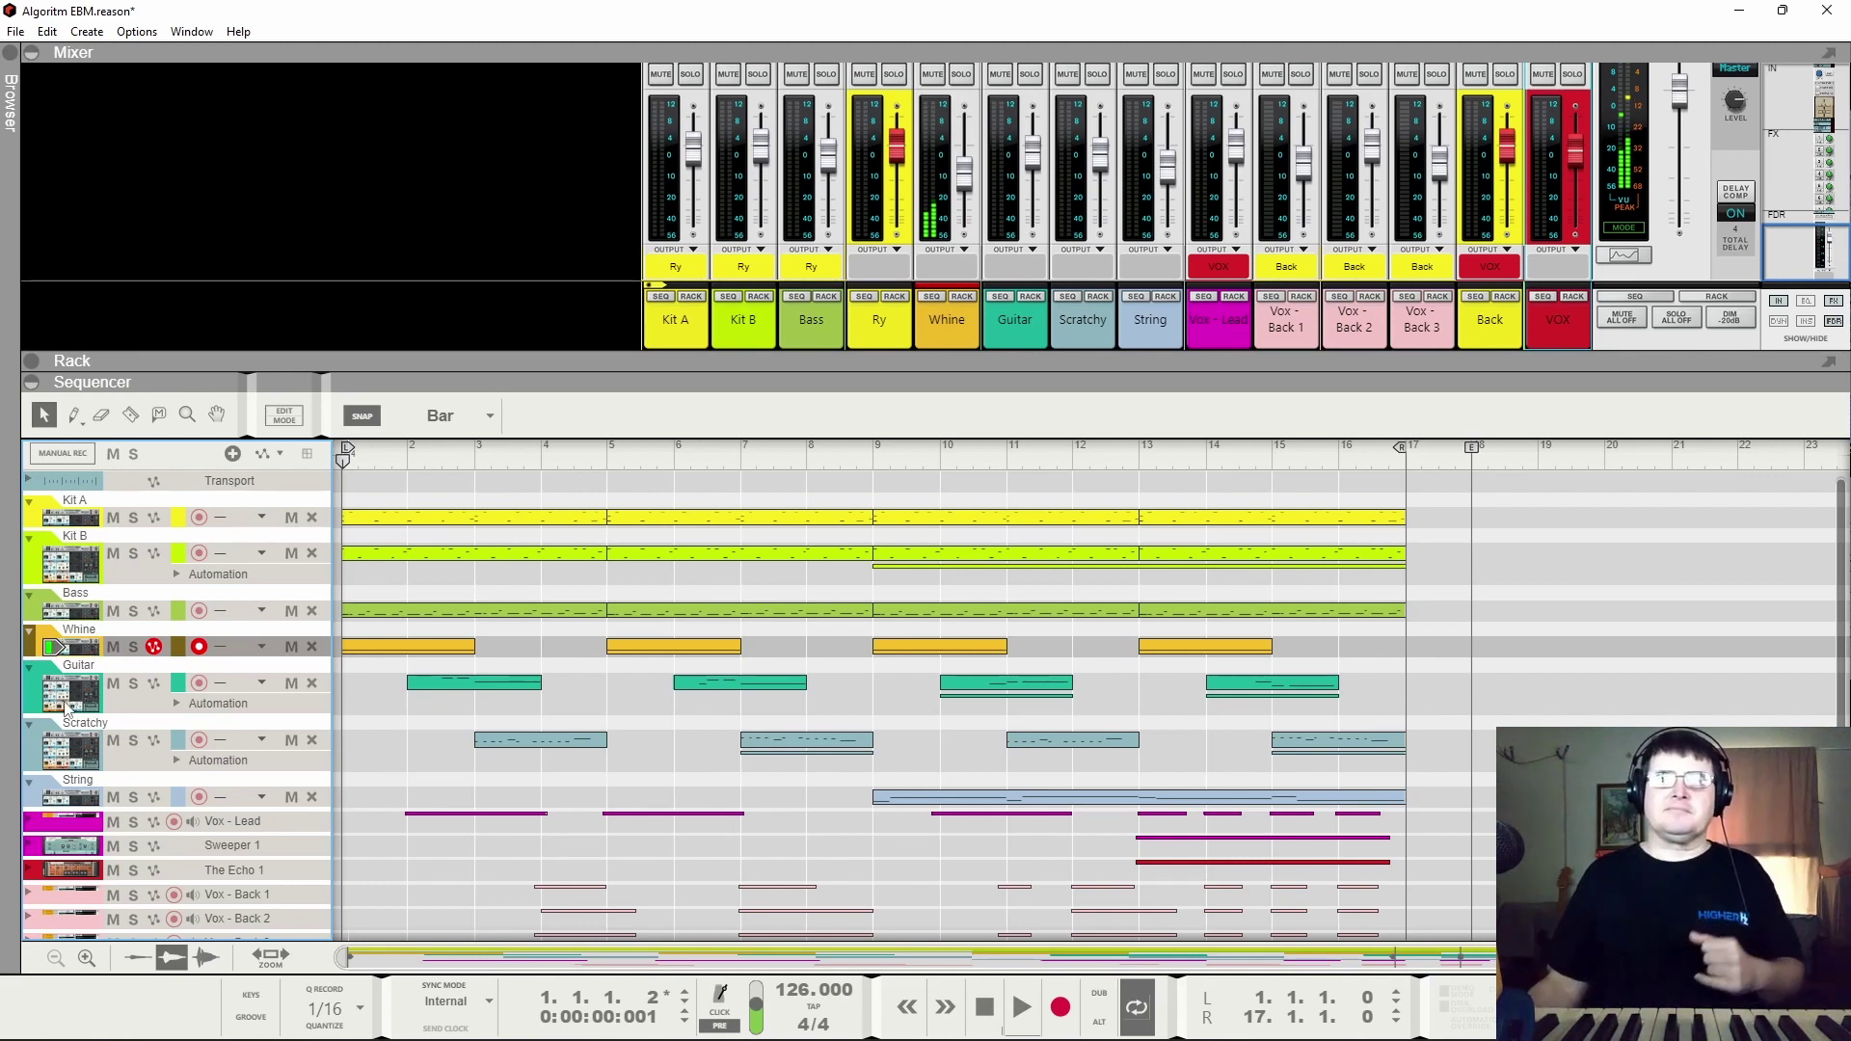
click(76, 708)
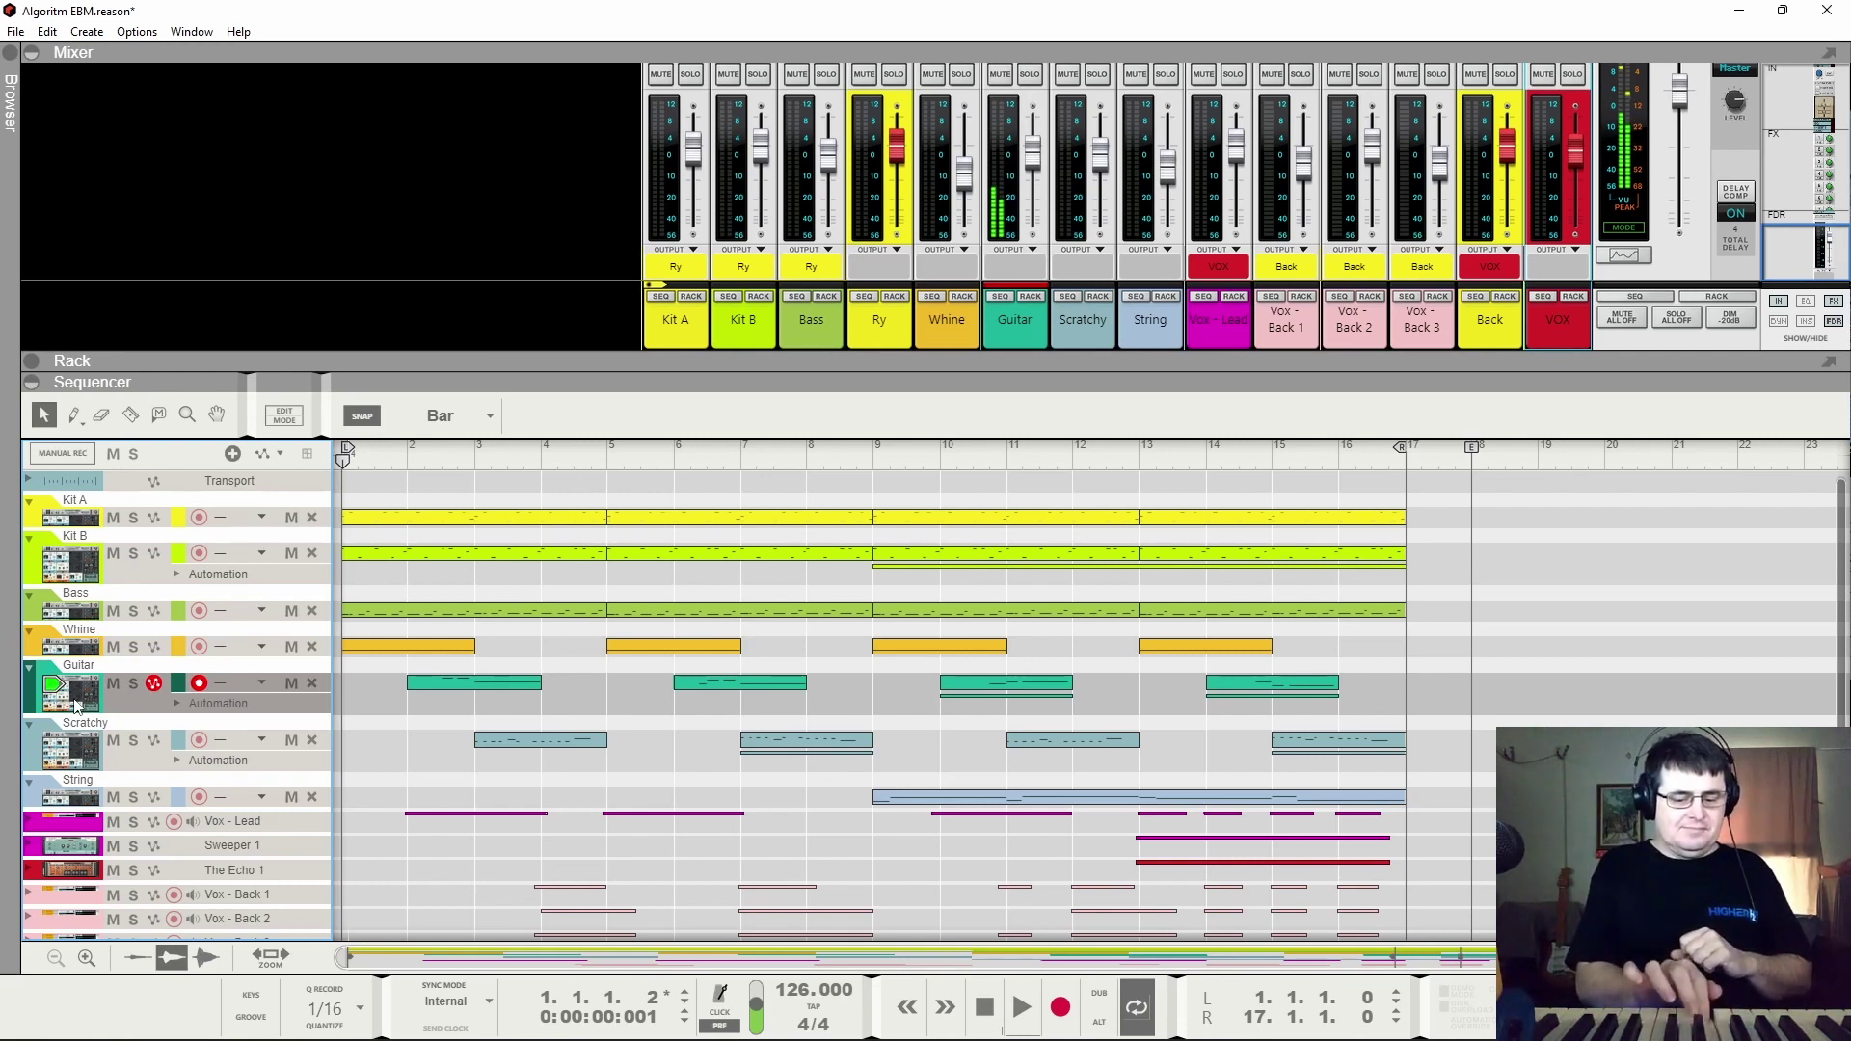
click(87, 748)
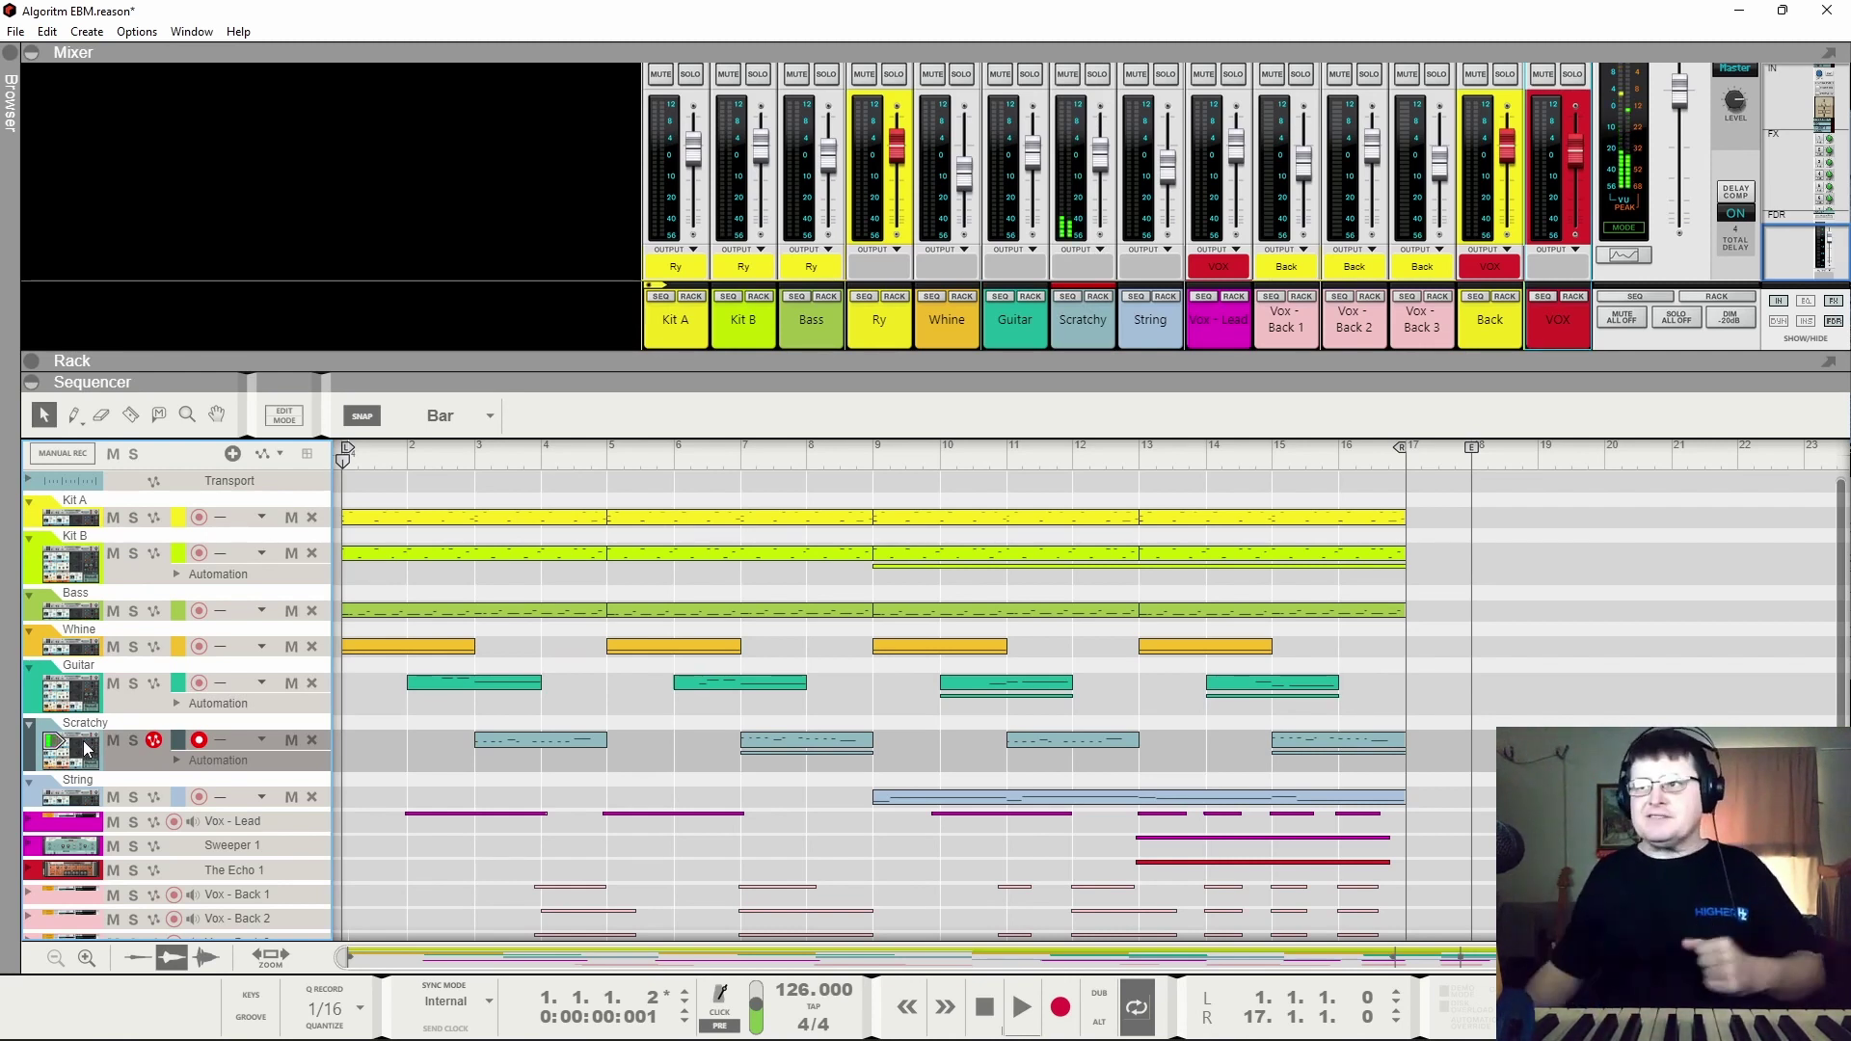
click(88, 795)
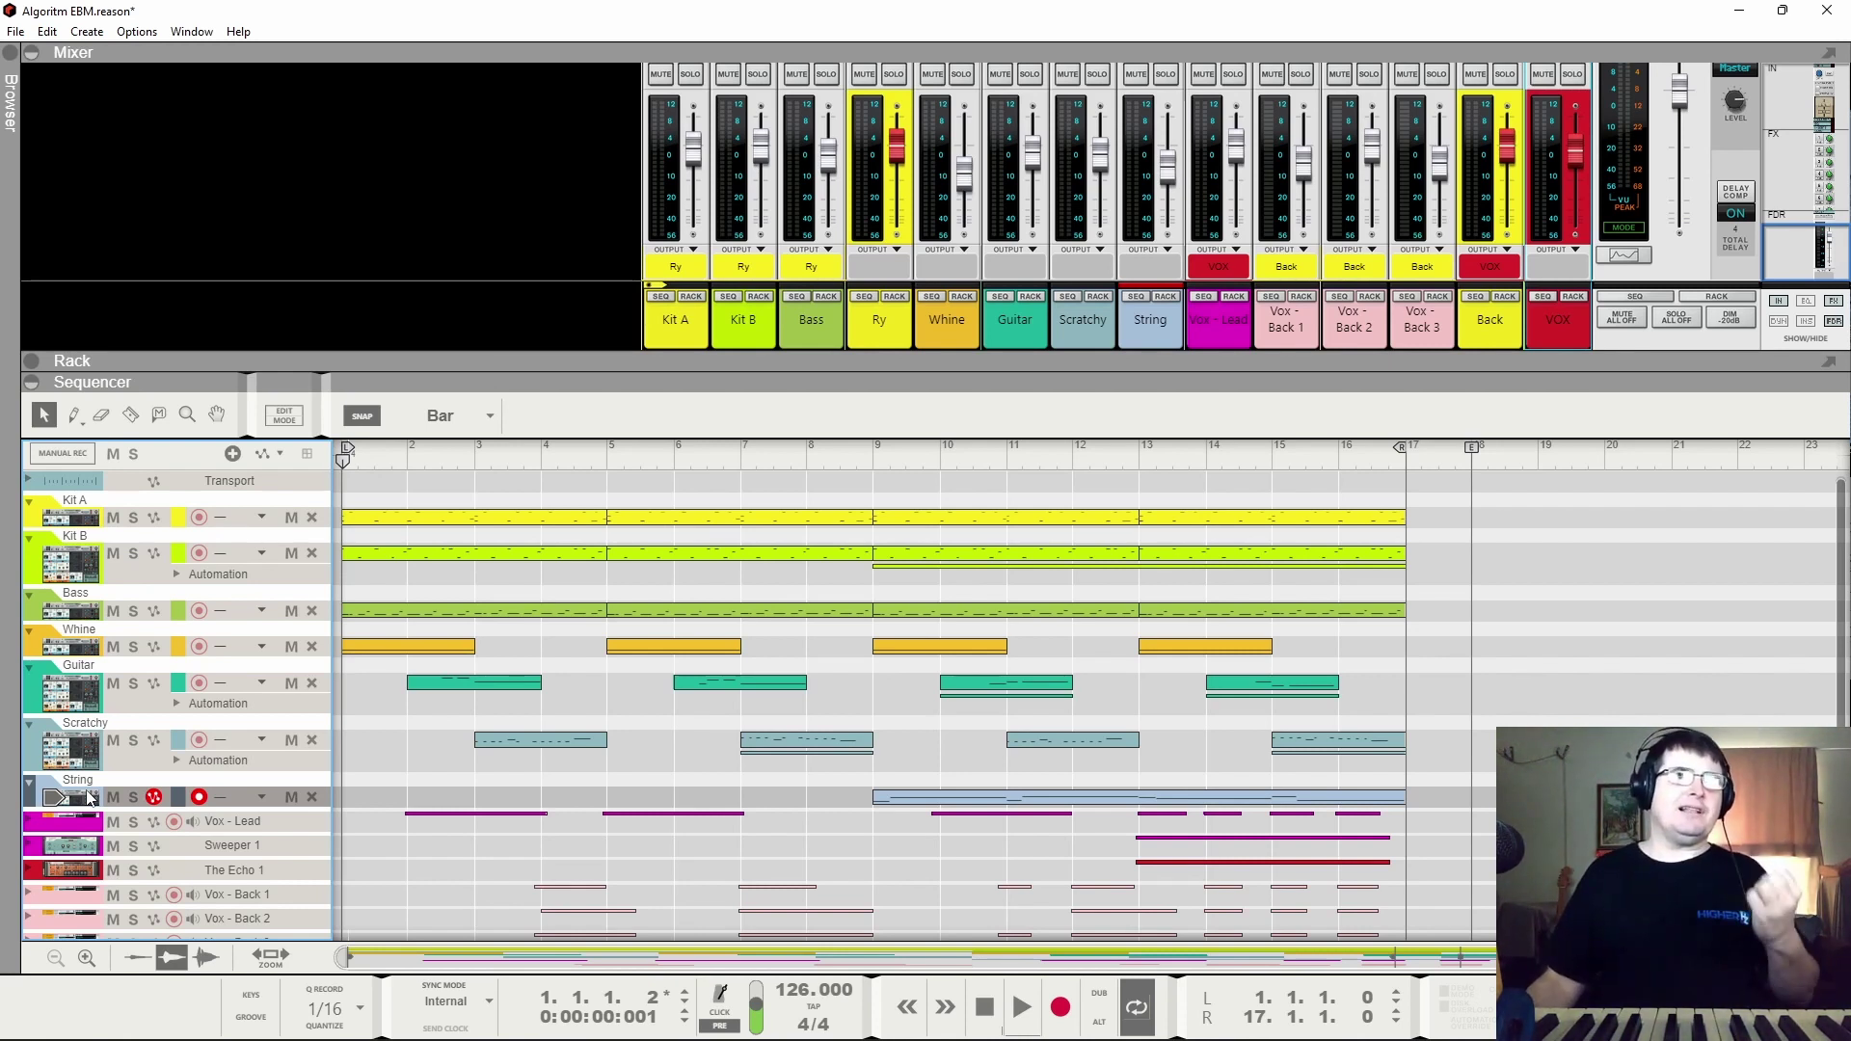
Step: Close the song, select the HZ Delay device, and route Algoritm operator 4 into operator 1
click(1832, 12)
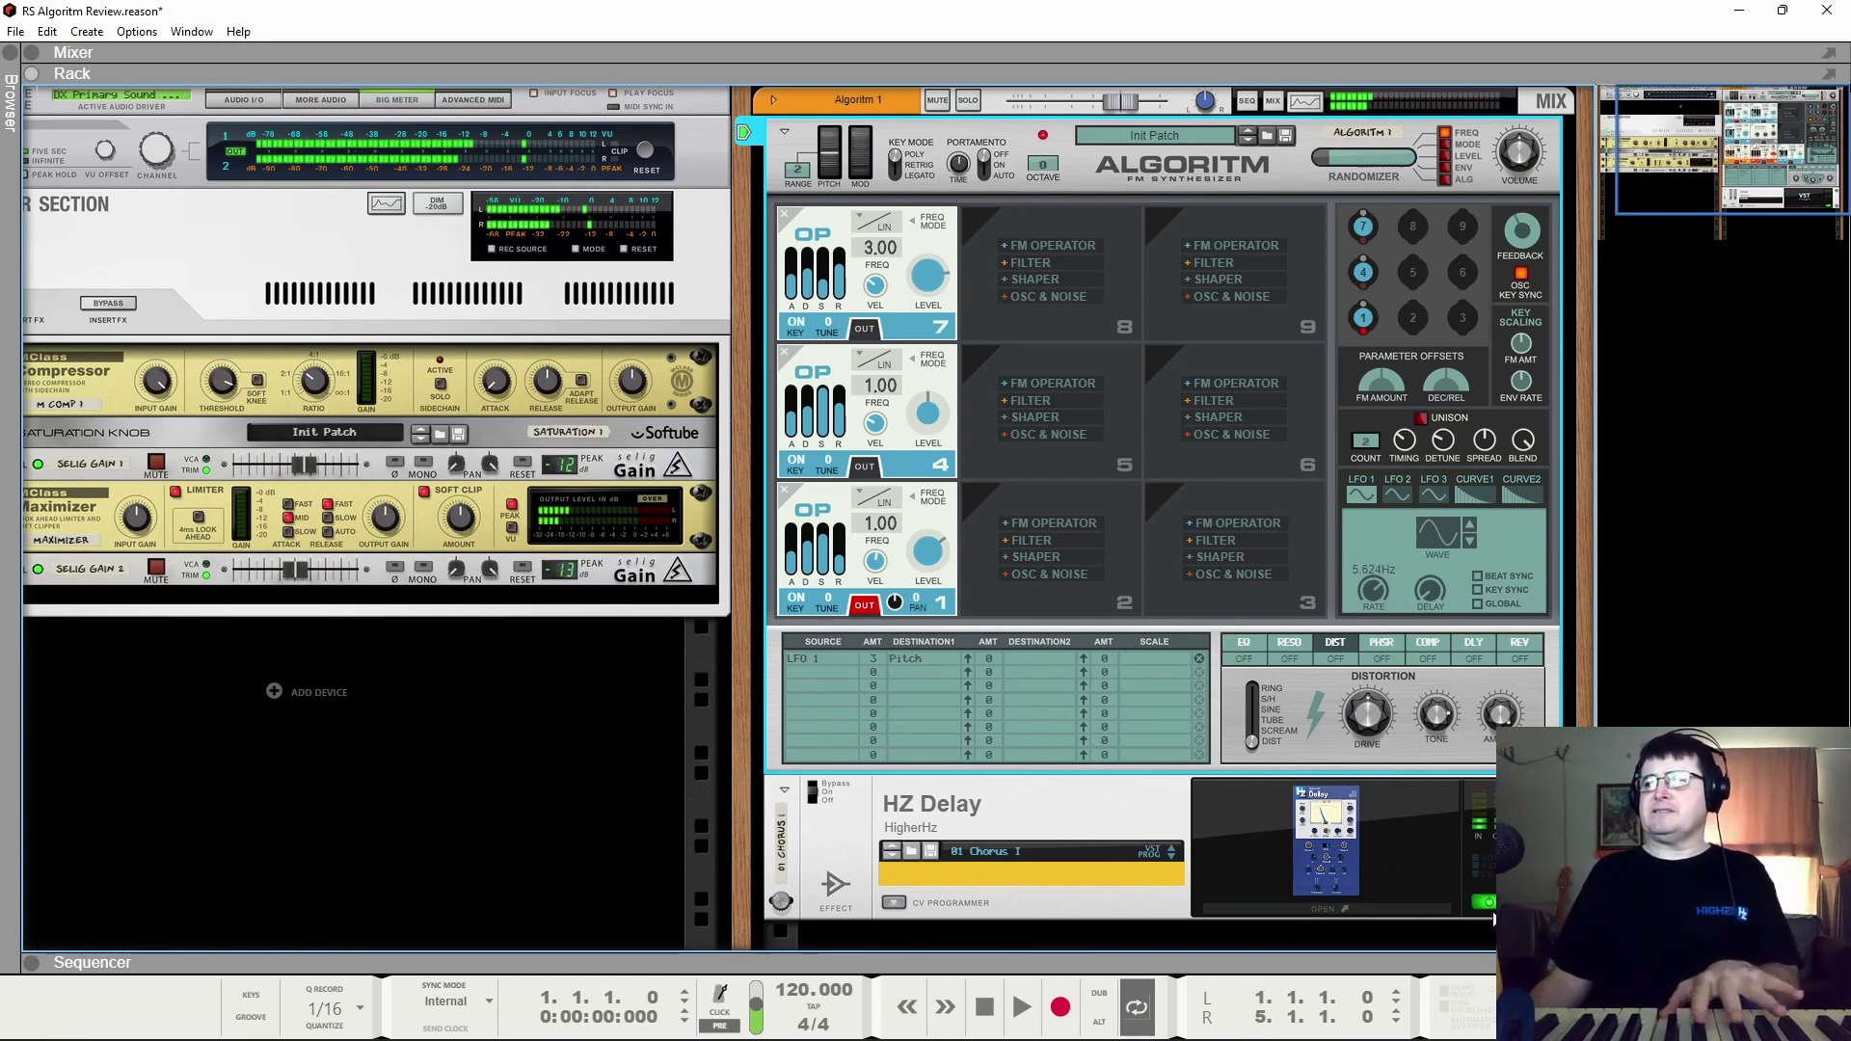
click(1491, 902)
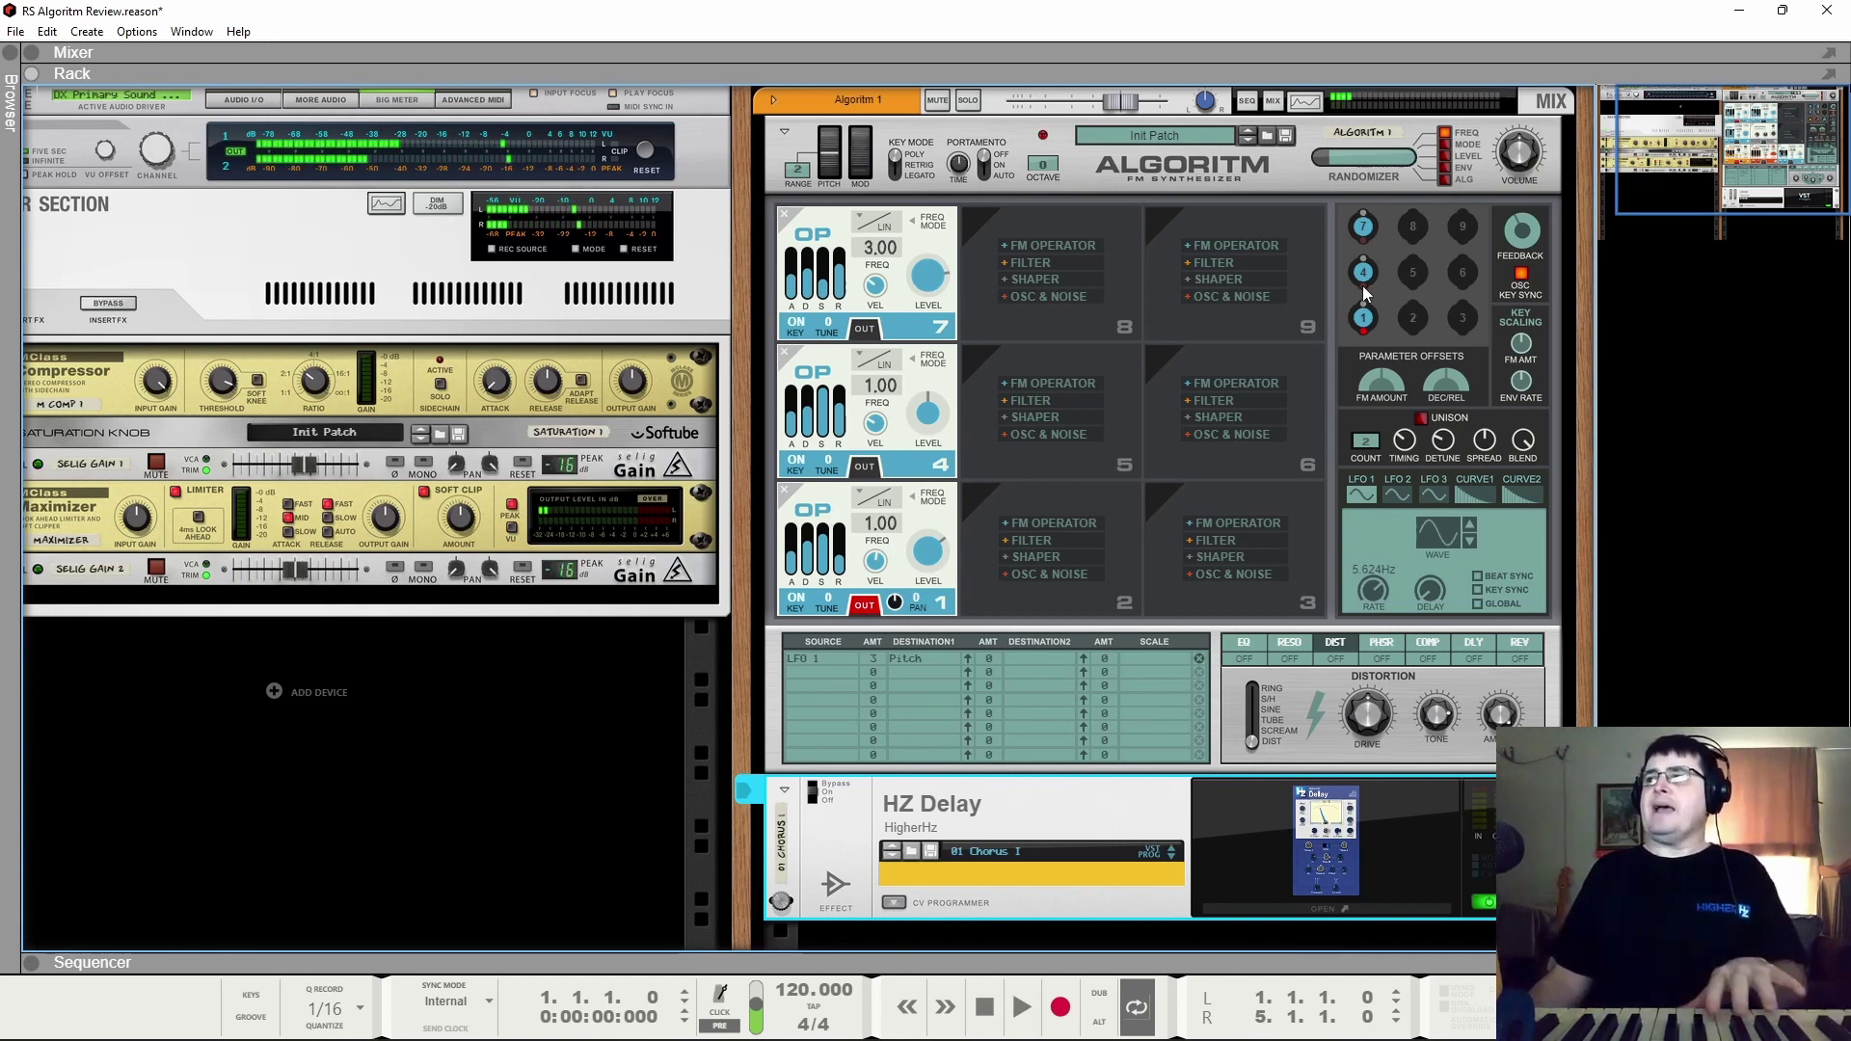
drag(1364, 287, 1360, 315)
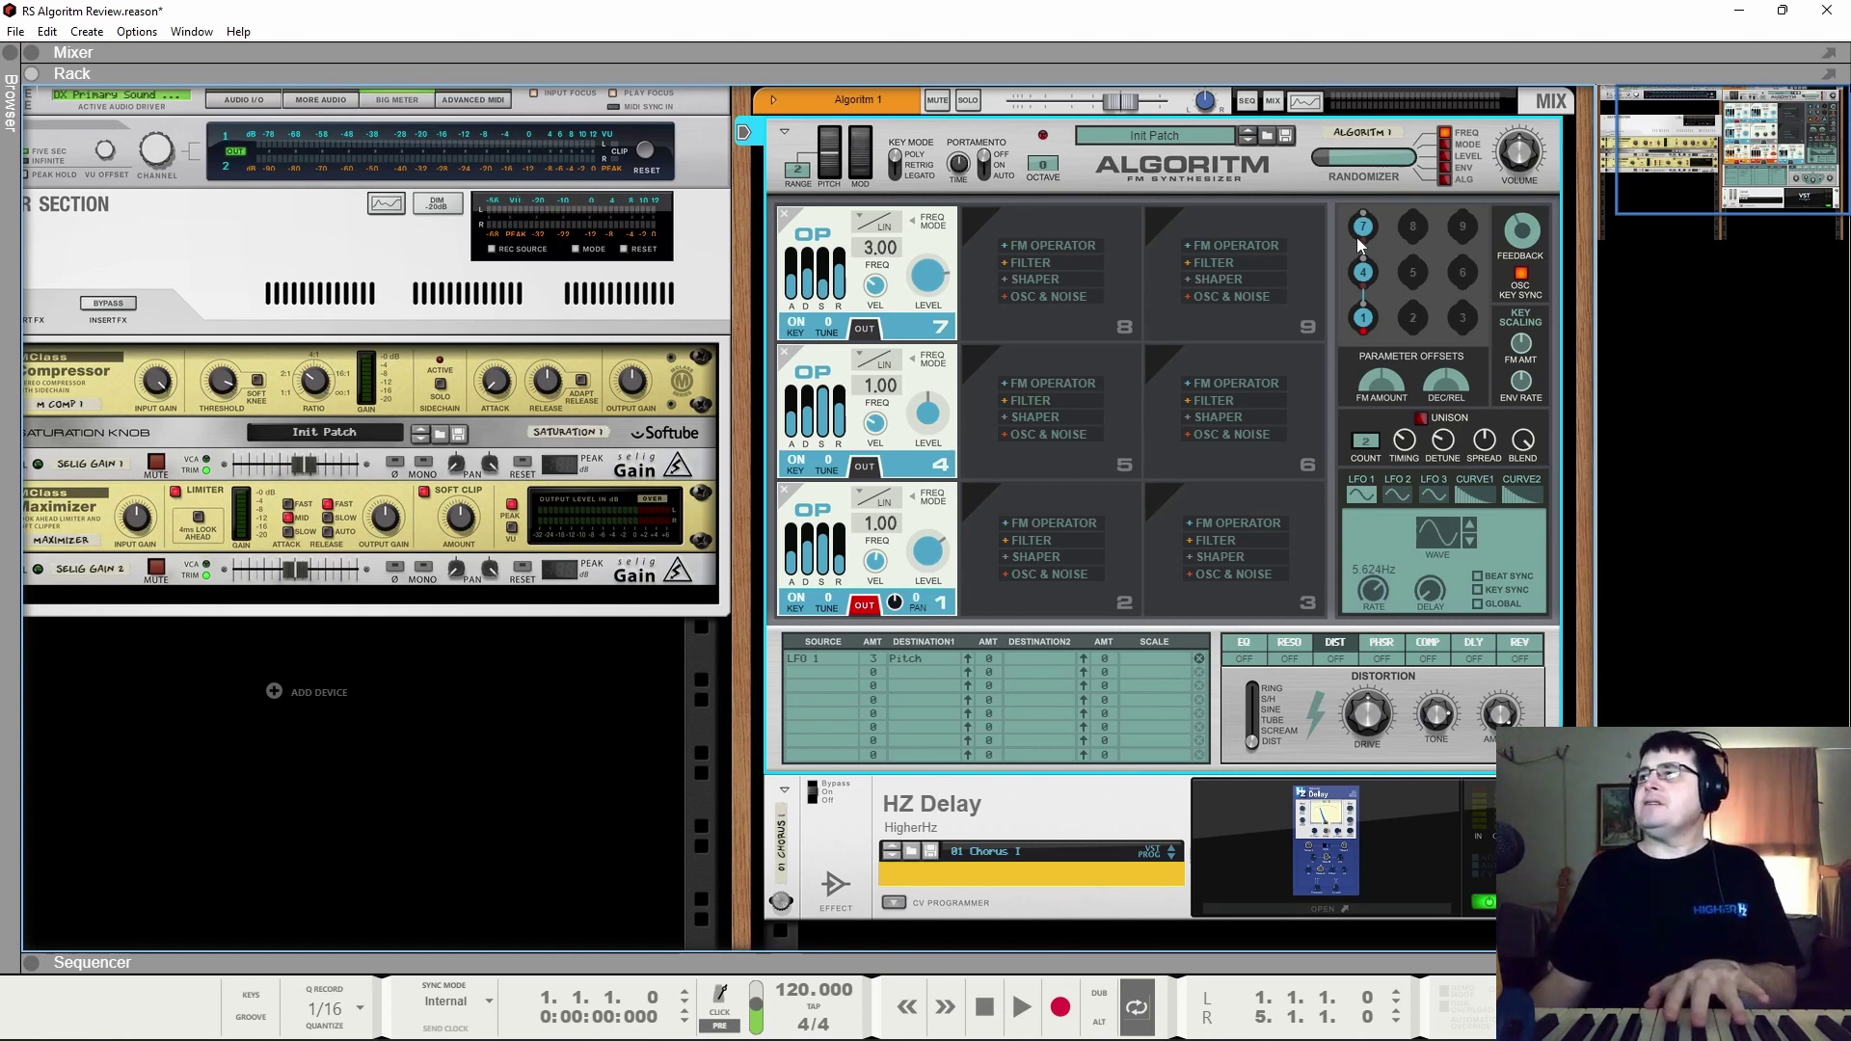
Step: Drag a new routing connection from operator 7, then bring up Algoritm's patch list
drag(1362, 239, 1350, 241)
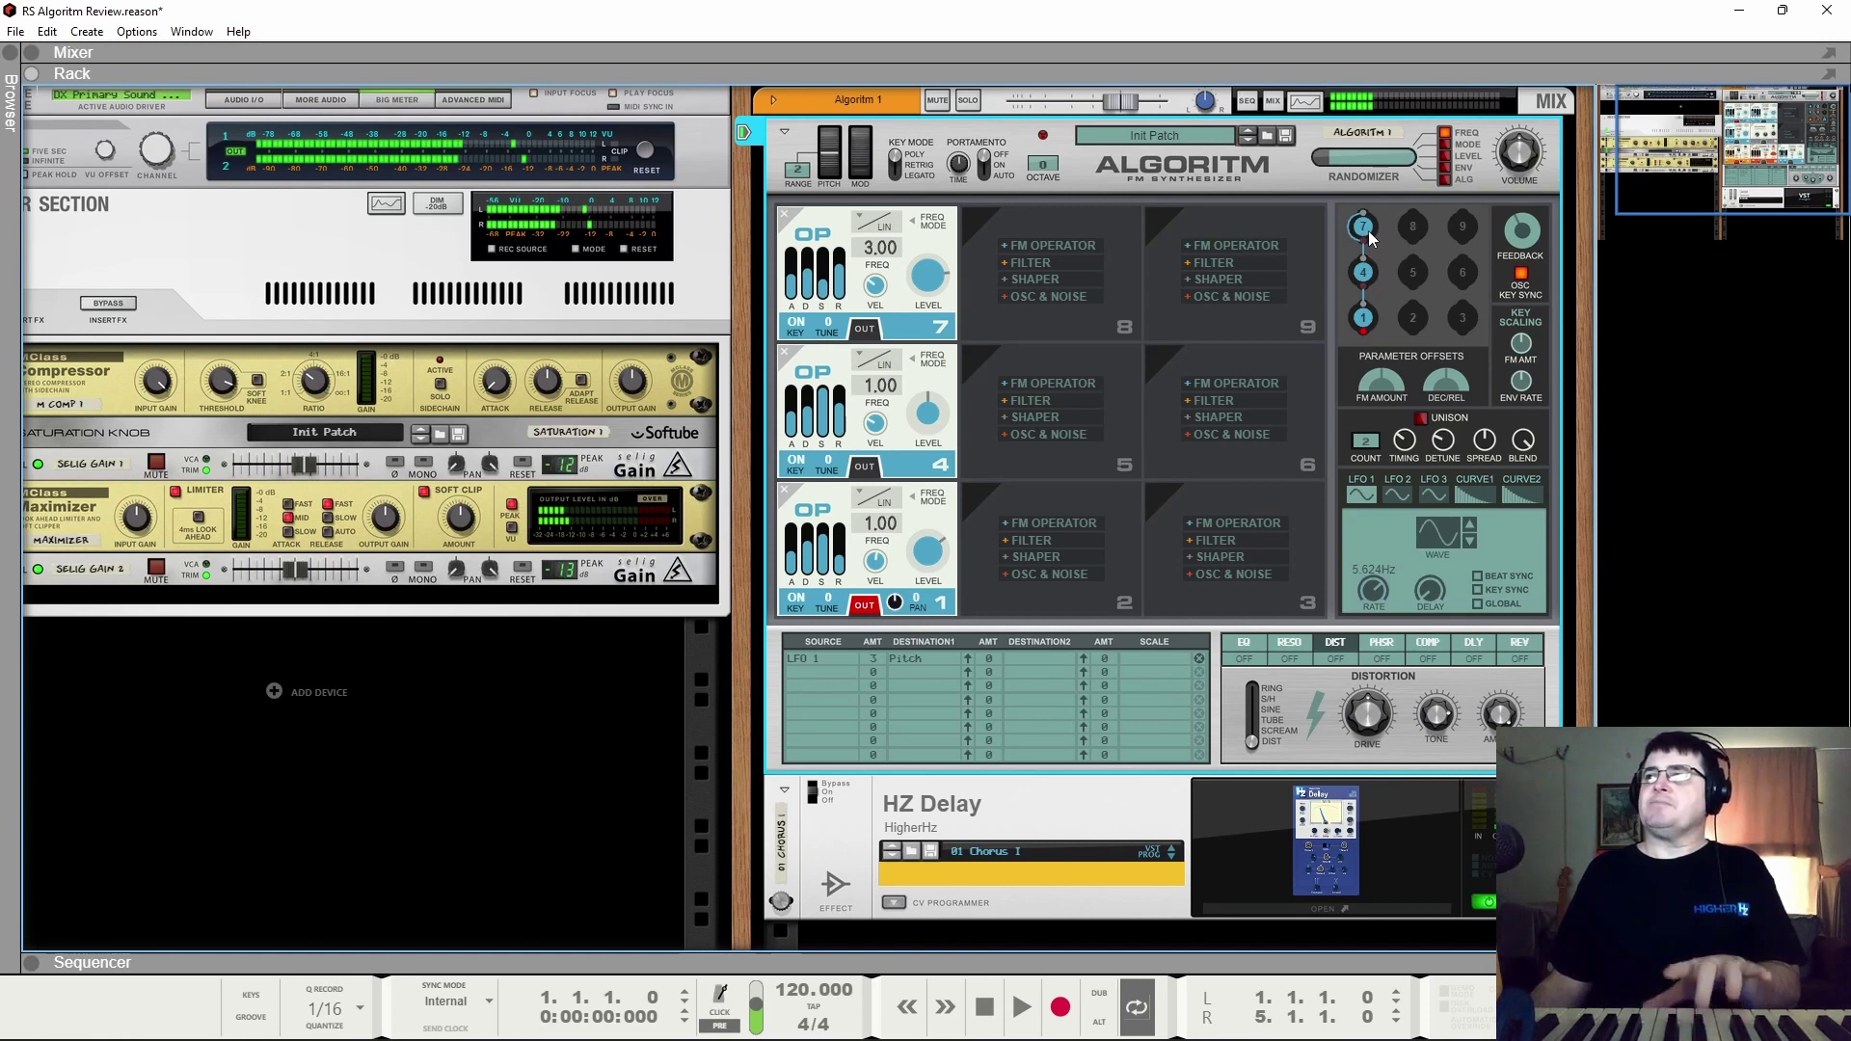
mouse_move(1548, 248)
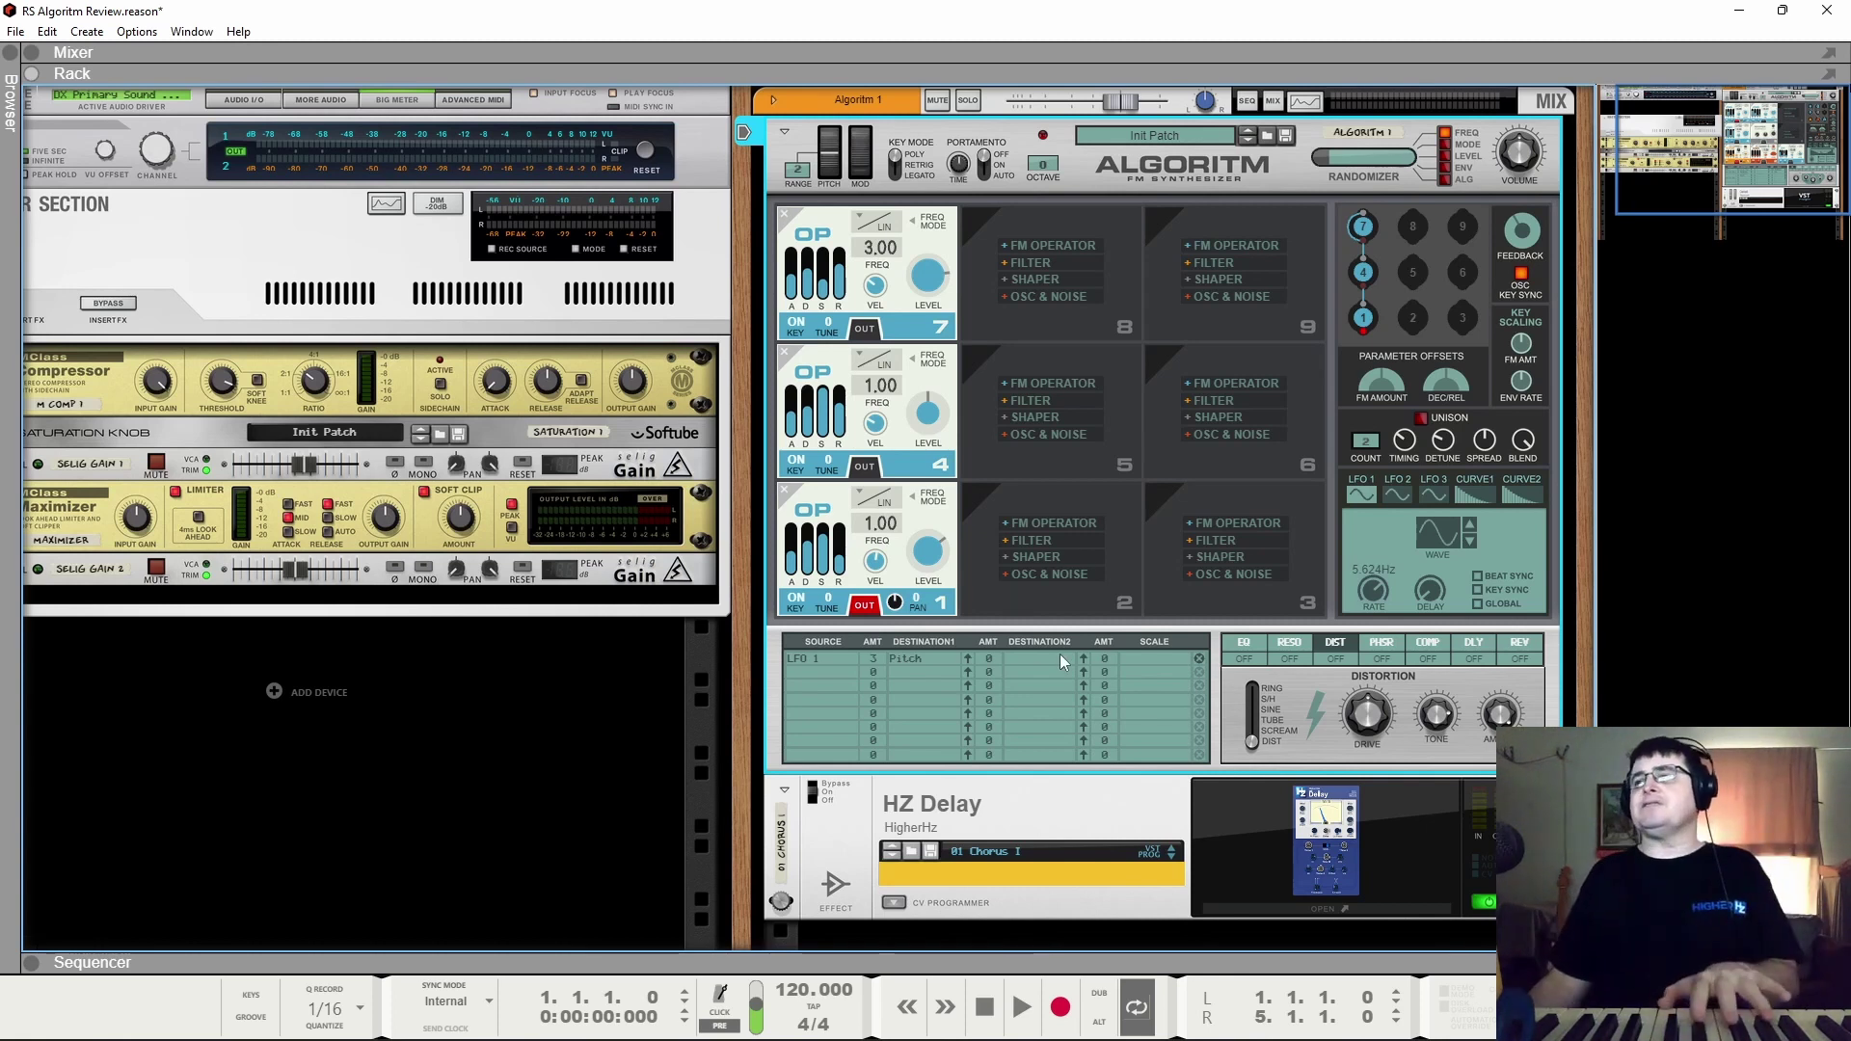
click(1135, 138)
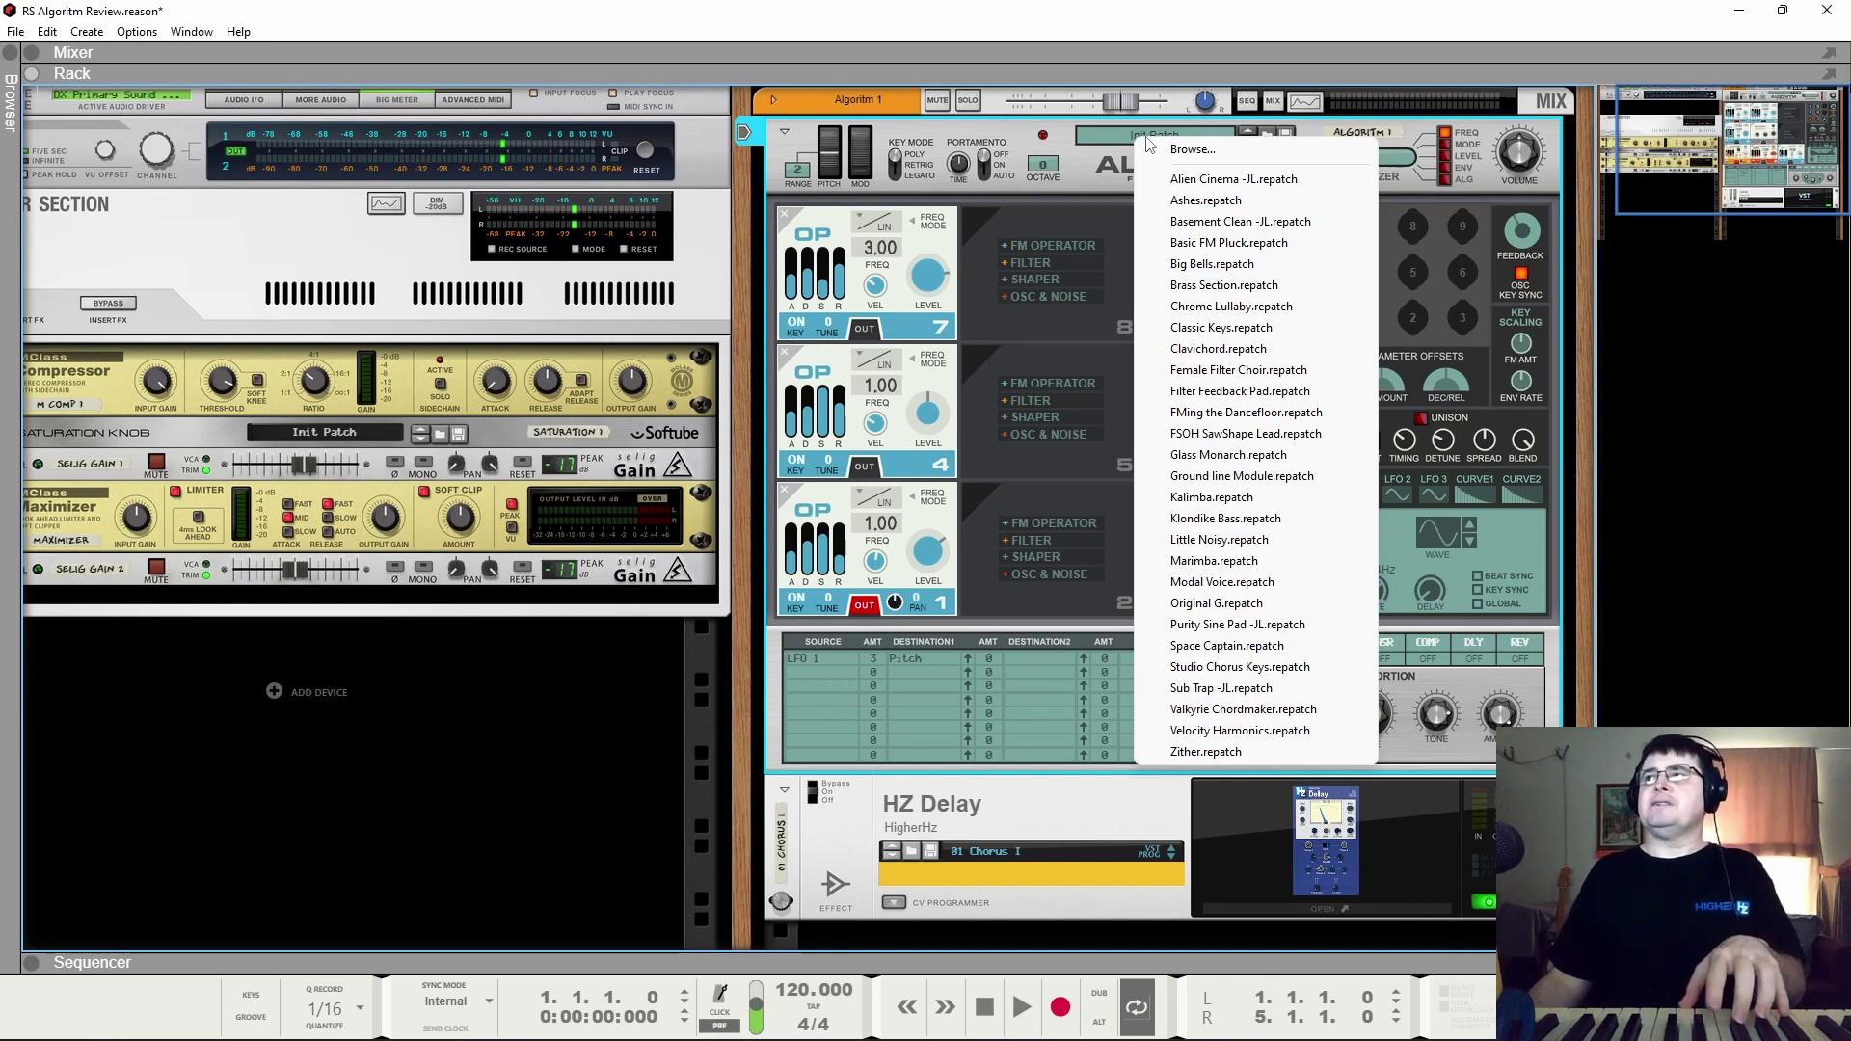
Step: In the Algoritm patch browser's 1. Bass folder, audition 808 Slap and Aq Bass
click(1200, 150)
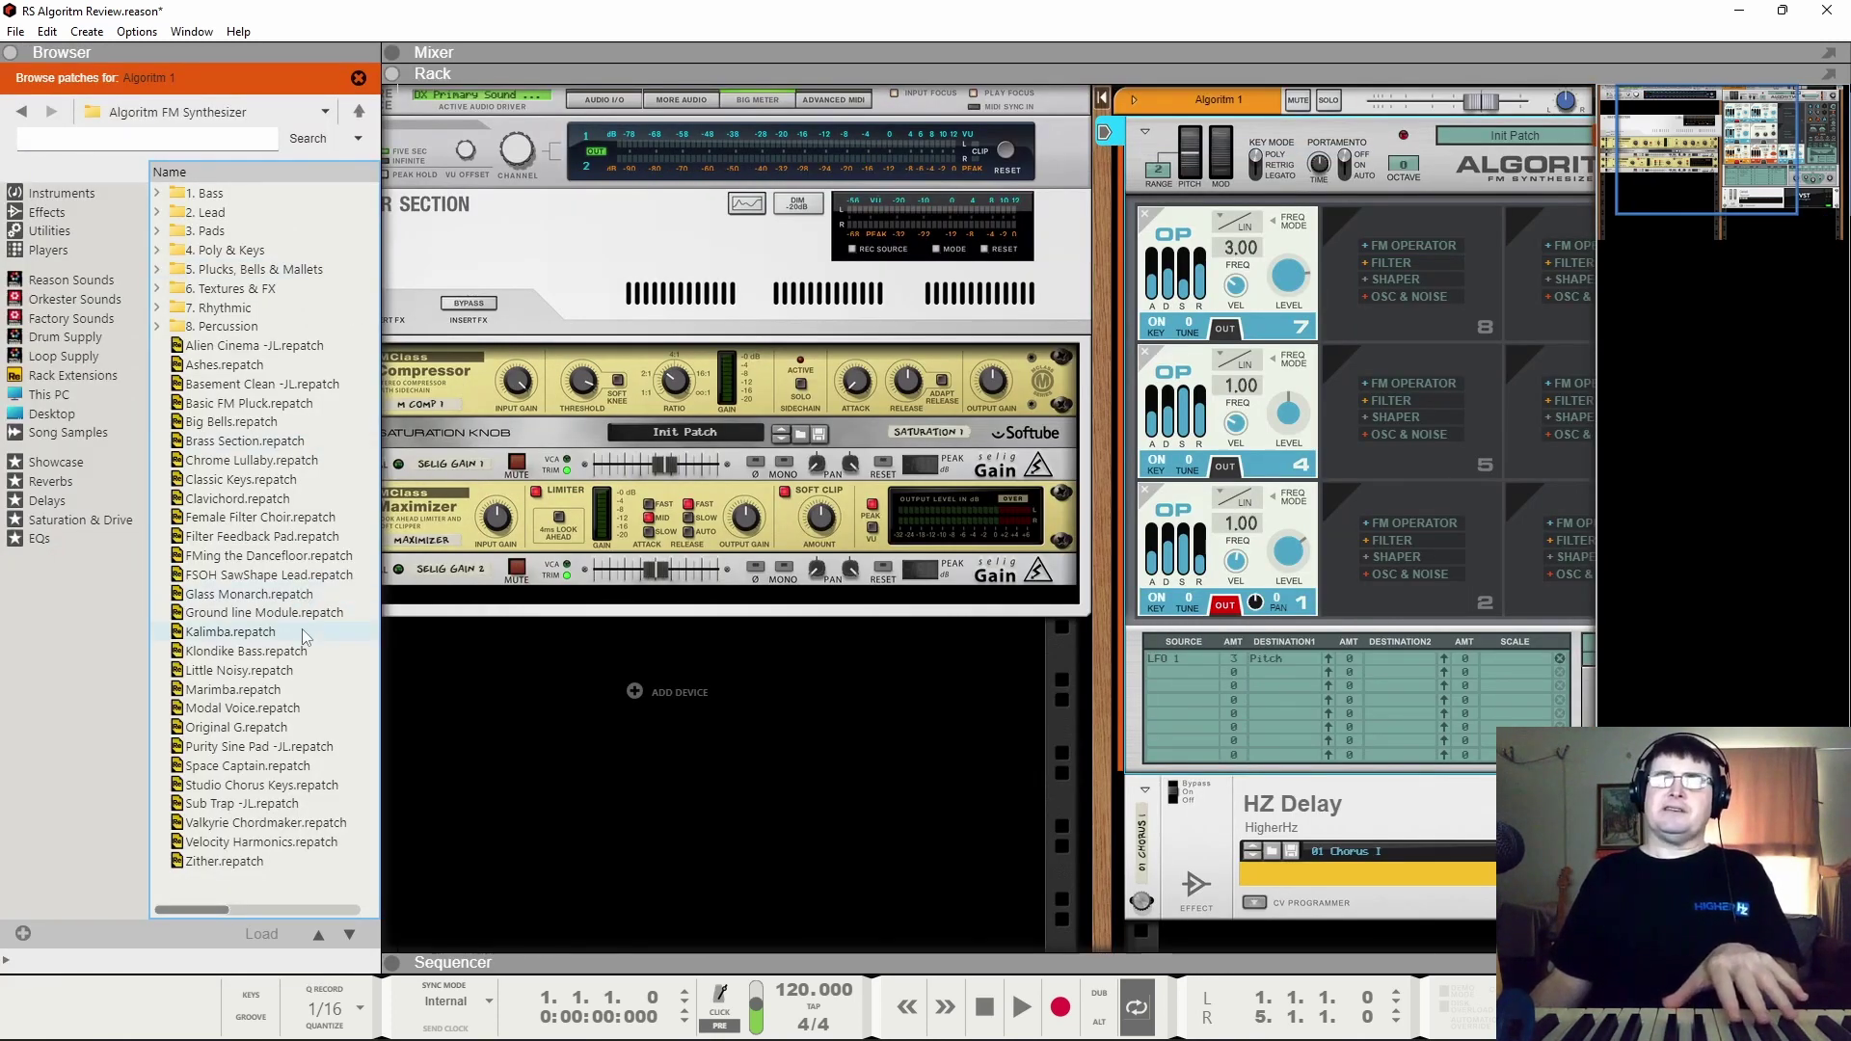
click(157, 193)
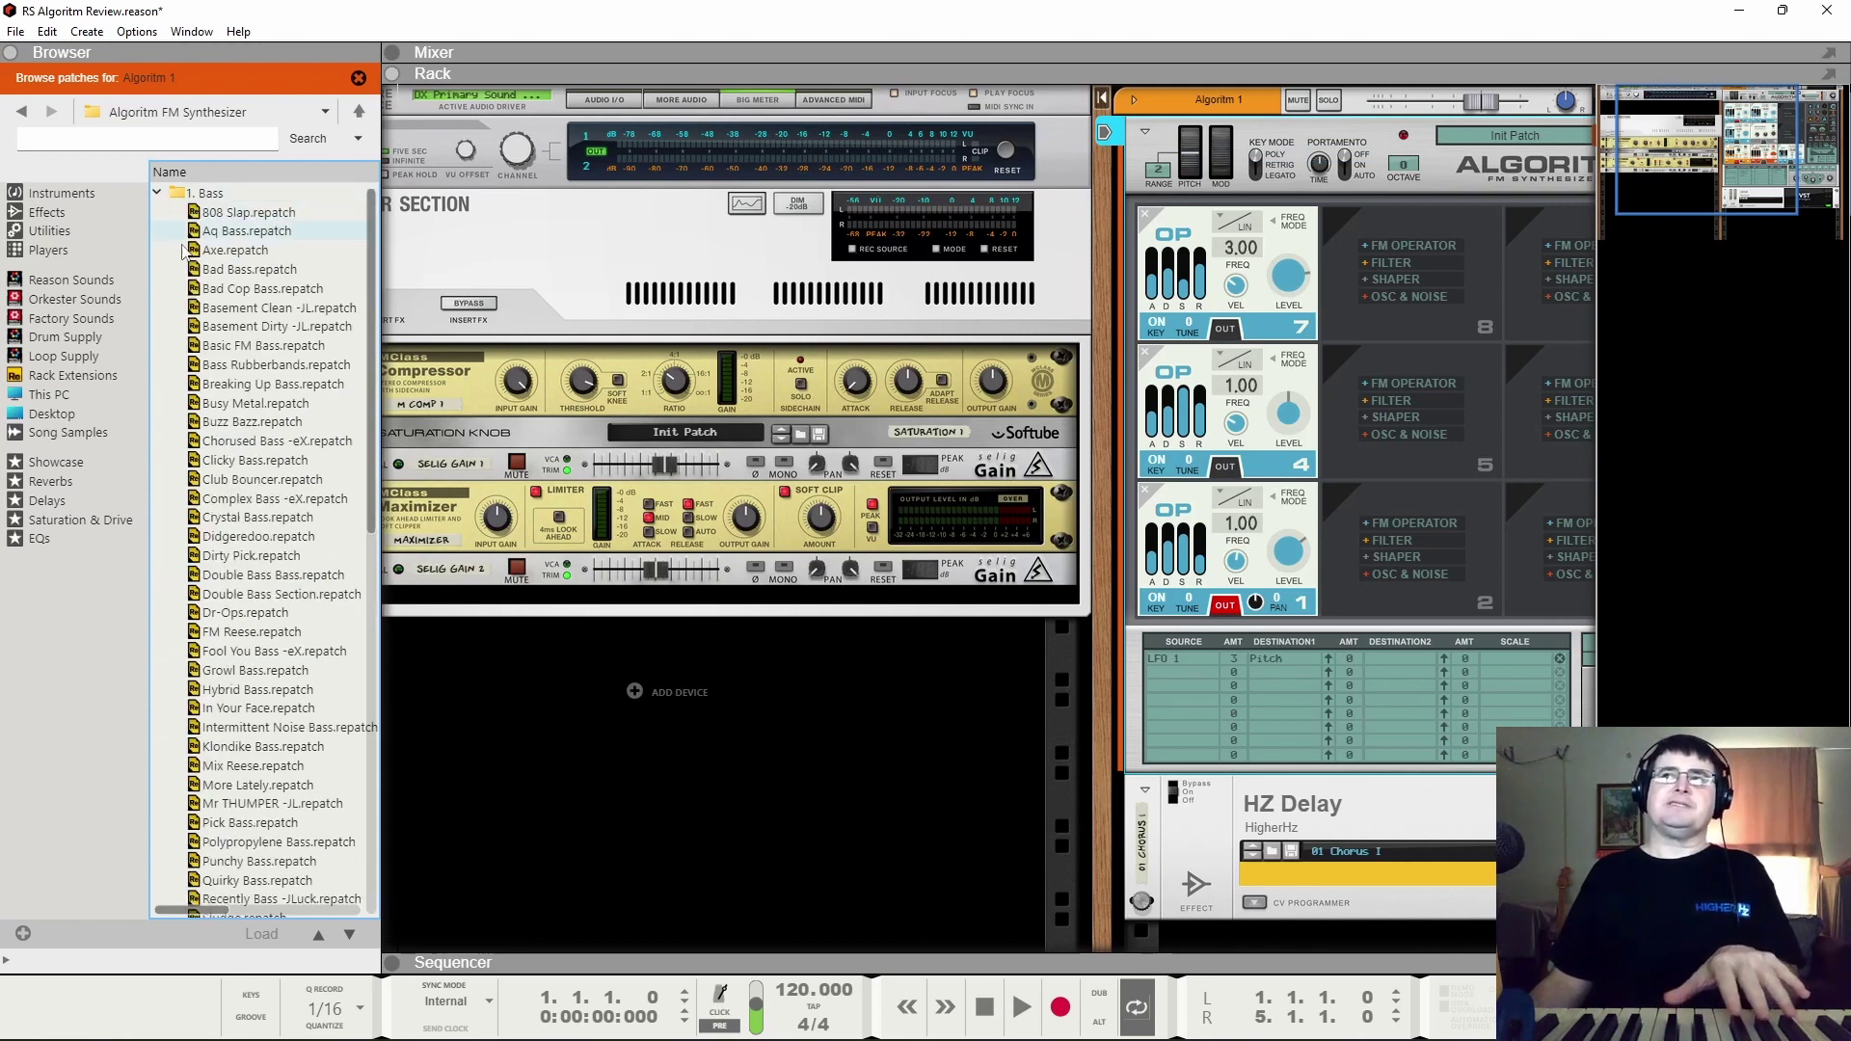
double_click(231, 213)
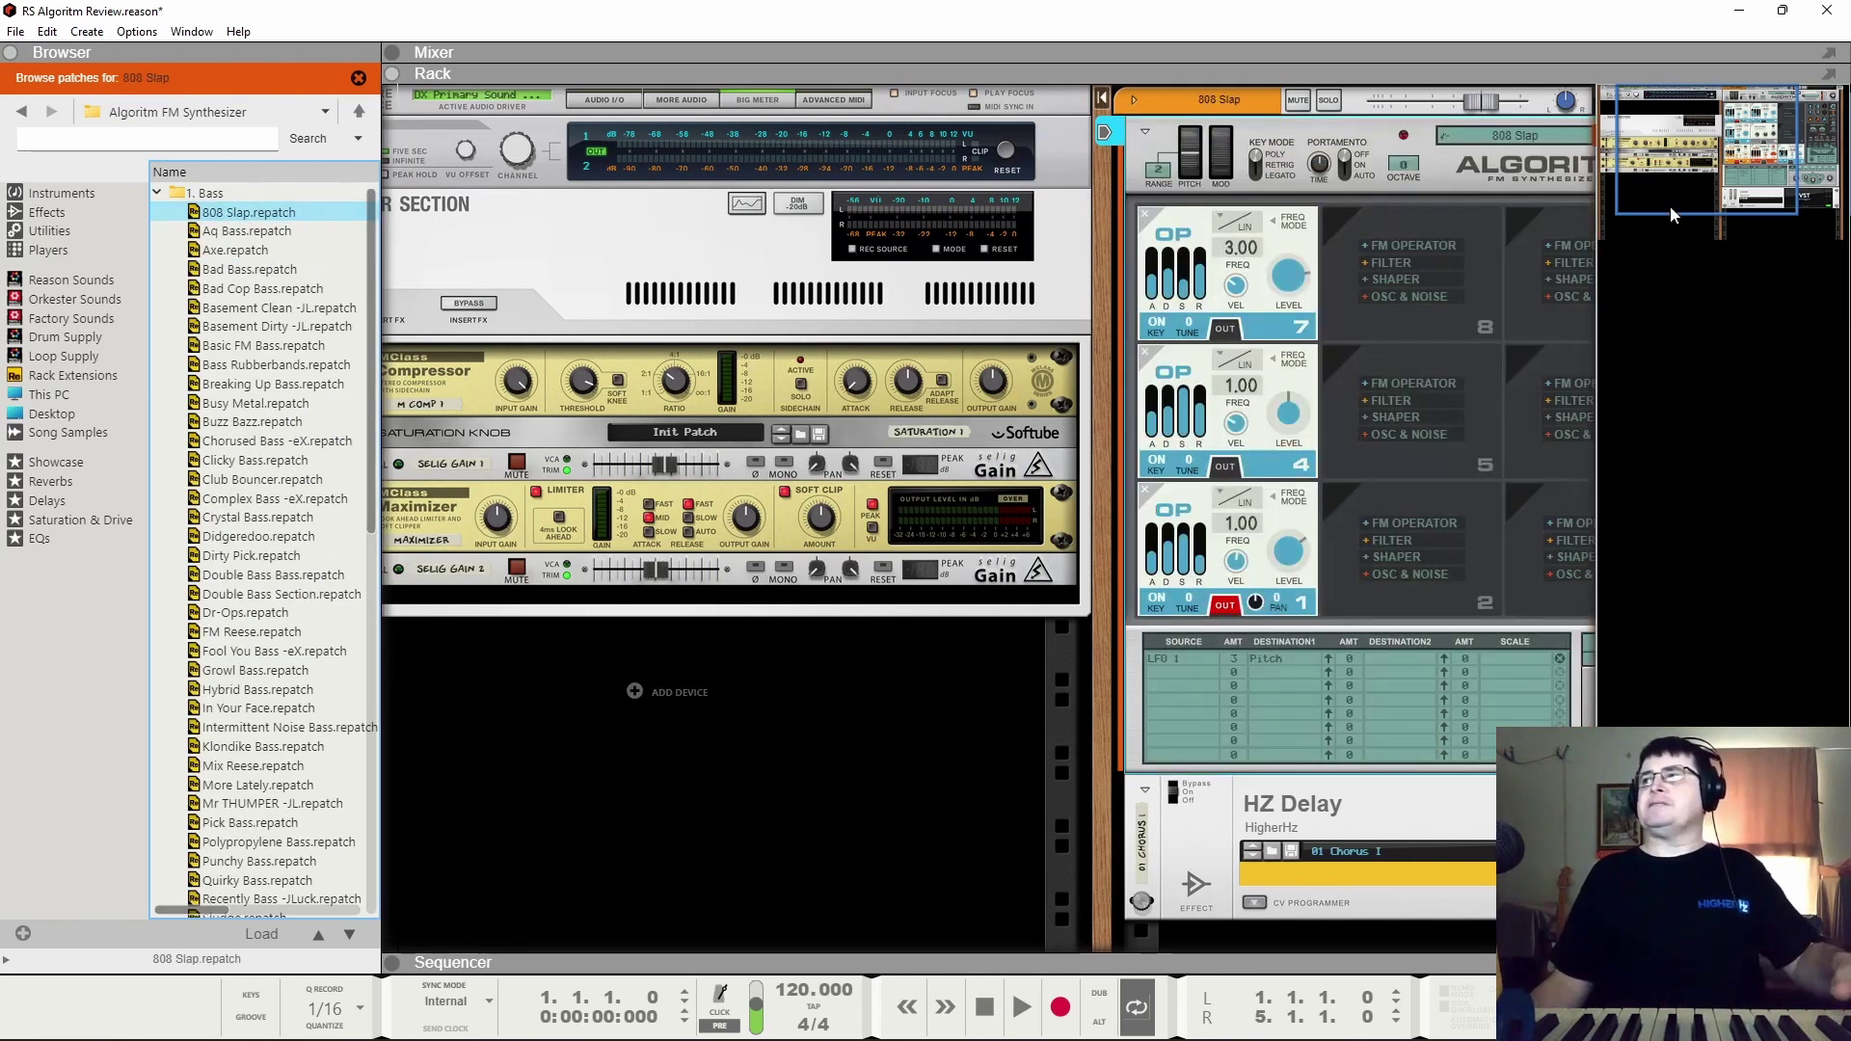
drag(1680, 193, 1820, 164)
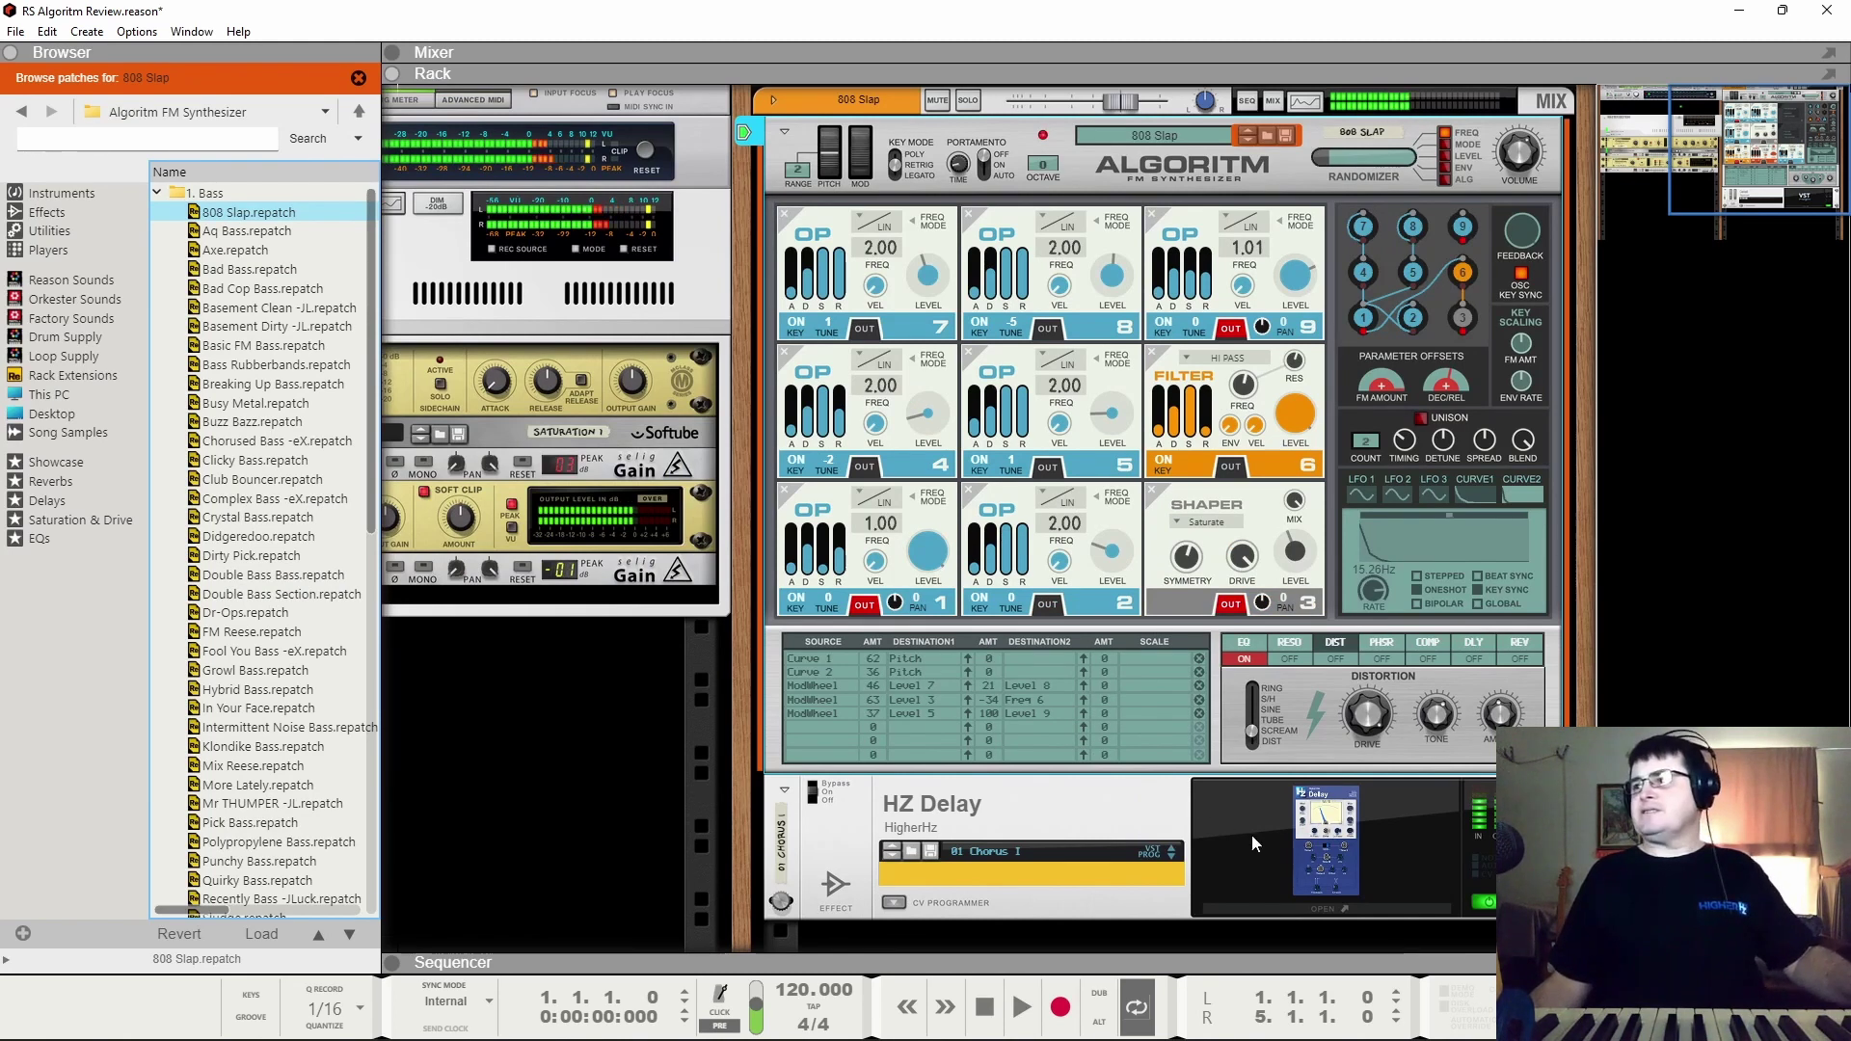
key(Down)
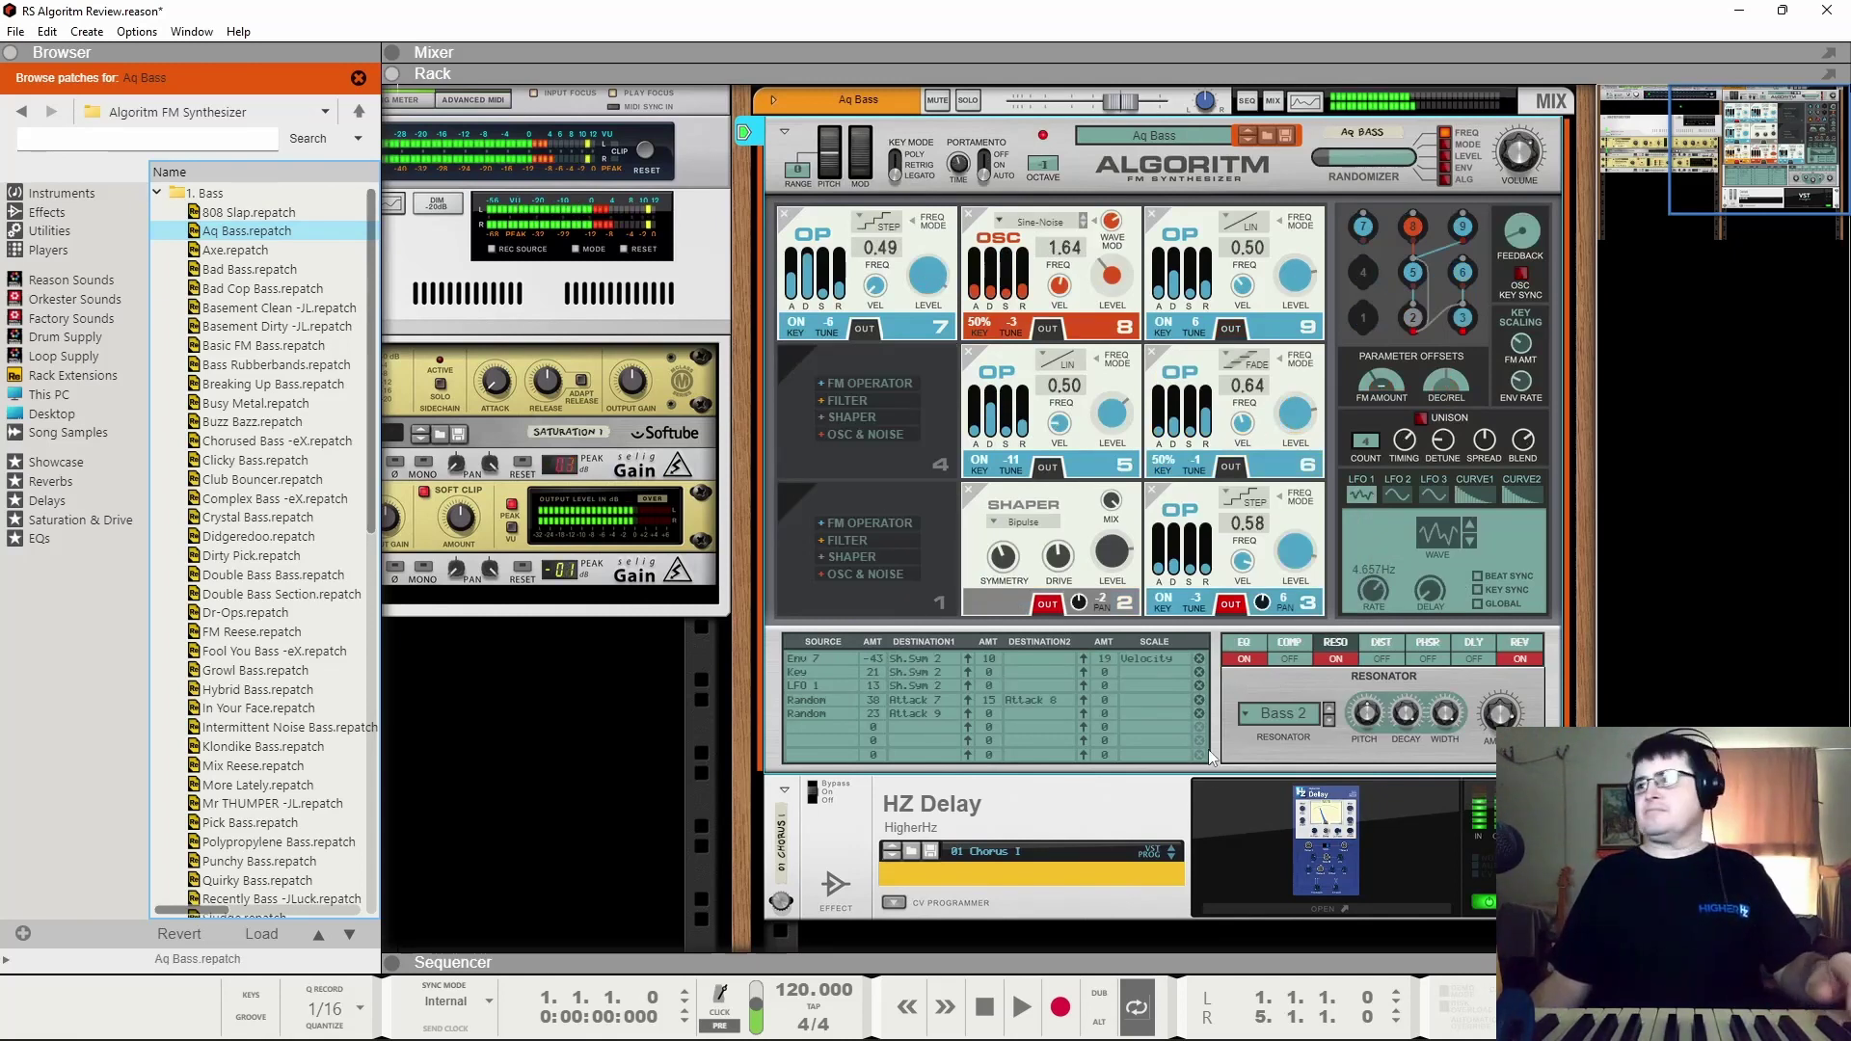
click(1480, 909)
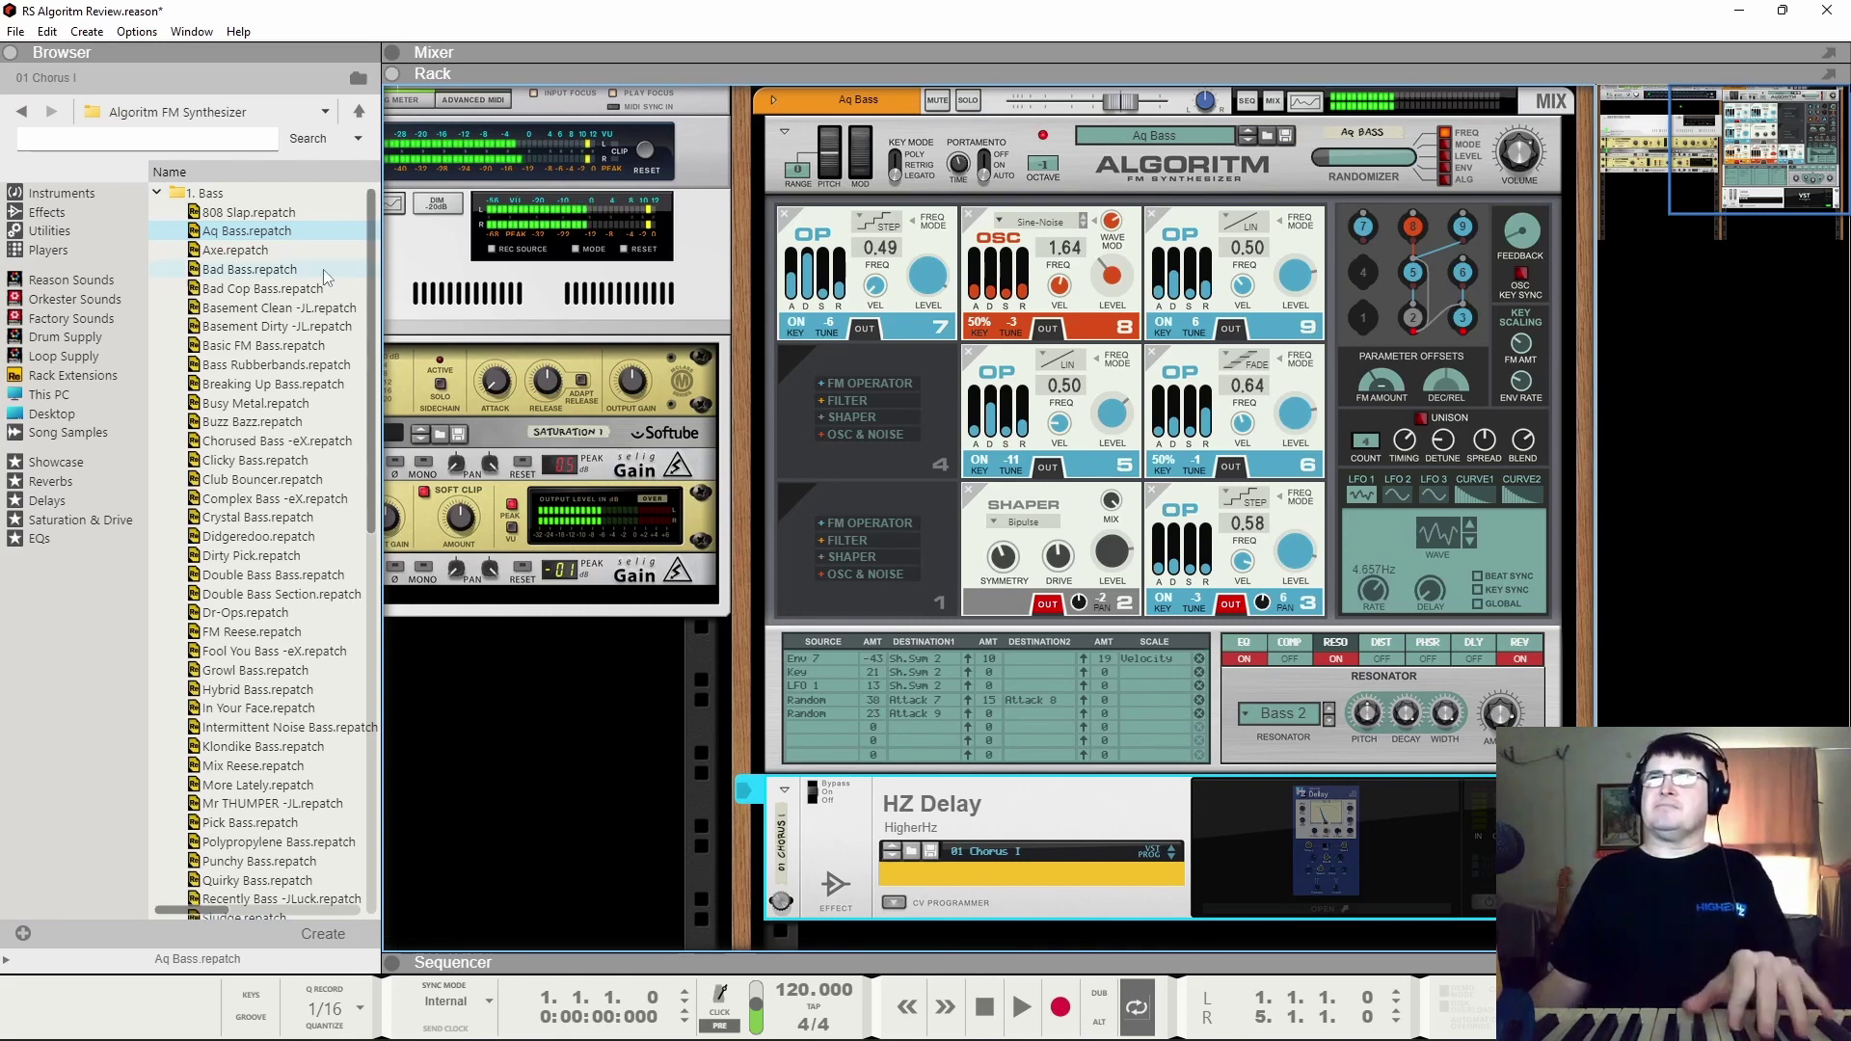
Step: Try Axe, Bad Bass, Bad Cop Bass and Chorused Bass -eX, settling on Intermittent Noise Bass
click(262, 255)
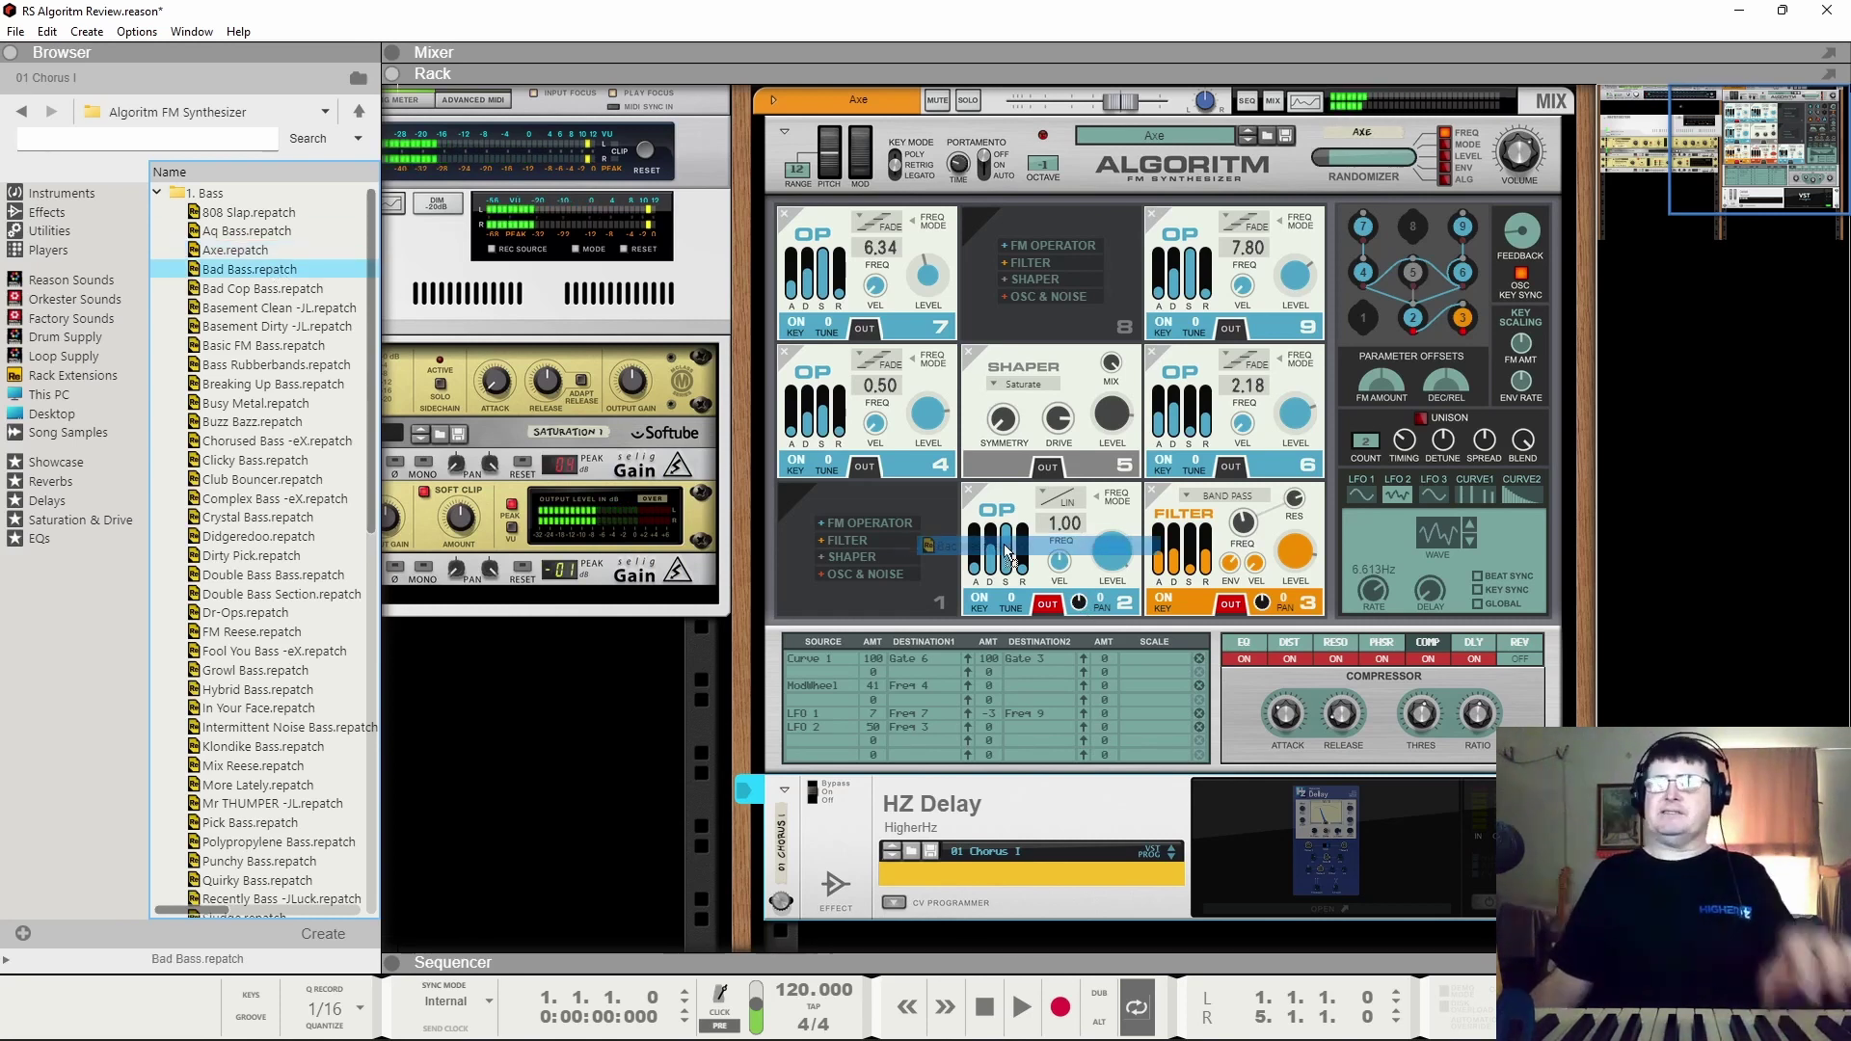
key(Down)
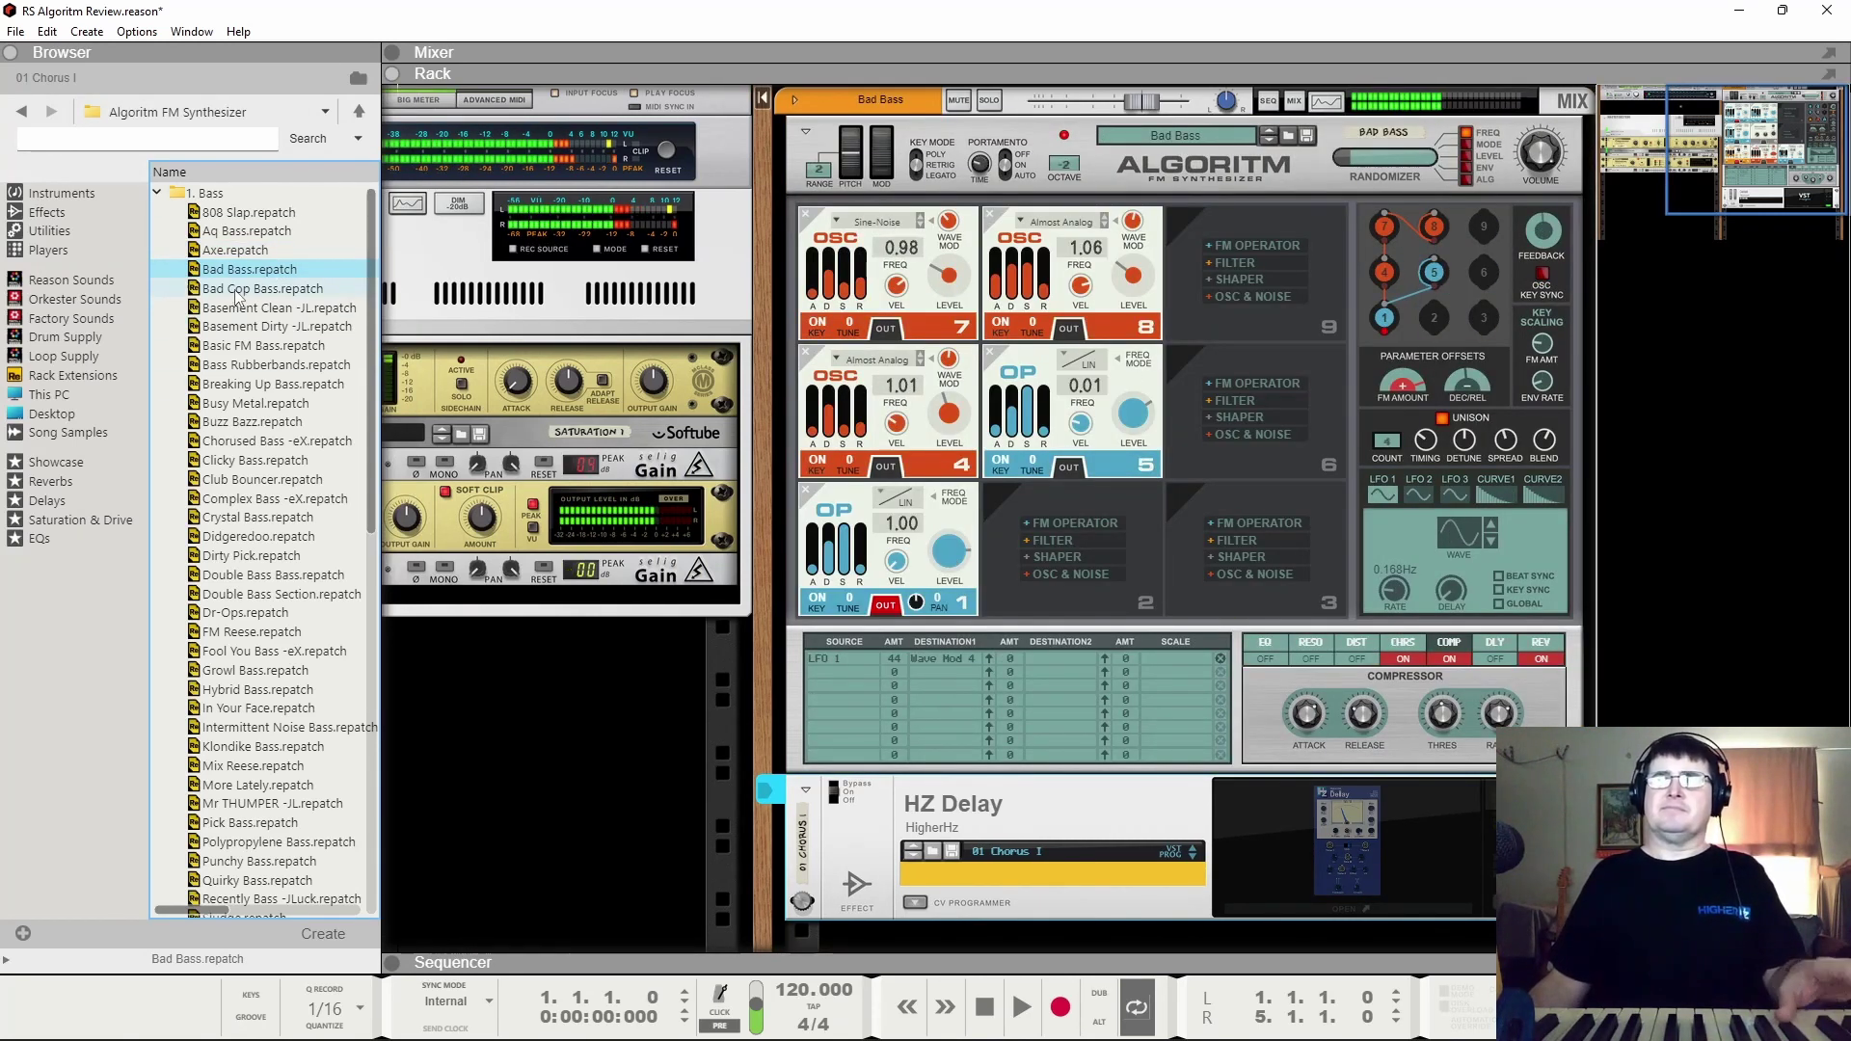
drag(236, 289, 285, 359)
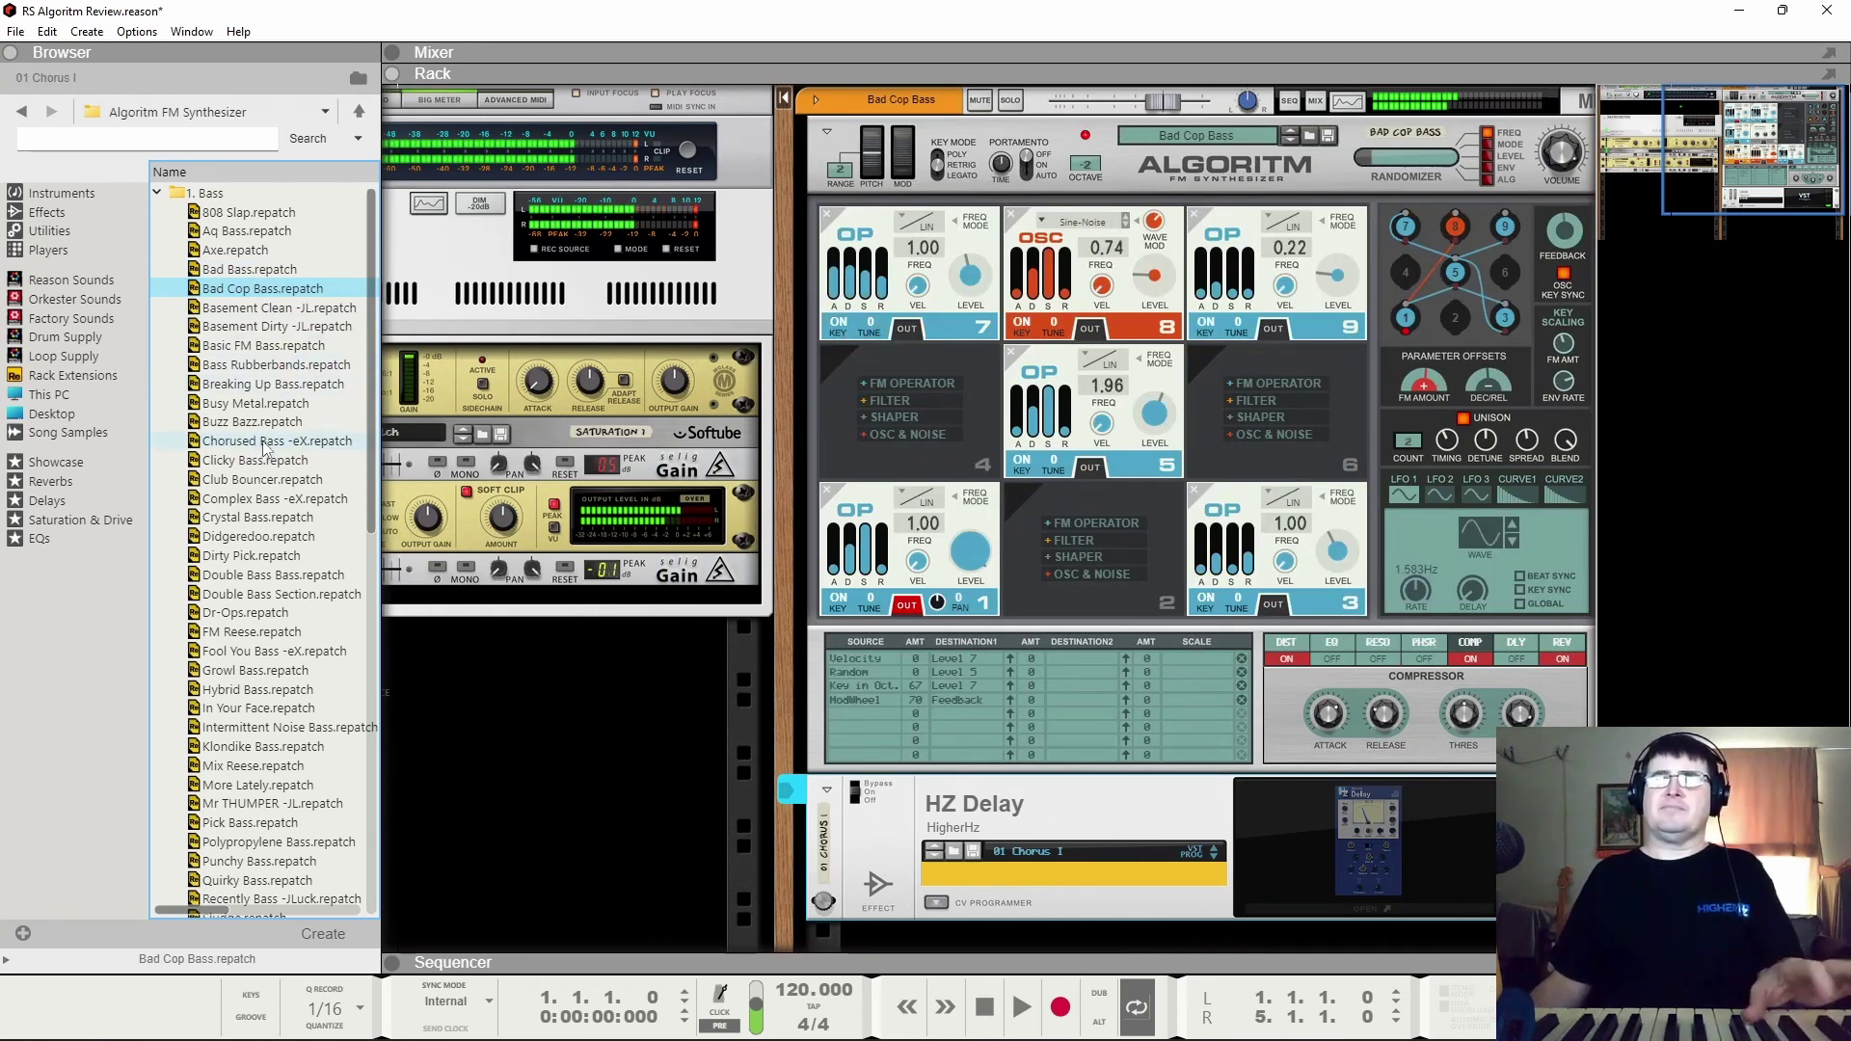
drag(268, 444, 925, 603)
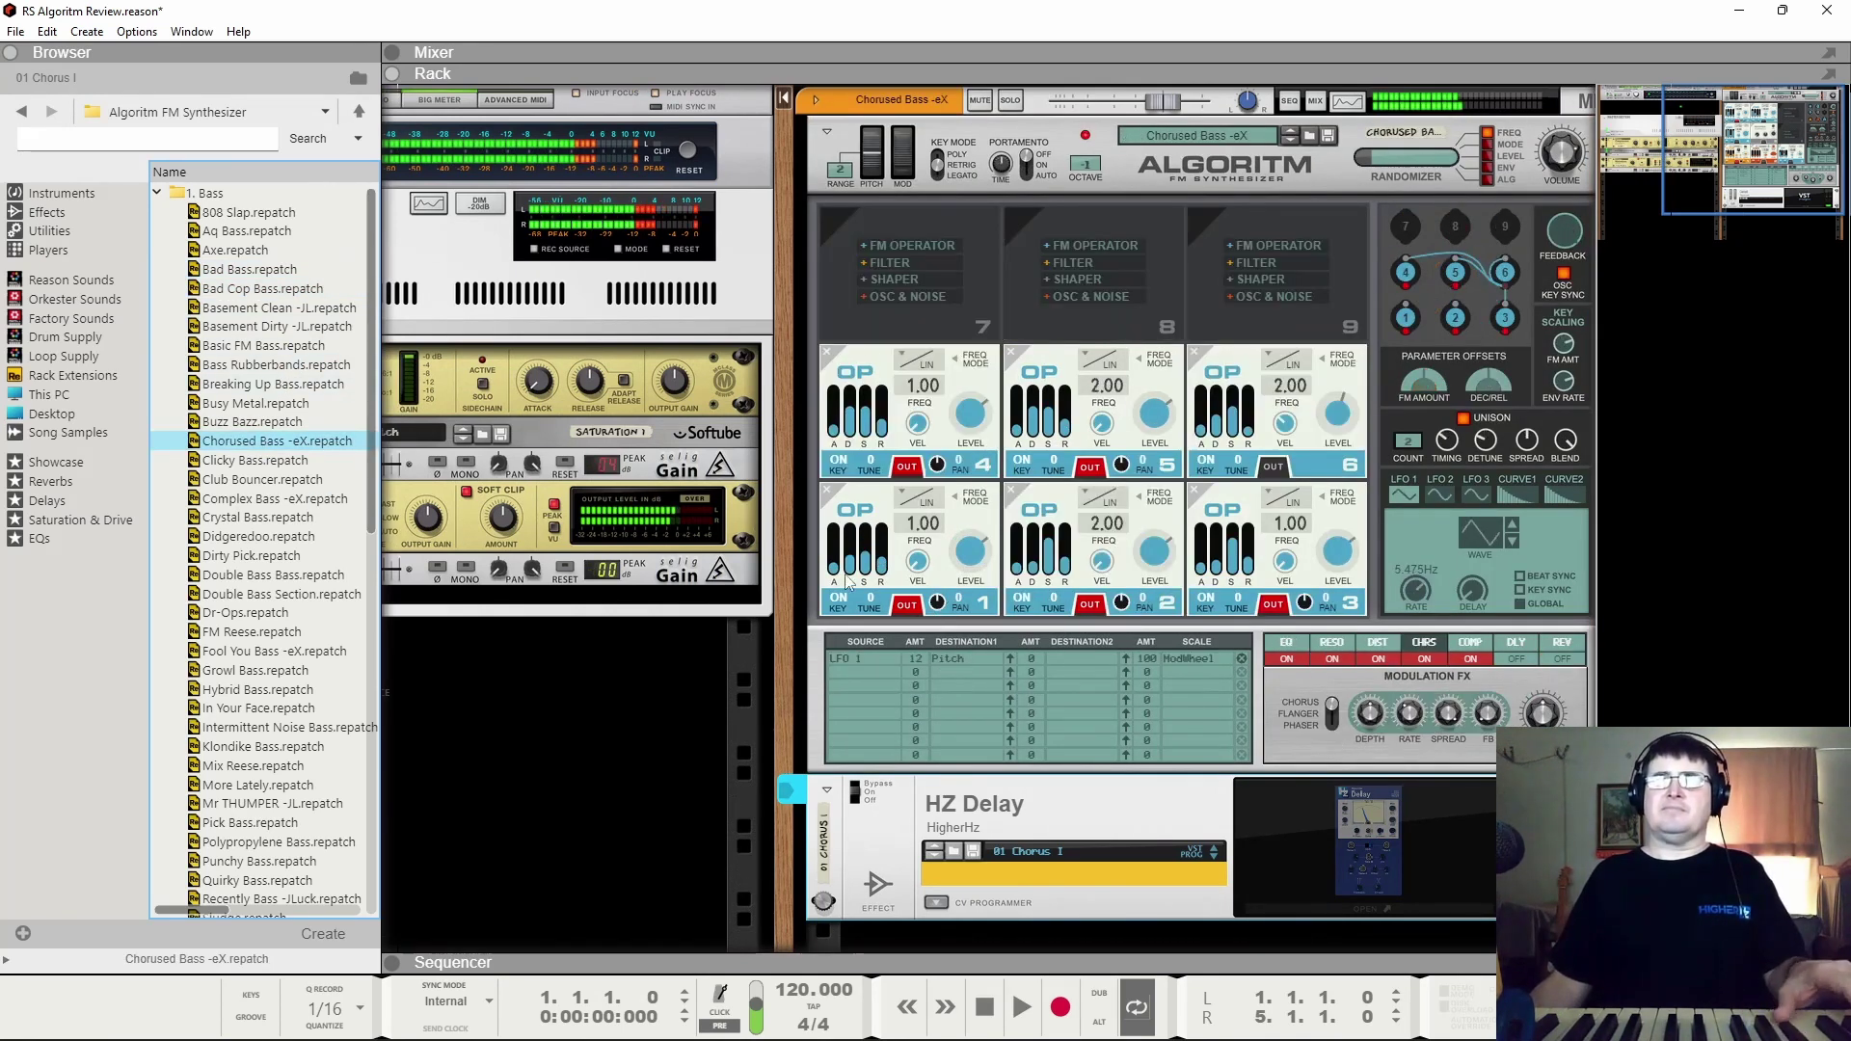
drag(304, 728, 1223, 691)
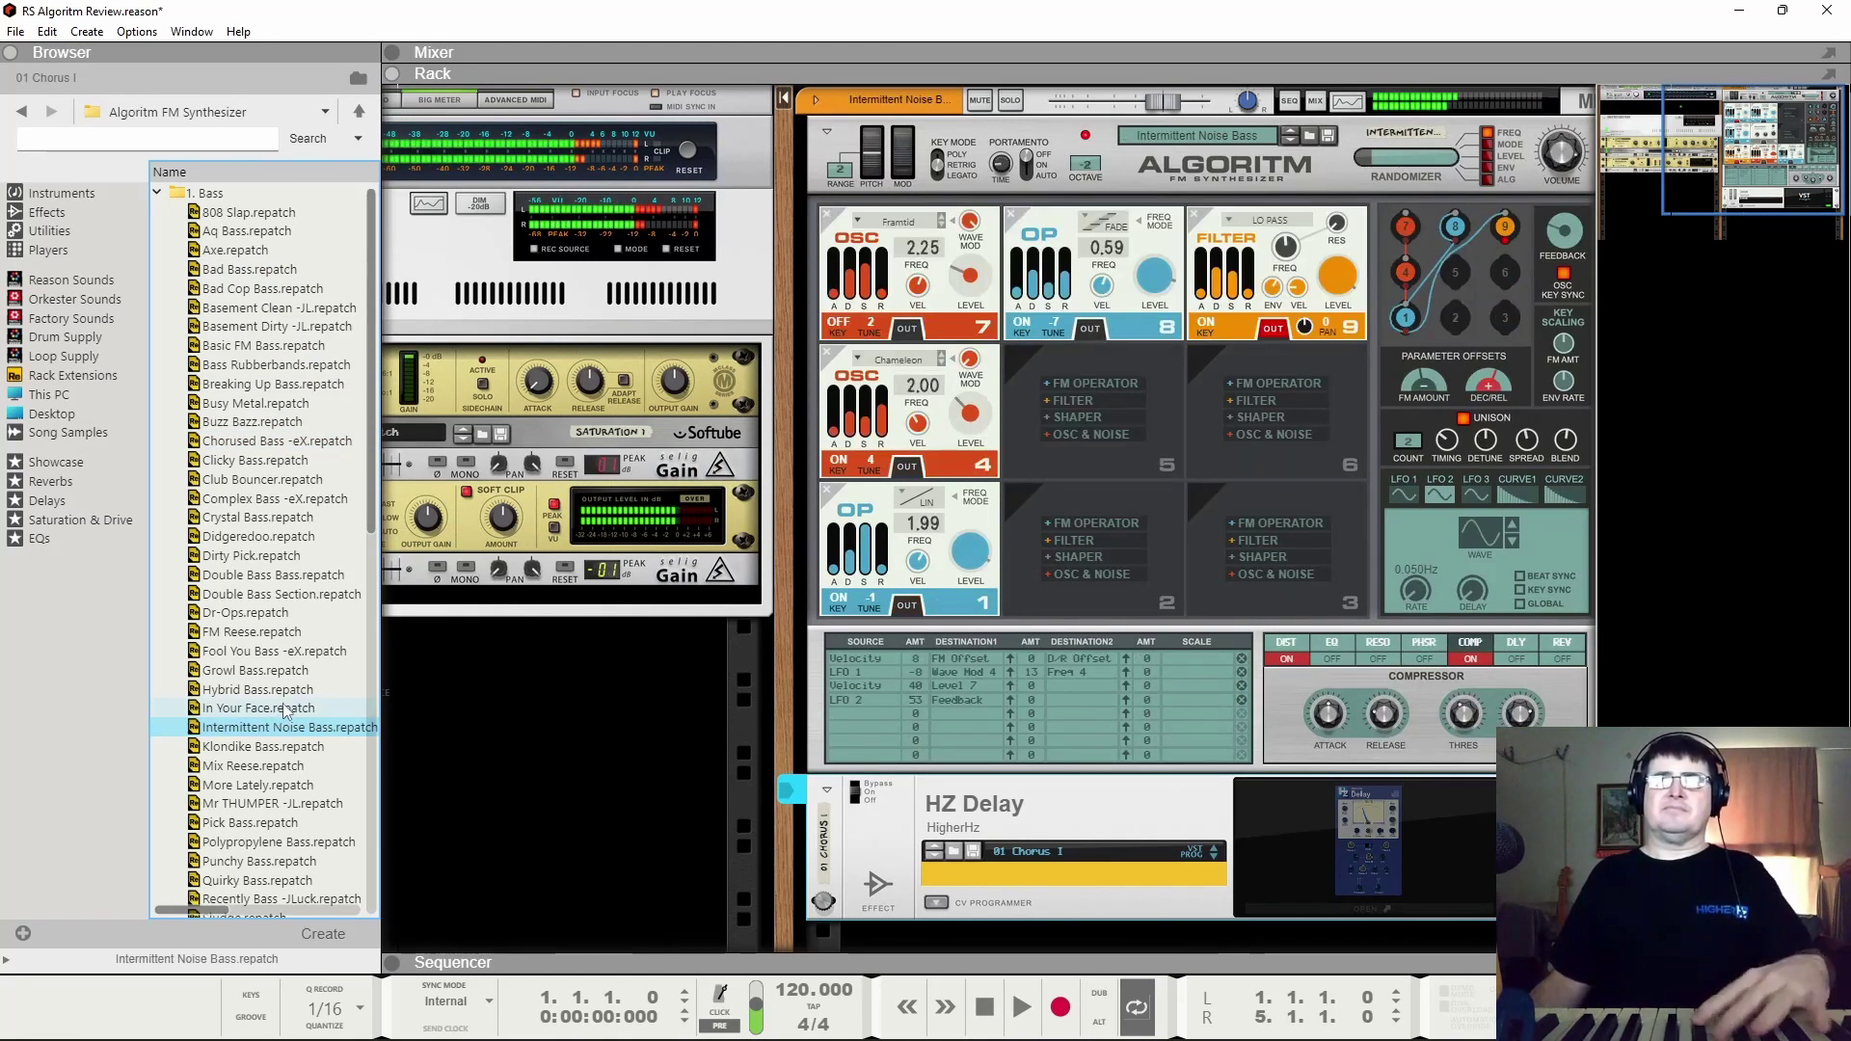
scroll(283, 683, down, 1)
scroll(283, 683, down, 5)
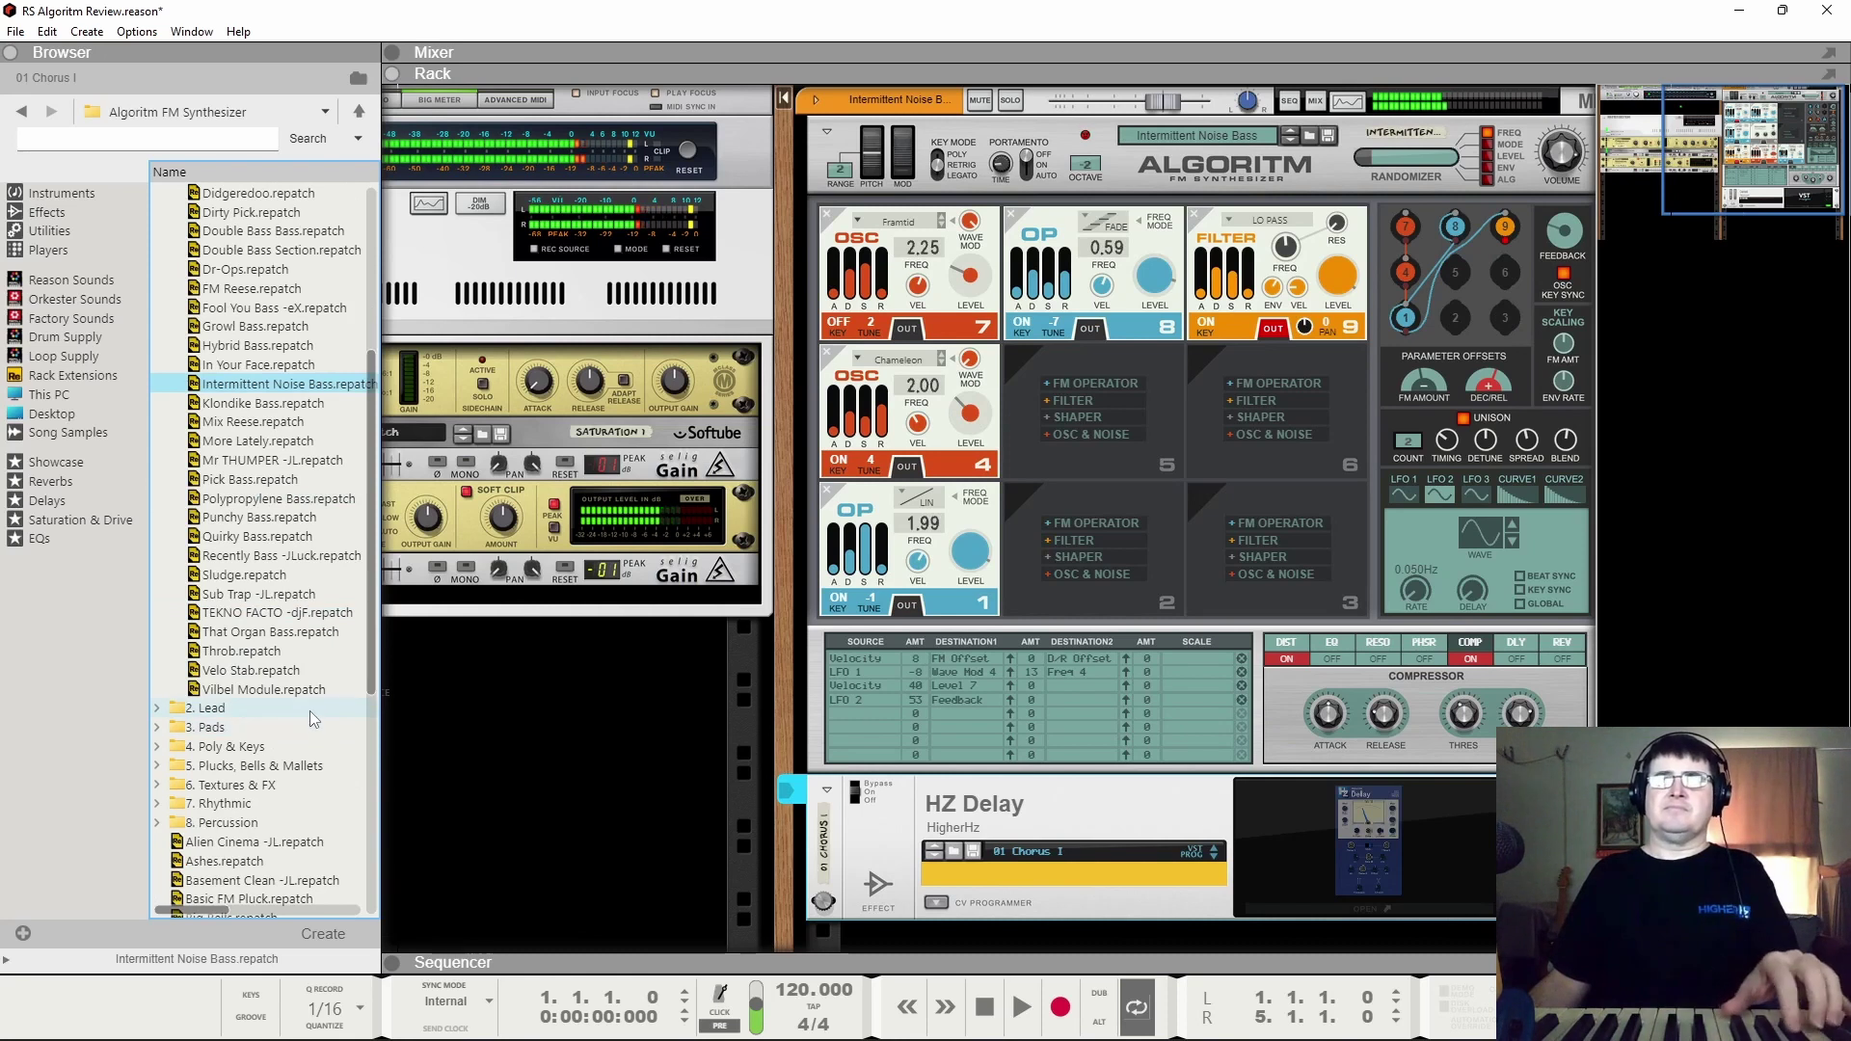
scroll(310, 710, up, 6)
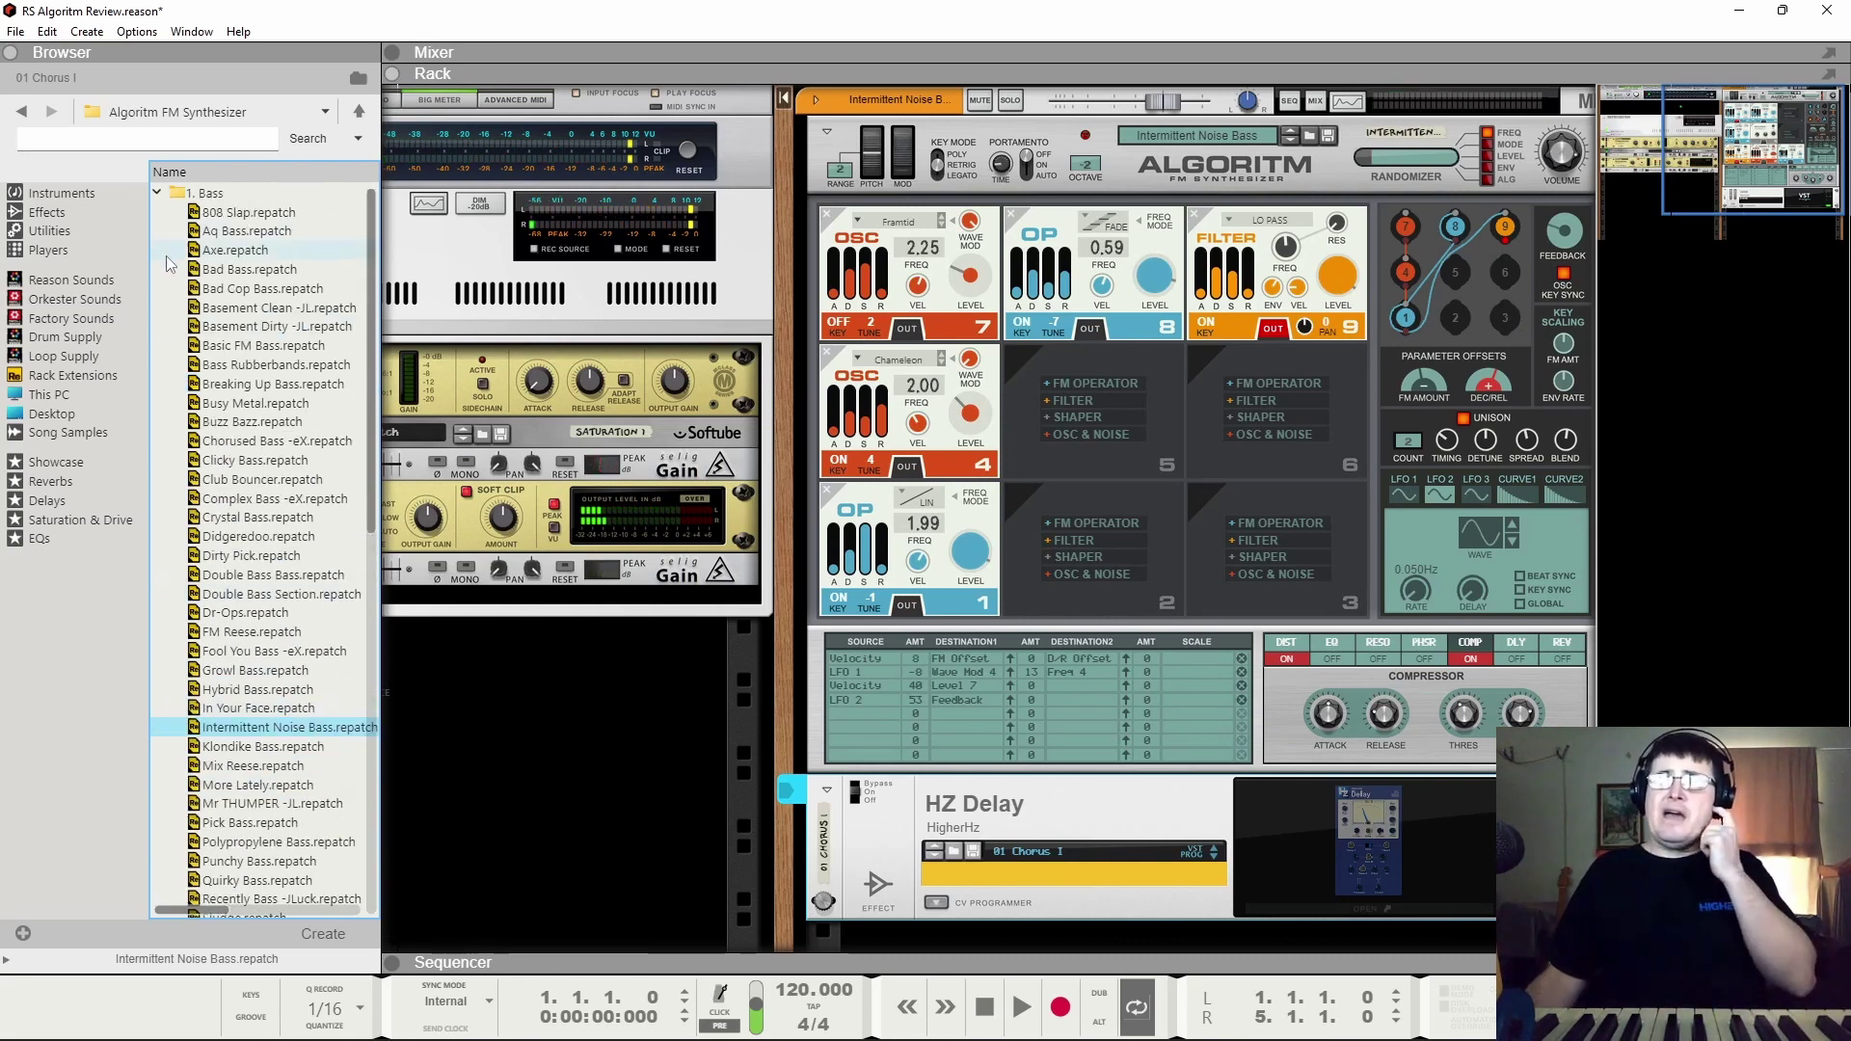
Step: Audition 2. Lead patches Aficionado, AfterMath, Basic FM Solo, Res Taps, ending on Muted (Mod Wheel)
click(158, 195)
click(157, 213)
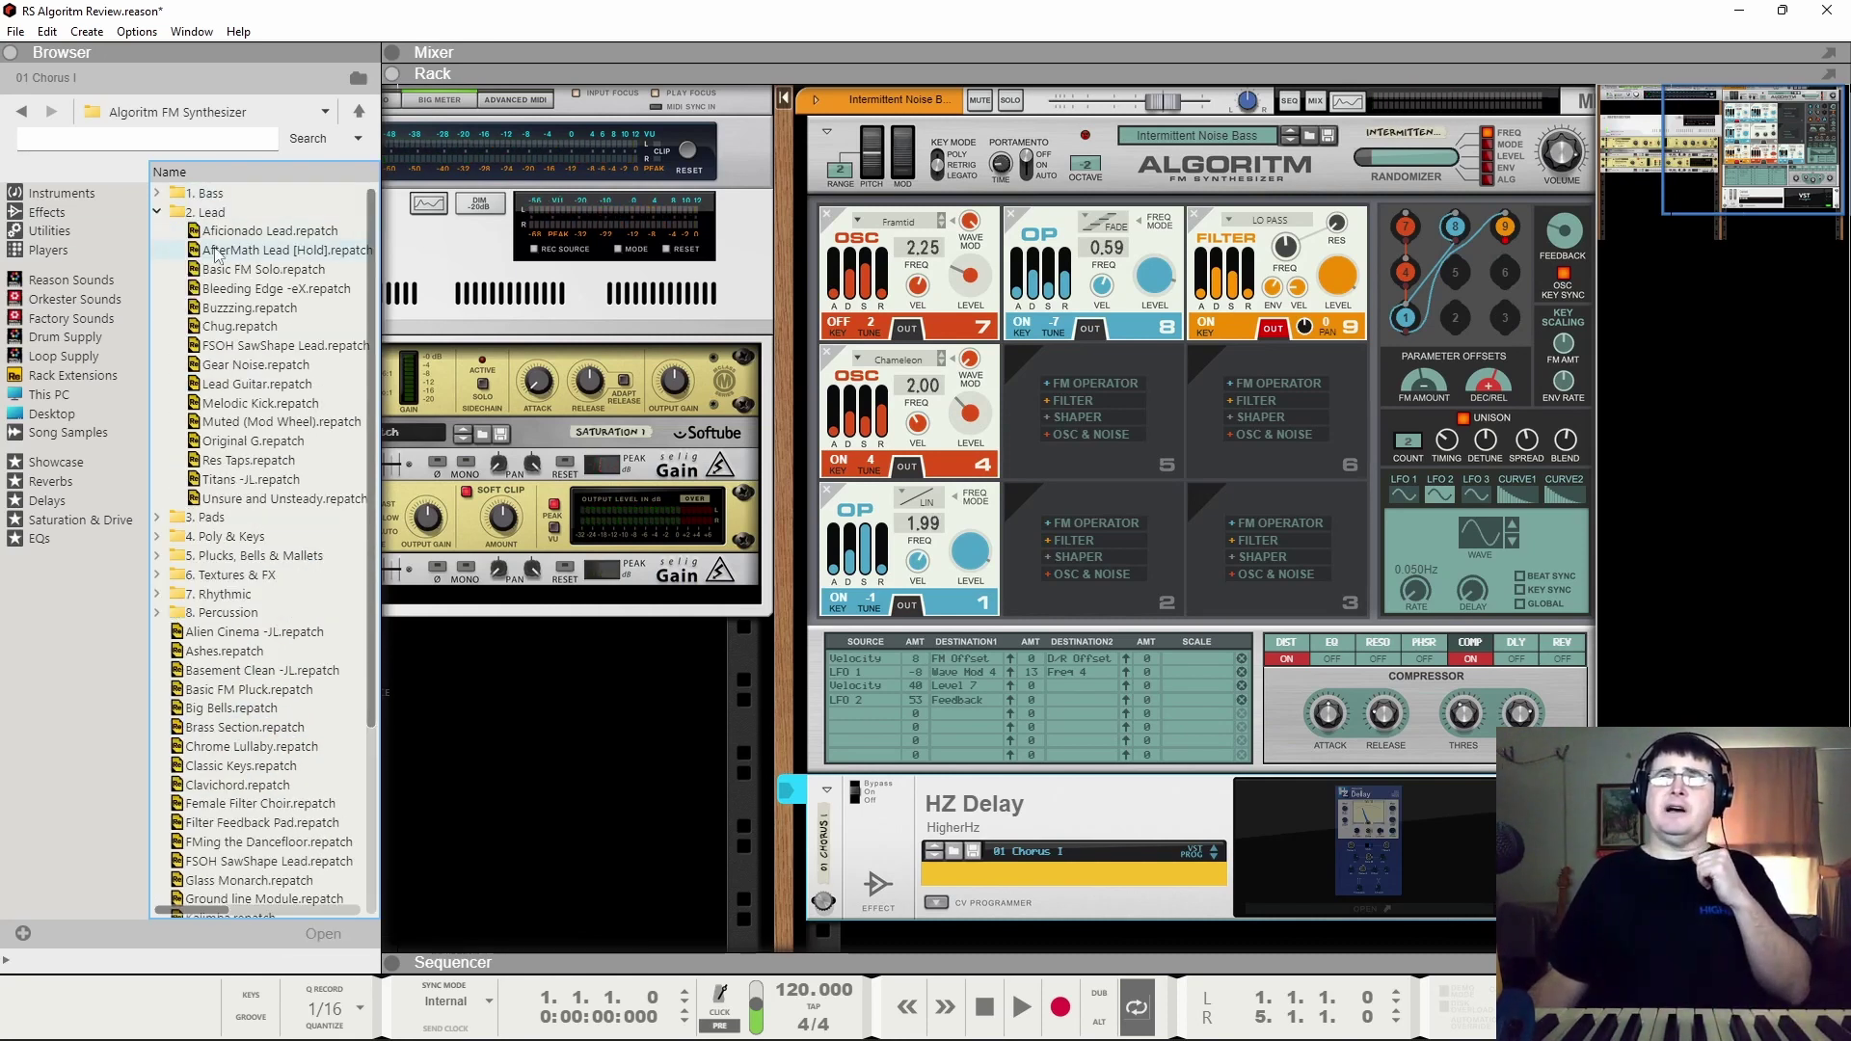
click(227, 237)
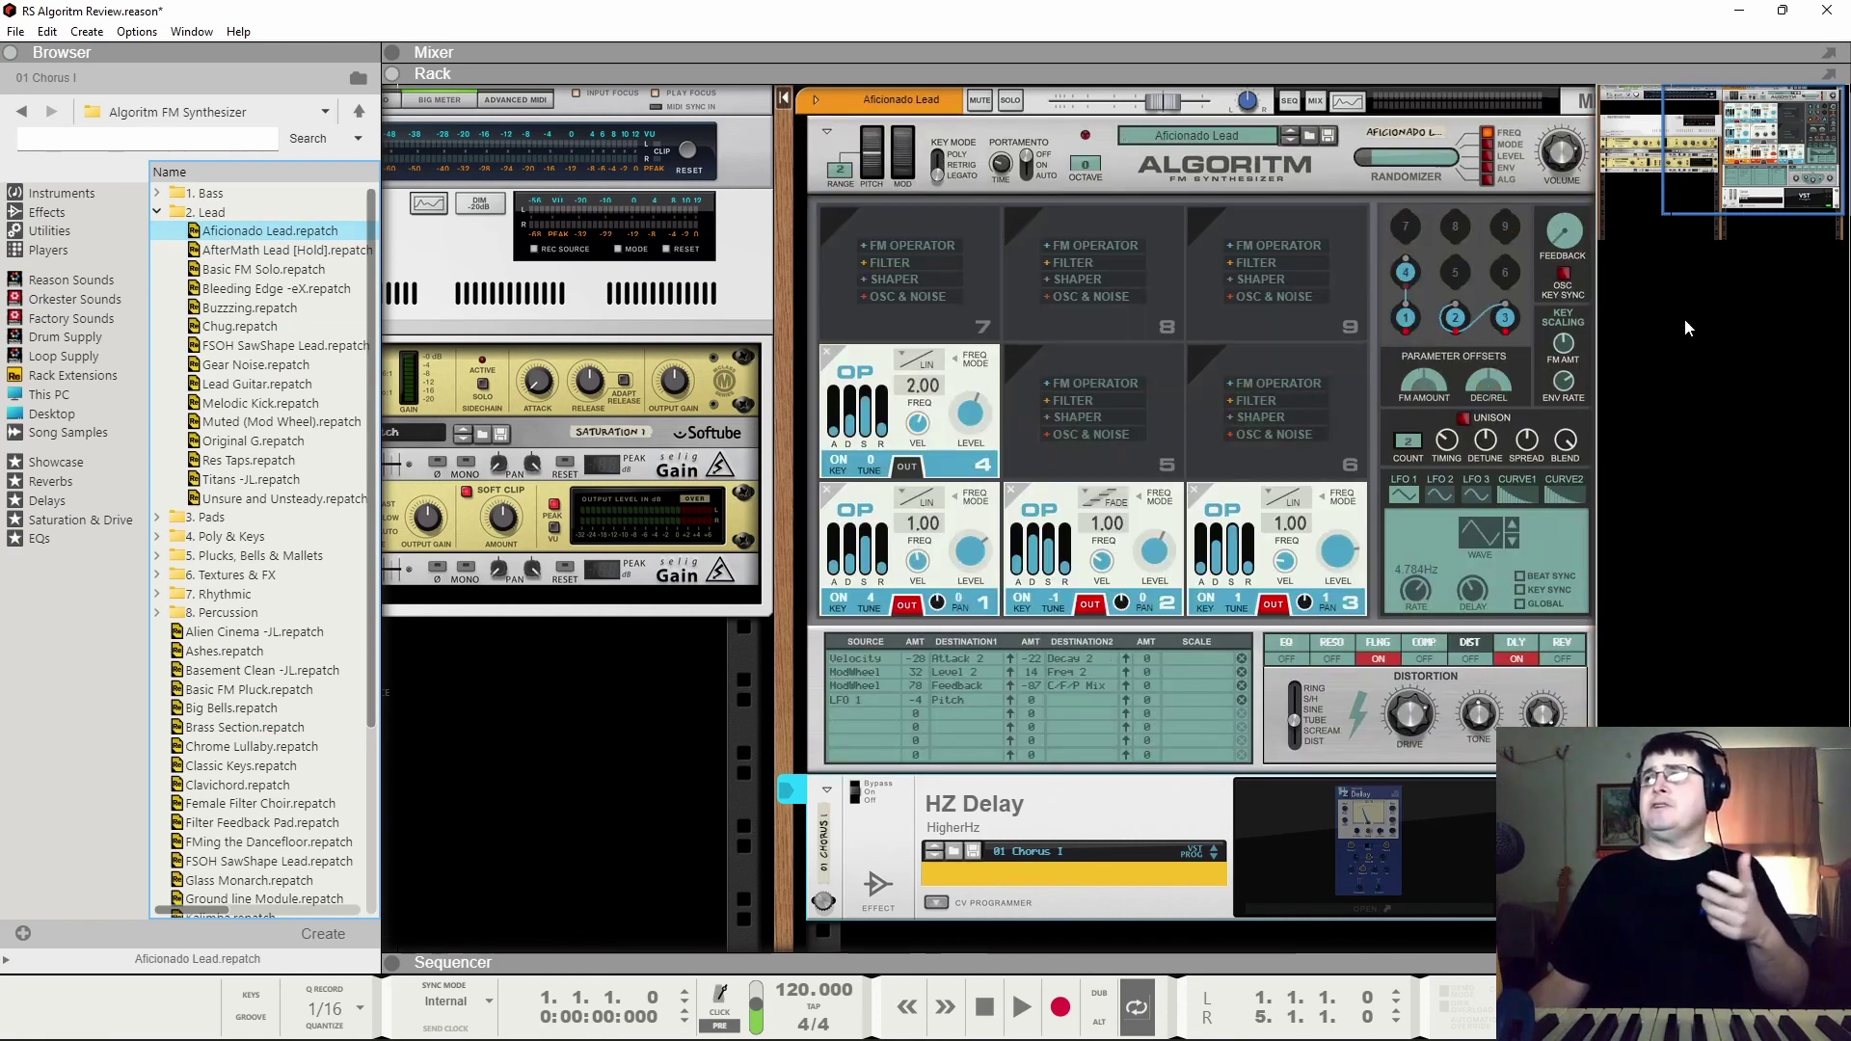
drag(1724, 194, 1736, 188)
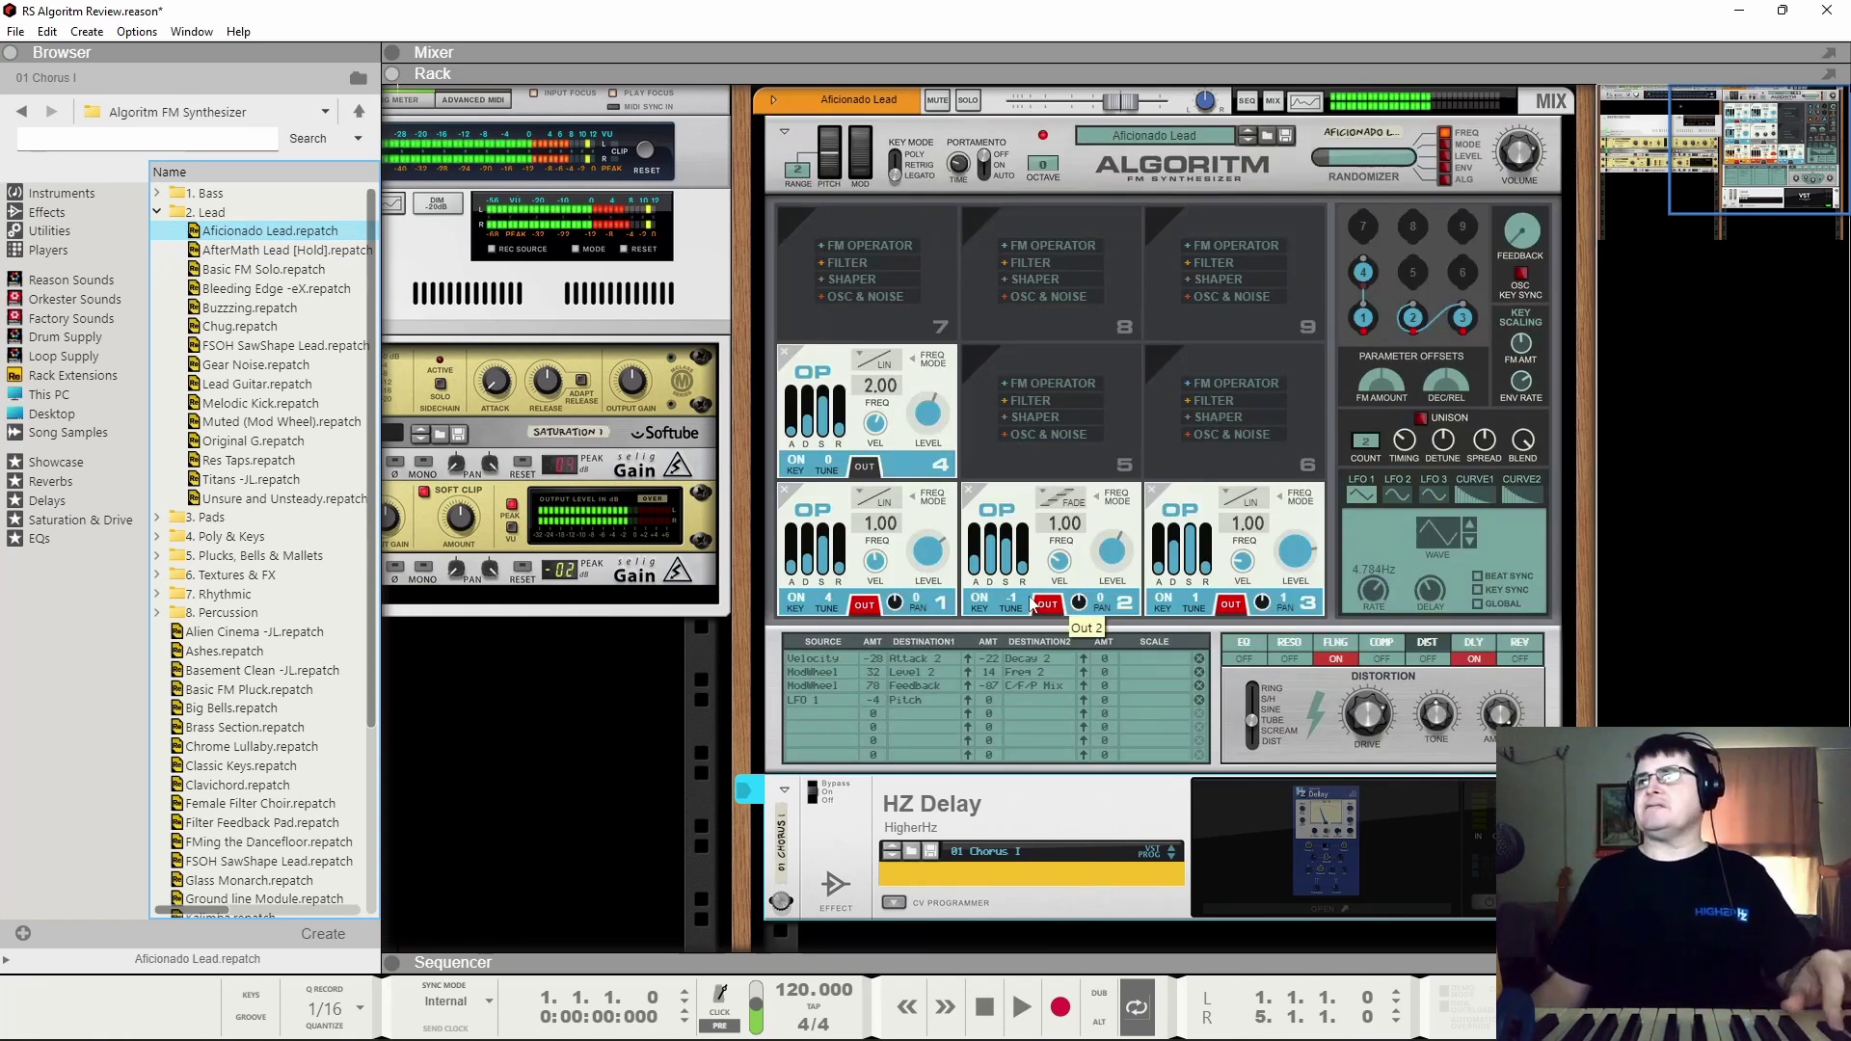
drag(288, 250, 1146, 542)
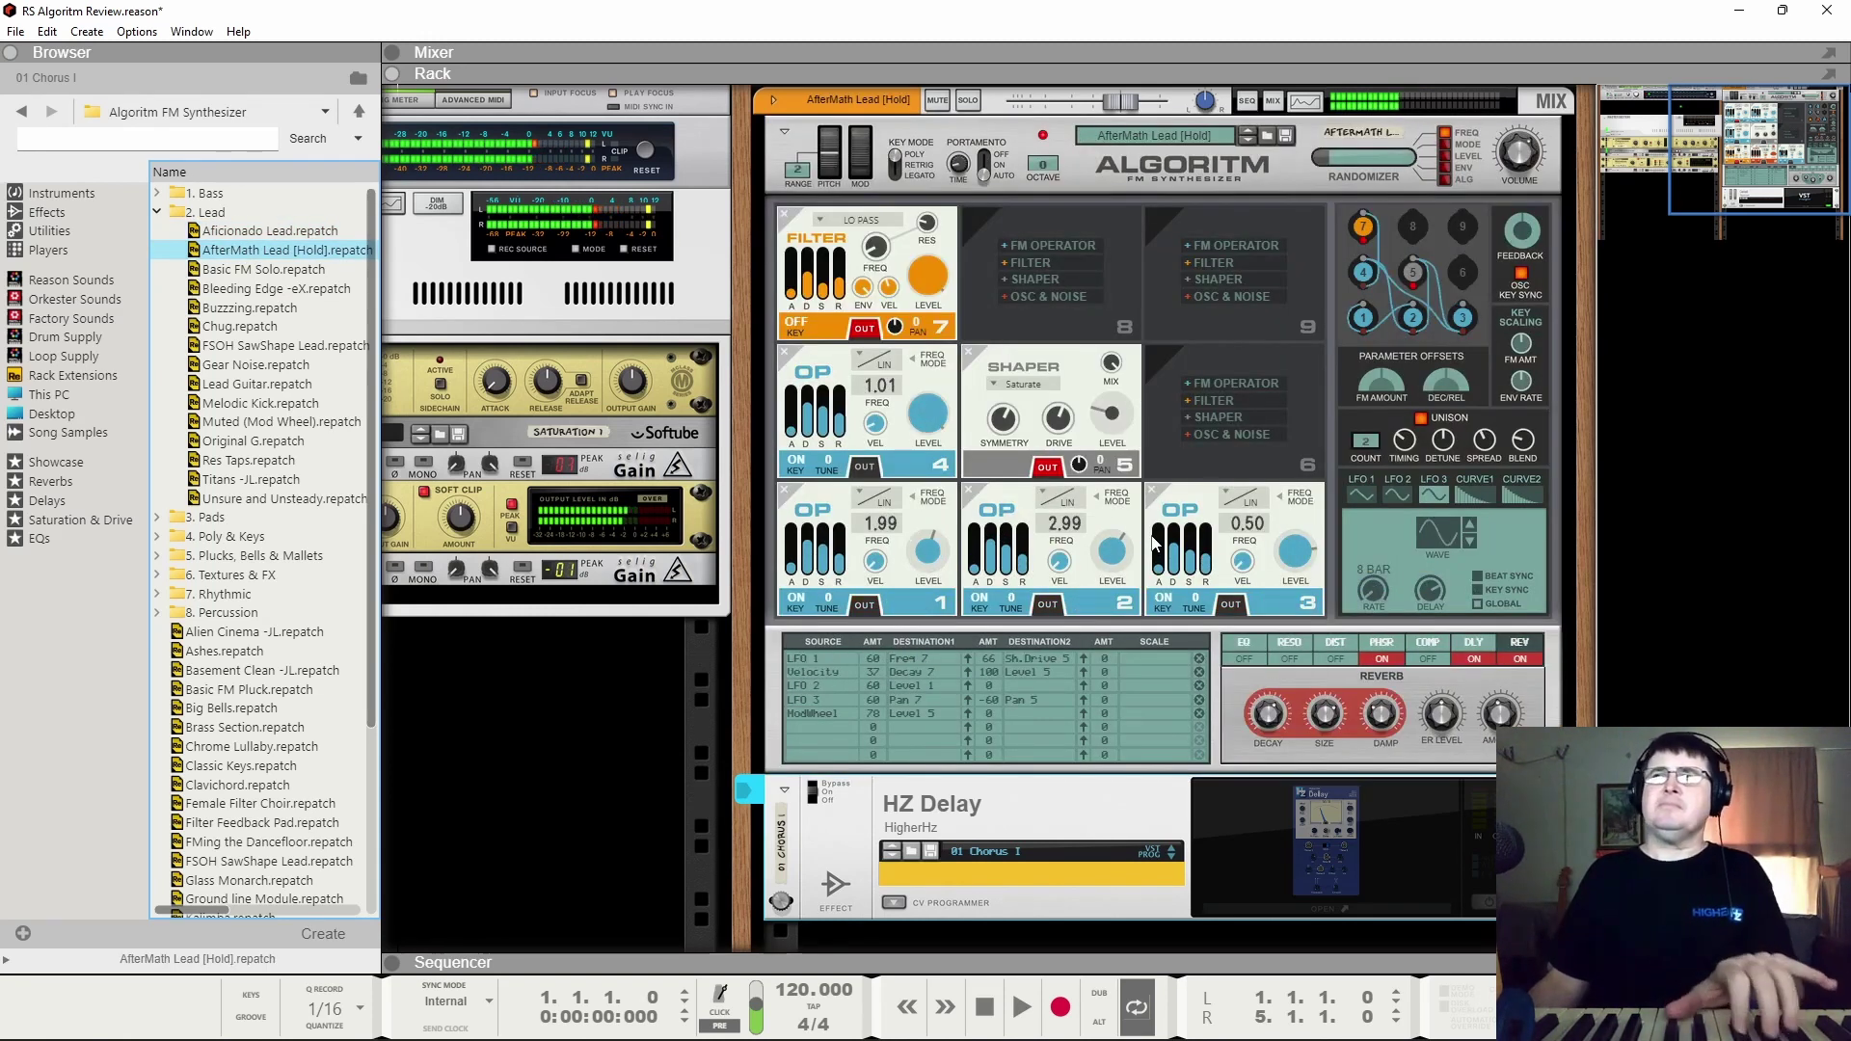
drag(264, 269, 958, 601)
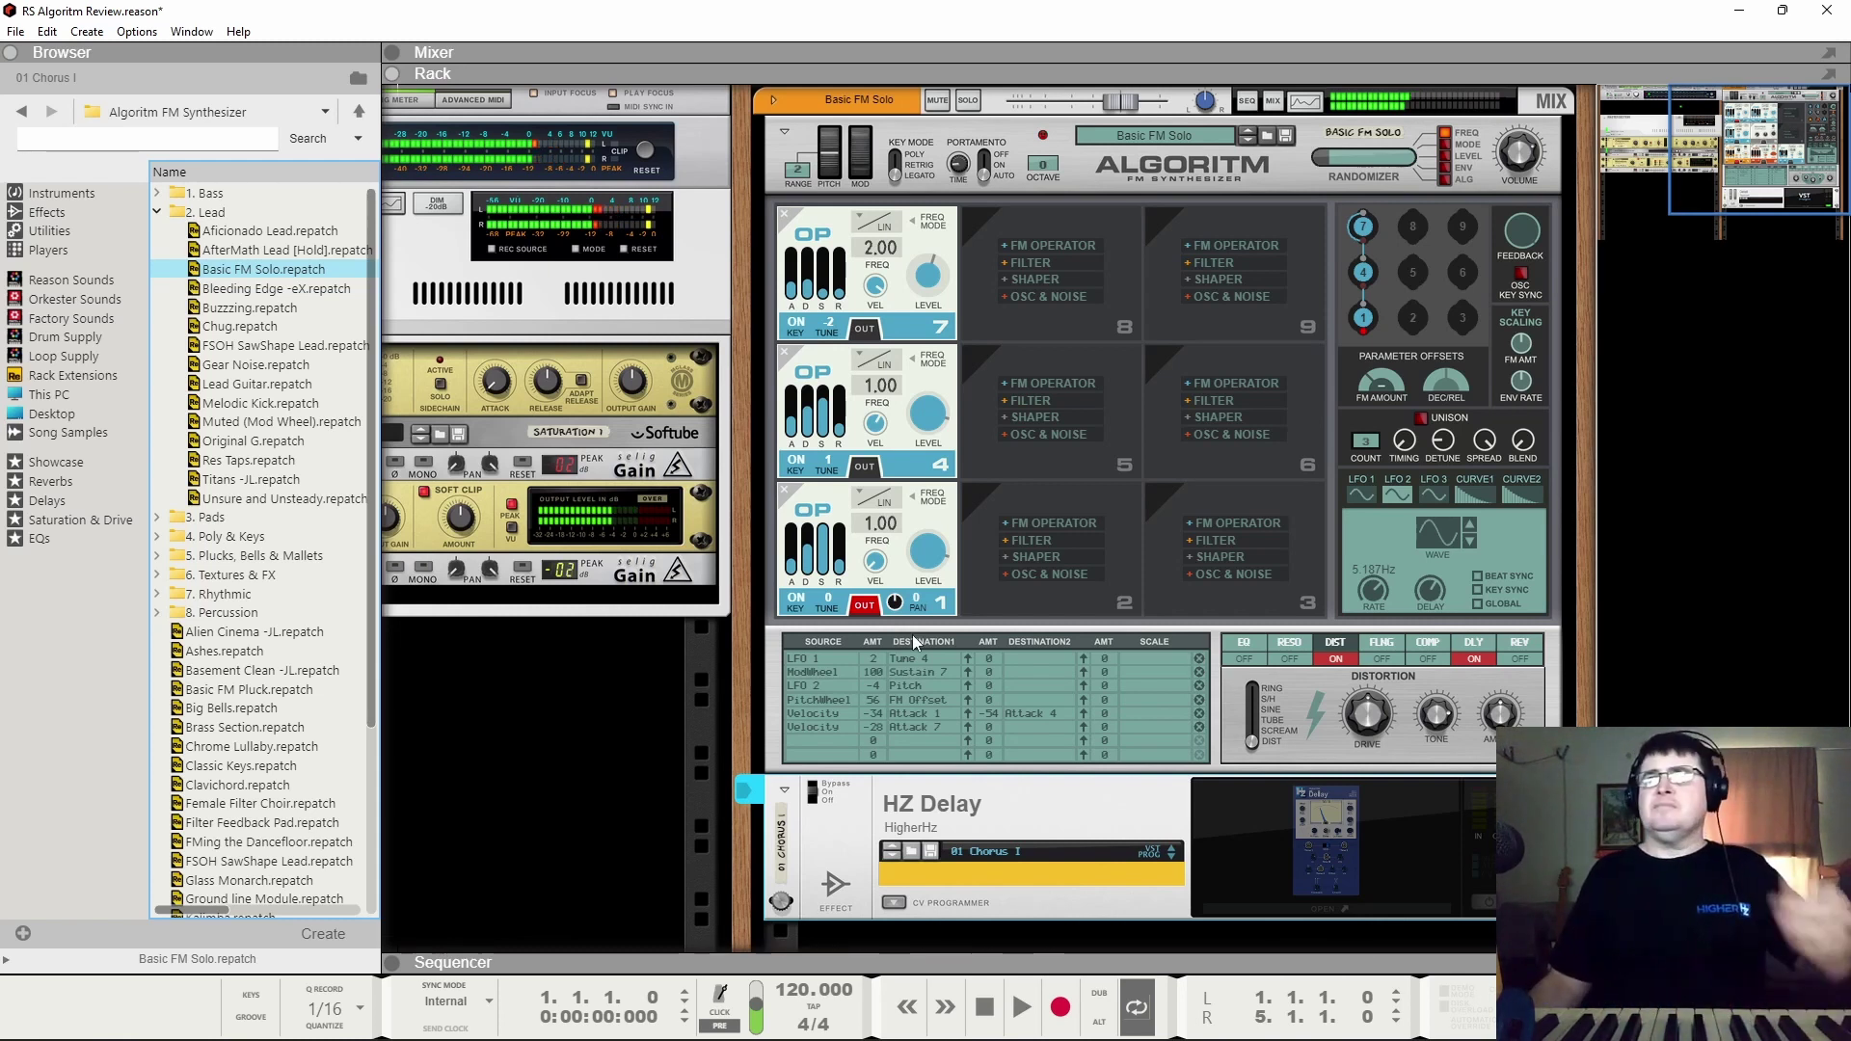
click(318, 461)
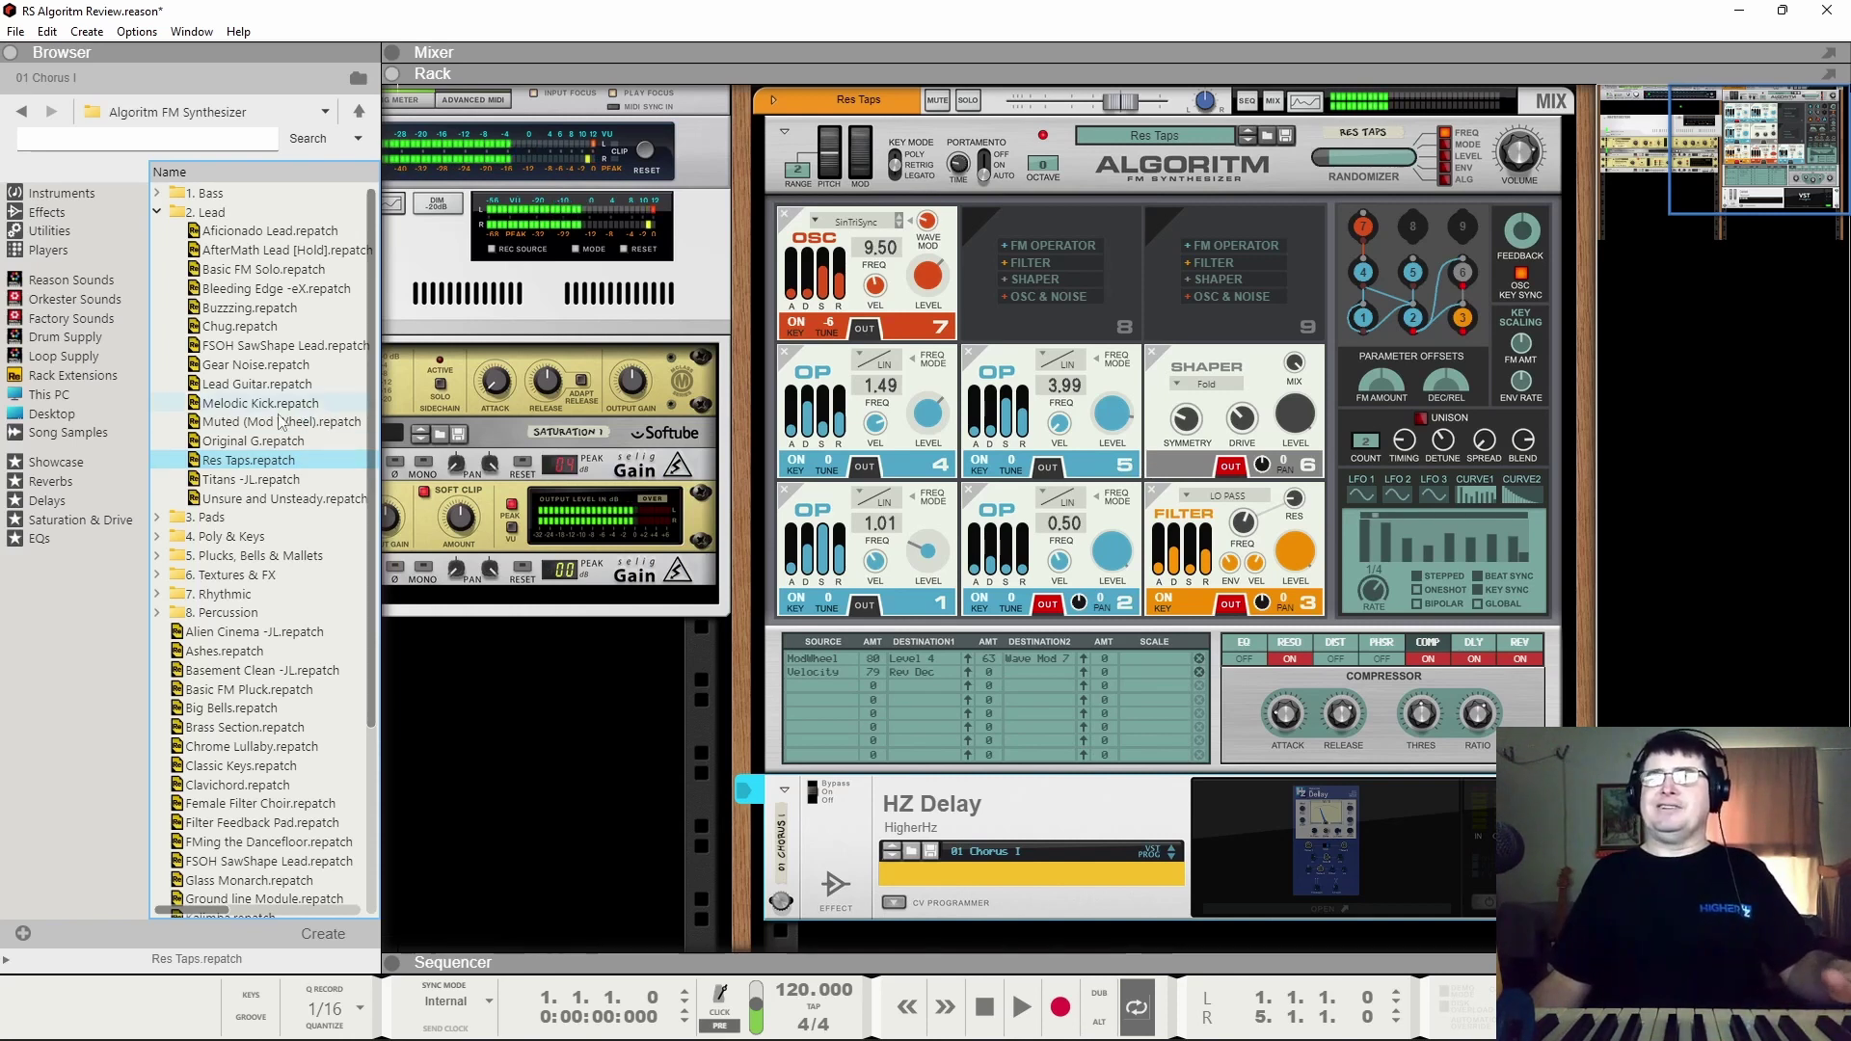
click(268, 424)
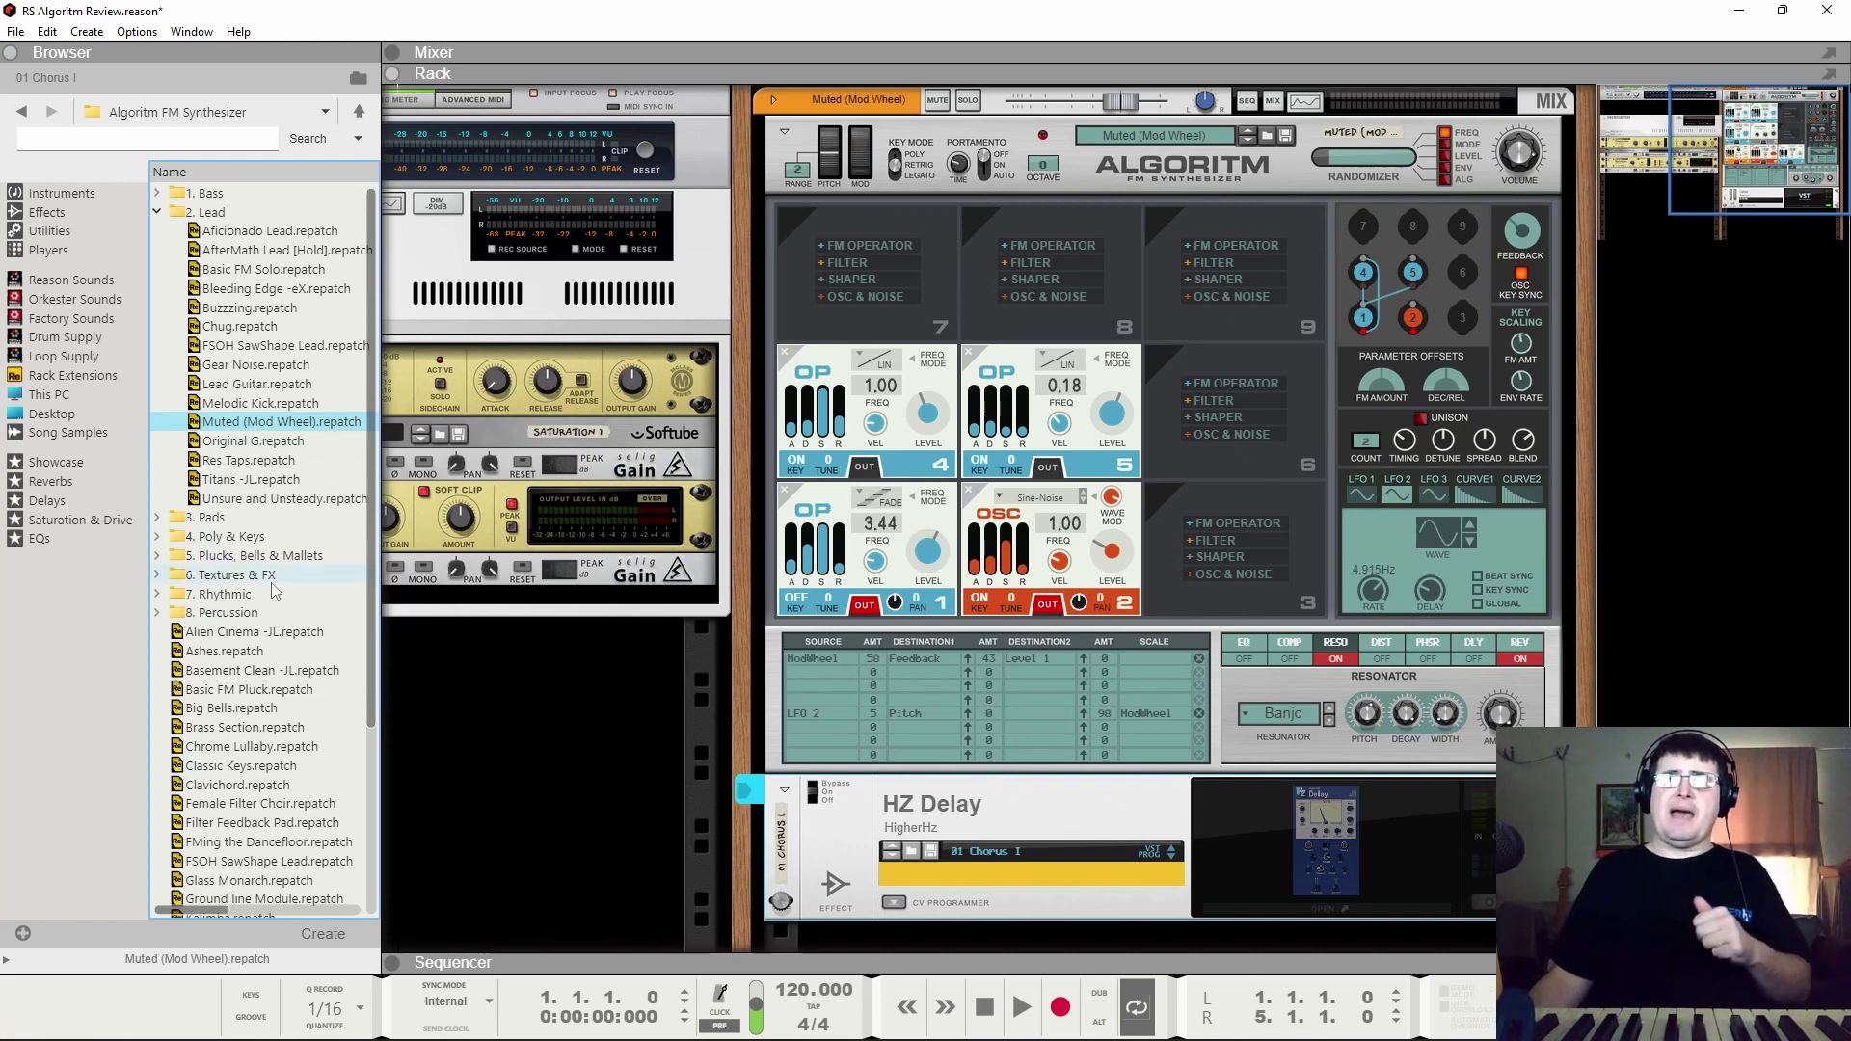
Step: Switch to the 3. Pads folder and audition Abstract Foundation, Analog Soul, then Apocalypto
click(157, 212)
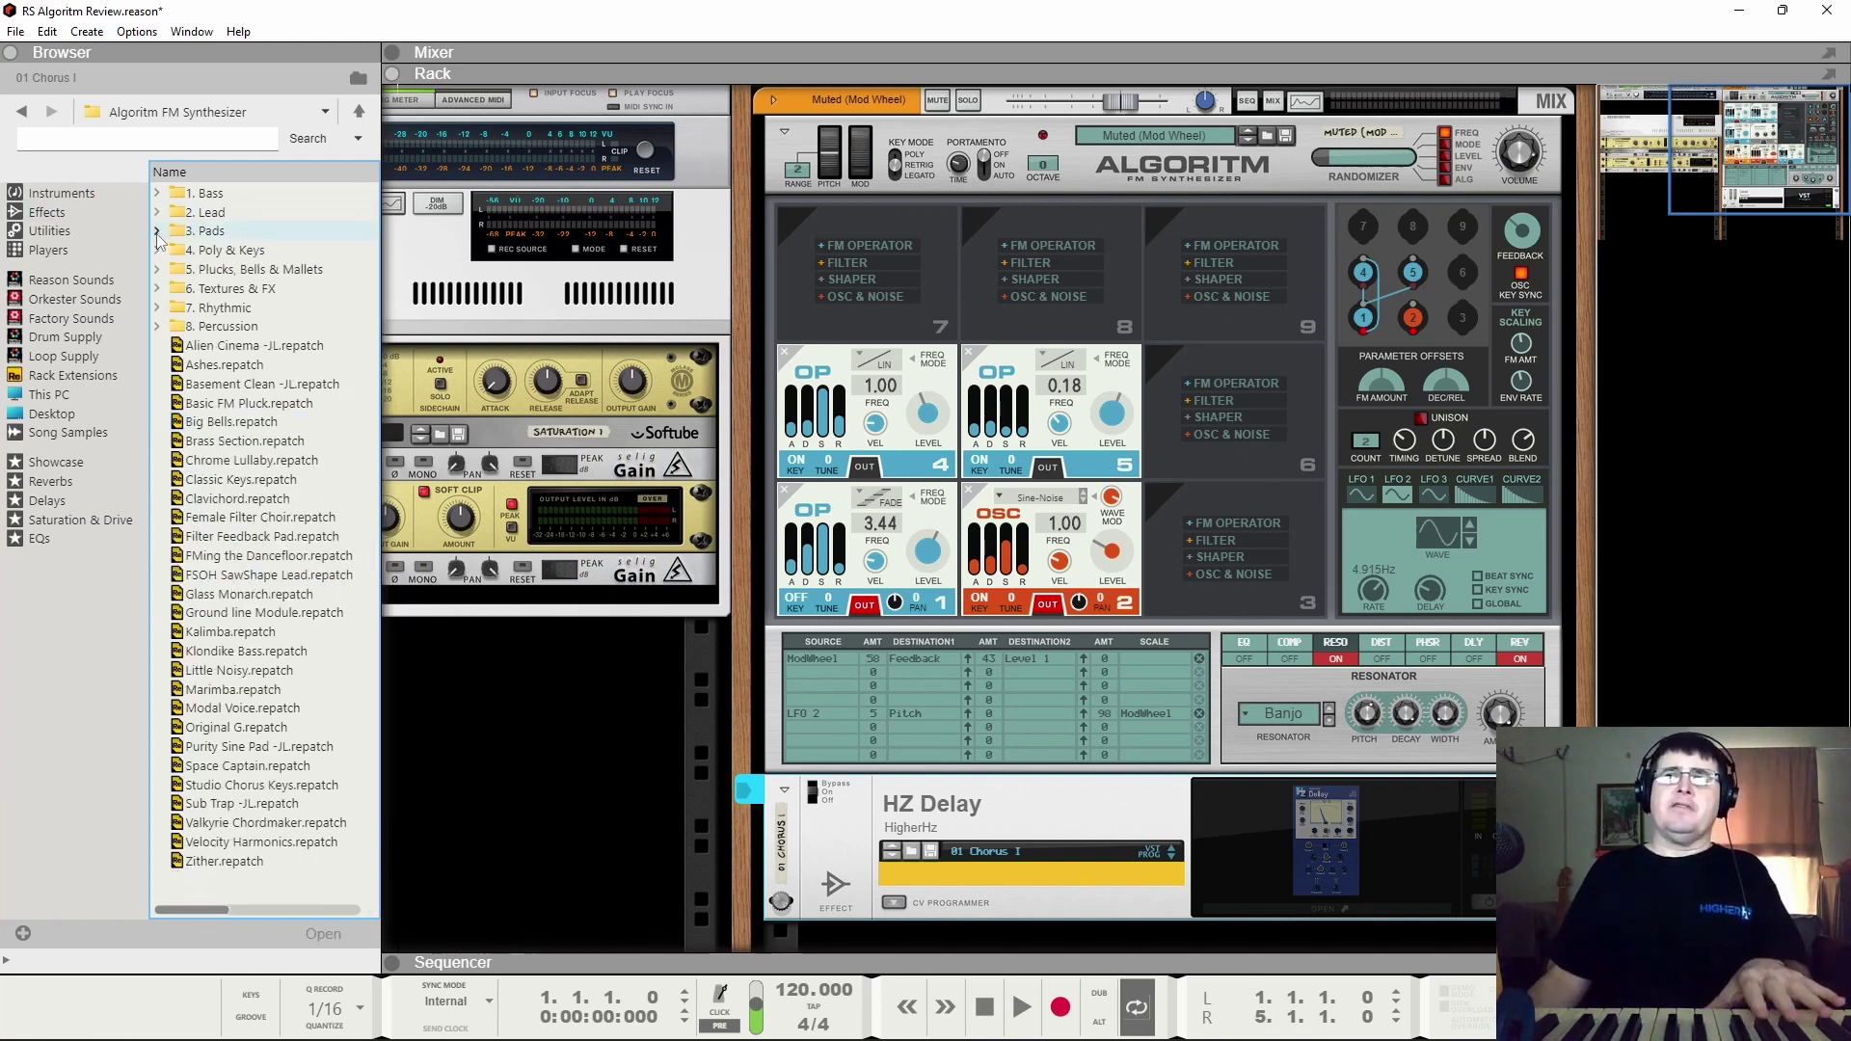
click(157, 231)
click(235, 212)
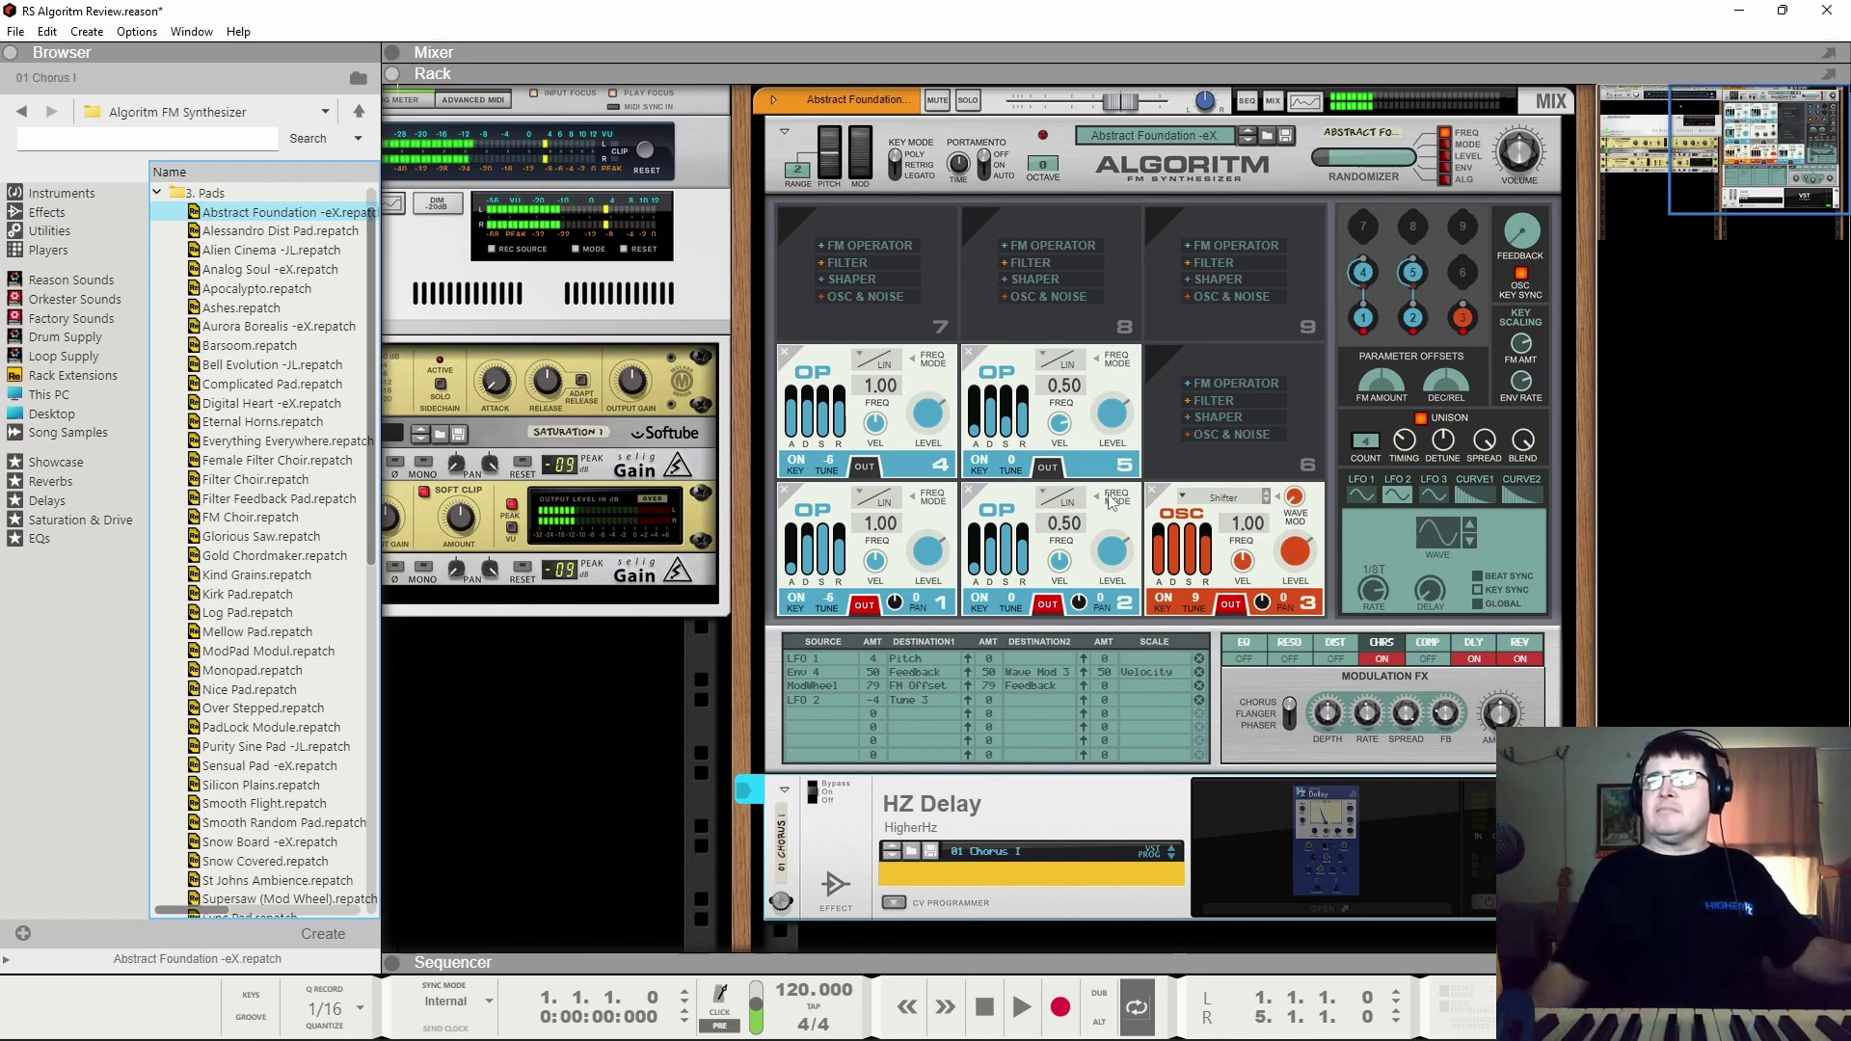
key(Down)
key(Down)
key(Down)
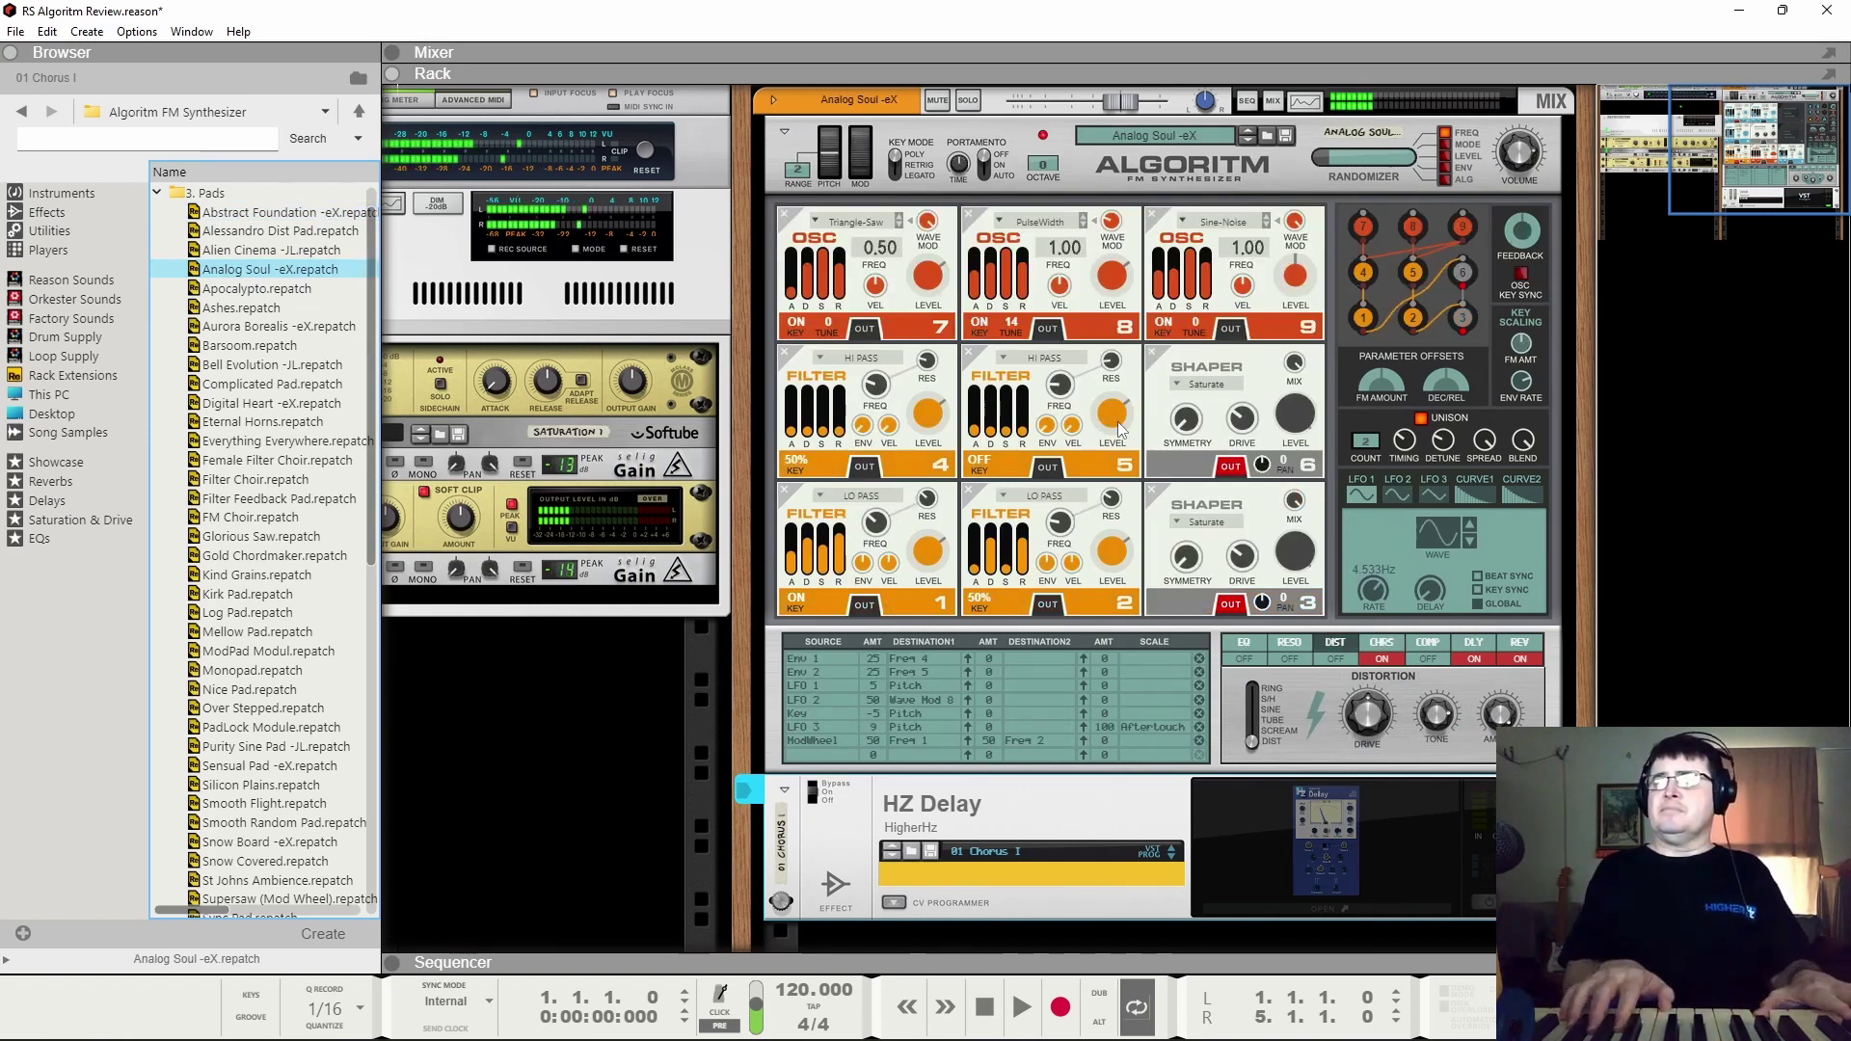
mouse_move(1118, 430)
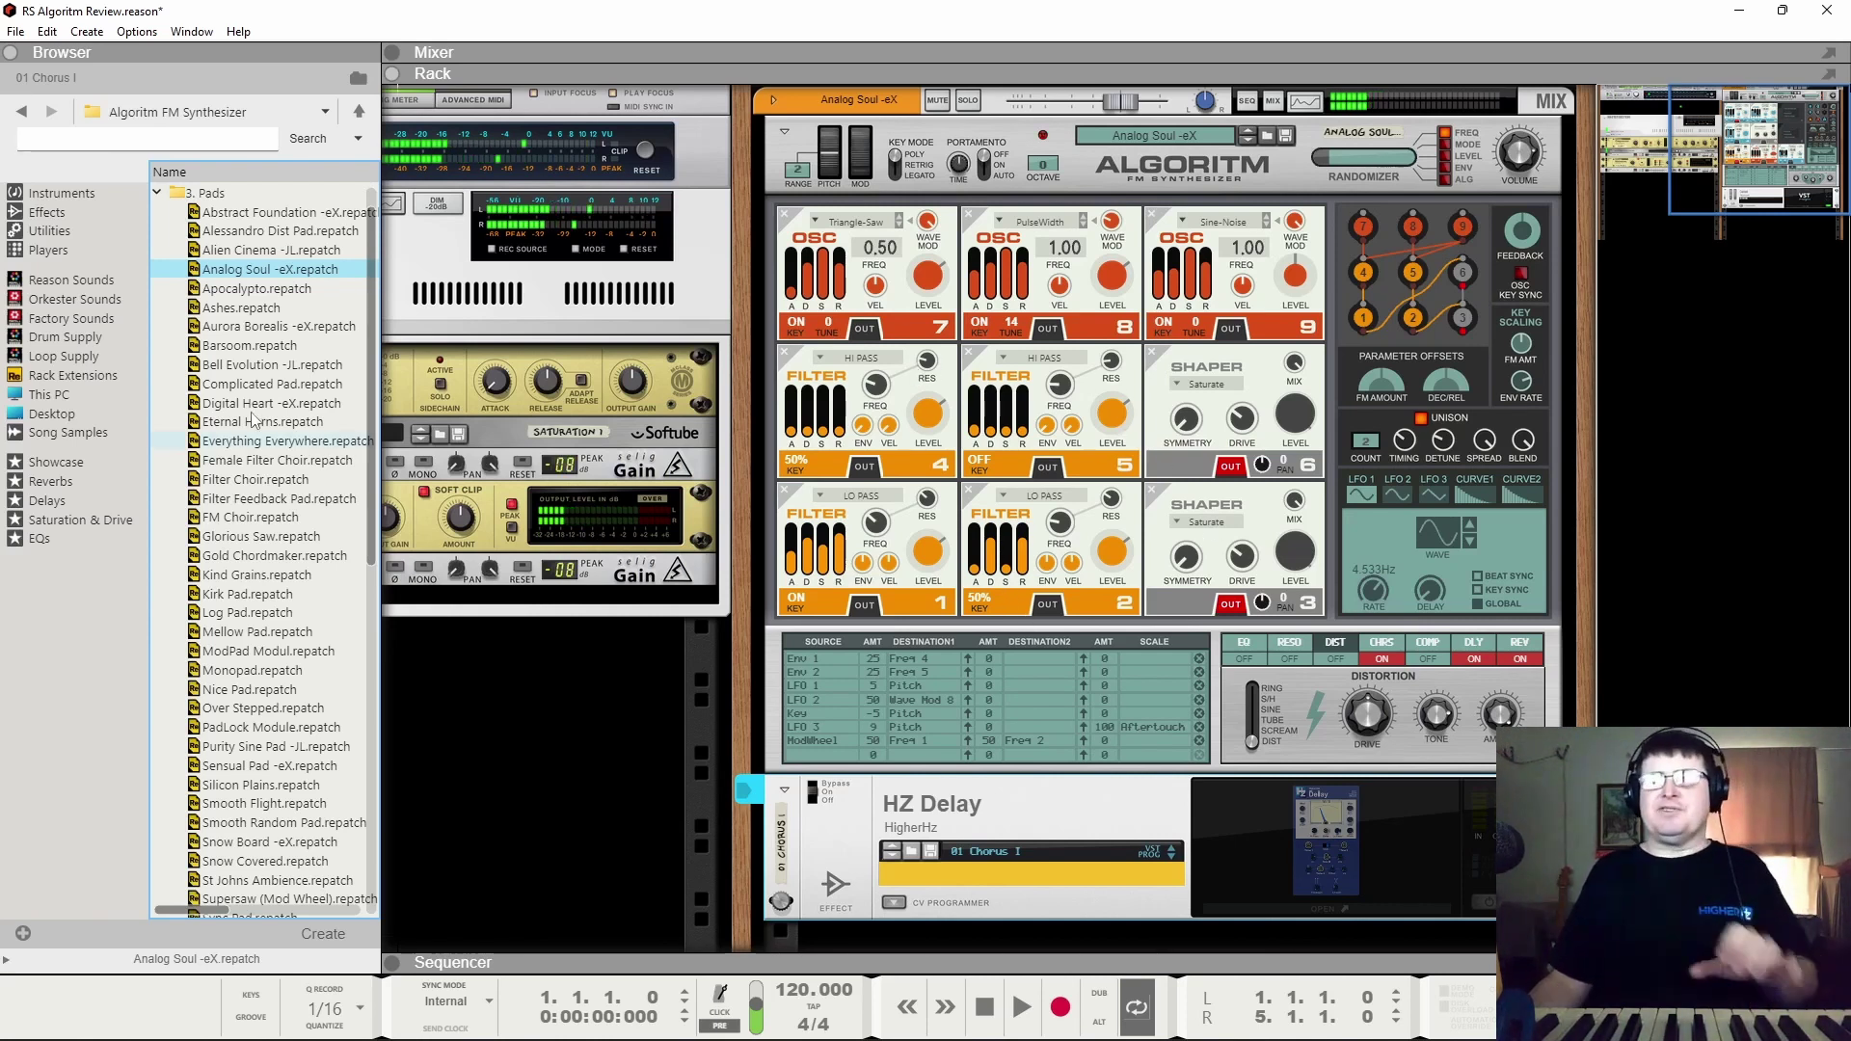
click(232, 289)
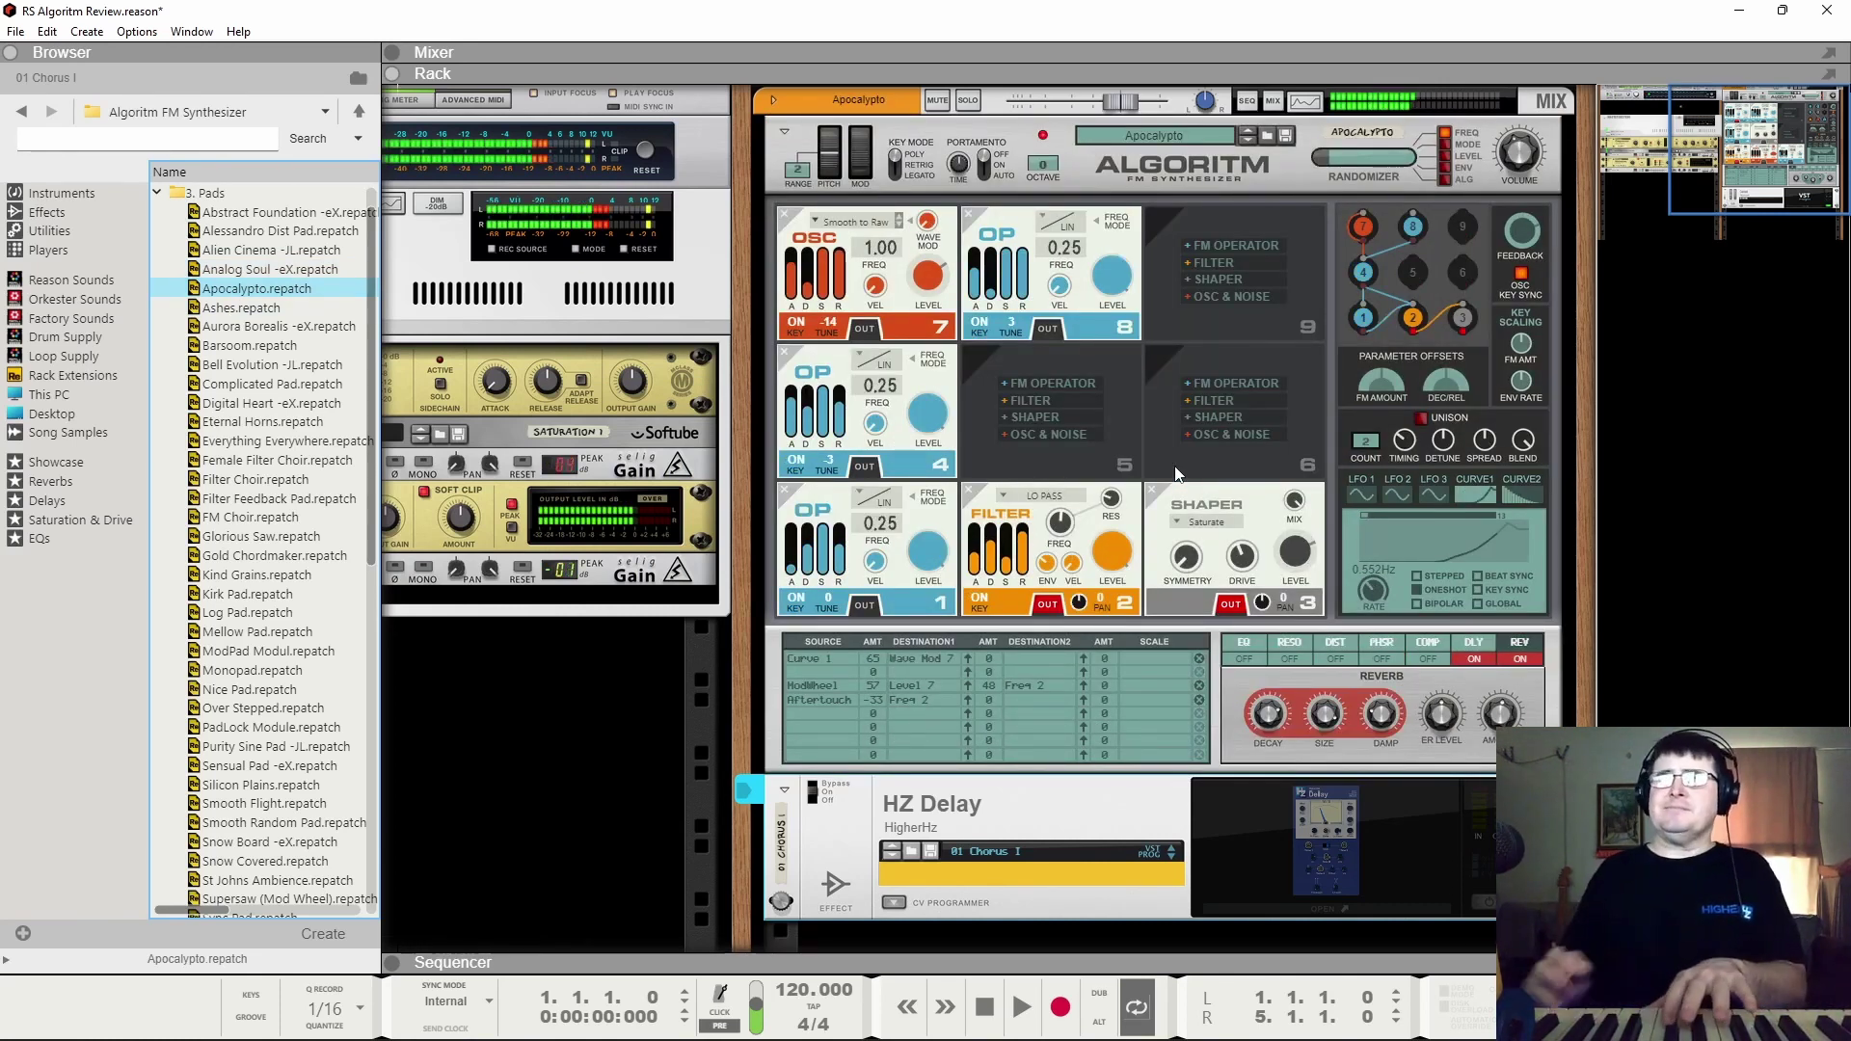
Step: Audition Aurora Borealis and Filter Choir, keep FM Choir, and collapse the 3. Pads folder
click(237, 327)
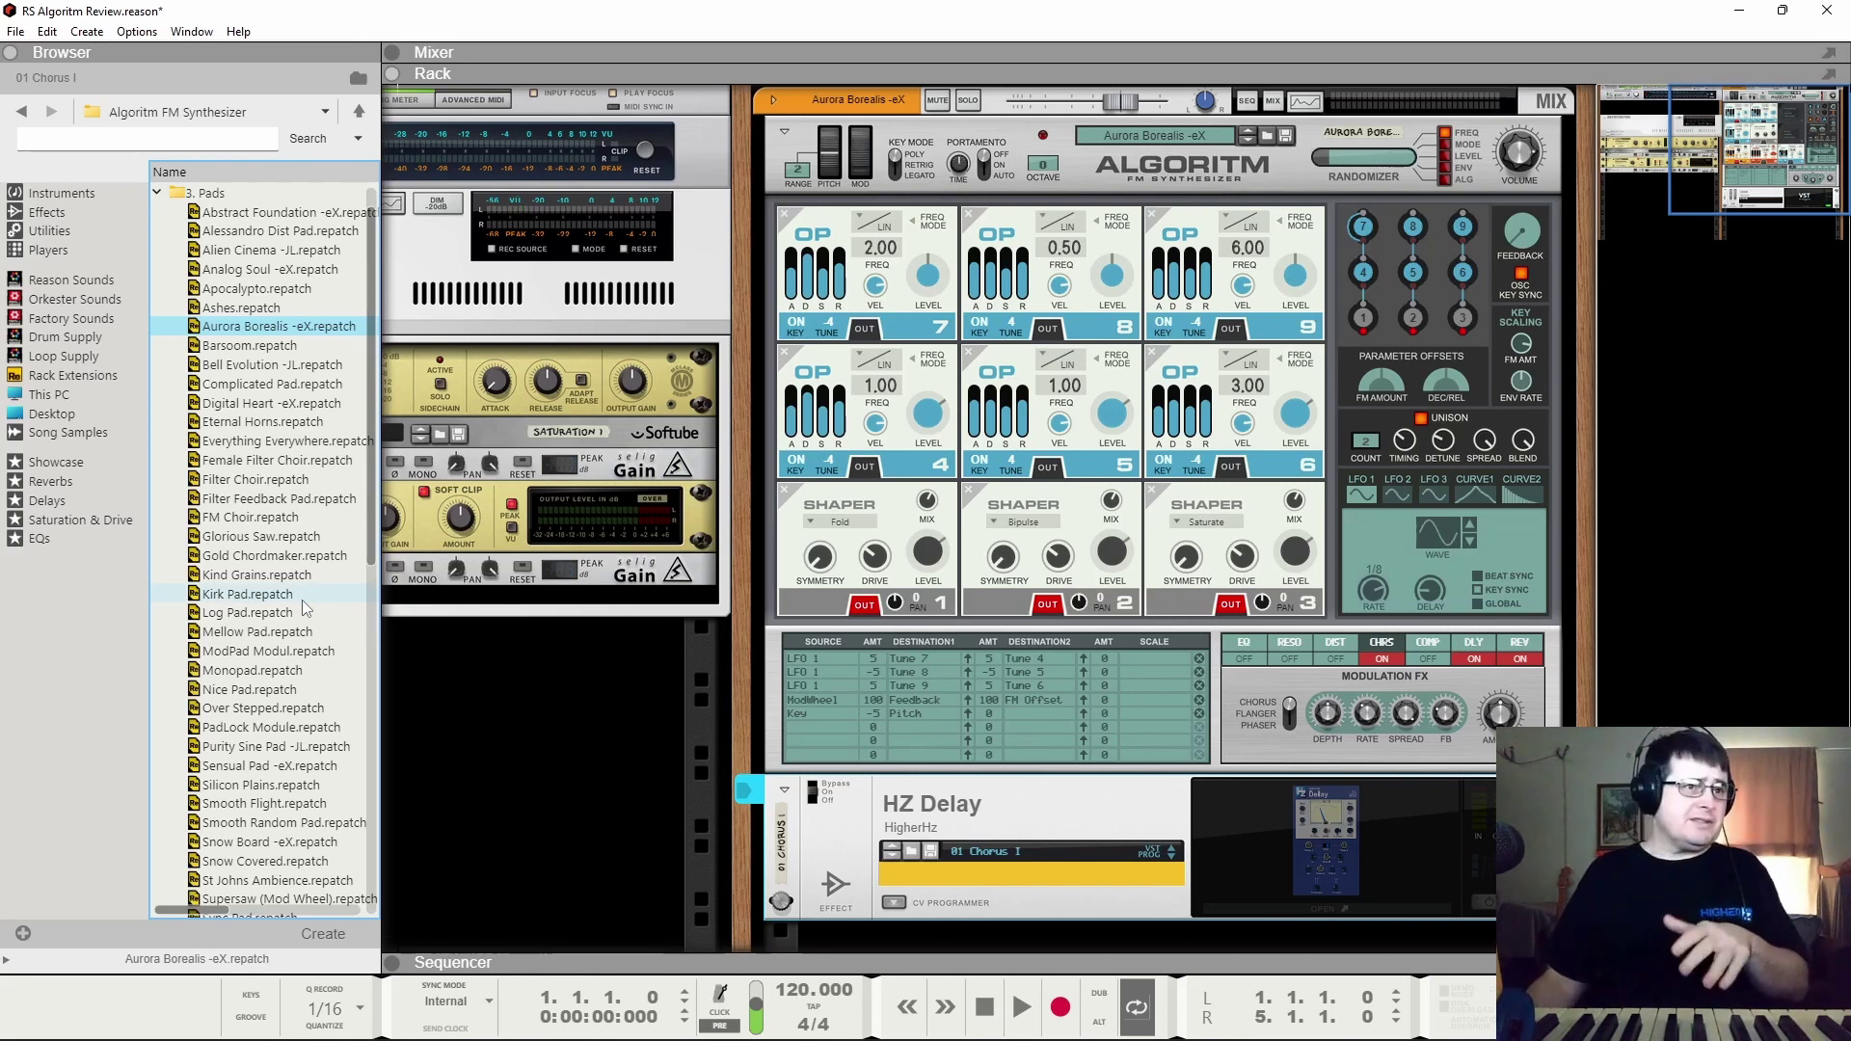
click(267, 482)
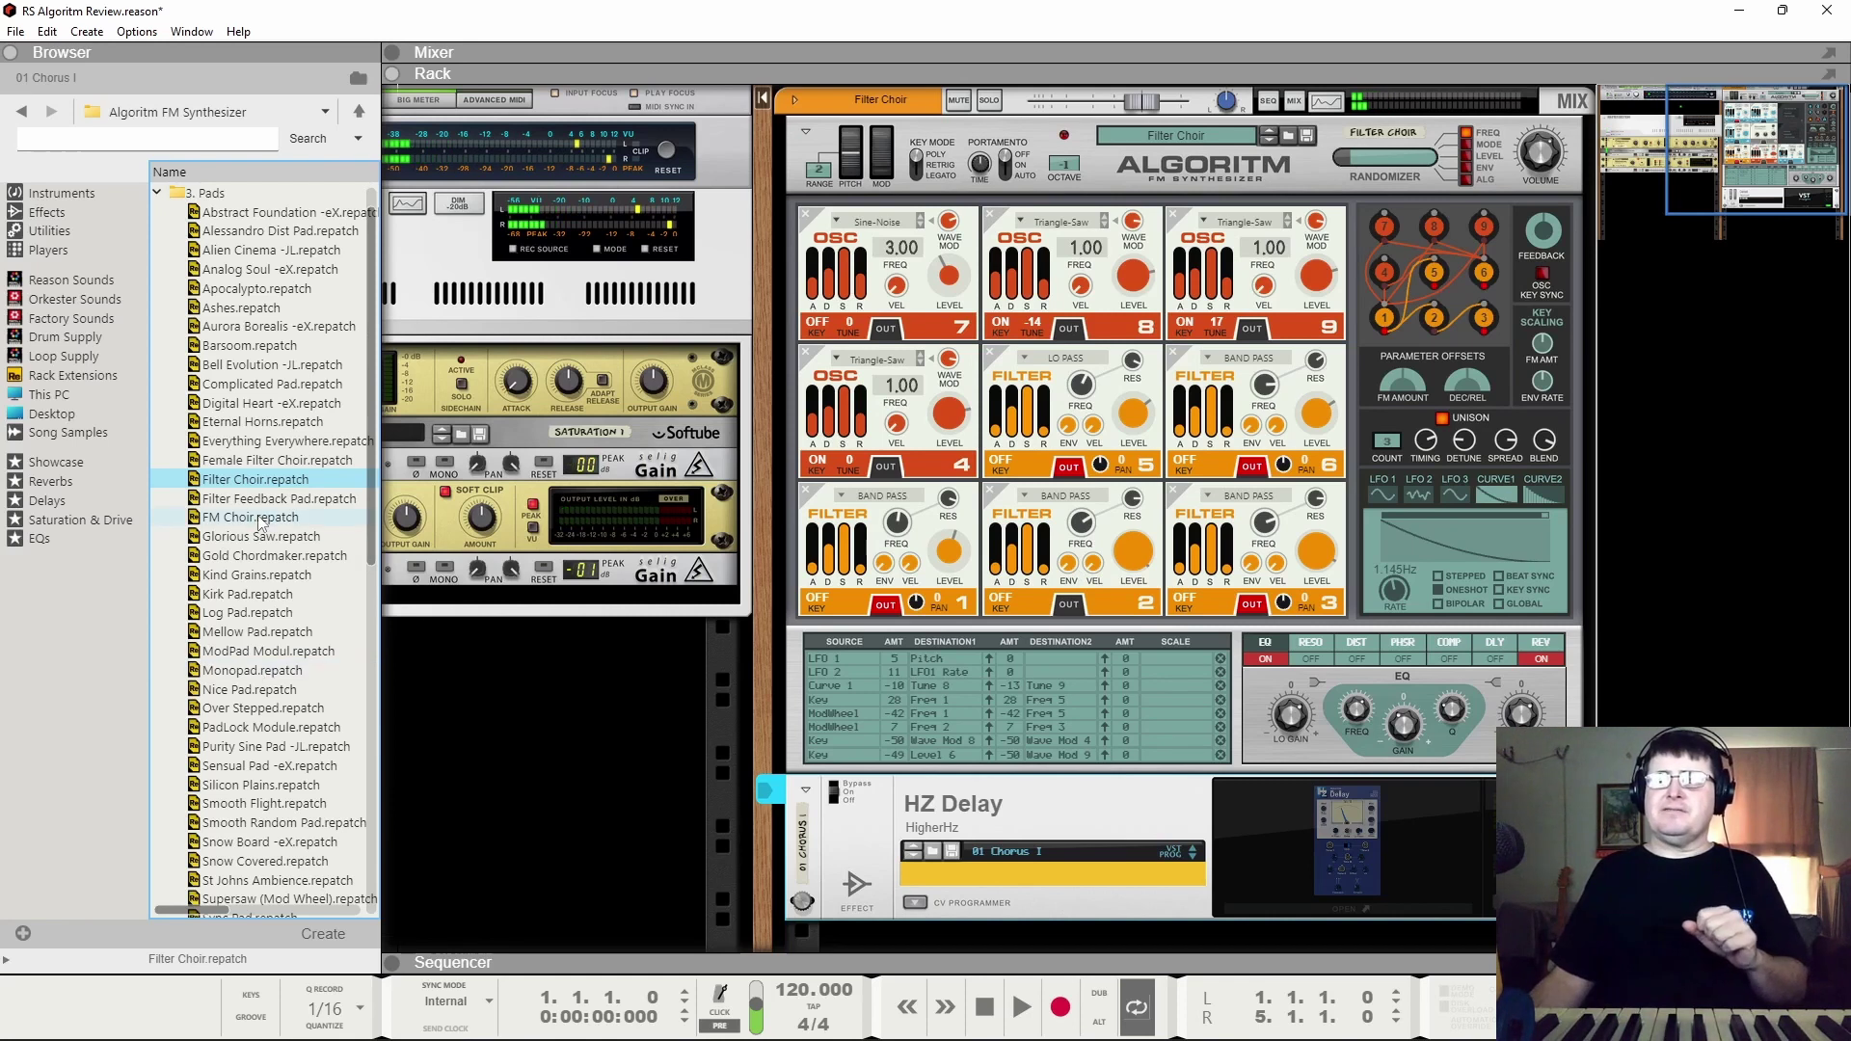
click(258, 518)
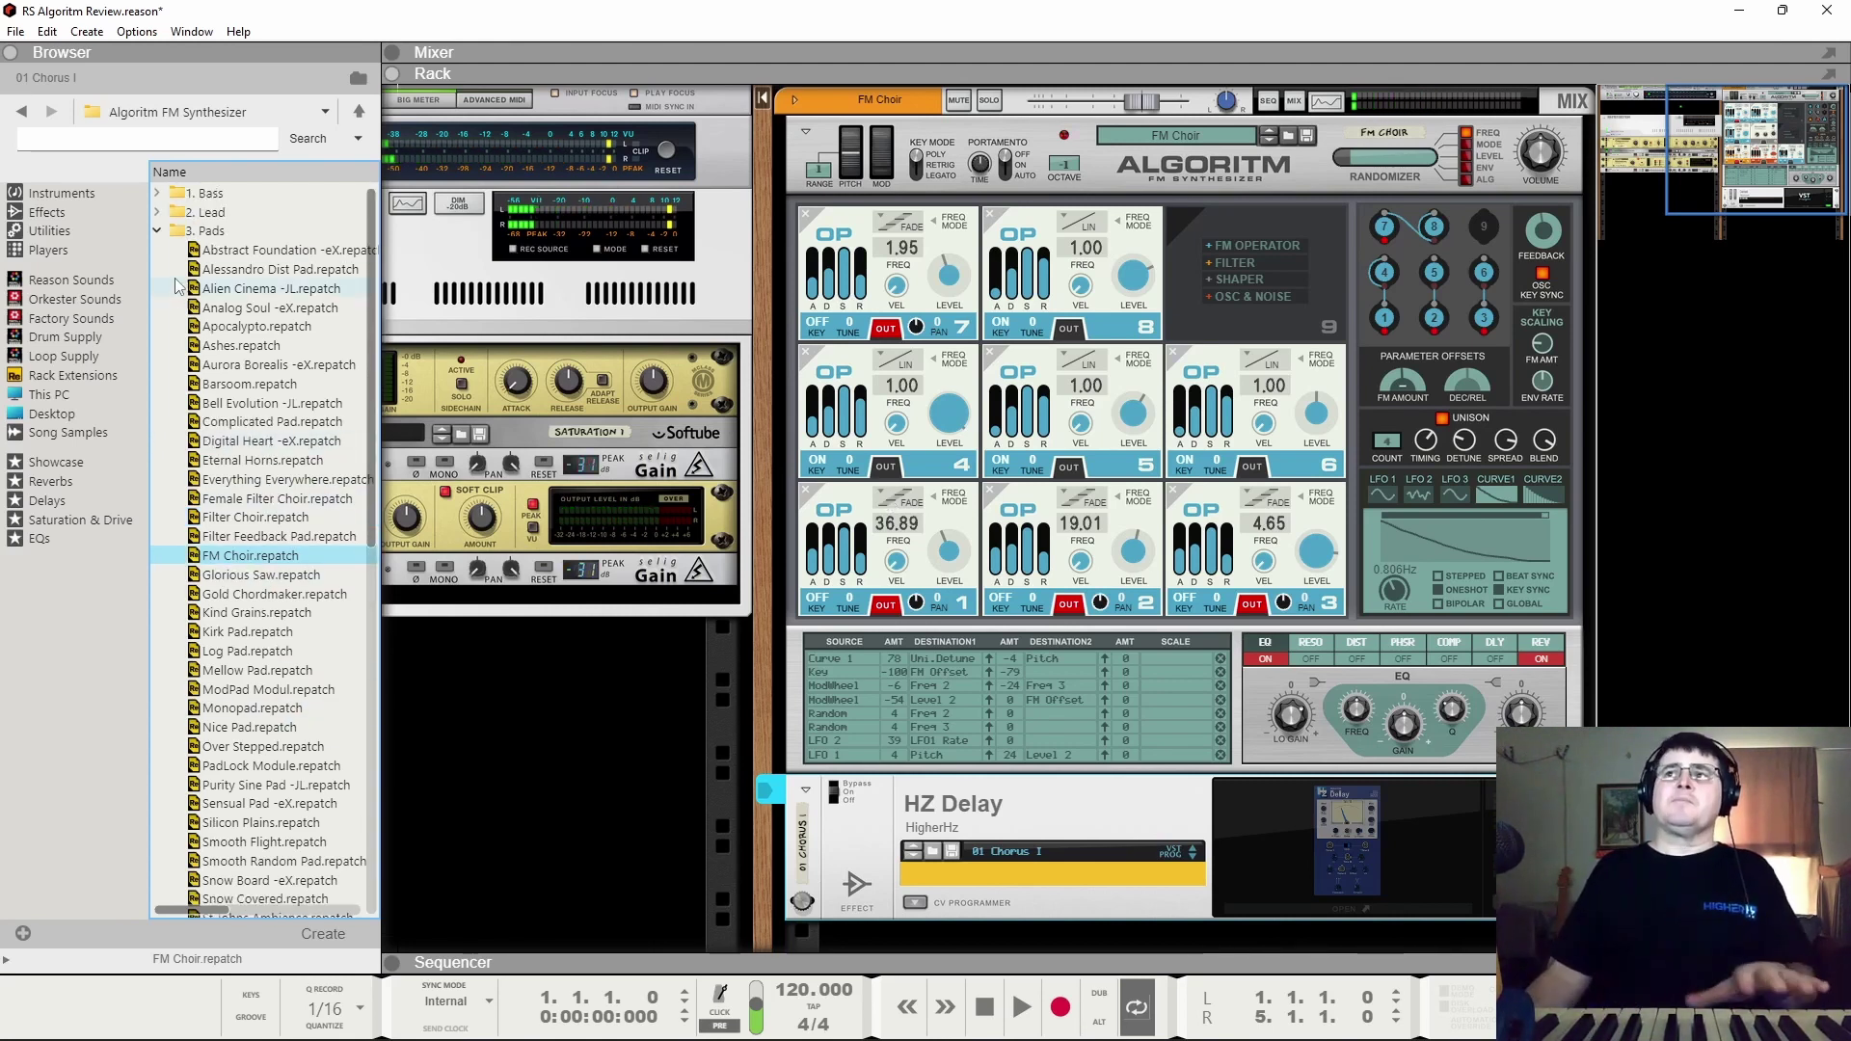
click(156, 193)
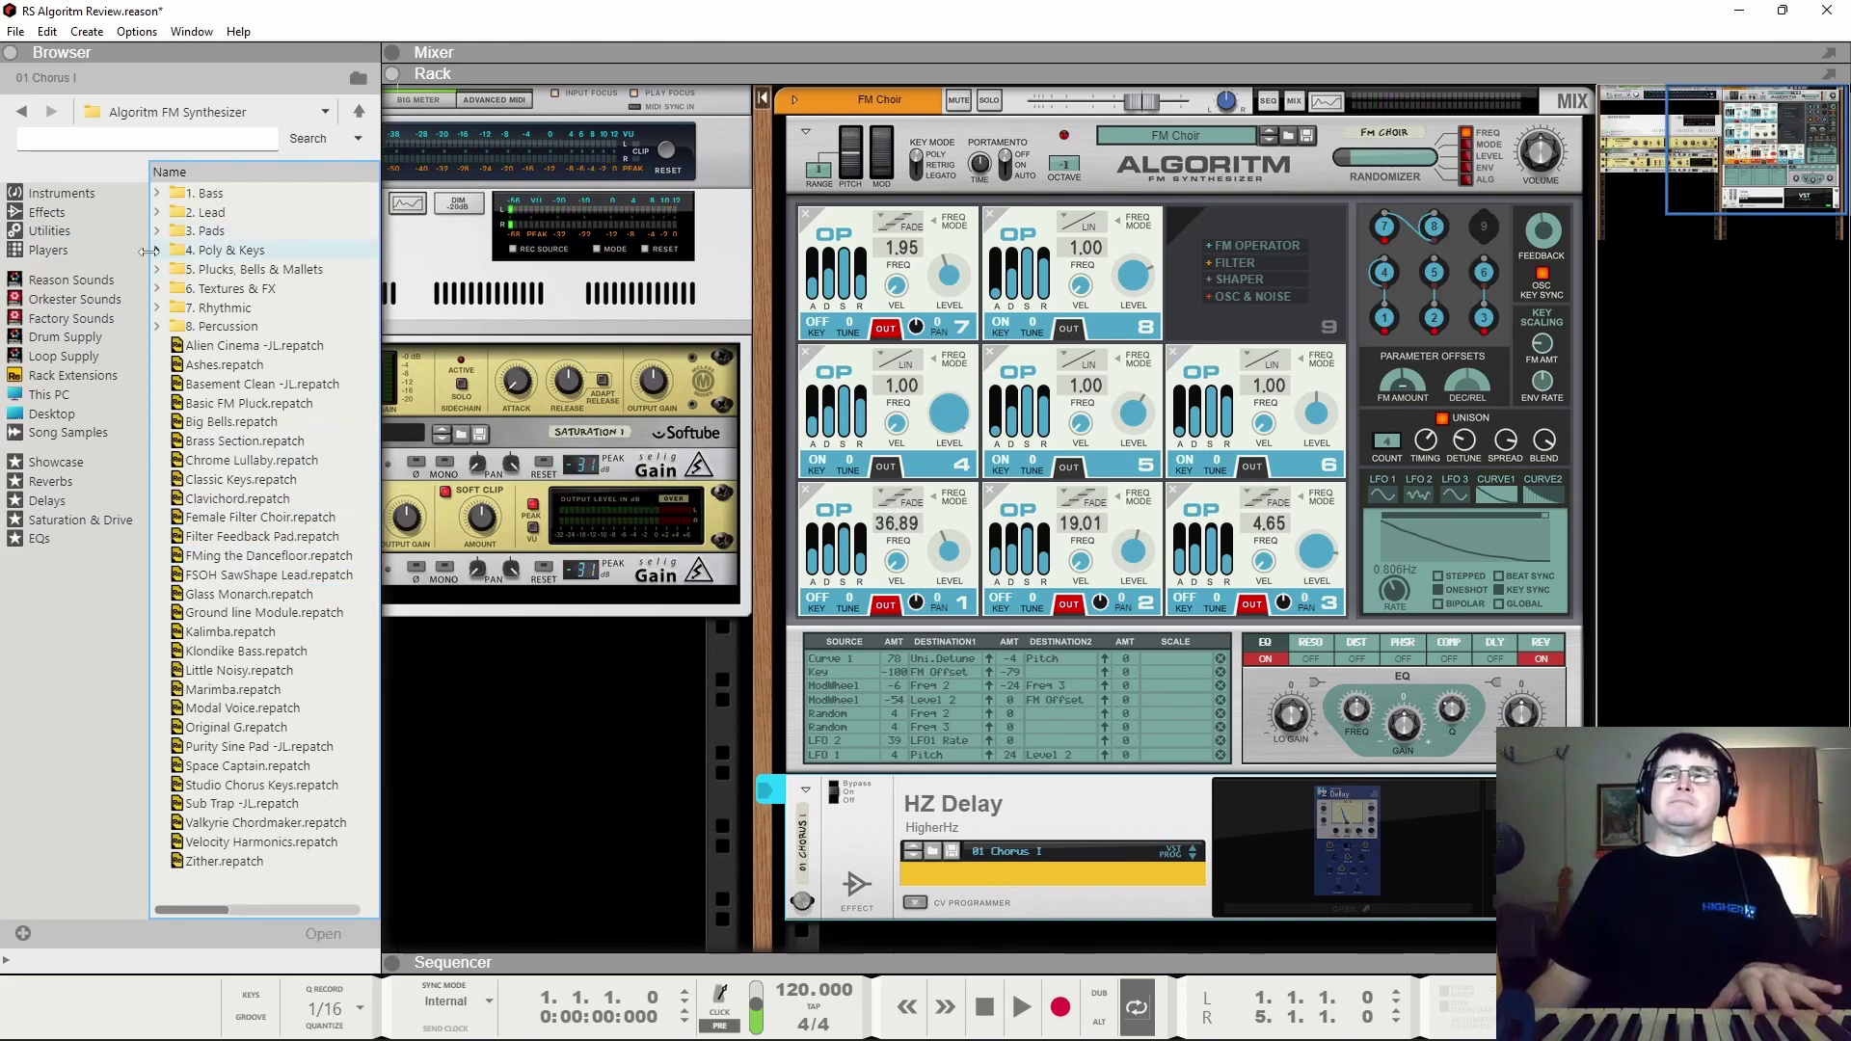
Step: Audition 4. Poly & Keys patches from 2-op Electric Piano through DX-Rhoadish, ending on French Horns
click(157, 251)
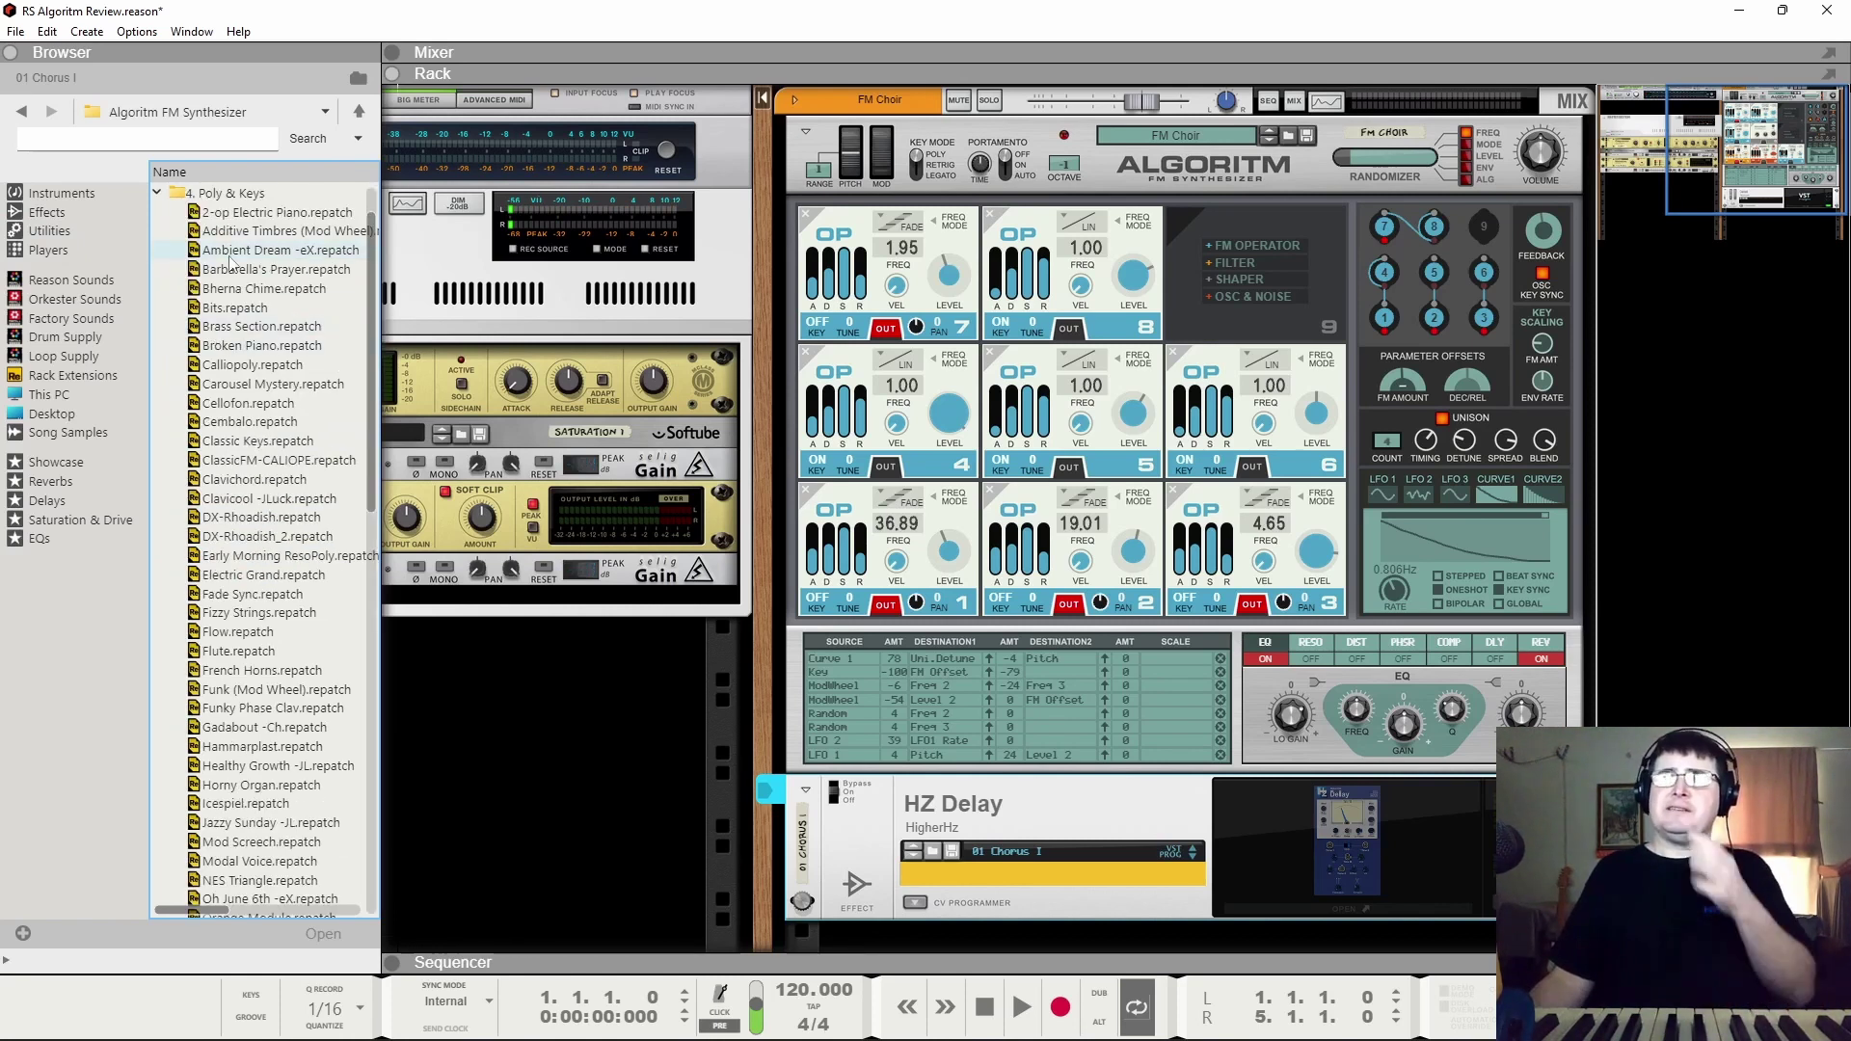
click(237, 214)
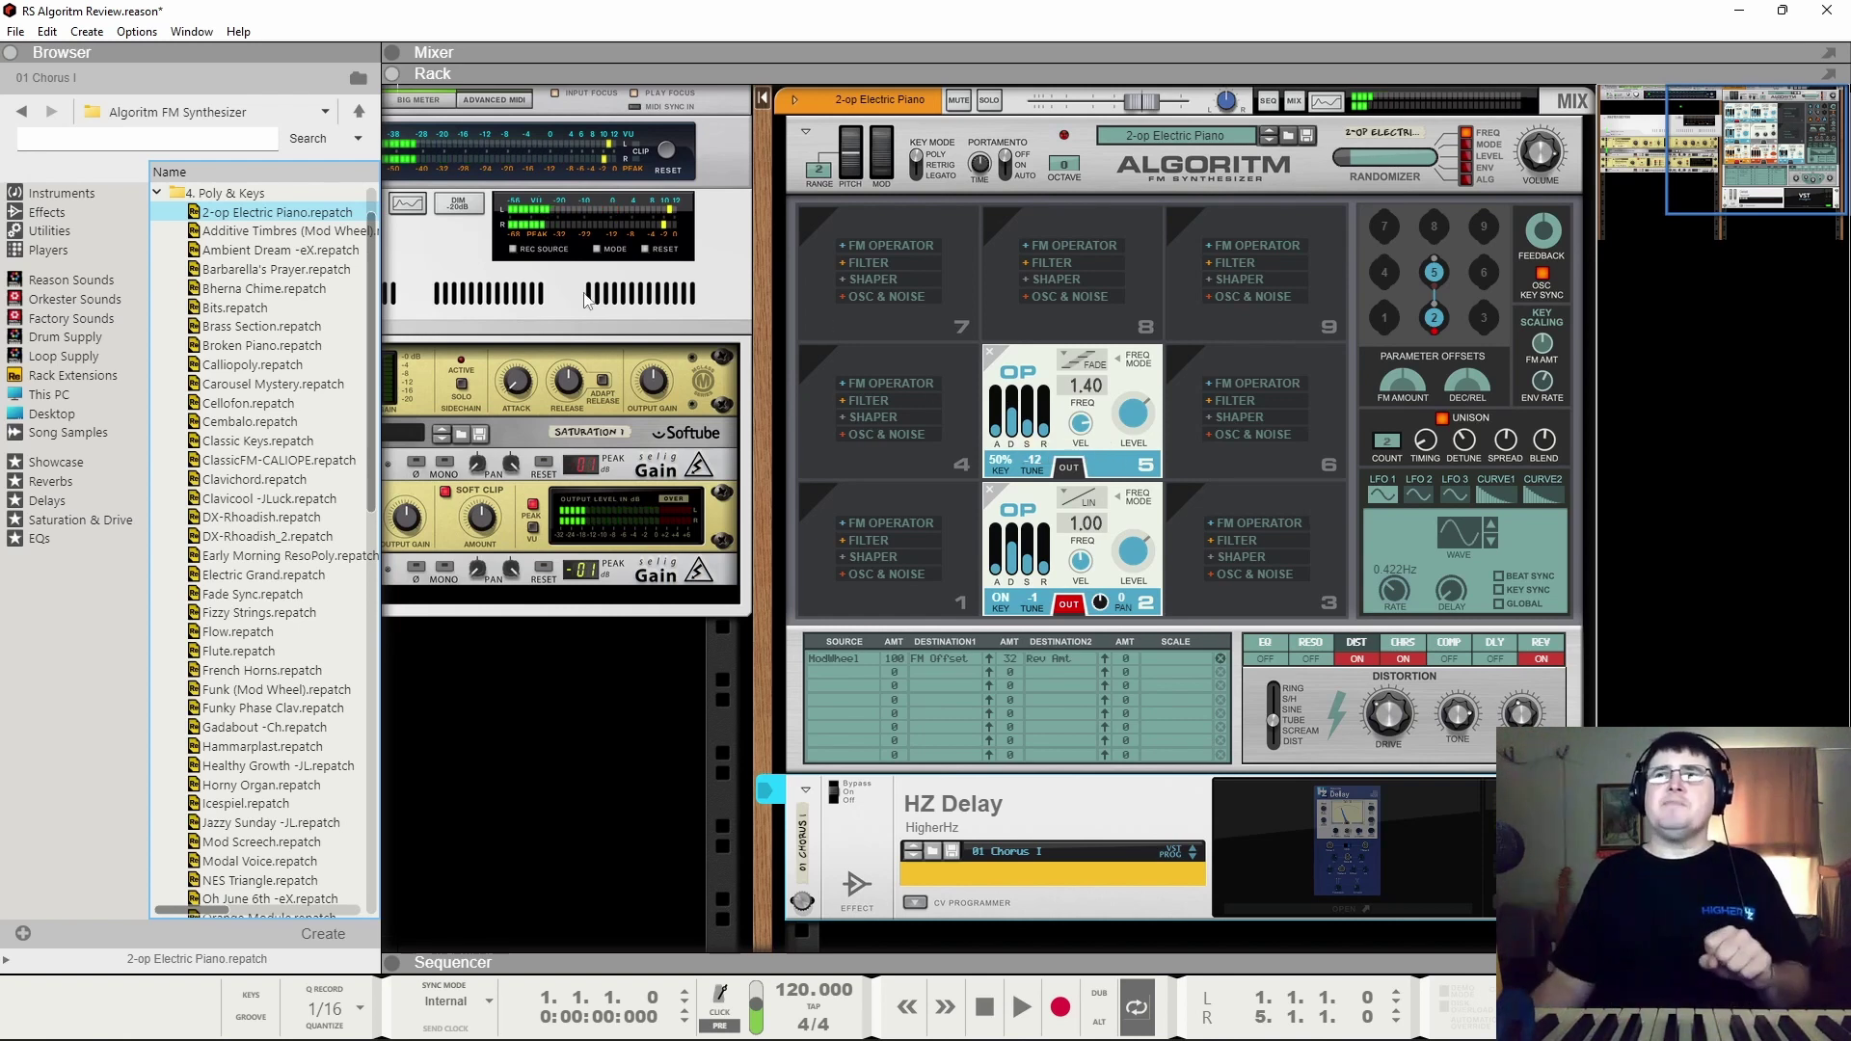
click(285, 252)
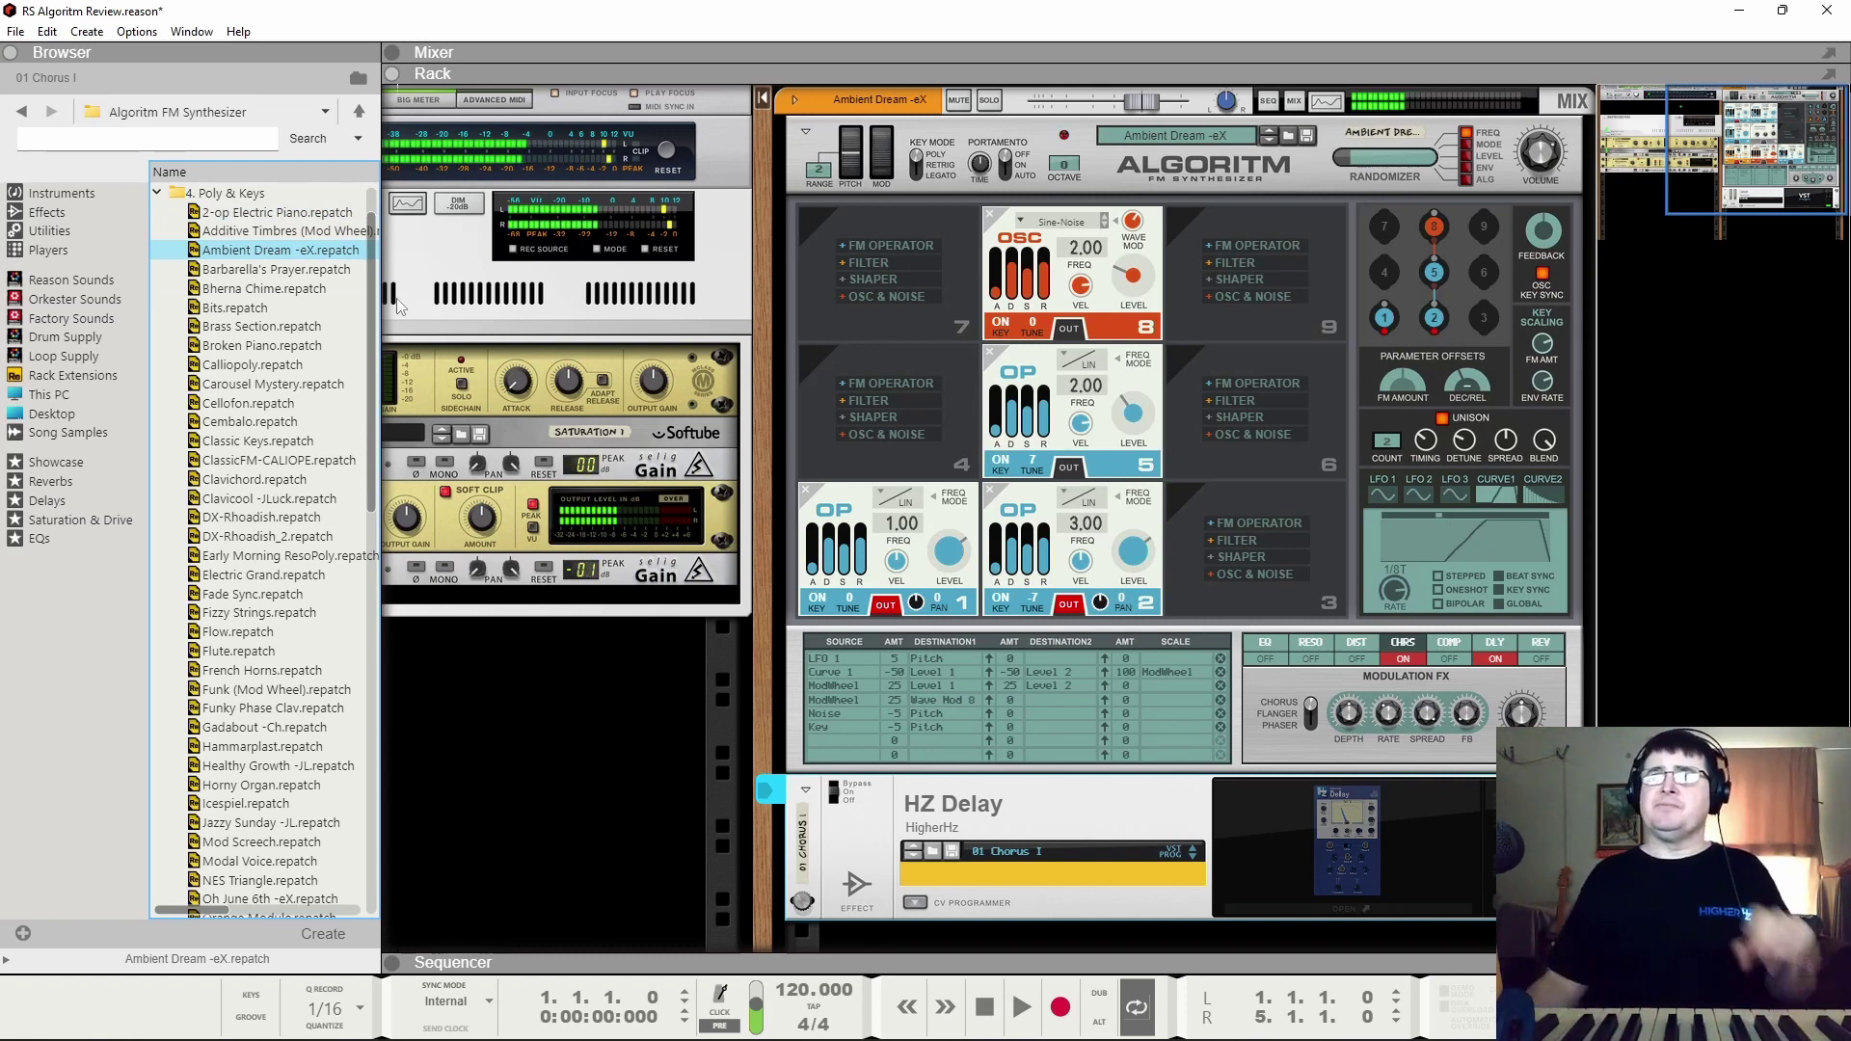
click(318, 326)
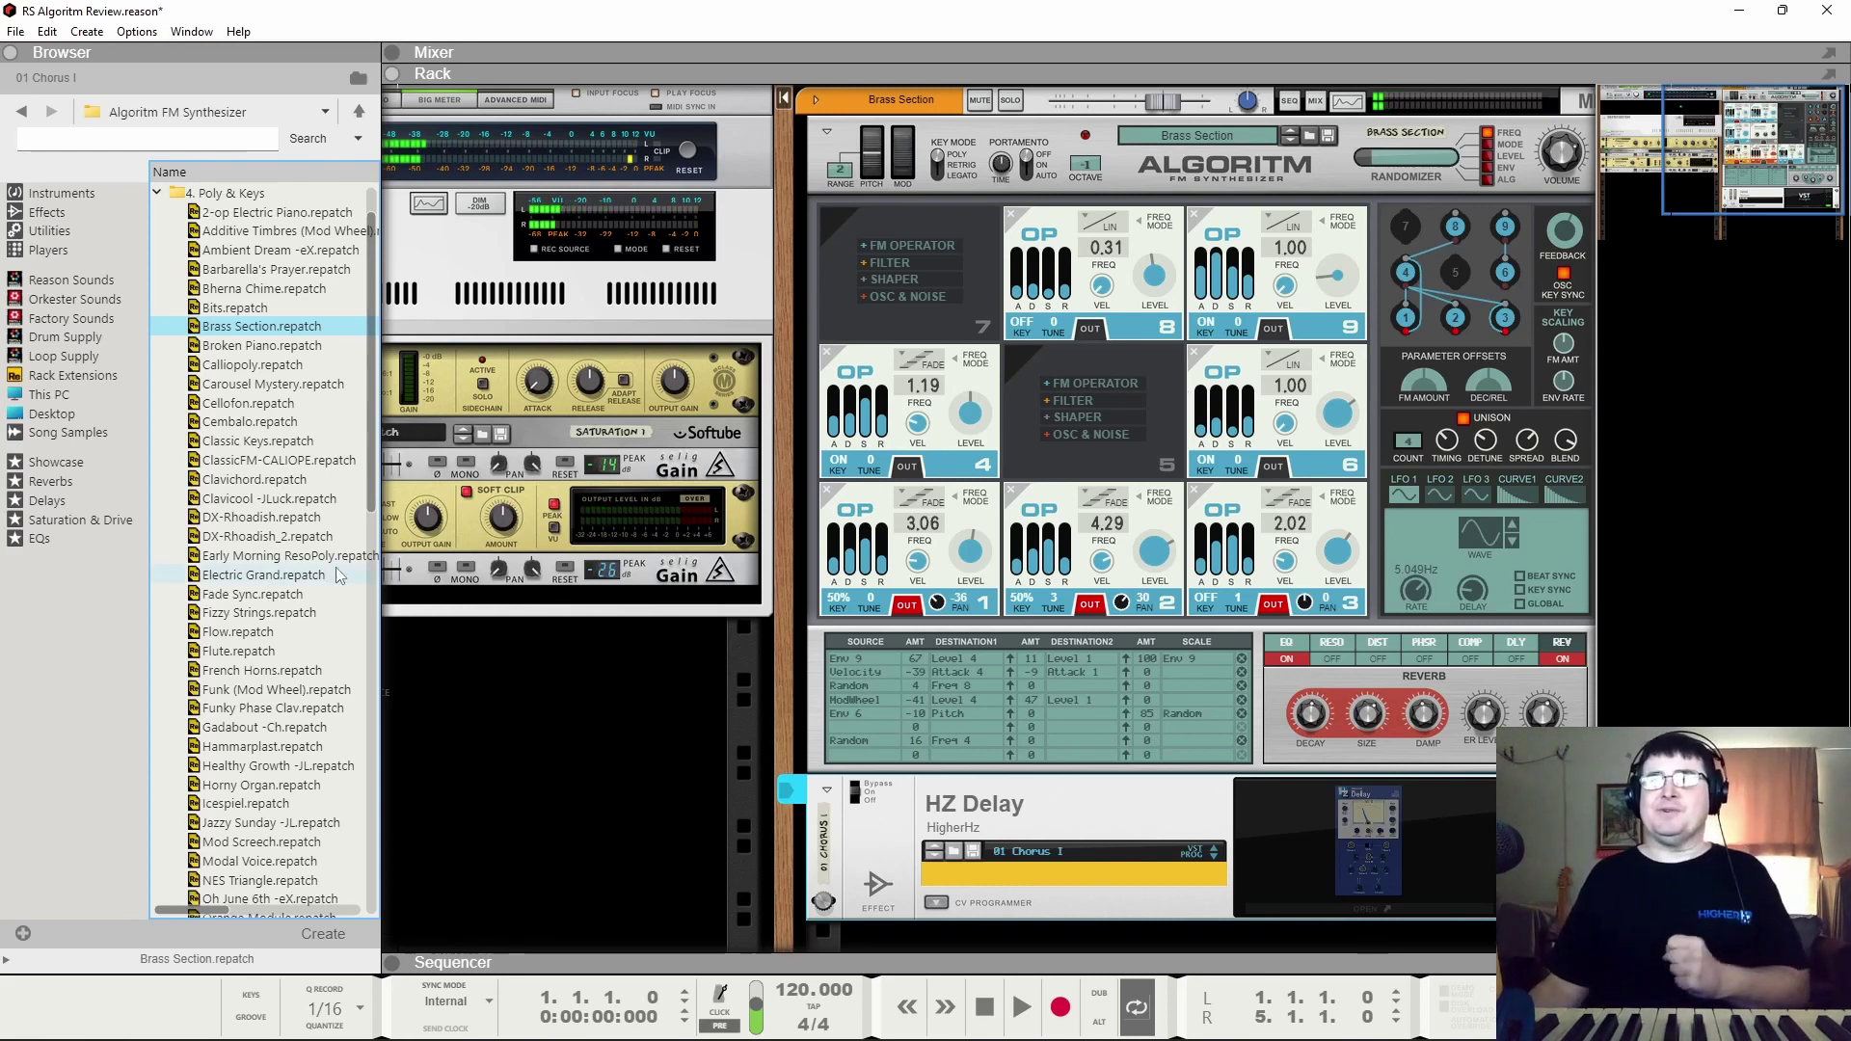
click(246, 461)
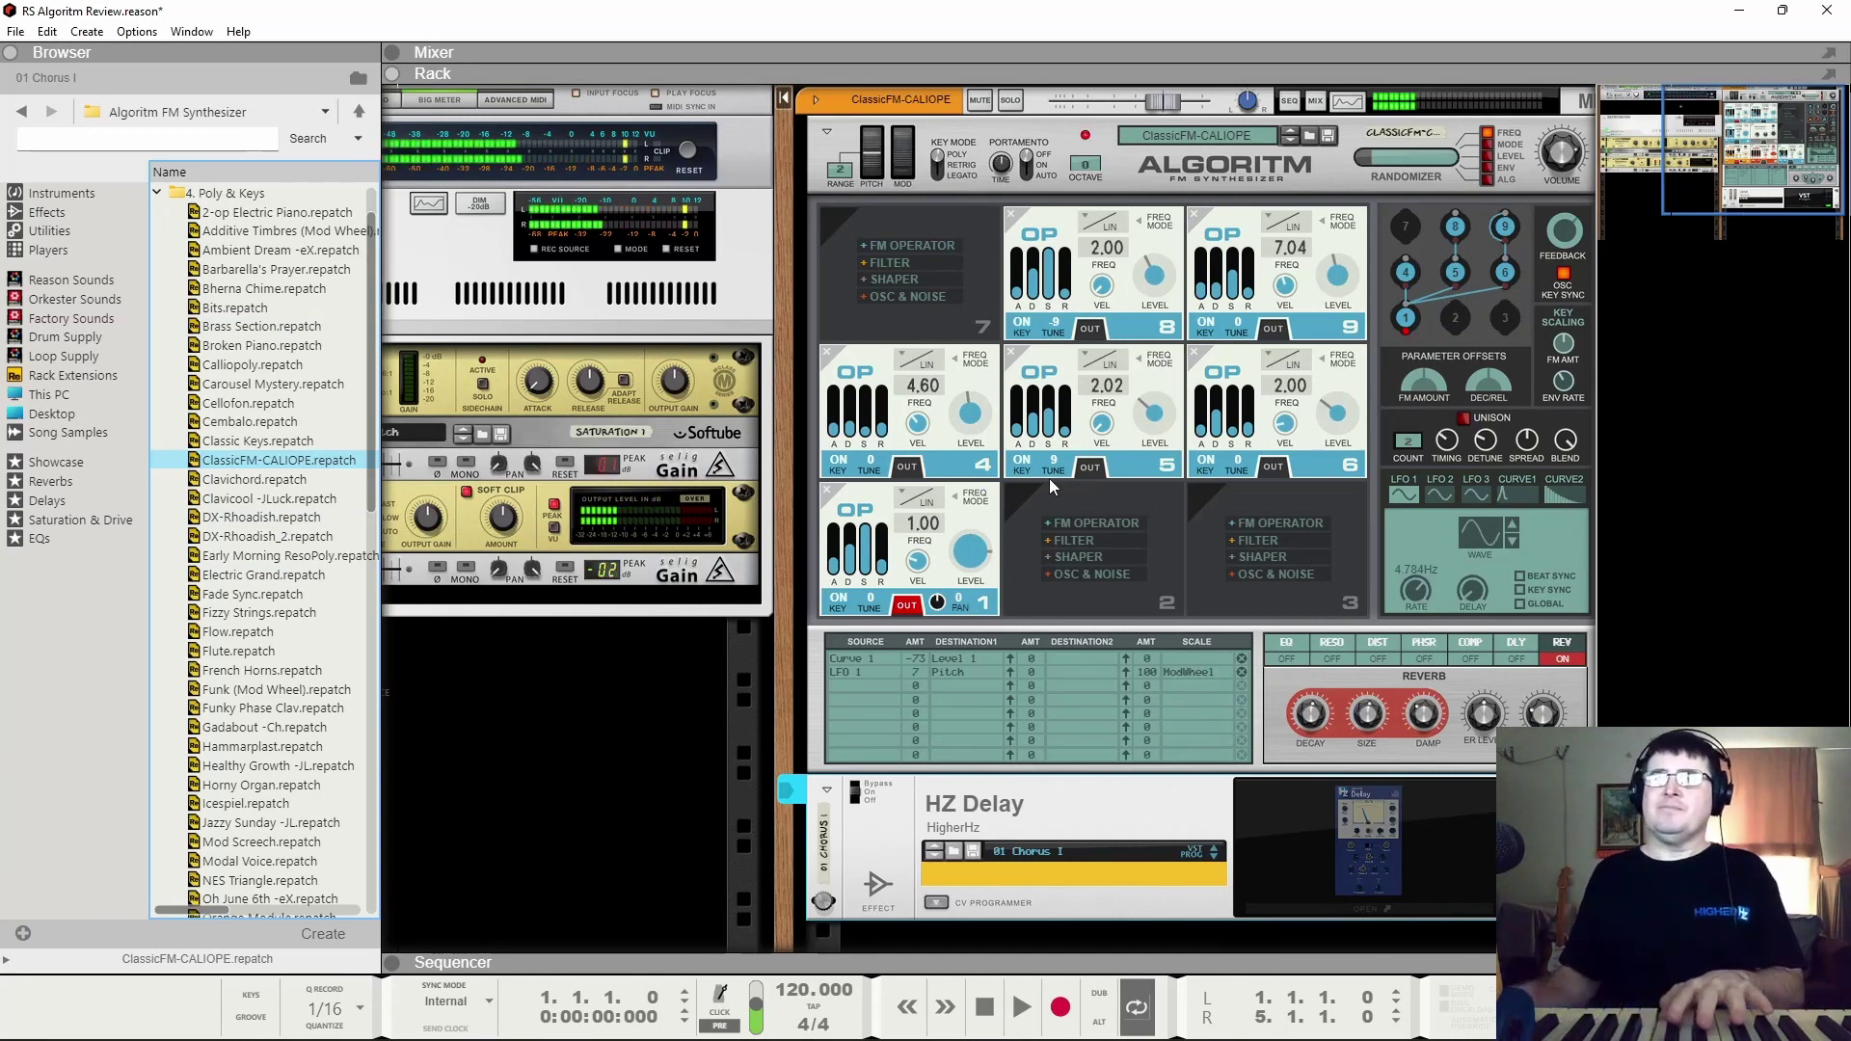
click(258, 519)
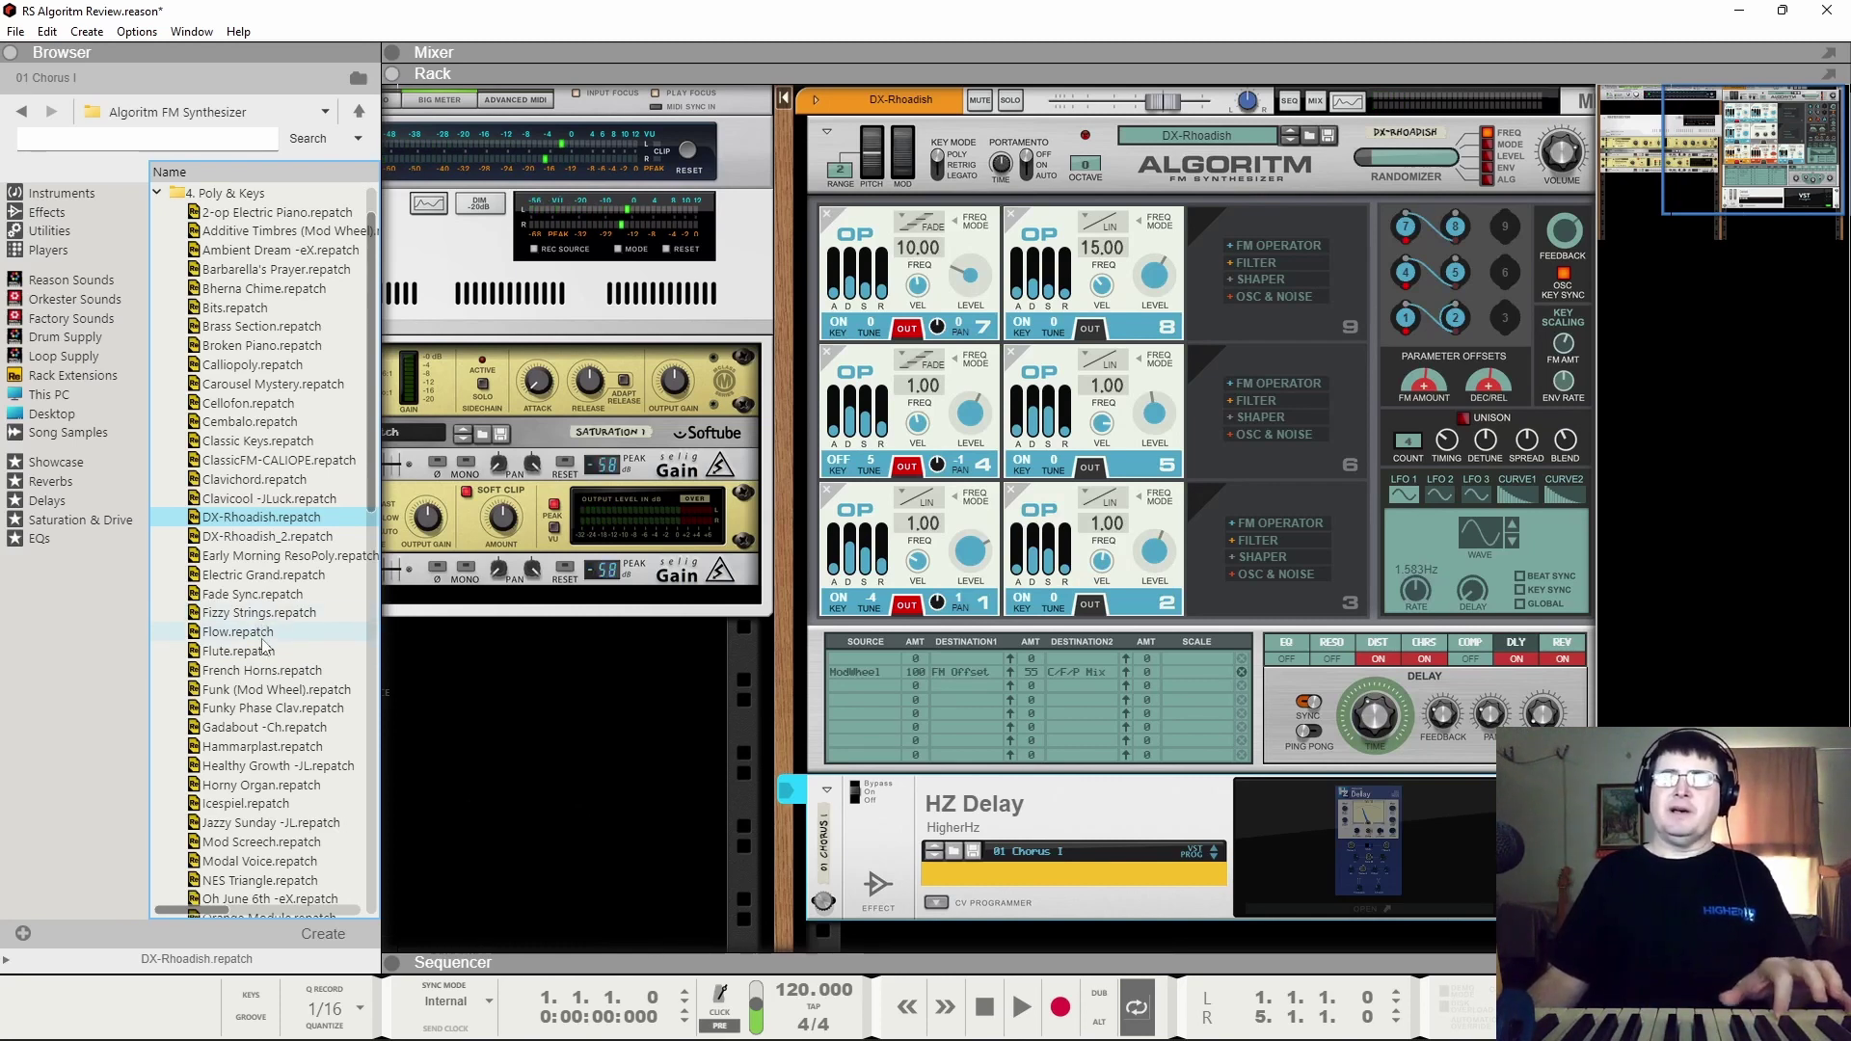
click(277, 673)
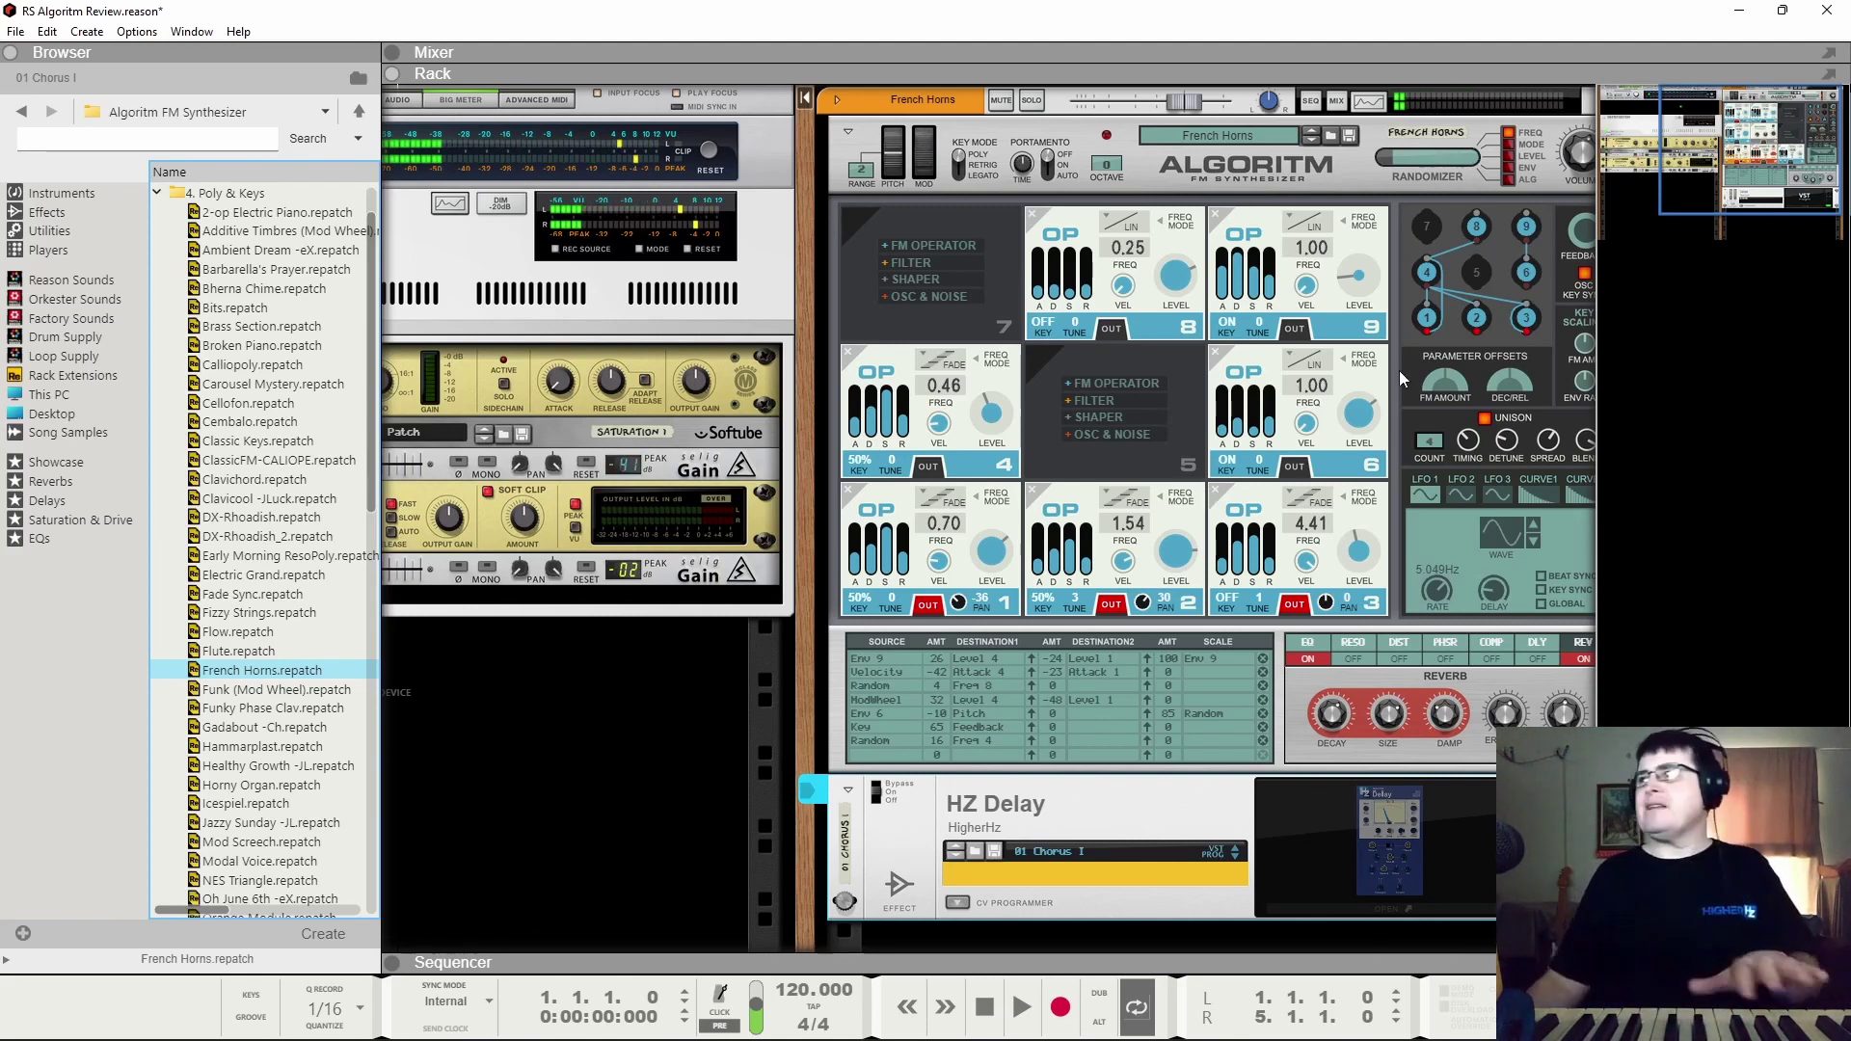
scroll(244, 723, down, 8)
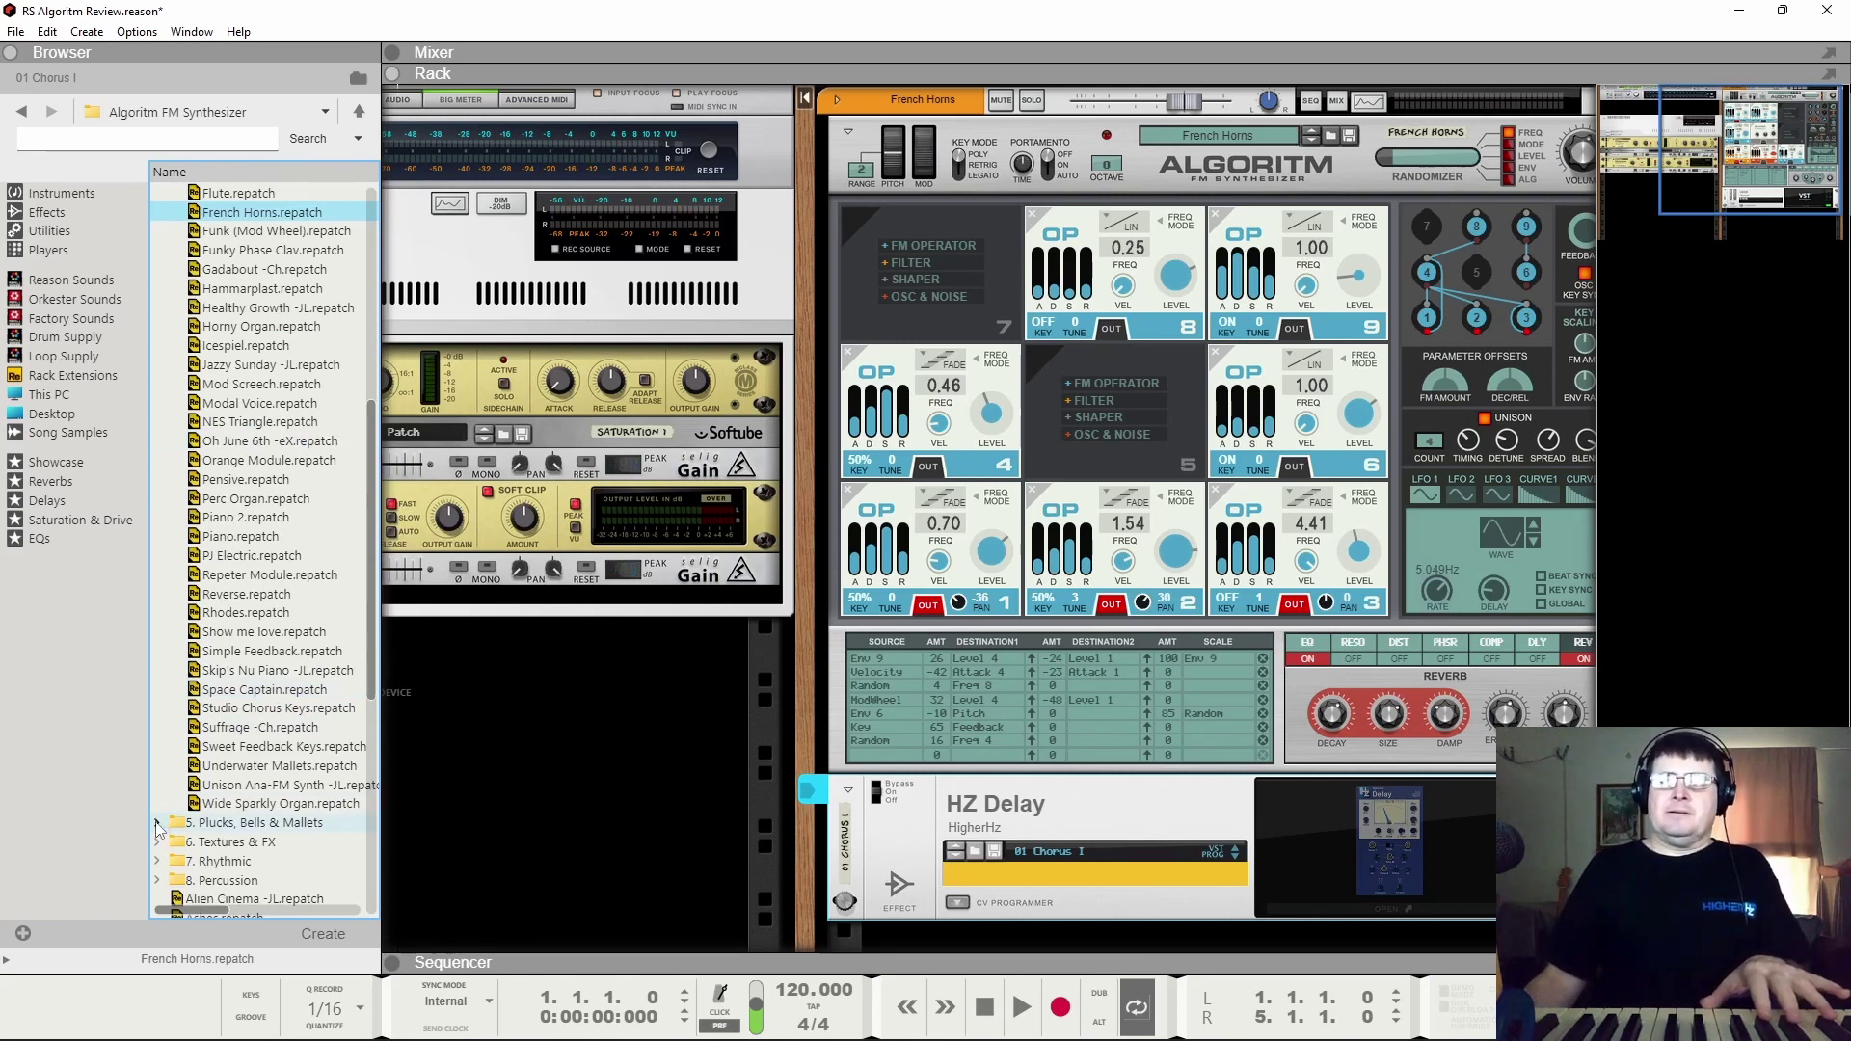
Step: Open '5. Plucks, Bells & Mallets' and audition Loose Metal, Cloaked Albtraum, Belly Pluck and Pretty Classic
click(157, 824)
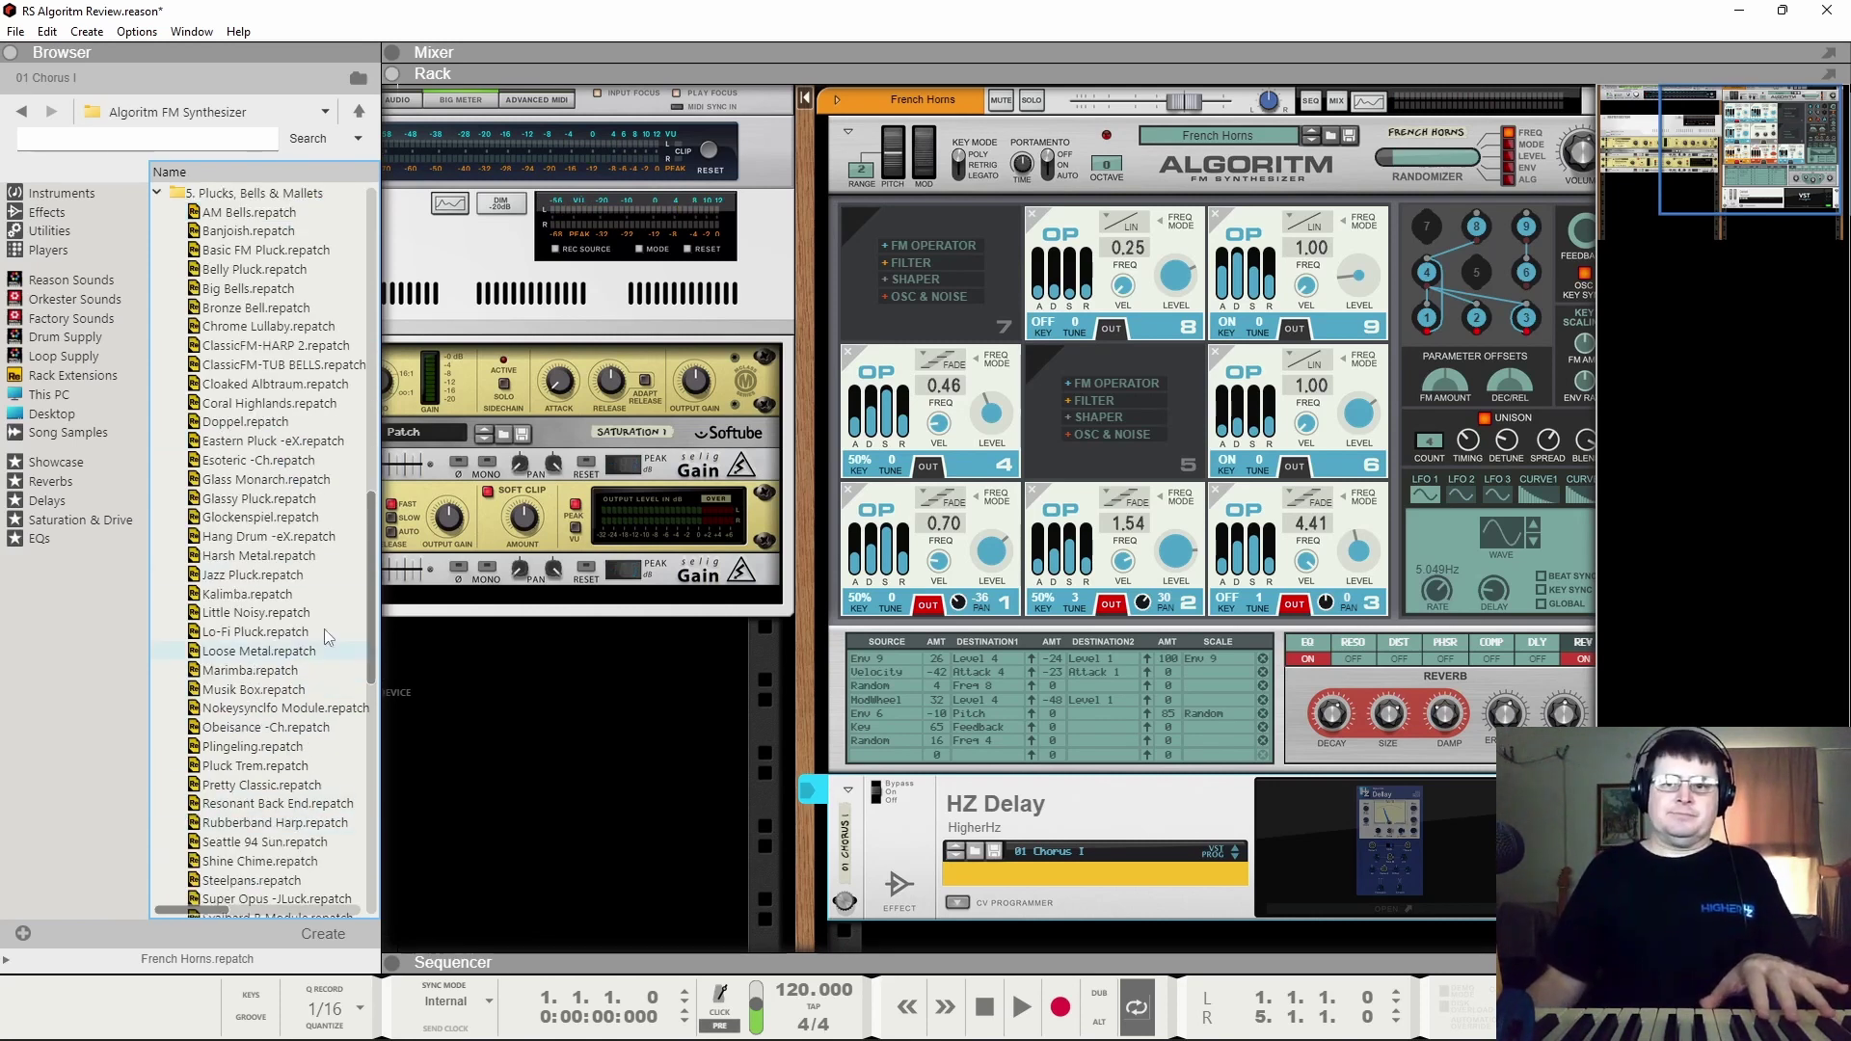
click(254, 652)
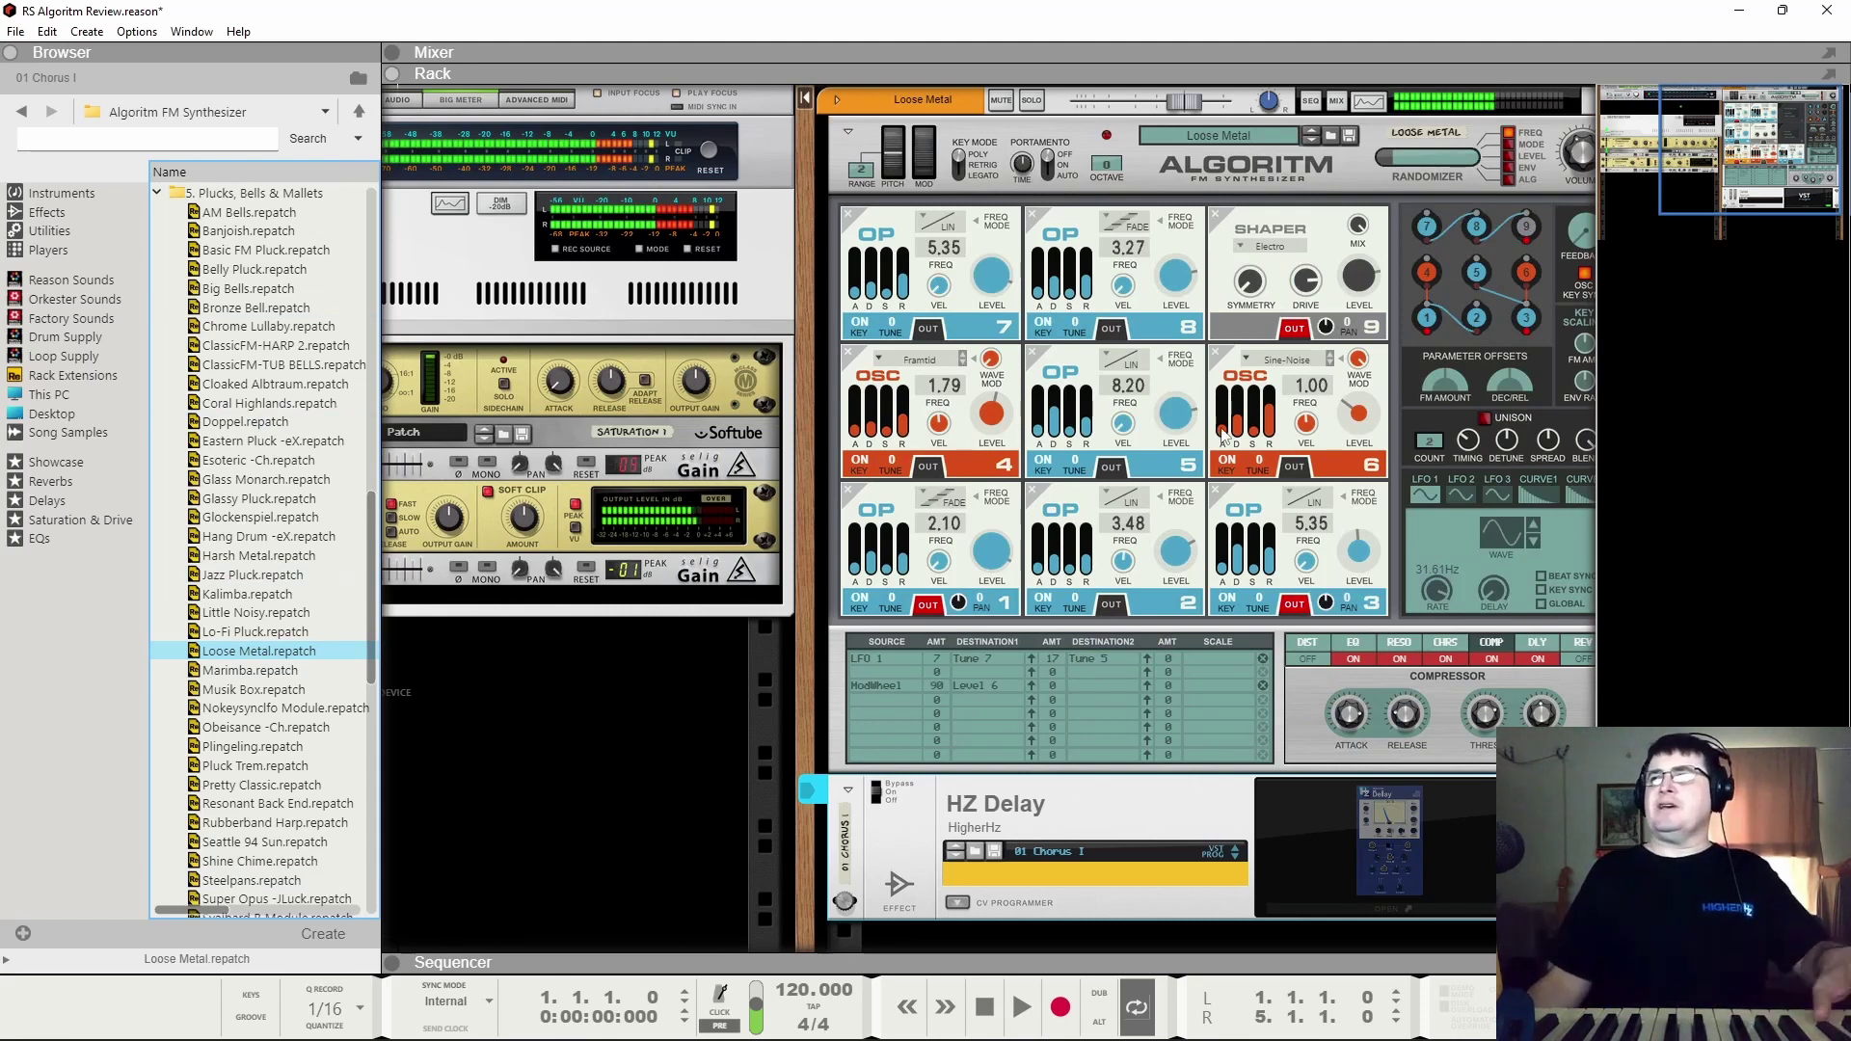
click(271, 387)
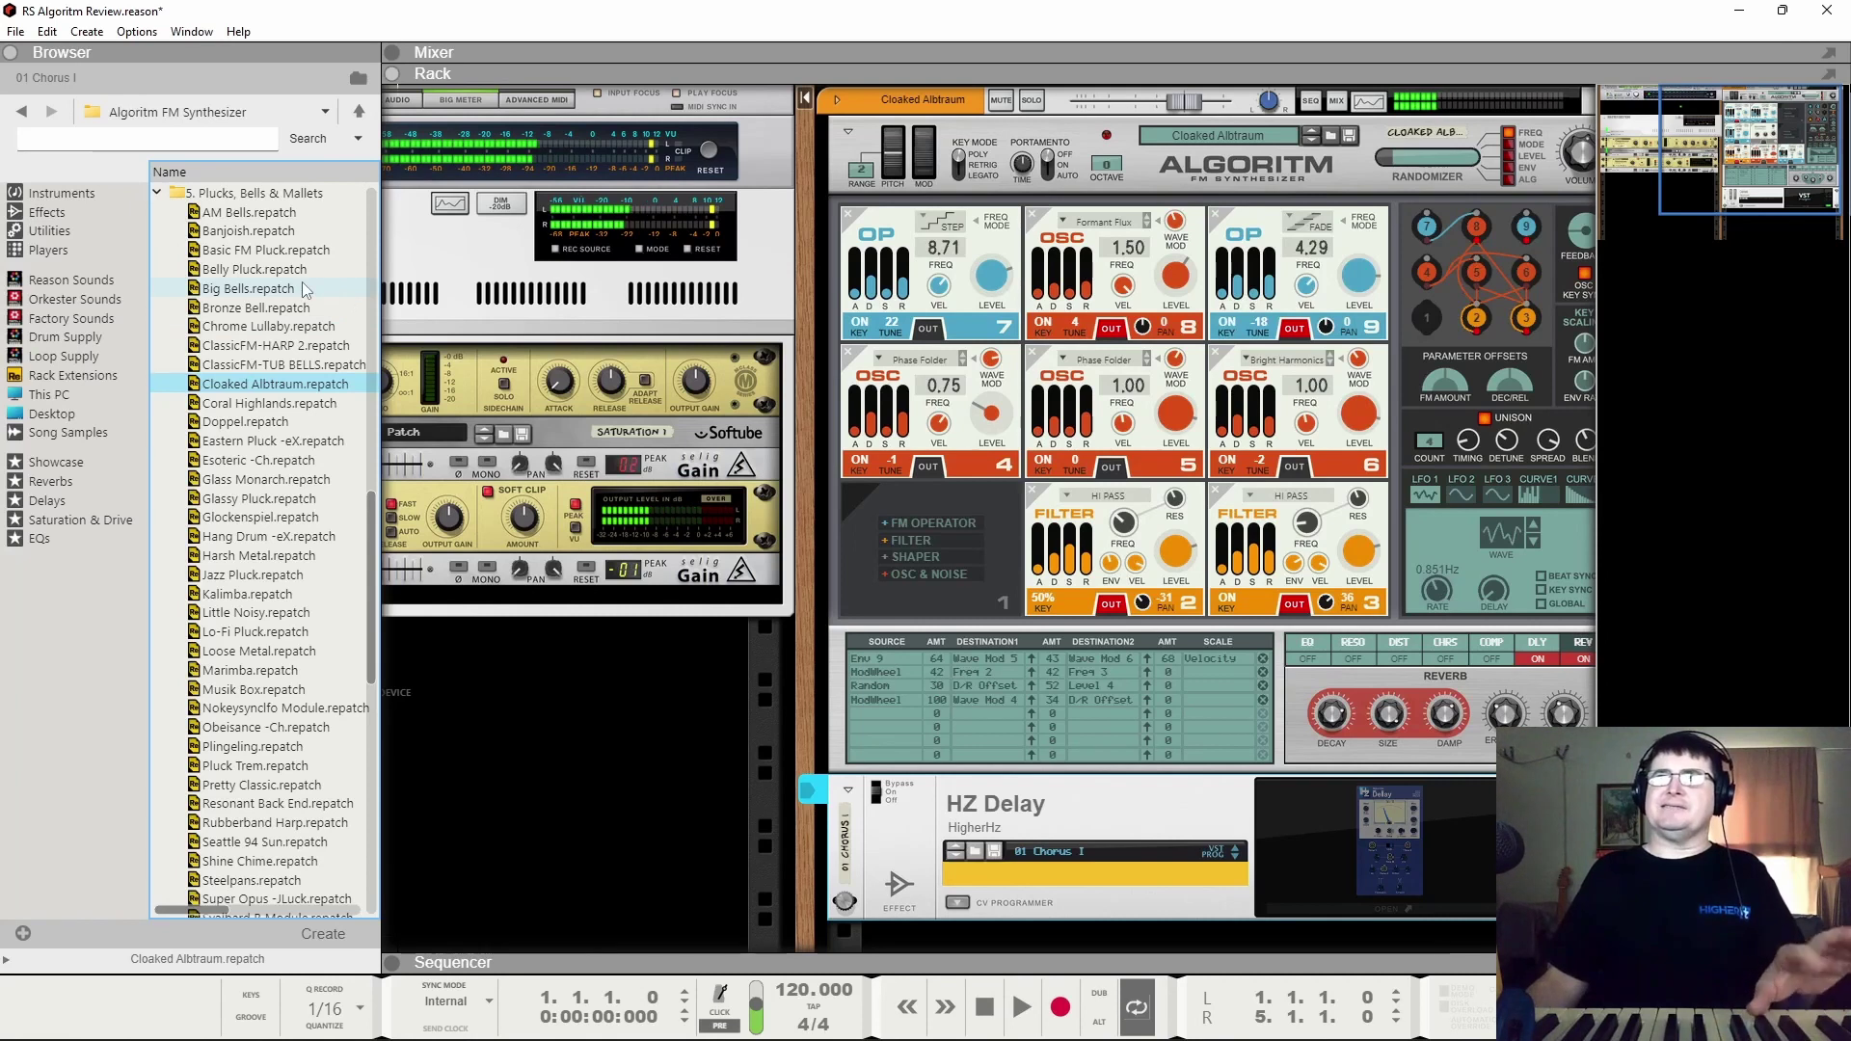
click(239, 270)
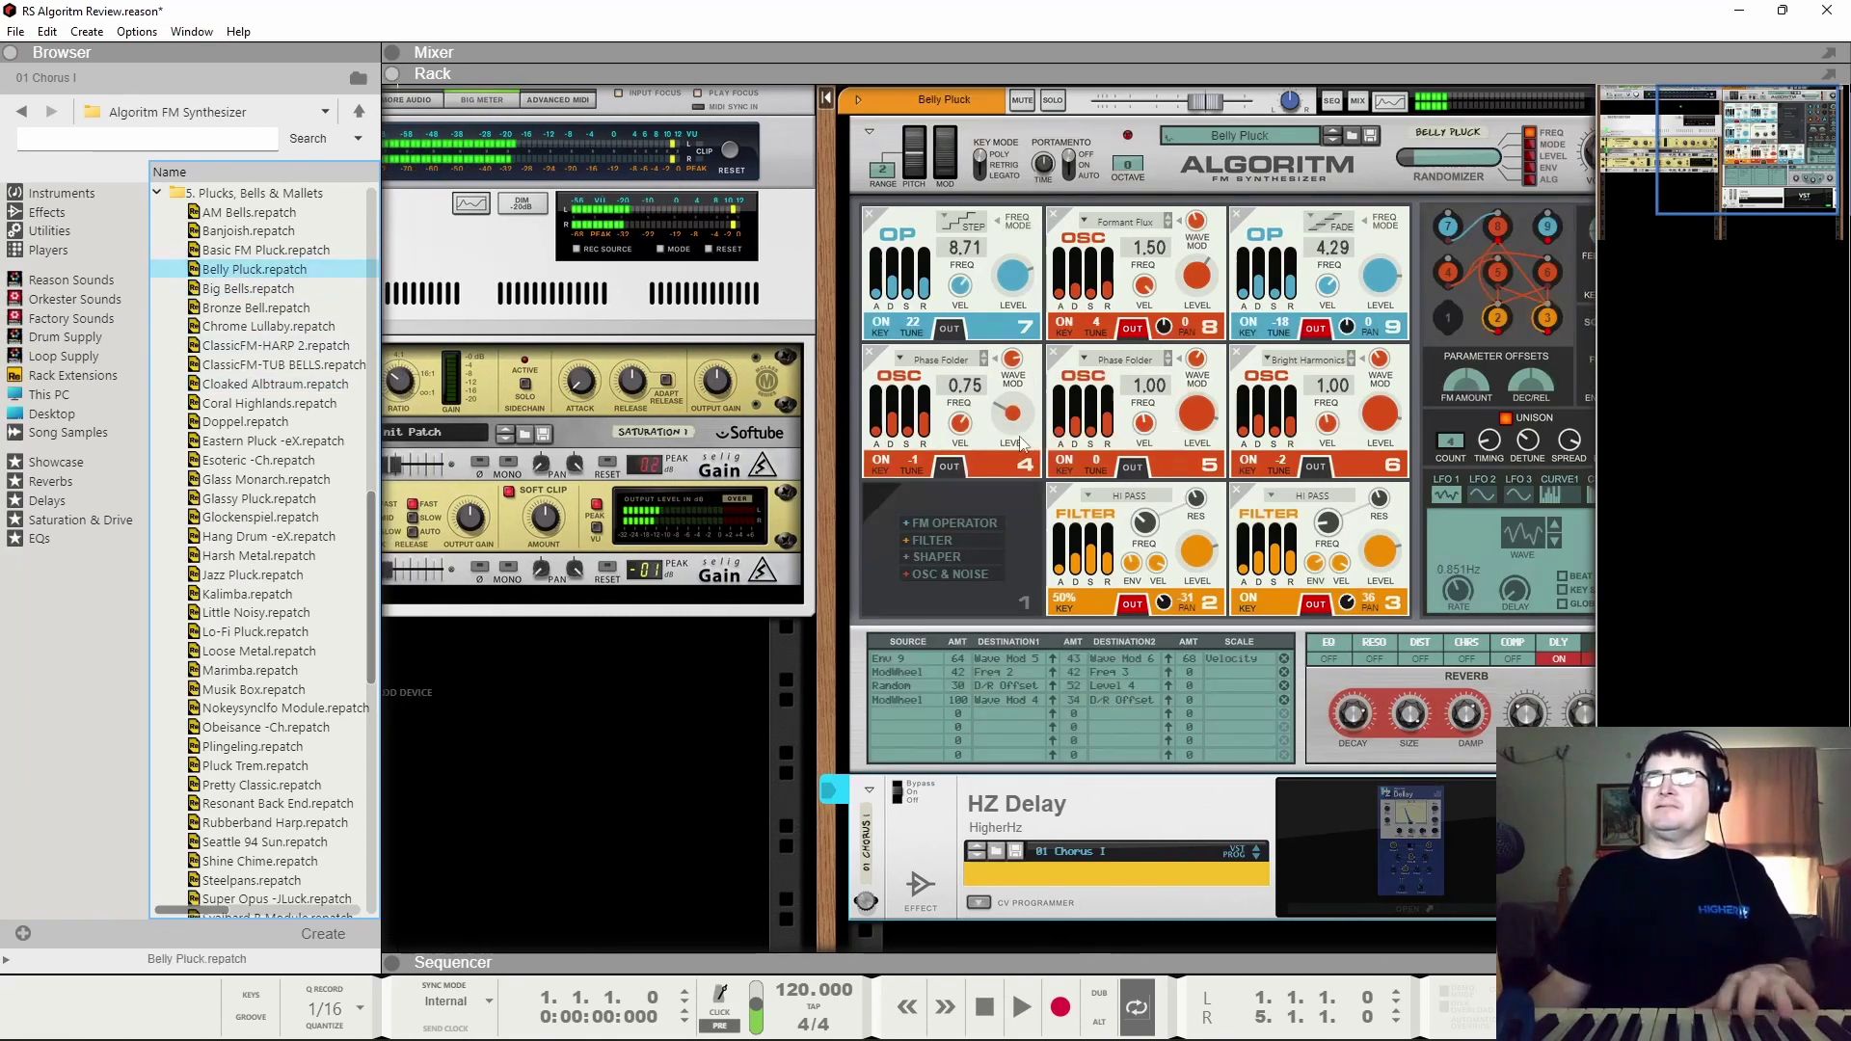
click(237, 785)
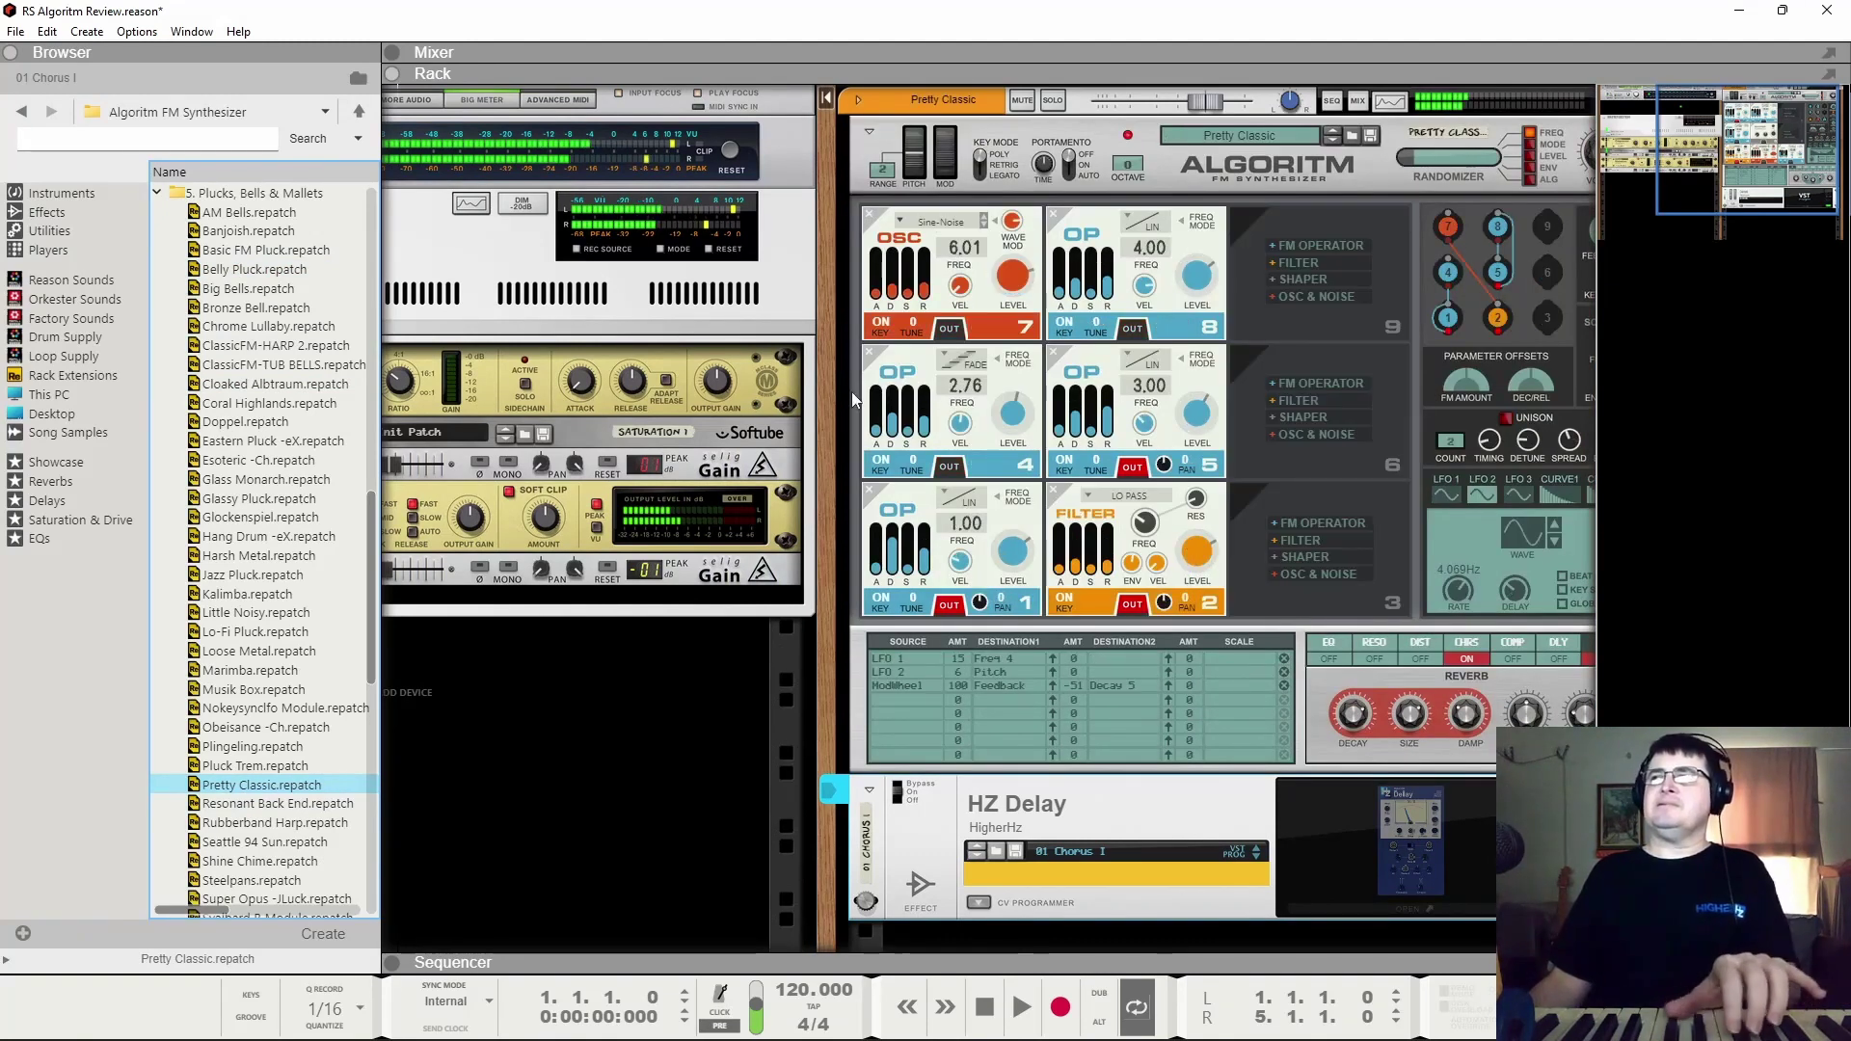
Step: Try Shine Chime, then drag Toy Piano onto the Algoritm synth
scroll(302, 730, down, 4)
click(262, 637)
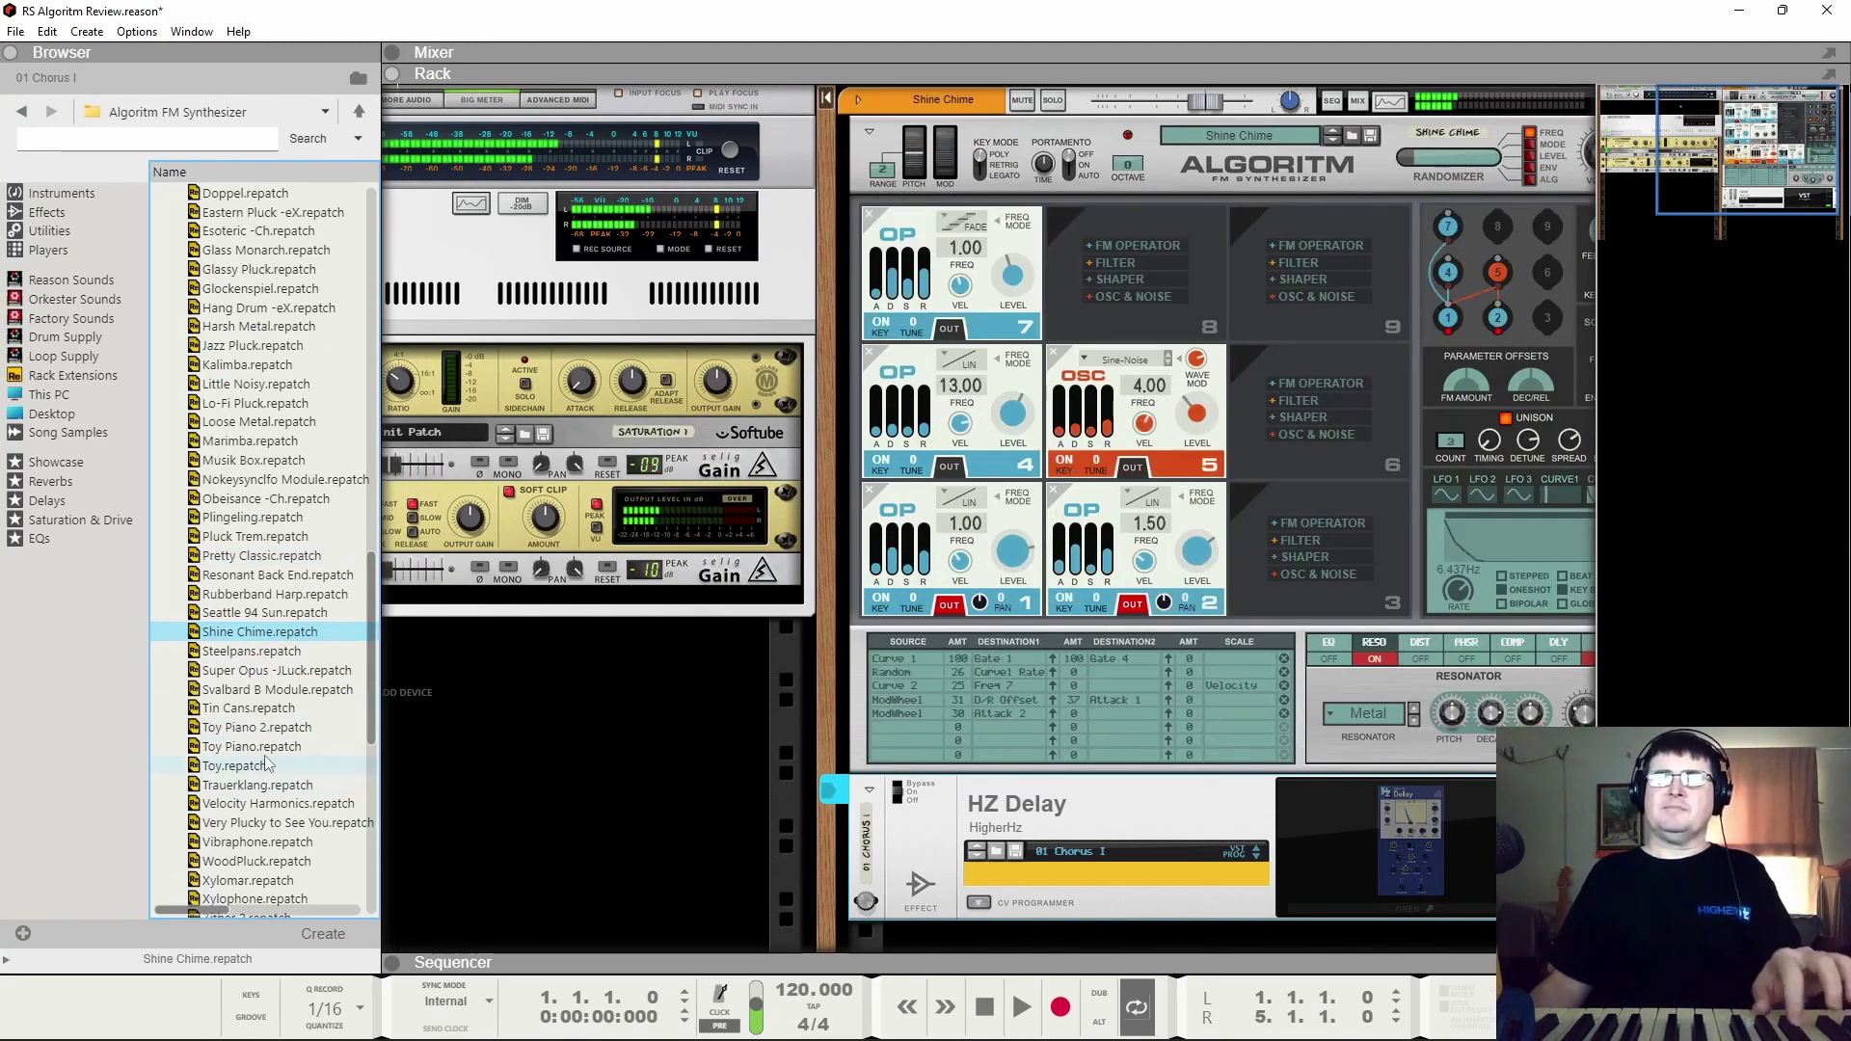
drag(258, 747, 1176, 582)
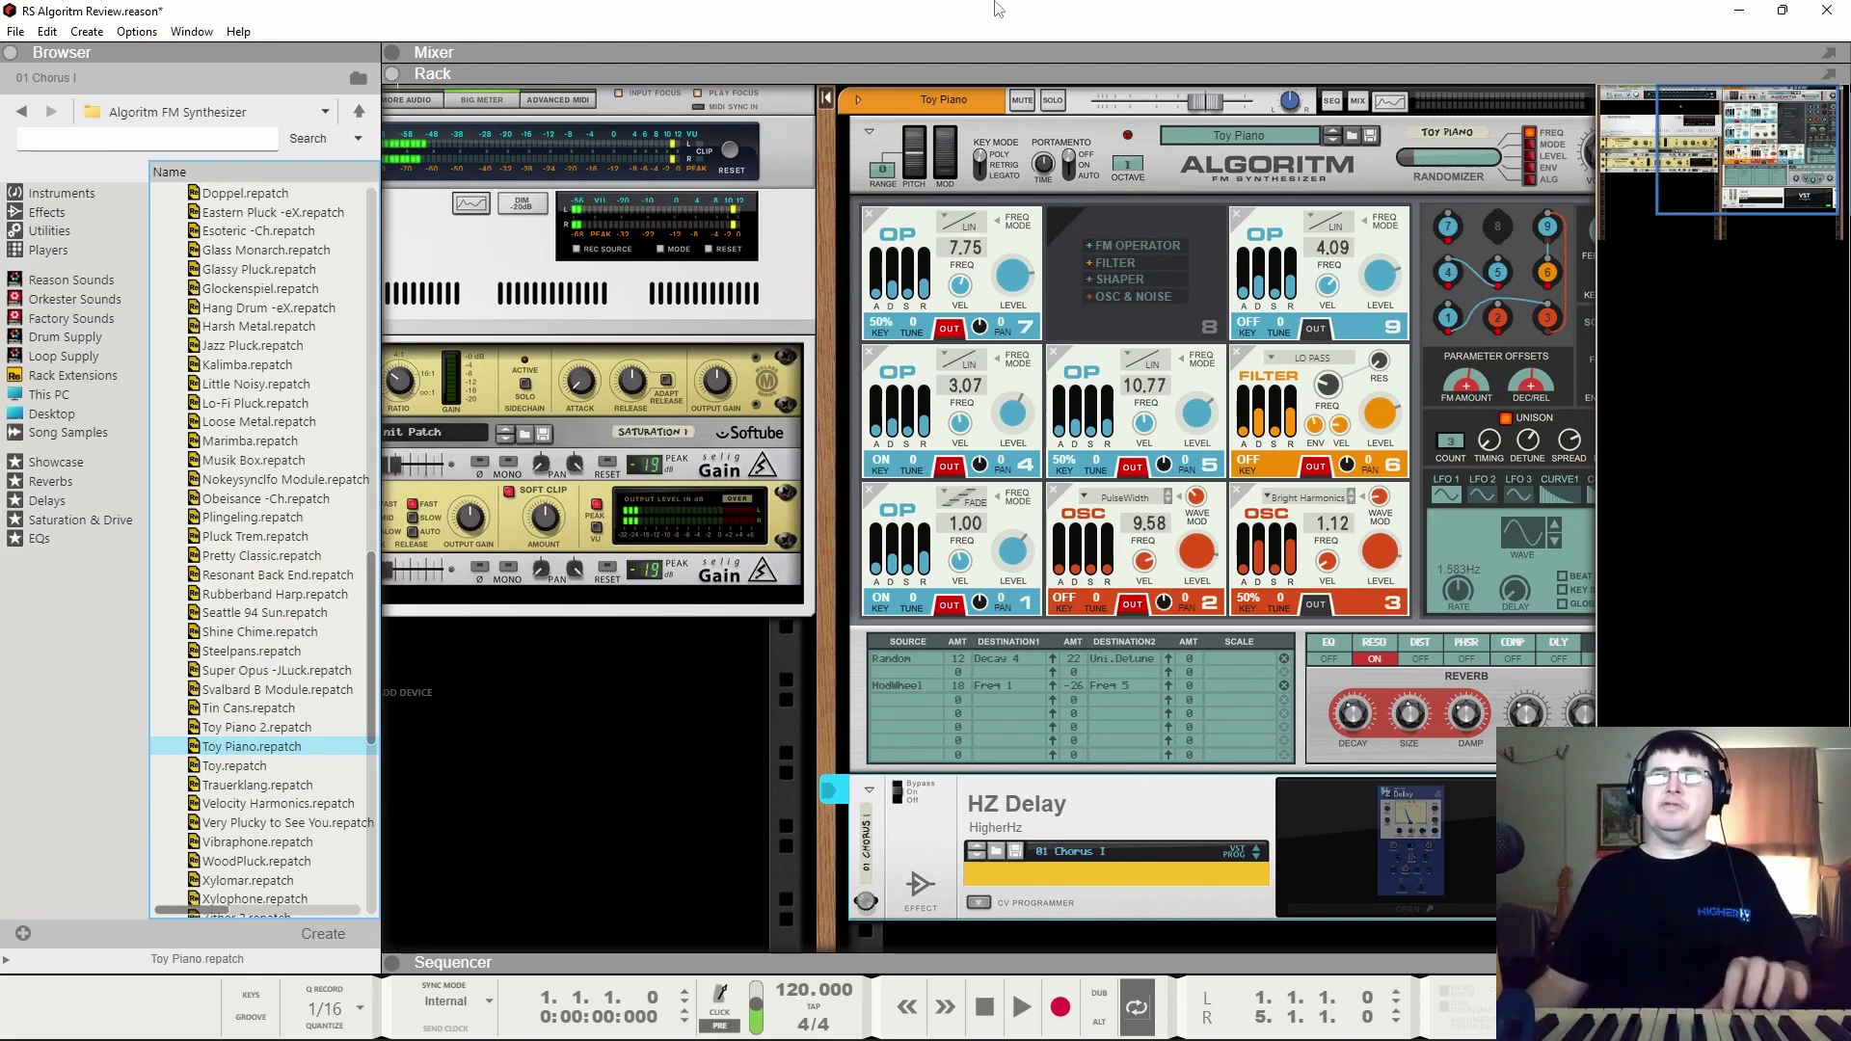
scroll(262, 546, up, 5)
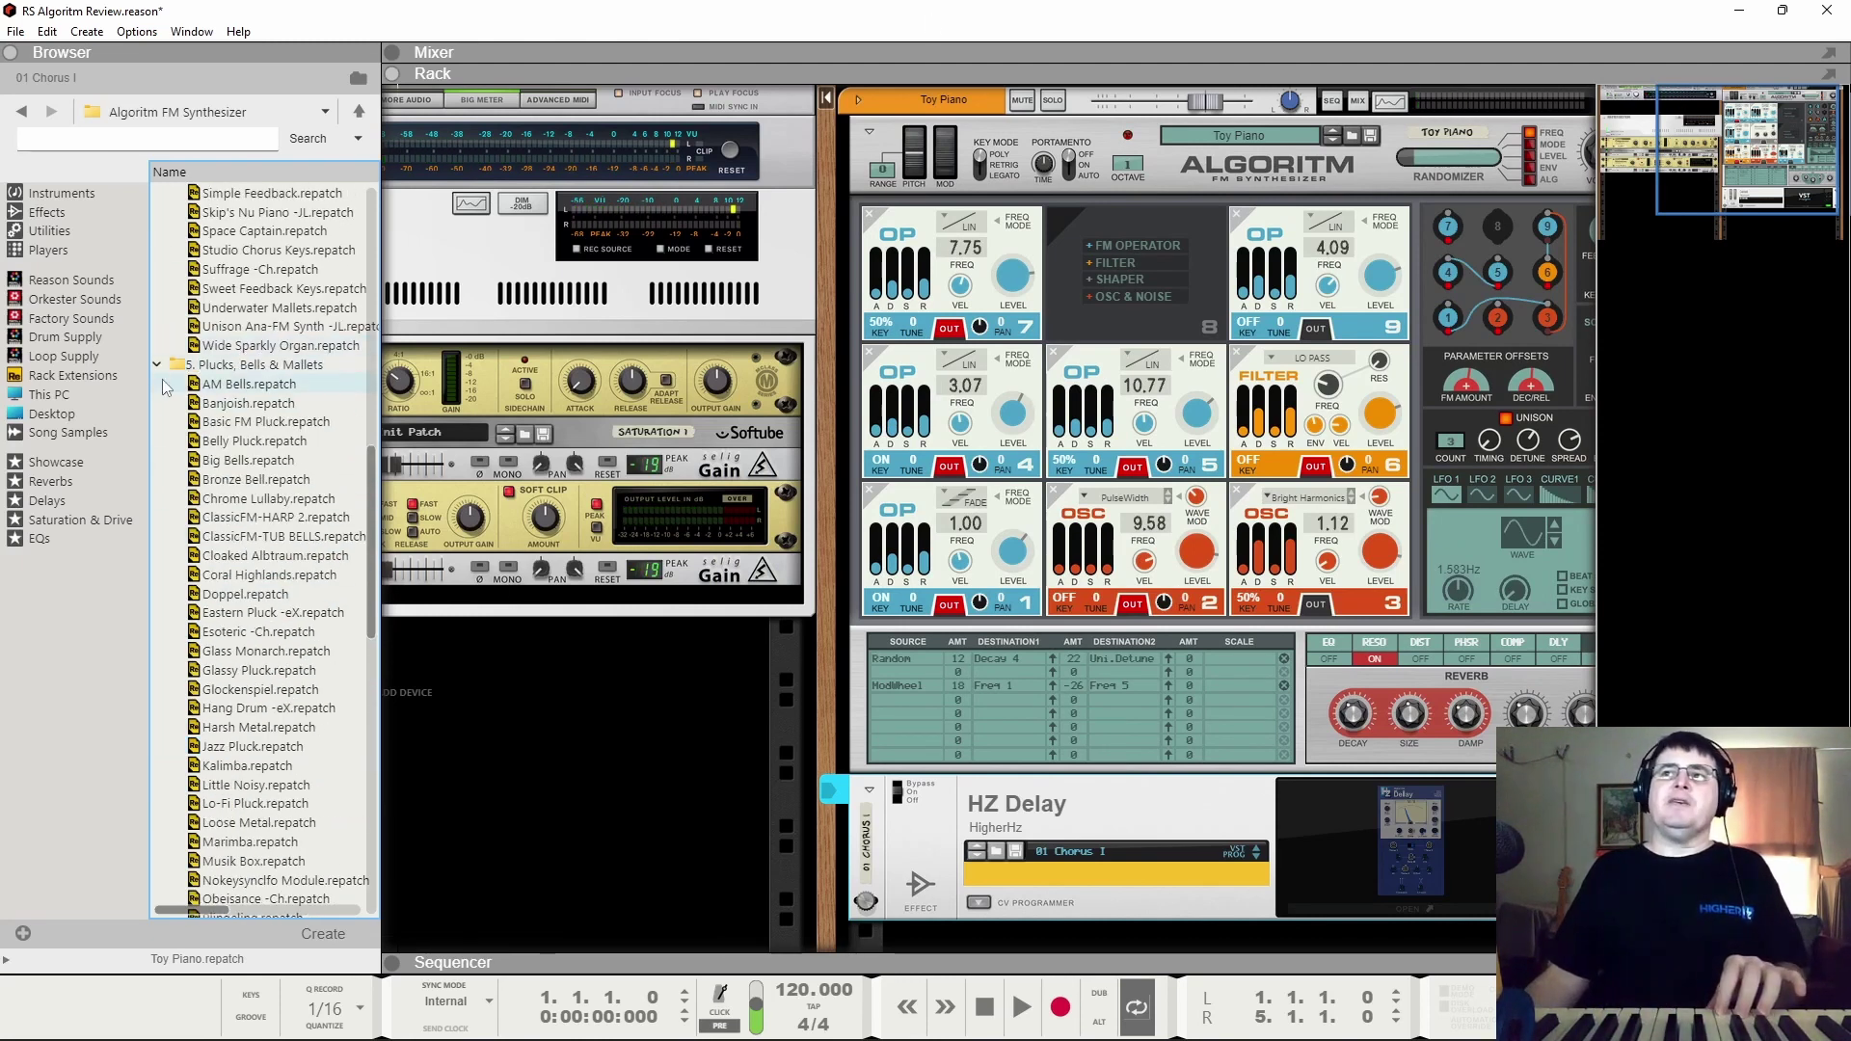
Step: In '6. Textures & FX', audition A Stregan Module, BGM (Mod Wheel) and Desolate Planet, then collapse it
click(159, 371)
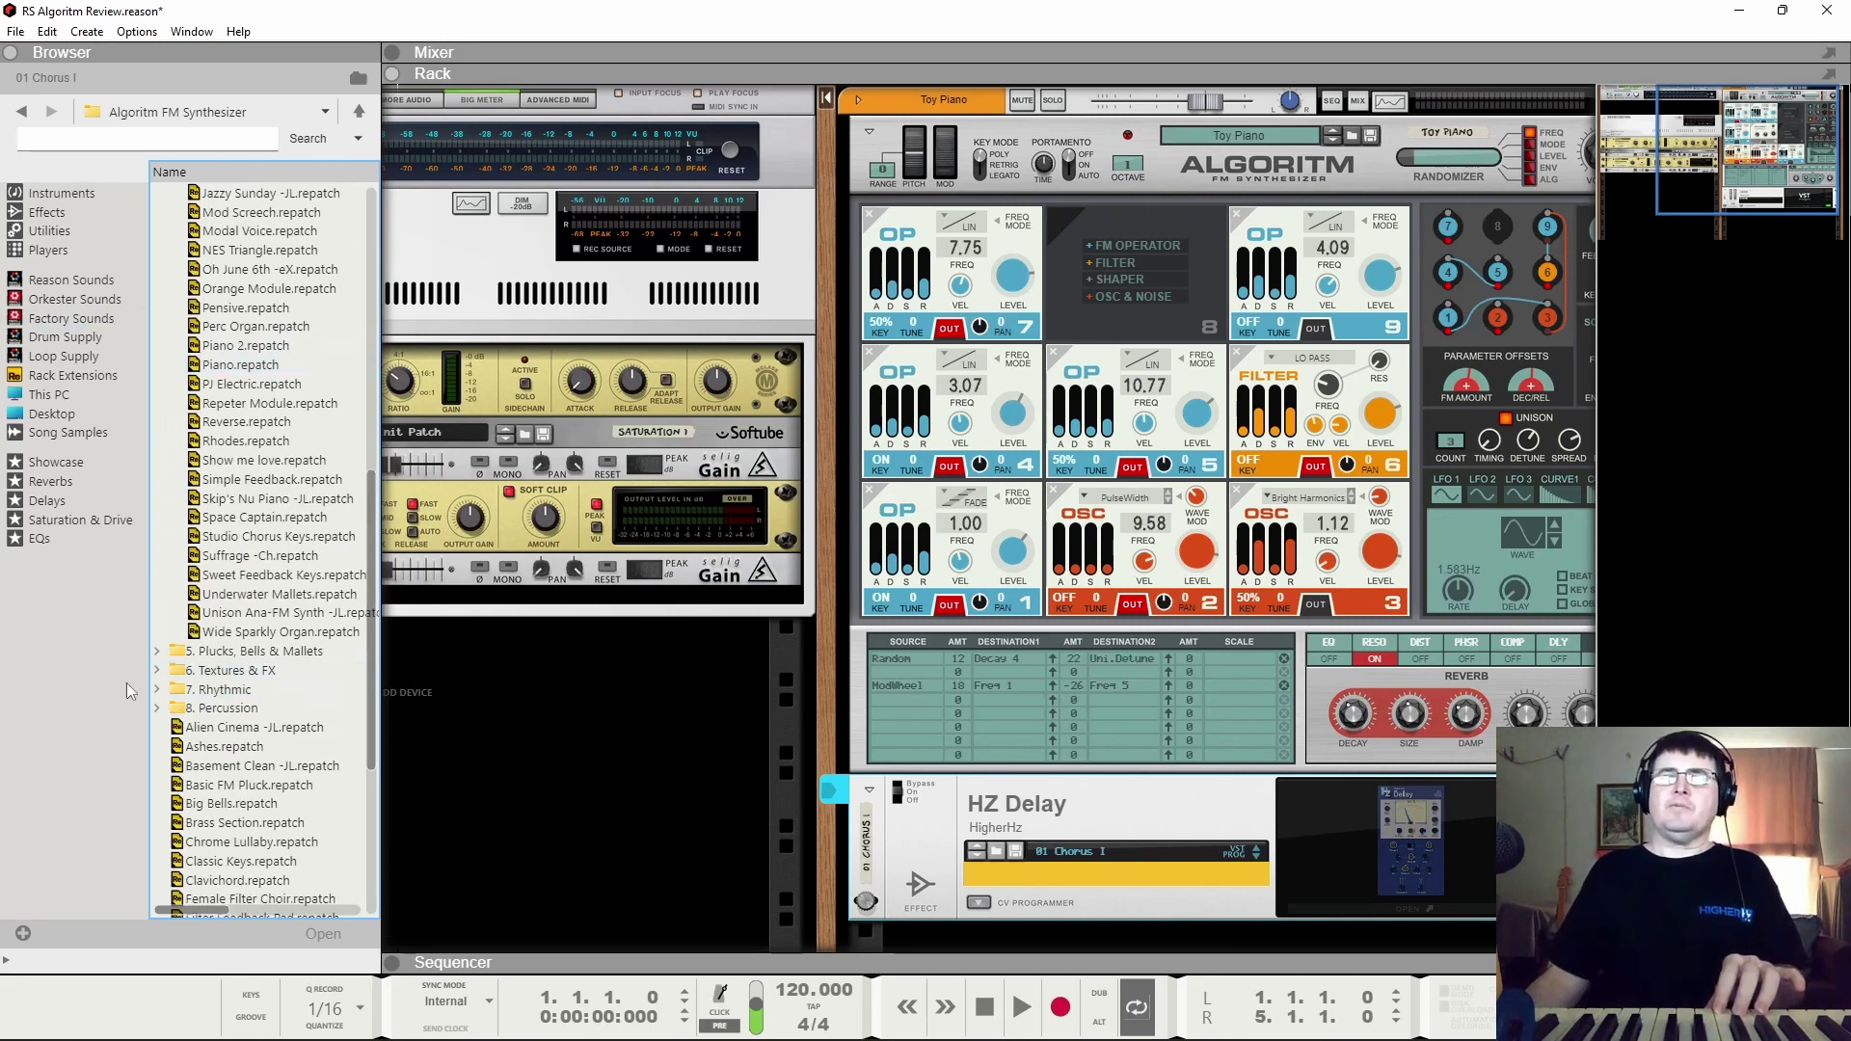
click(157, 670)
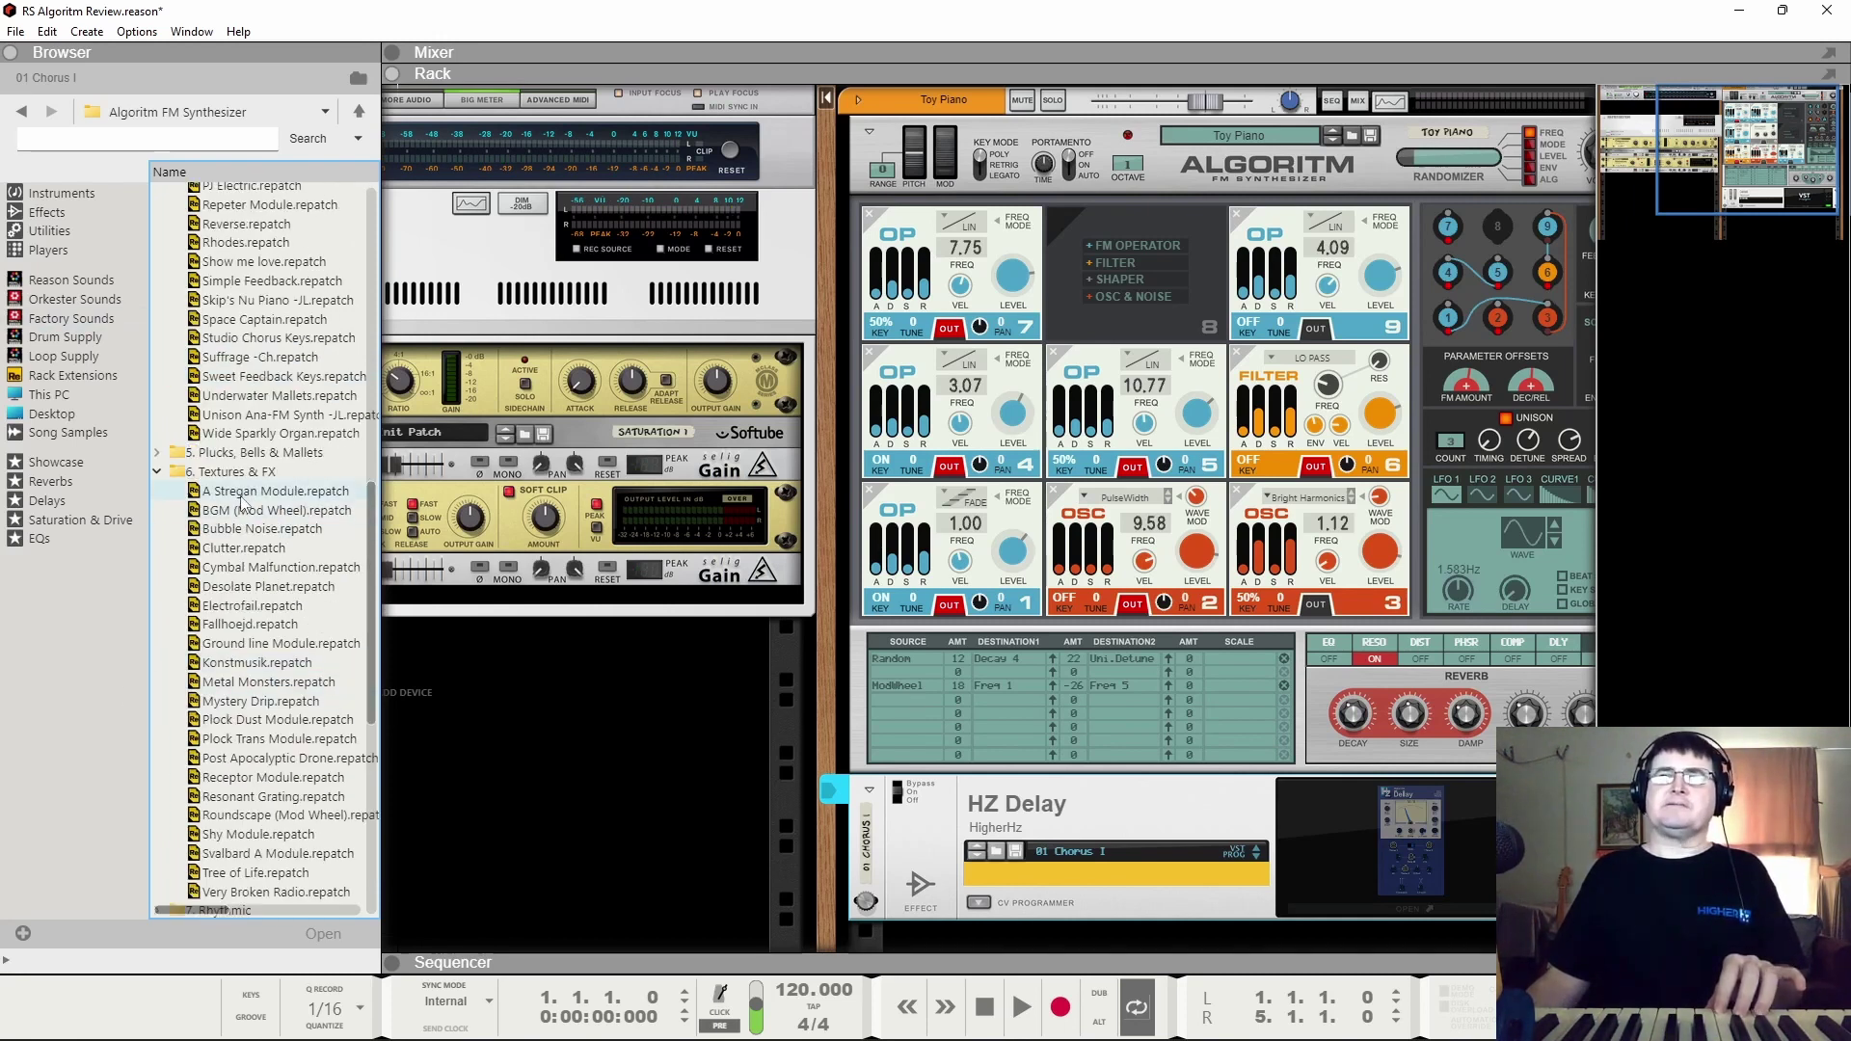
click(274, 491)
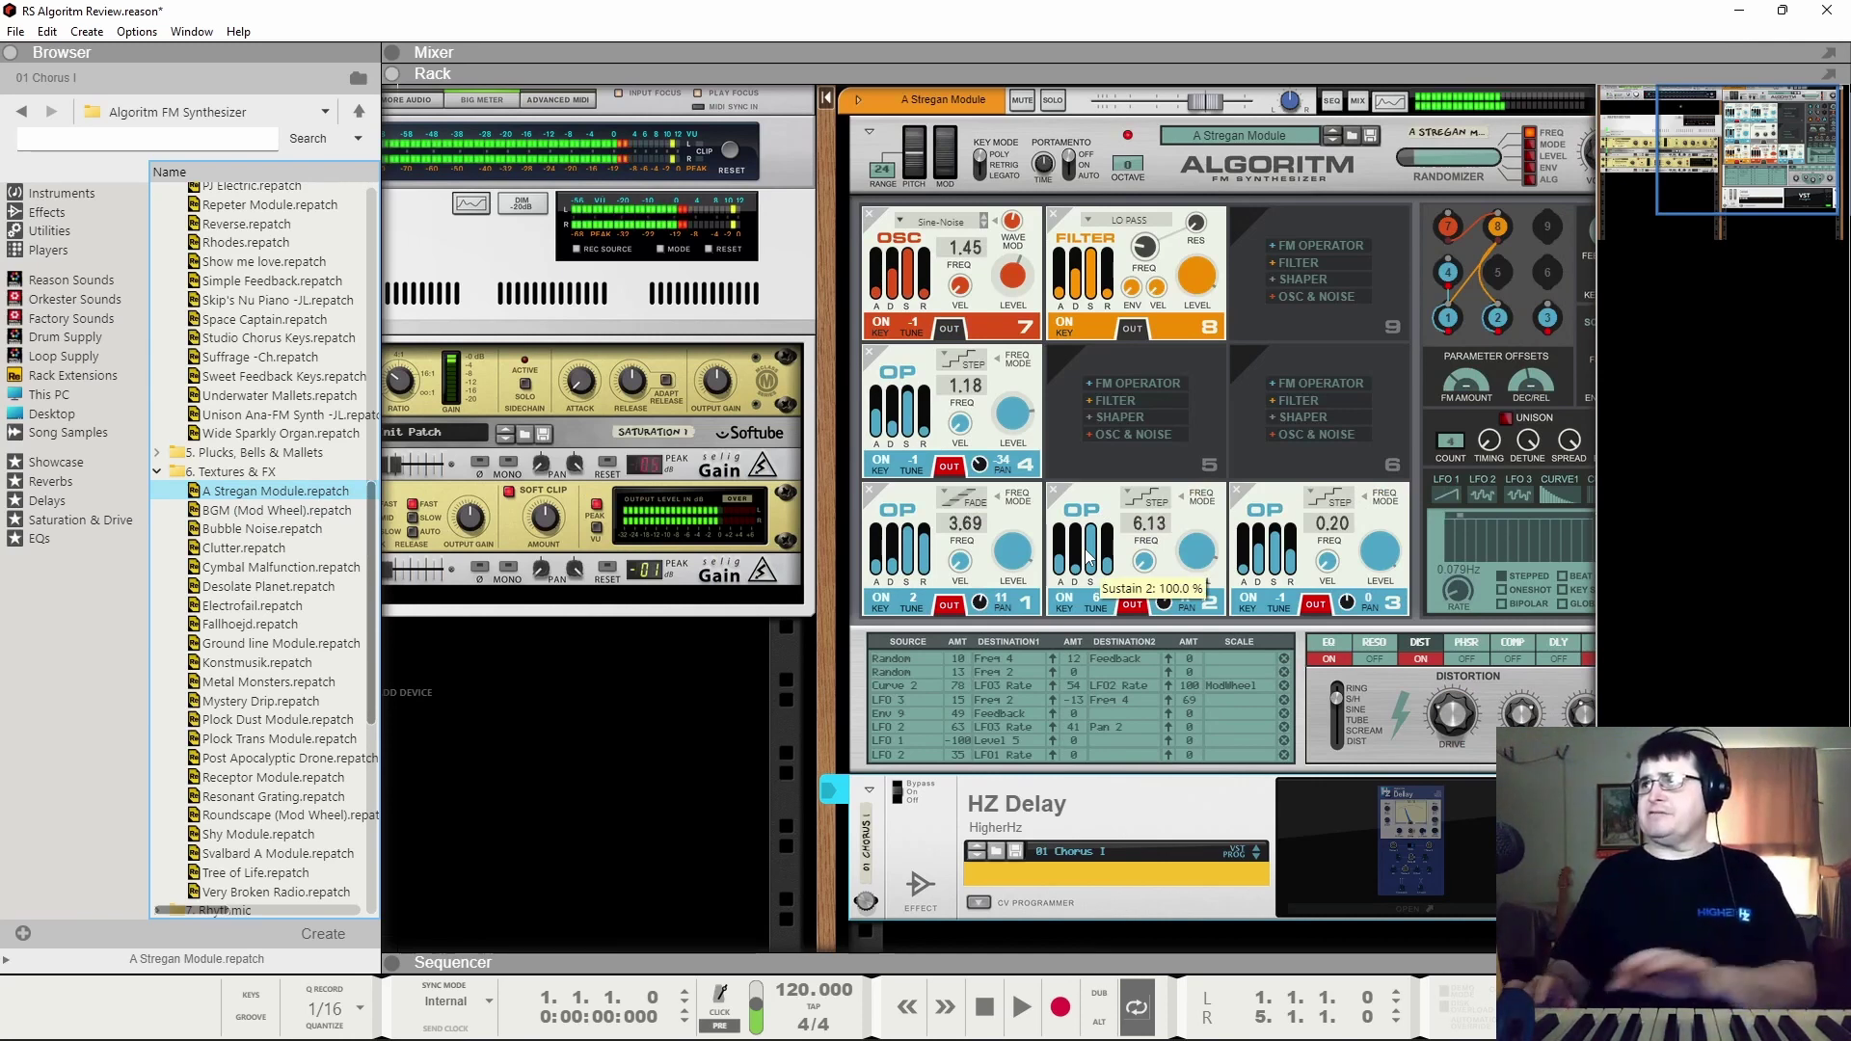
click(259, 514)
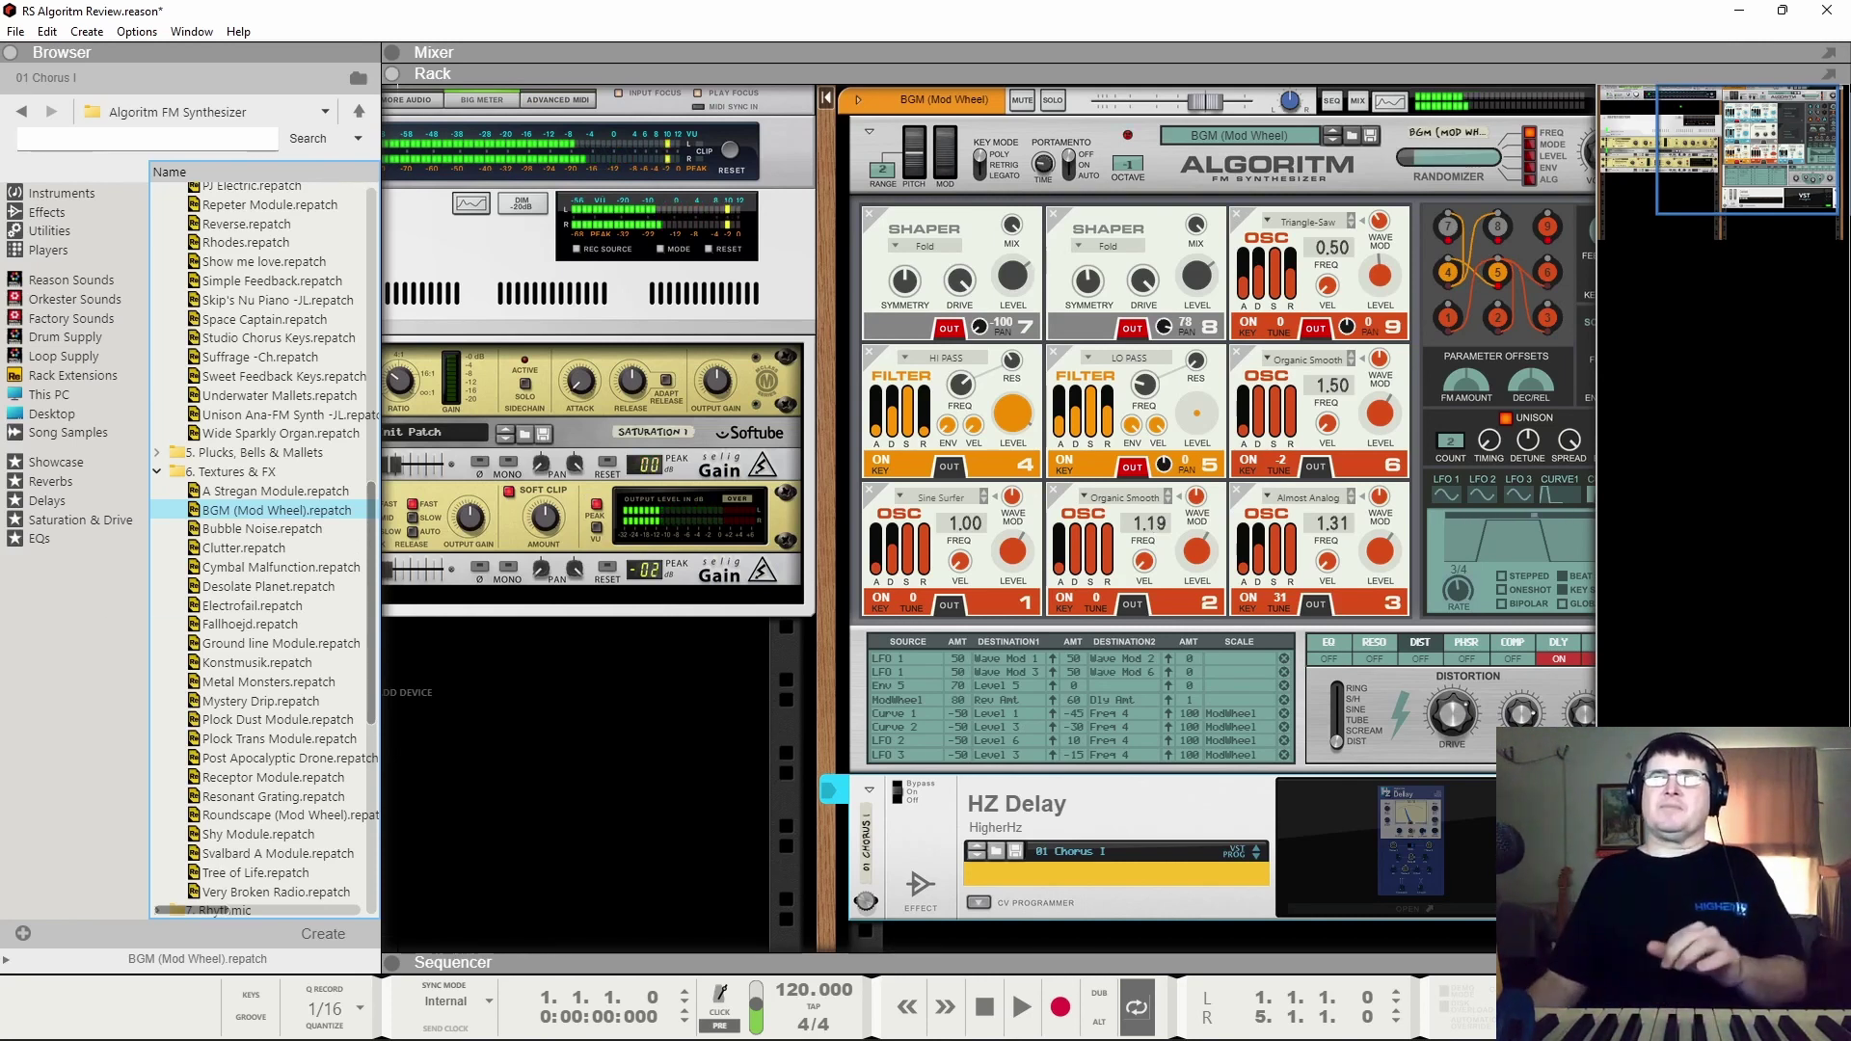
click(233, 590)
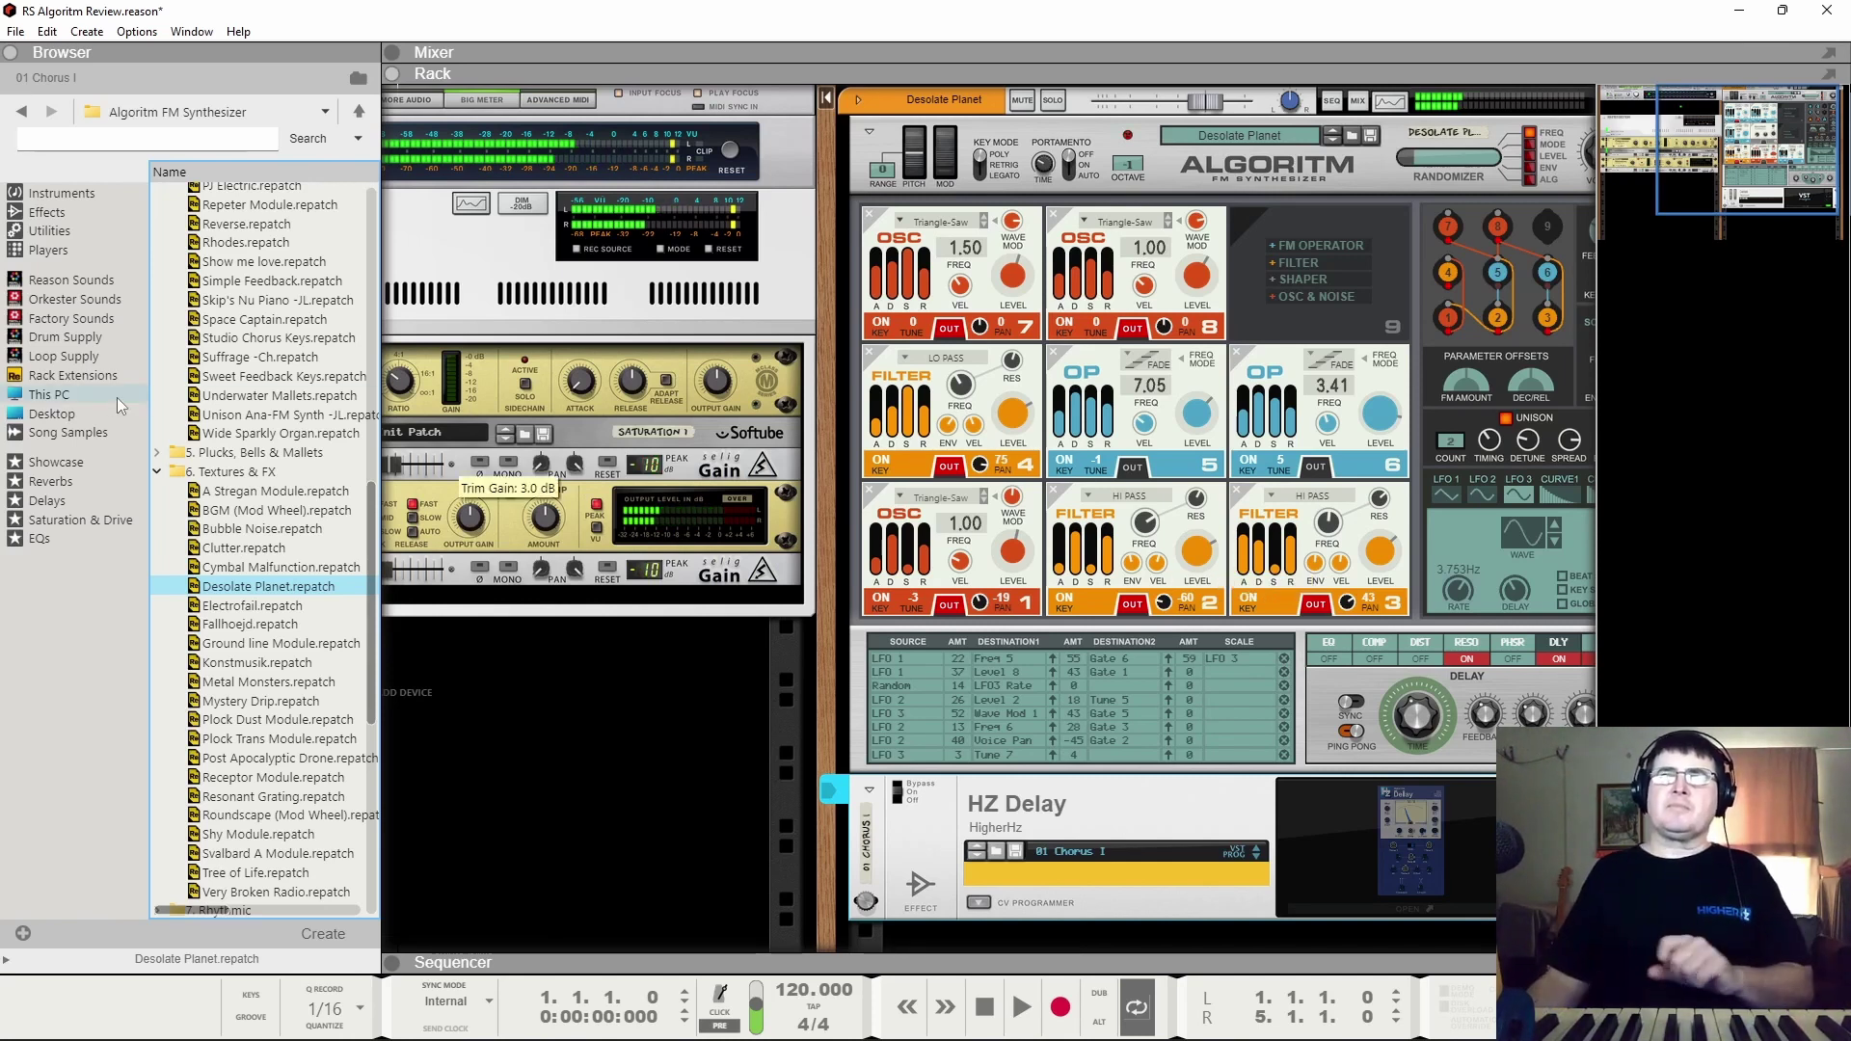
click(165, 476)
click(160, 472)
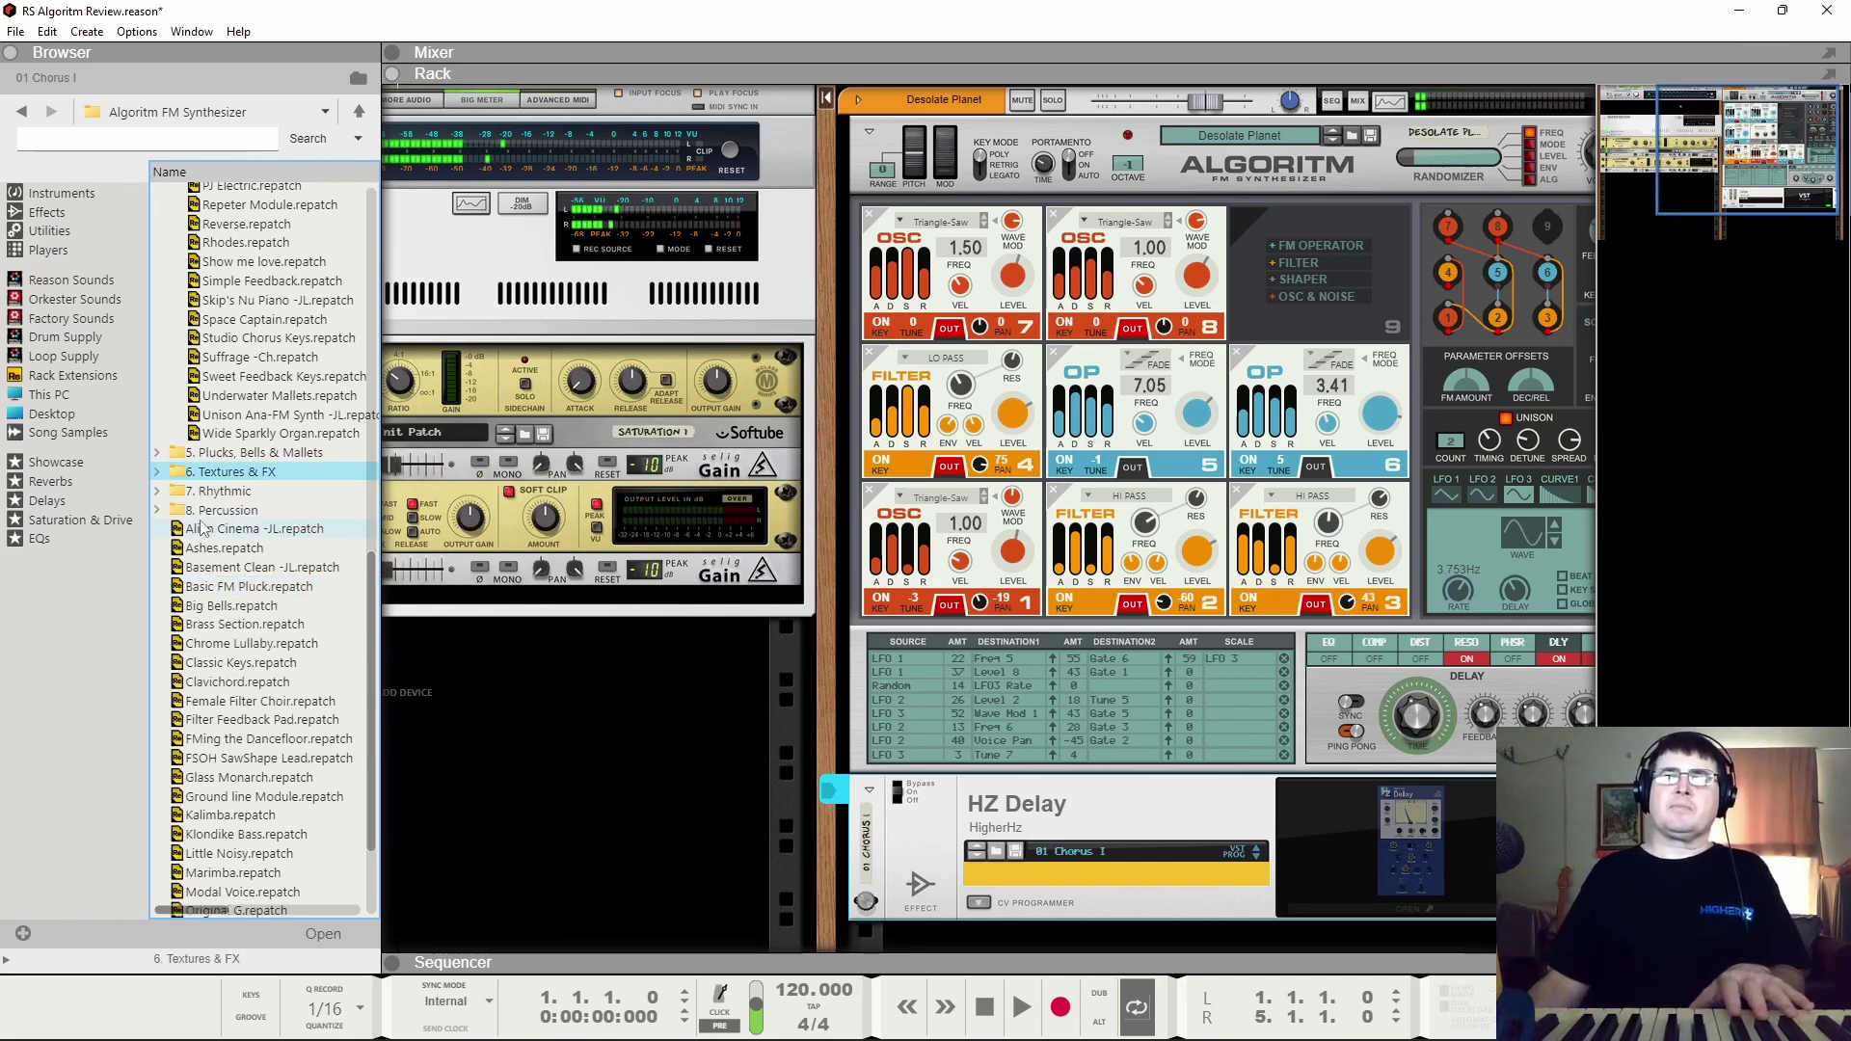
Step: Open '7. Rhythmic' and audition Arpy, Auto Acid, Fascinating RTM, Lightcrystal Pulse and Tranz Espresso
click(157, 491)
click(231, 510)
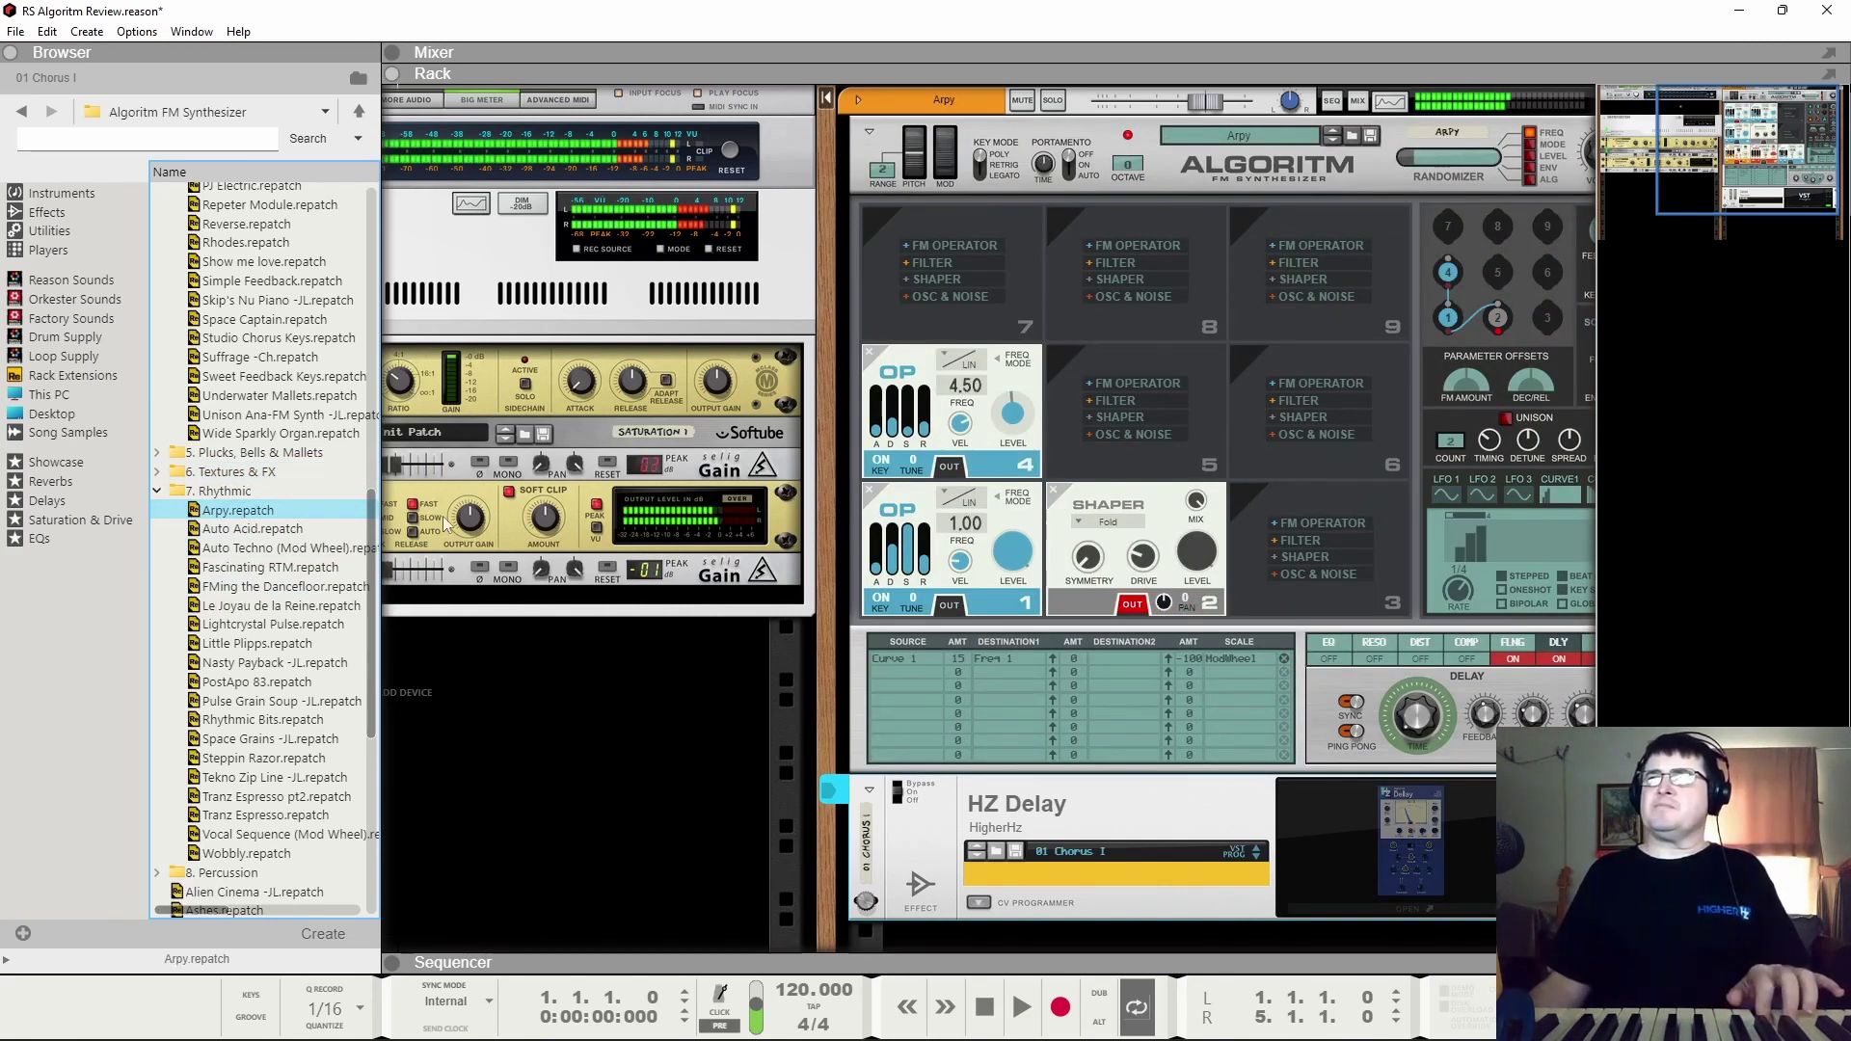
click(309, 529)
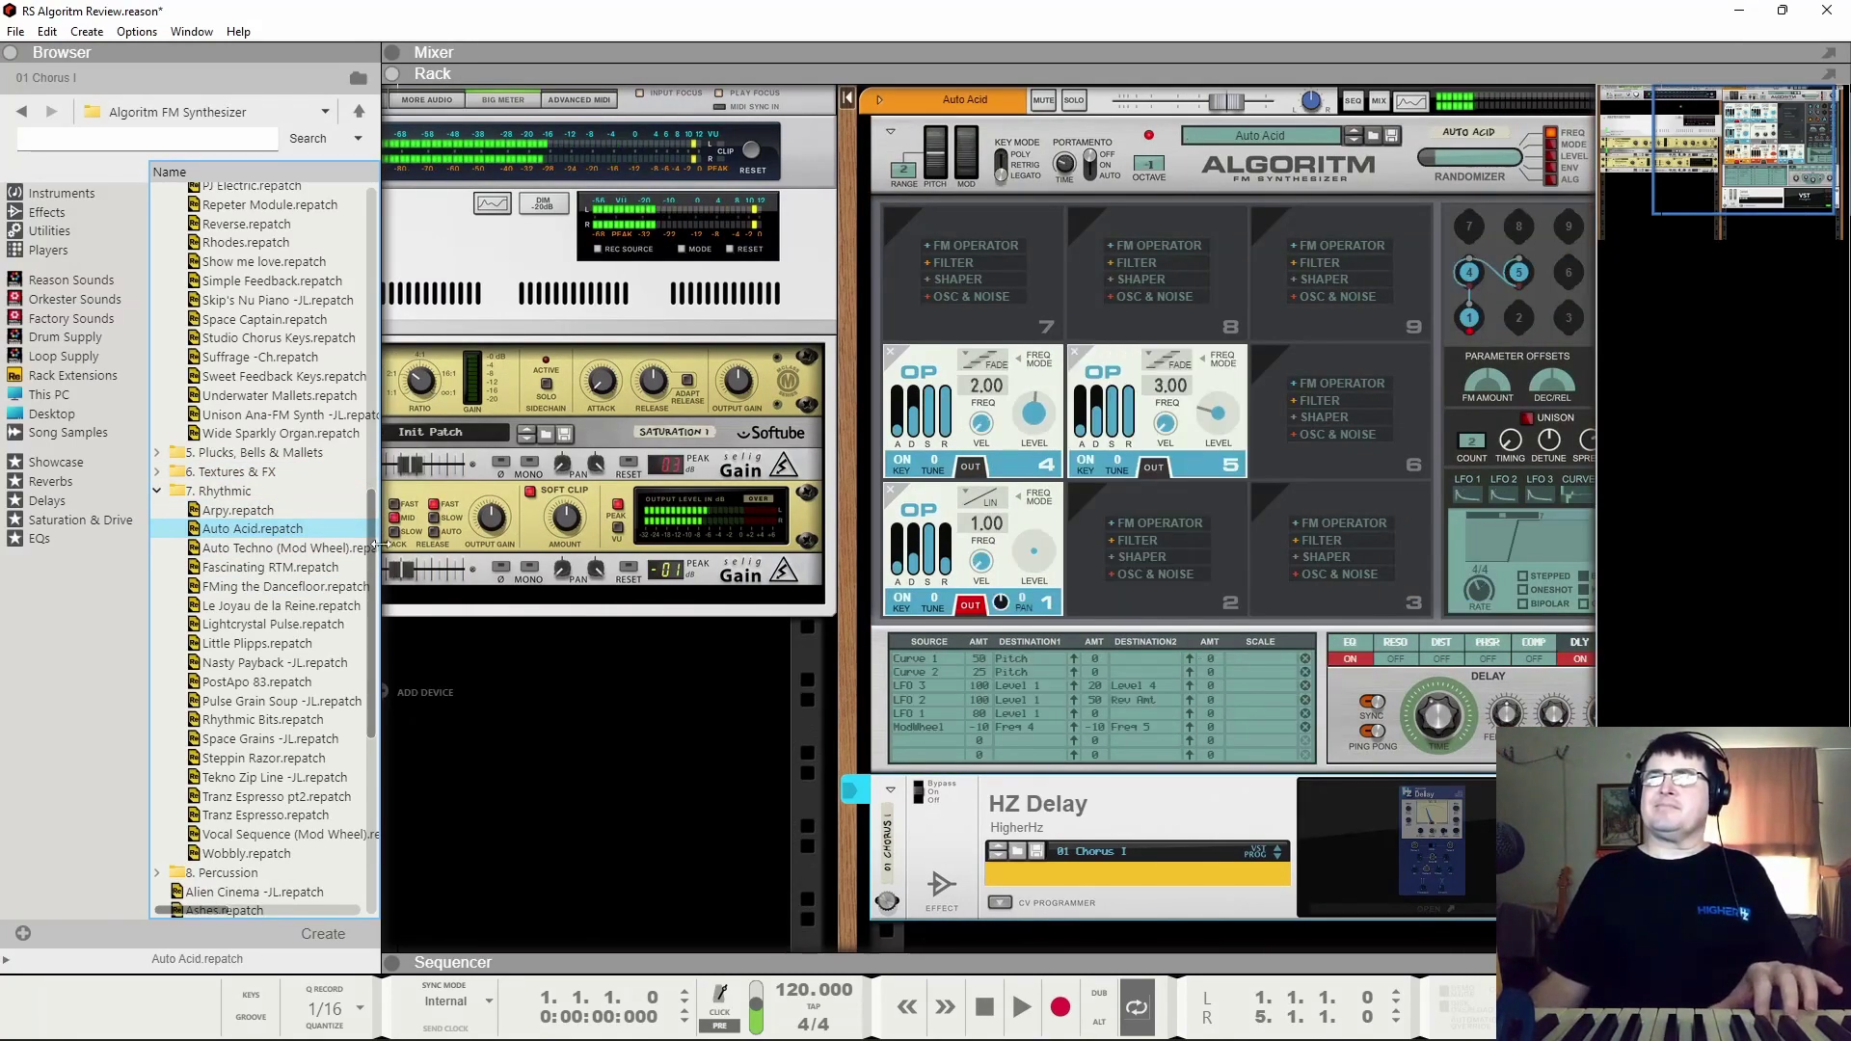
click(251, 569)
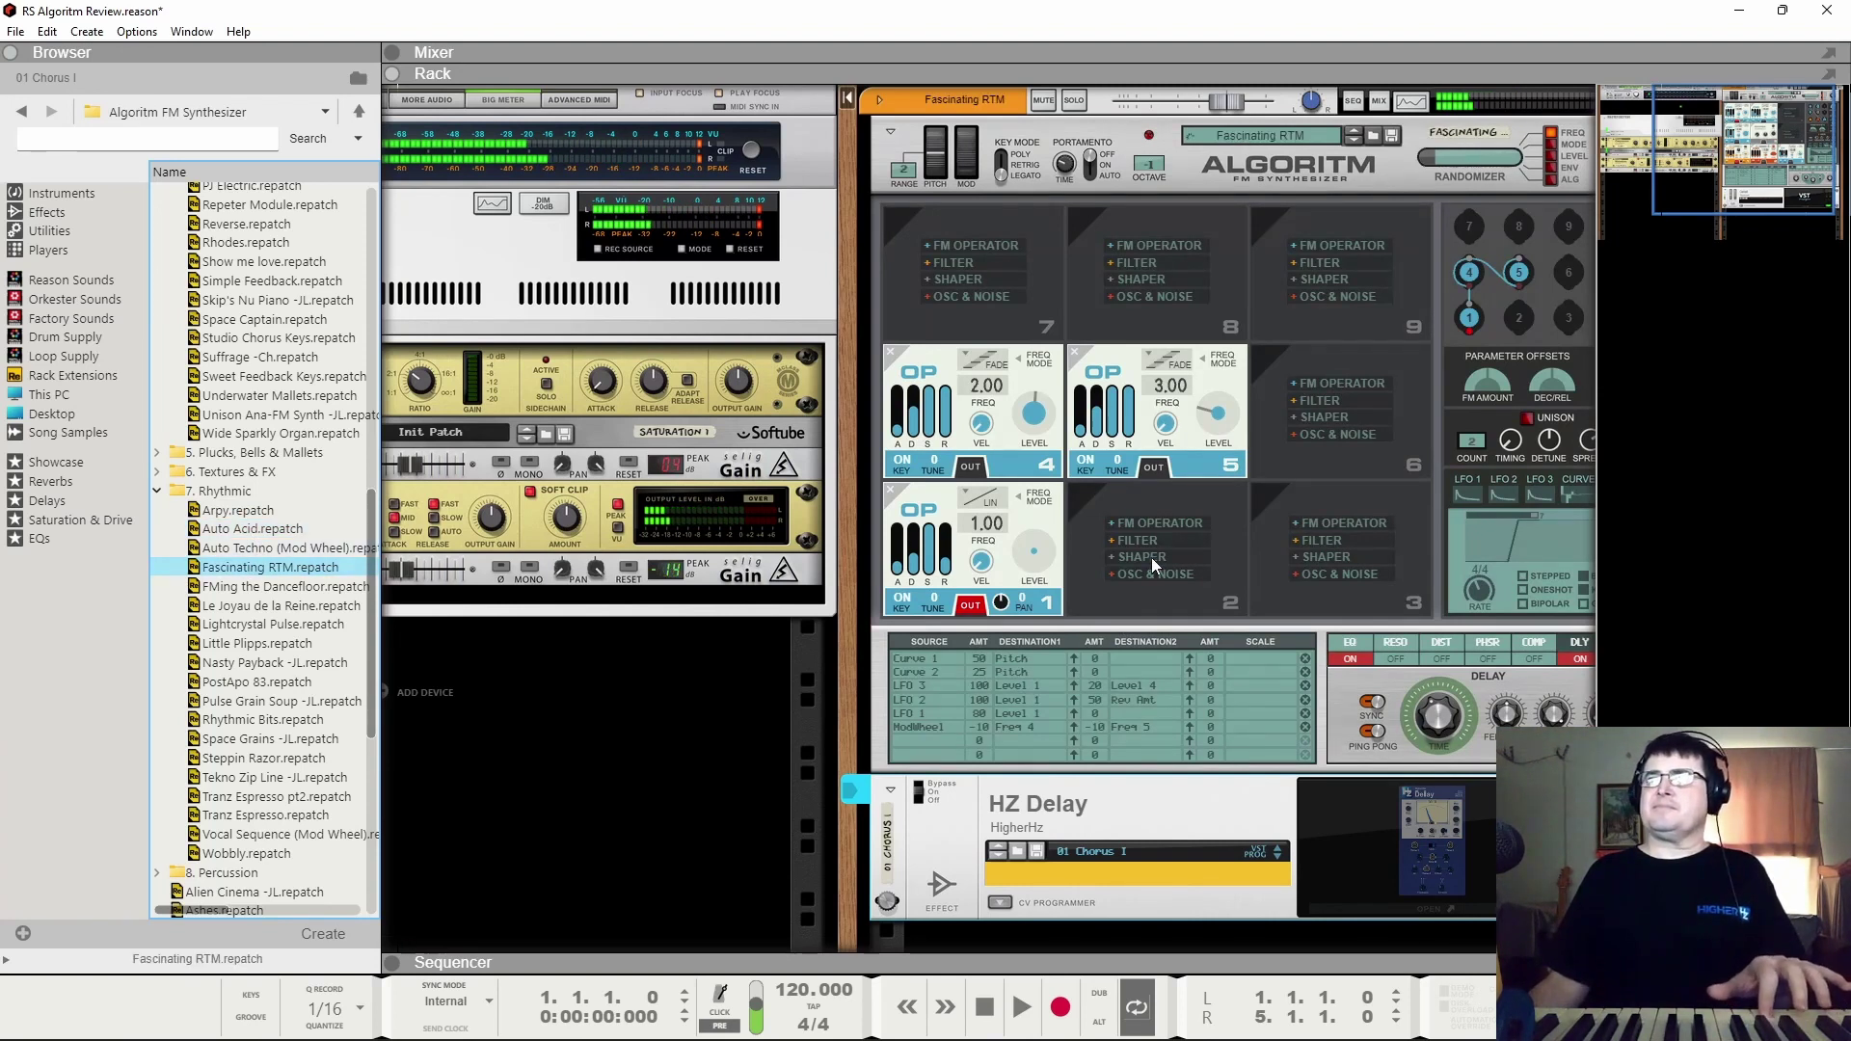
click(289, 625)
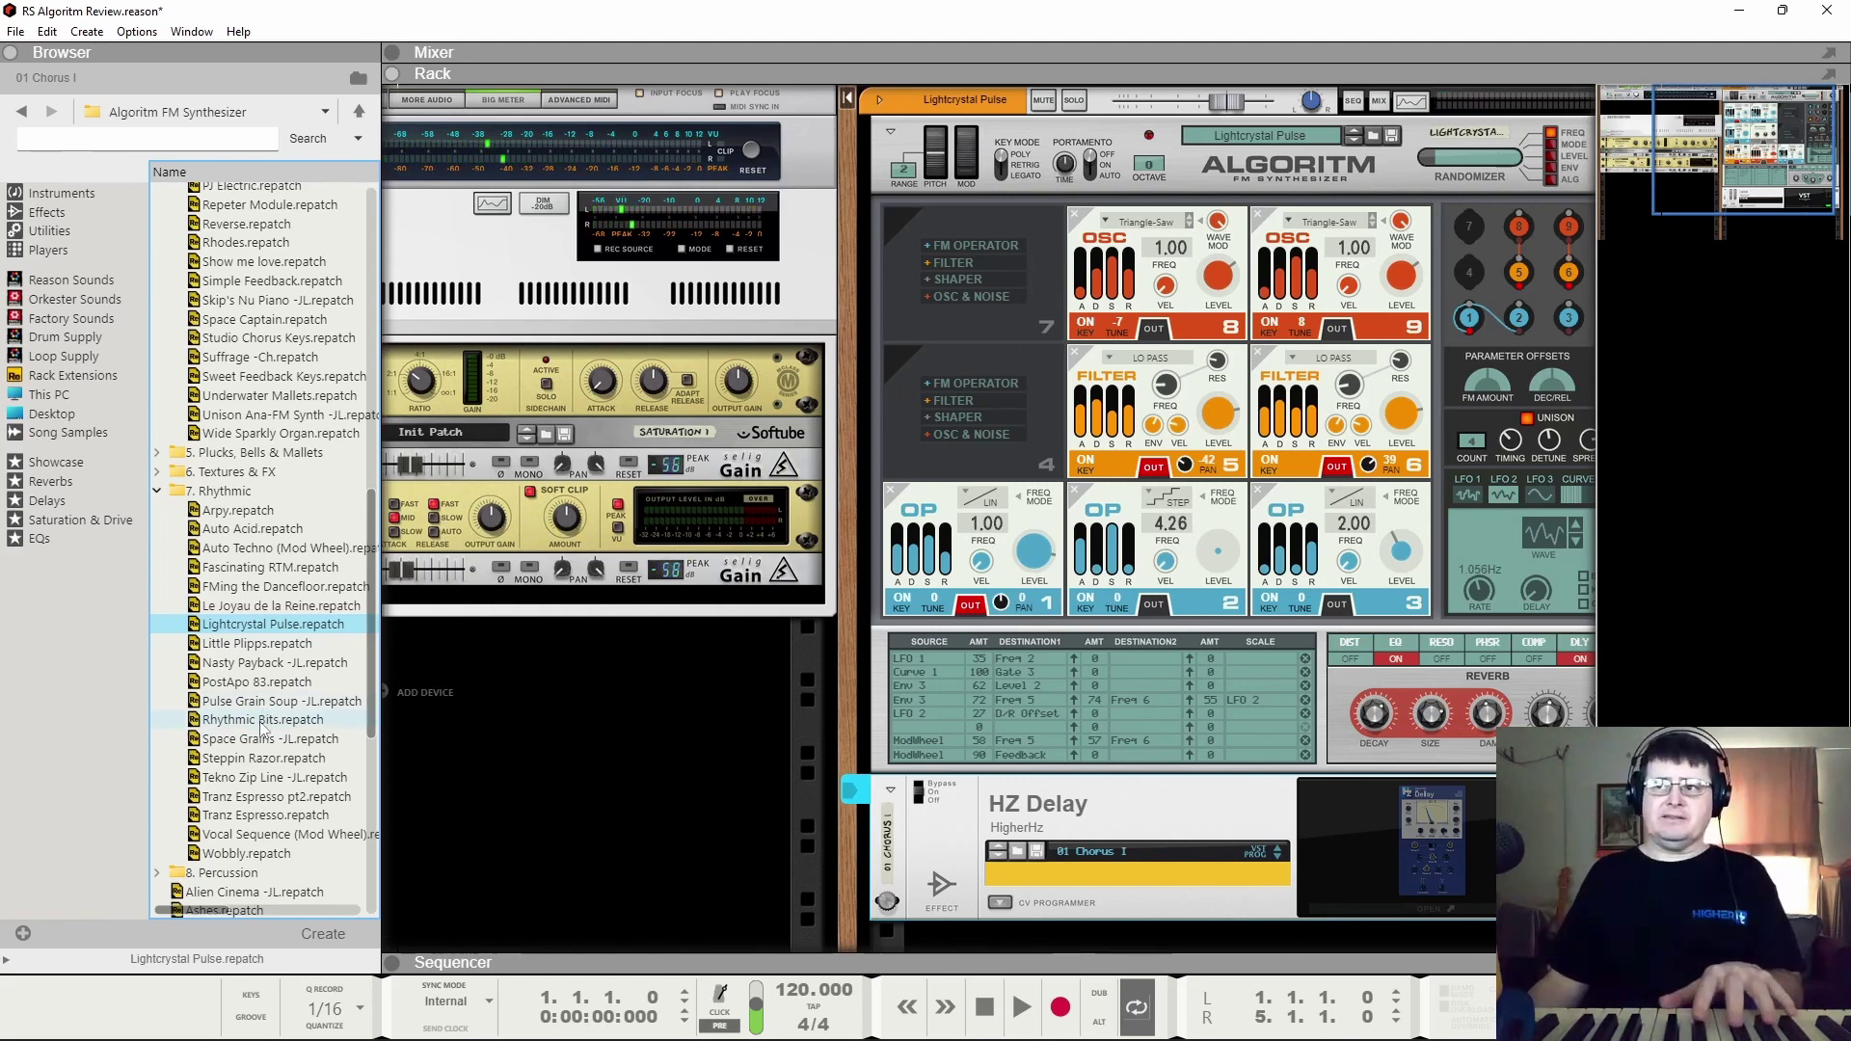
click(251, 815)
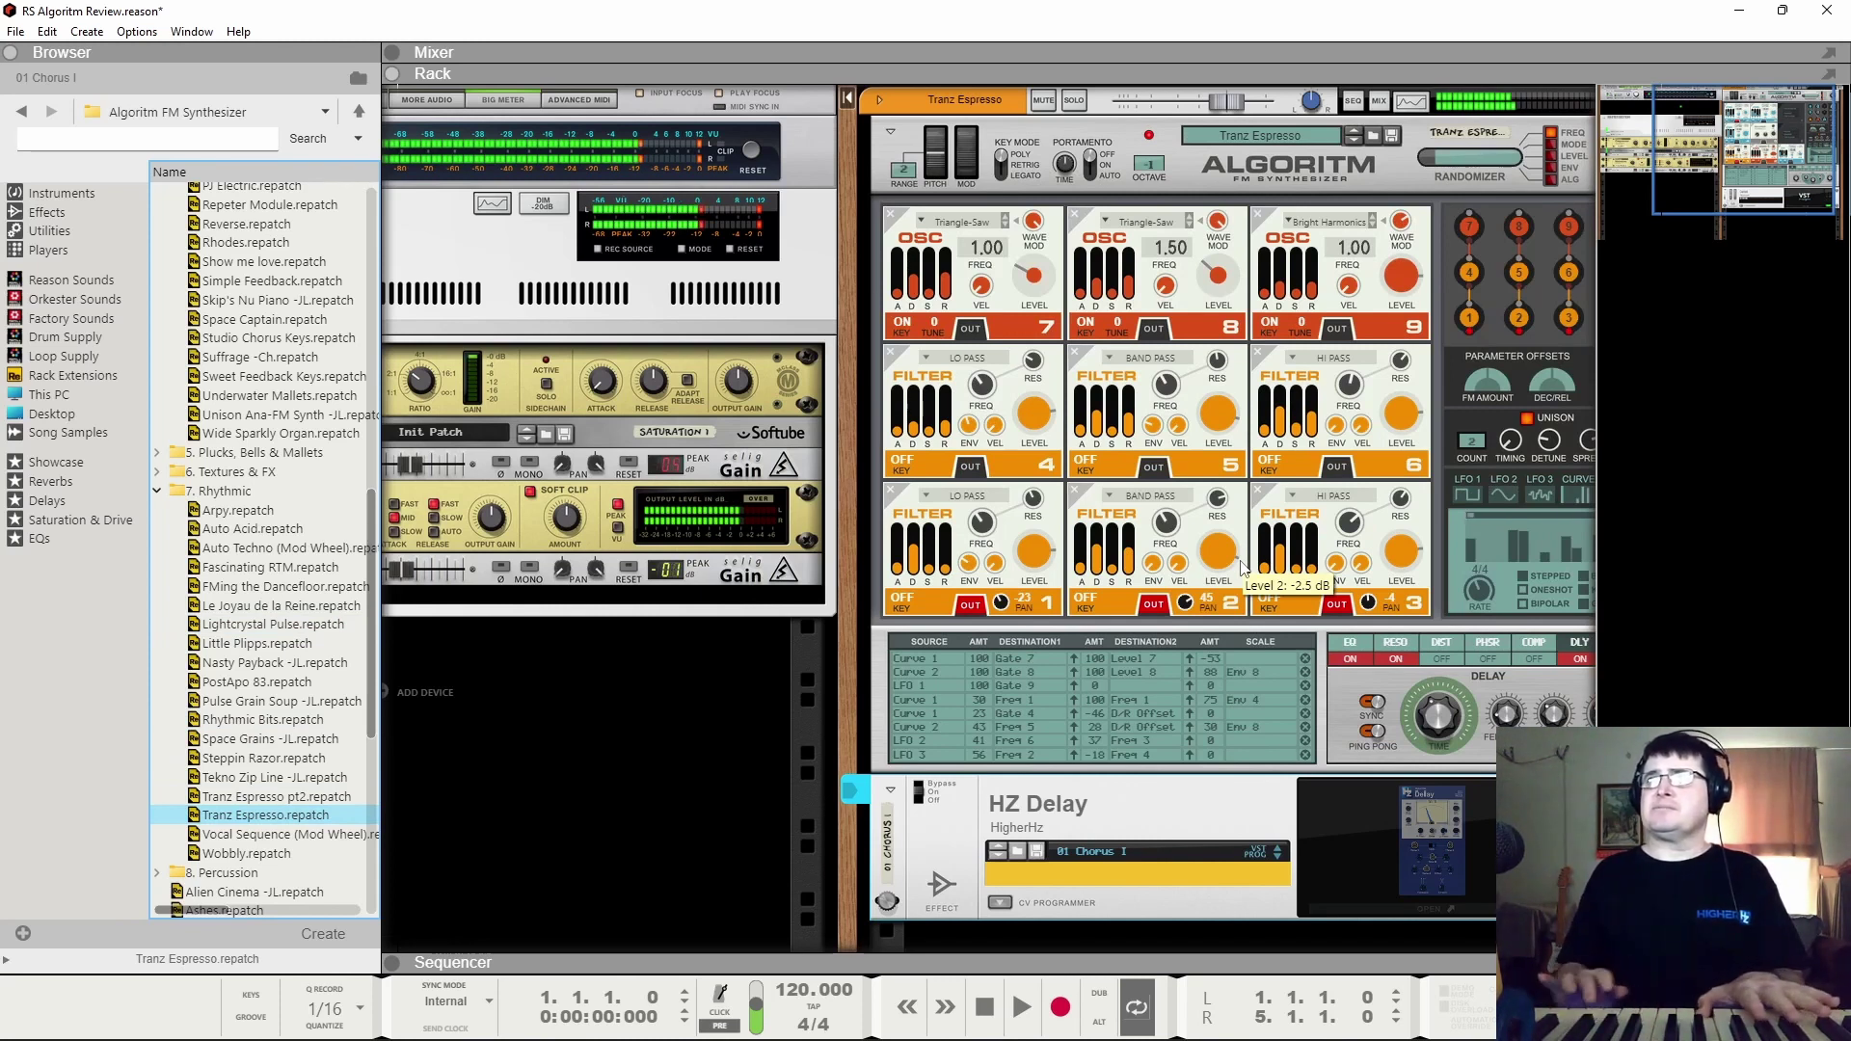
Step: Switch to the '8. Percussion' folder and audition Cave Drums, Claps and ClassicFM- LOG DRUM
click(158, 491)
click(157, 510)
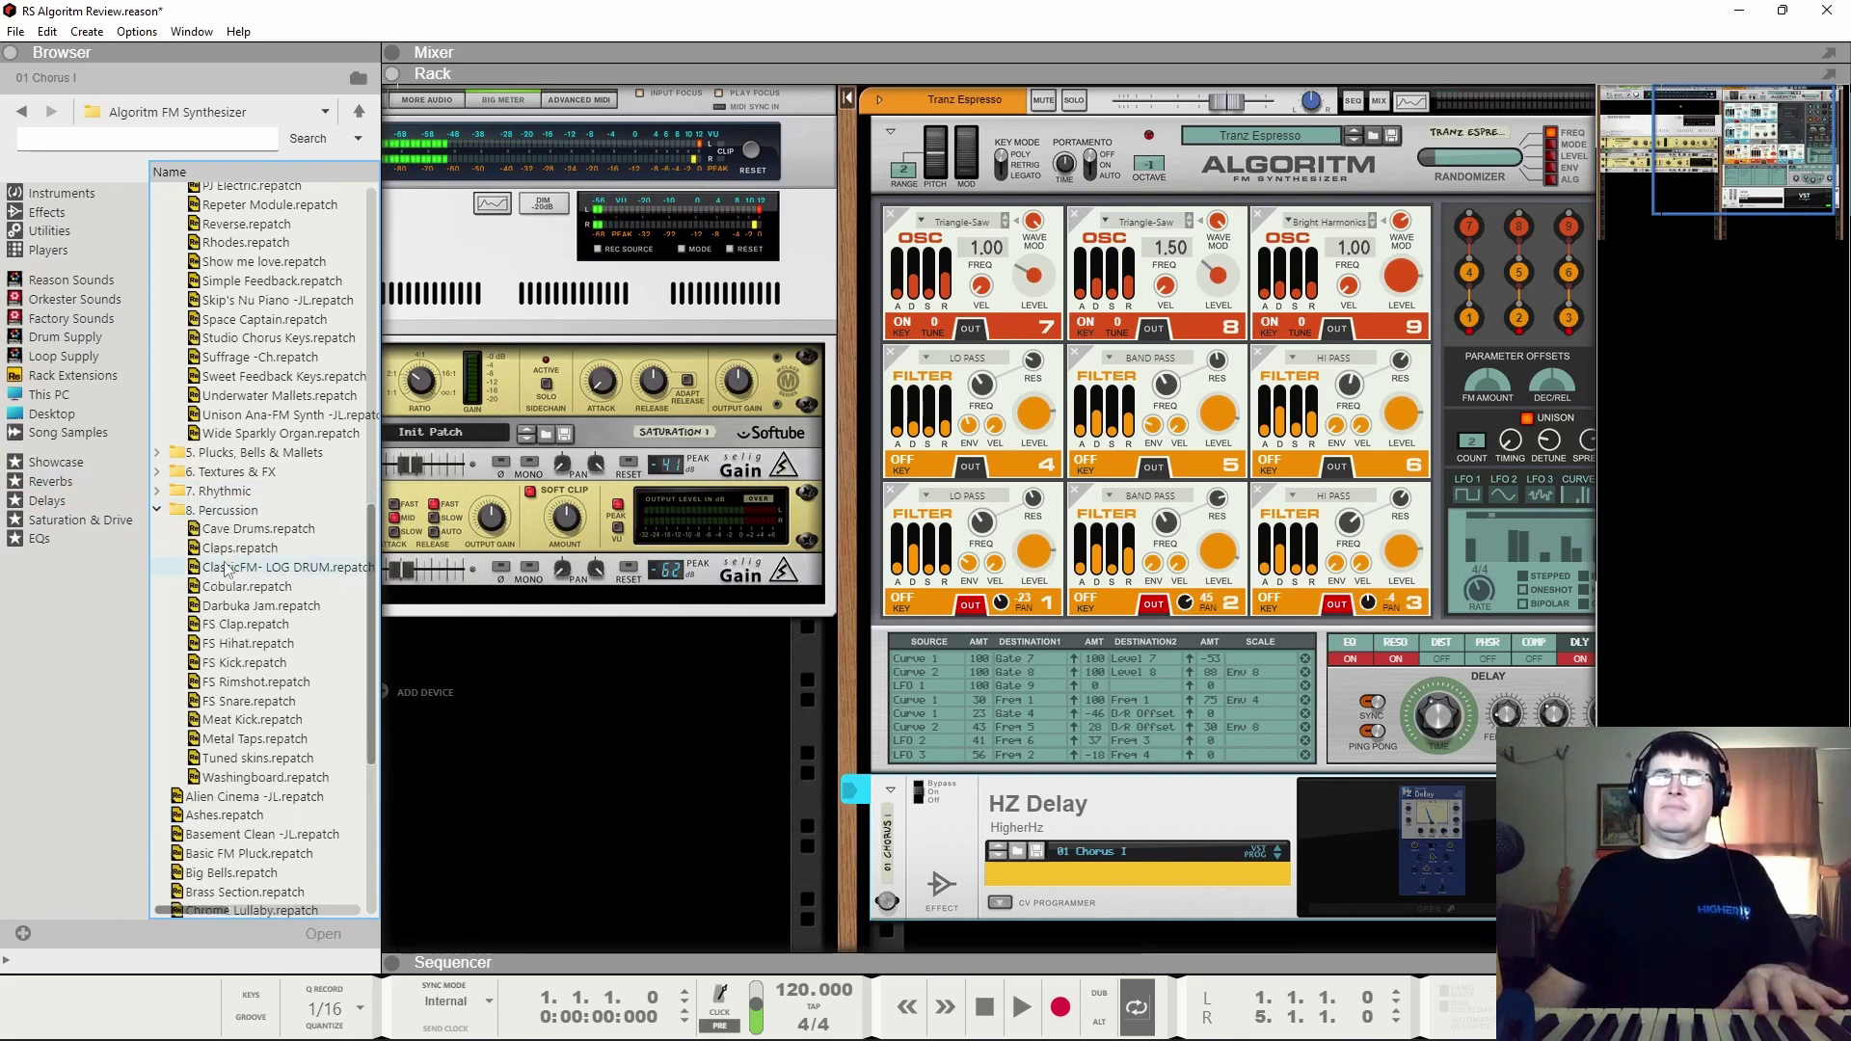
click(252, 531)
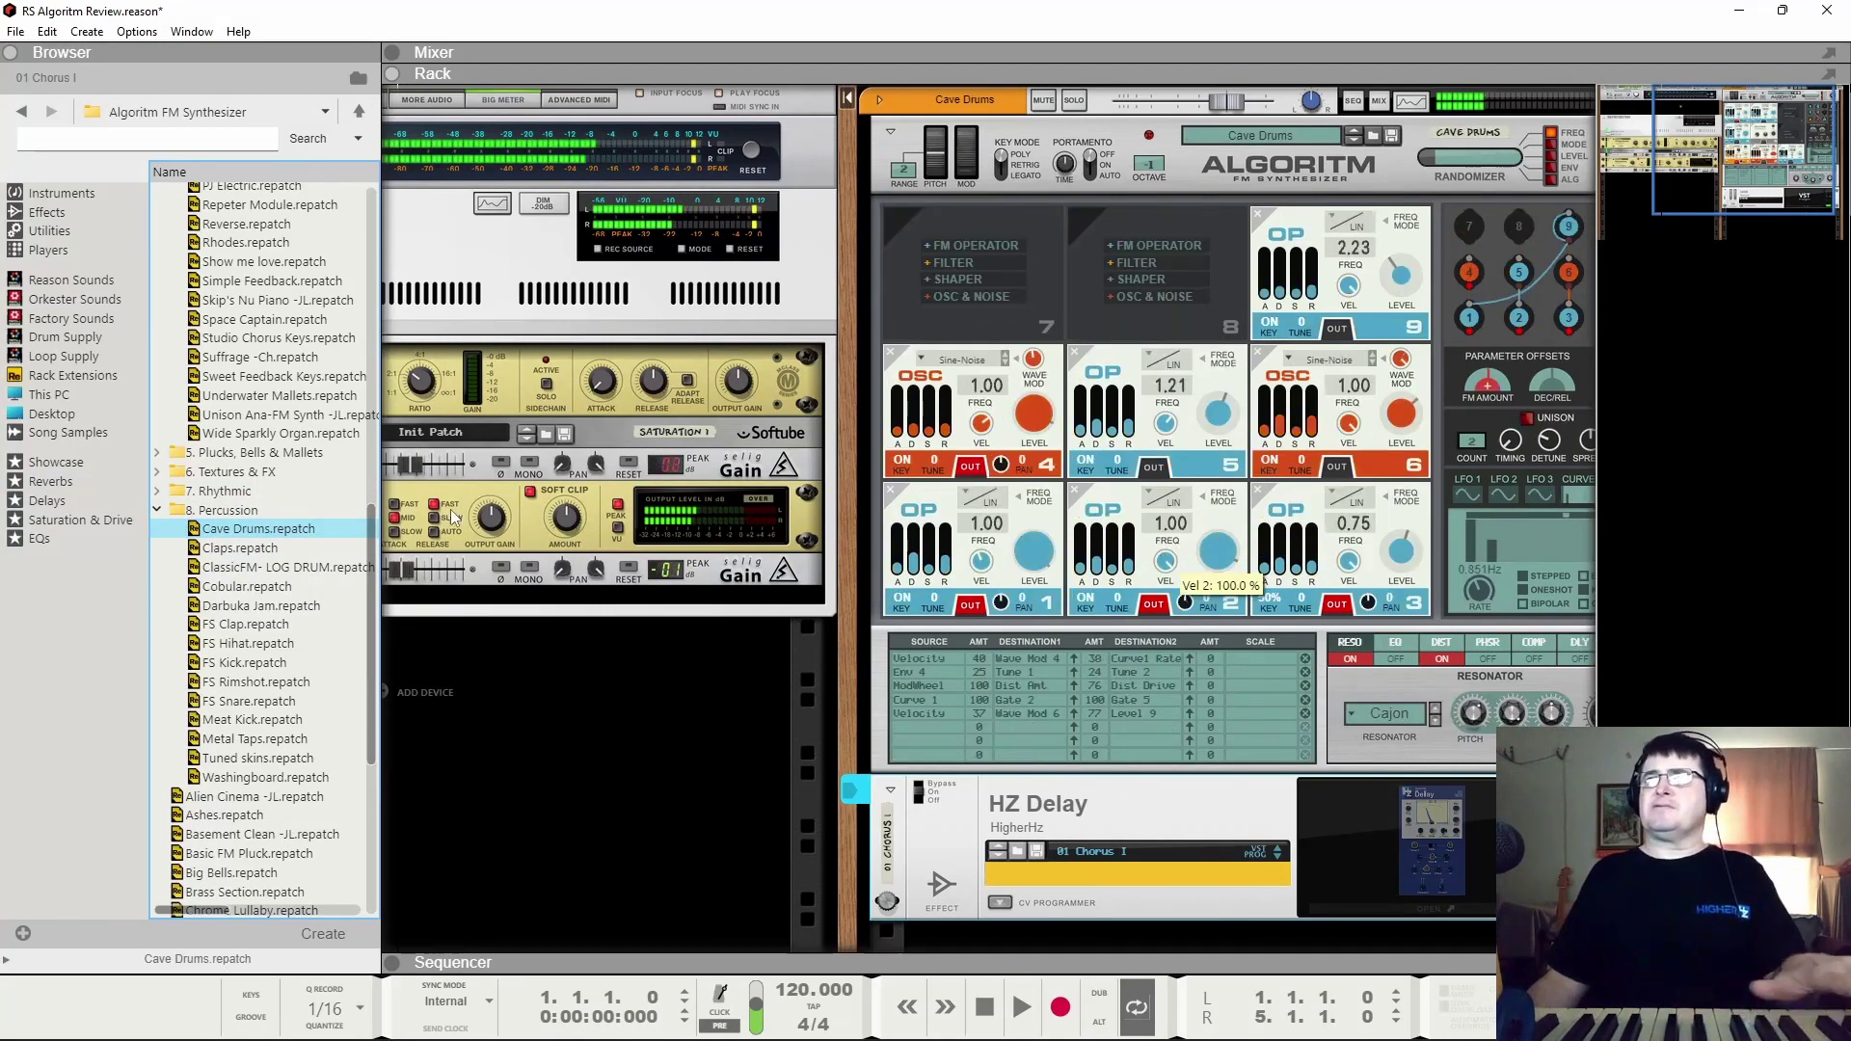
key(Down)
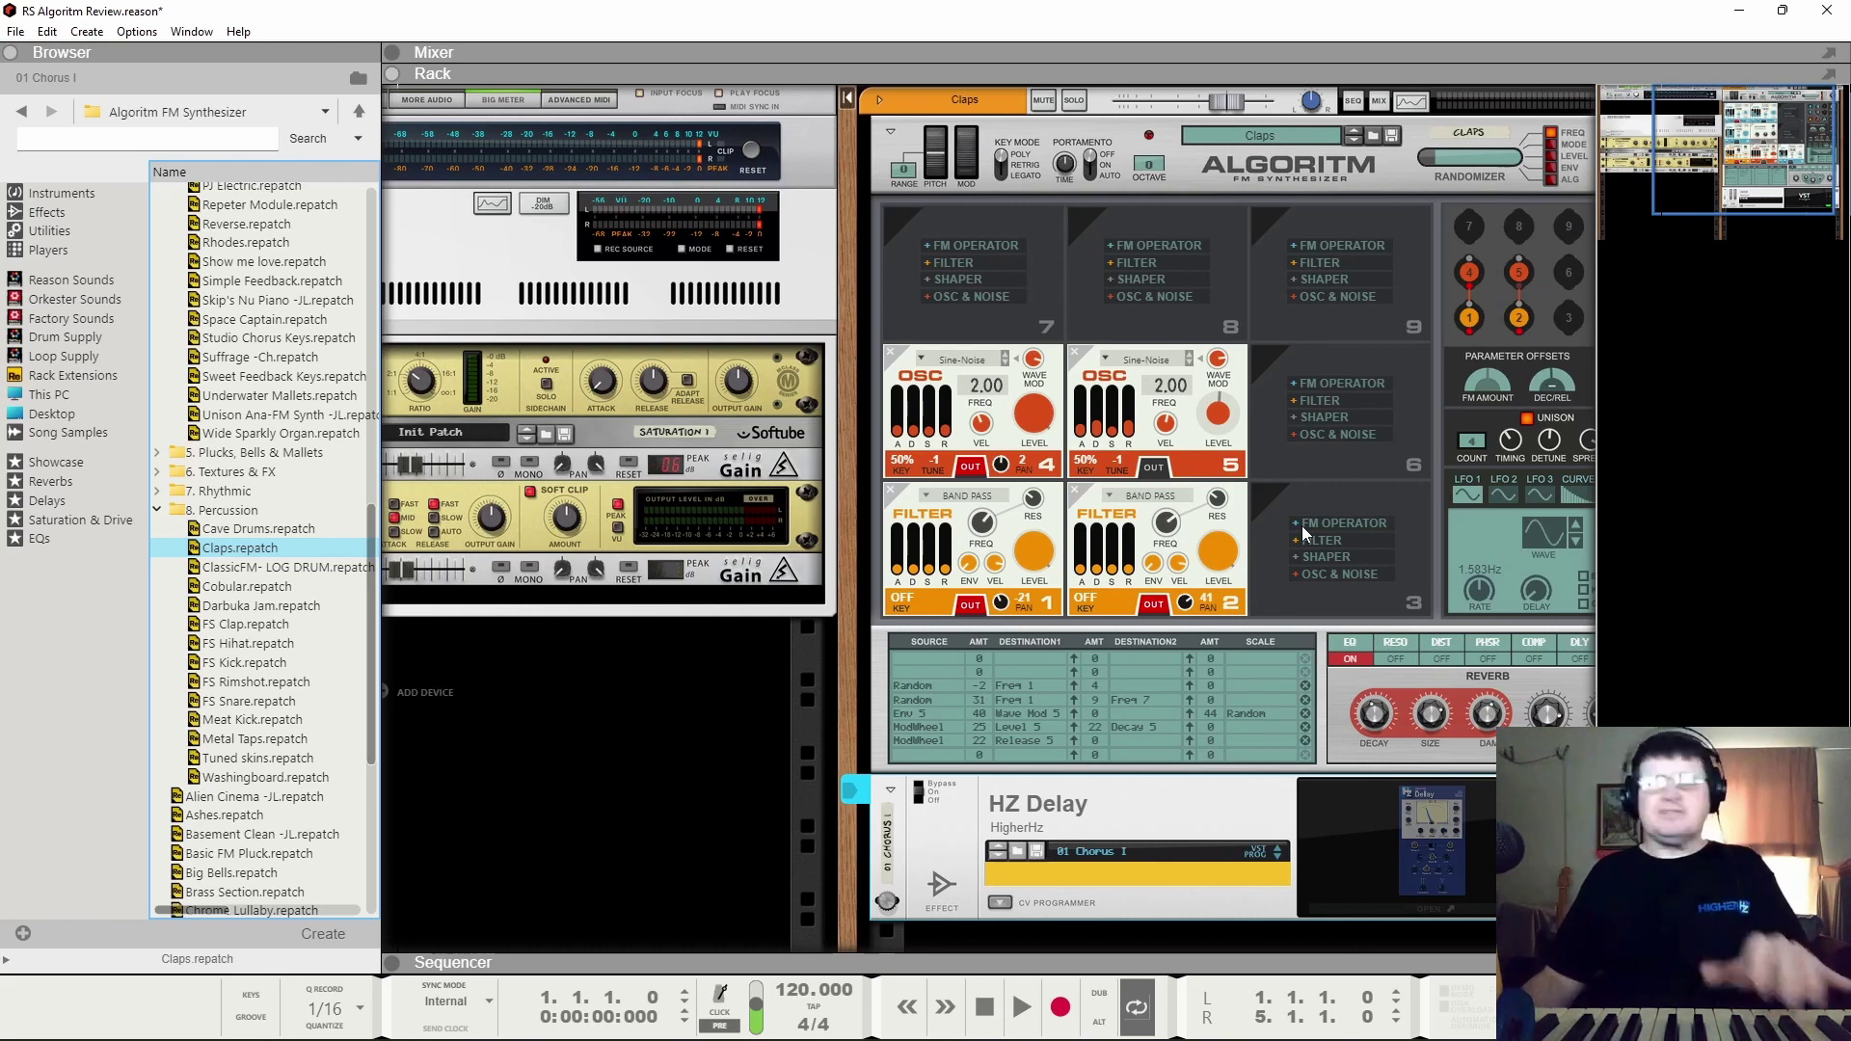
click(248, 568)
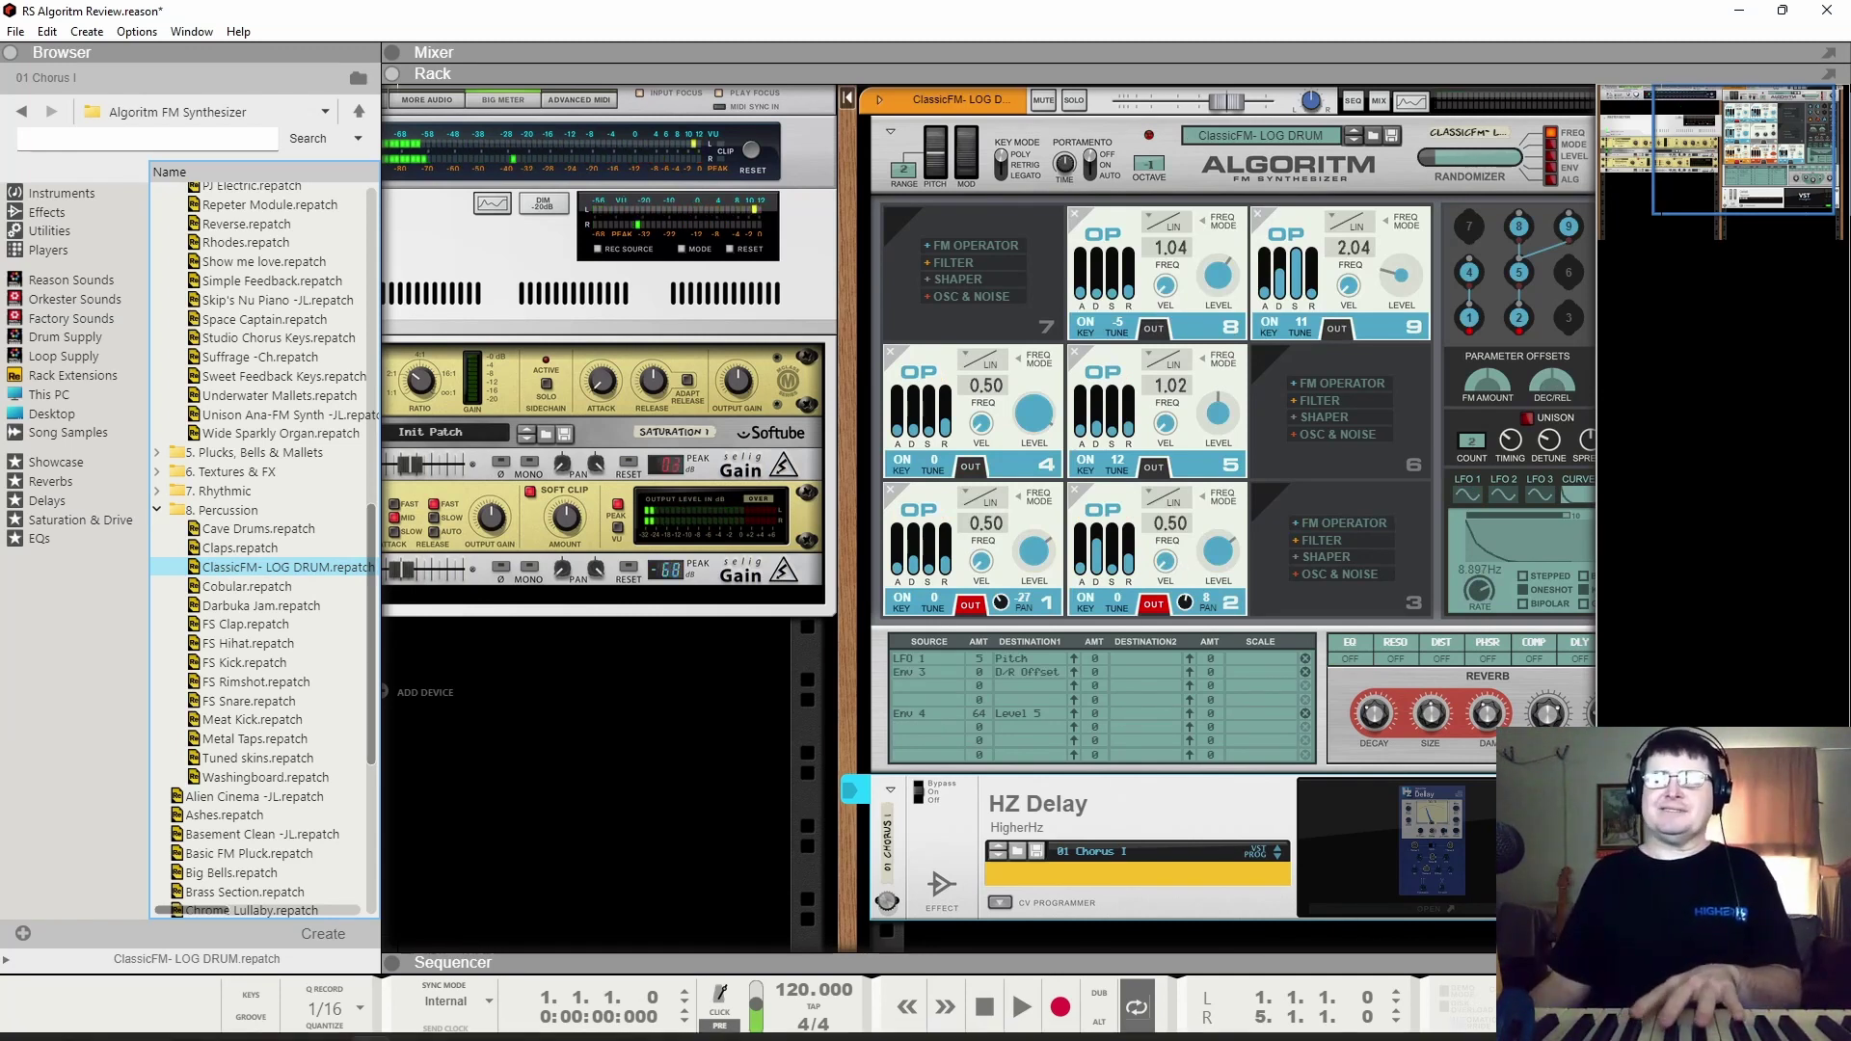
Step: Try Meat Kick and Metal Taps, then drag Washingboard onto Algoritm and collapse the folder
click(252, 721)
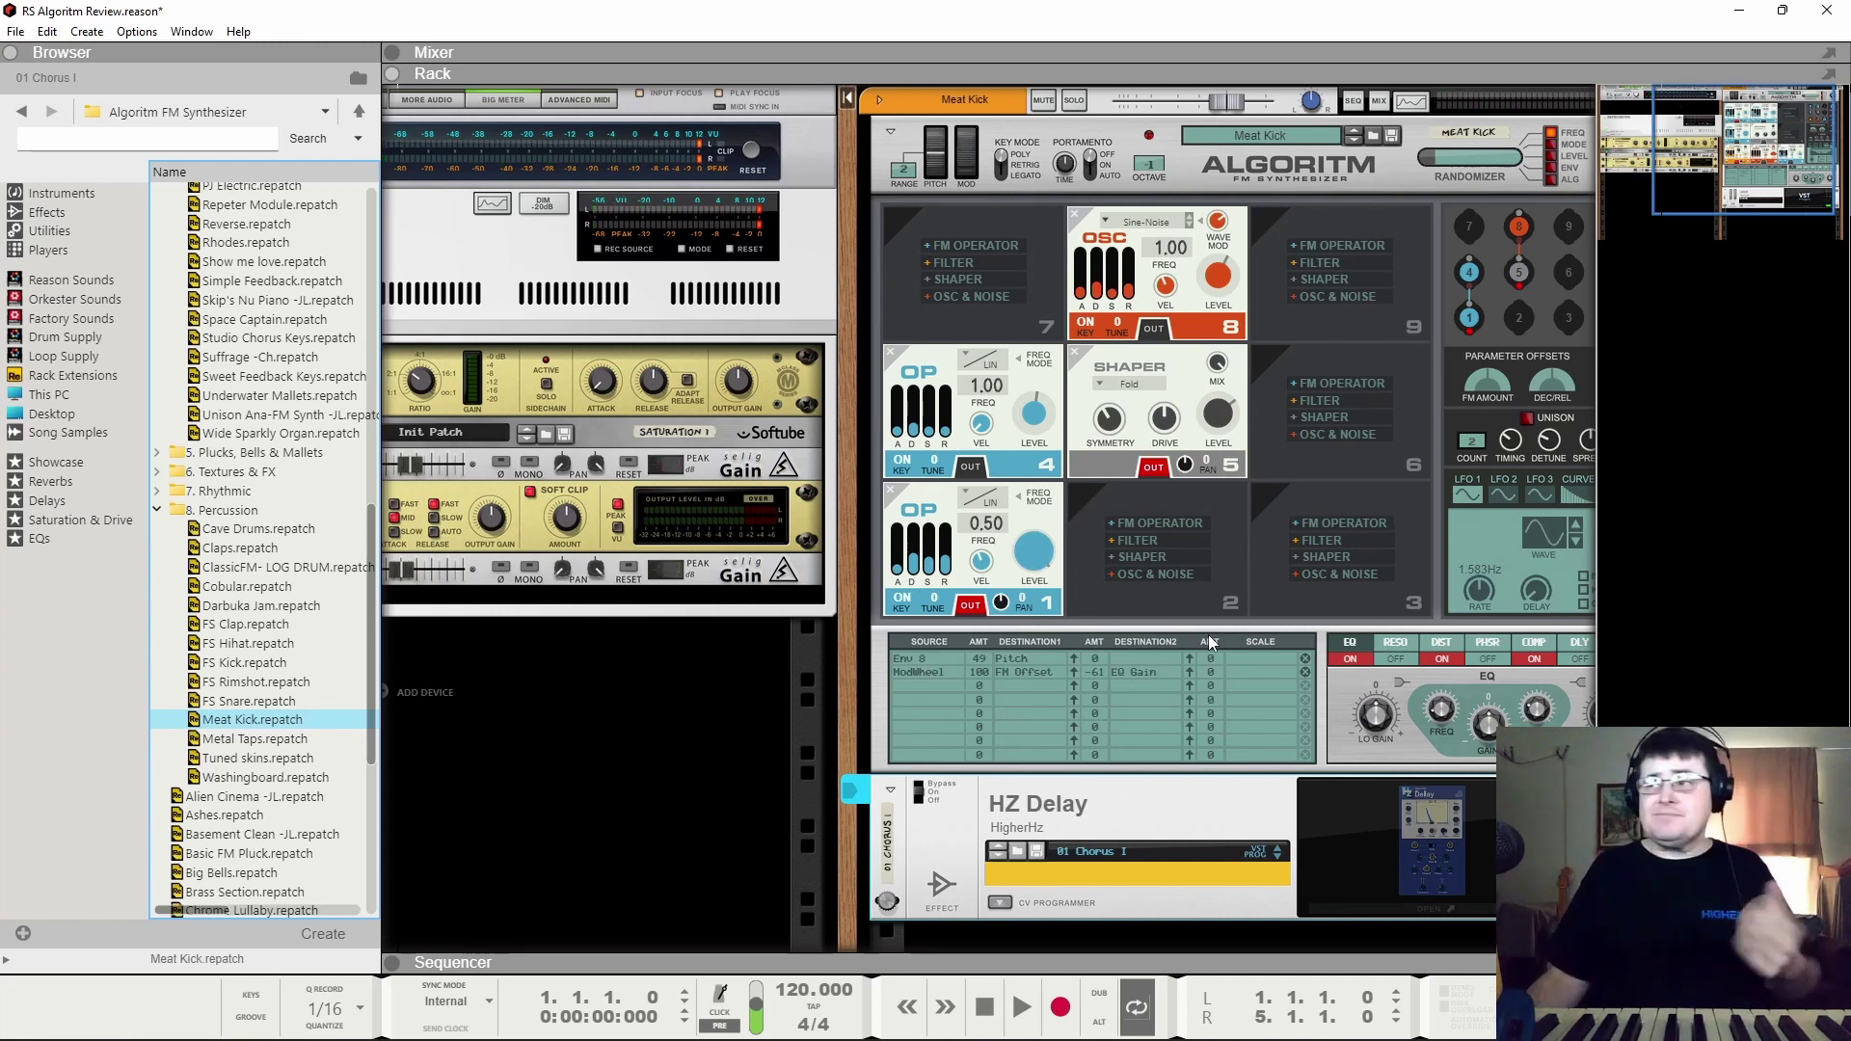
click(257, 740)
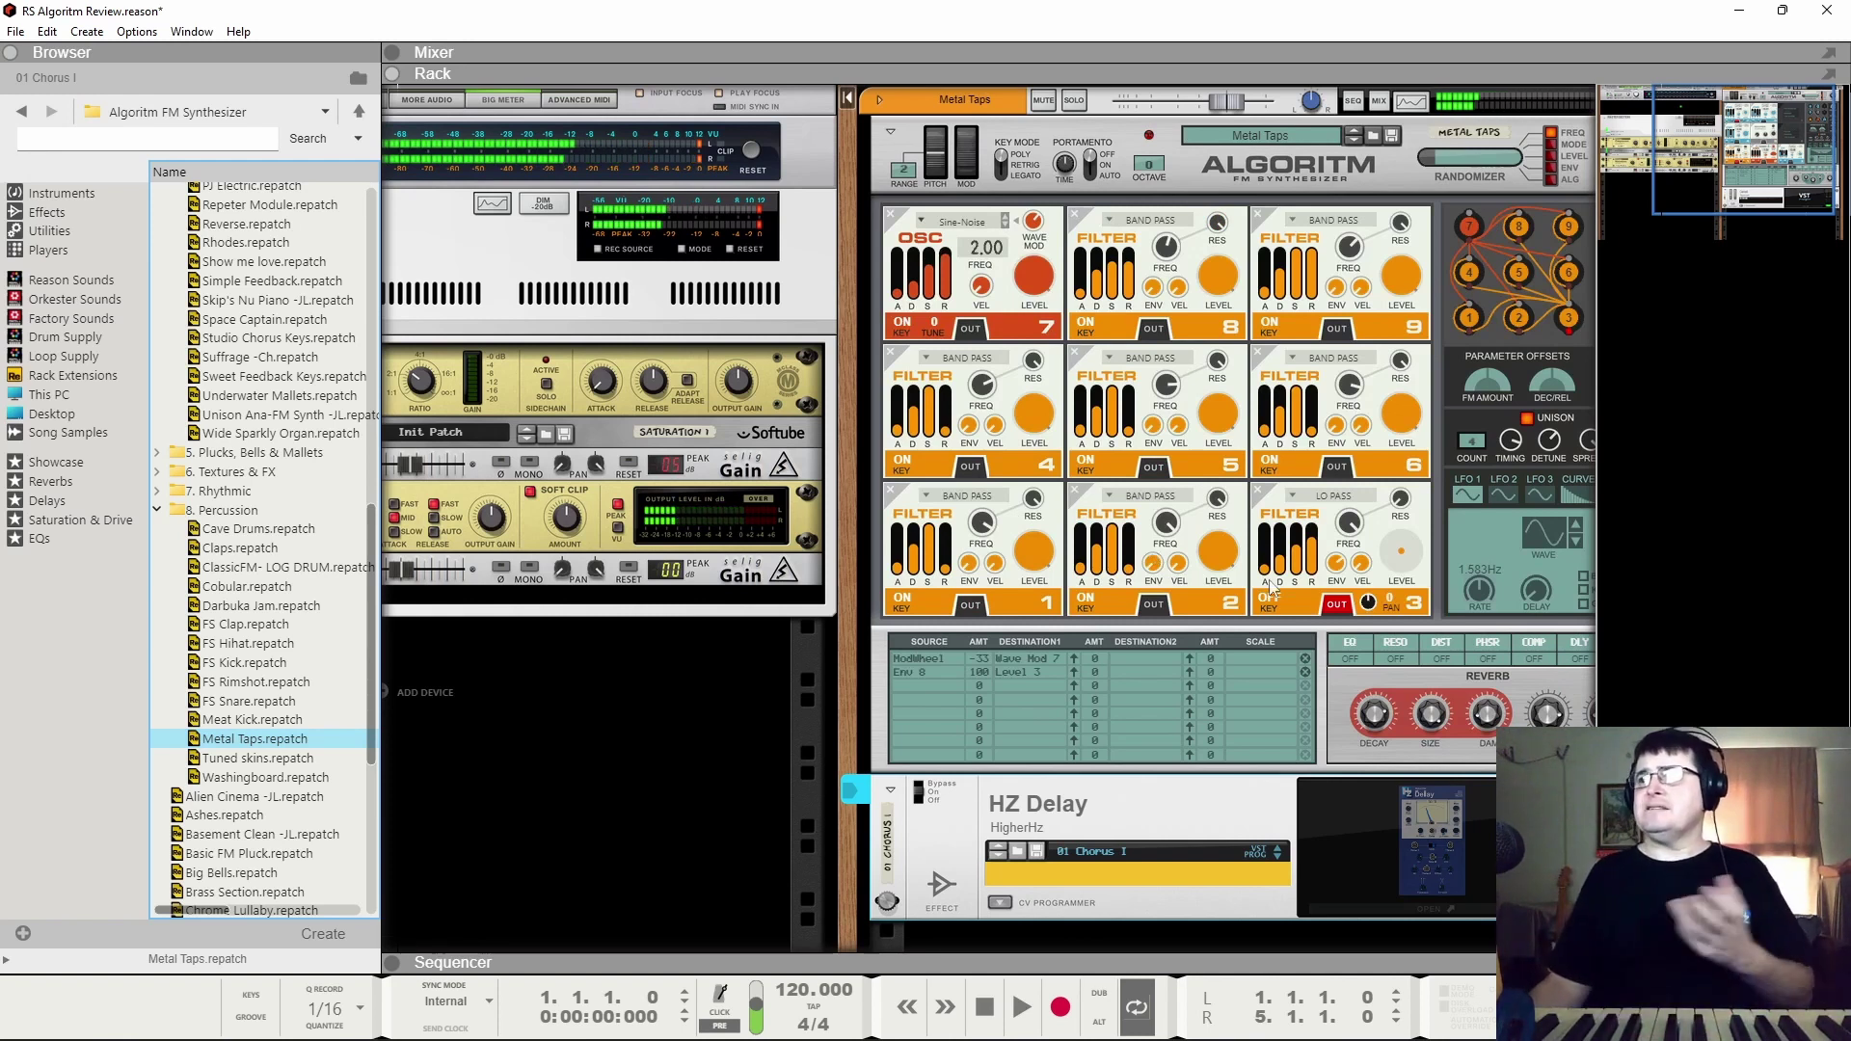
drag(272, 783, 1001, 582)
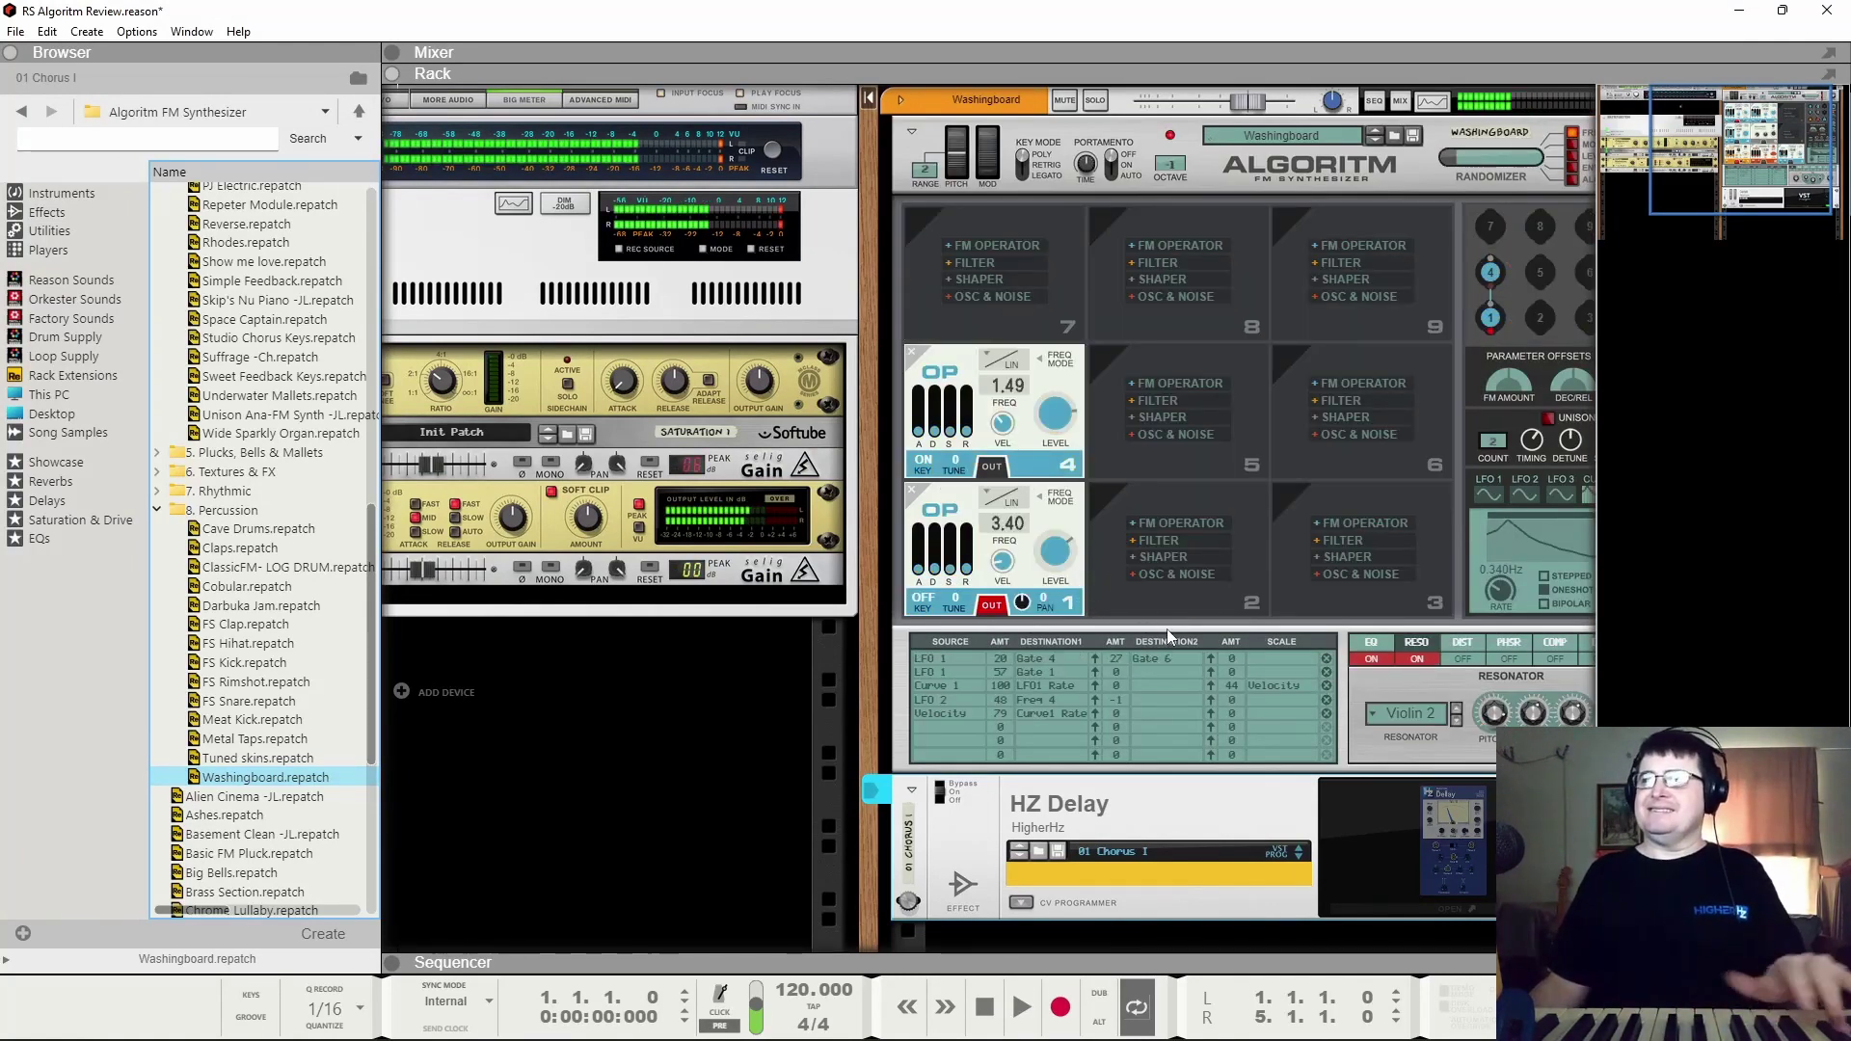
click(157, 510)
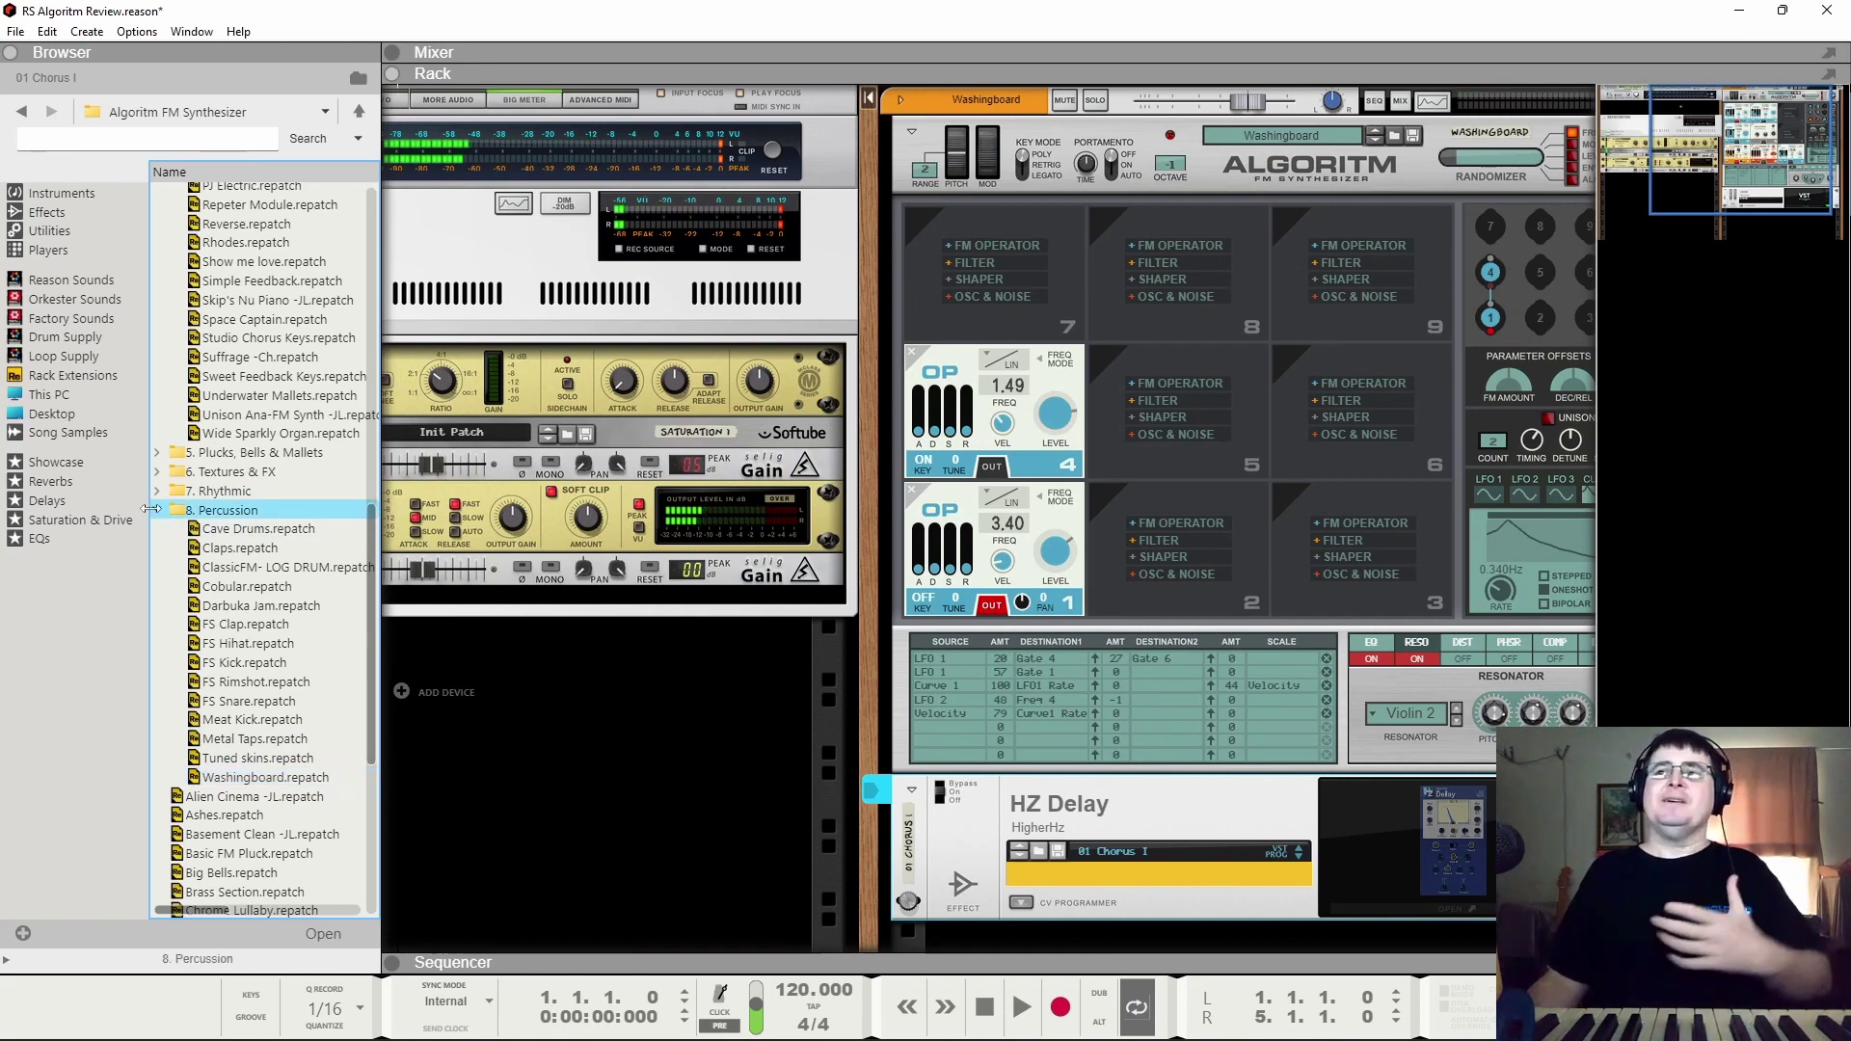
Step: Collapse the Browser panel so the Rack widens to the full Algoritm panel
click(11, 53)
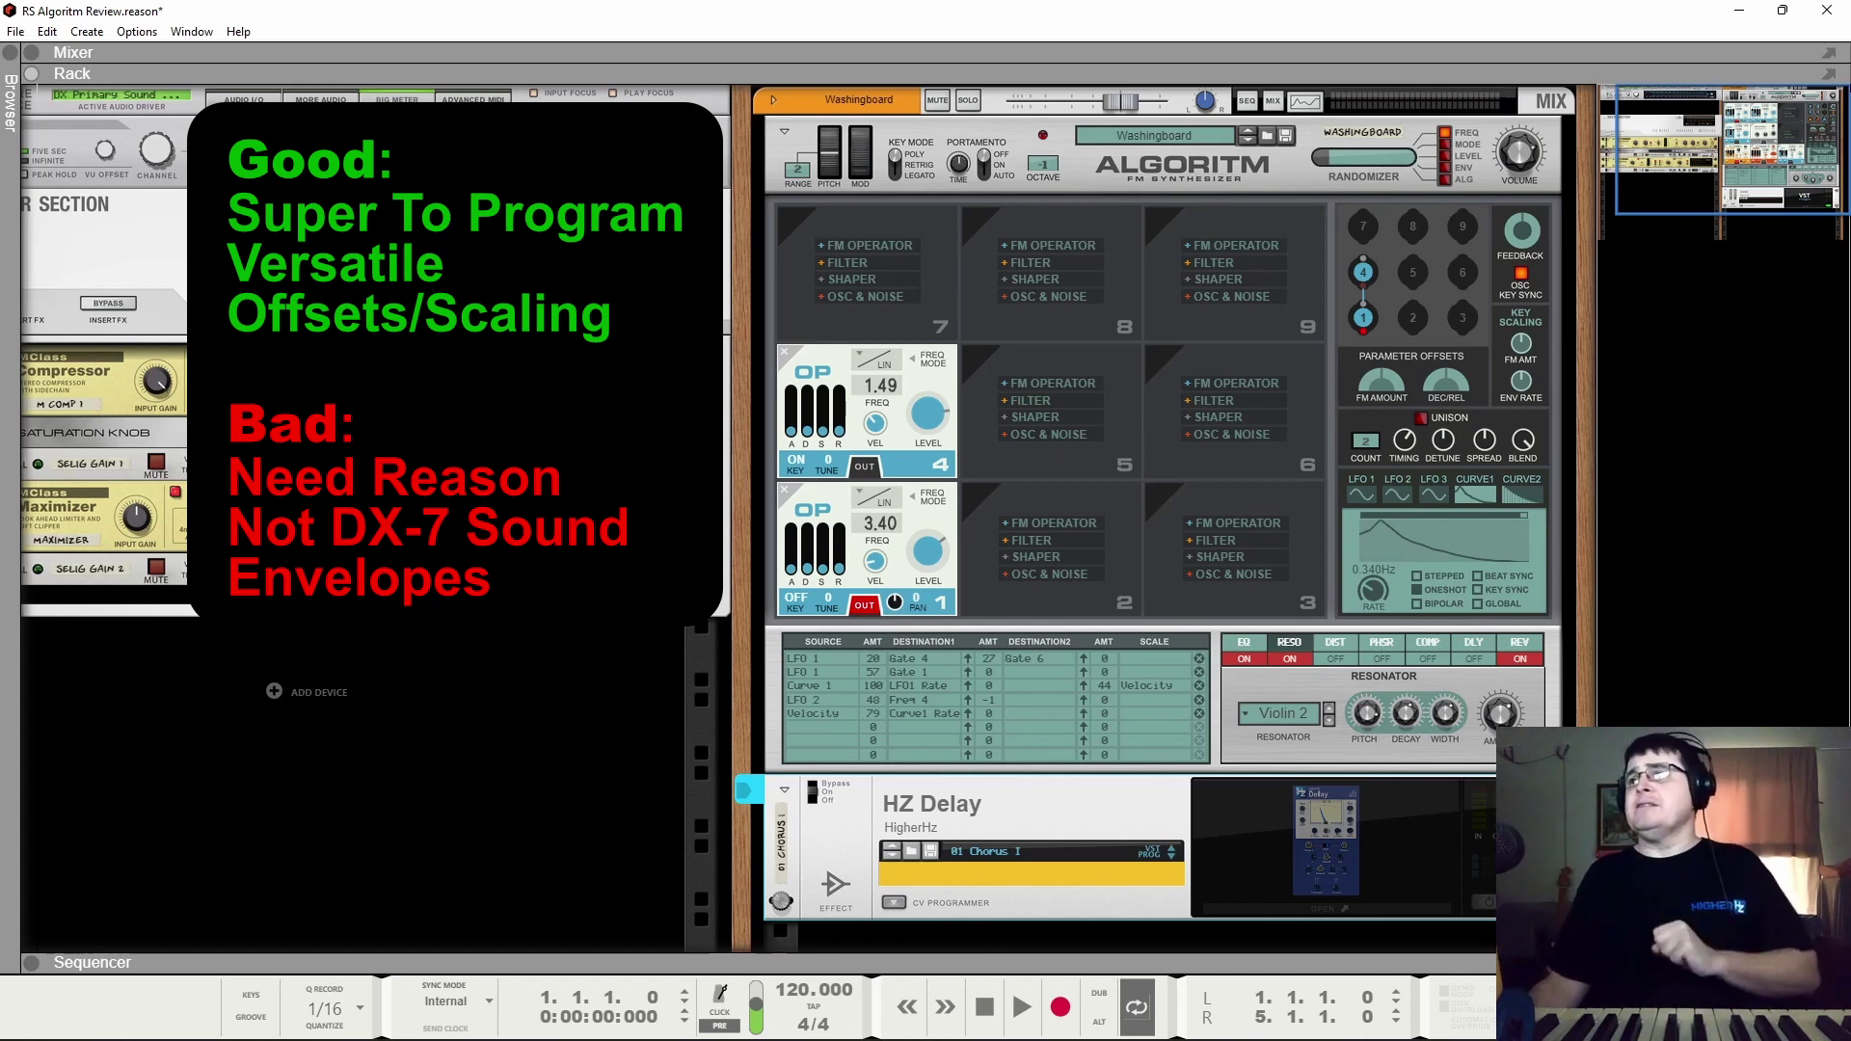
click(1053, 523)
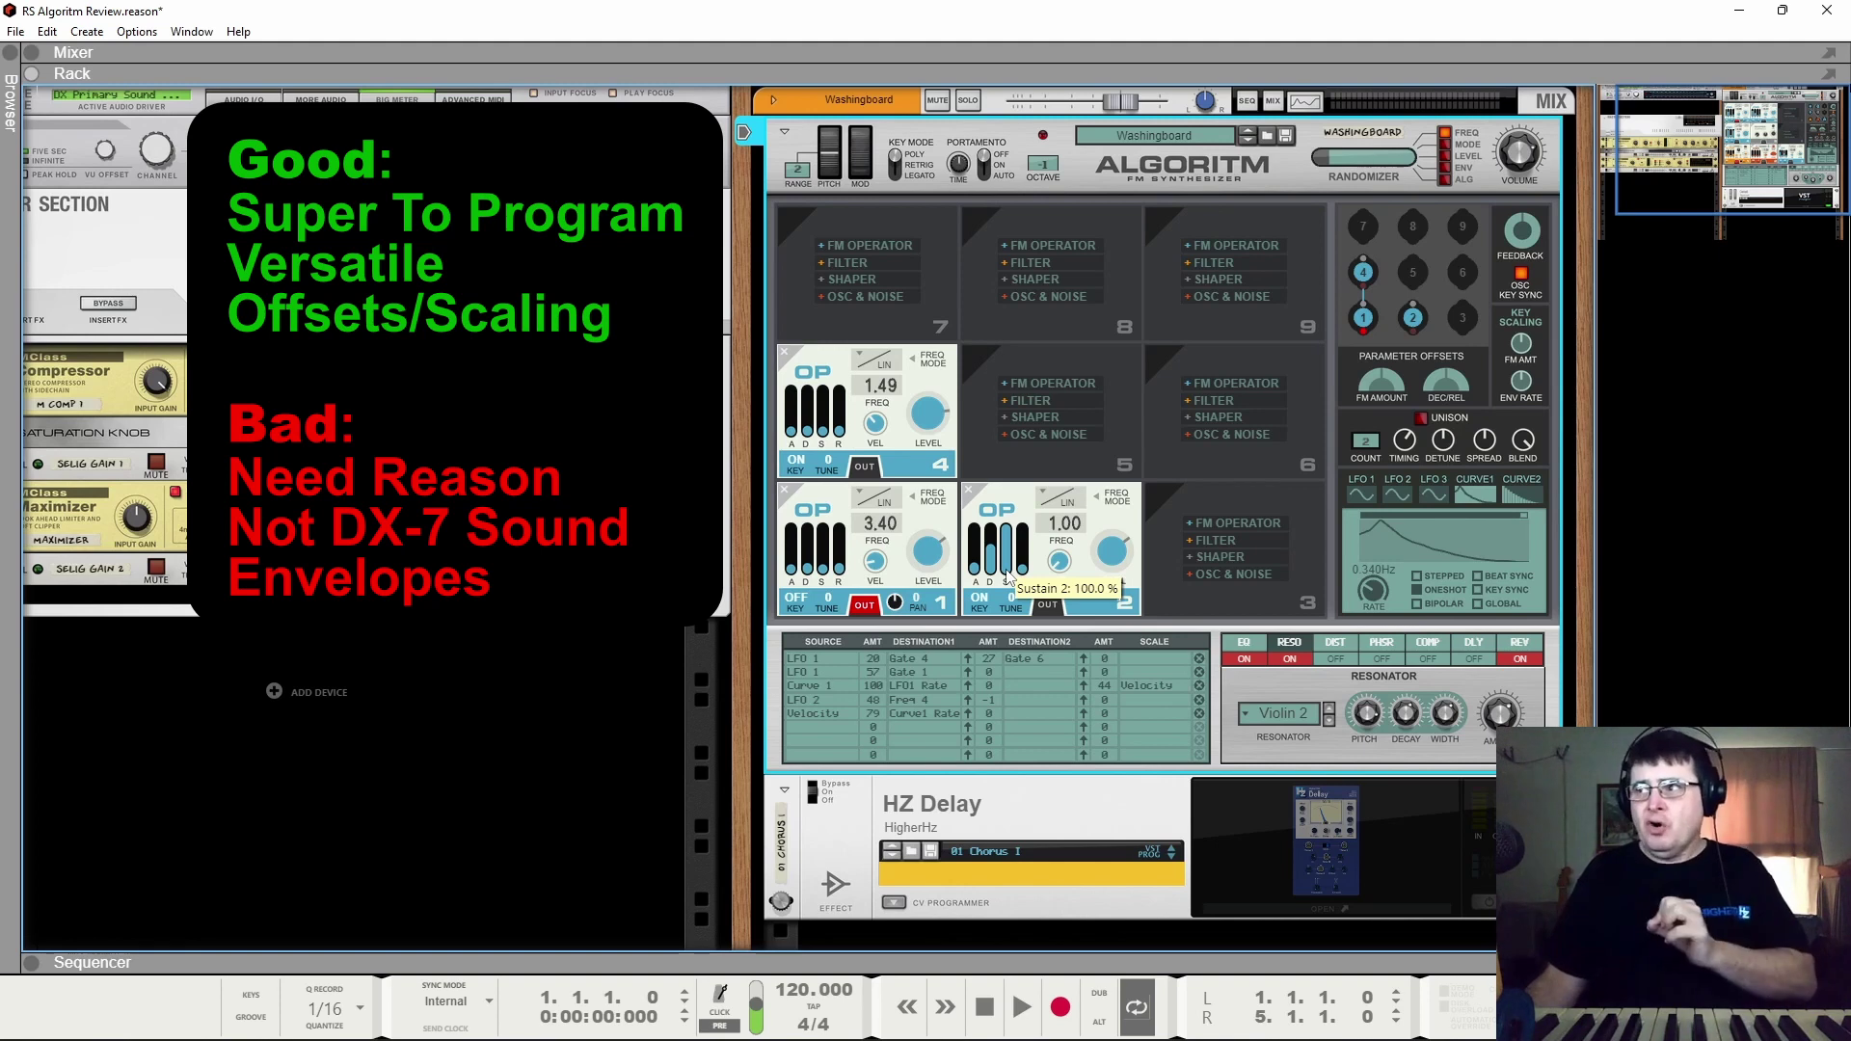
drag(1007, 577, 1022, 762)
drag(995, 560, 1003, 558)
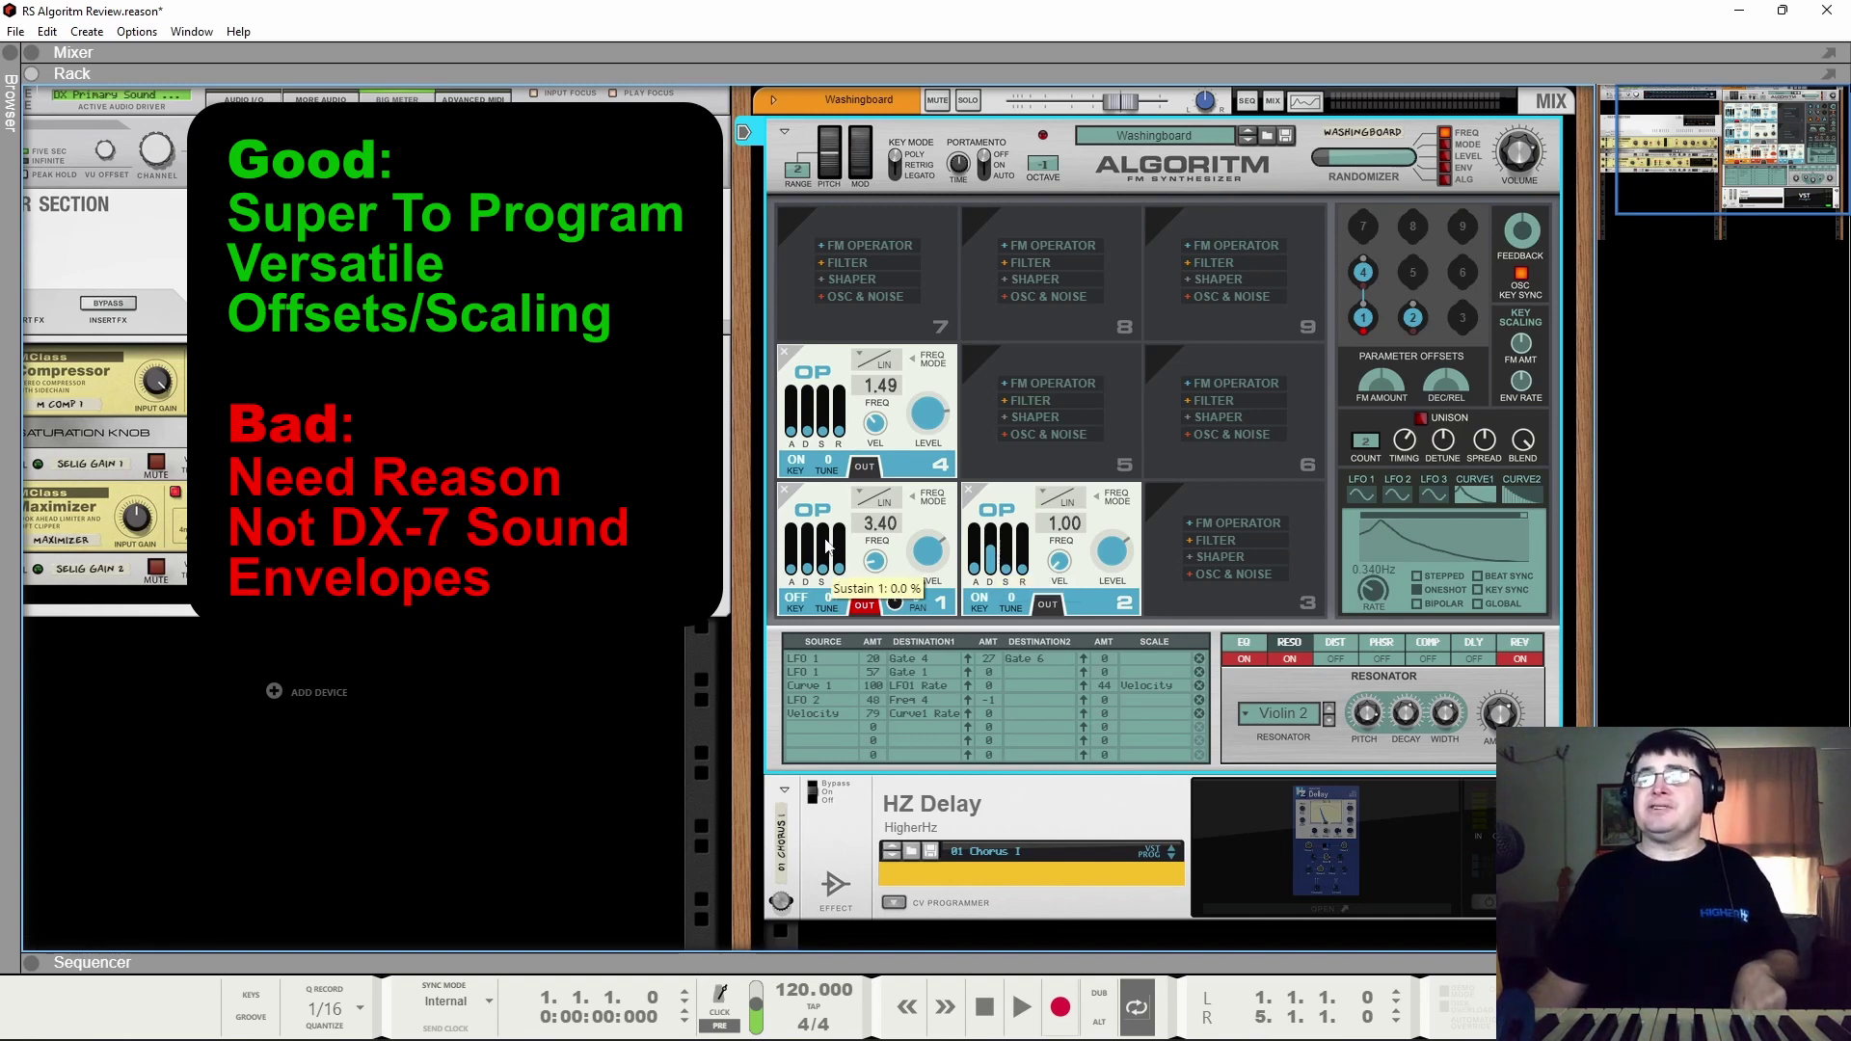
mouse_move(812, 575)
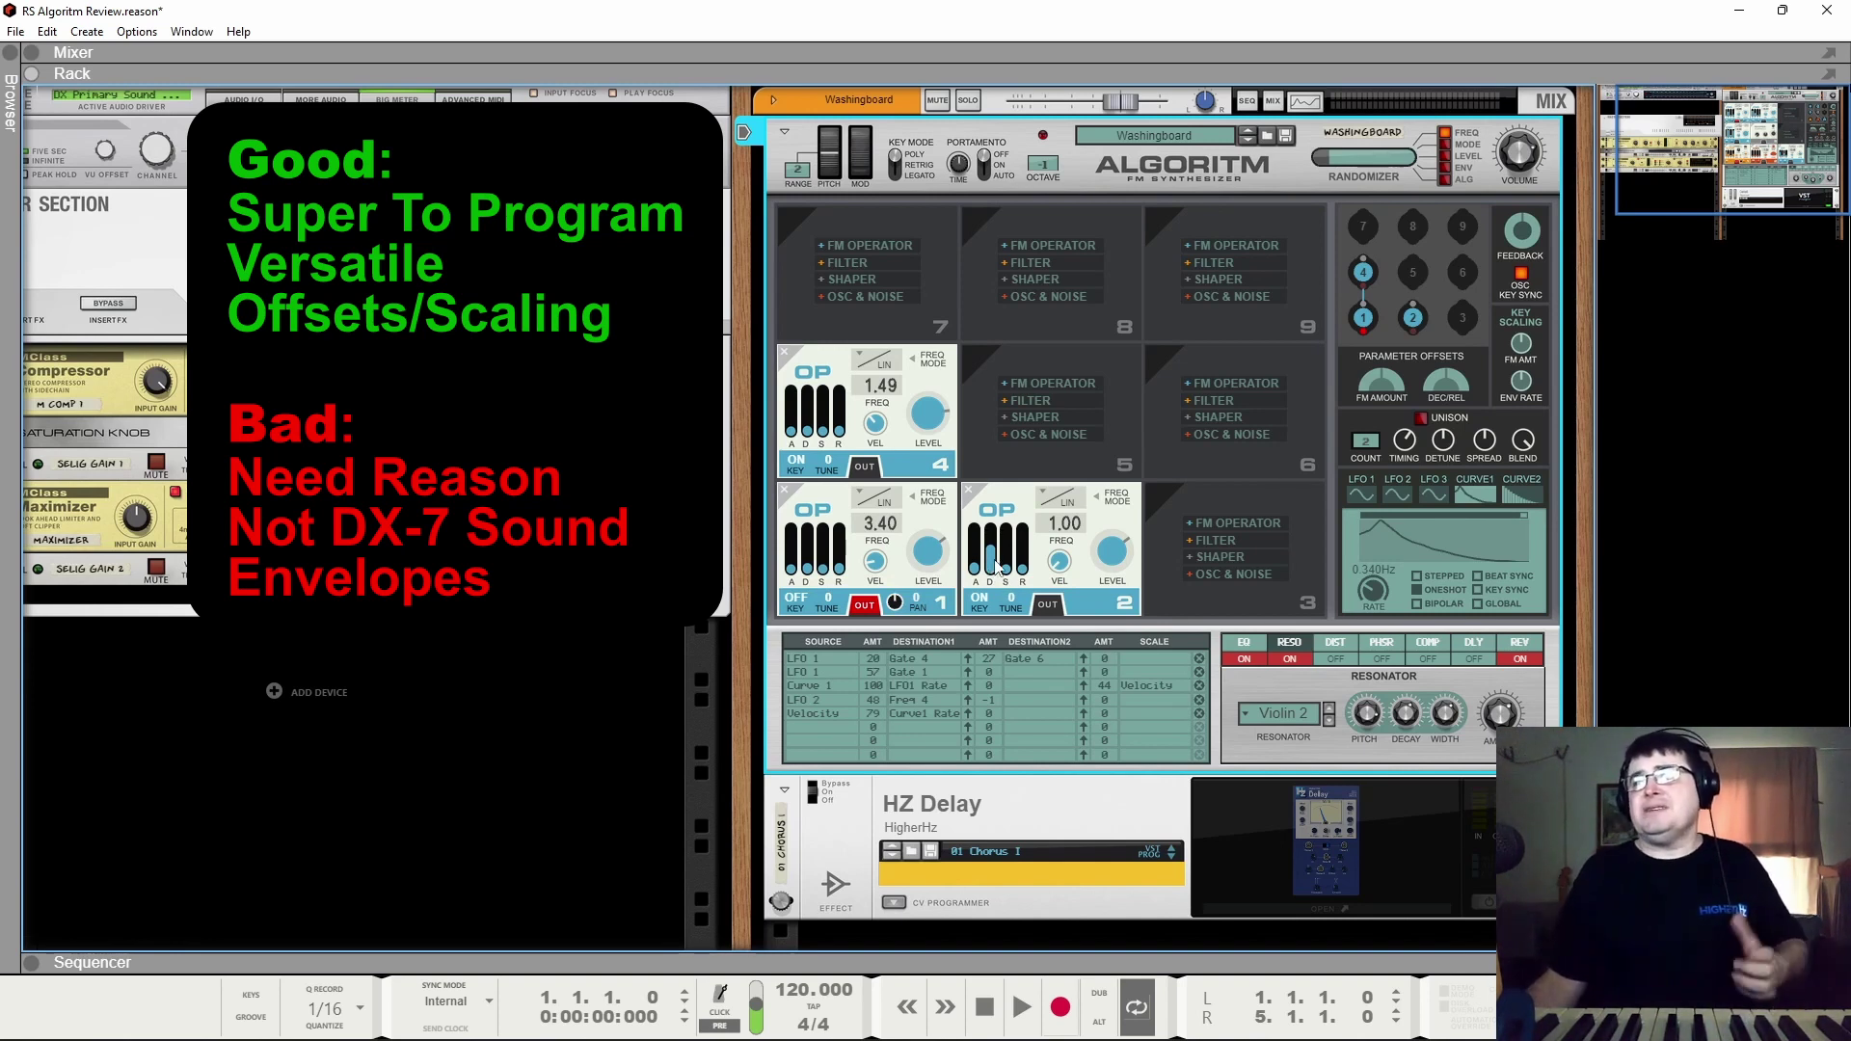
mouse_move(998, 566)
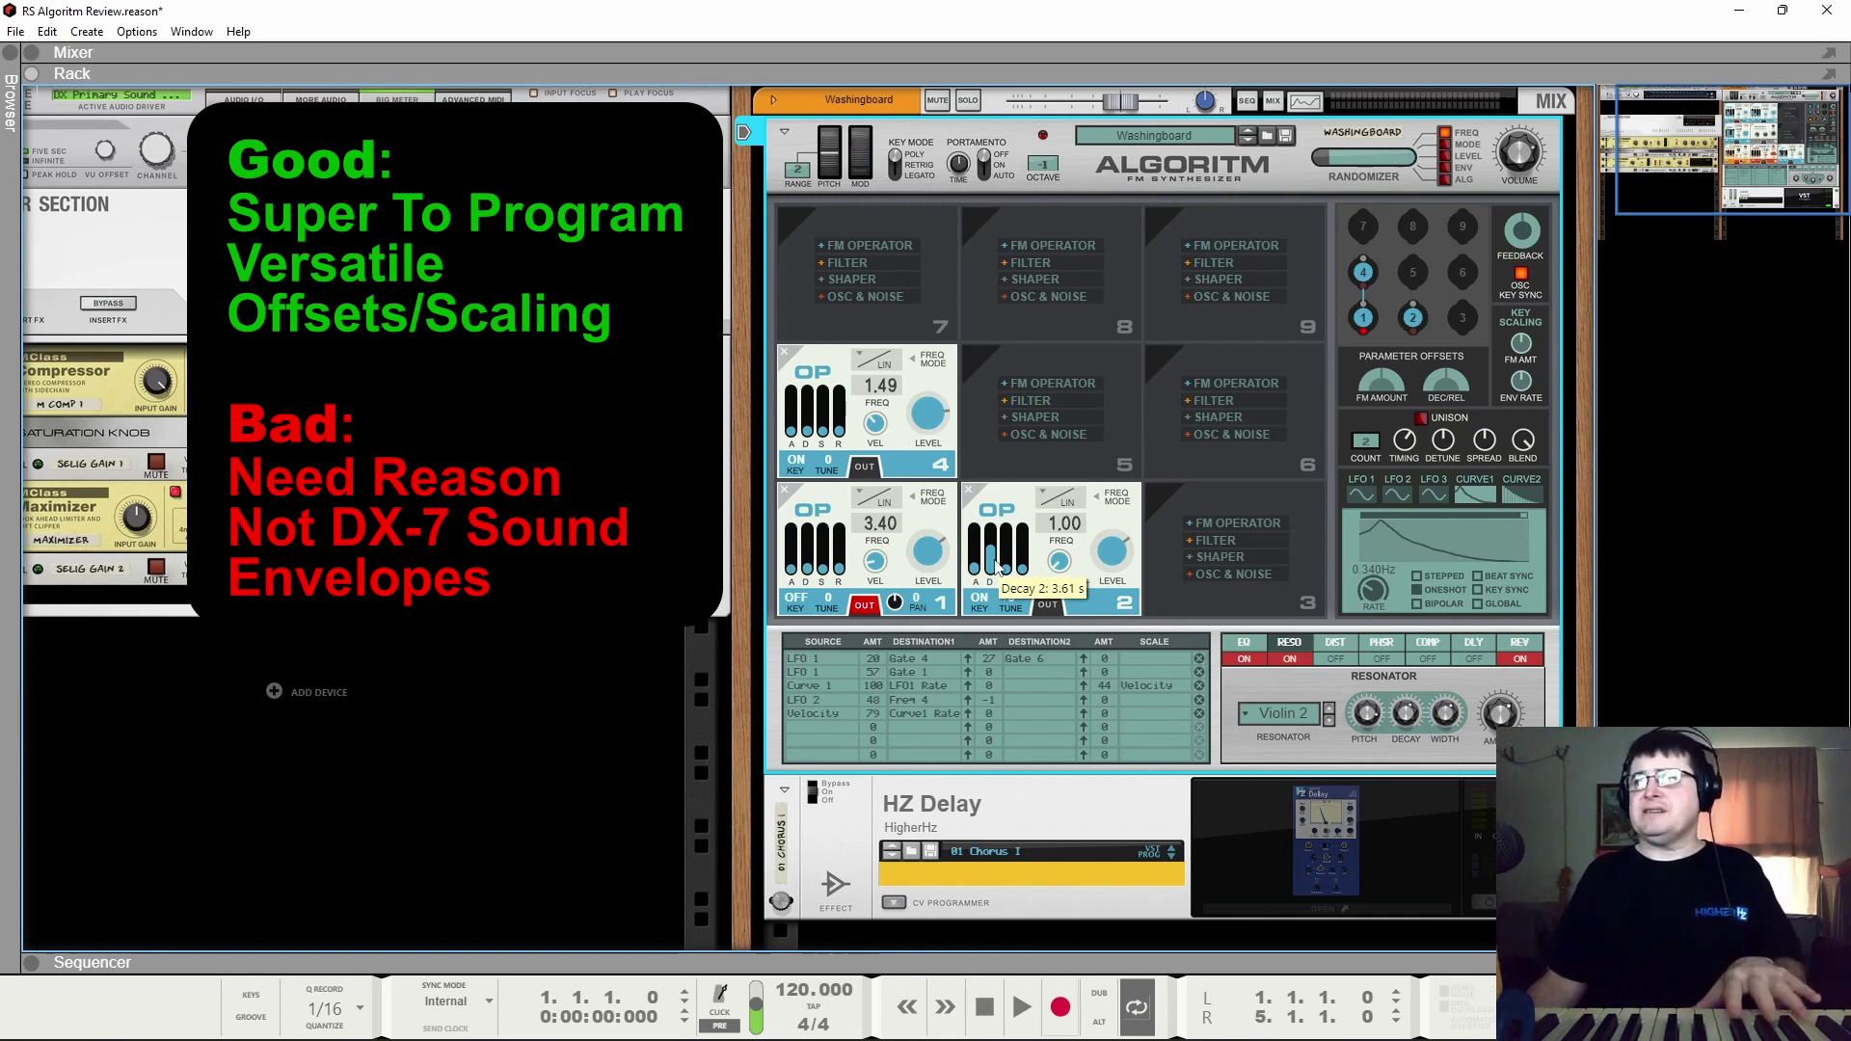
click(973, 494)
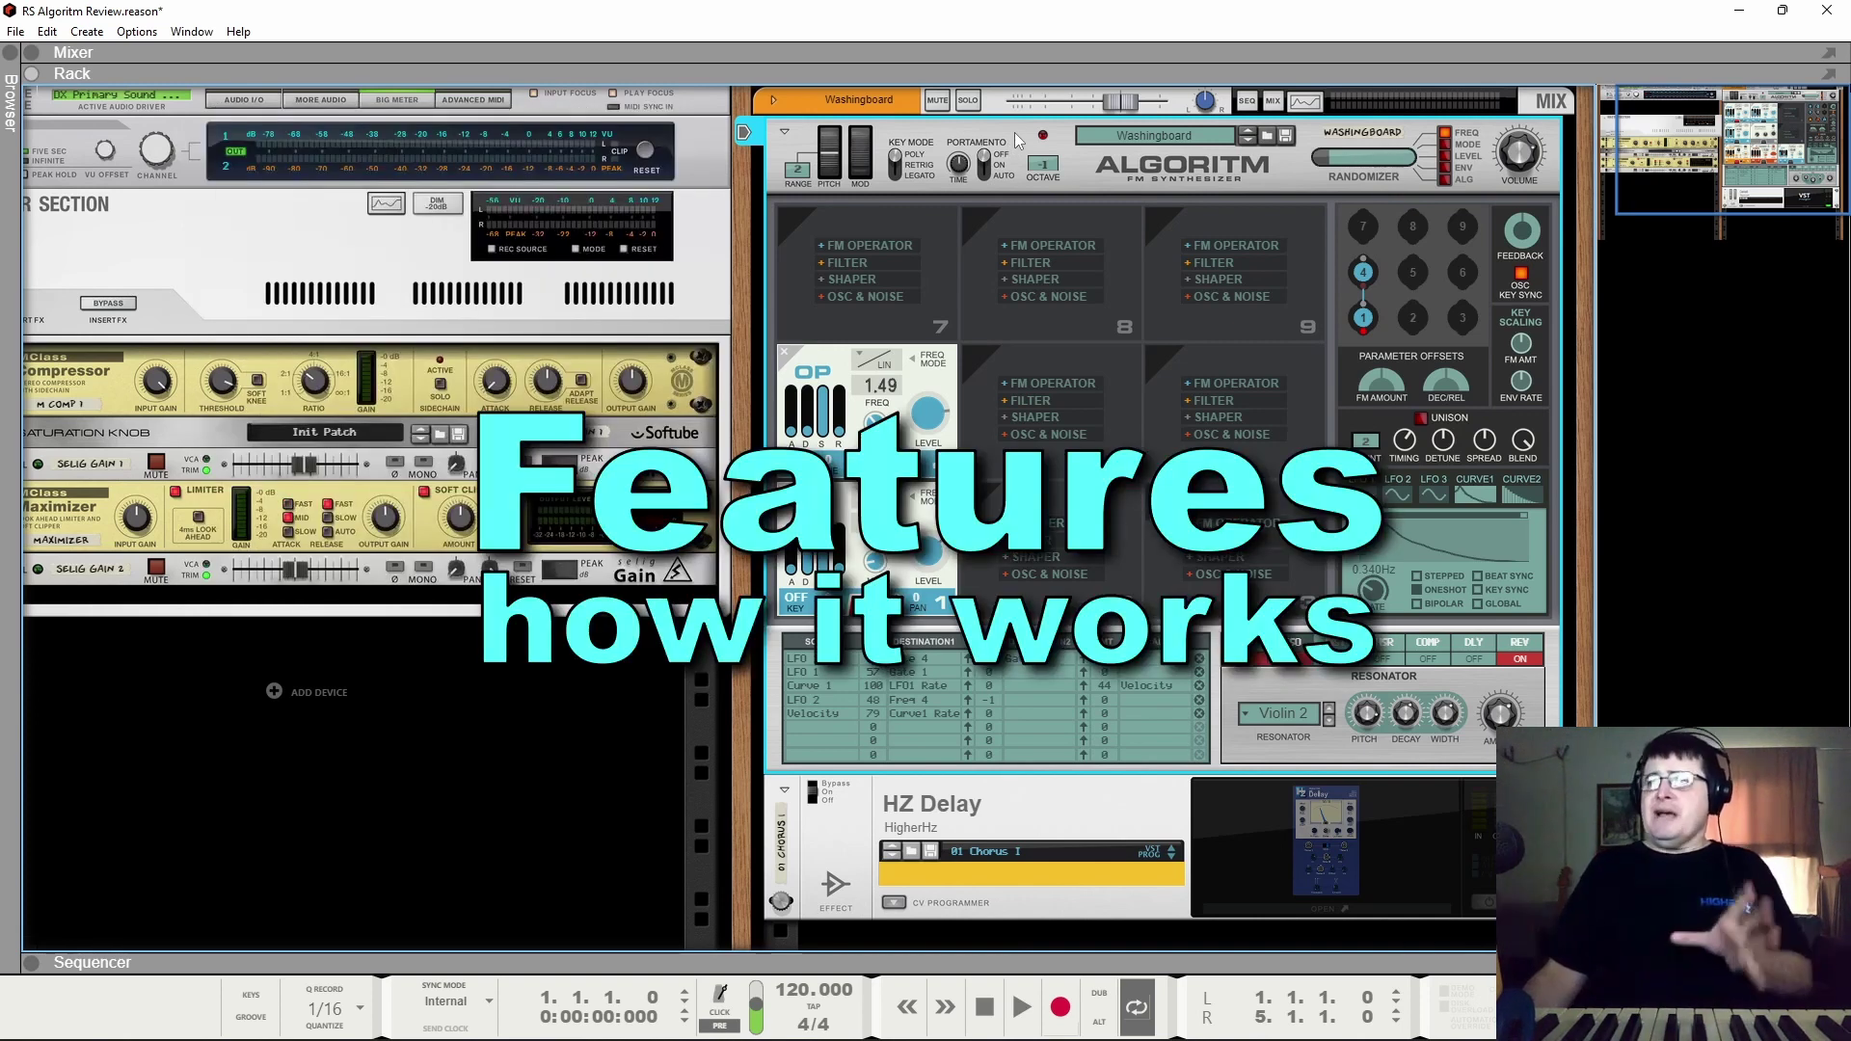
Step: Reset the Algoritm device to its Init Patch from its context menu
click(1495, 896)
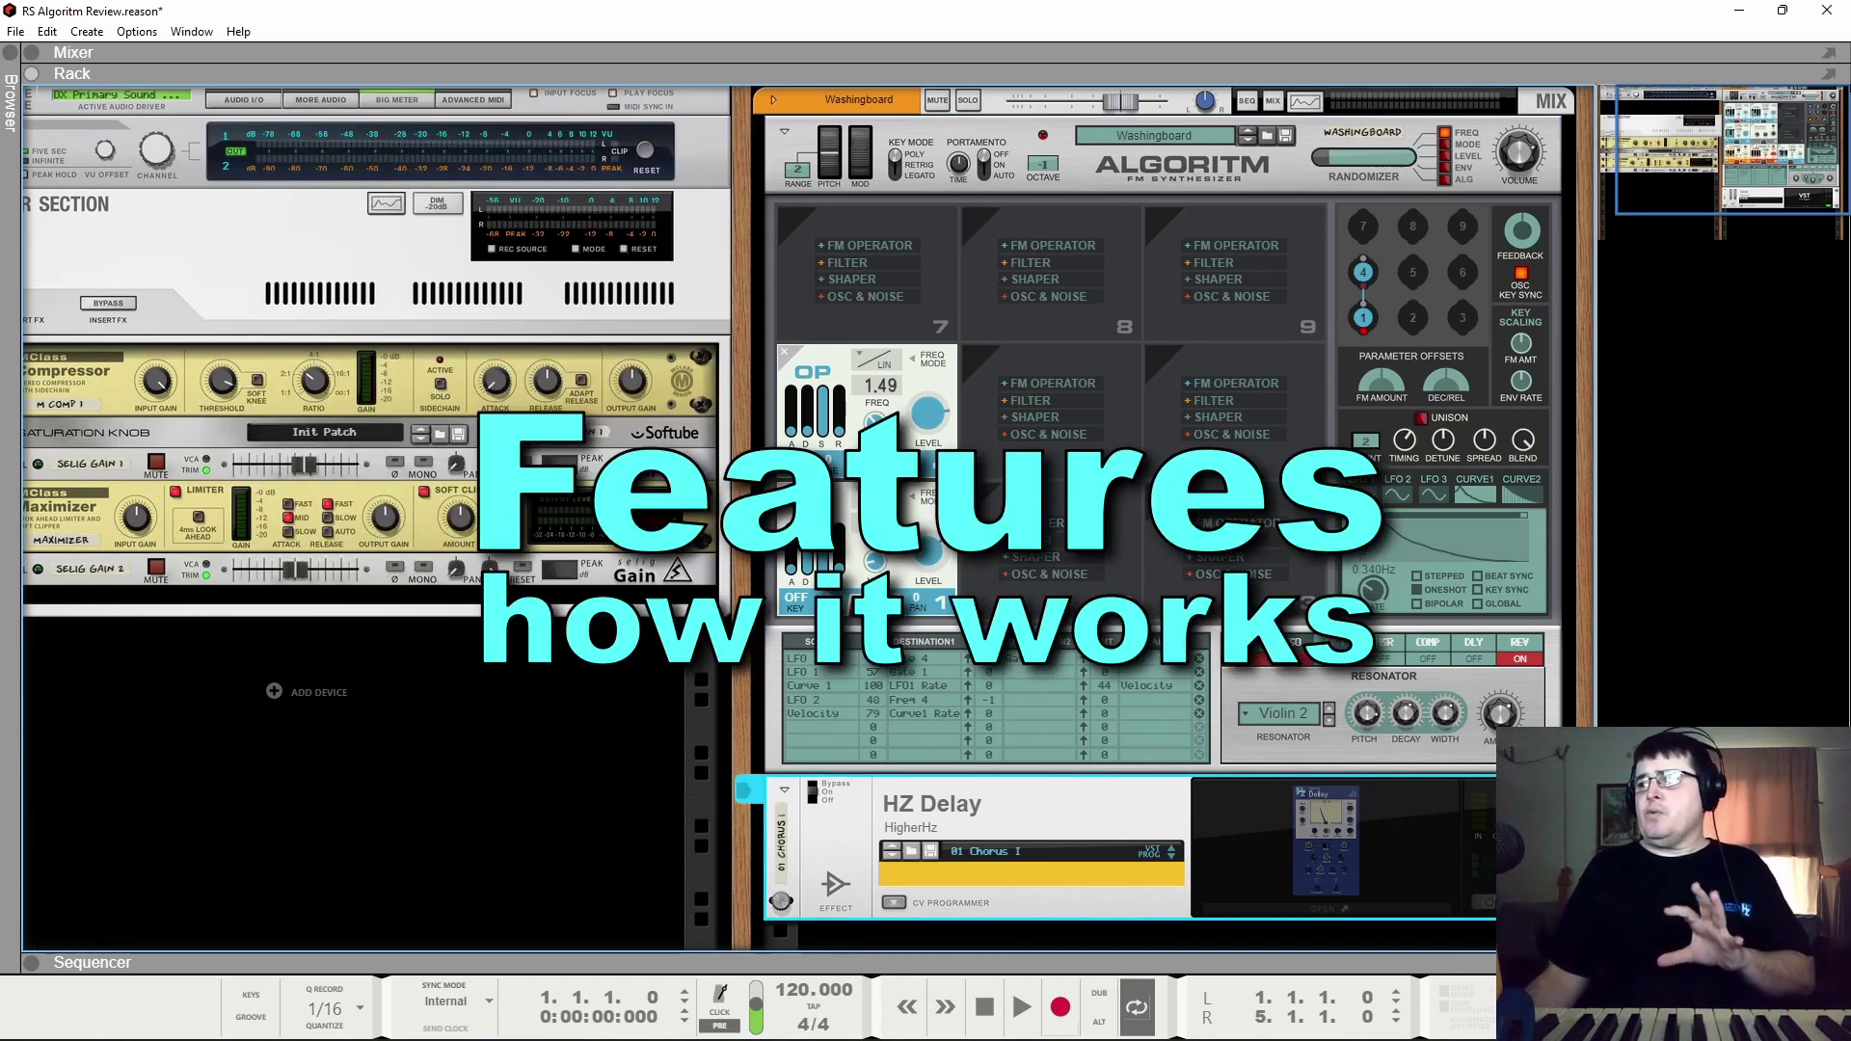
right_click(946, 139)
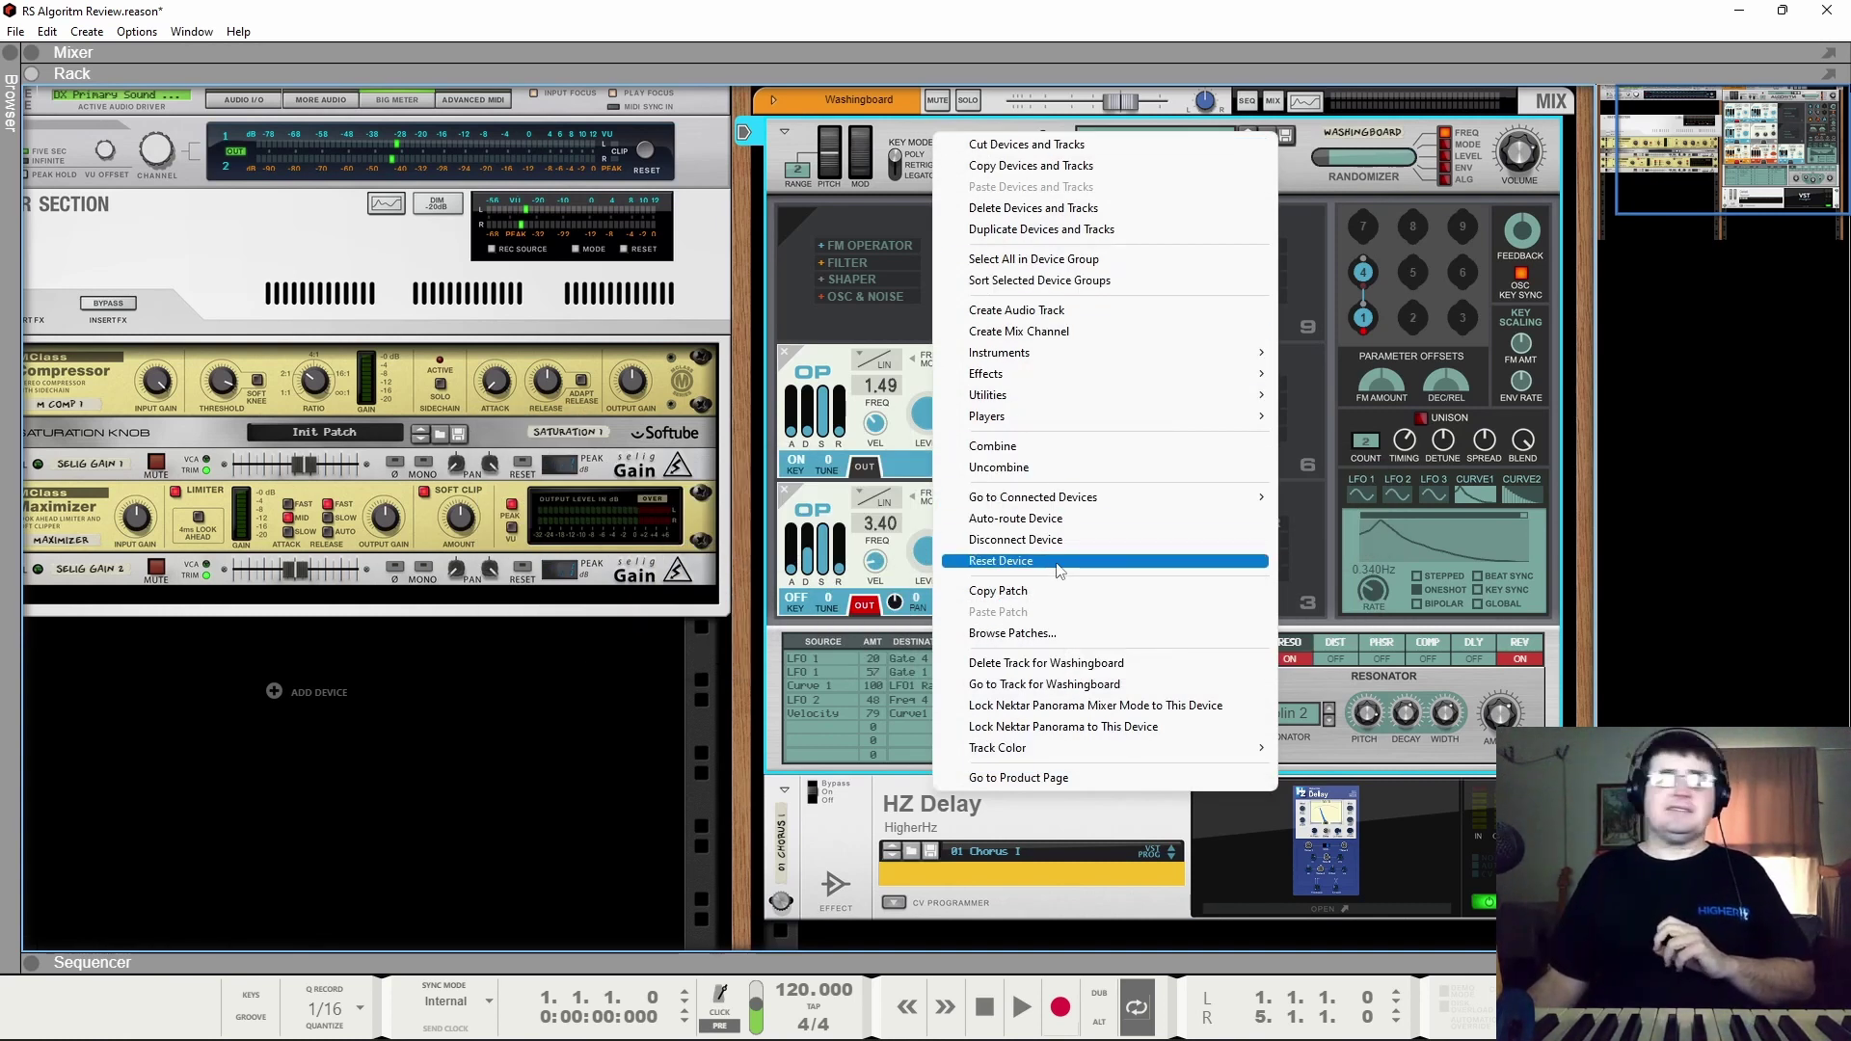
click(1058, 563)
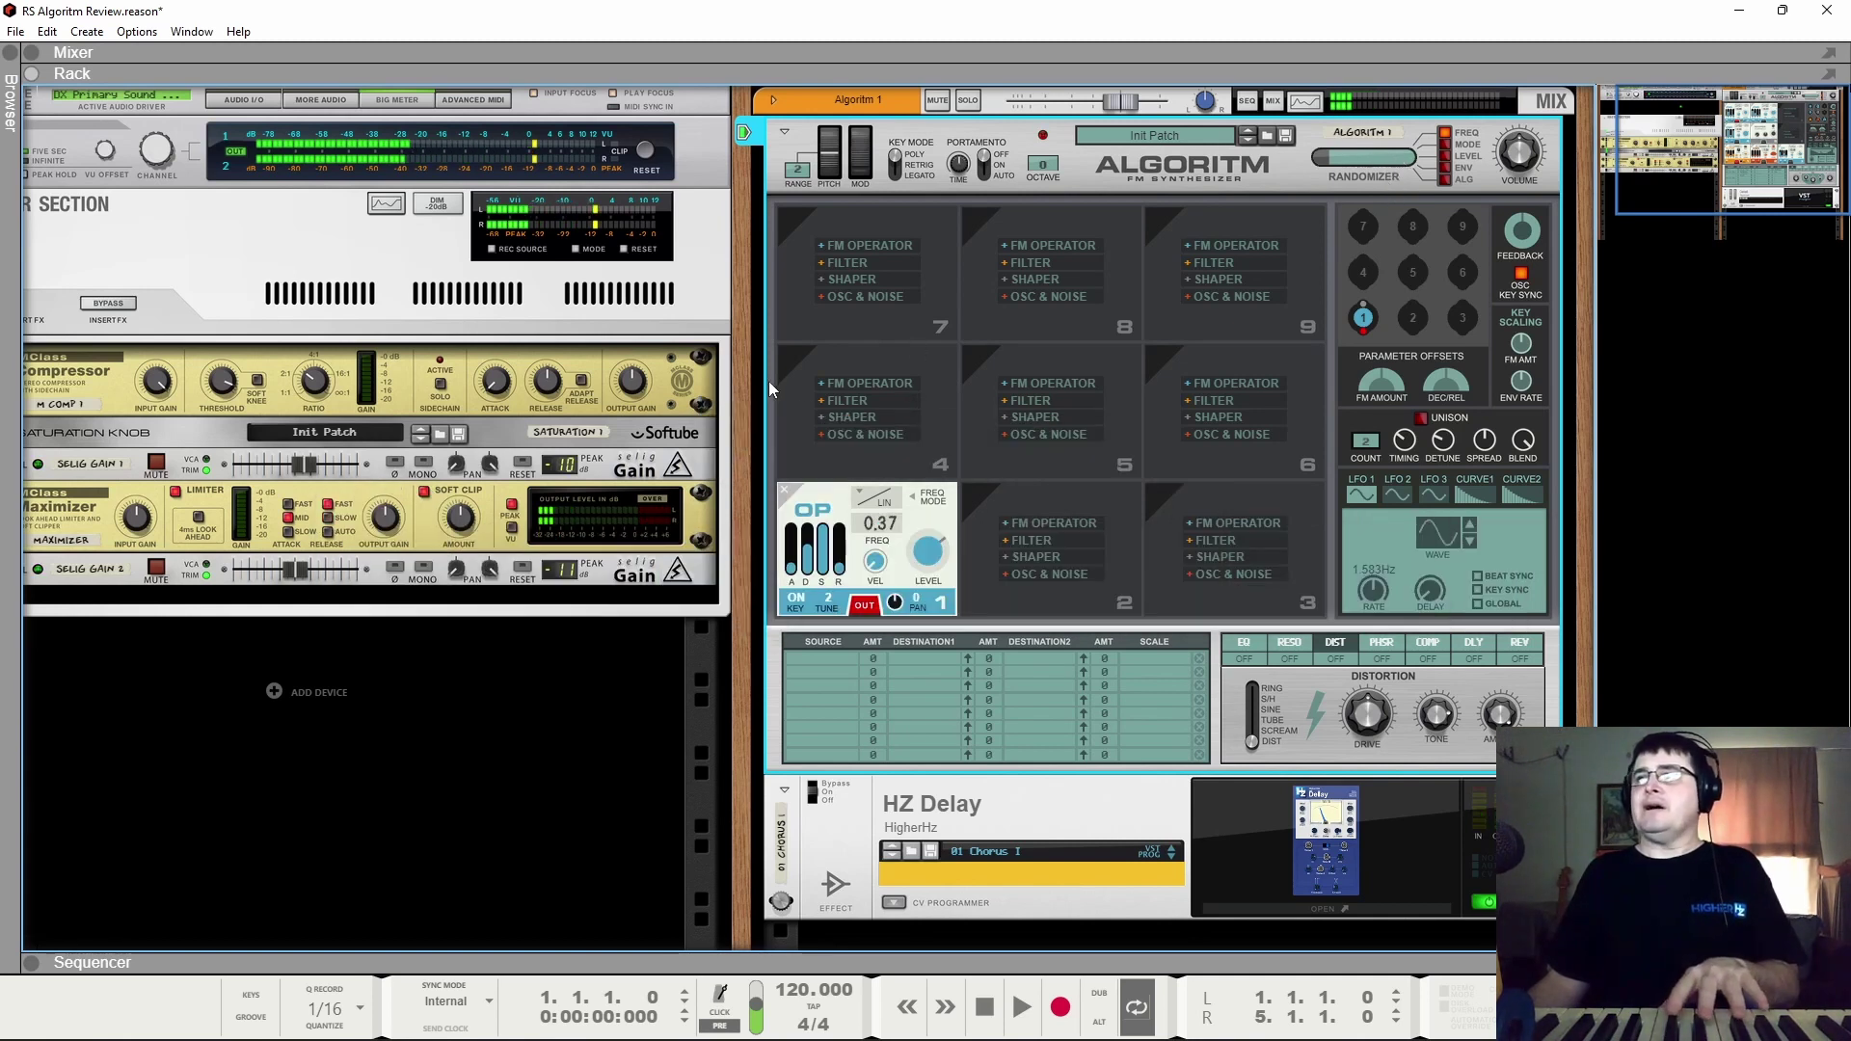
Step: Add FM operators in slots 4 and 7 and repeatedly randomize their frequencies and tunings
click(868, 383)
click(870, 245)
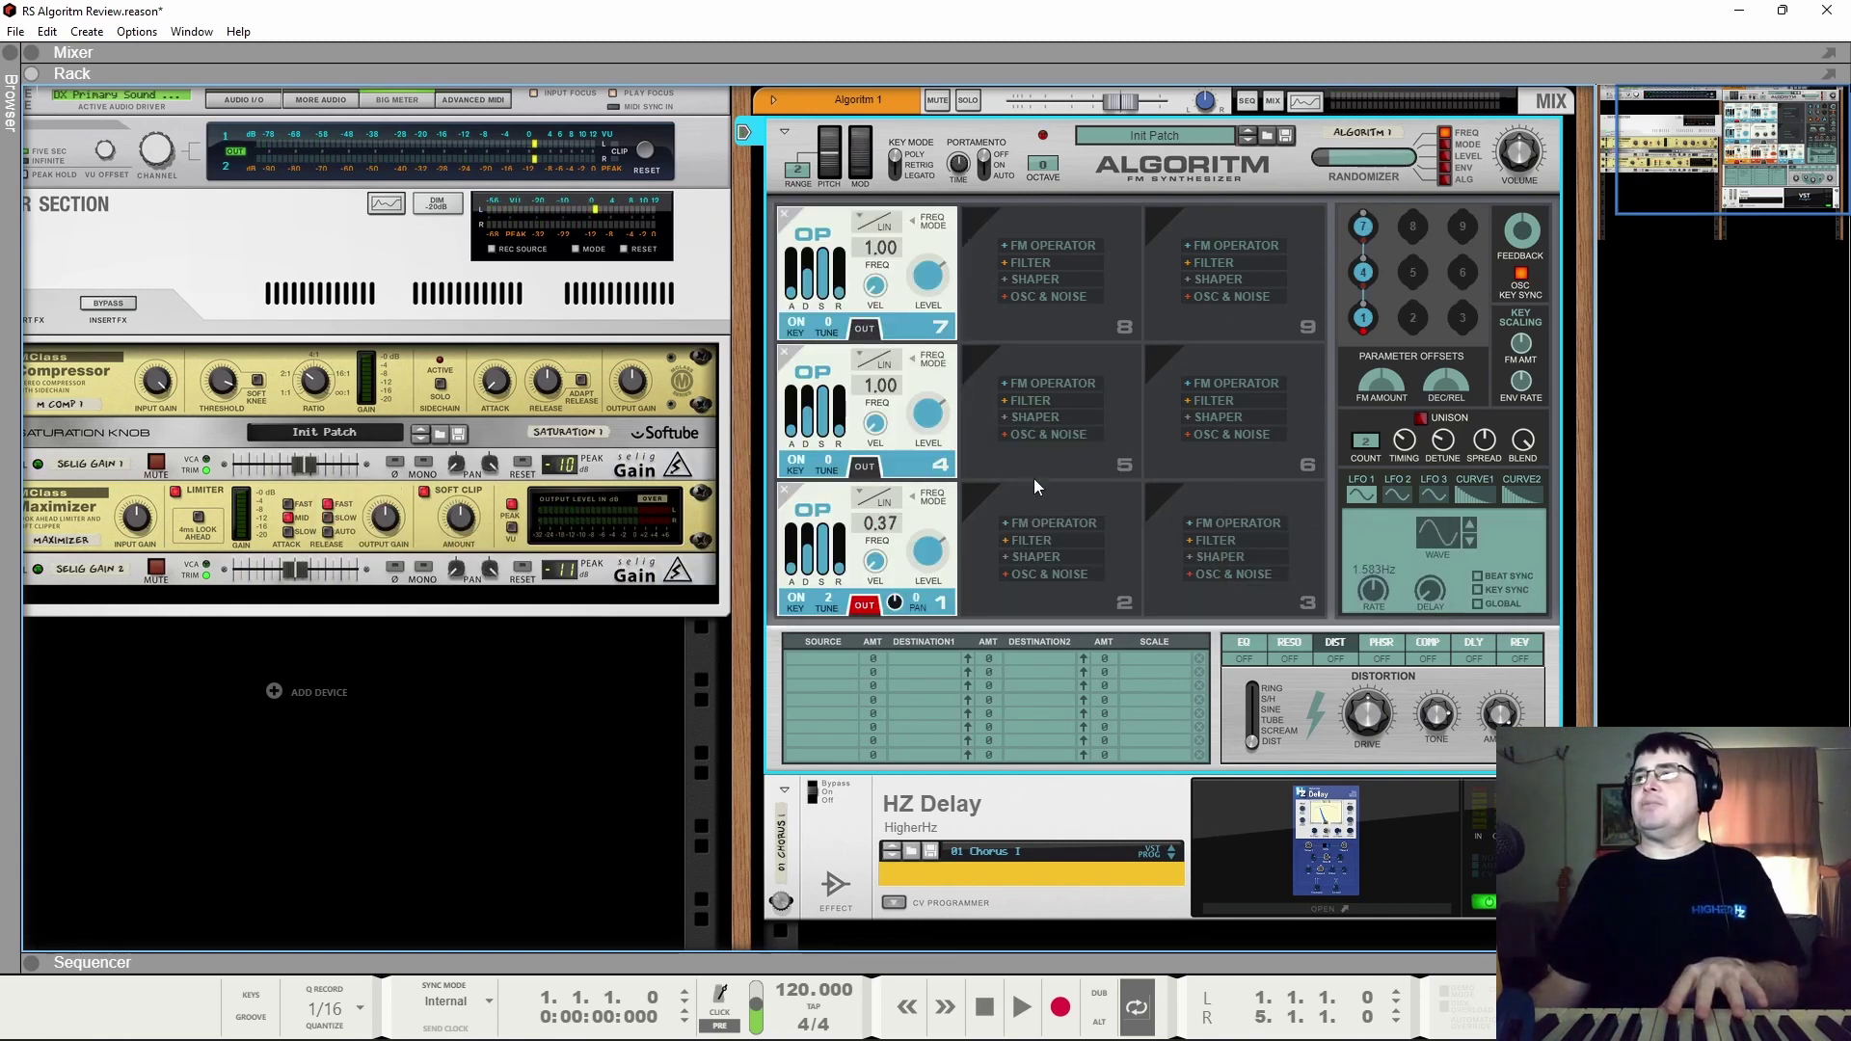
click(1396, 158)
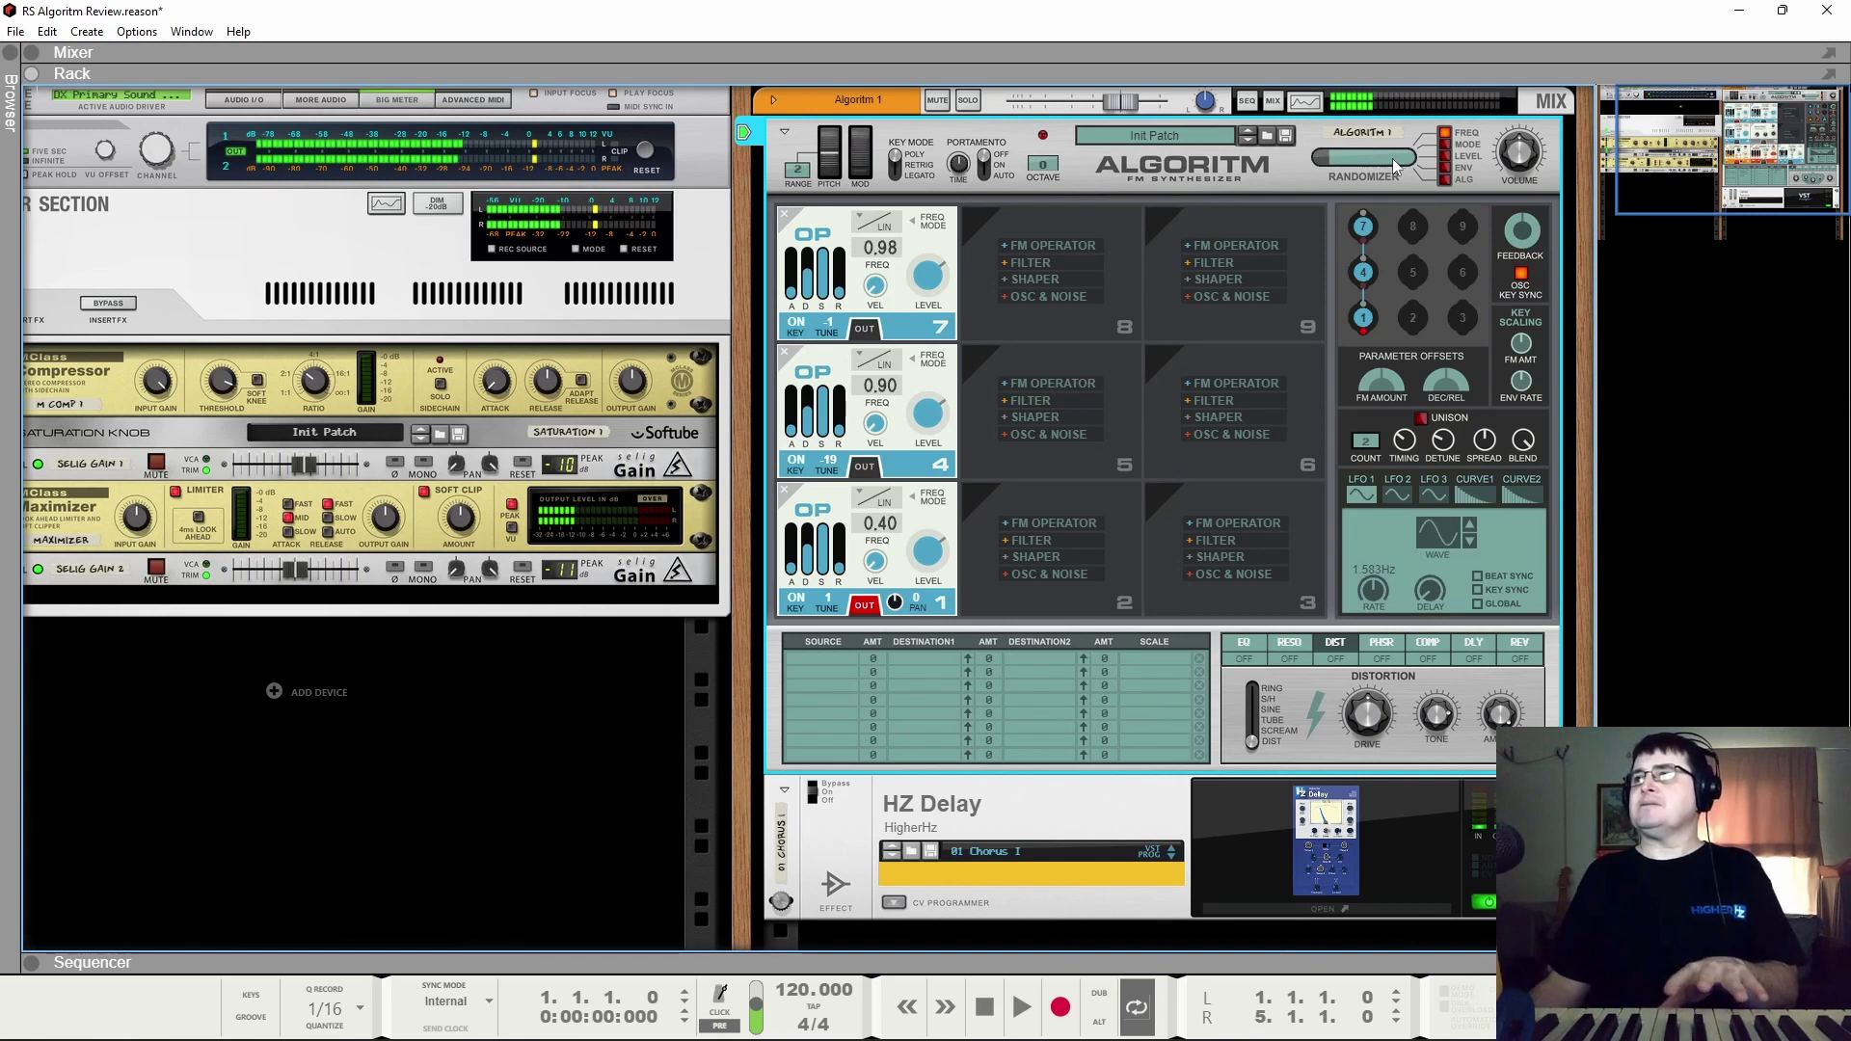
click(1352, 154)
click(1373, 160)
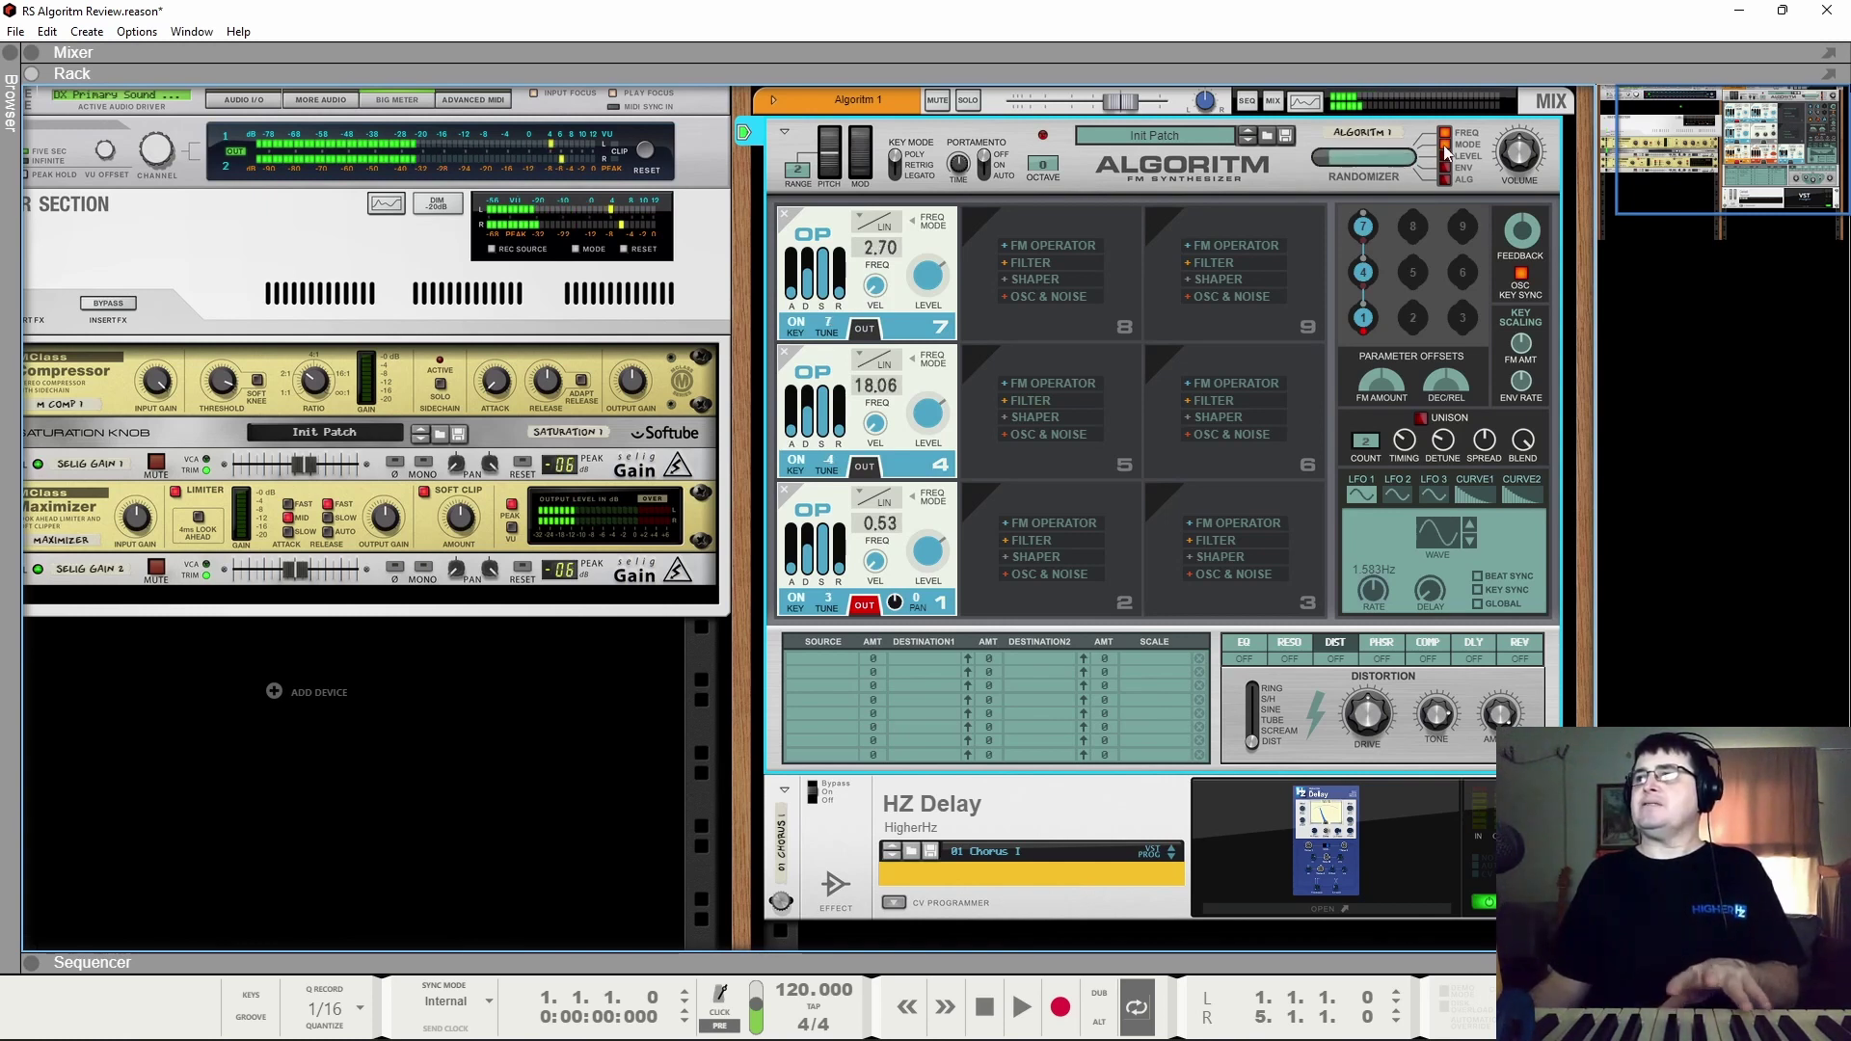
click(1373, 161)
click(1373, 162)
click(1346, 164)
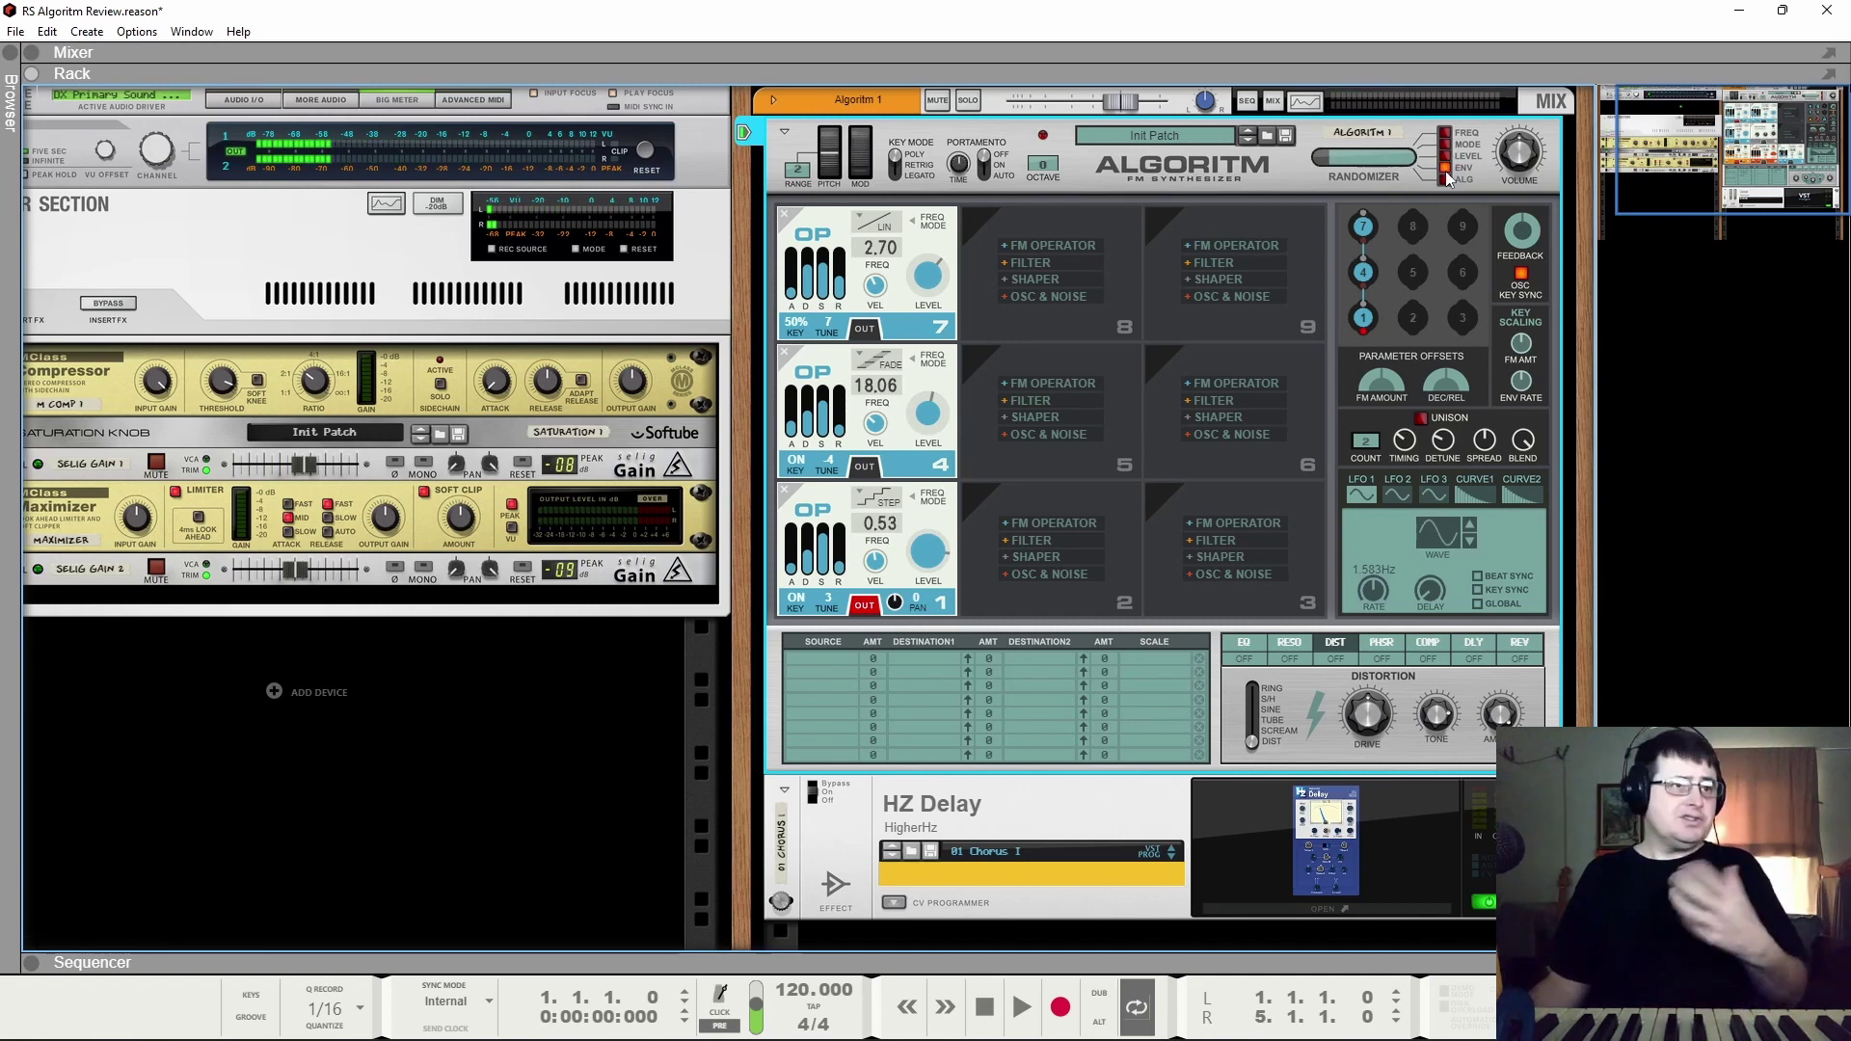
Step: Enable the algorithm and all other randomizer targets, then reroll the whole patch at 82%
click(1445, 179)
click(1379, 157)
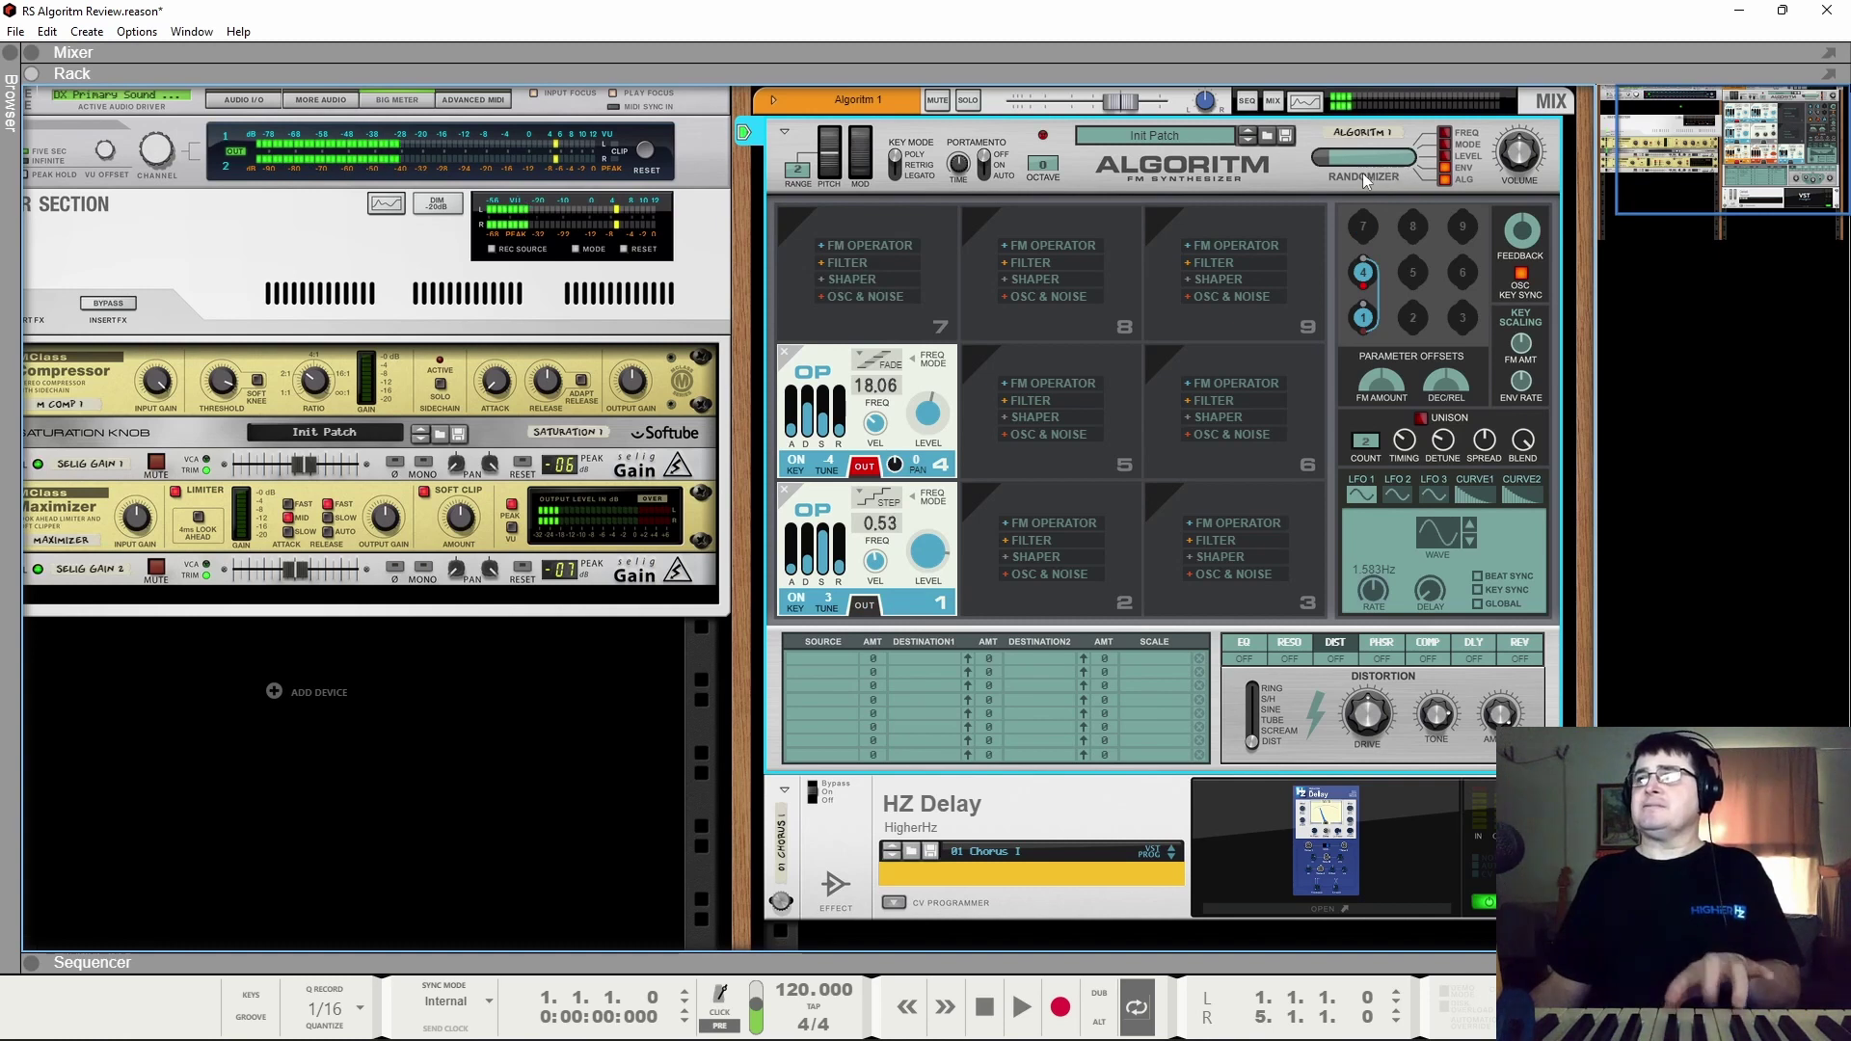
click(1364, 161)
click(1361, 158)
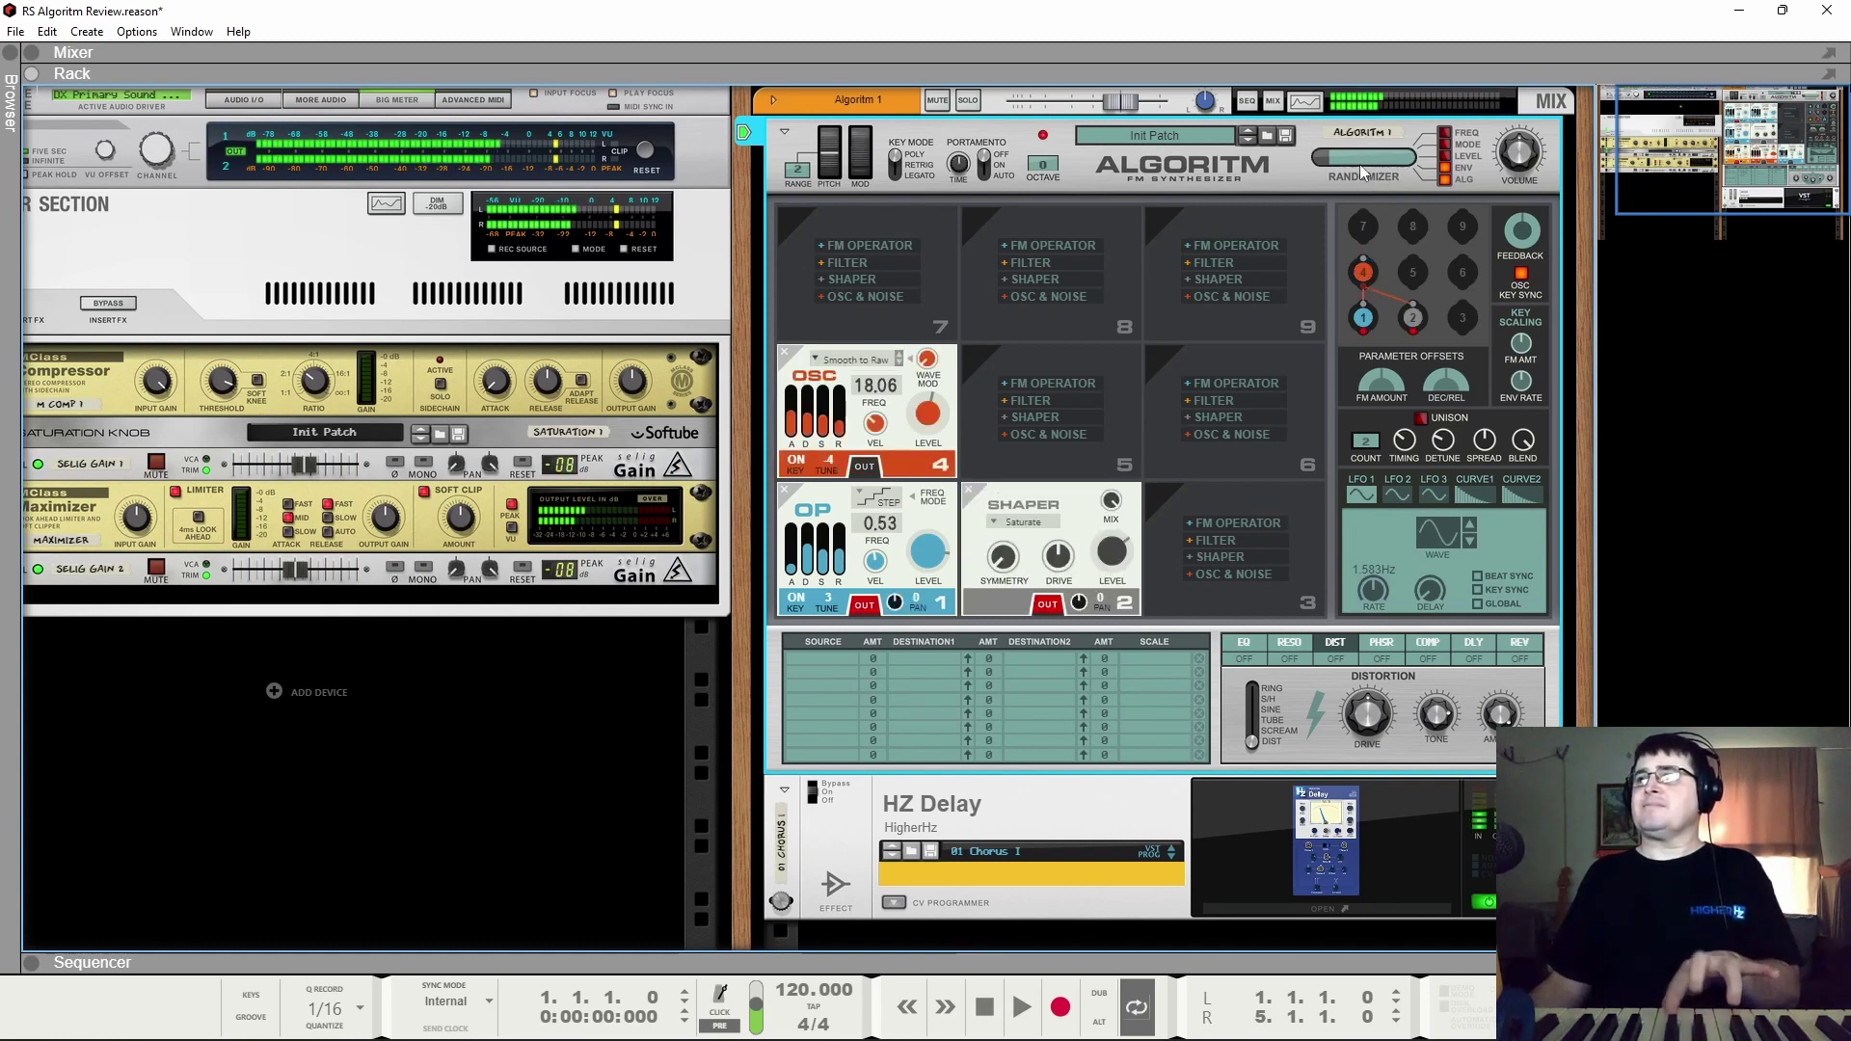
click(1446, 145)
click(1445, 133)
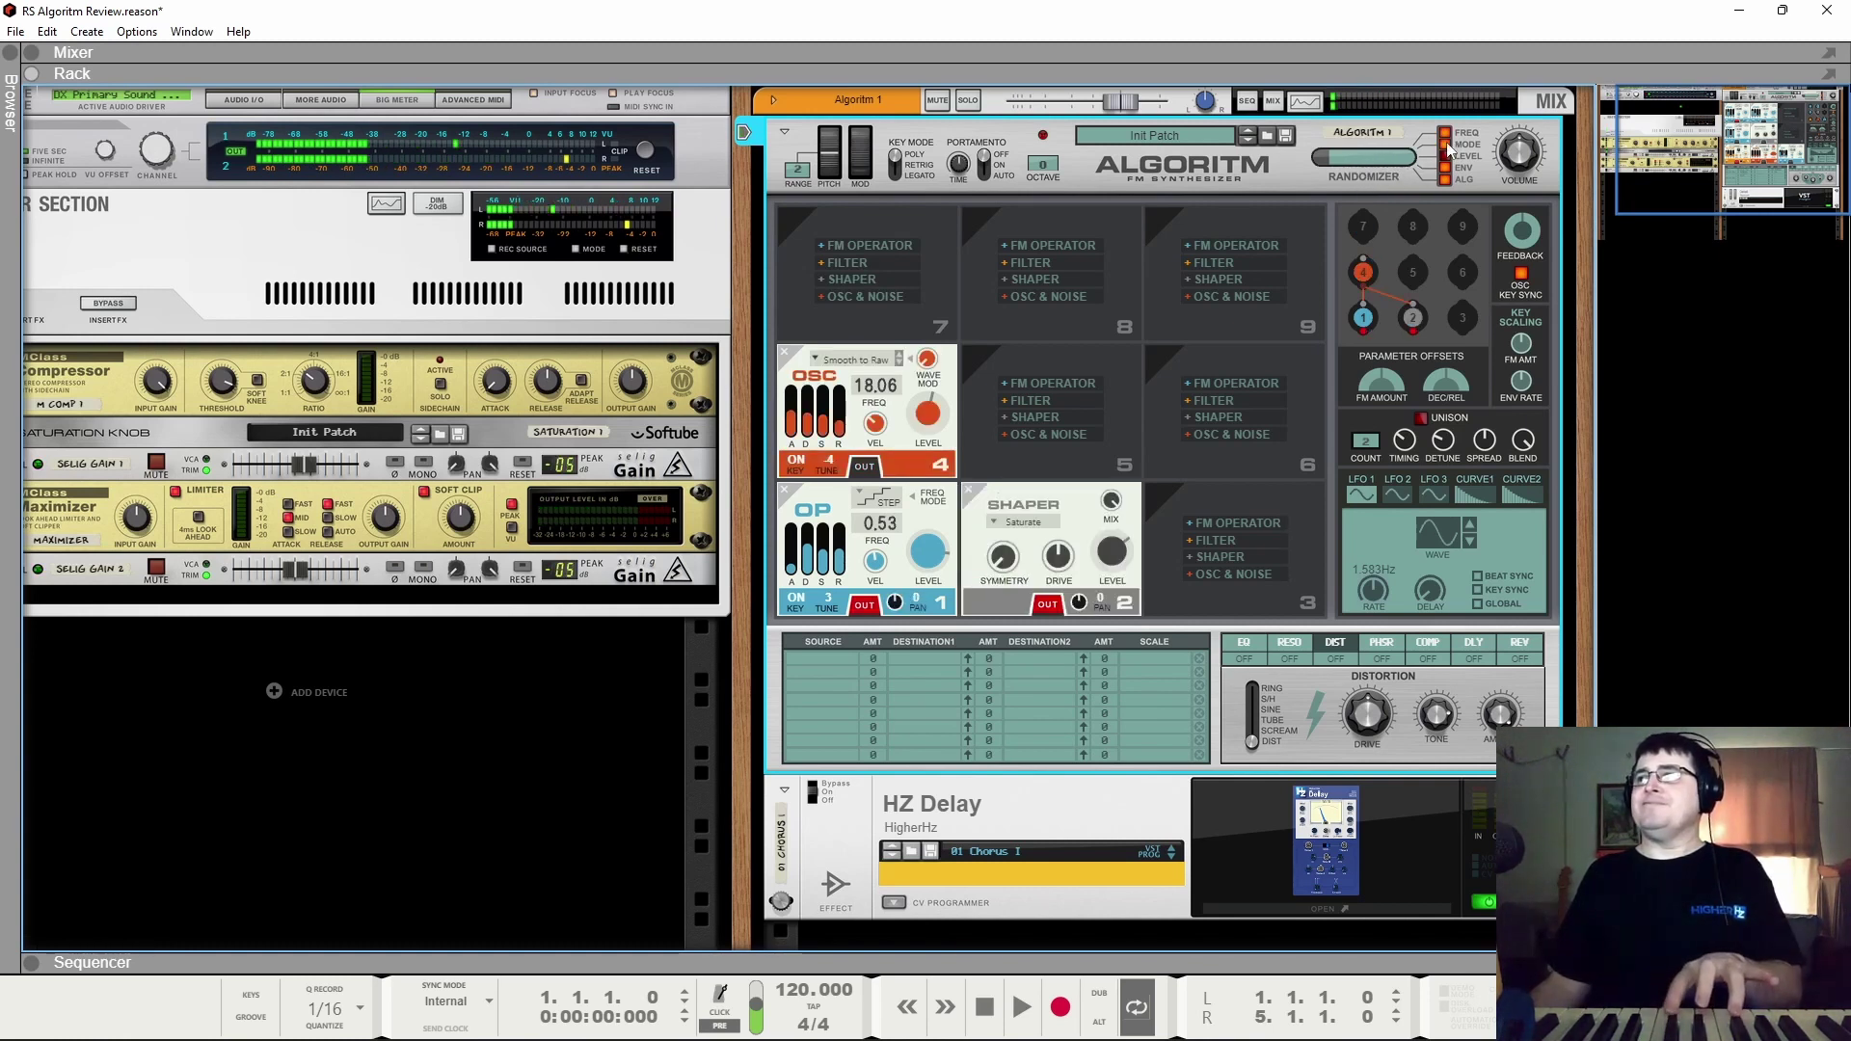
click(1346, 156)
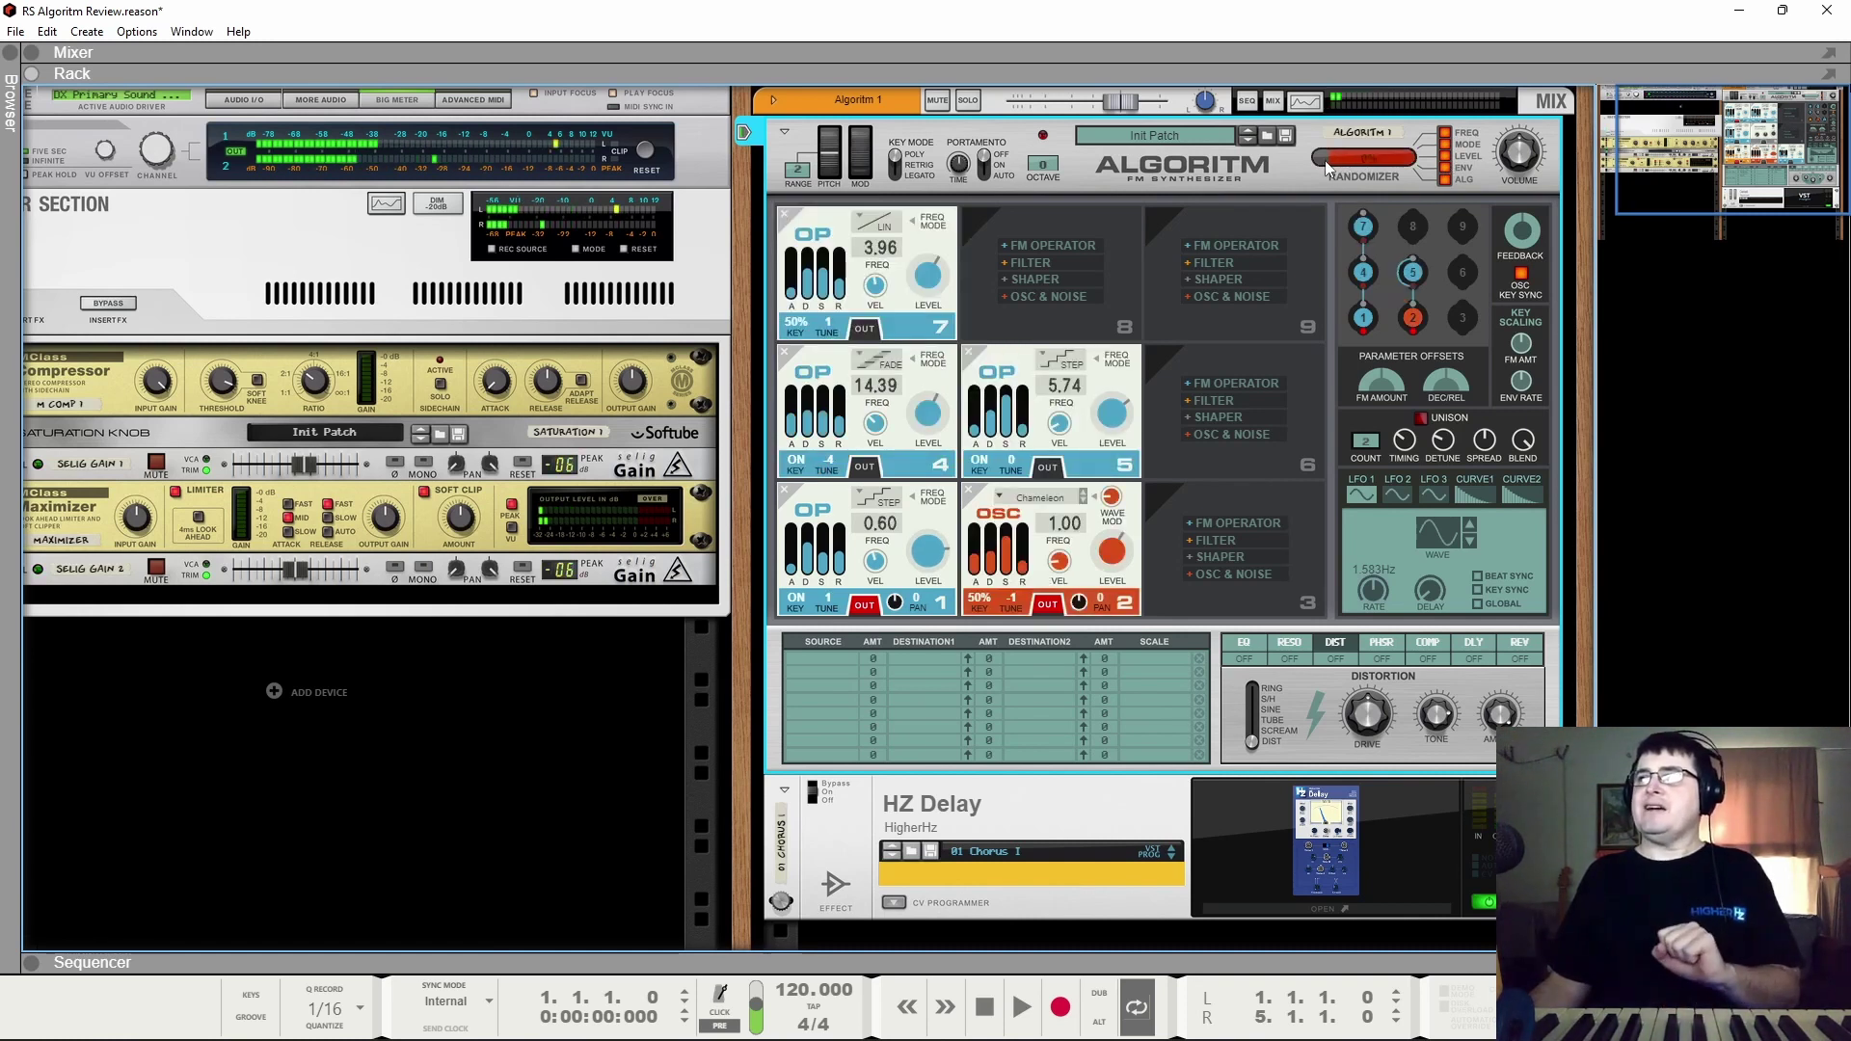
click(1333, 159)
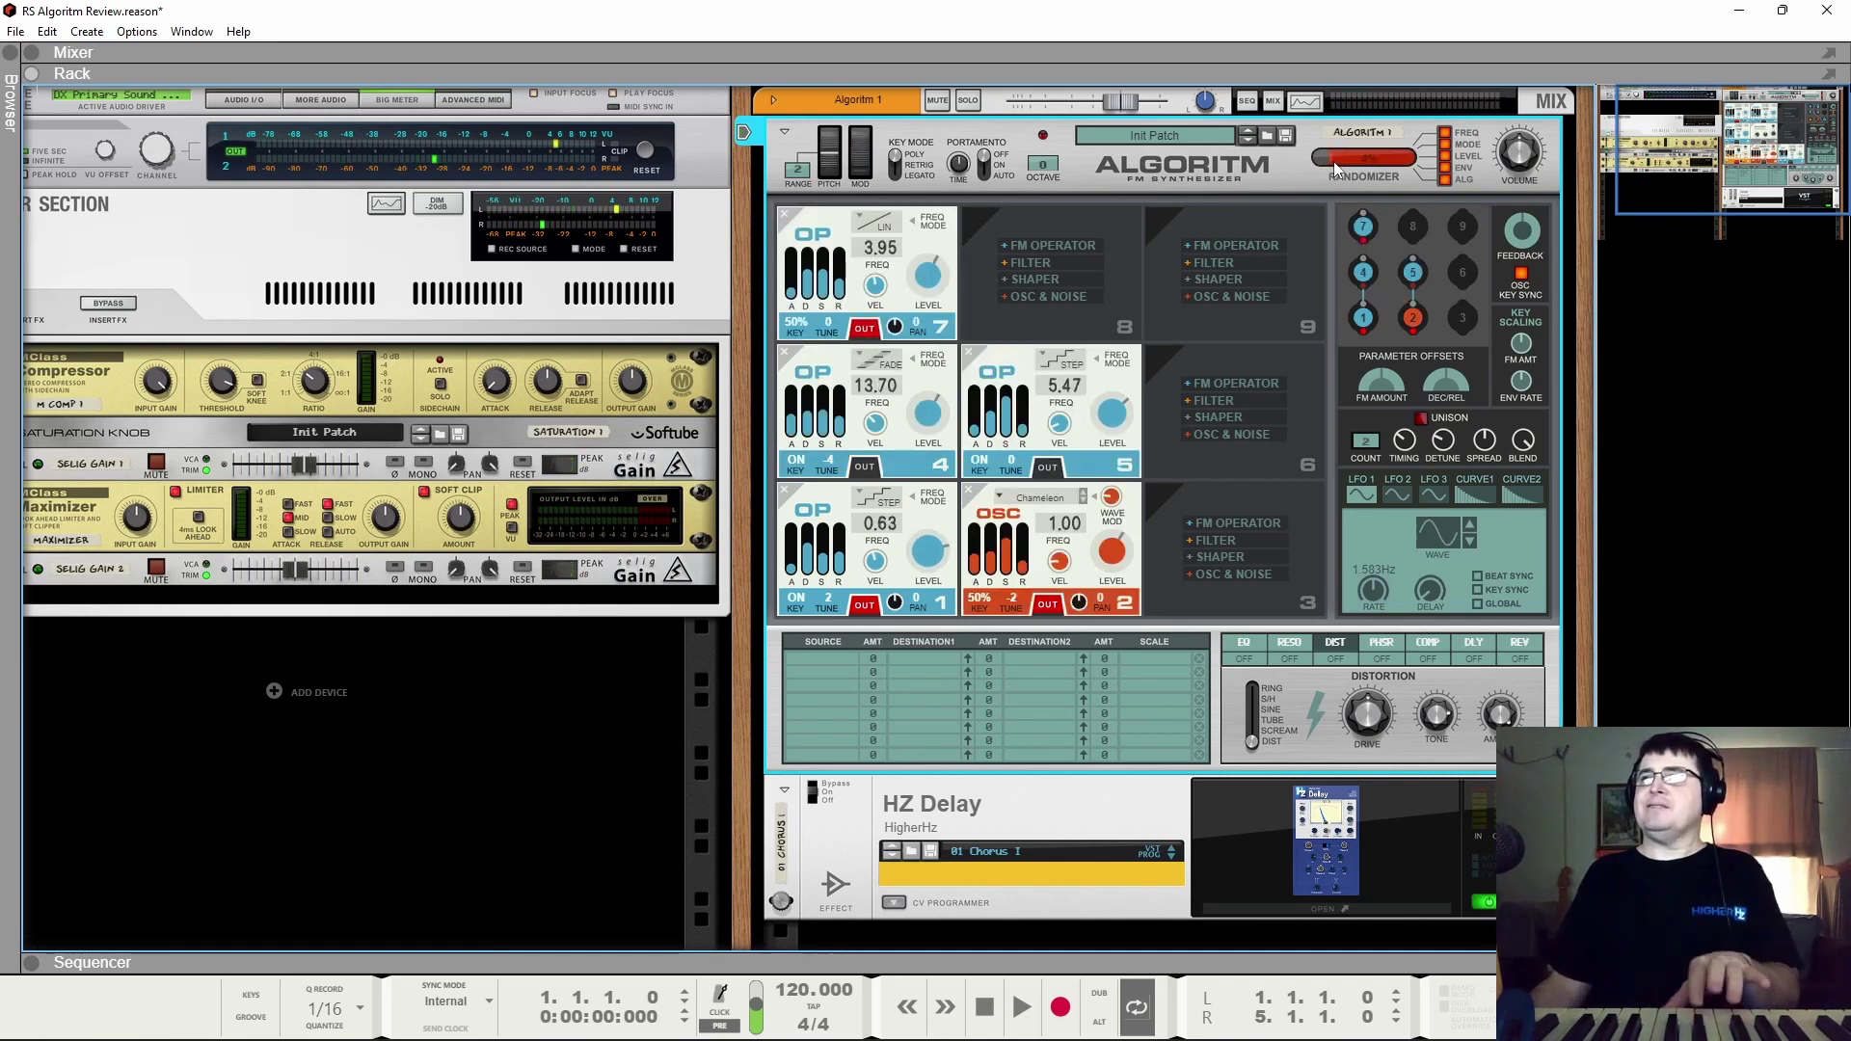
drag(1335, 160, 1404, 171)
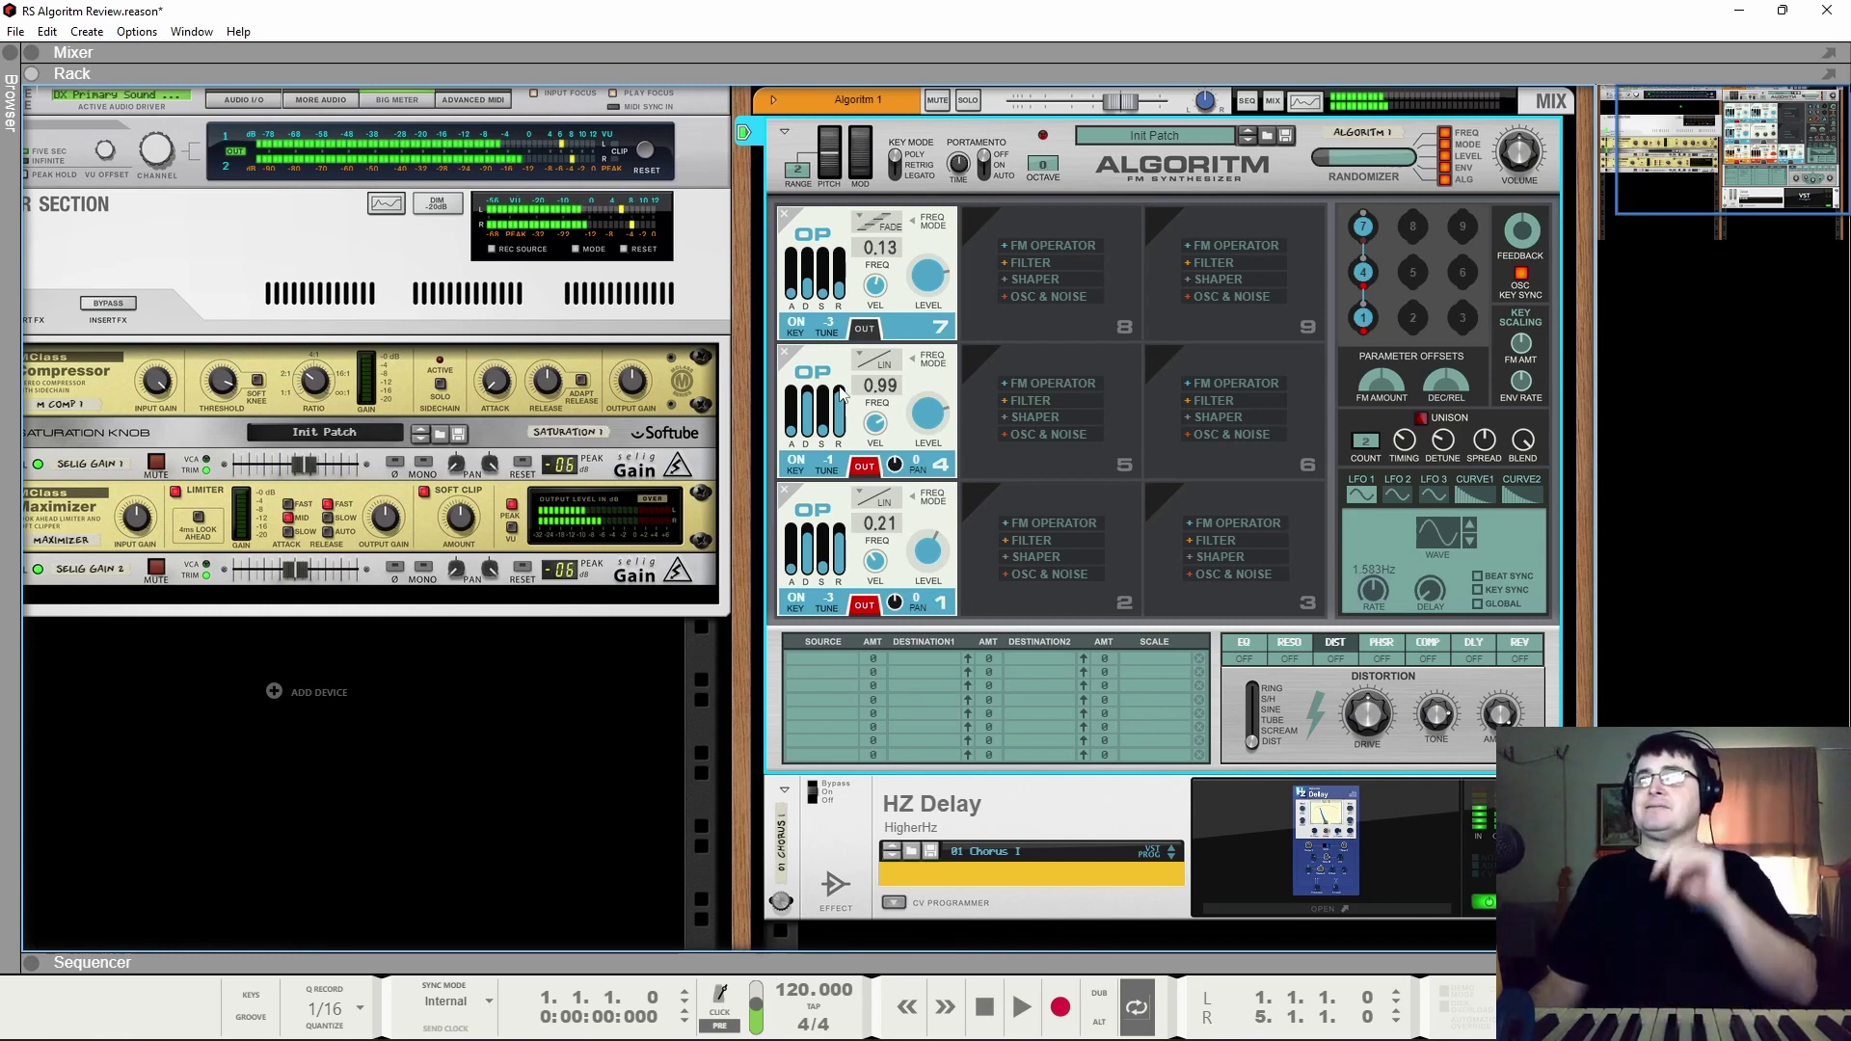
mouse_move(842, 393)
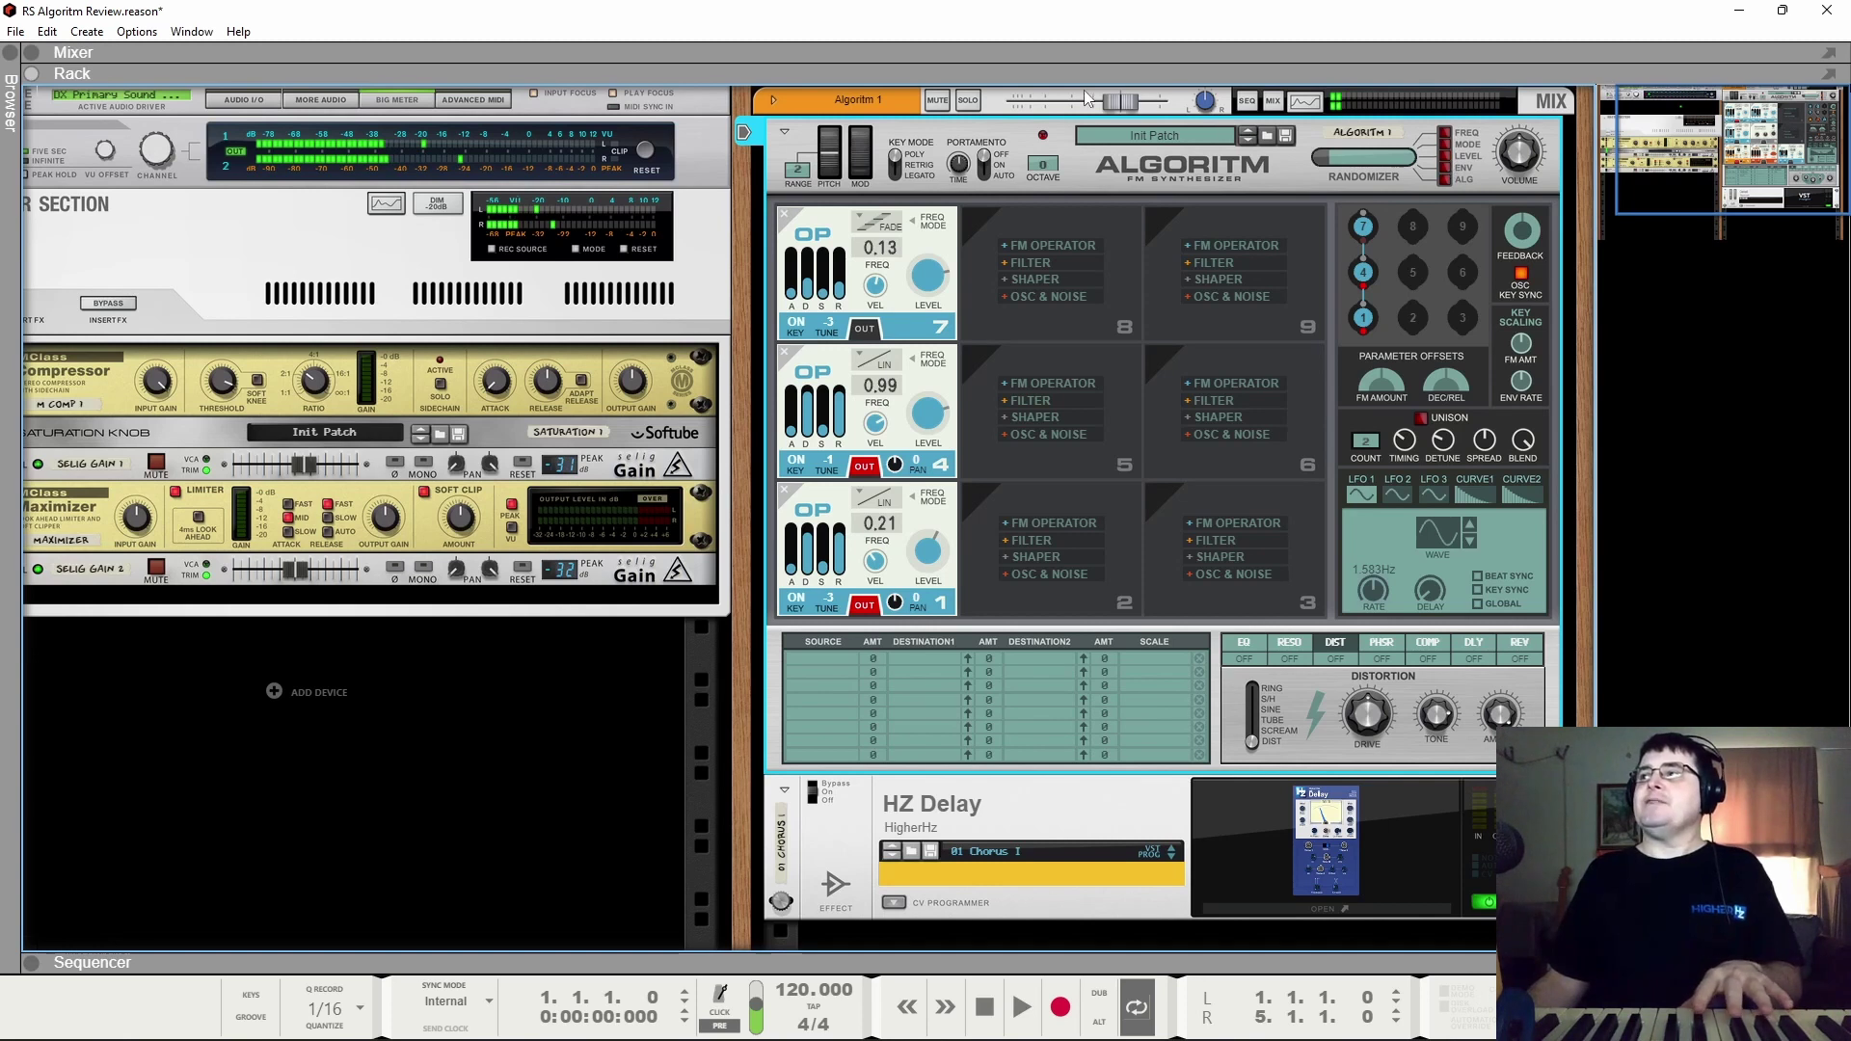
Step: Reset Algoritm to Init Patch, re-add operator 1, and add operator 2 with direct output off
right_click(999, 135)
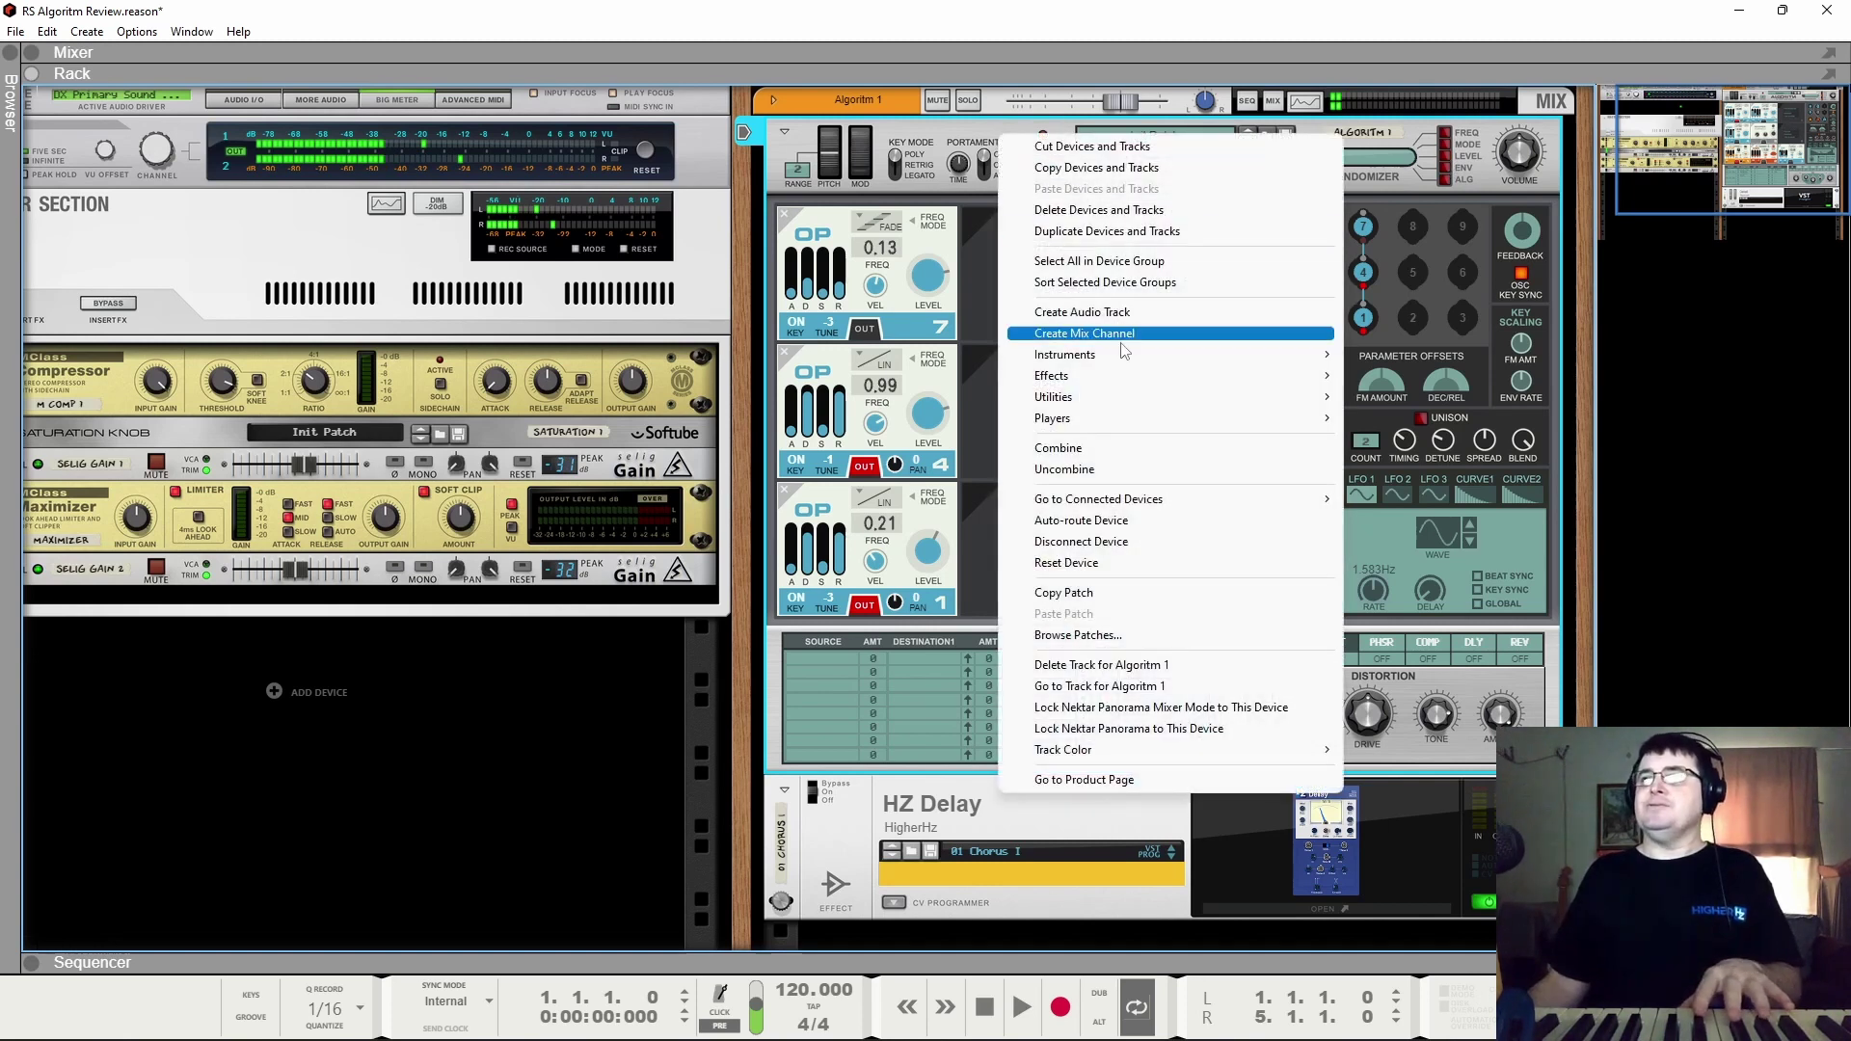
click(1106, 565)
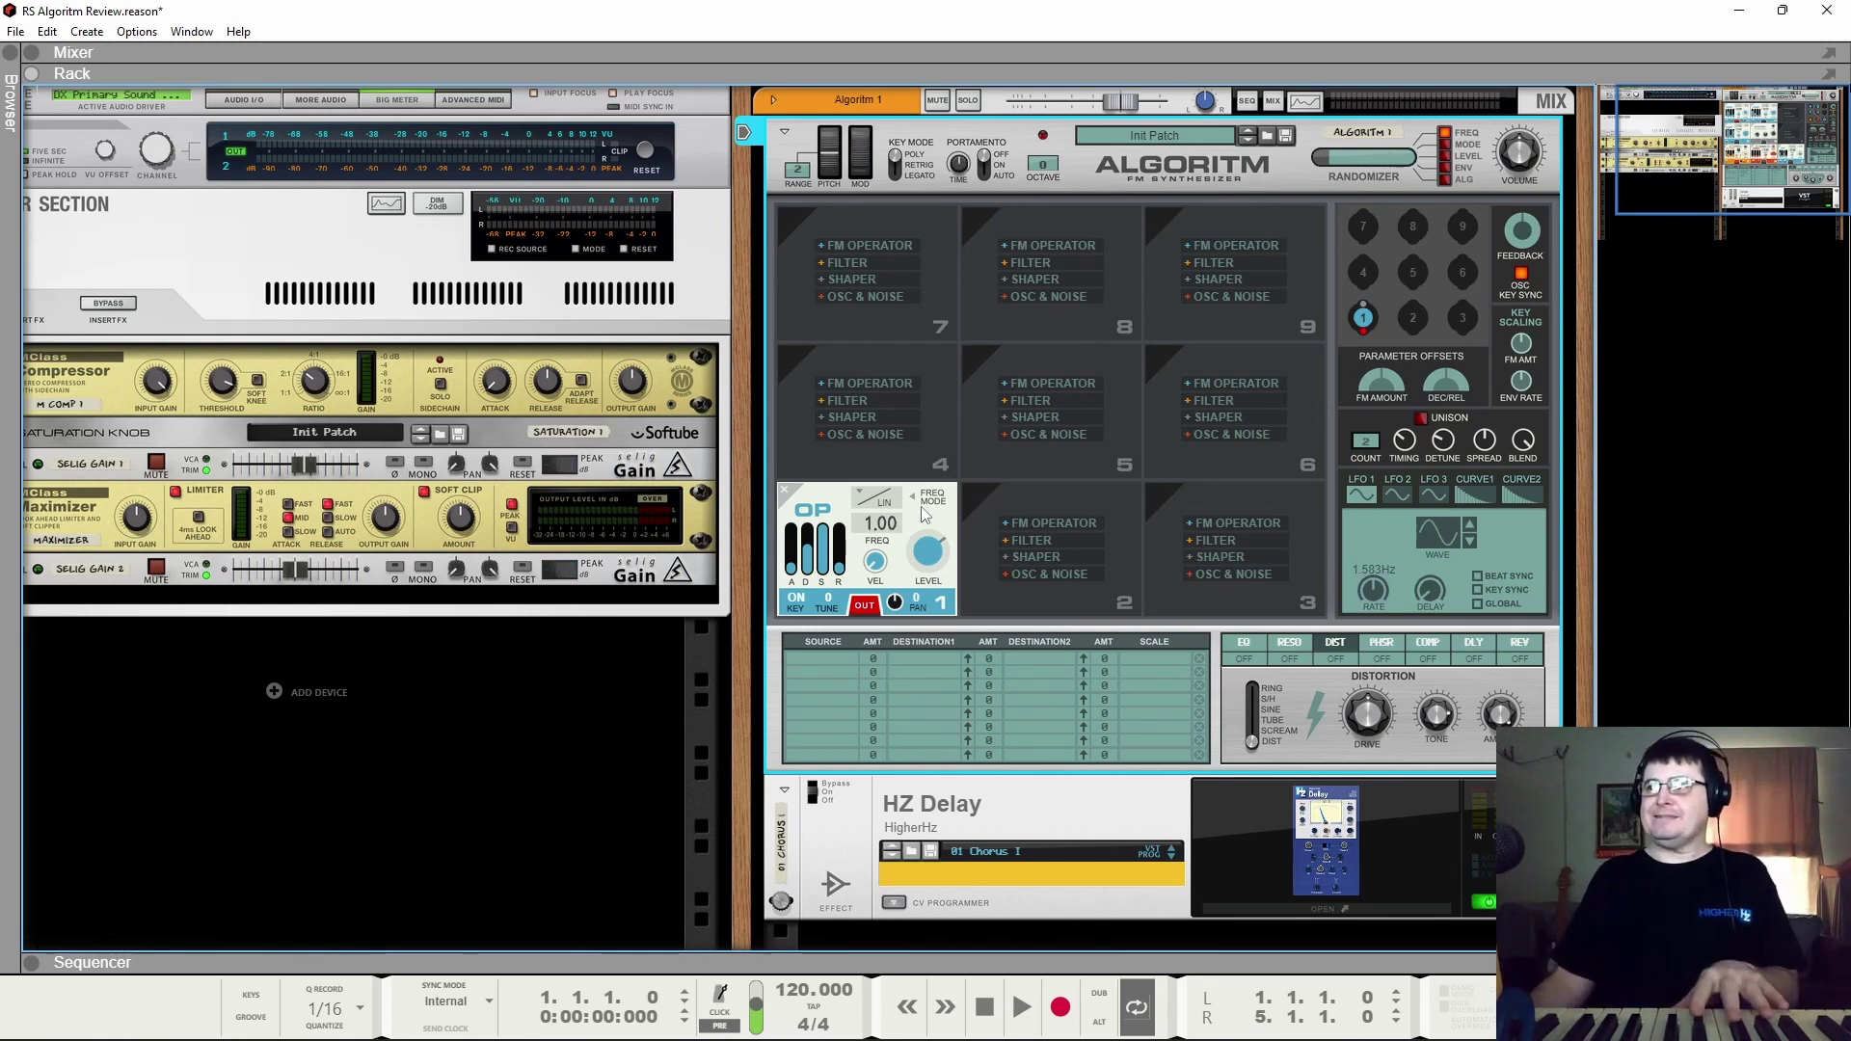
click(785, 490)
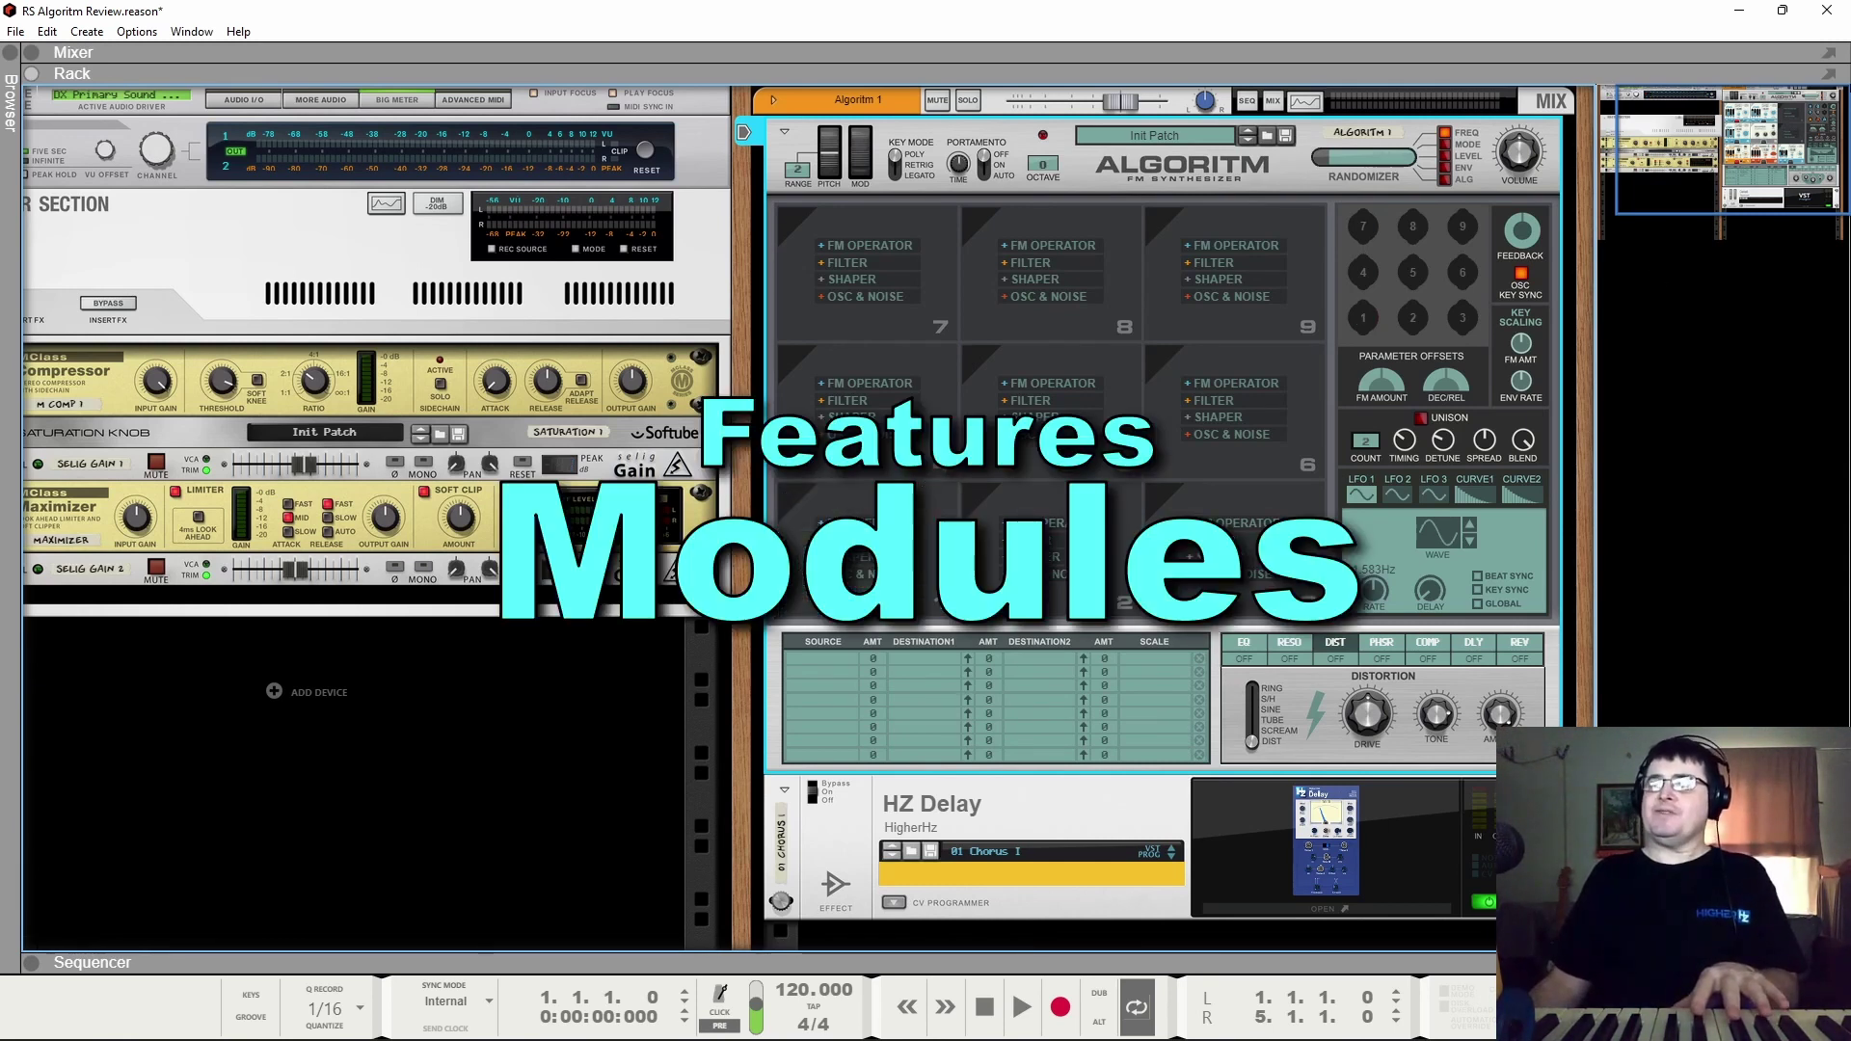
click(871, 522)
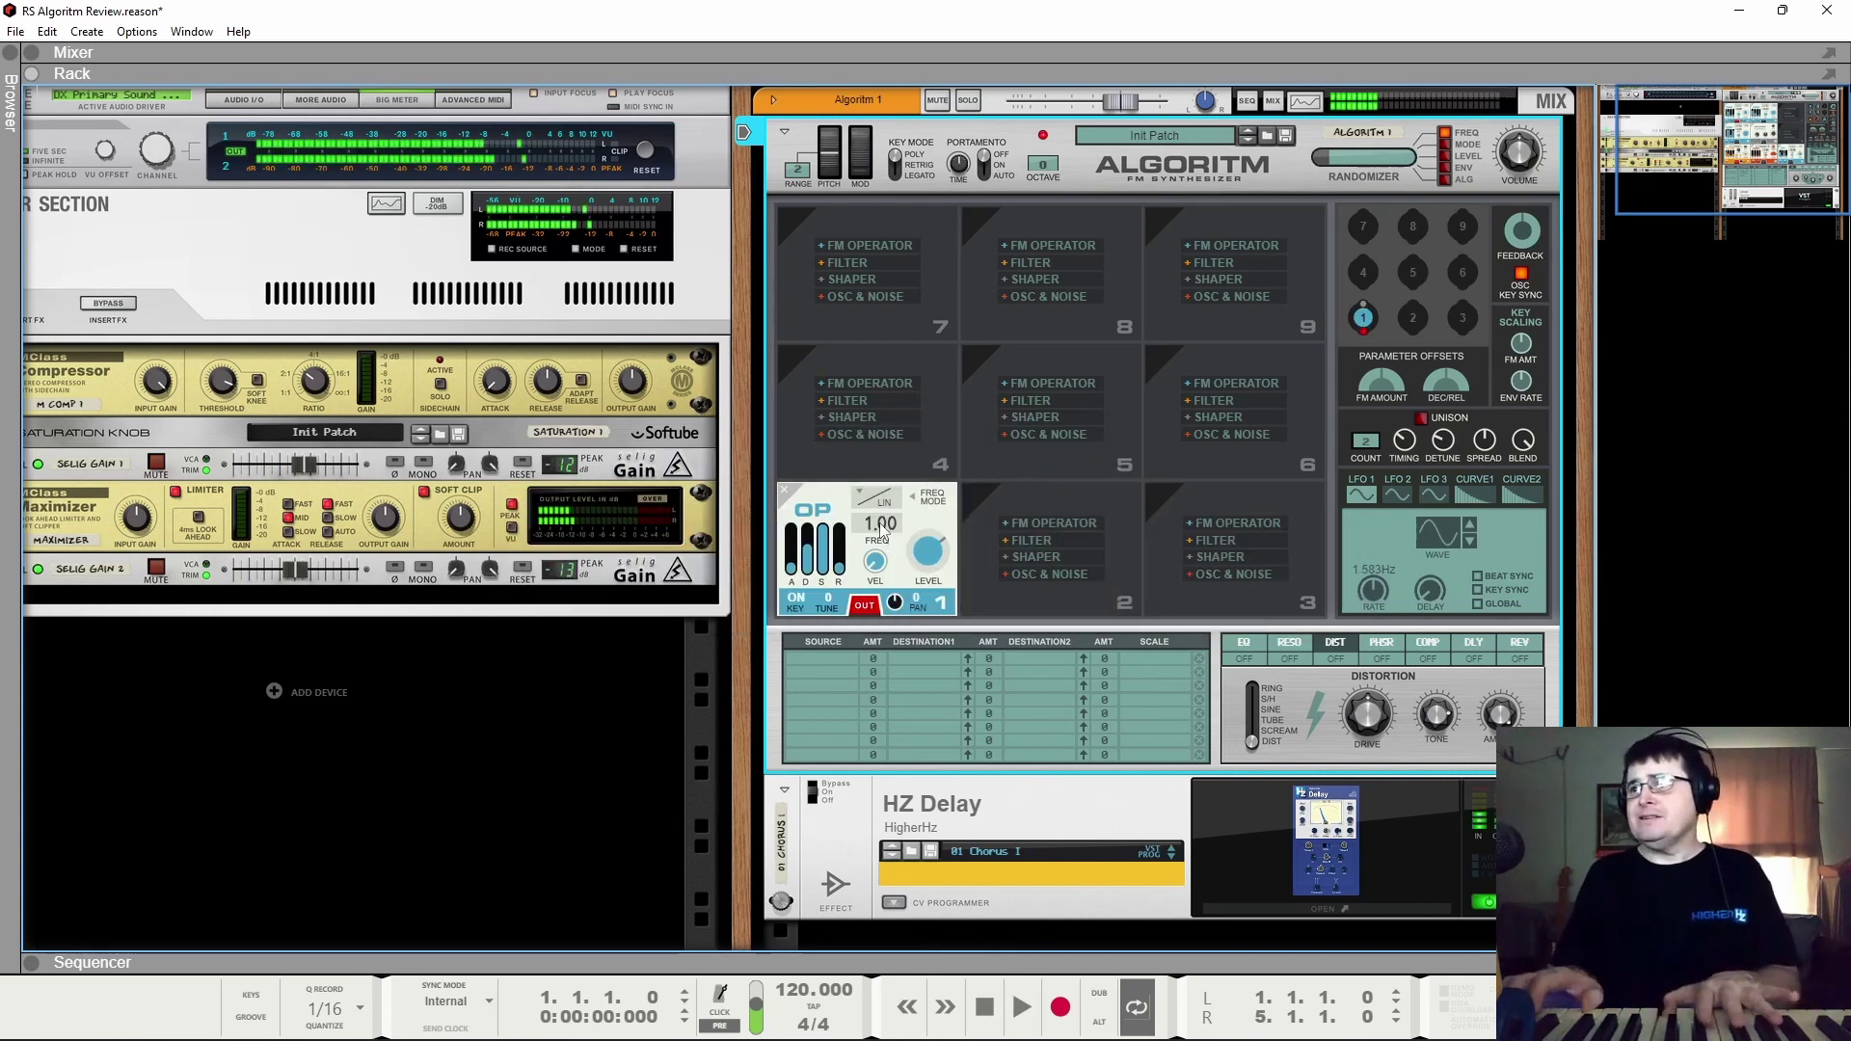
click(1034, 524)
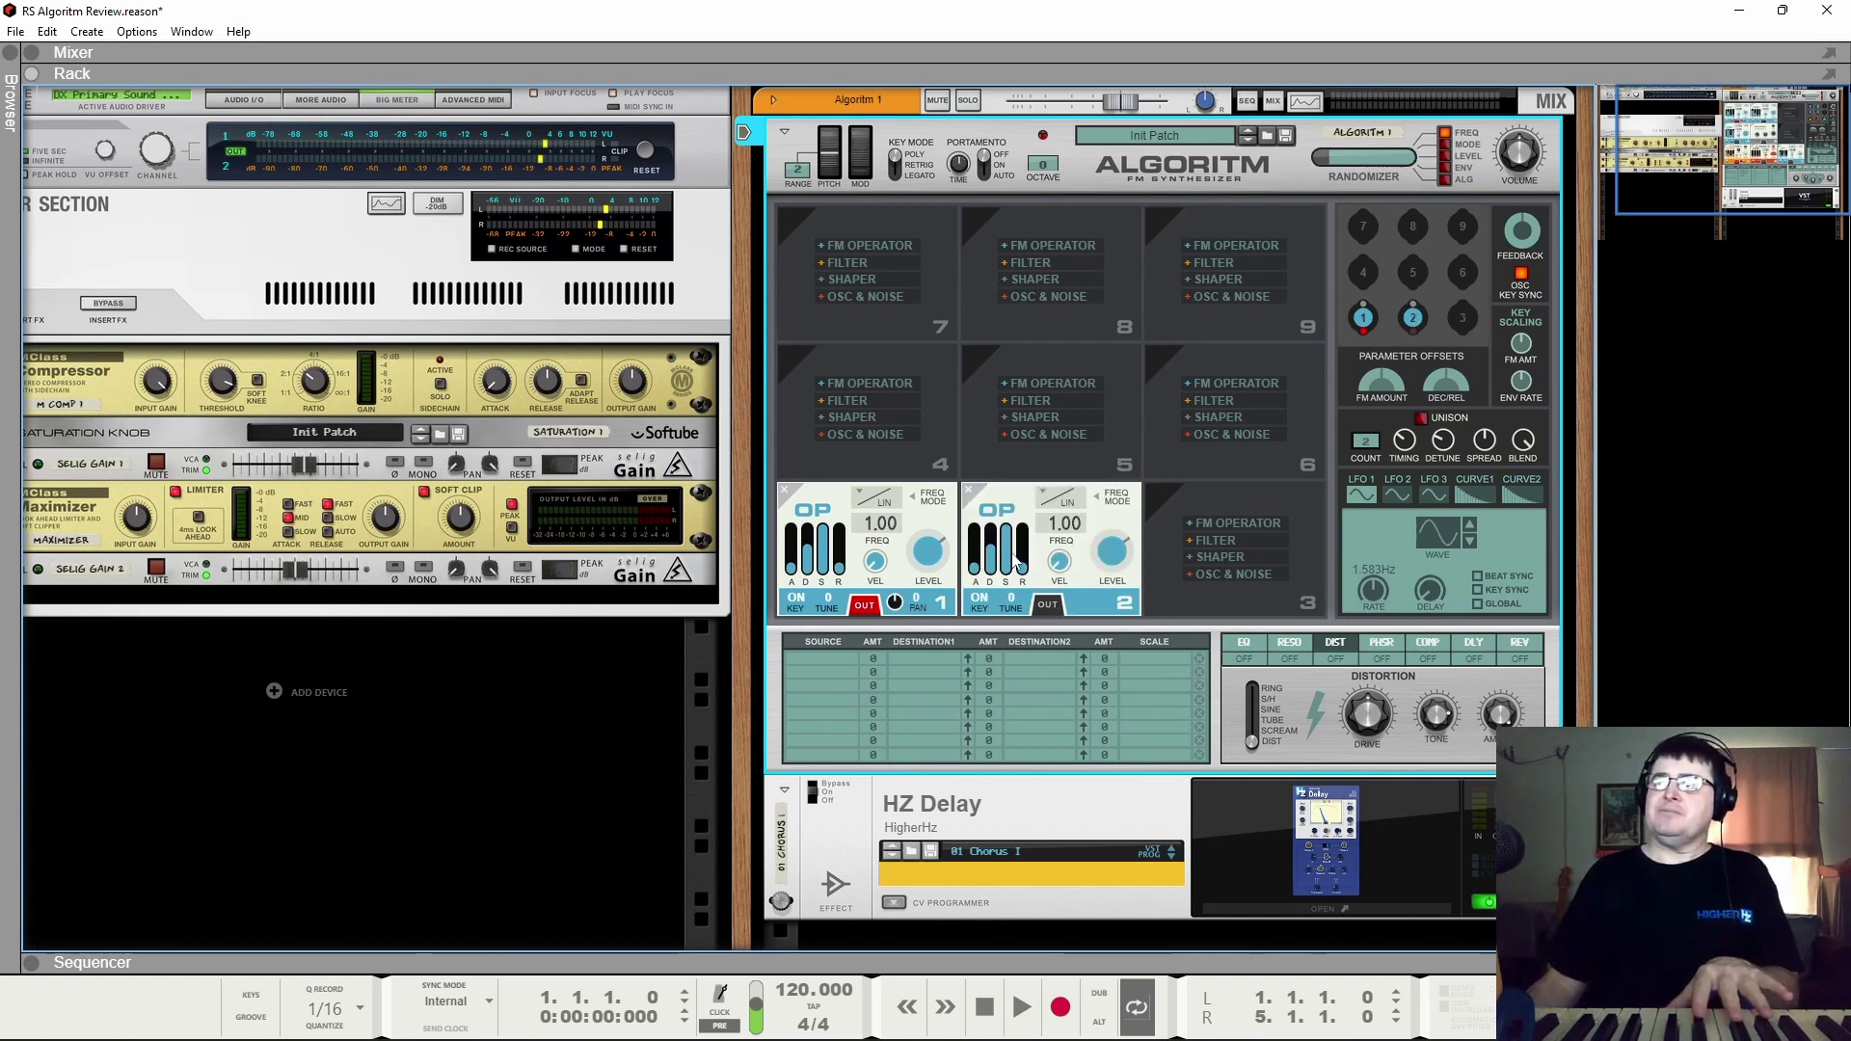
click(1048, 605)
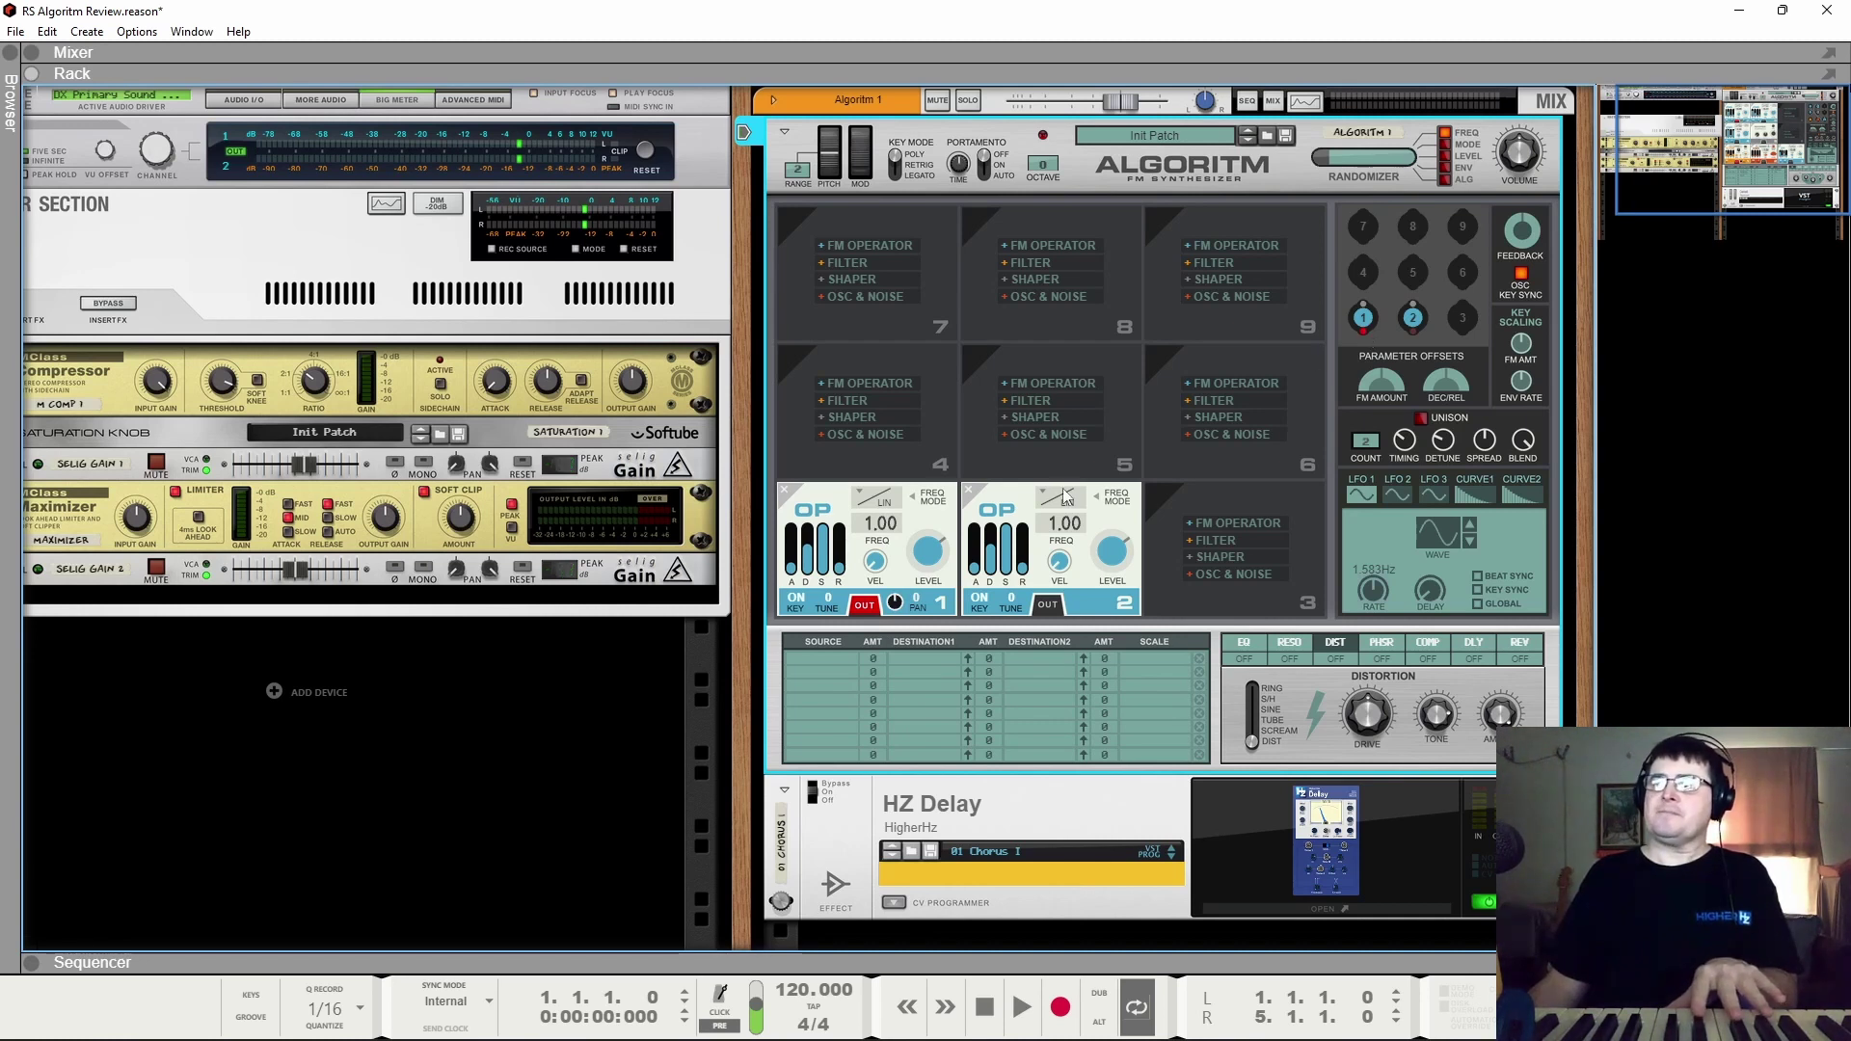
Step: Swap slot 2 between an operator and a Filter, ending with an FM Operator there
click(970, 492)
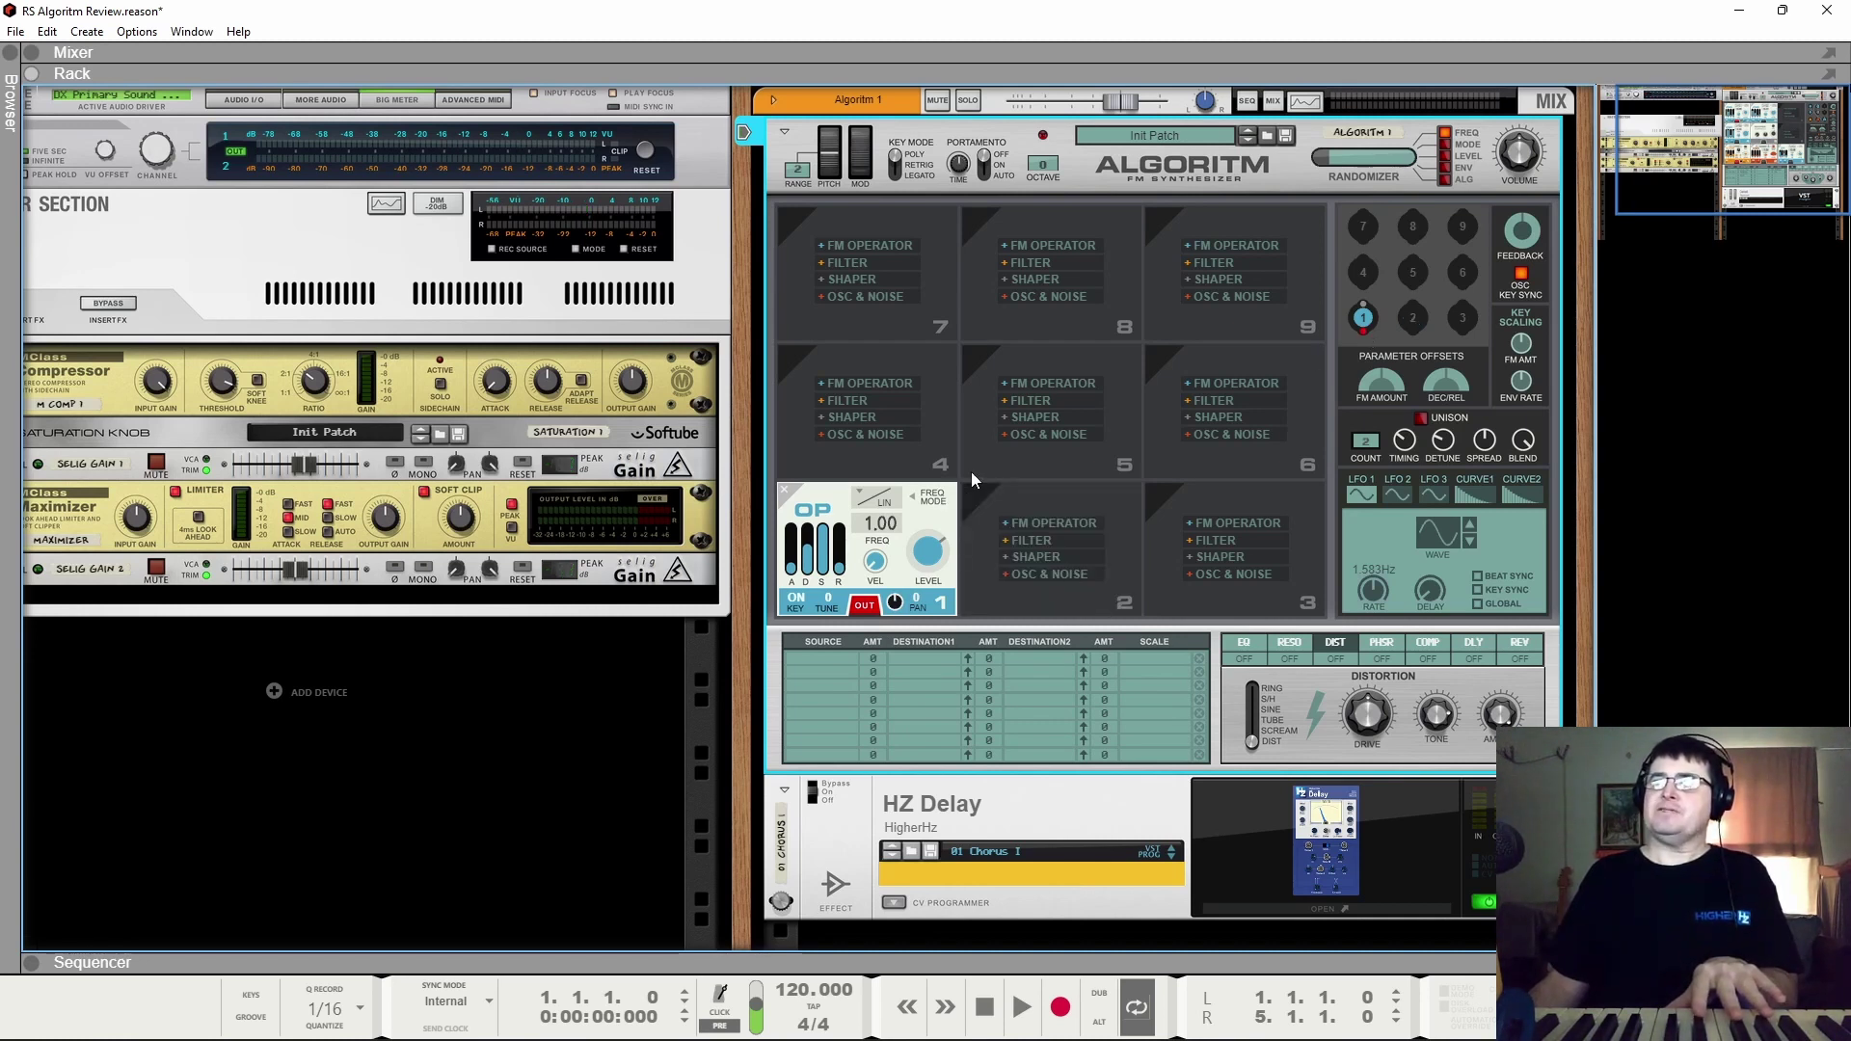
click(1052, 522)
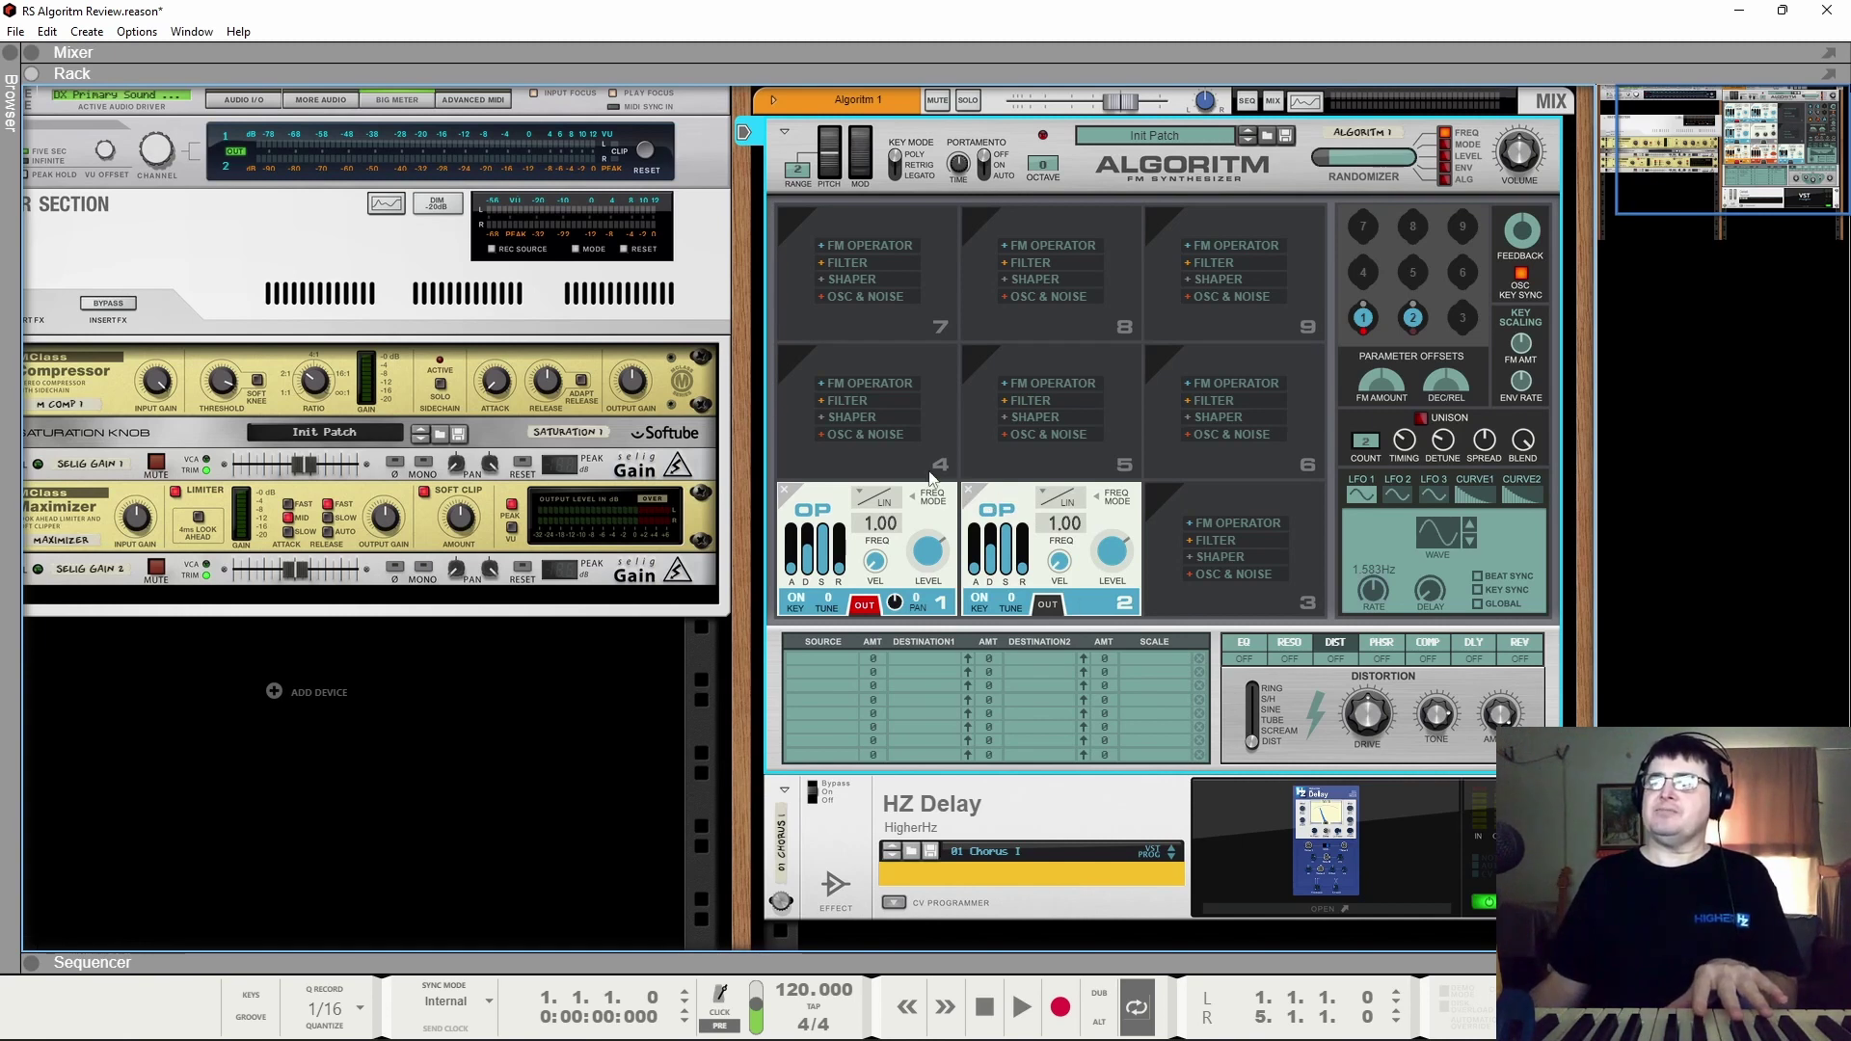
click(971, 494)
click(1033, 540)
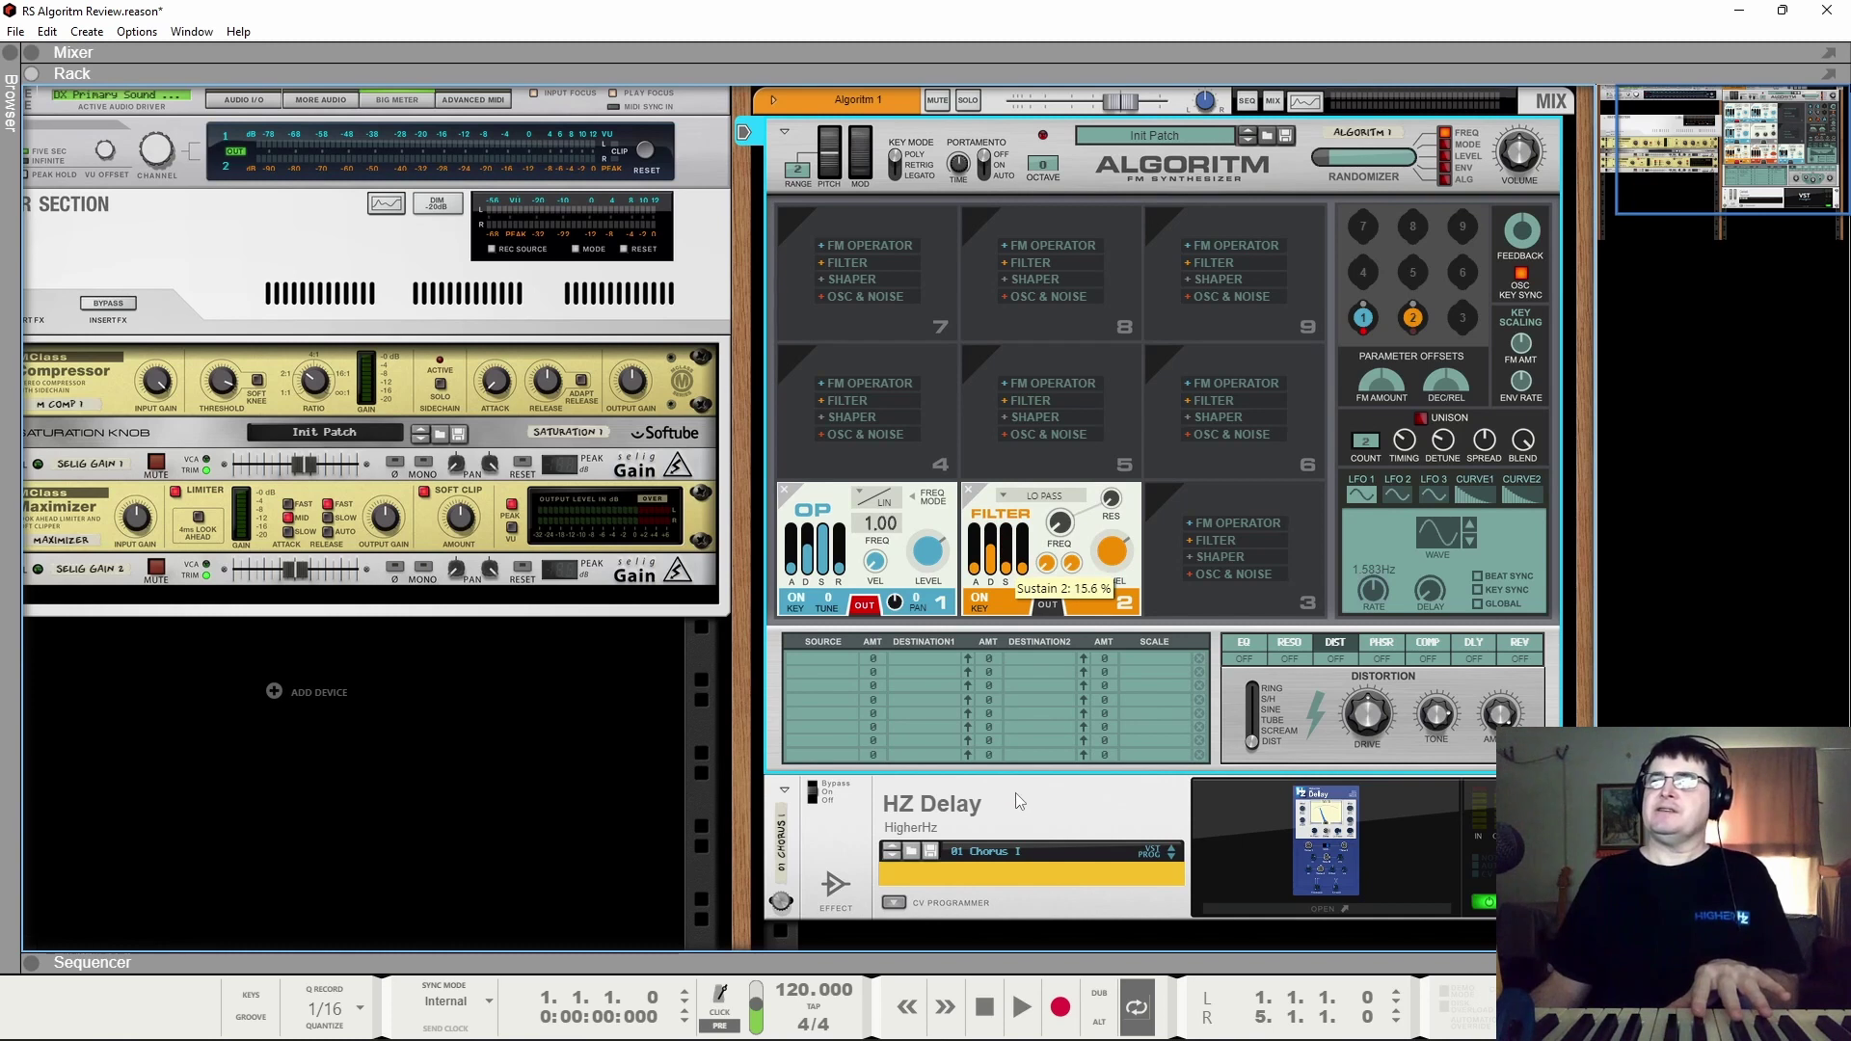
click(972, 495)
click(1047, 523)
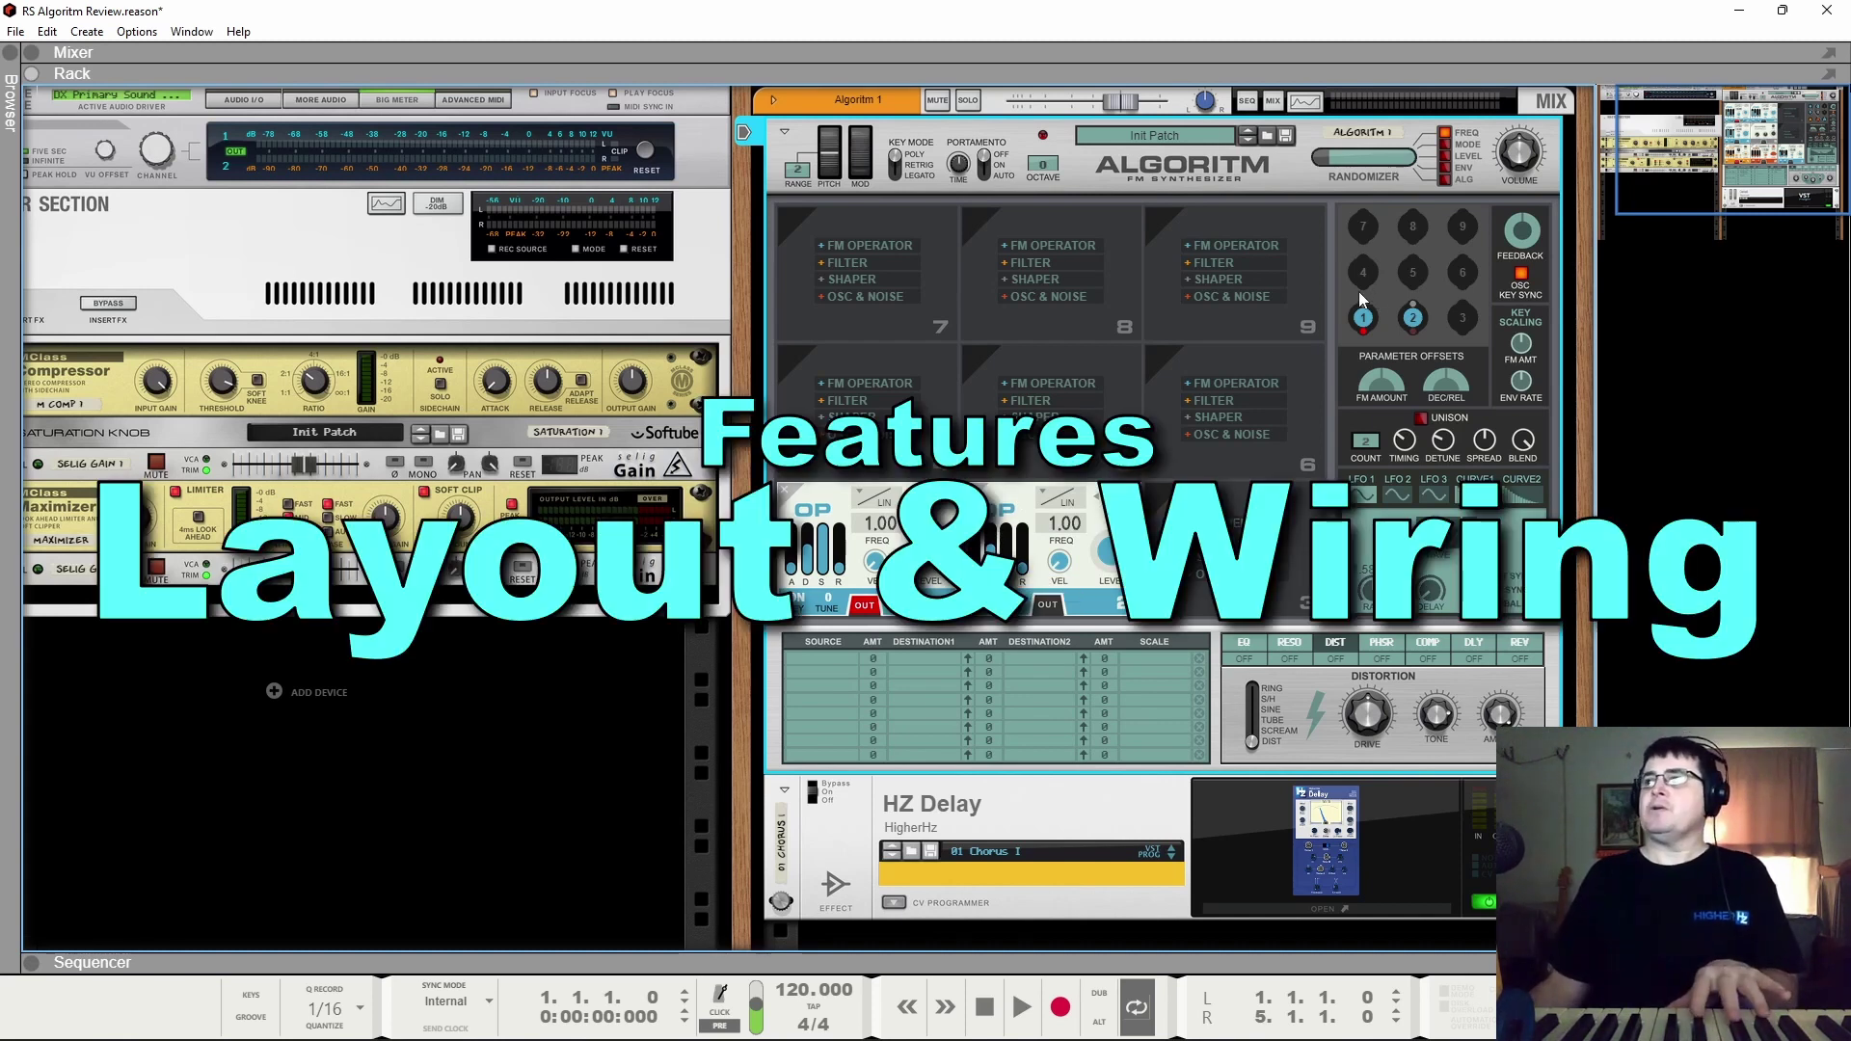
Step: Move the operators into slots 4 and 5, add a new operator in slot 4, and wire operator 1 to it
drag(1414, 323, 1368, 290)
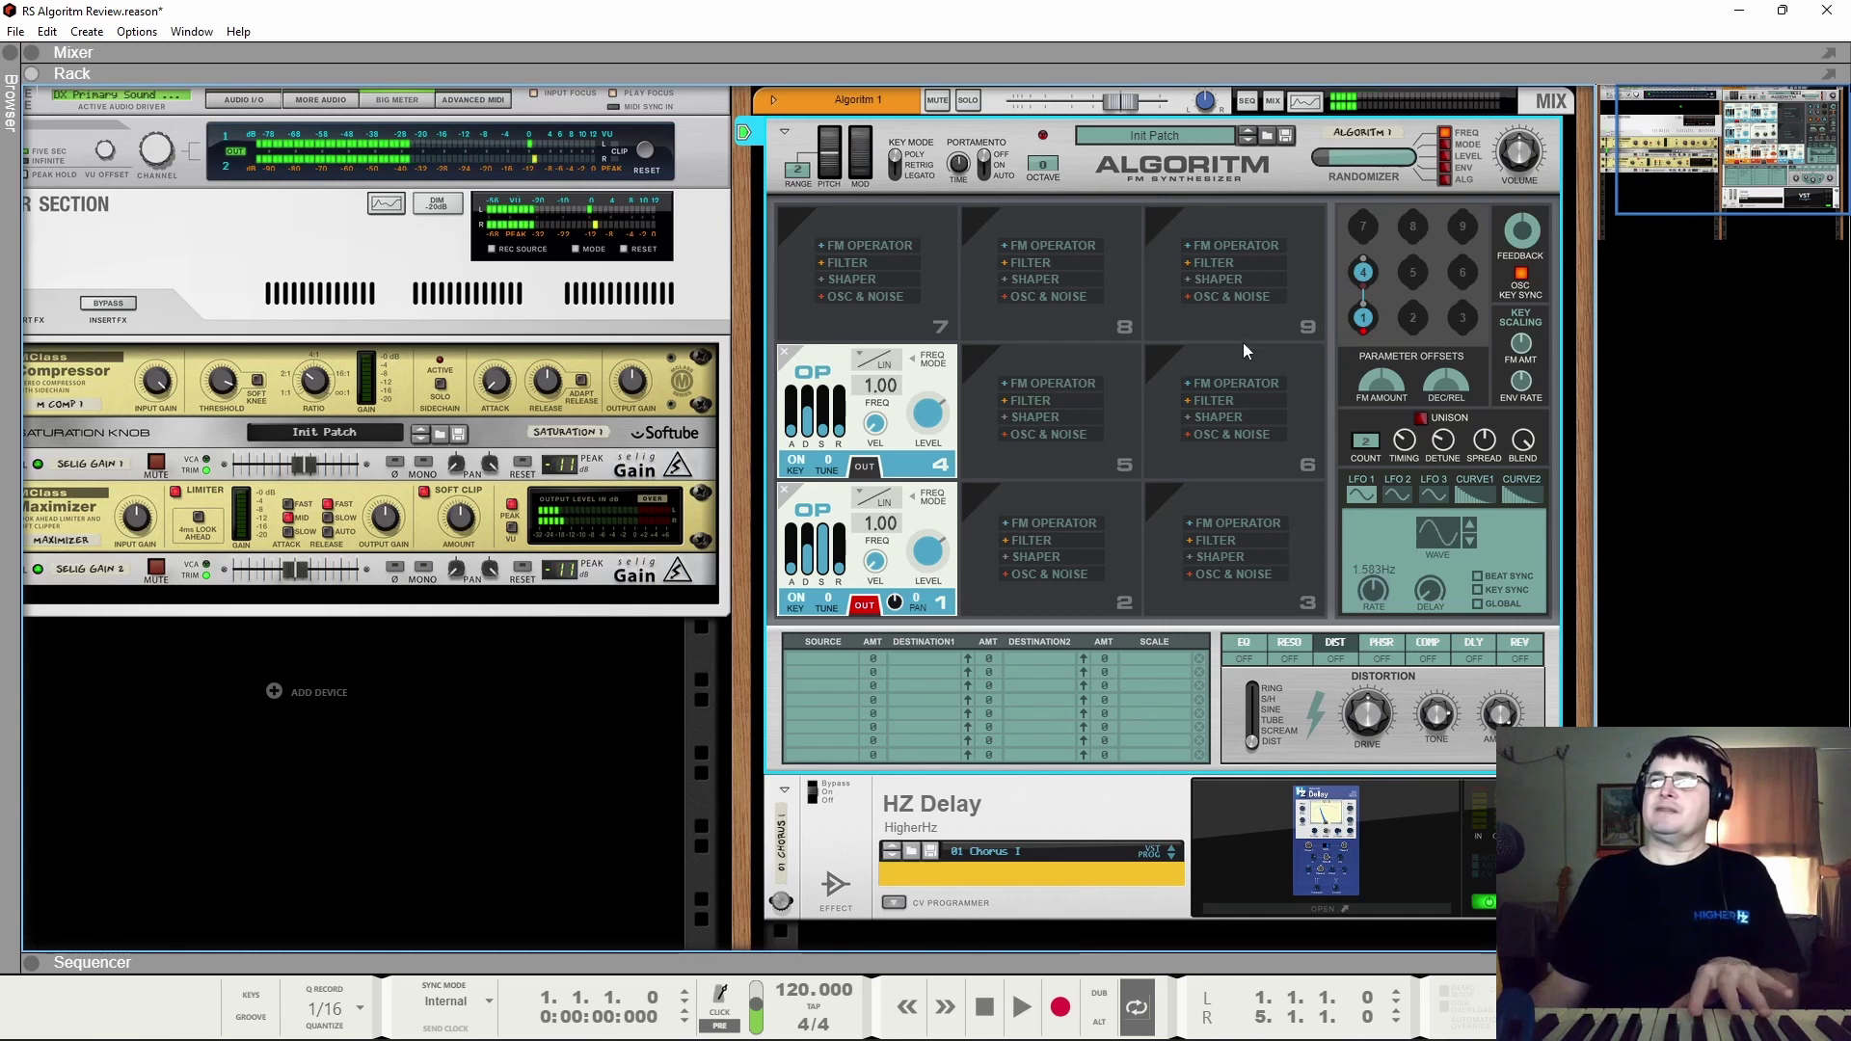
drag(1386, 279, 1415, 276)
click(861, 383)
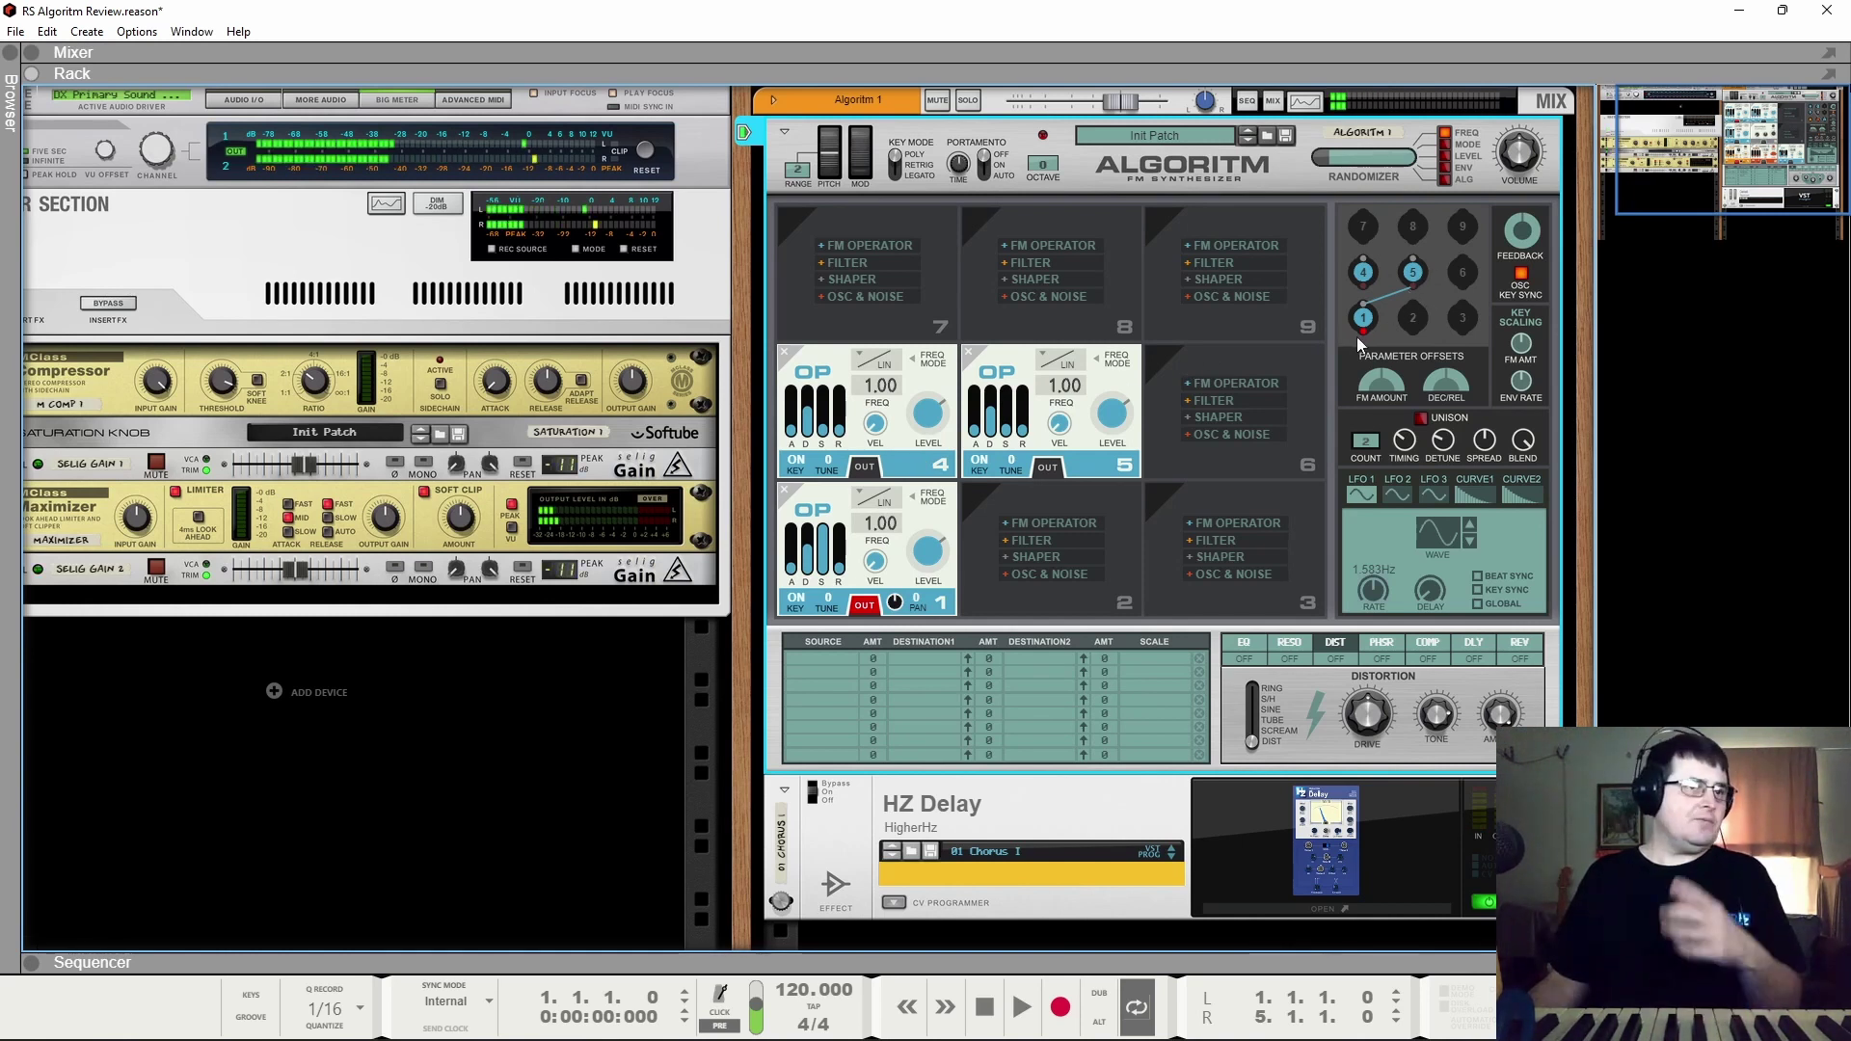
drag(1368, 329, 1413, 271)
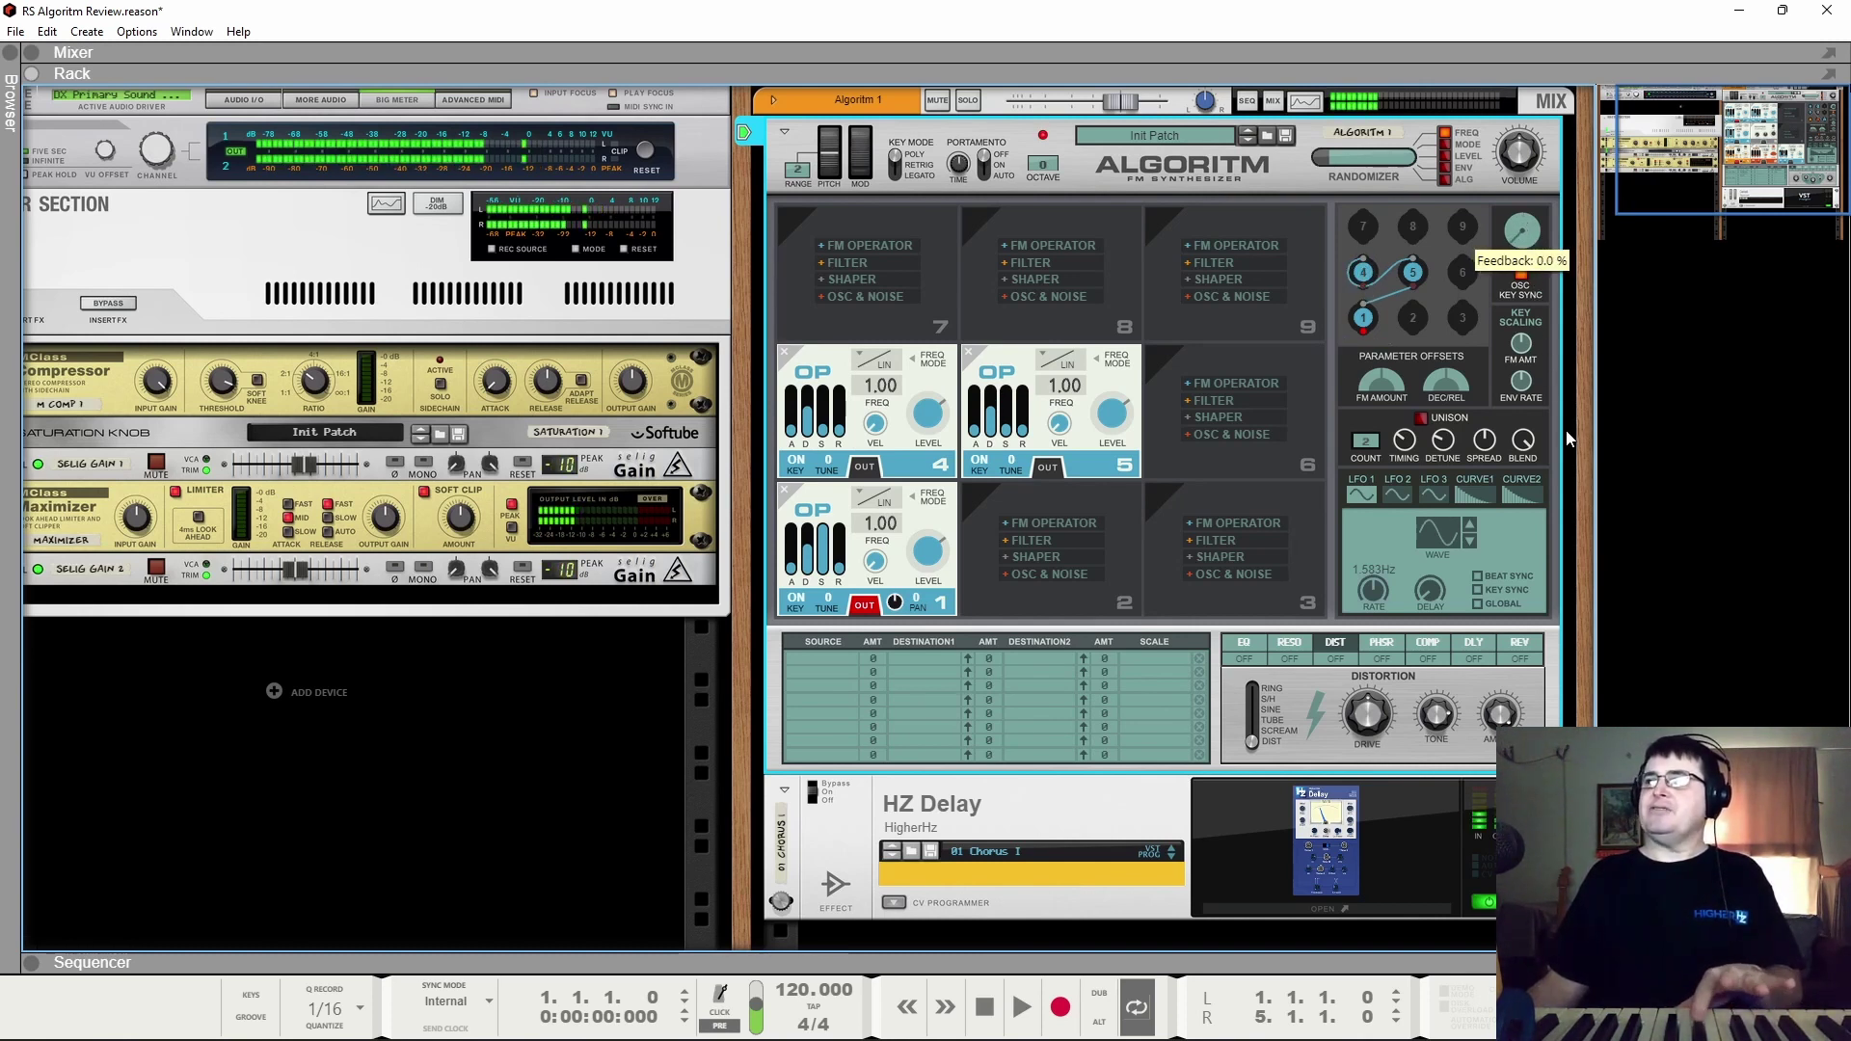
Step: Turn Feedback back to 0 and drag the routing nodes so operators stack in slots 7, 4 and 1
scroll(1529, 264, up, 3)
drag(1529, 157, 1526, 322)
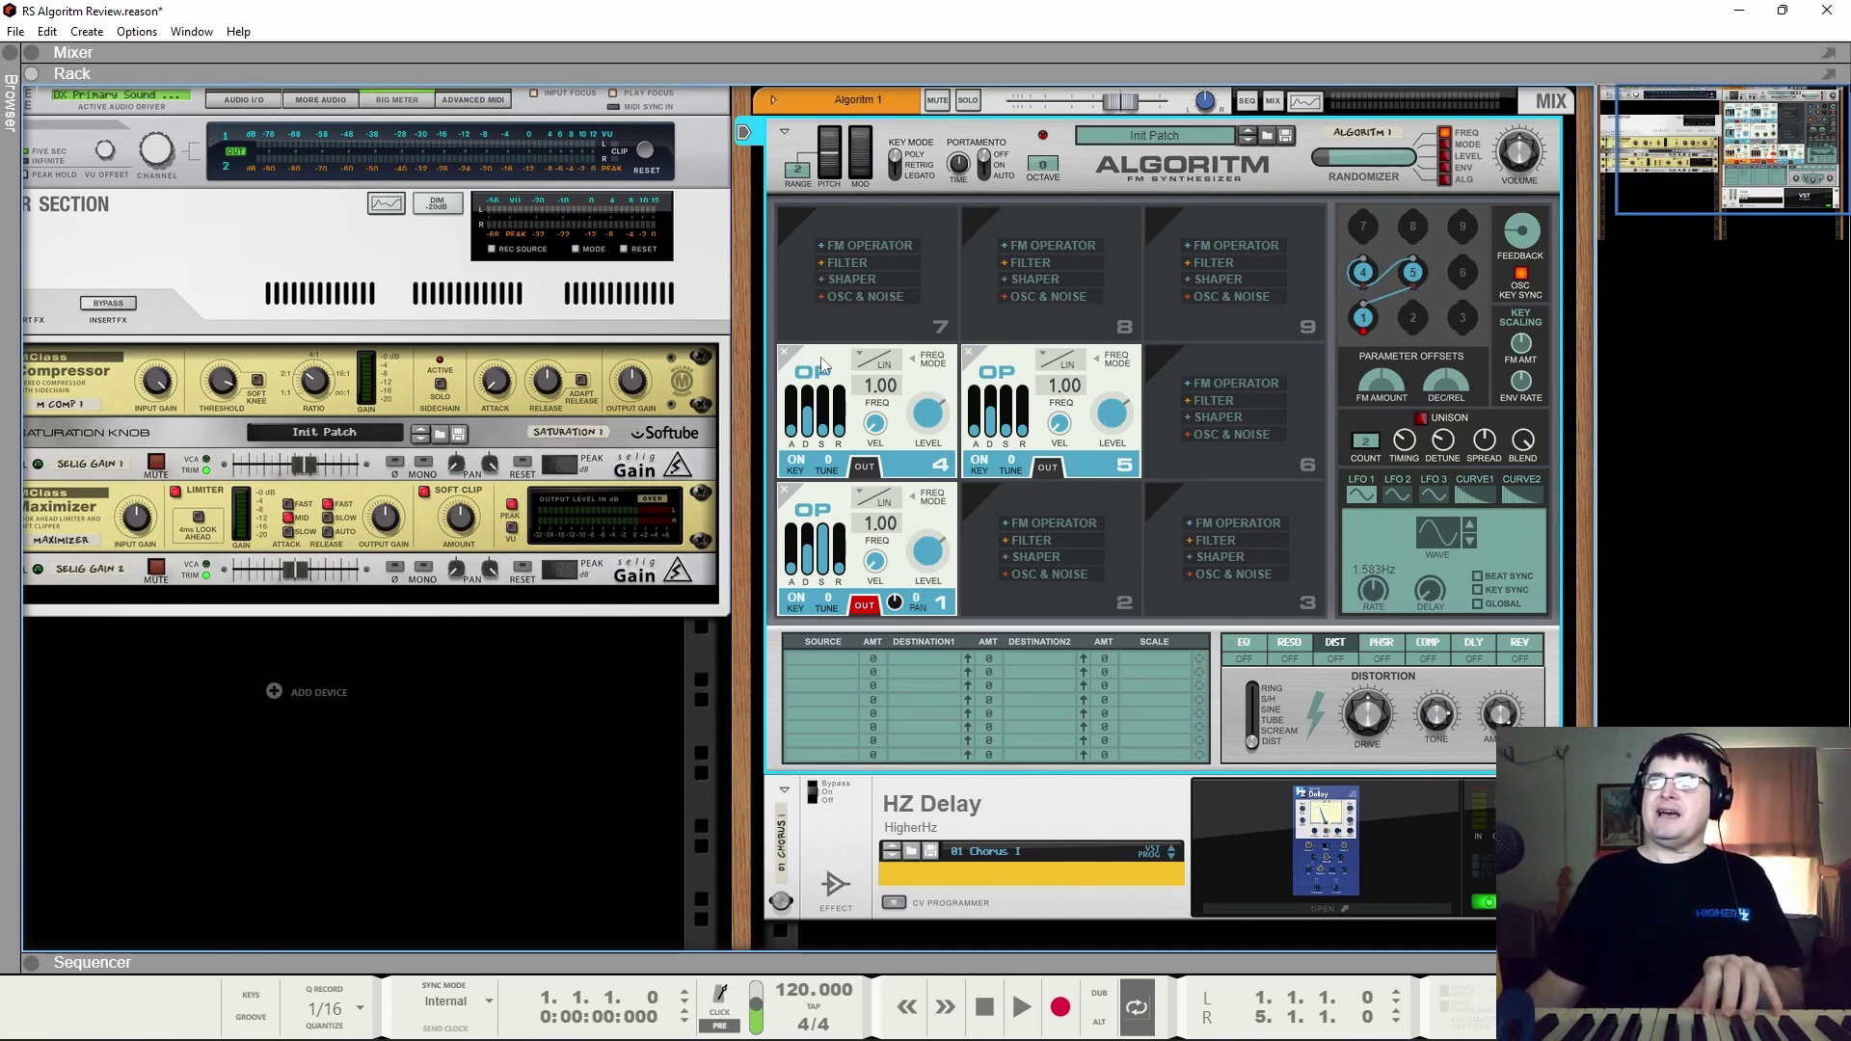
drag(1410, 228, 1413, 227)
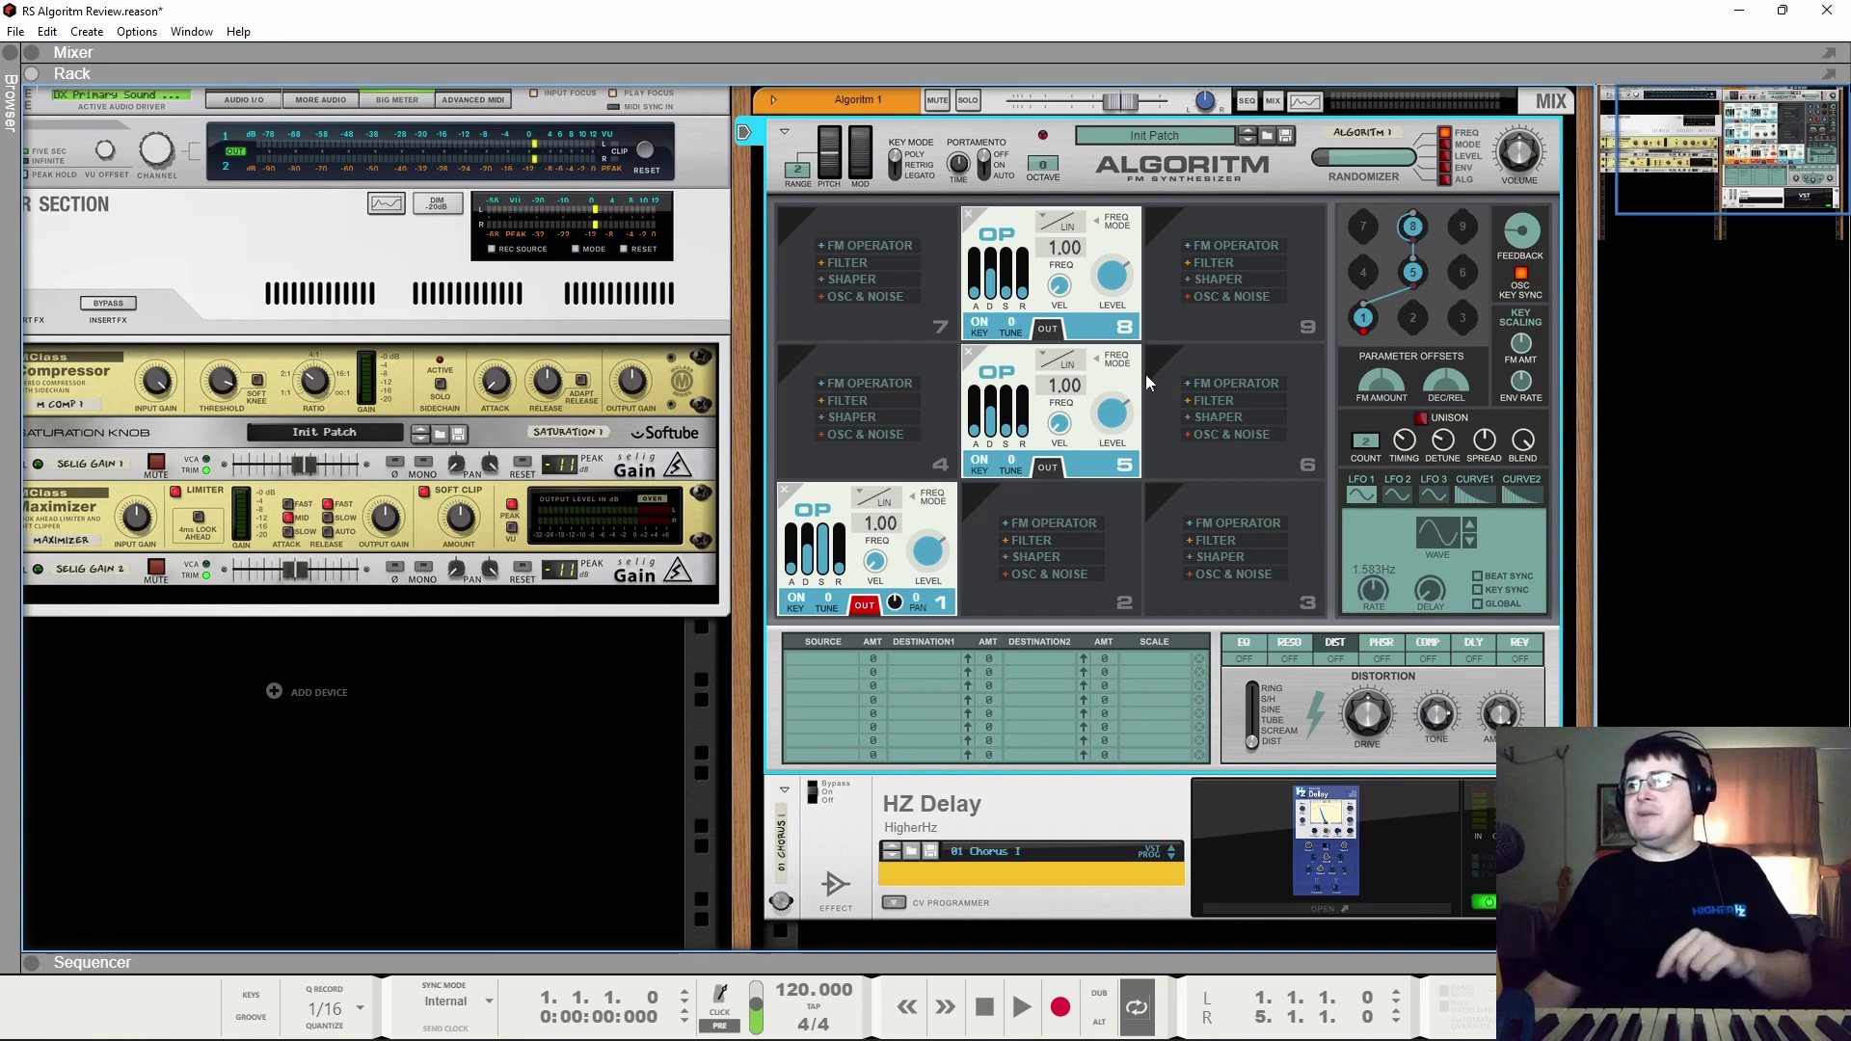
drag(1373, 273, 1365, 227)
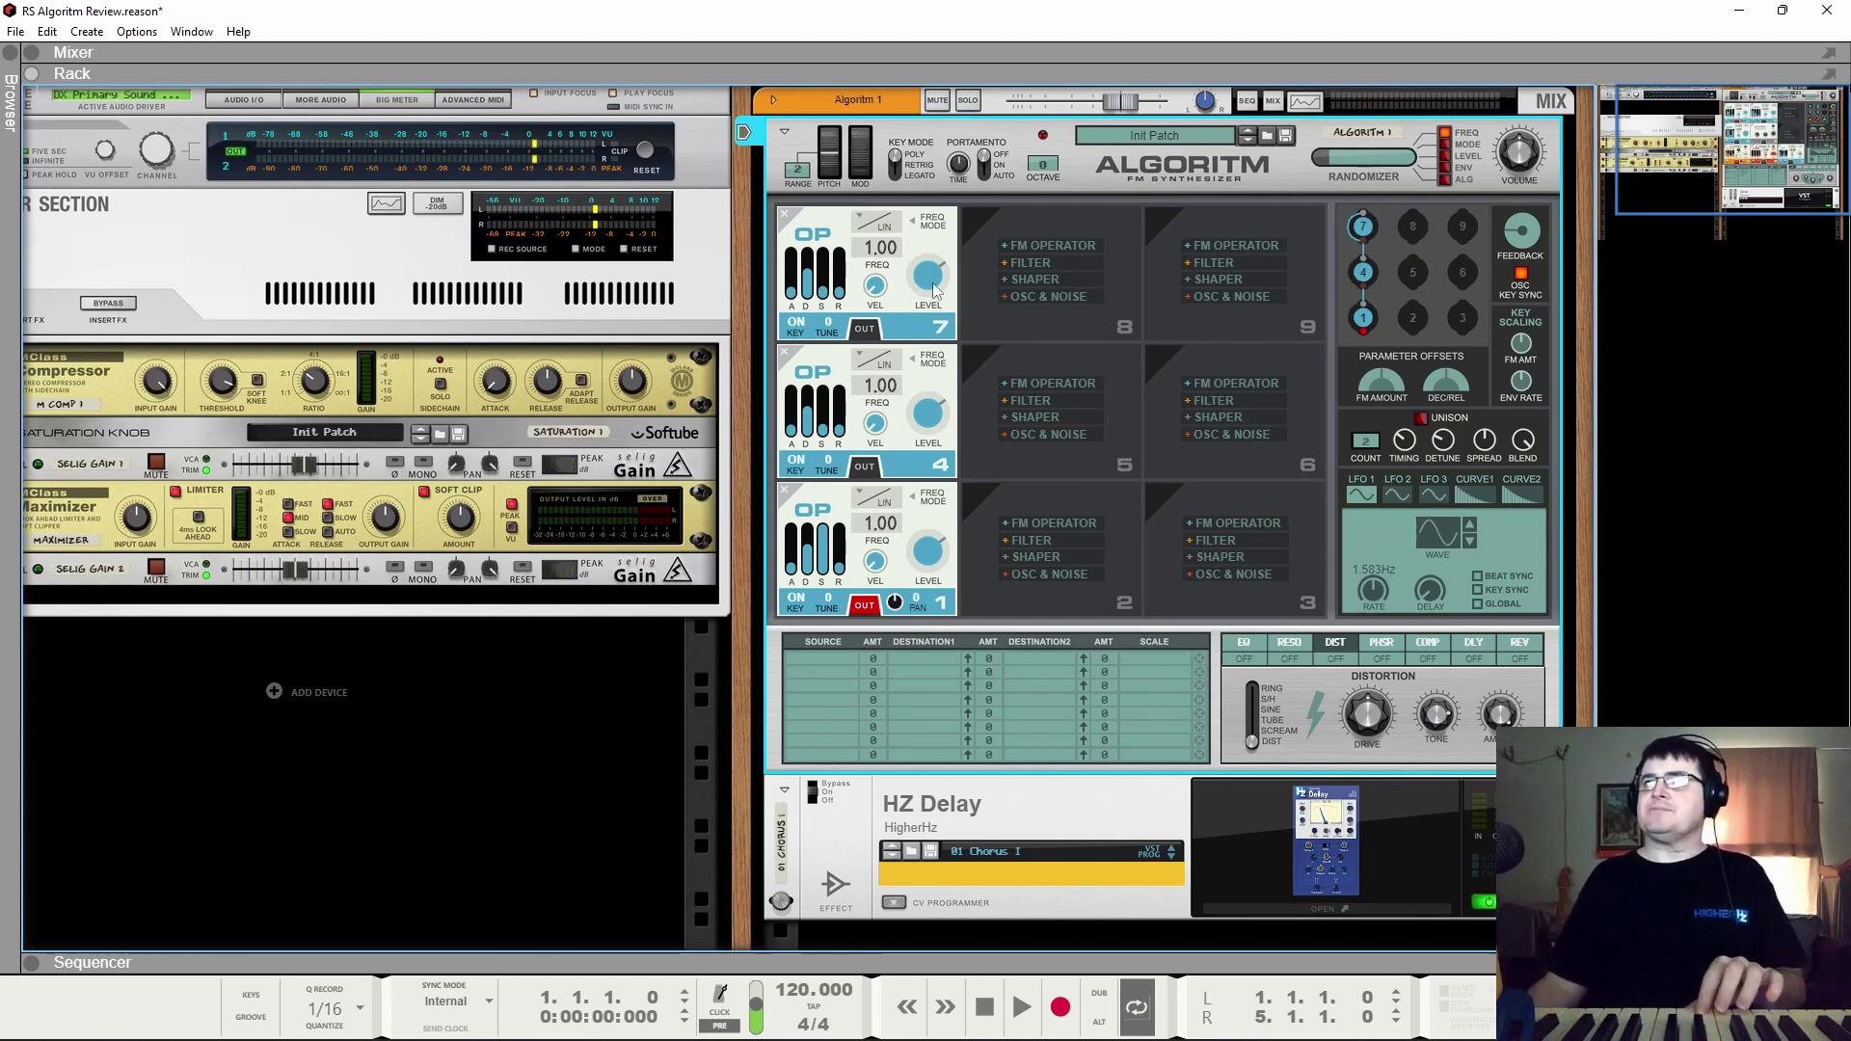
Step: Set operator 7's level to minimum and operator 4's level to about -12 dB
drag(940, 280, 940, 328)
drag(929, 414, 929, 462)
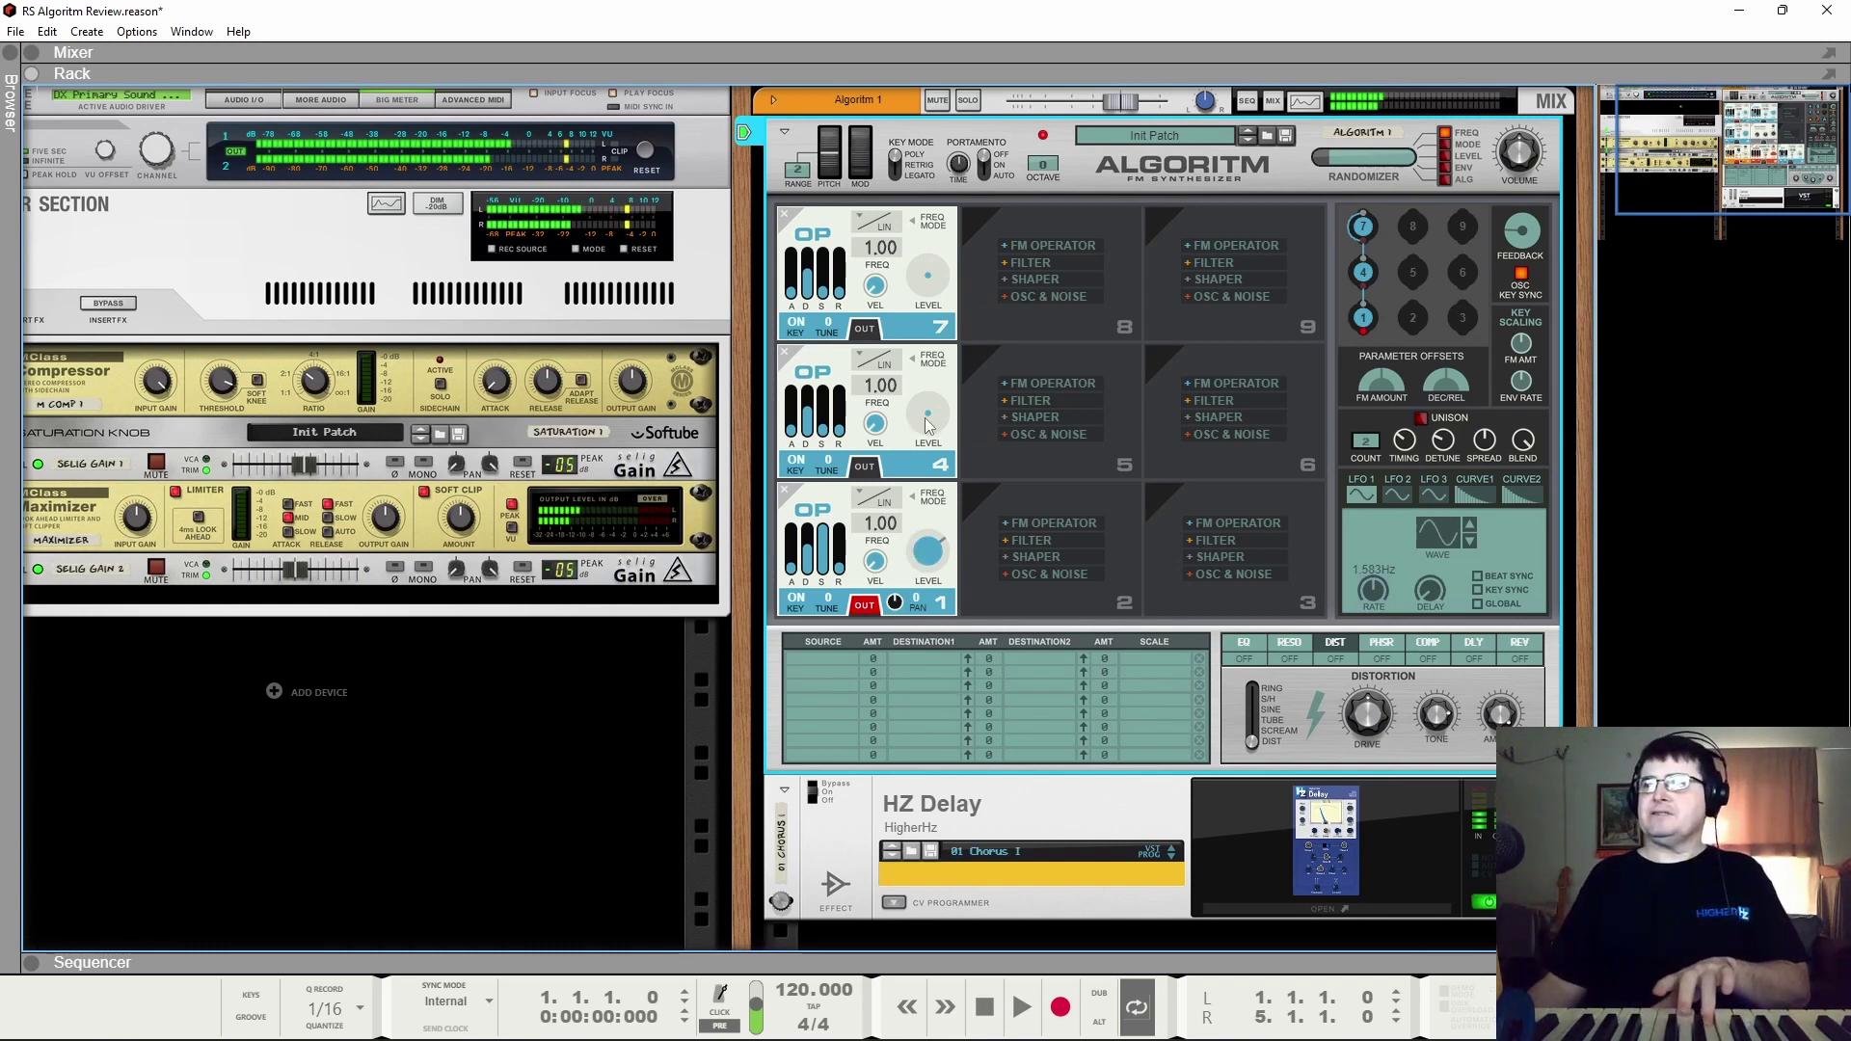
drag(934, 422, 949, 289)
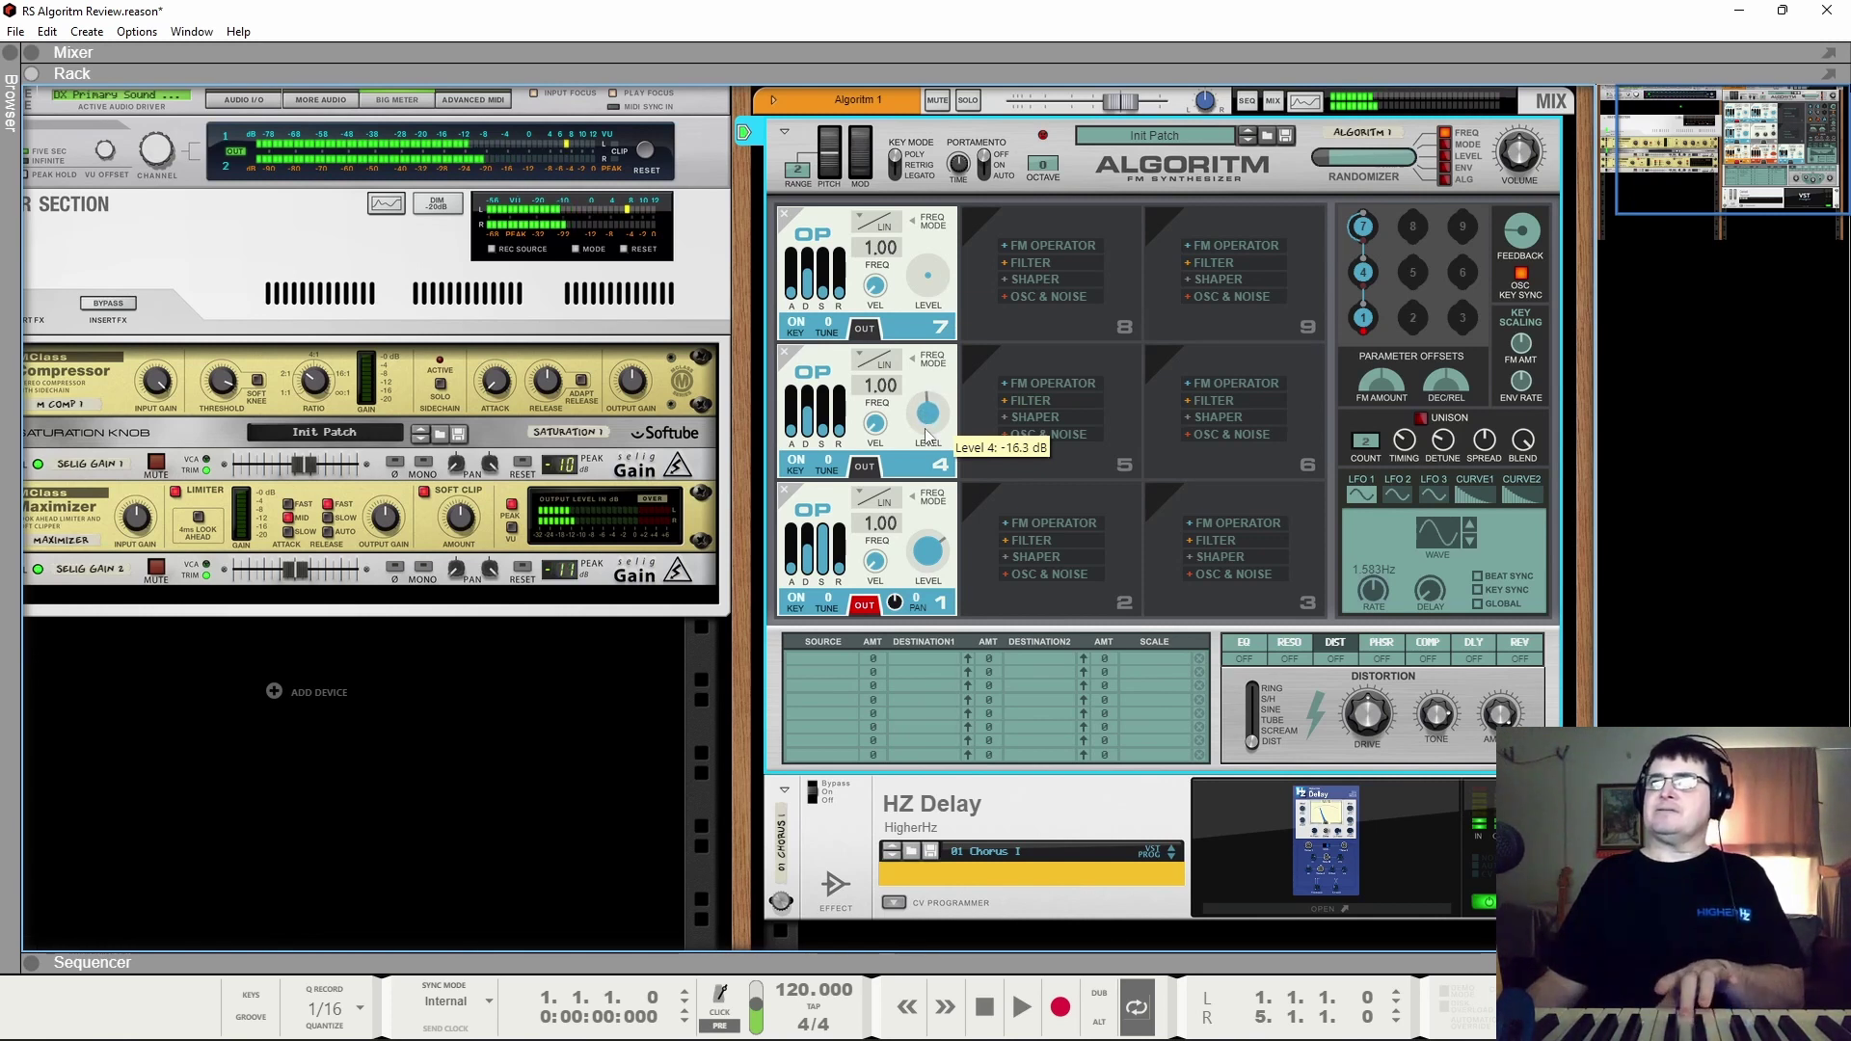
drag(927, 442, 949, 312)
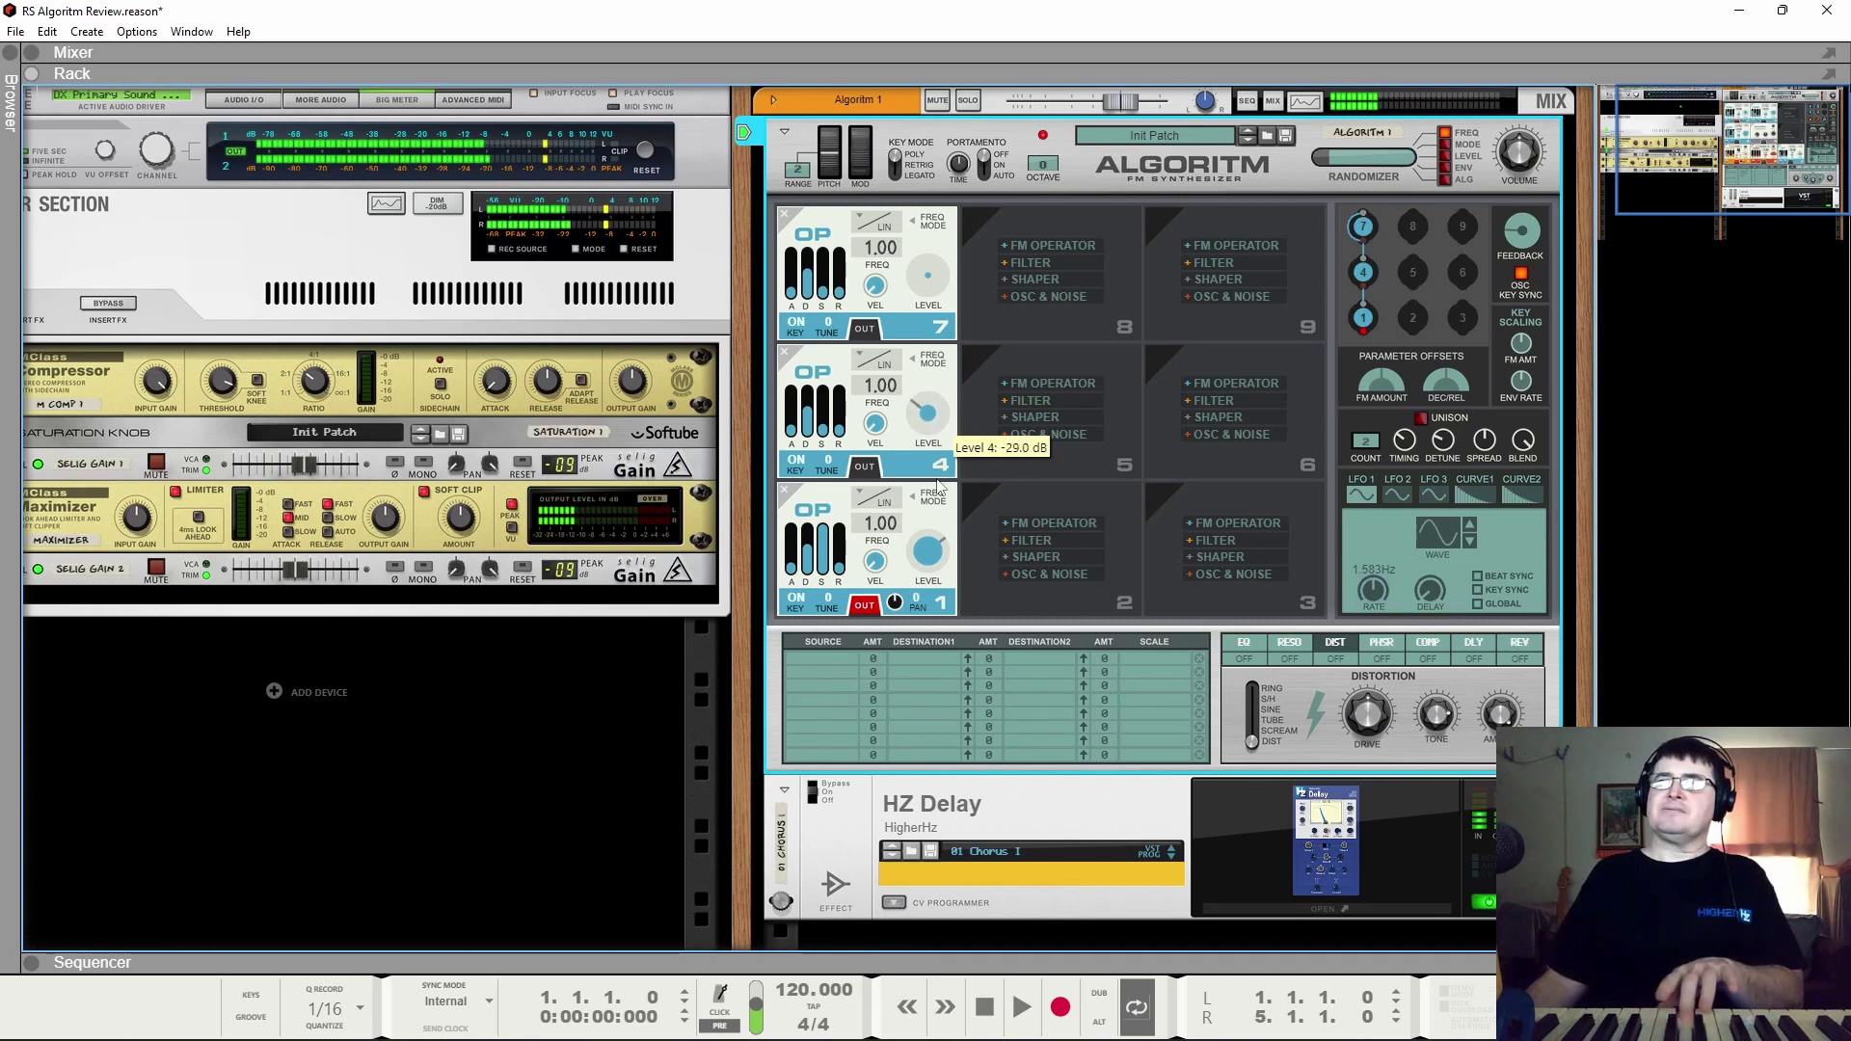
drag(940, 489, 942, 436)
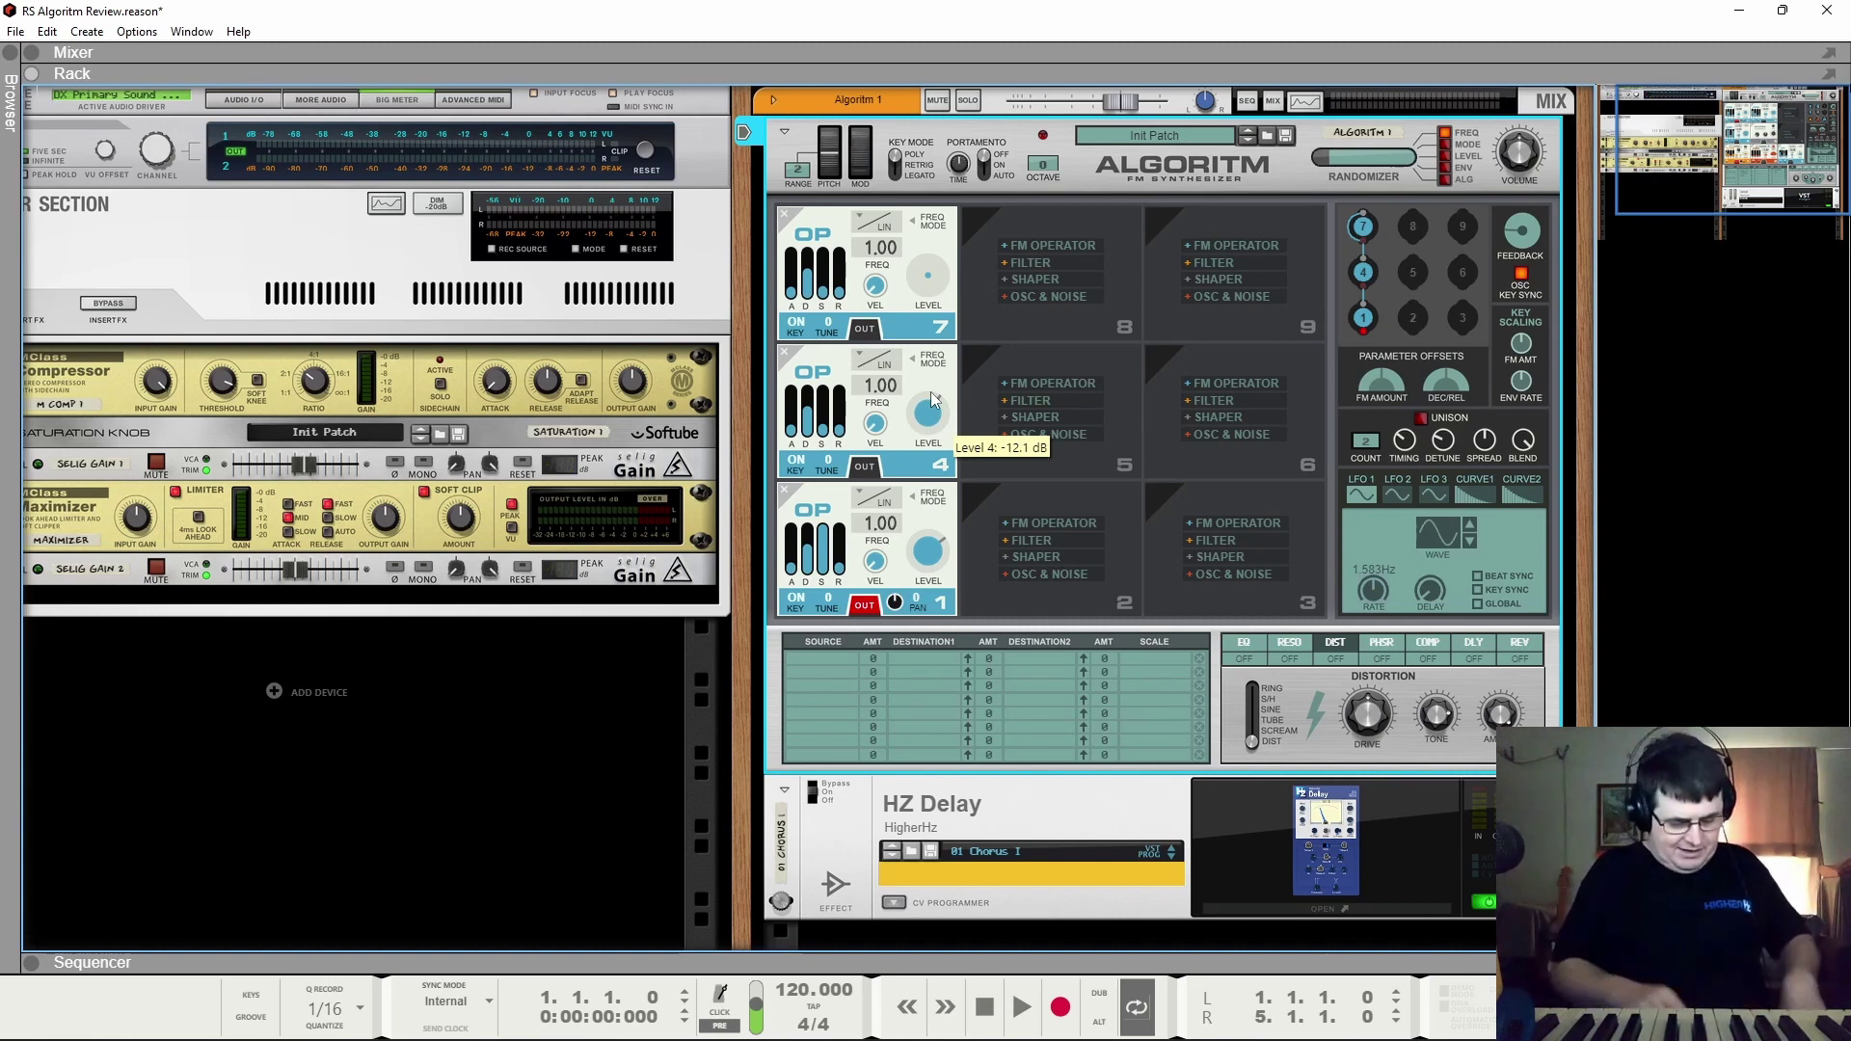
Step: Show the Spectrum EQ analyzer, settle operator 4 near -30 dB, and test operator 7's level
key(F2)
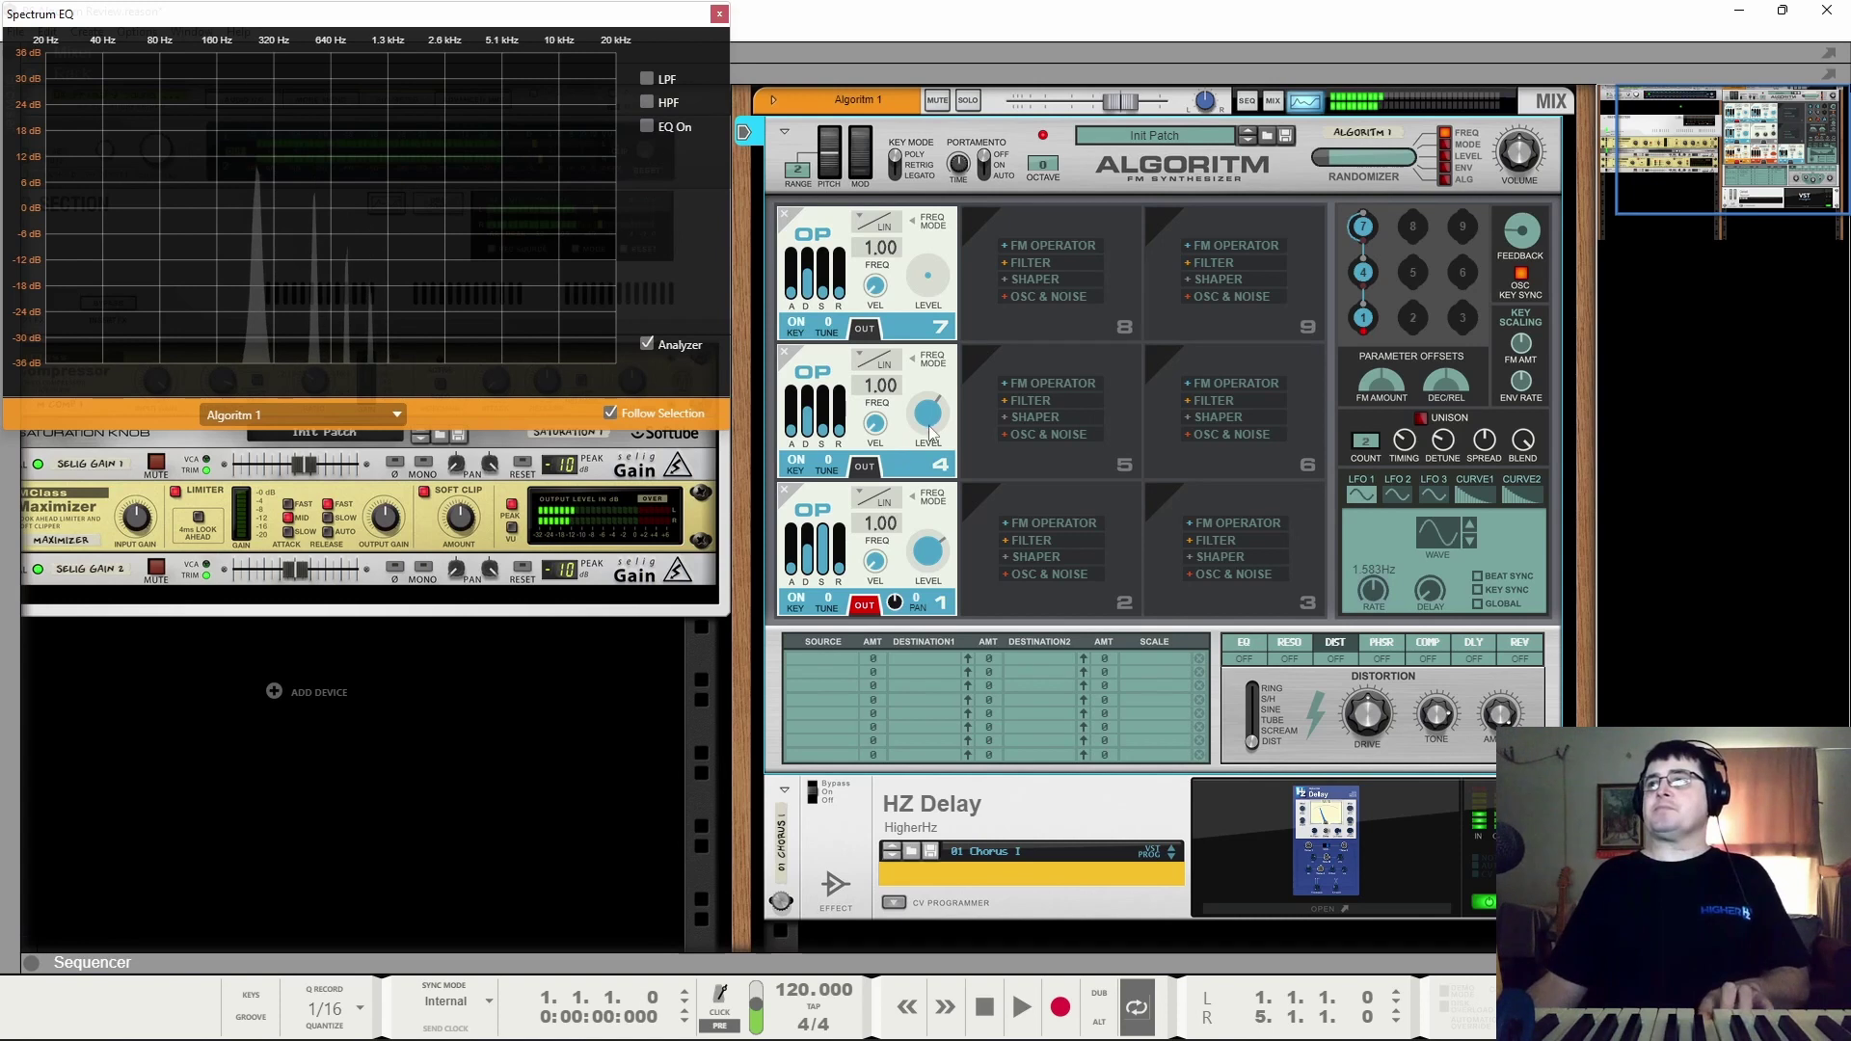
drag(928, 413, 922, 760)
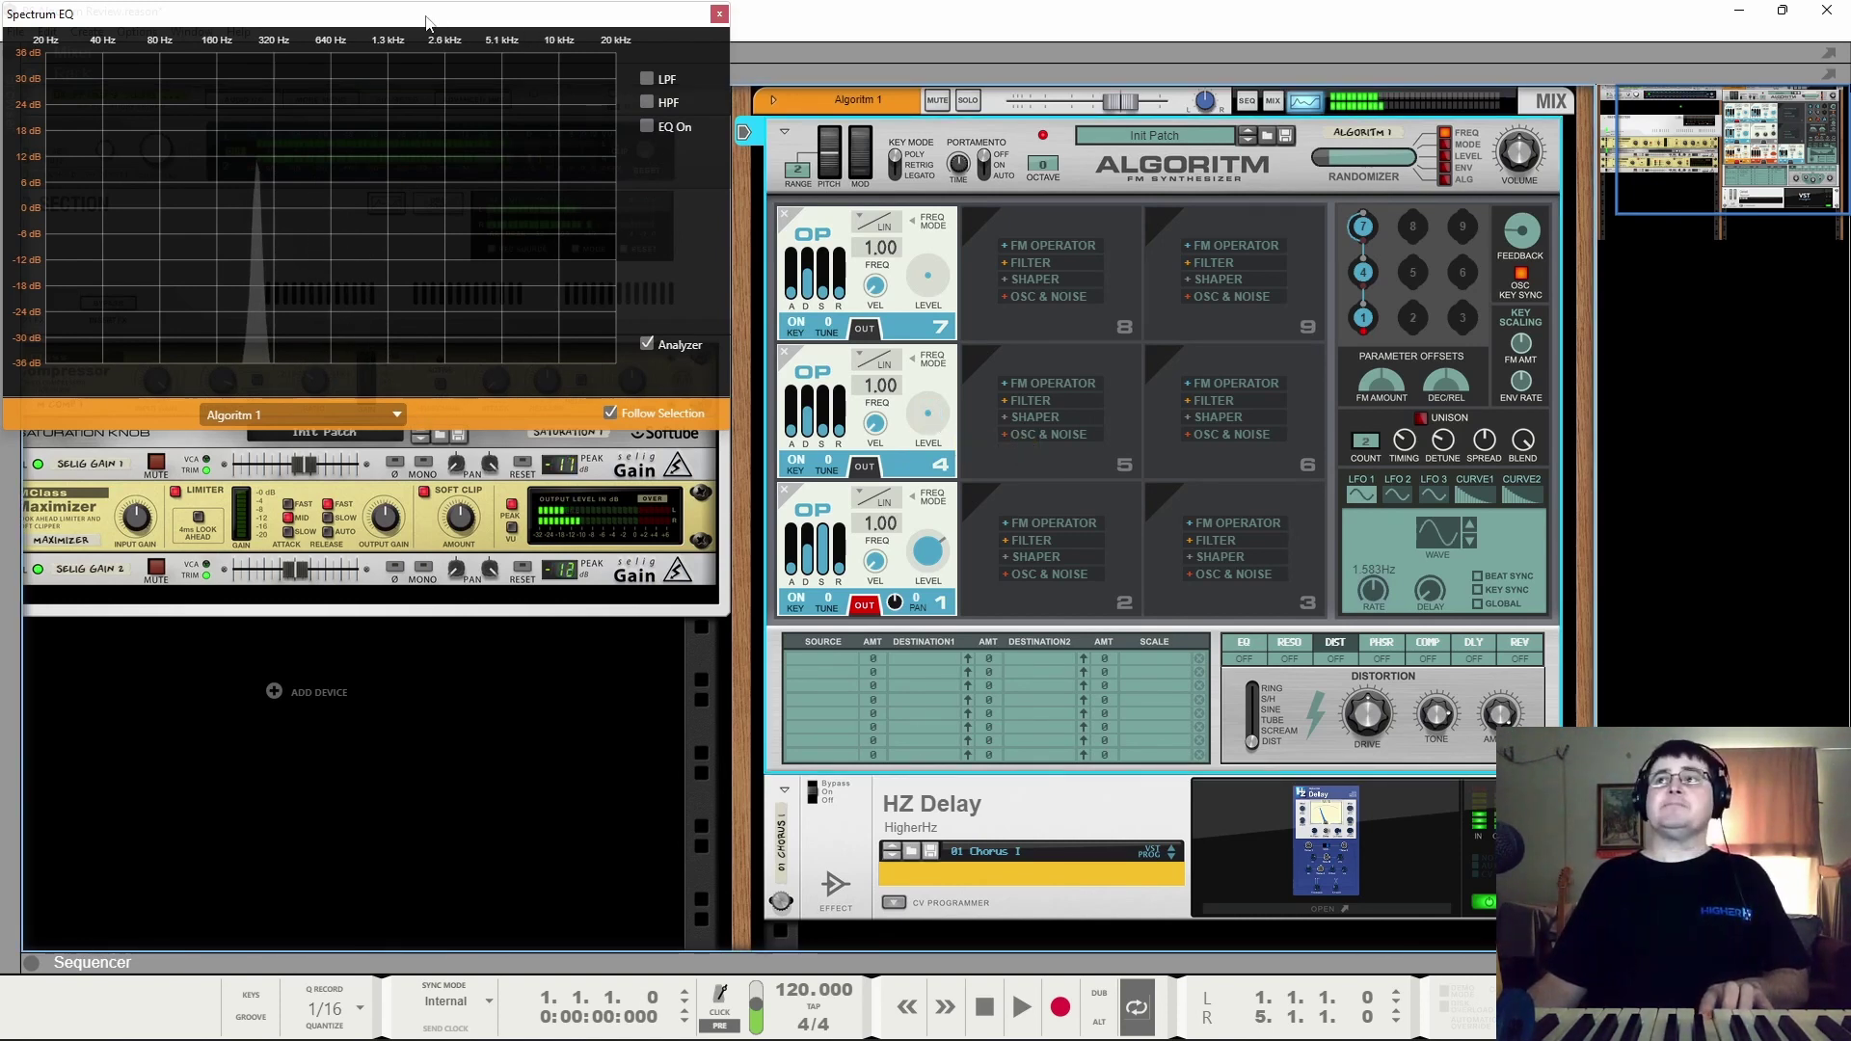
drag(929, 415, 918, 316)
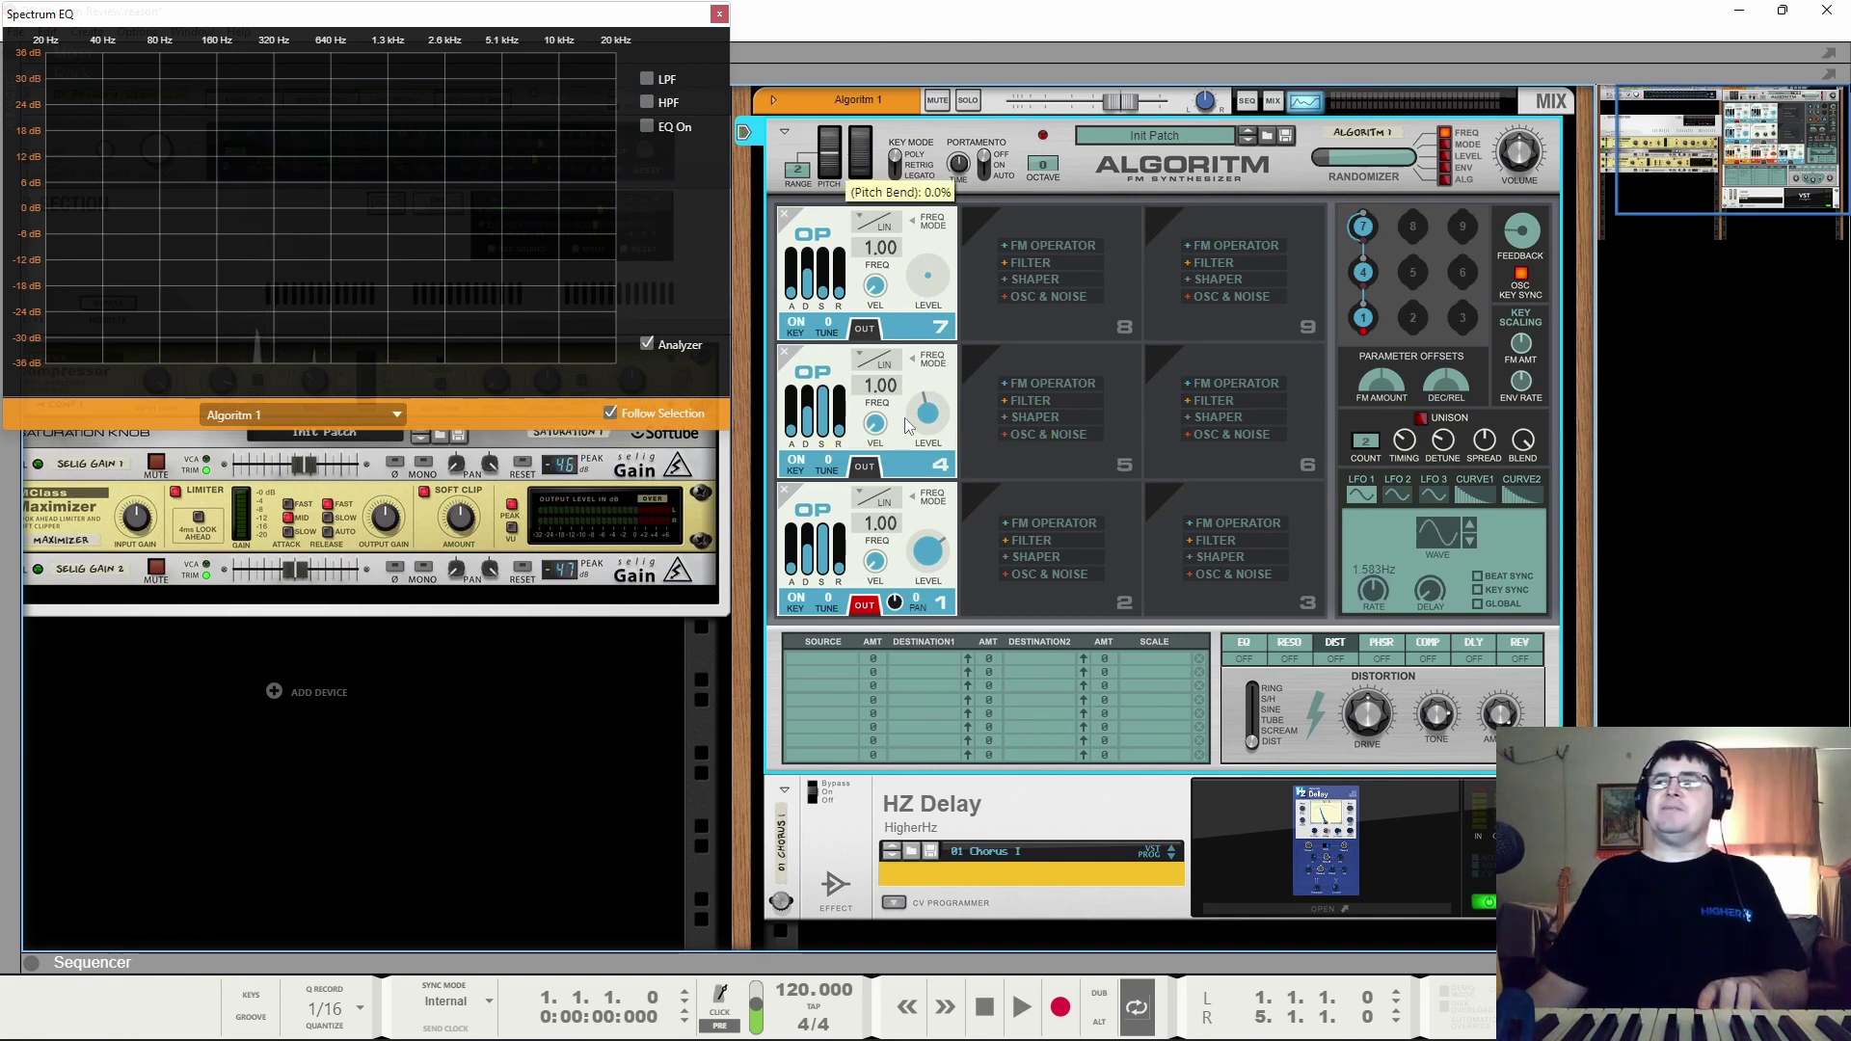
drag(923, 421, 924, 162)
drag(906, 294, 919, 590)
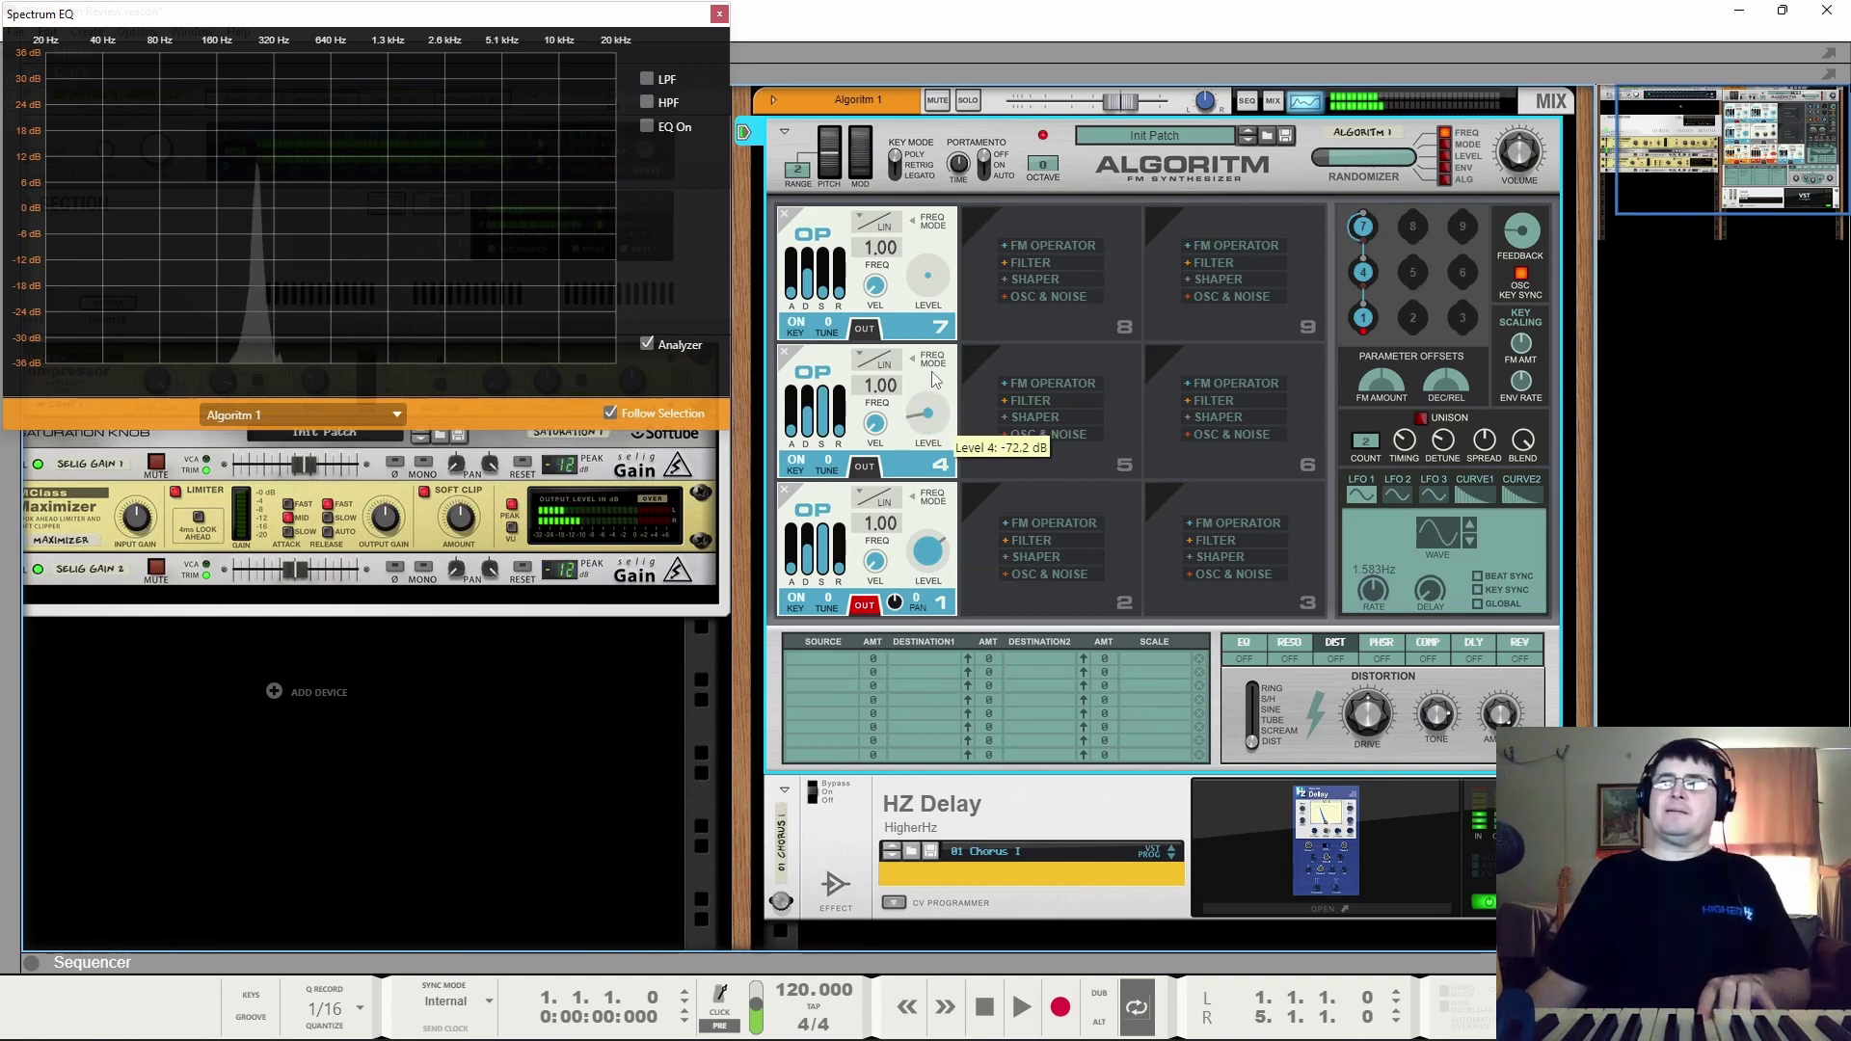
drag(928, 412, 933, 331)
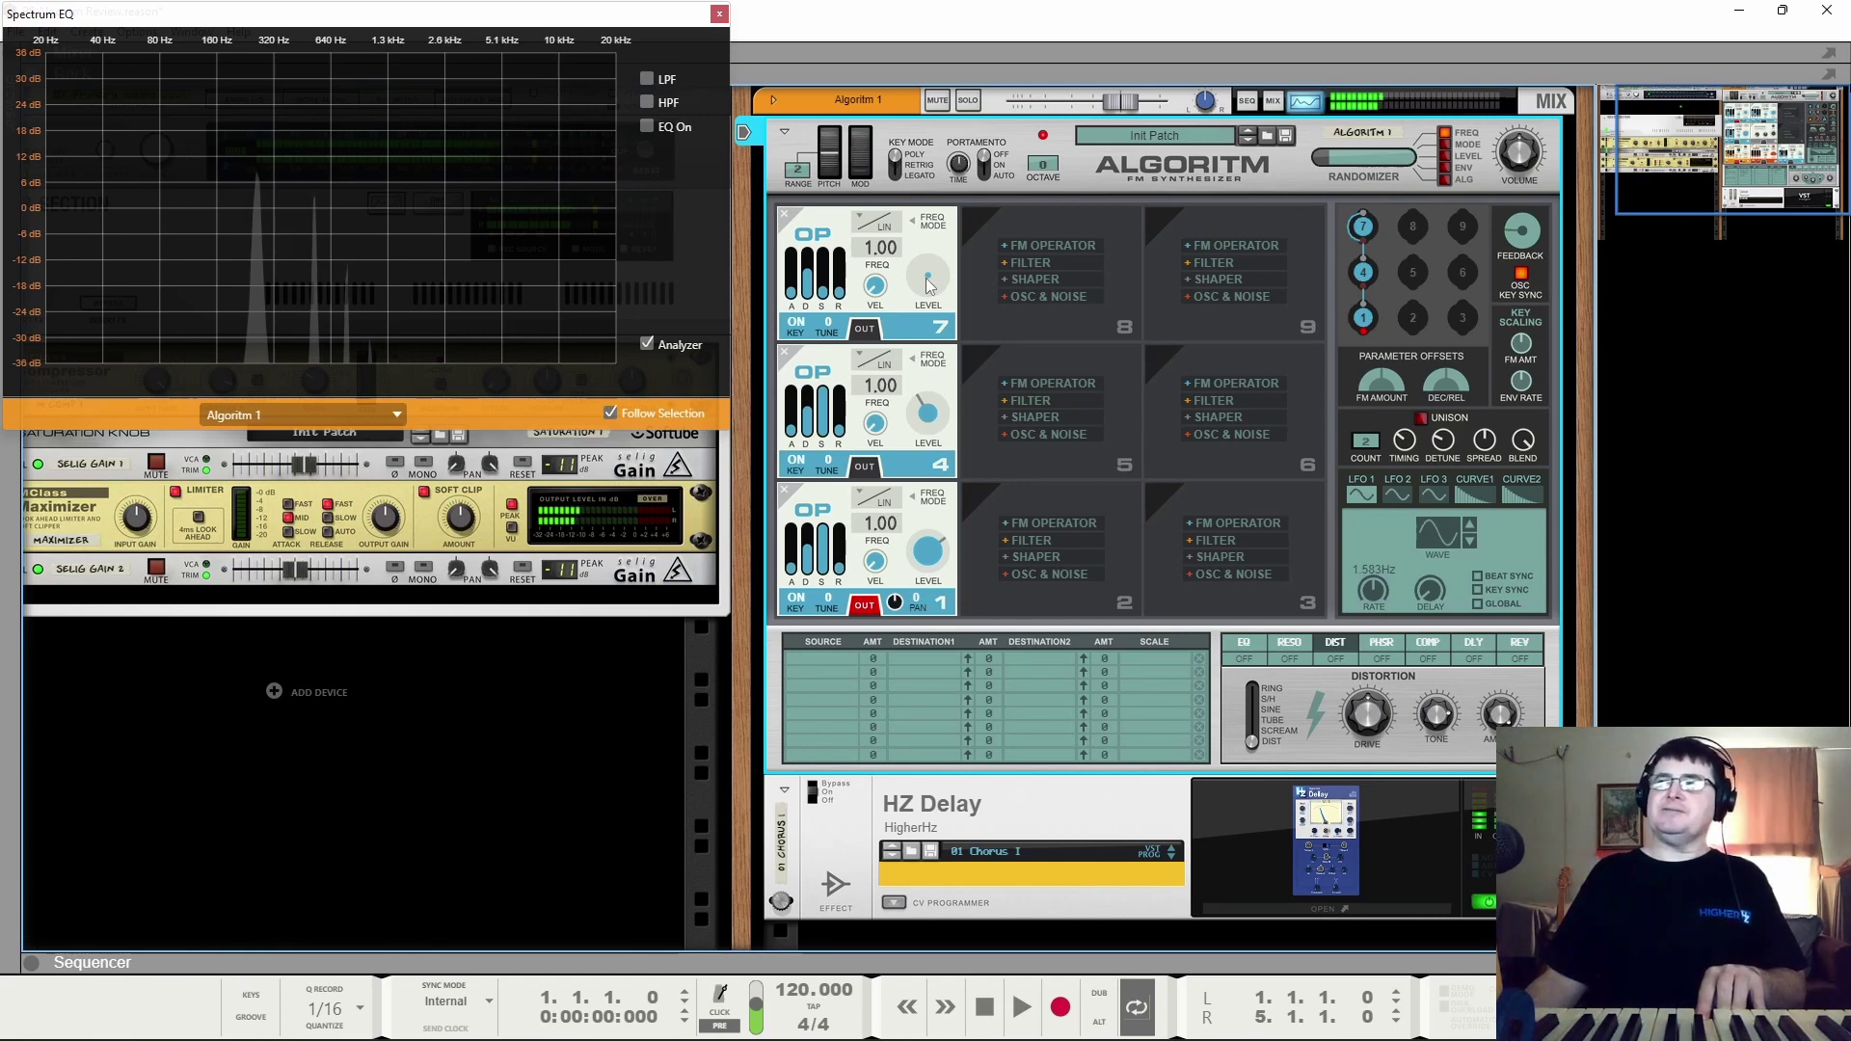
drag(928, 284, 932, 259)
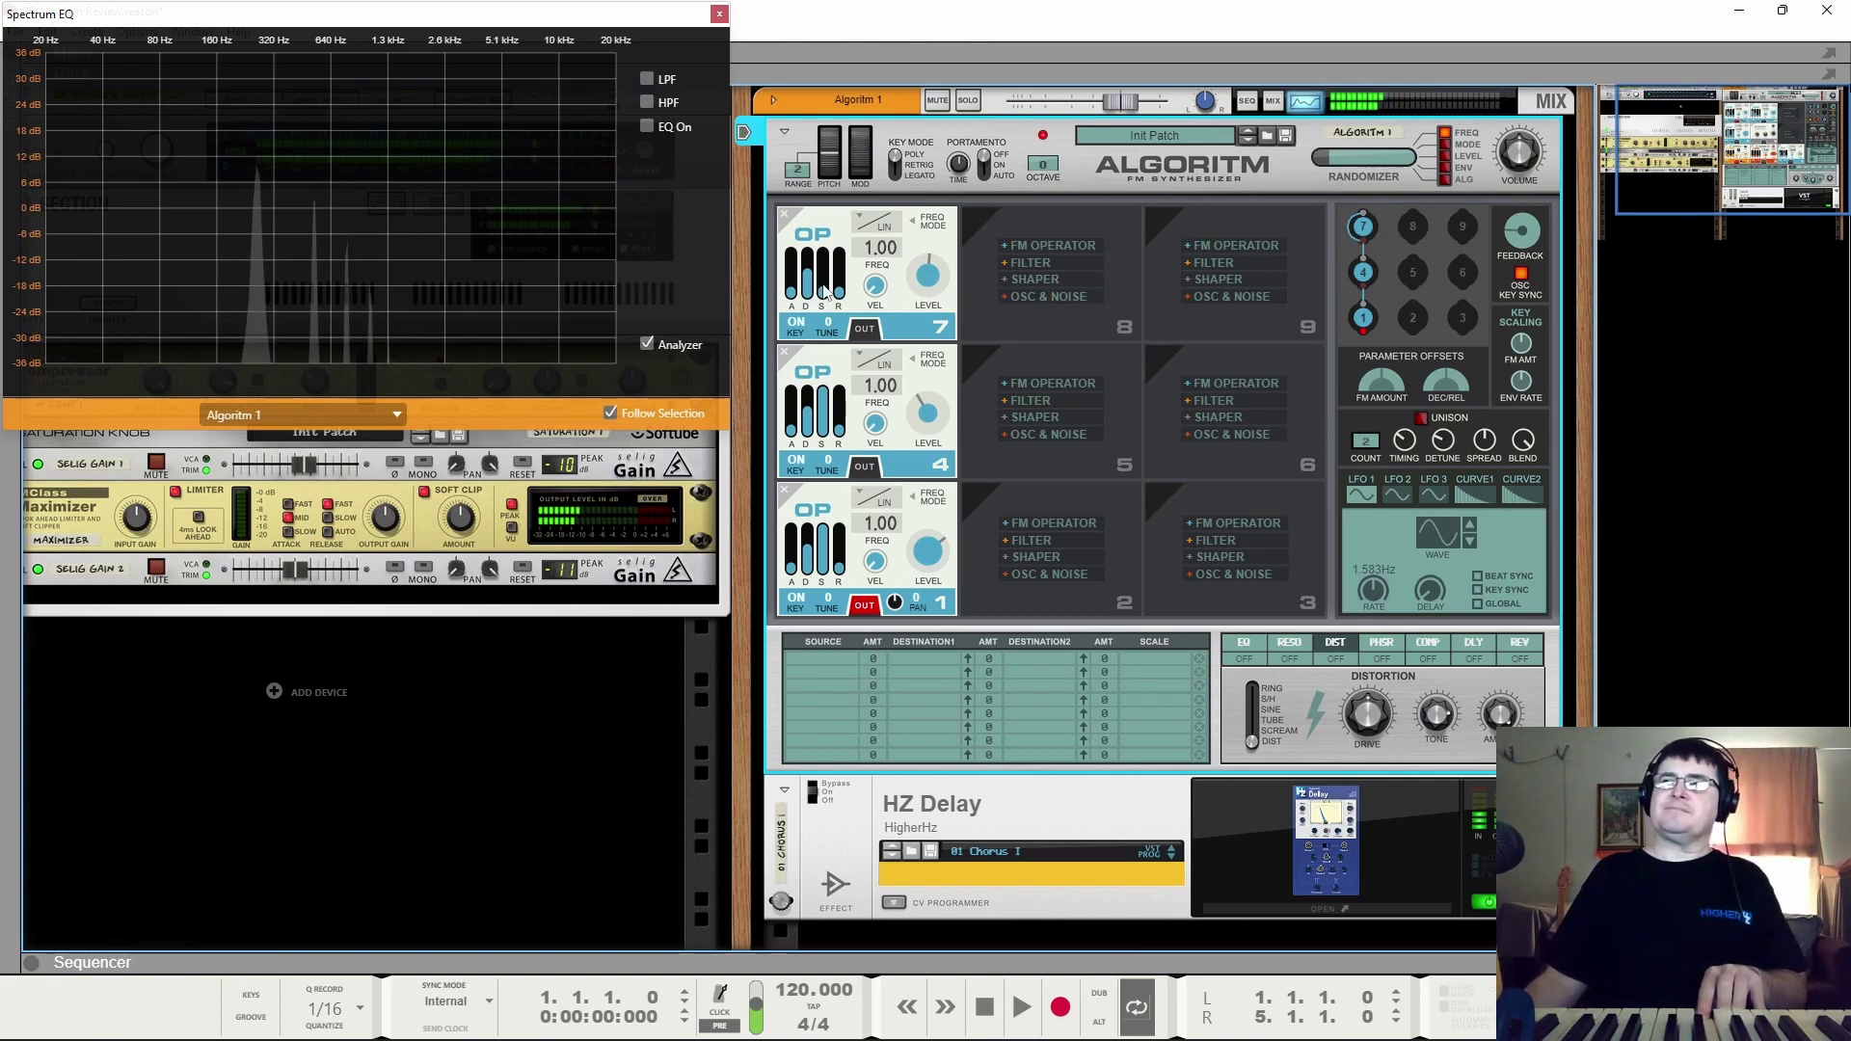
drag(927, 275, 871, 258)
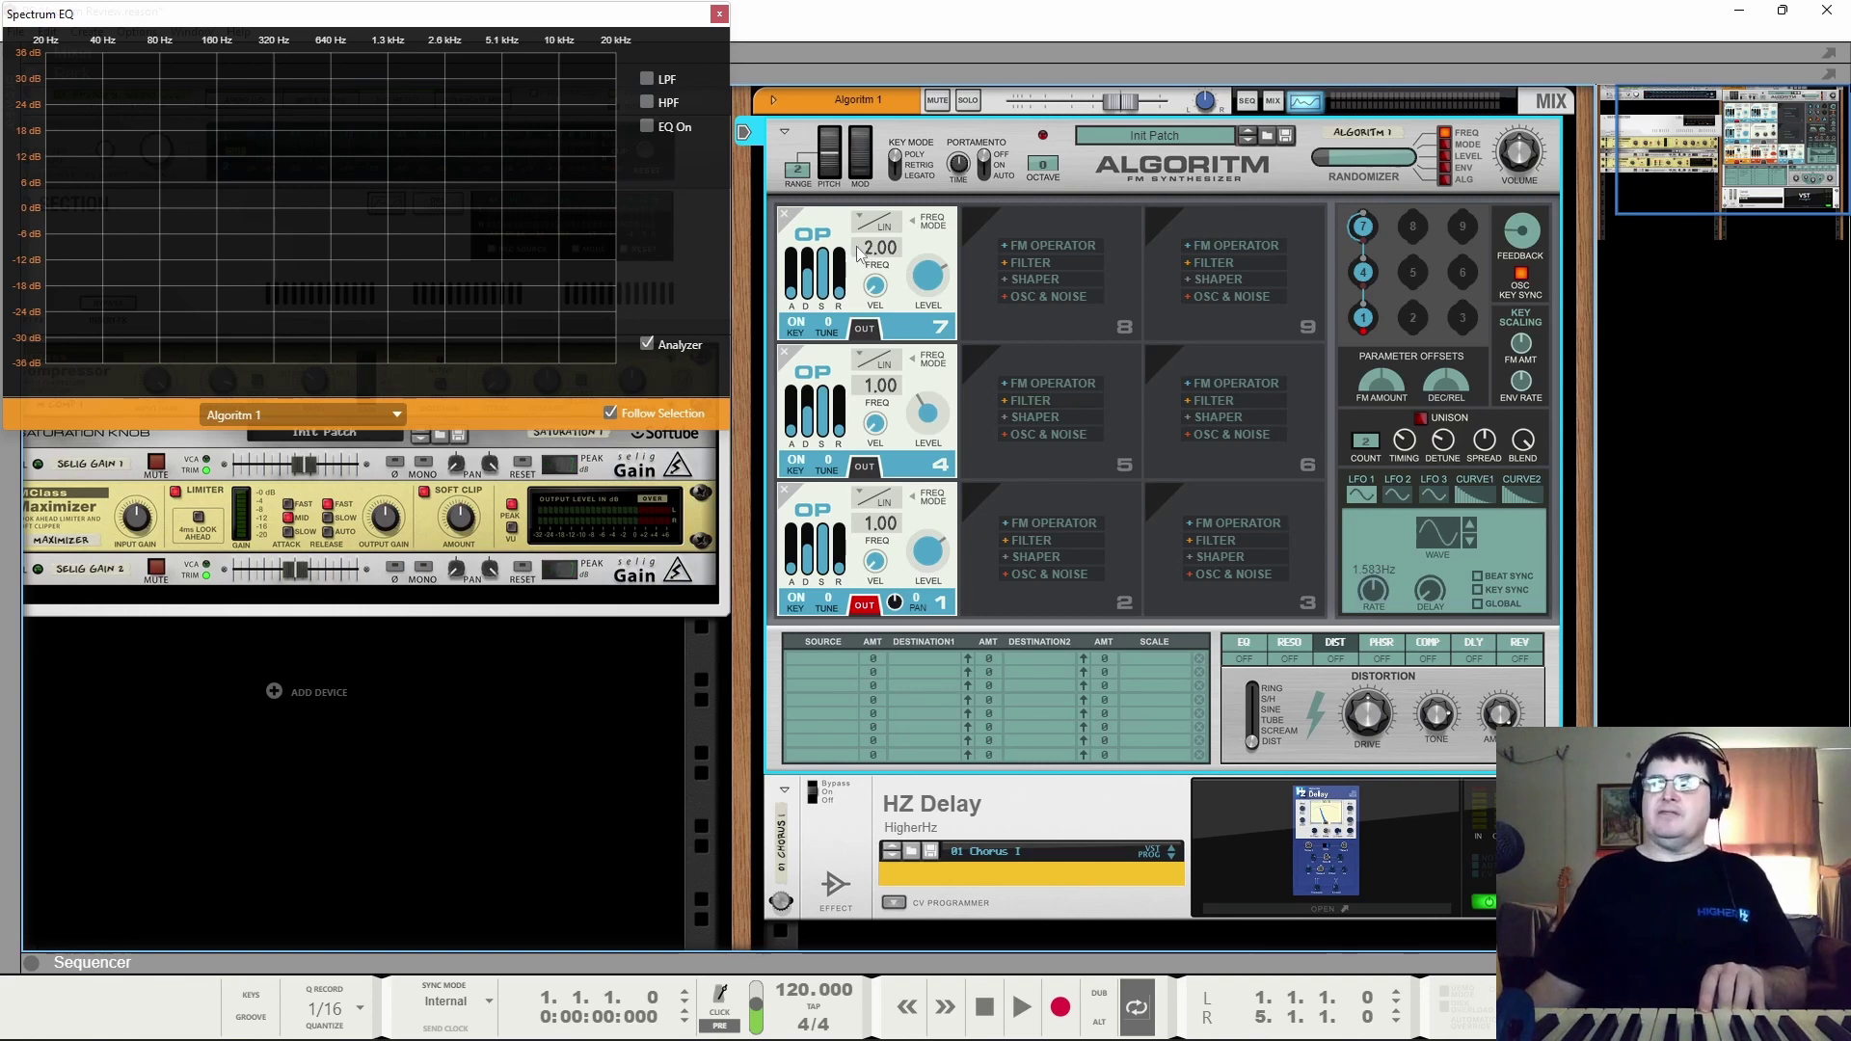
Step: Retune operator 7 to ratio 17.00 and bring its level to about -33 dB
drag(861, 254, 872, 75)
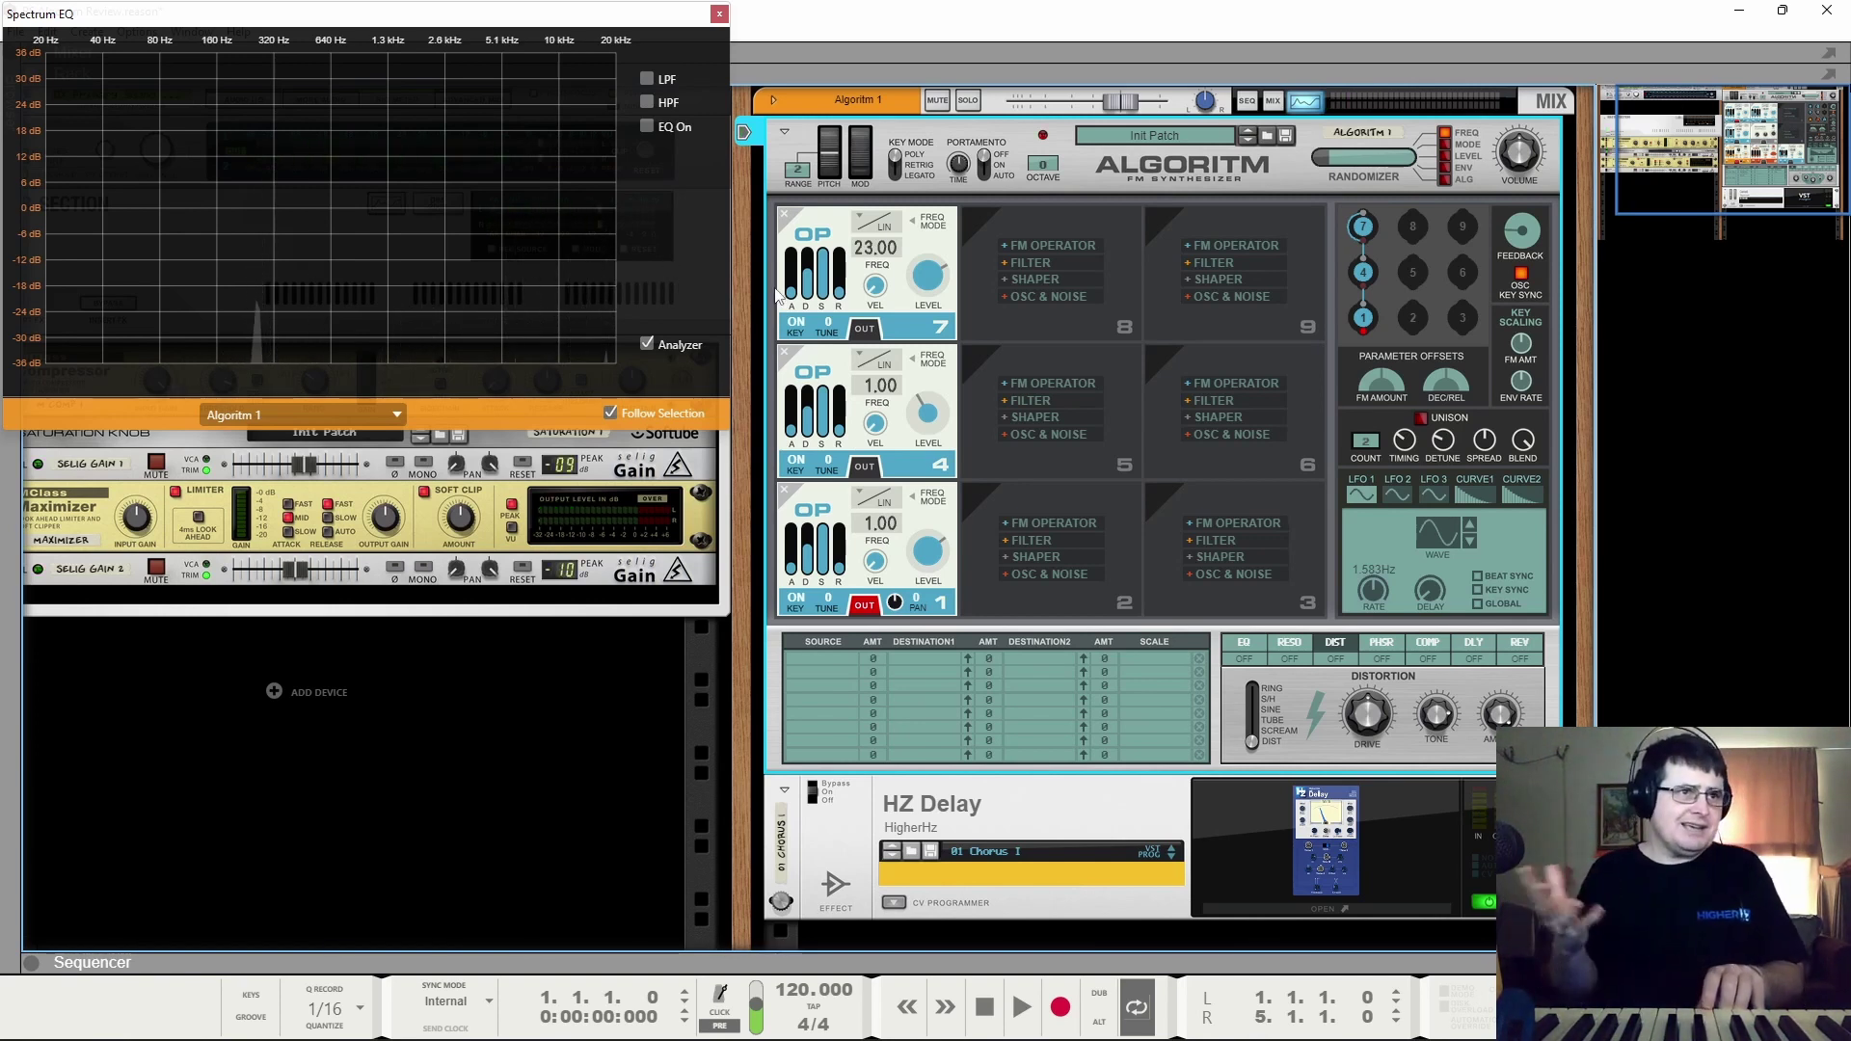
drag(835, 258, 854, 304)
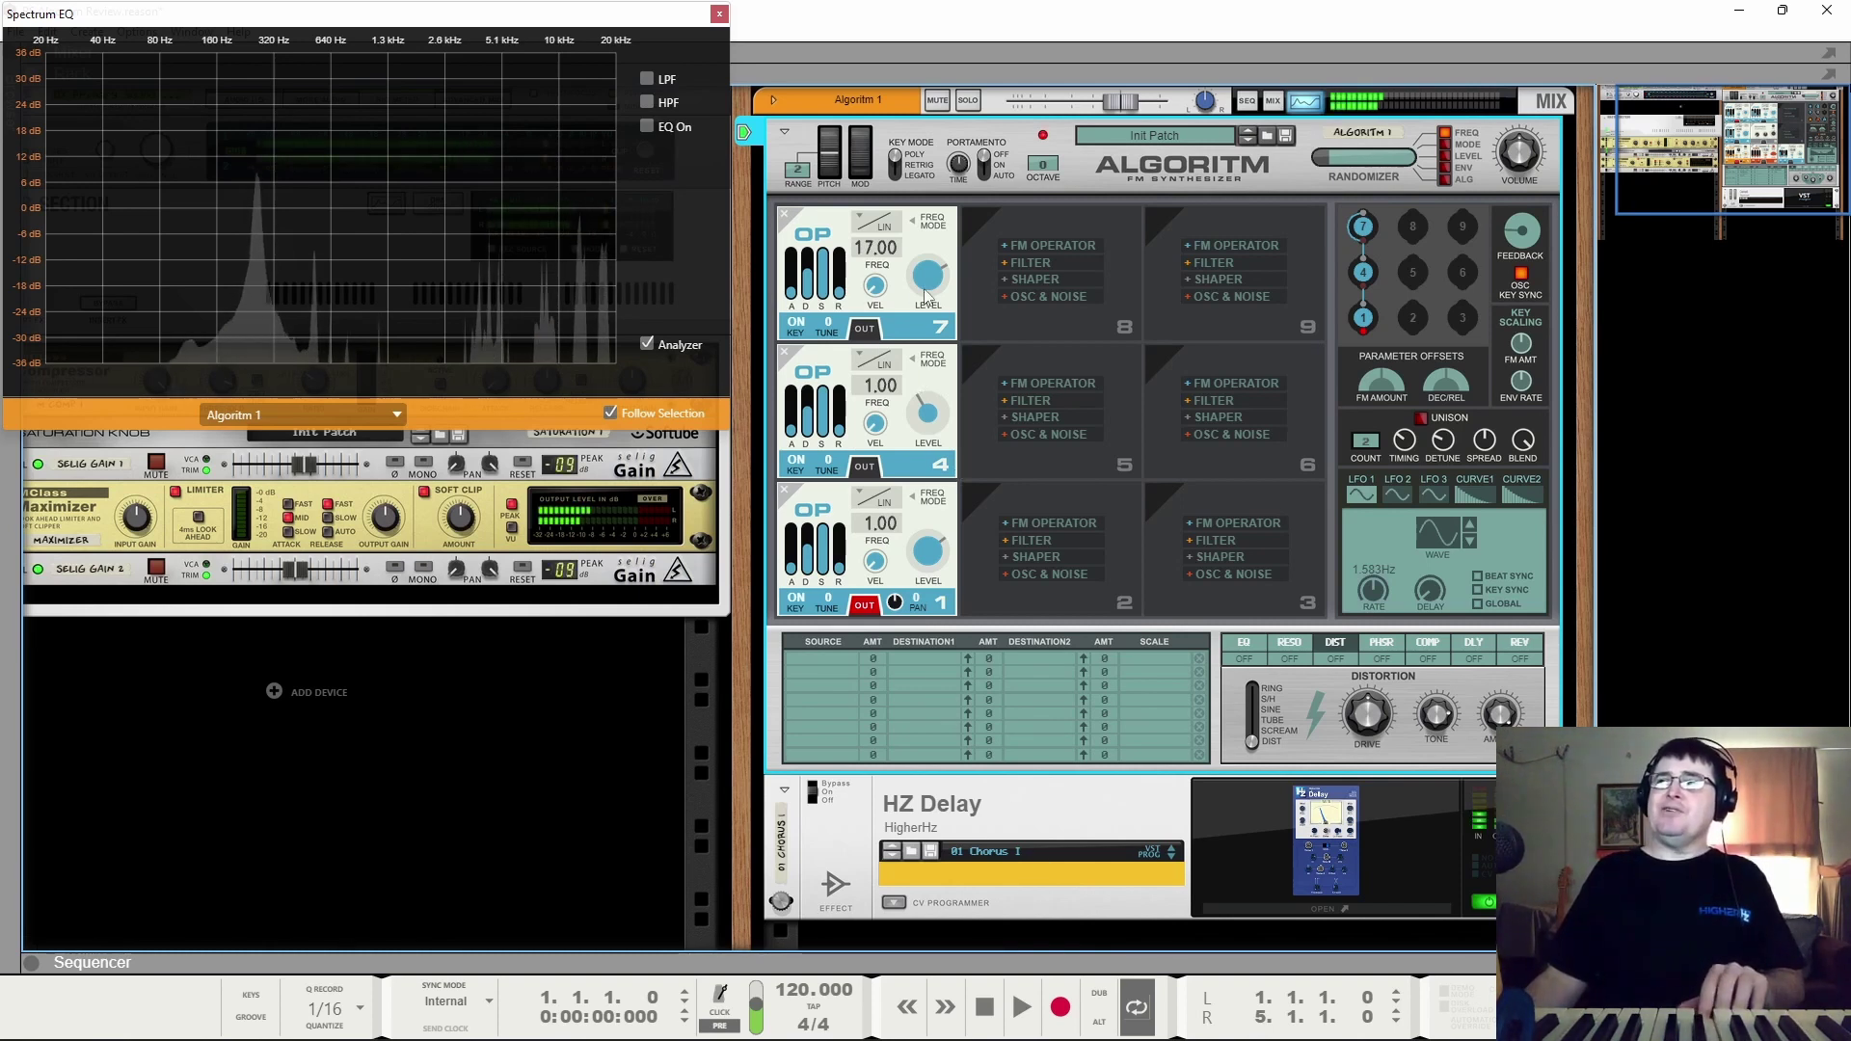
drag(928, 278, 921, 410)
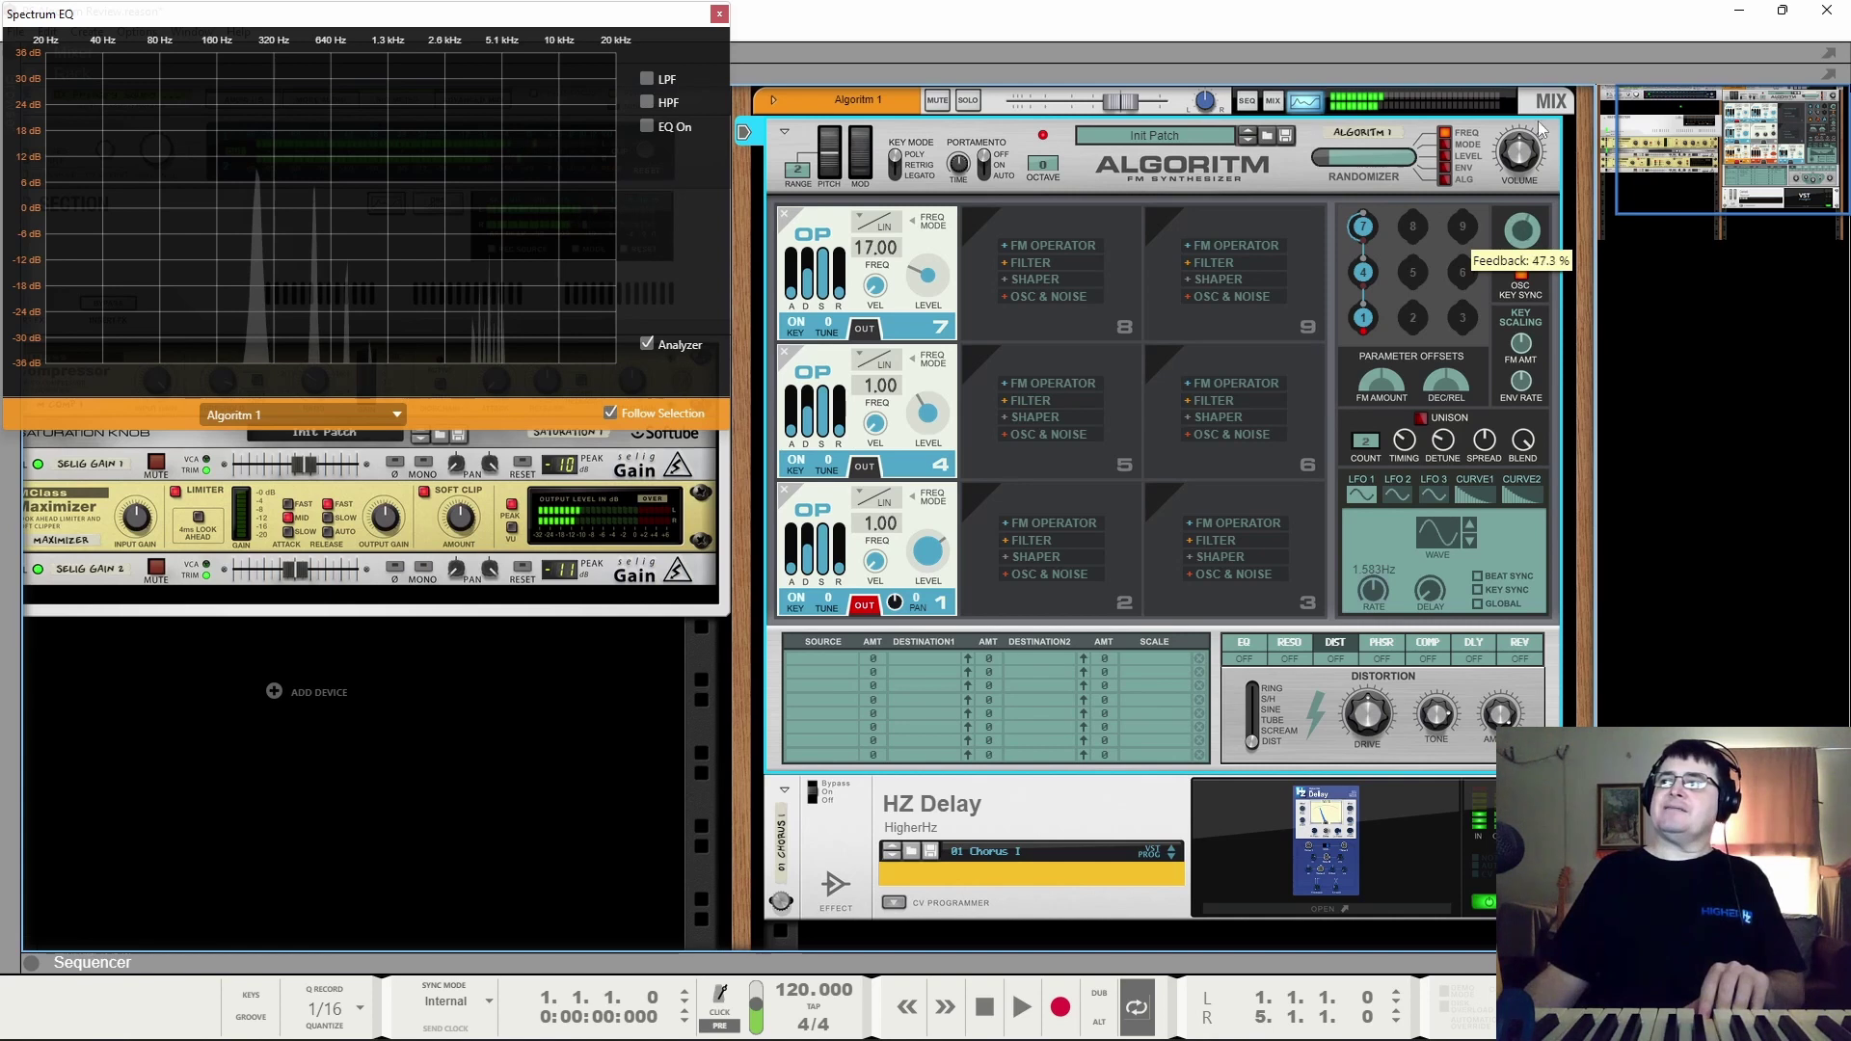
mouse_move(937, 301)
mouse_down()
mouse_move(942, 74)
mouse_move(943, 286)
mouse_up()
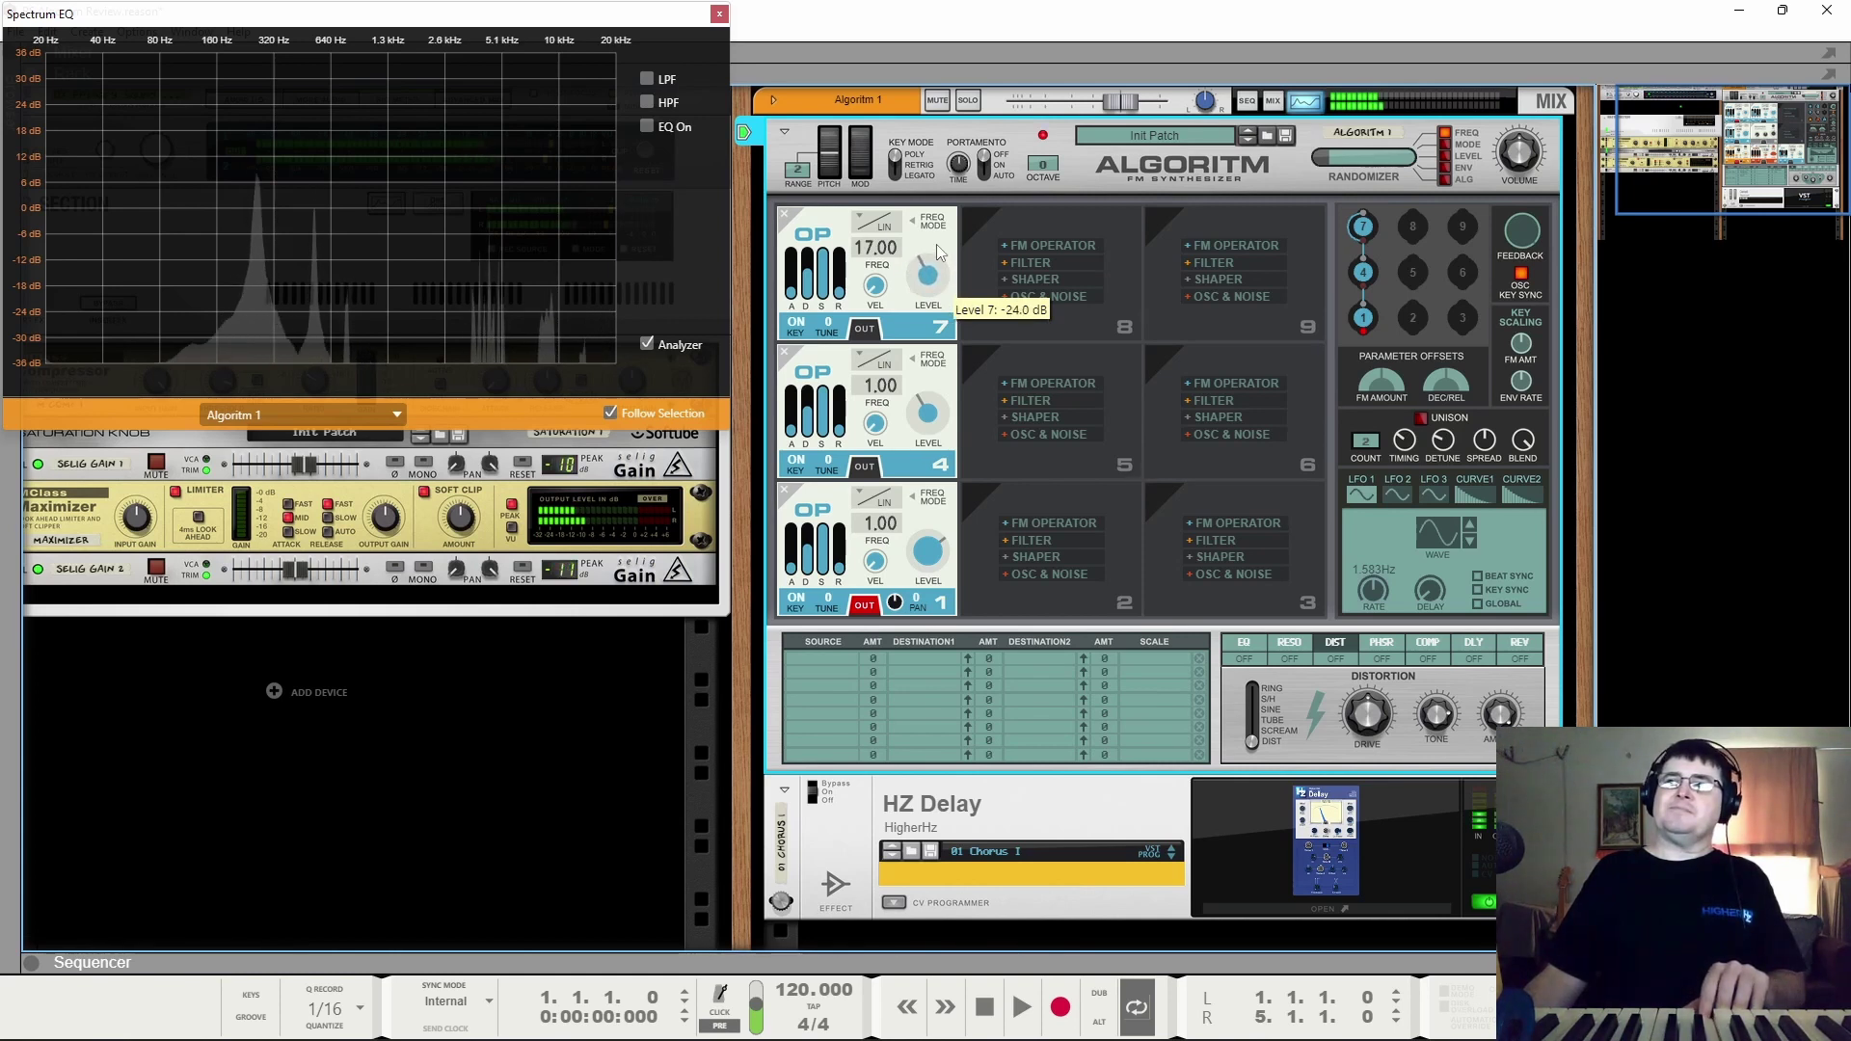
drag(940, 252, 911, 166)
drag(913, 154, 902, 311)
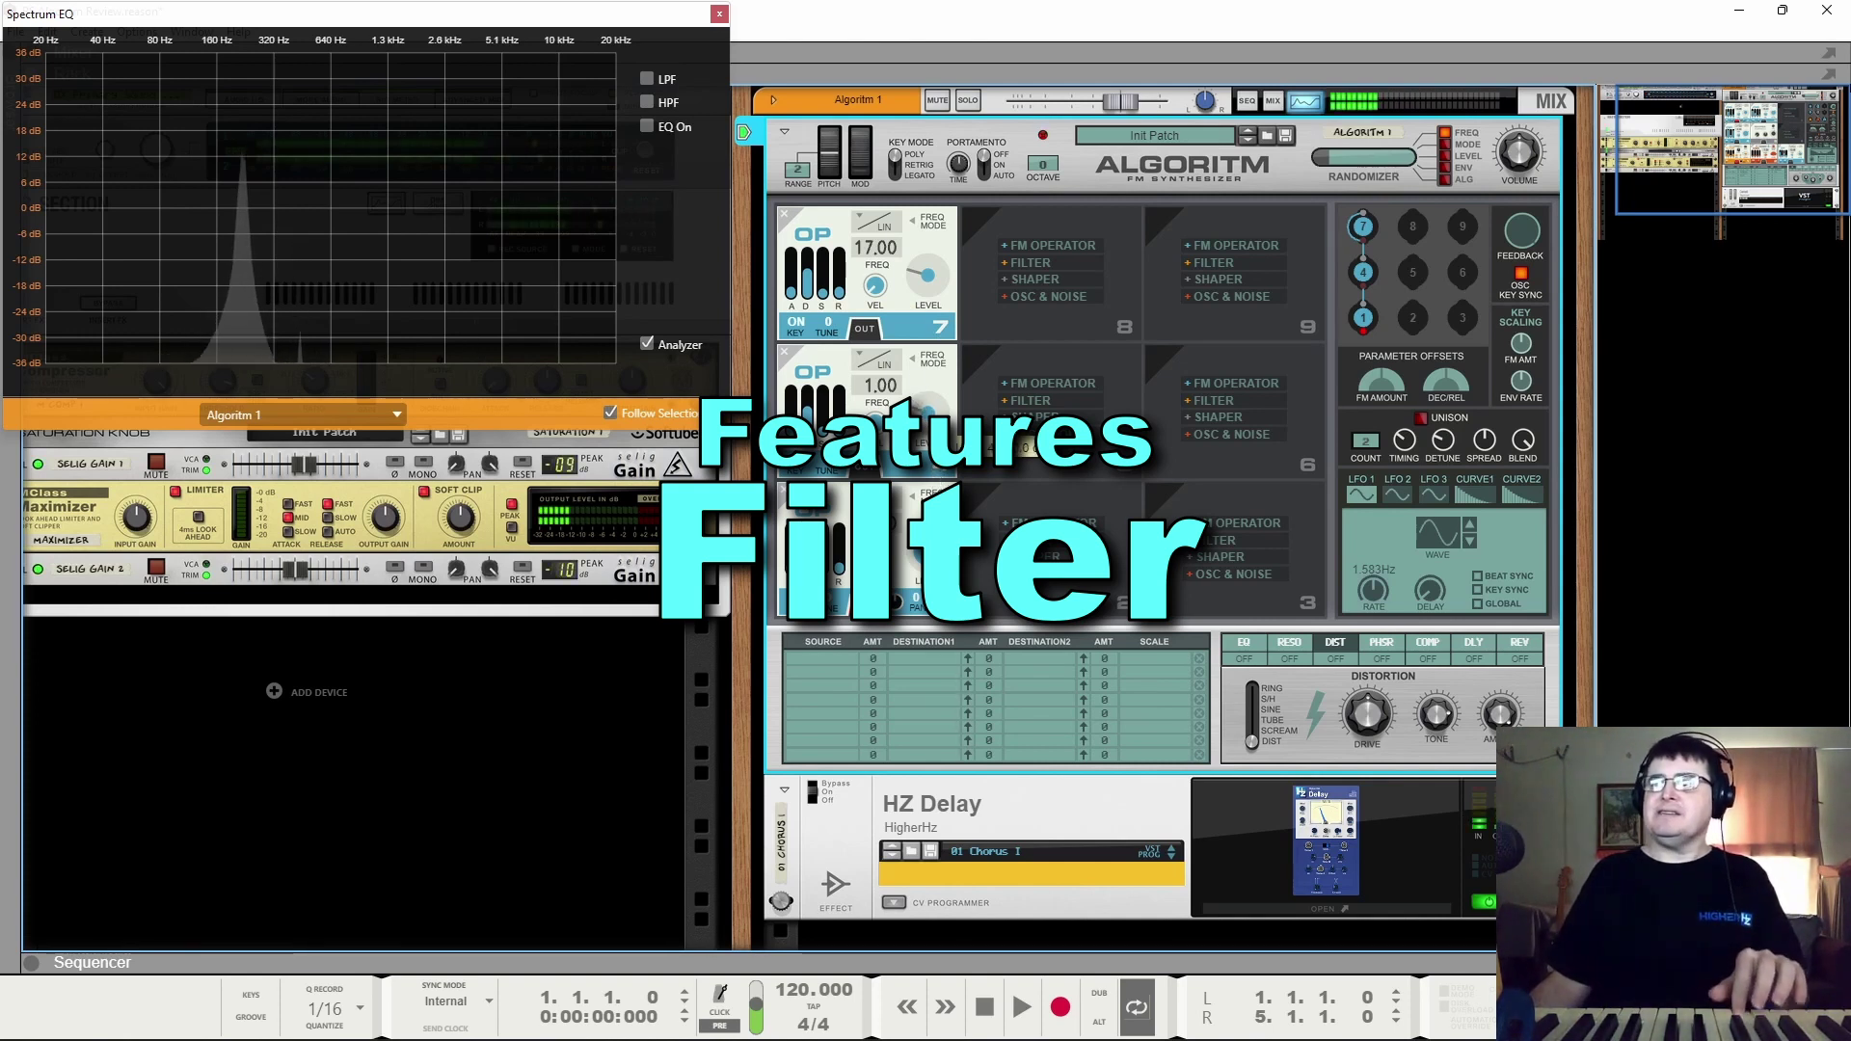
Step: Turn off operator 1's output, add a low-pass filter in slot 2, and enable the filter's output
click(864, 605)
click(1032, 541)
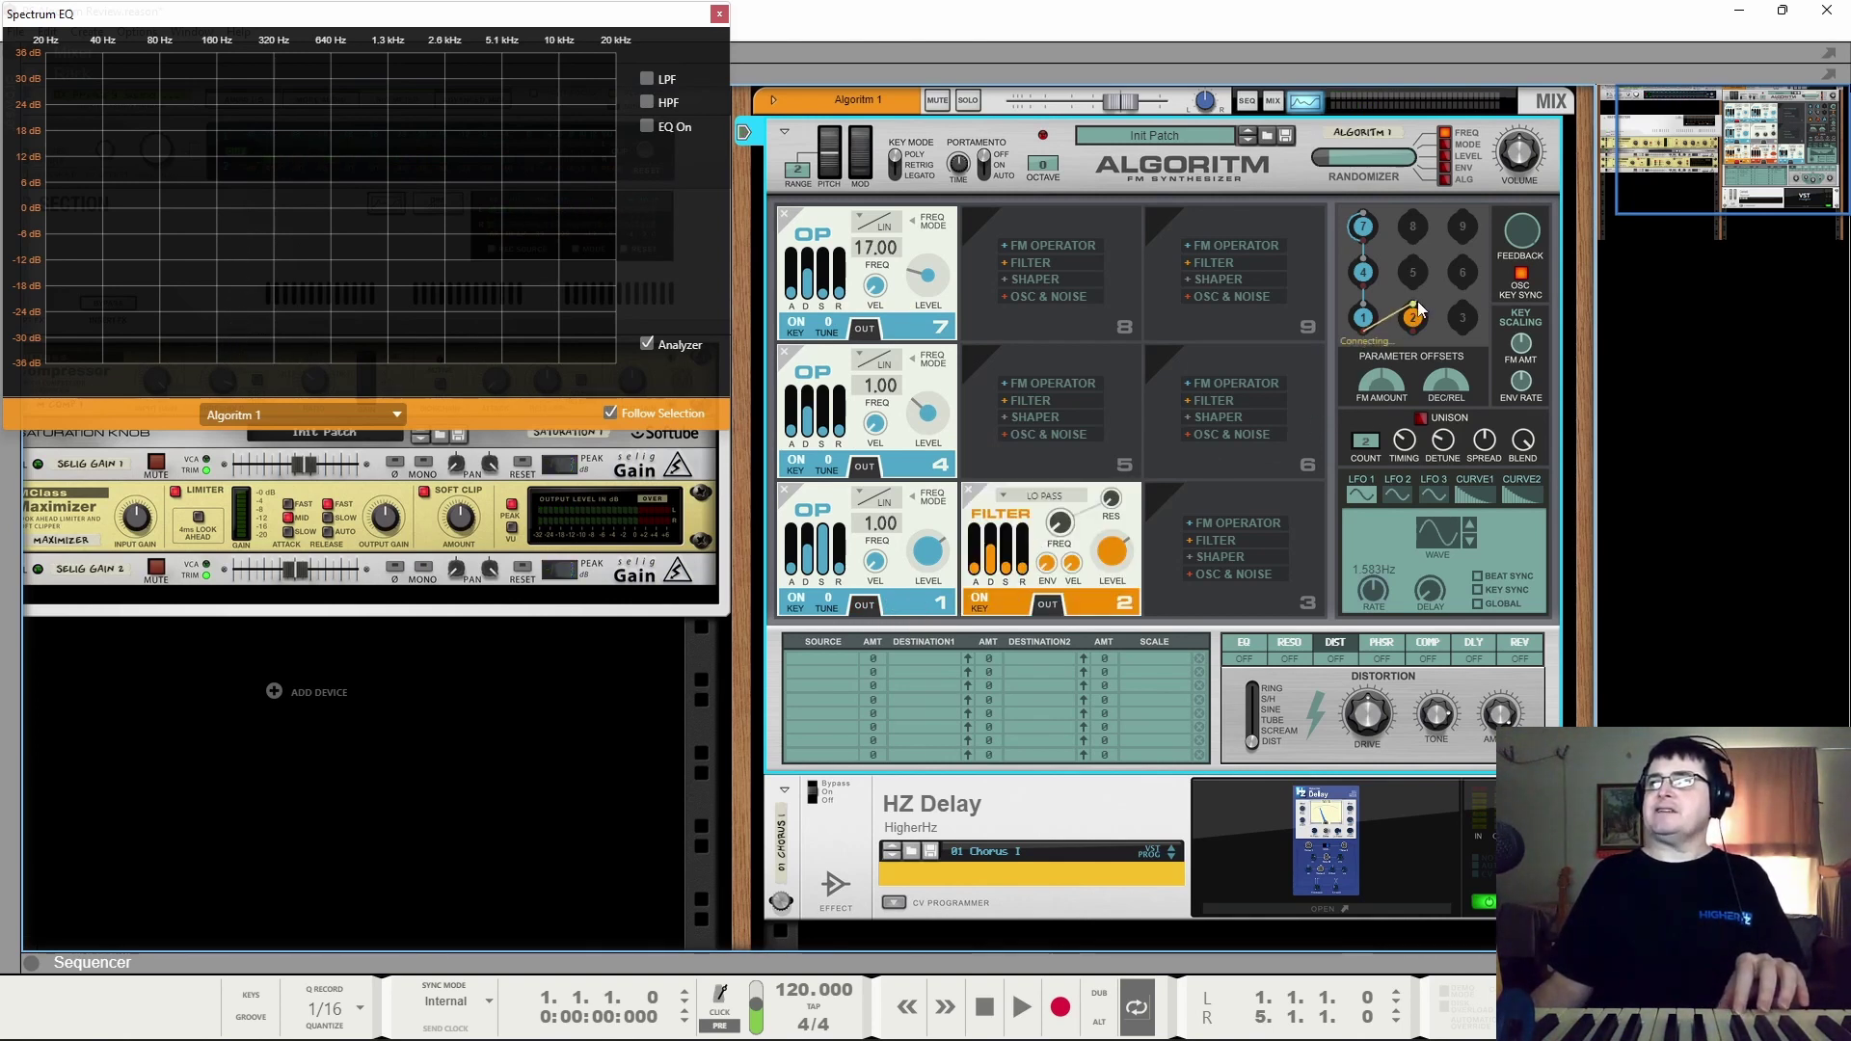
click(1047, 605)
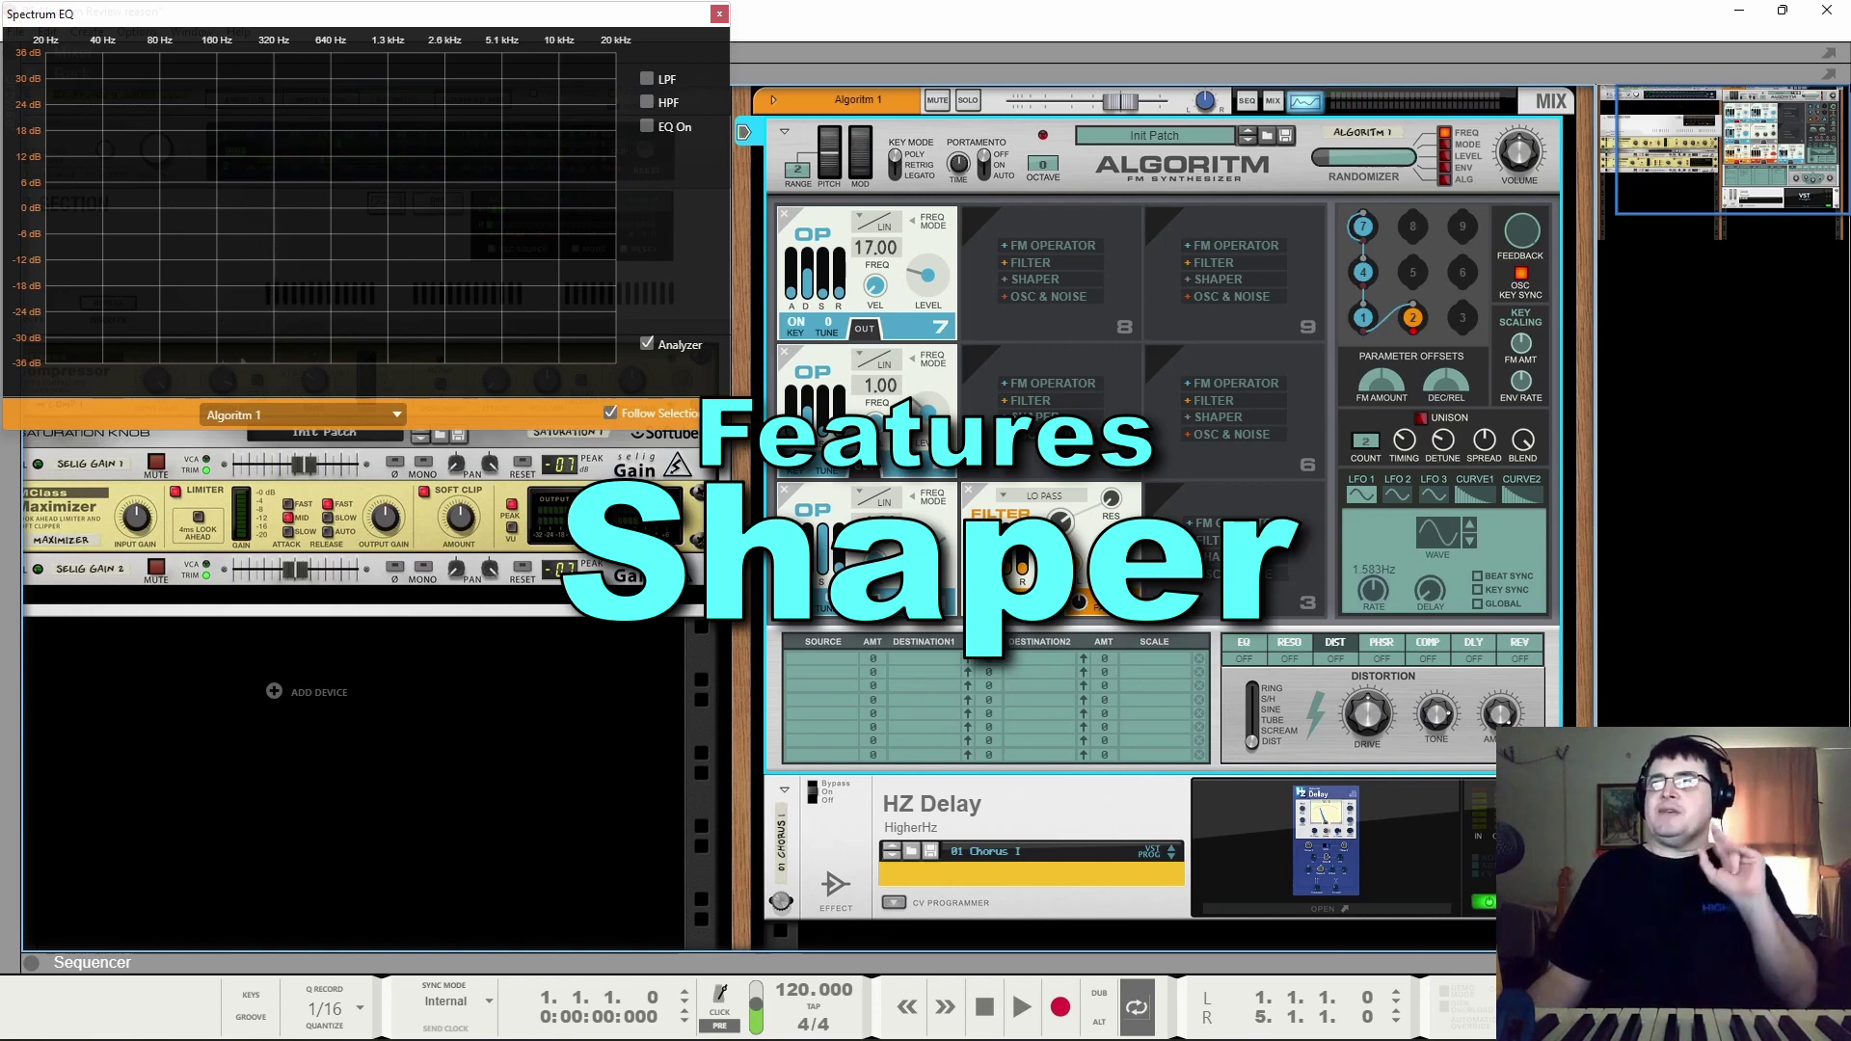
Step: Add a shaper in slot 5 fed by operator 1, with drive raised to about 78%
click(1035, 416)
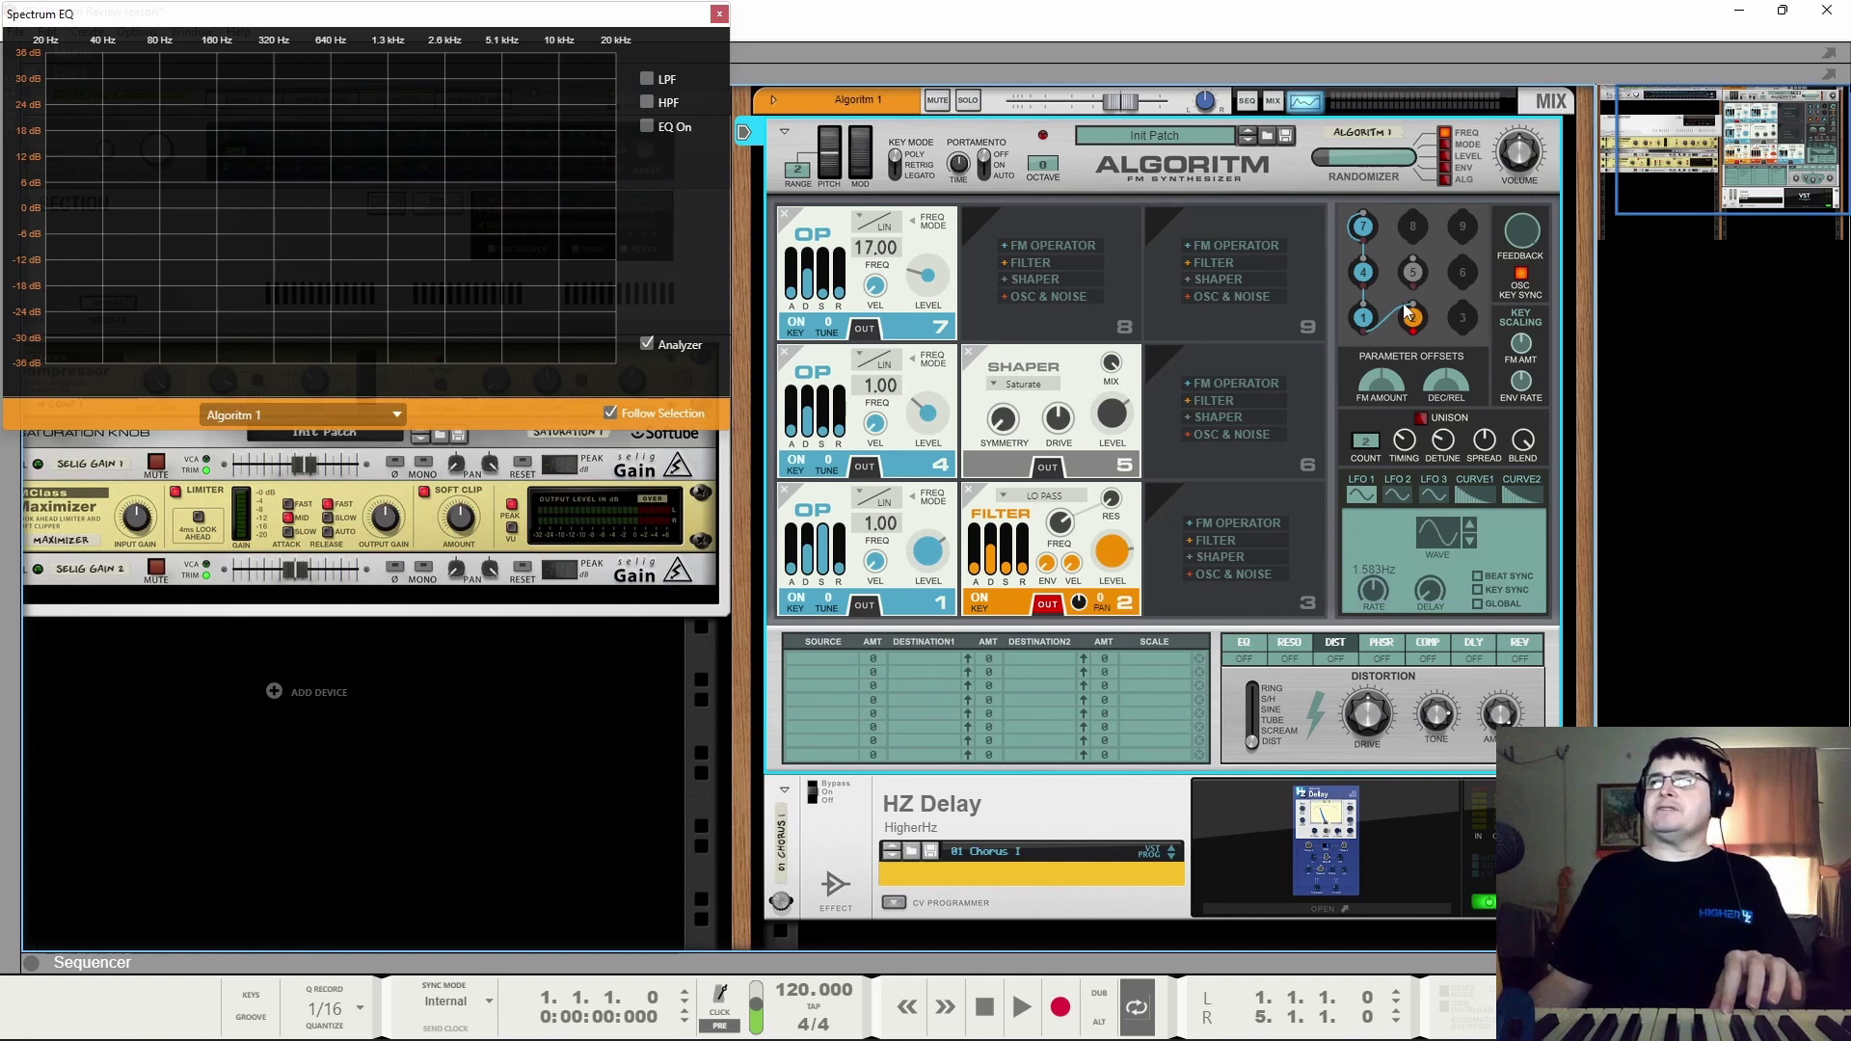
drag(1363, 333, 1413, 285)
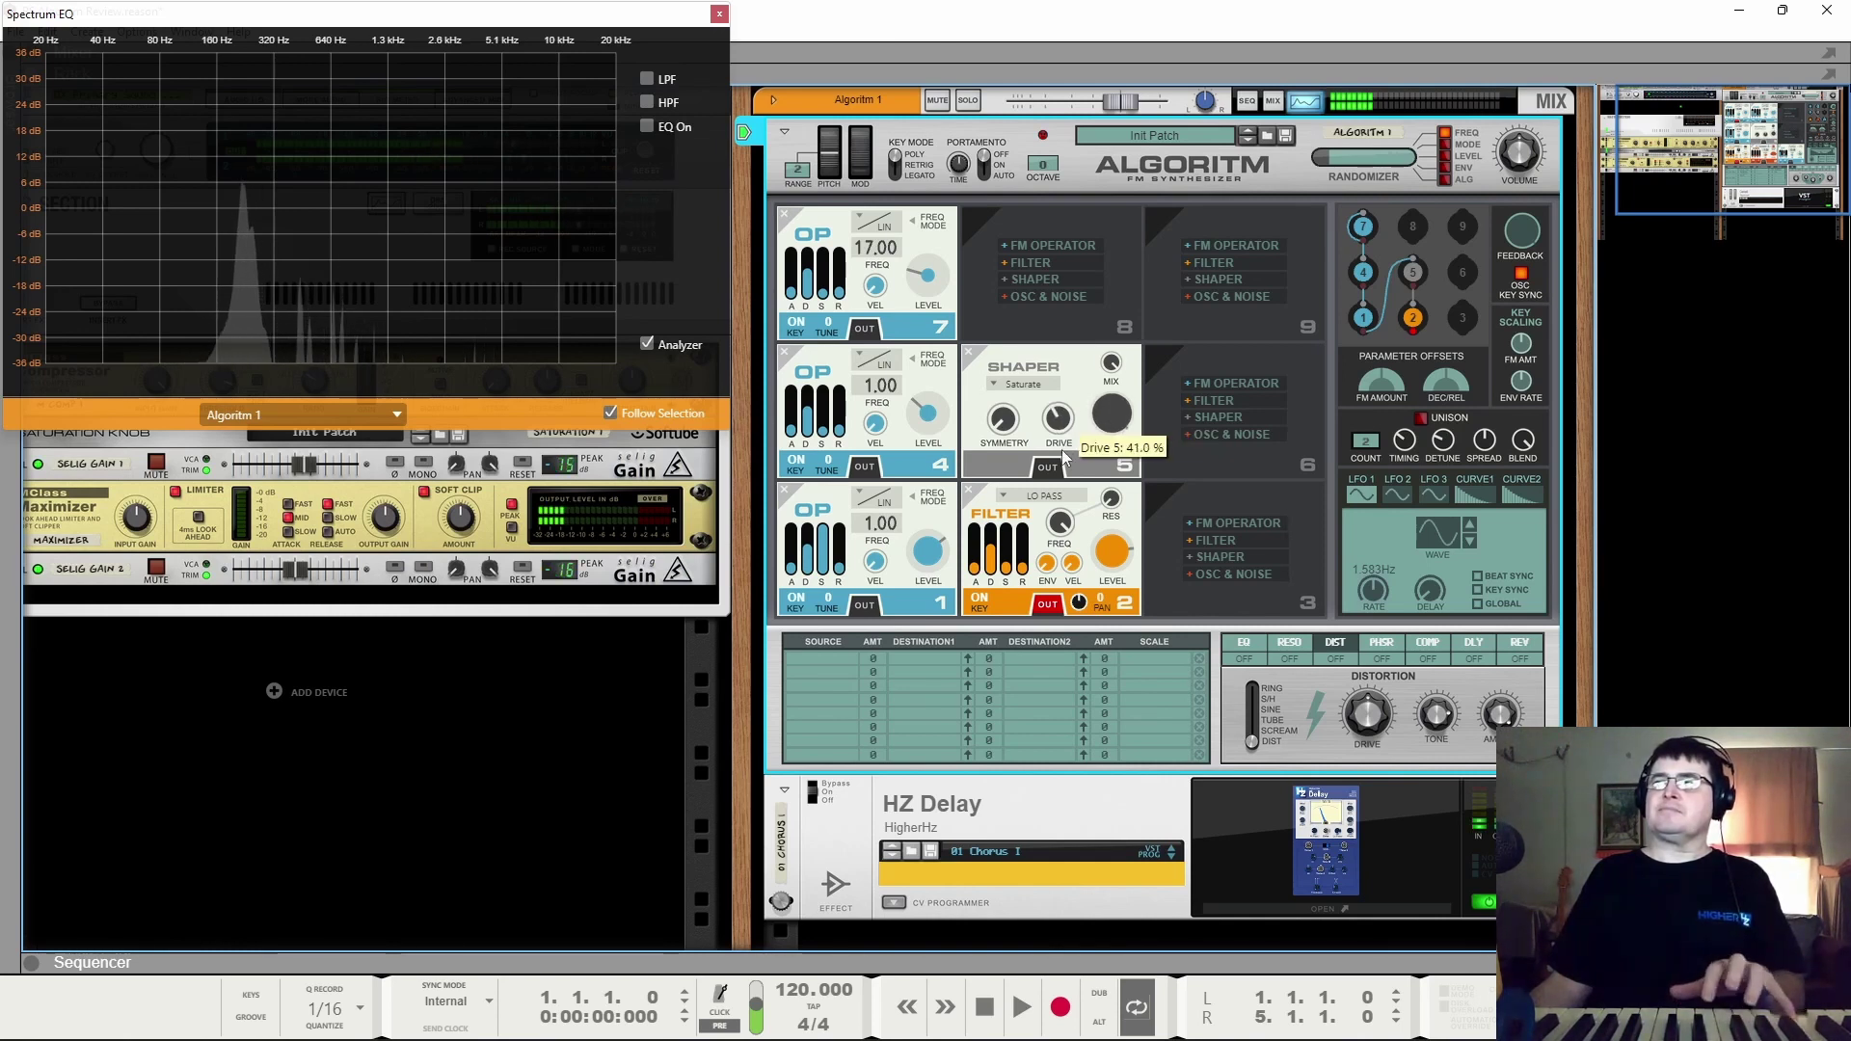
drag(1077, 430, 1091, 339)
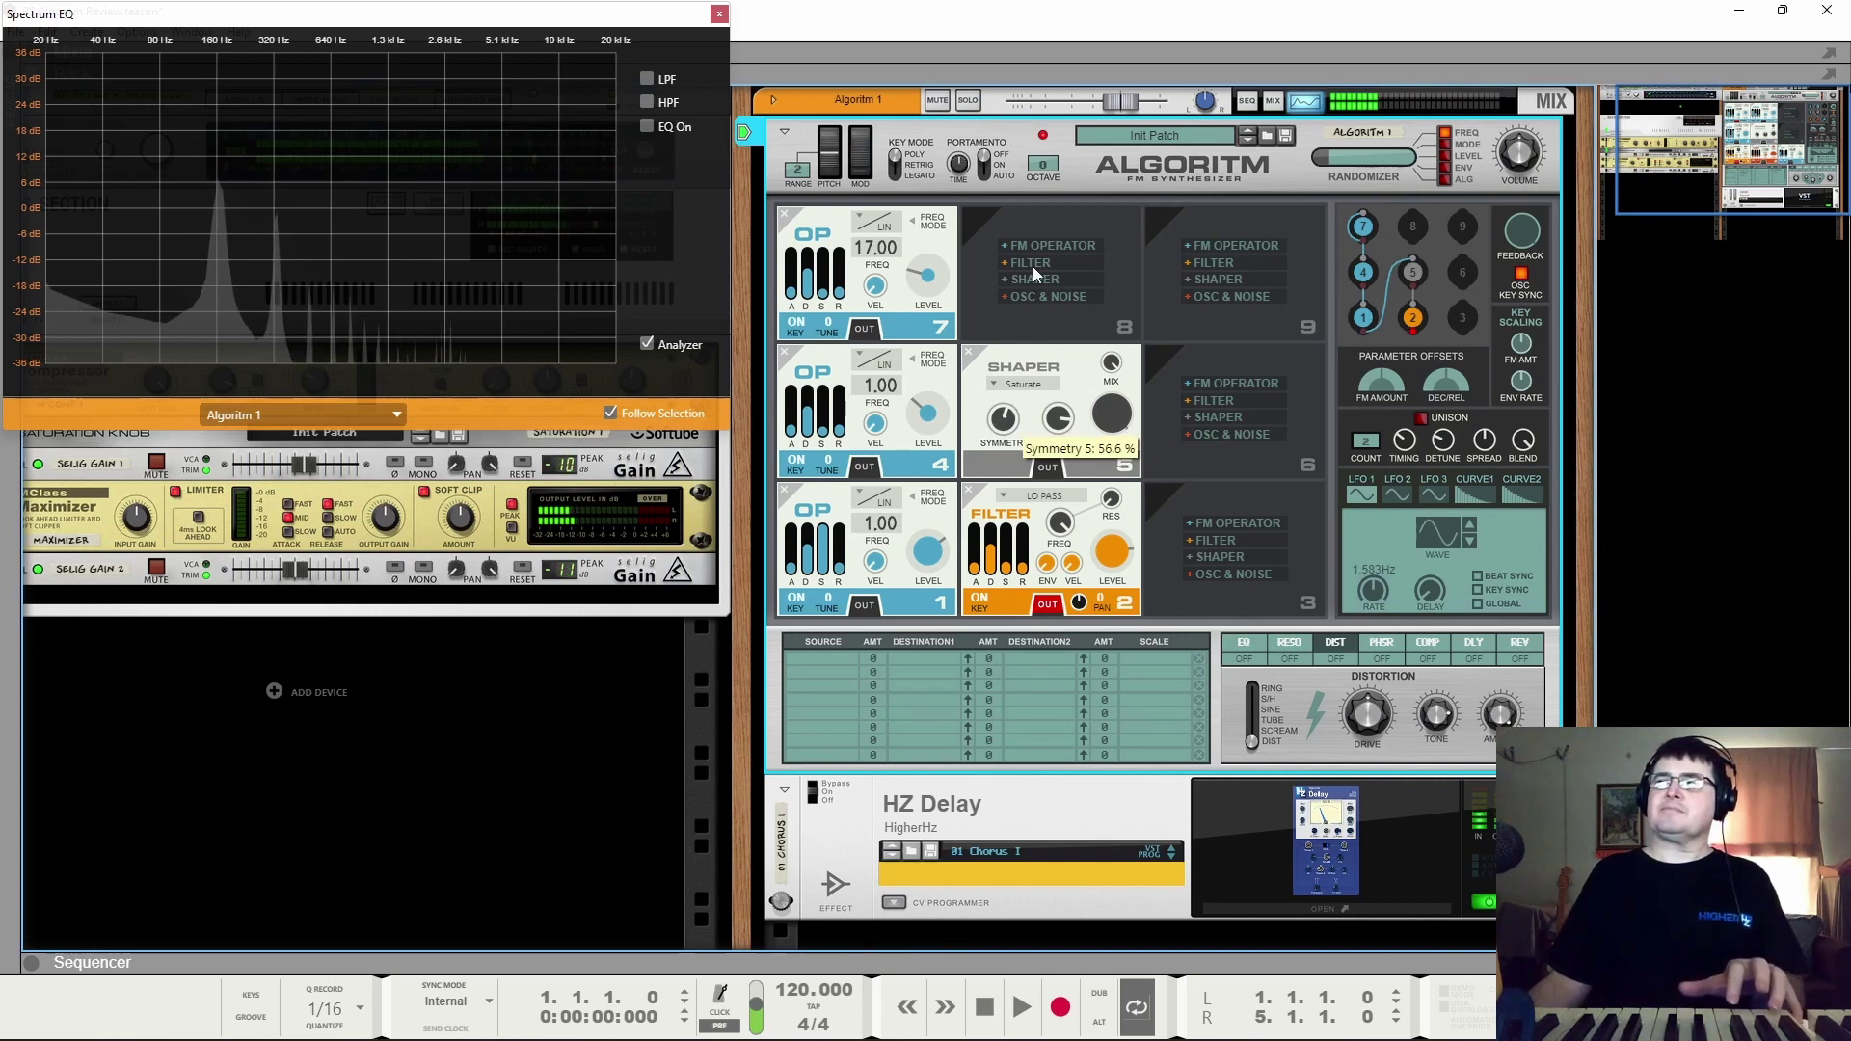
Step: Set the shaper to Power2 mode and add some filter resonance
click(1020, 383)
click(1021, 394)
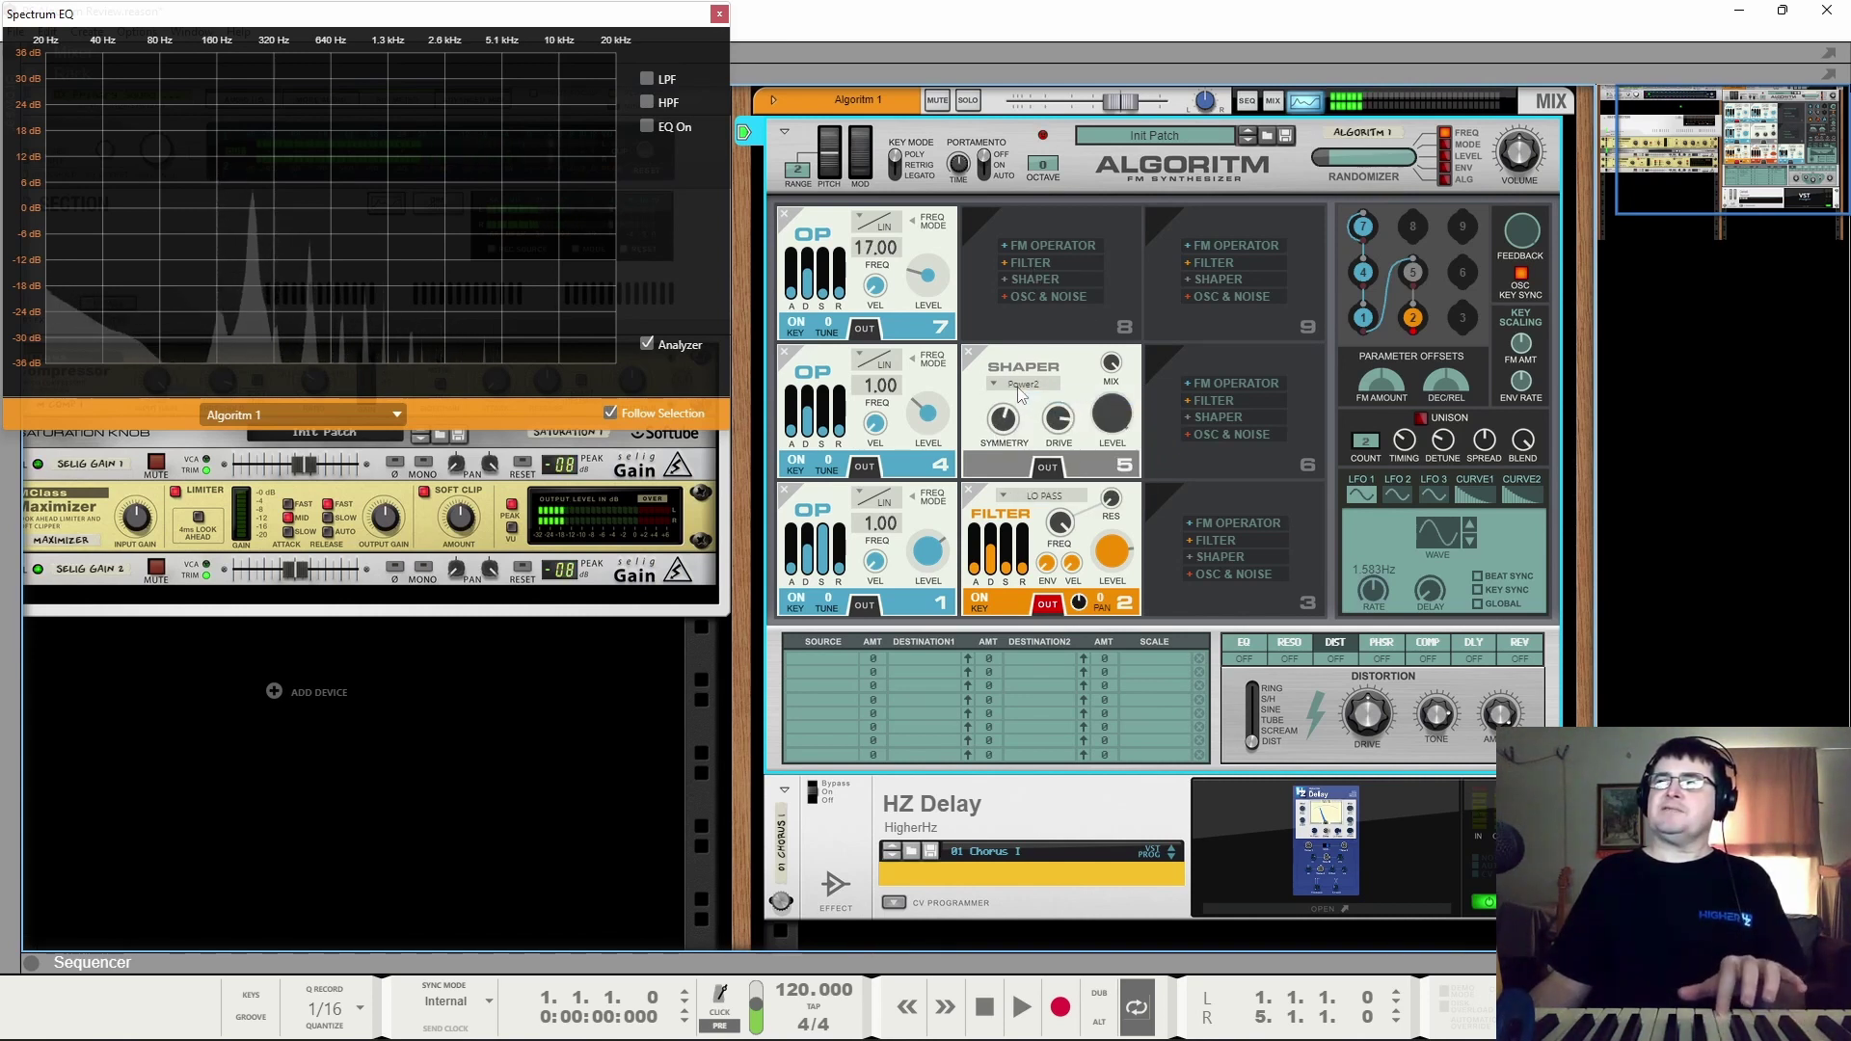
click(1020, 385)
click(1022, 429)
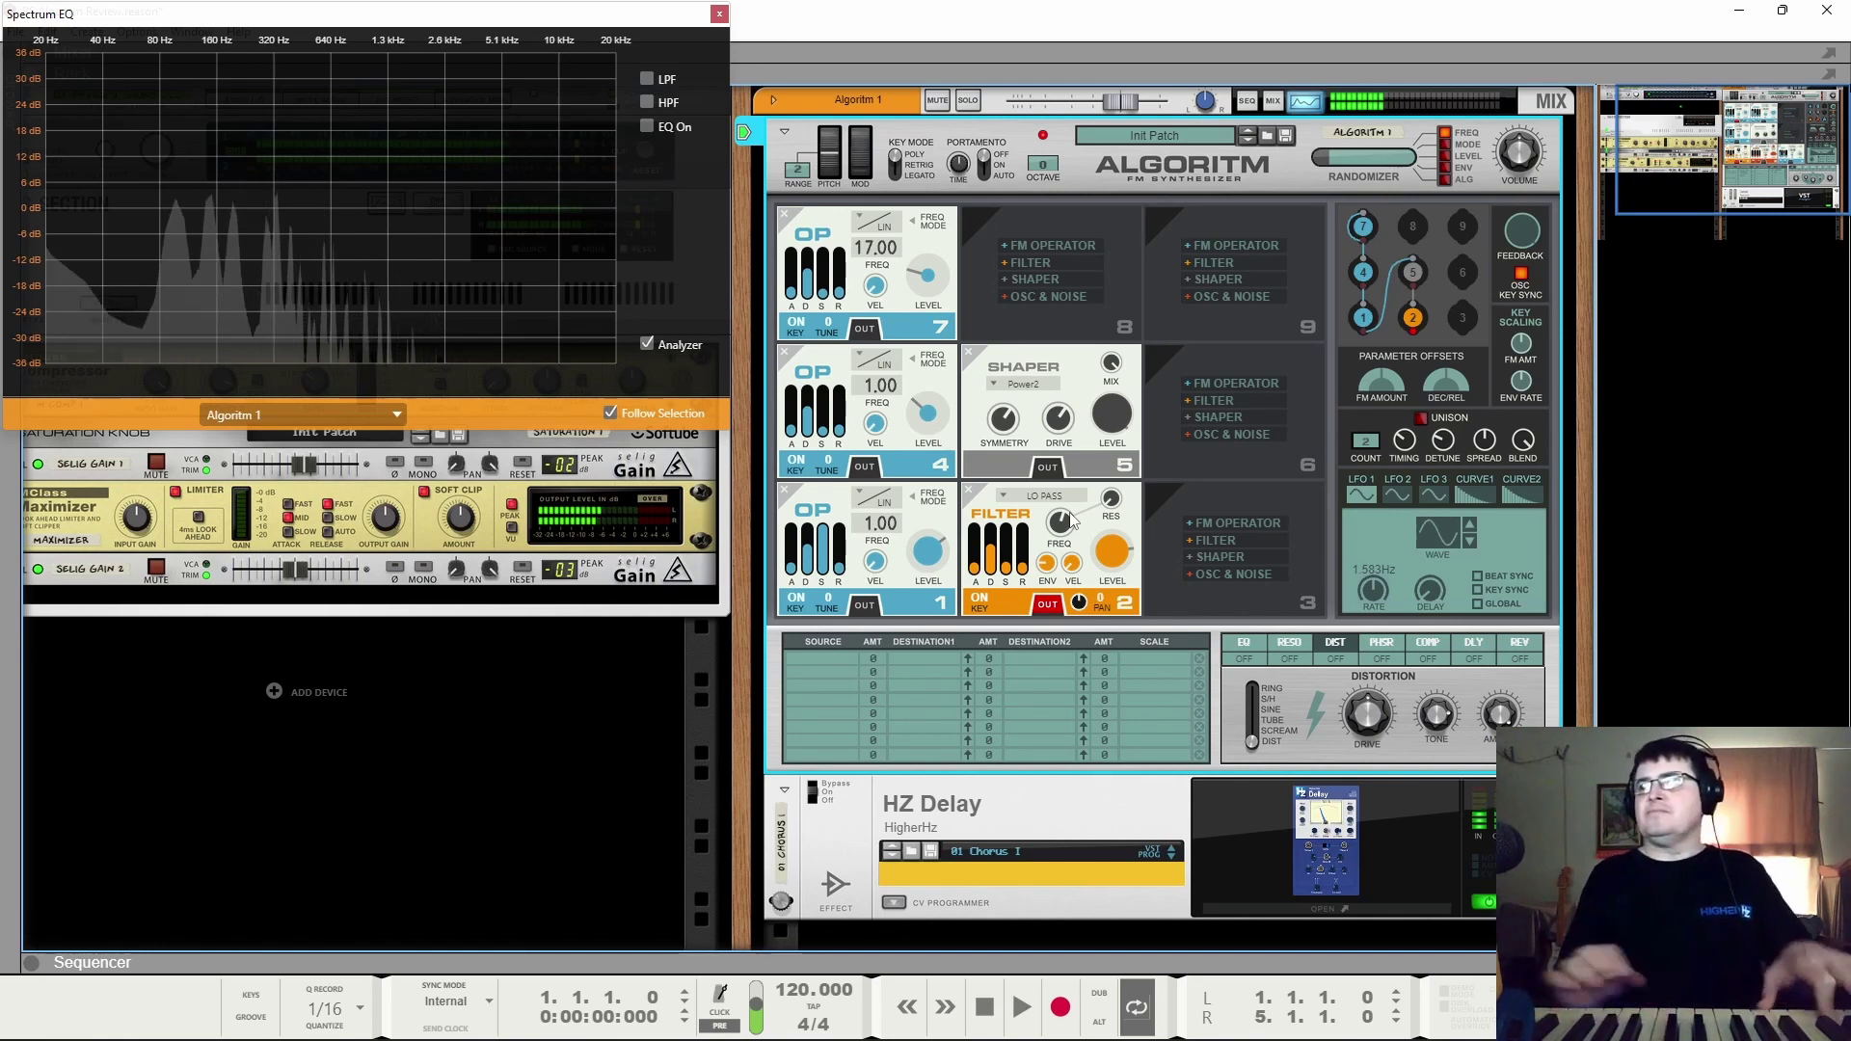
drag(1116, 503, 1117, 431)
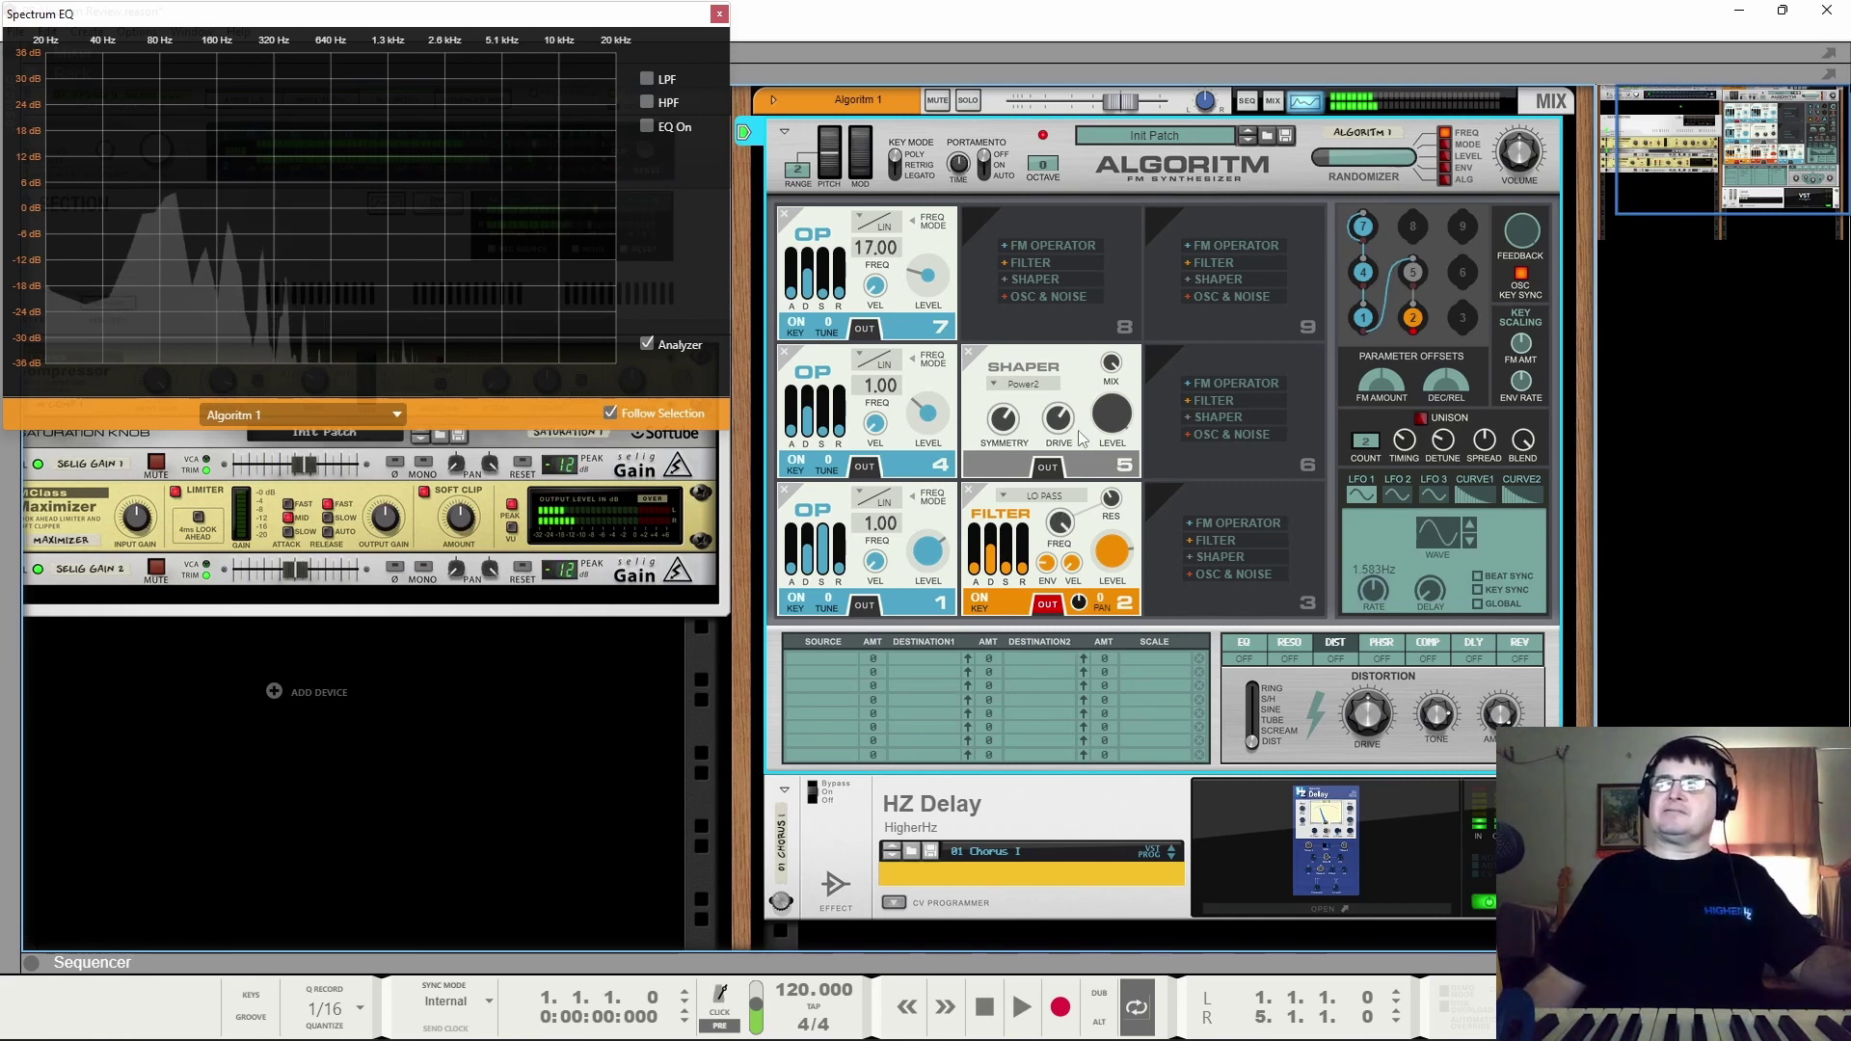
Step: Lower operator 4's level to about -48 dB and turn operator 7 far down
drag(929, 414, 932, 470)
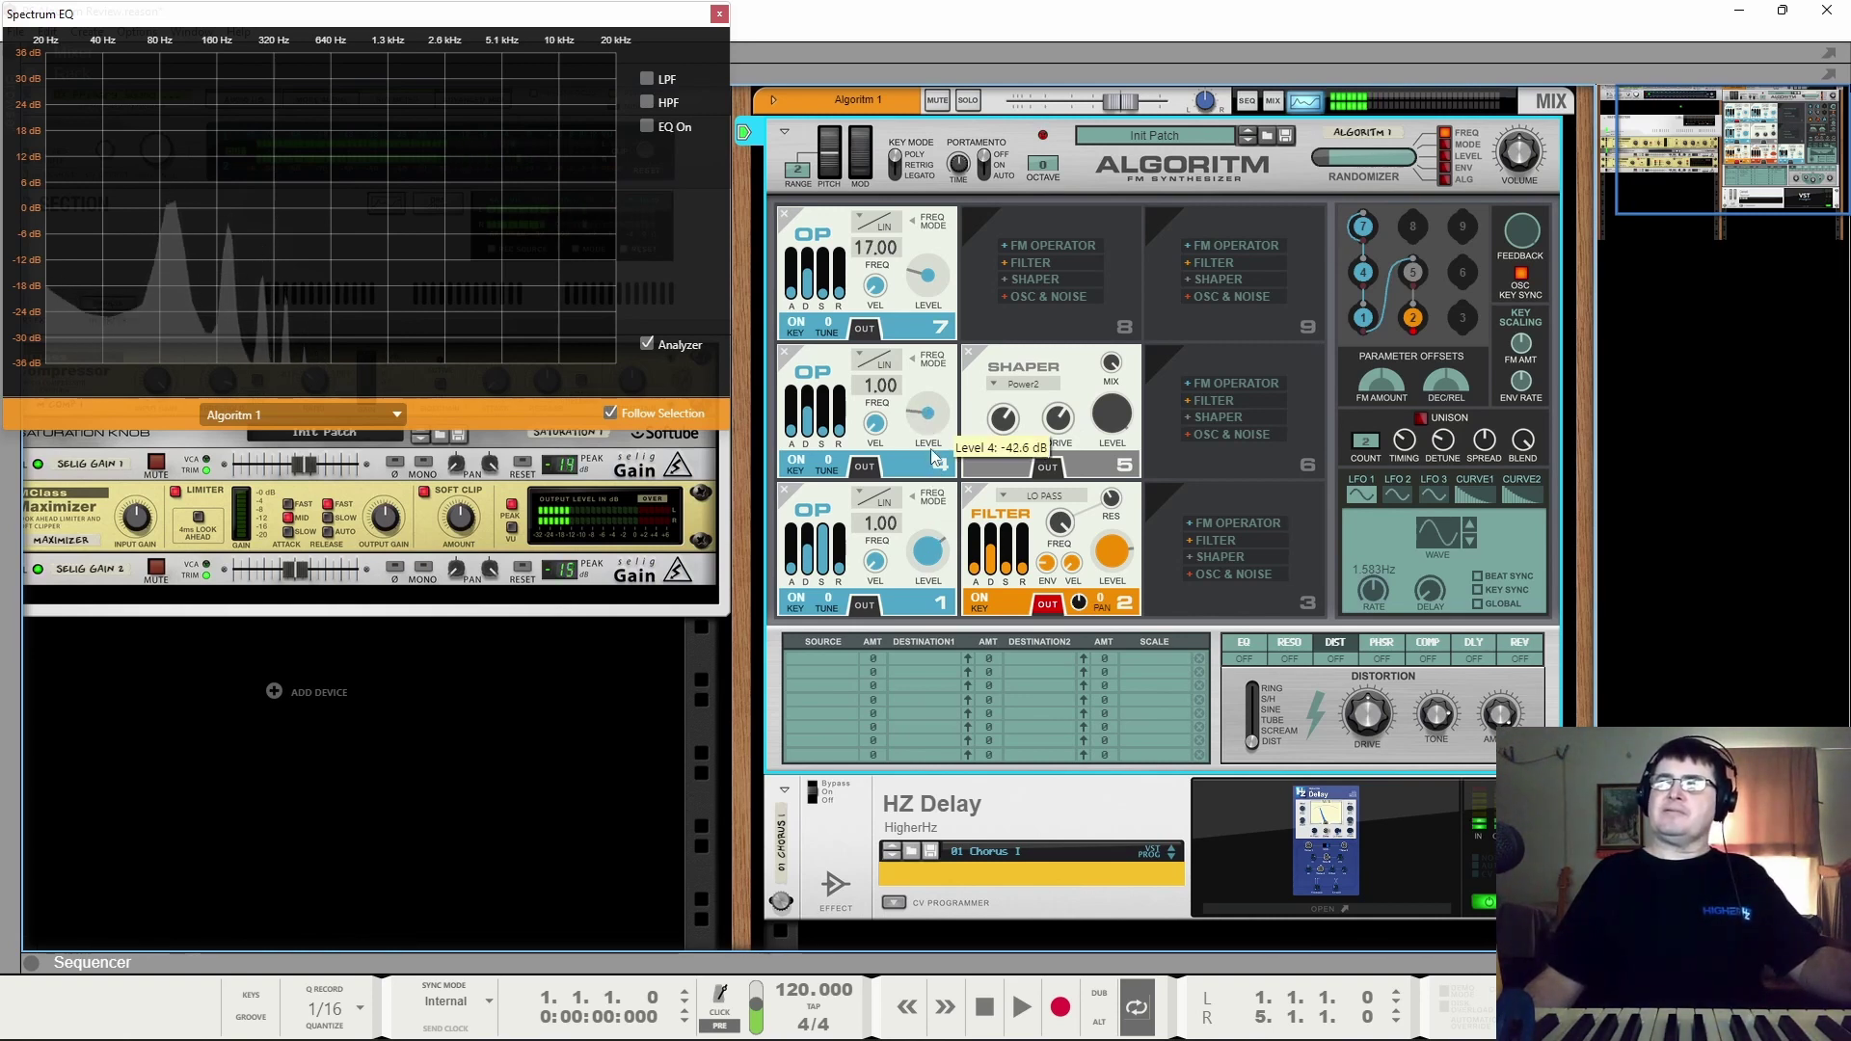
drag(928, 280, 934, 308)
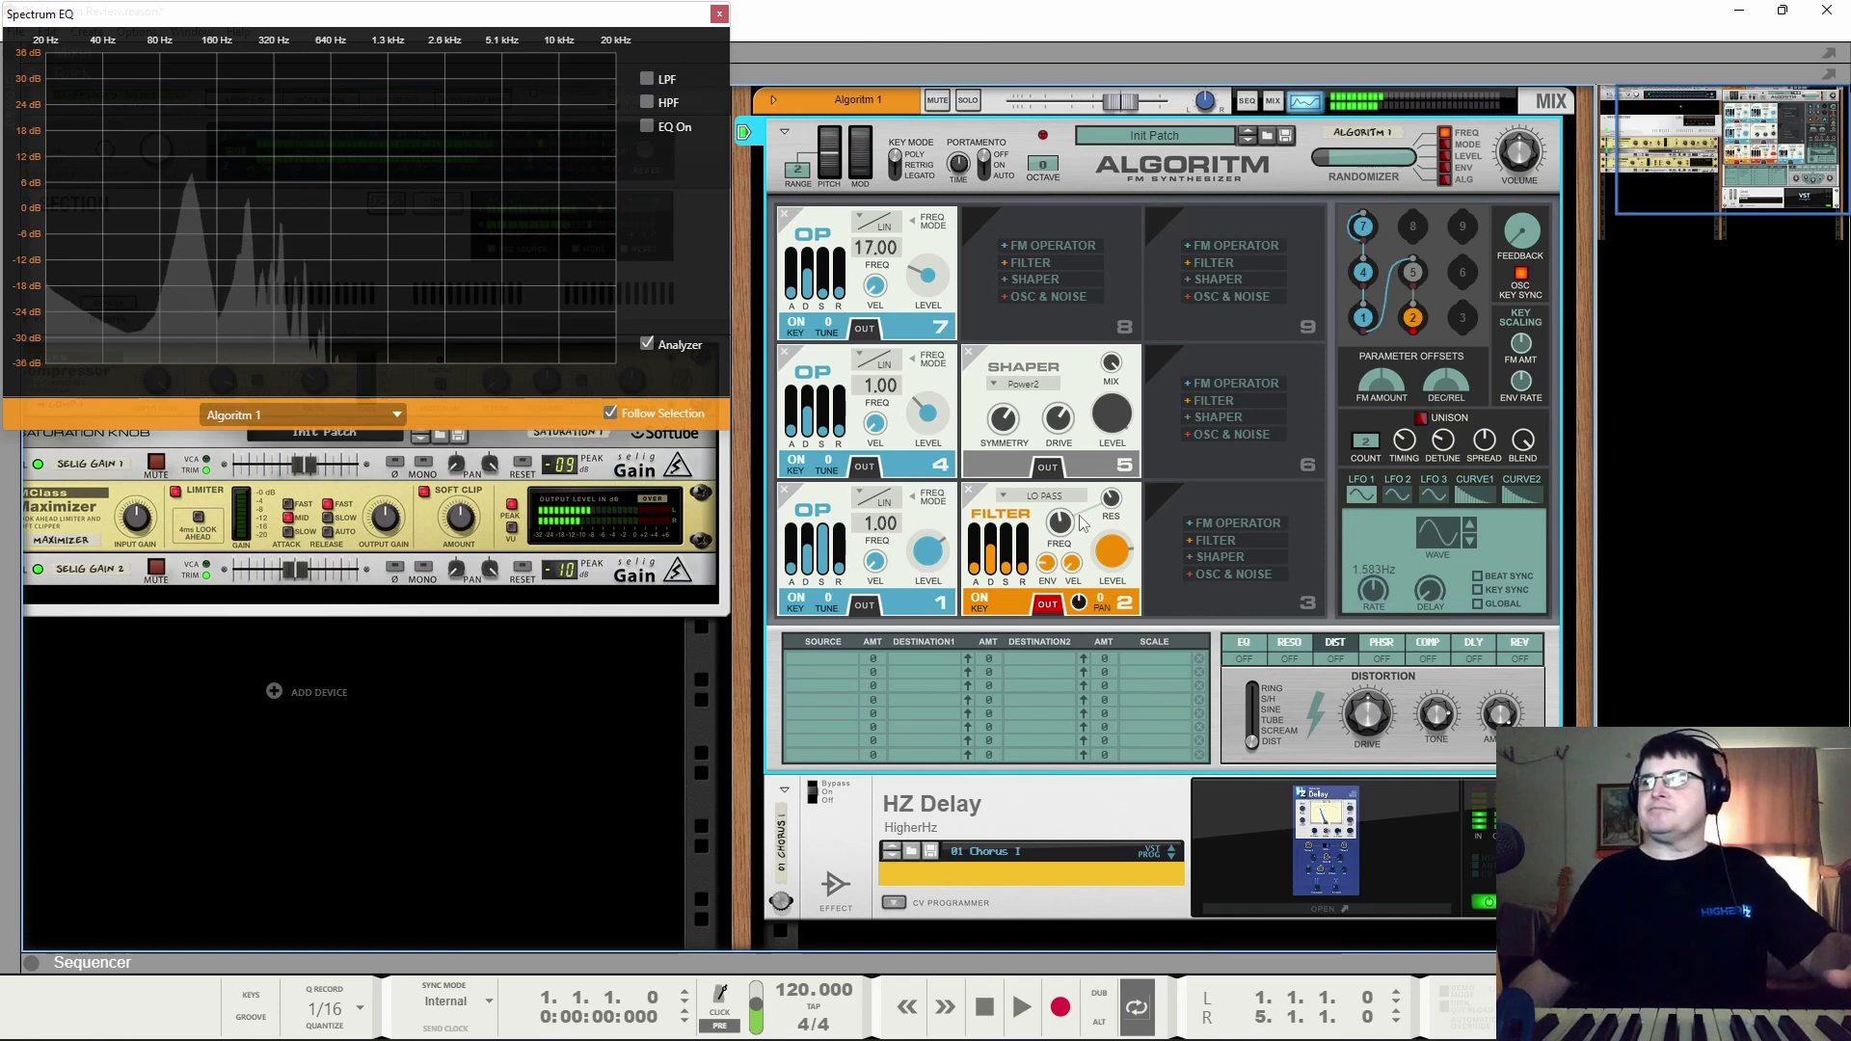
Step: Replace the slot 5 shaper with an oscillator and put a fresh low-pass filter in slot 2
click(970, 352)
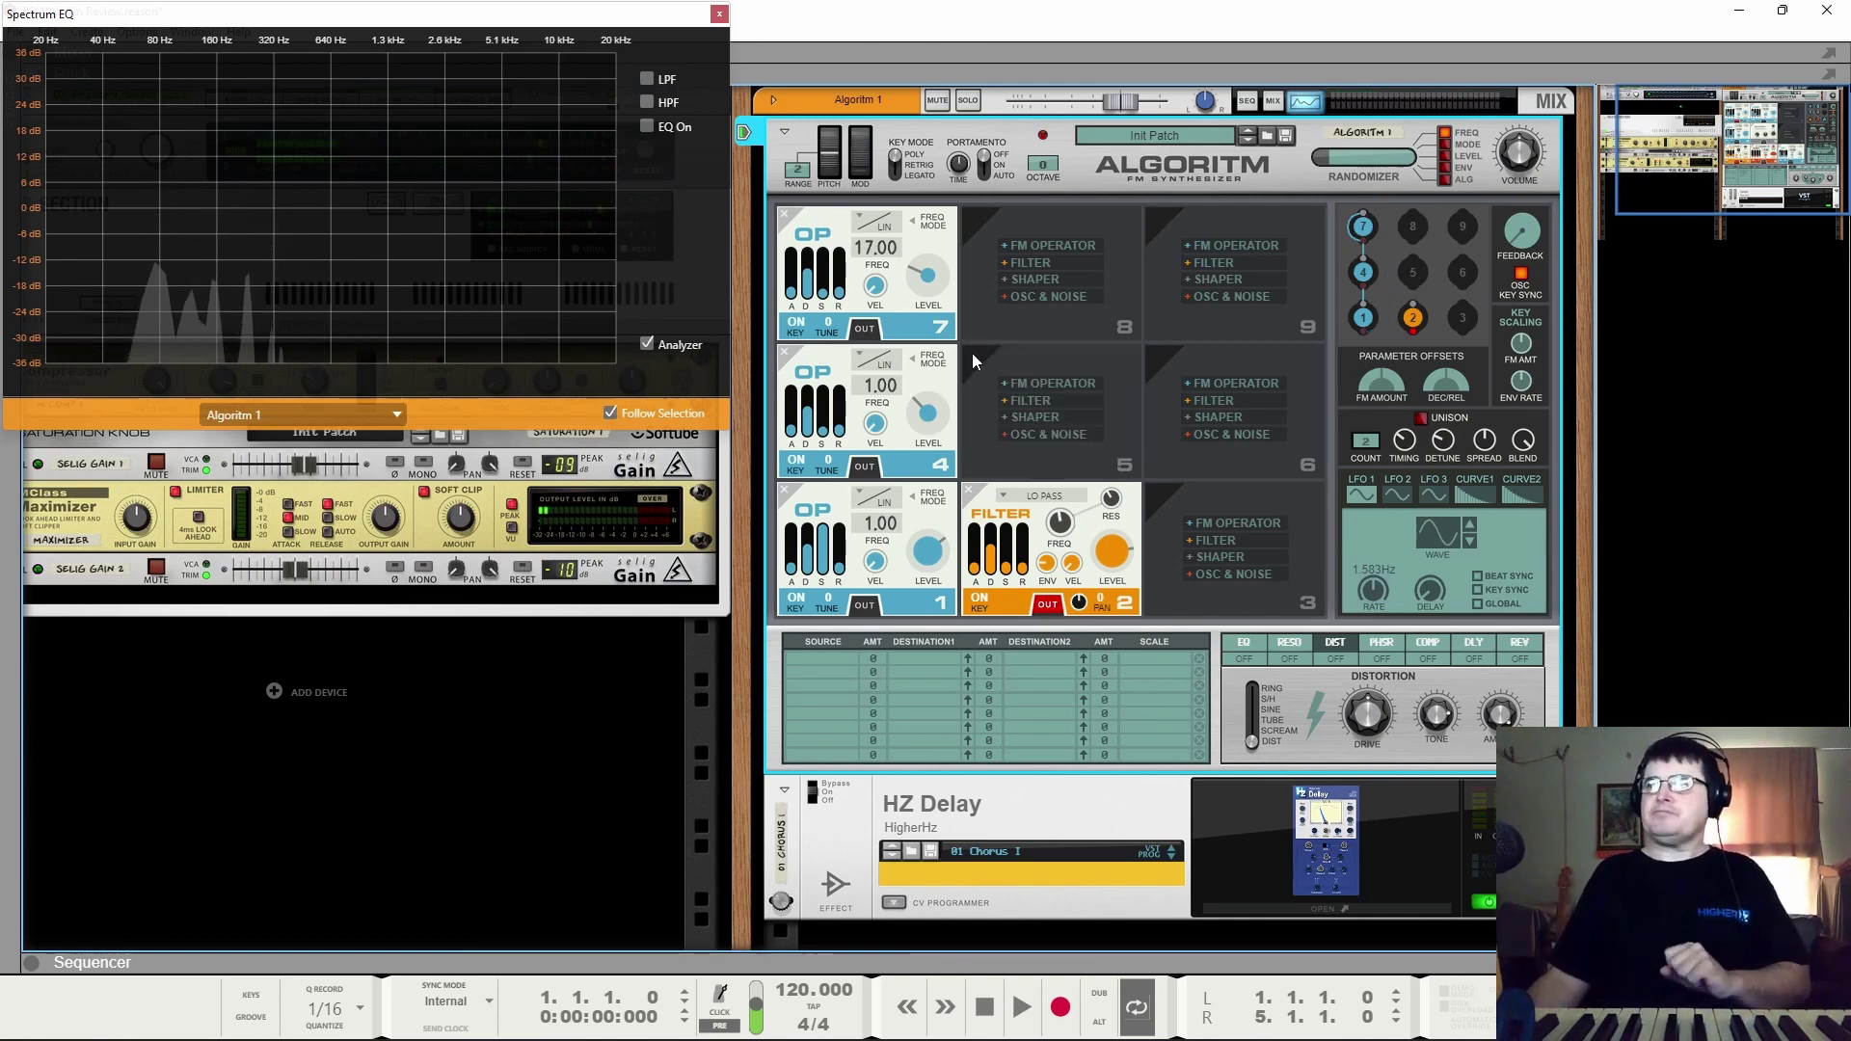
click(971, 490)
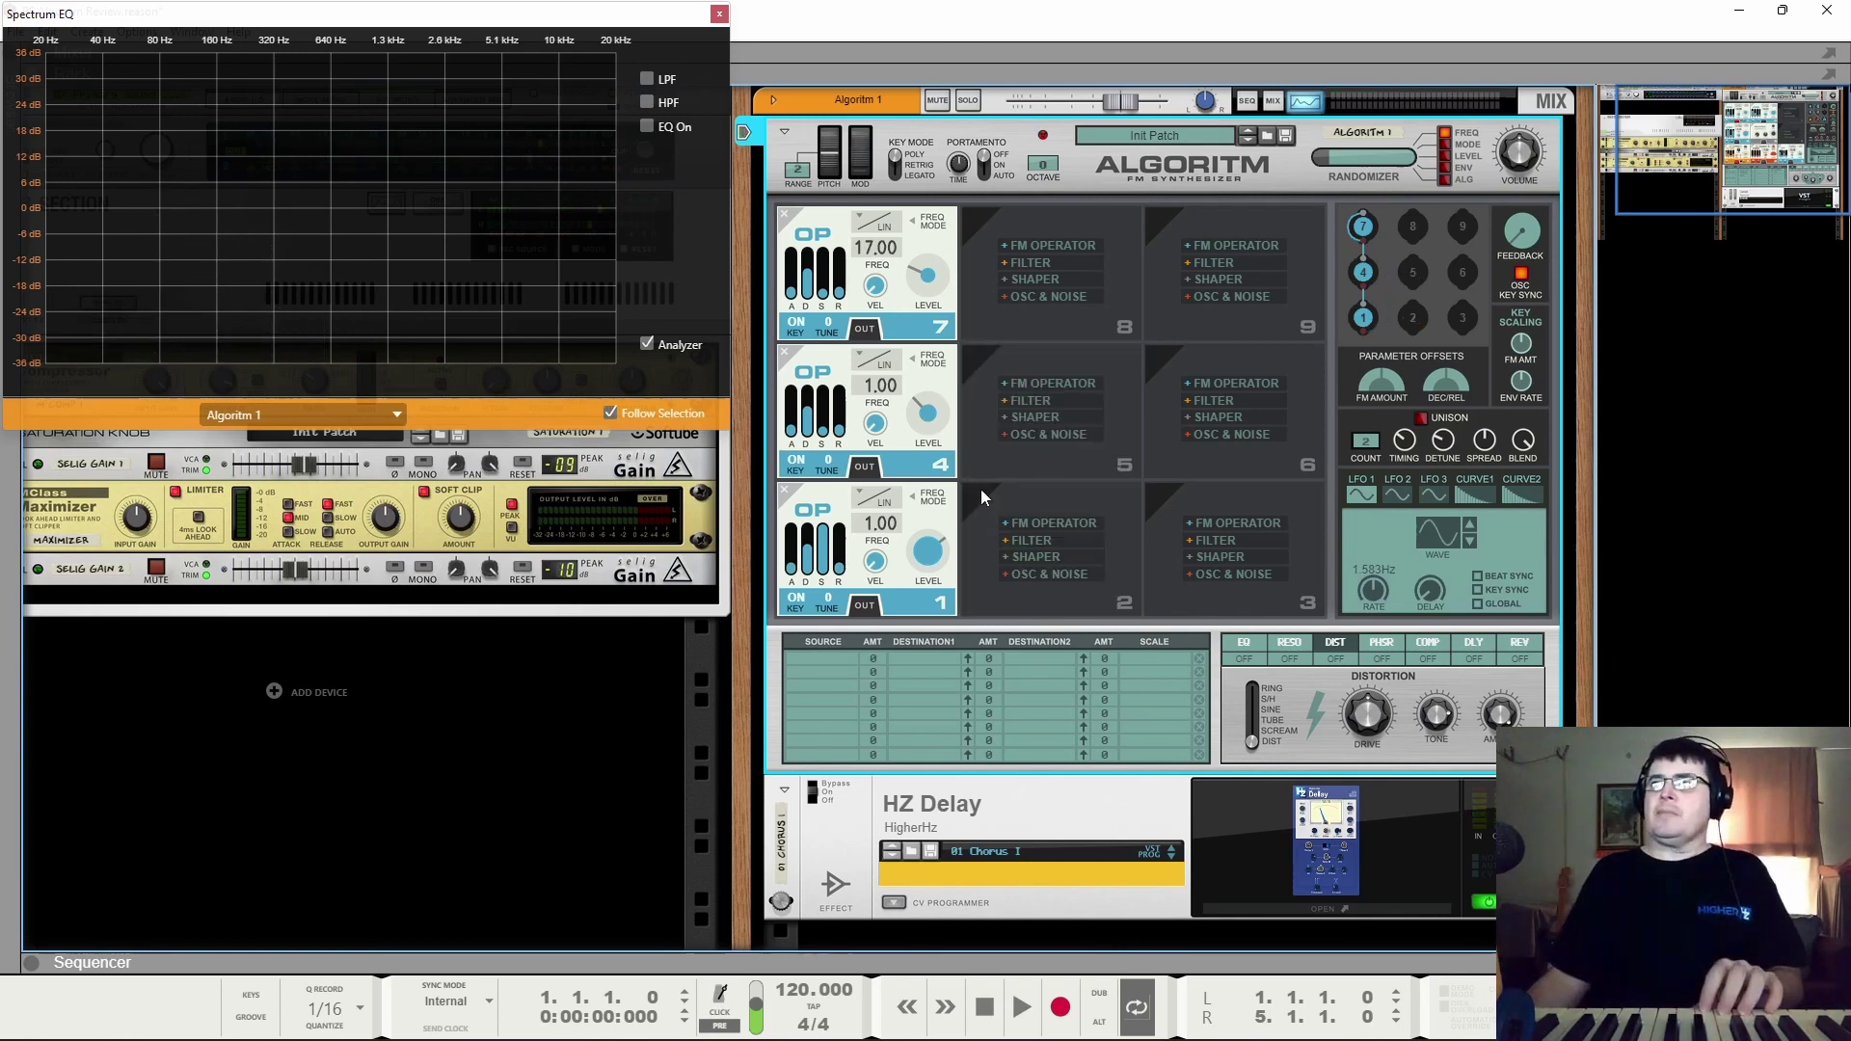
click(1024, 434)
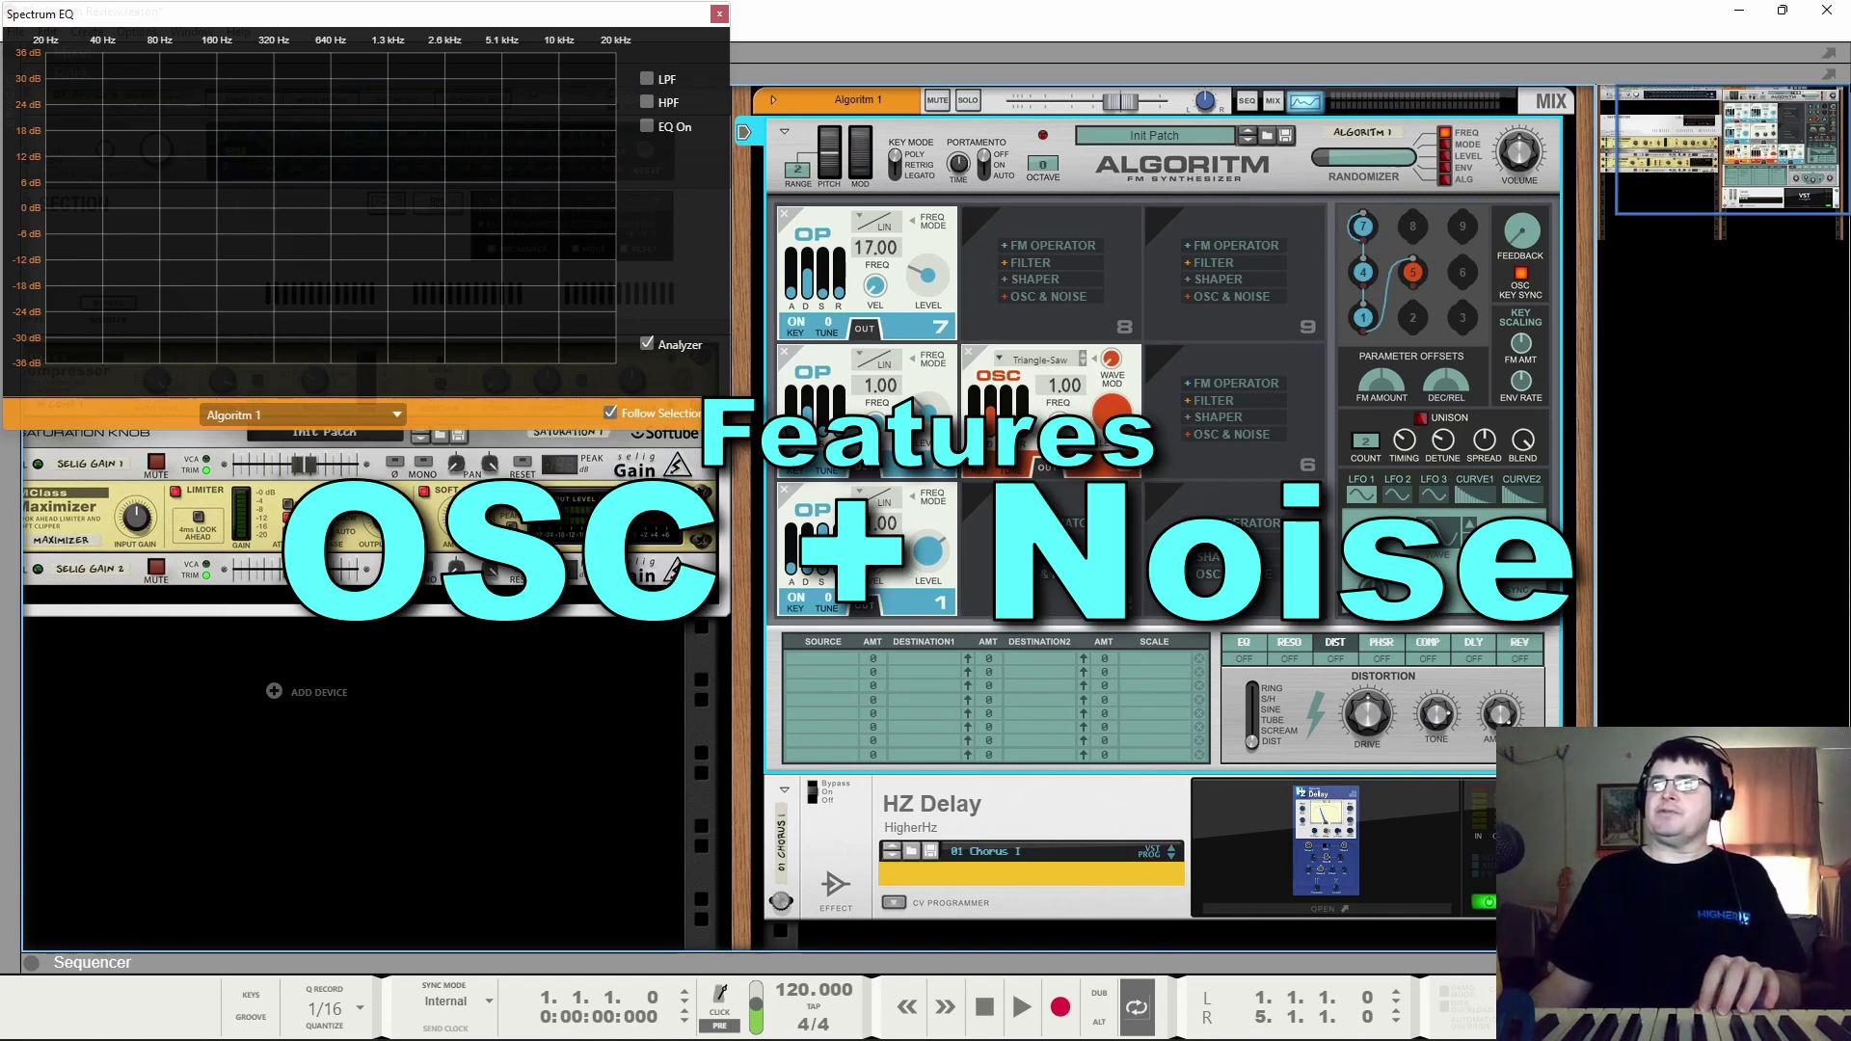
click(1027, 538)
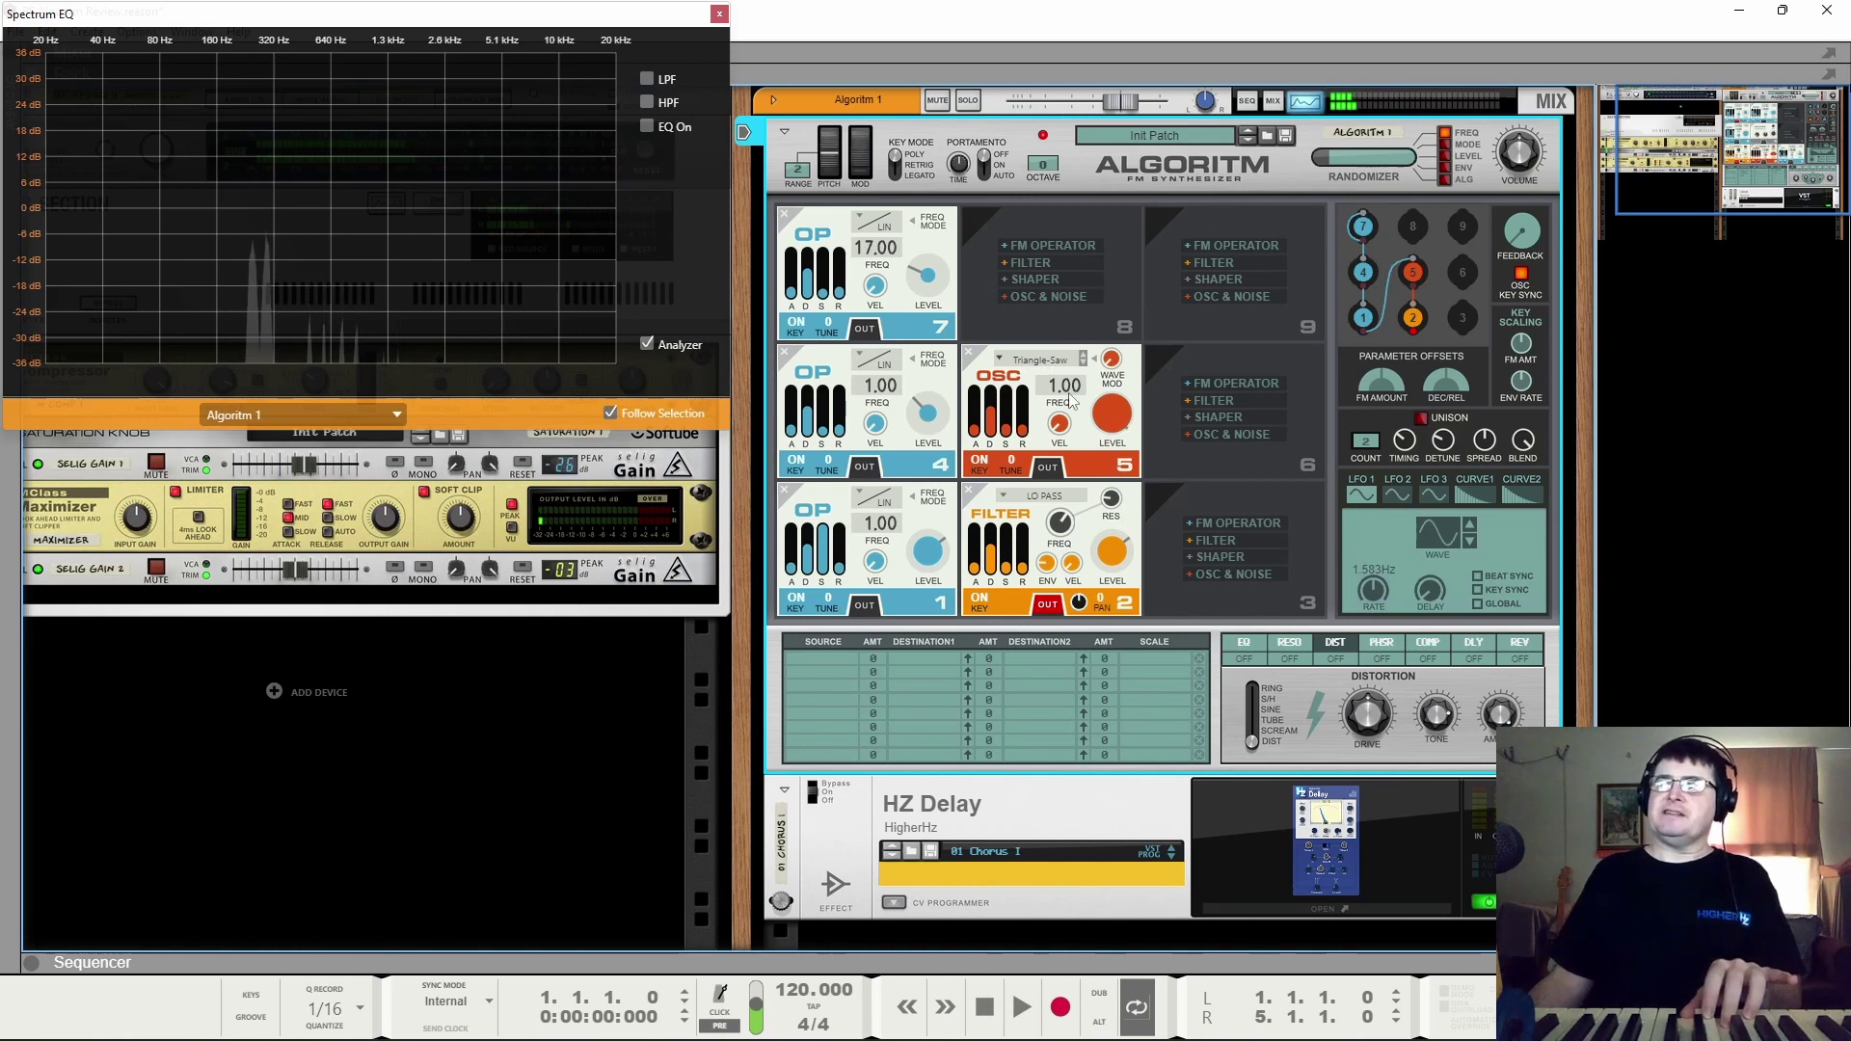
Step: Try PulseWidth and Sine-Noise oscillator waves with more wave mod, then settle on Shifter
click(1046, 360)
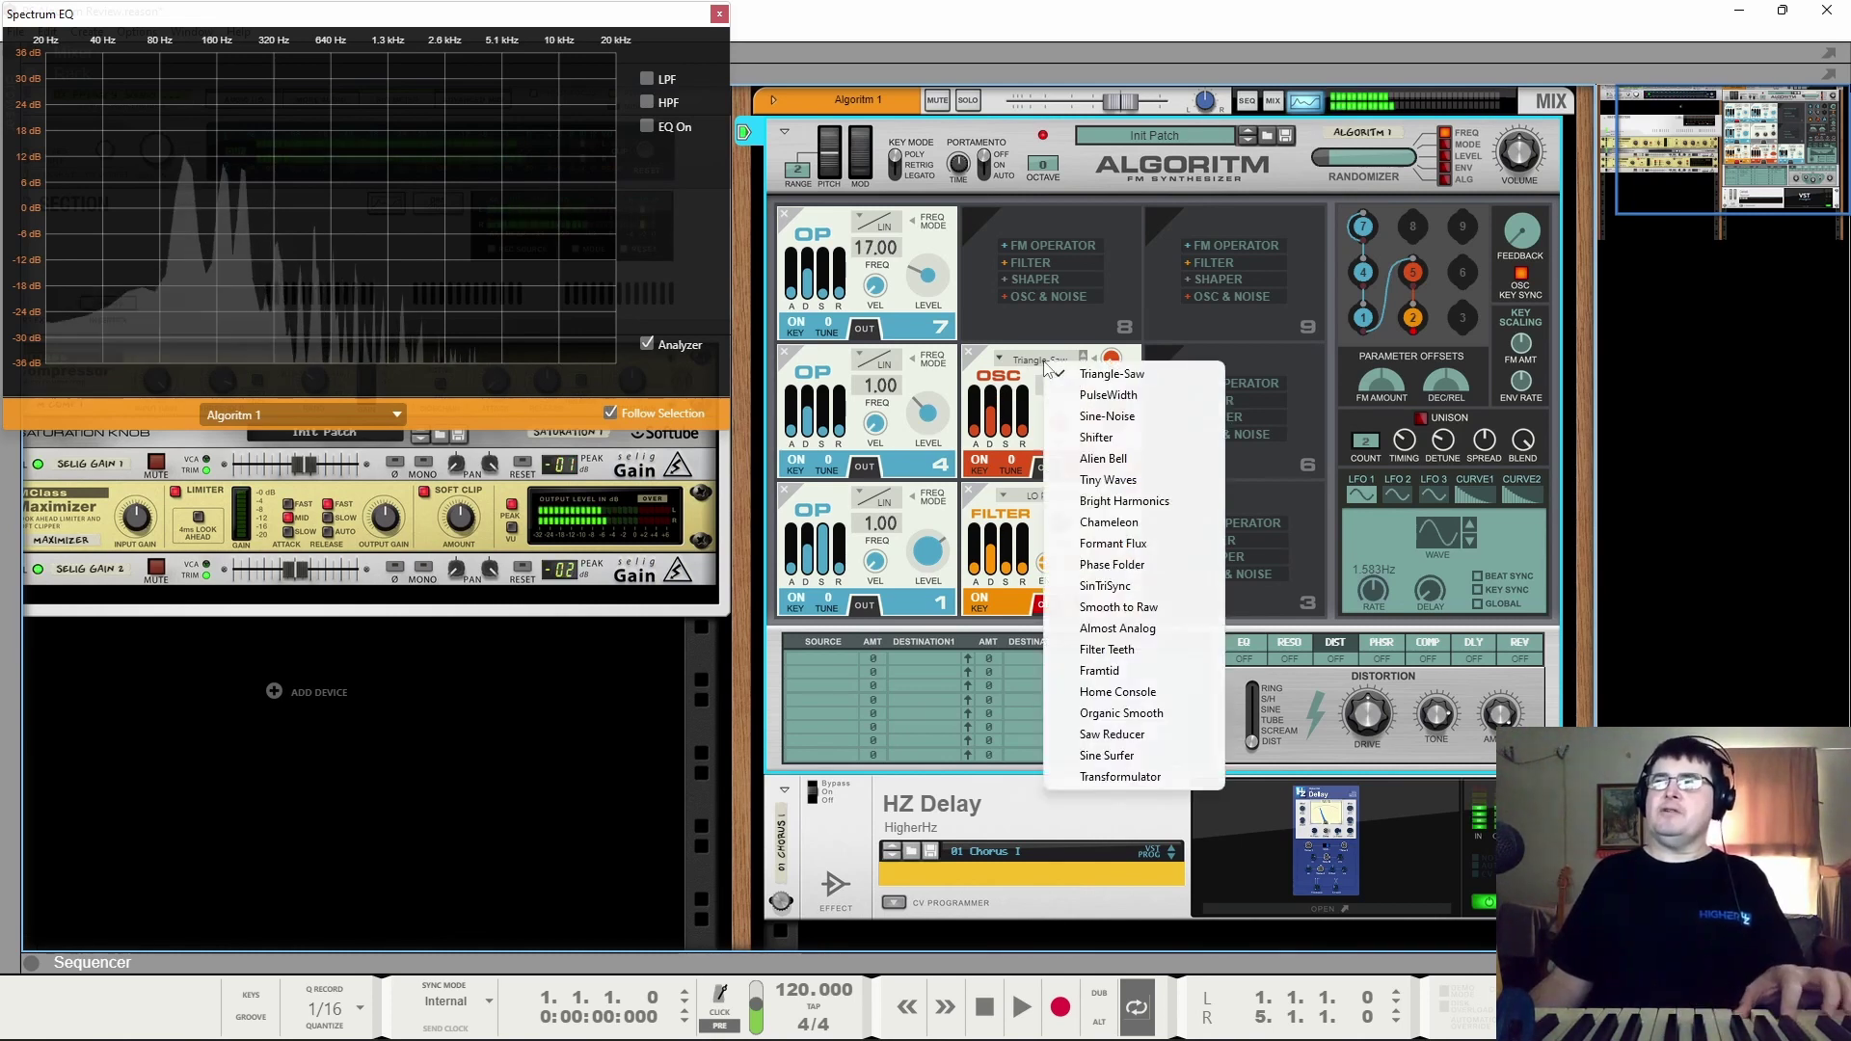
click(1094, 393)
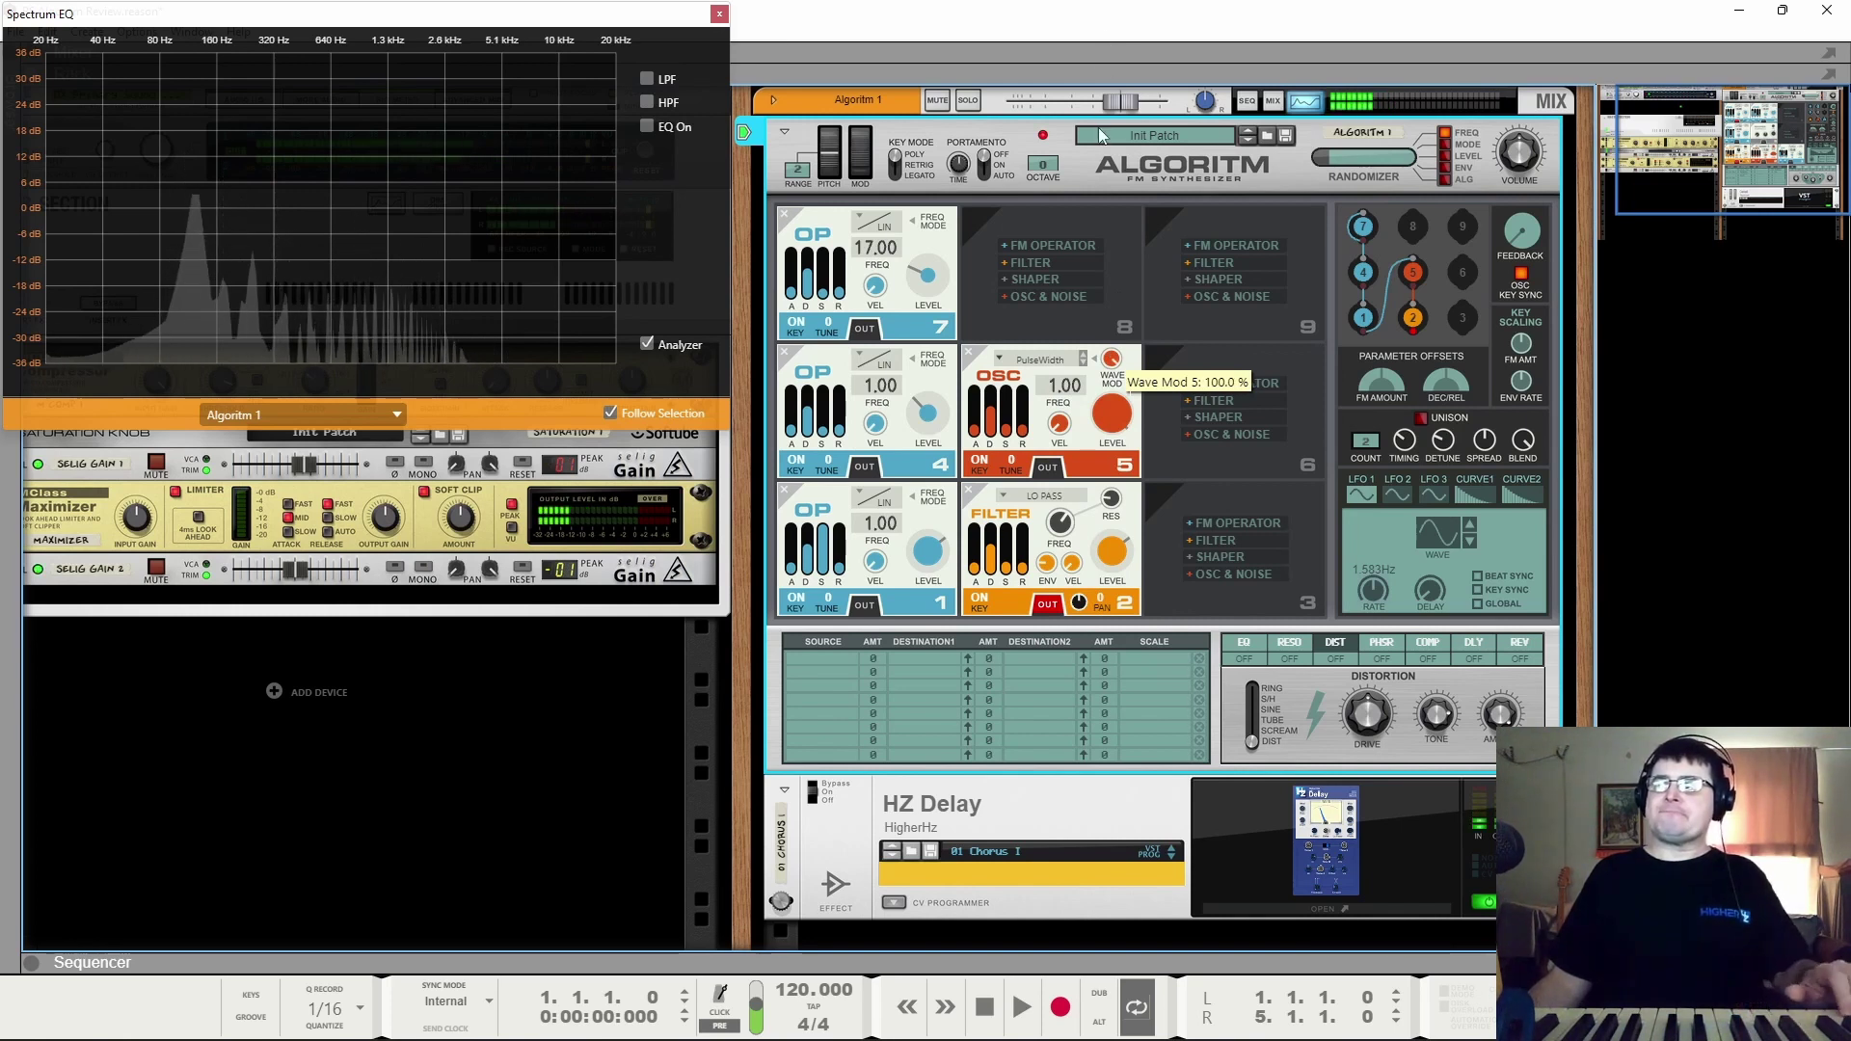
drag(1096, 193, 1090, 143)
click(1046, 360)
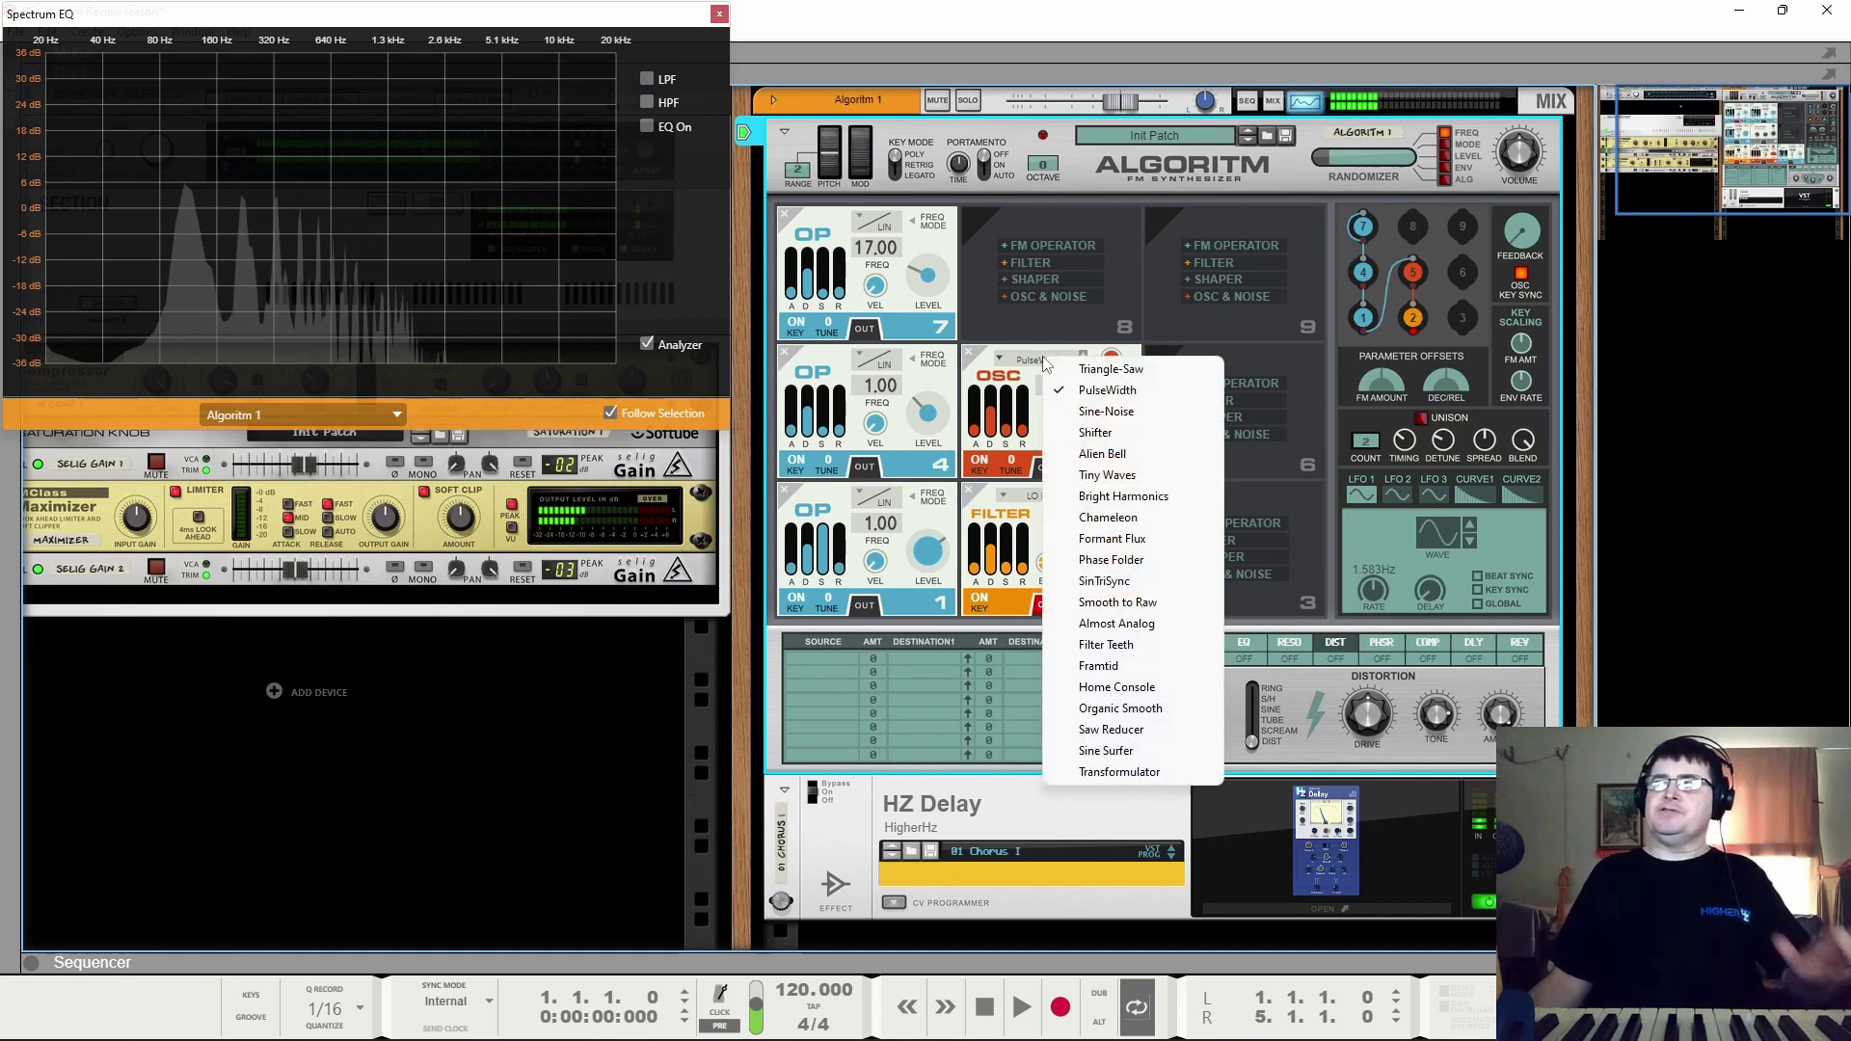
click(1106, 410)
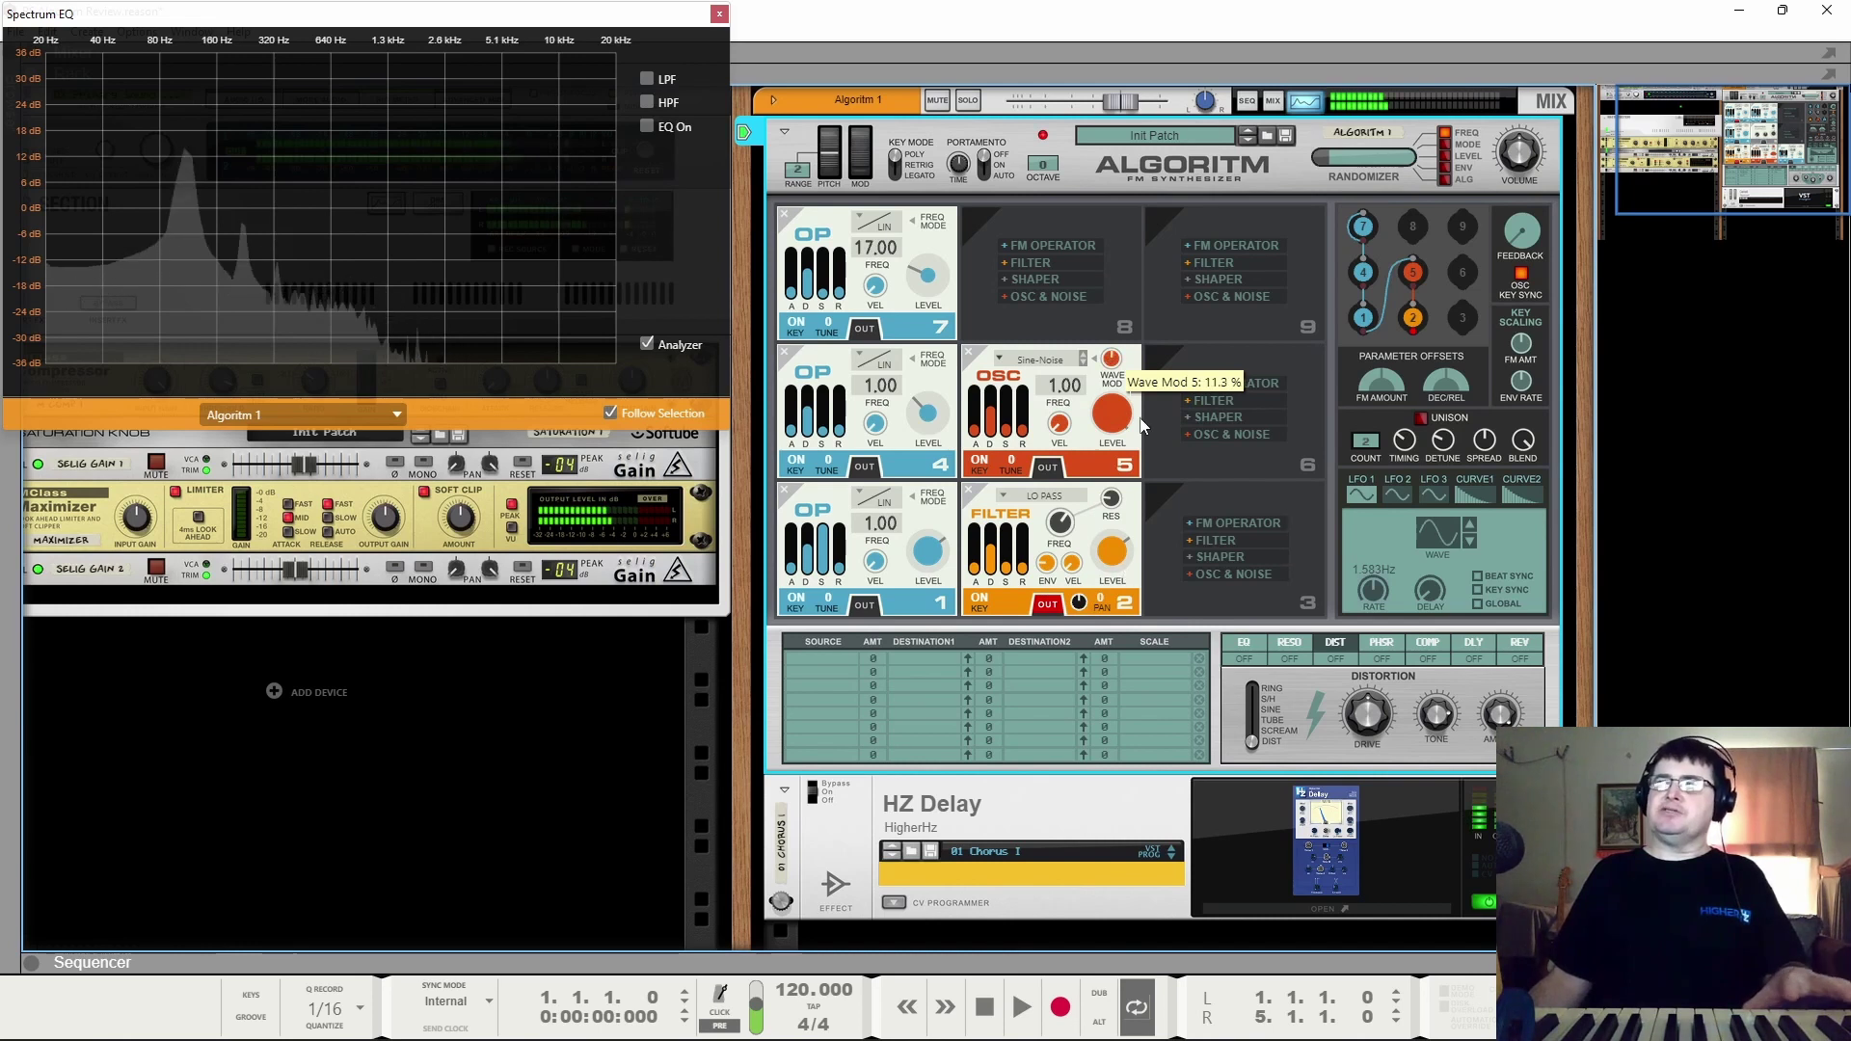
click(1056, 359)
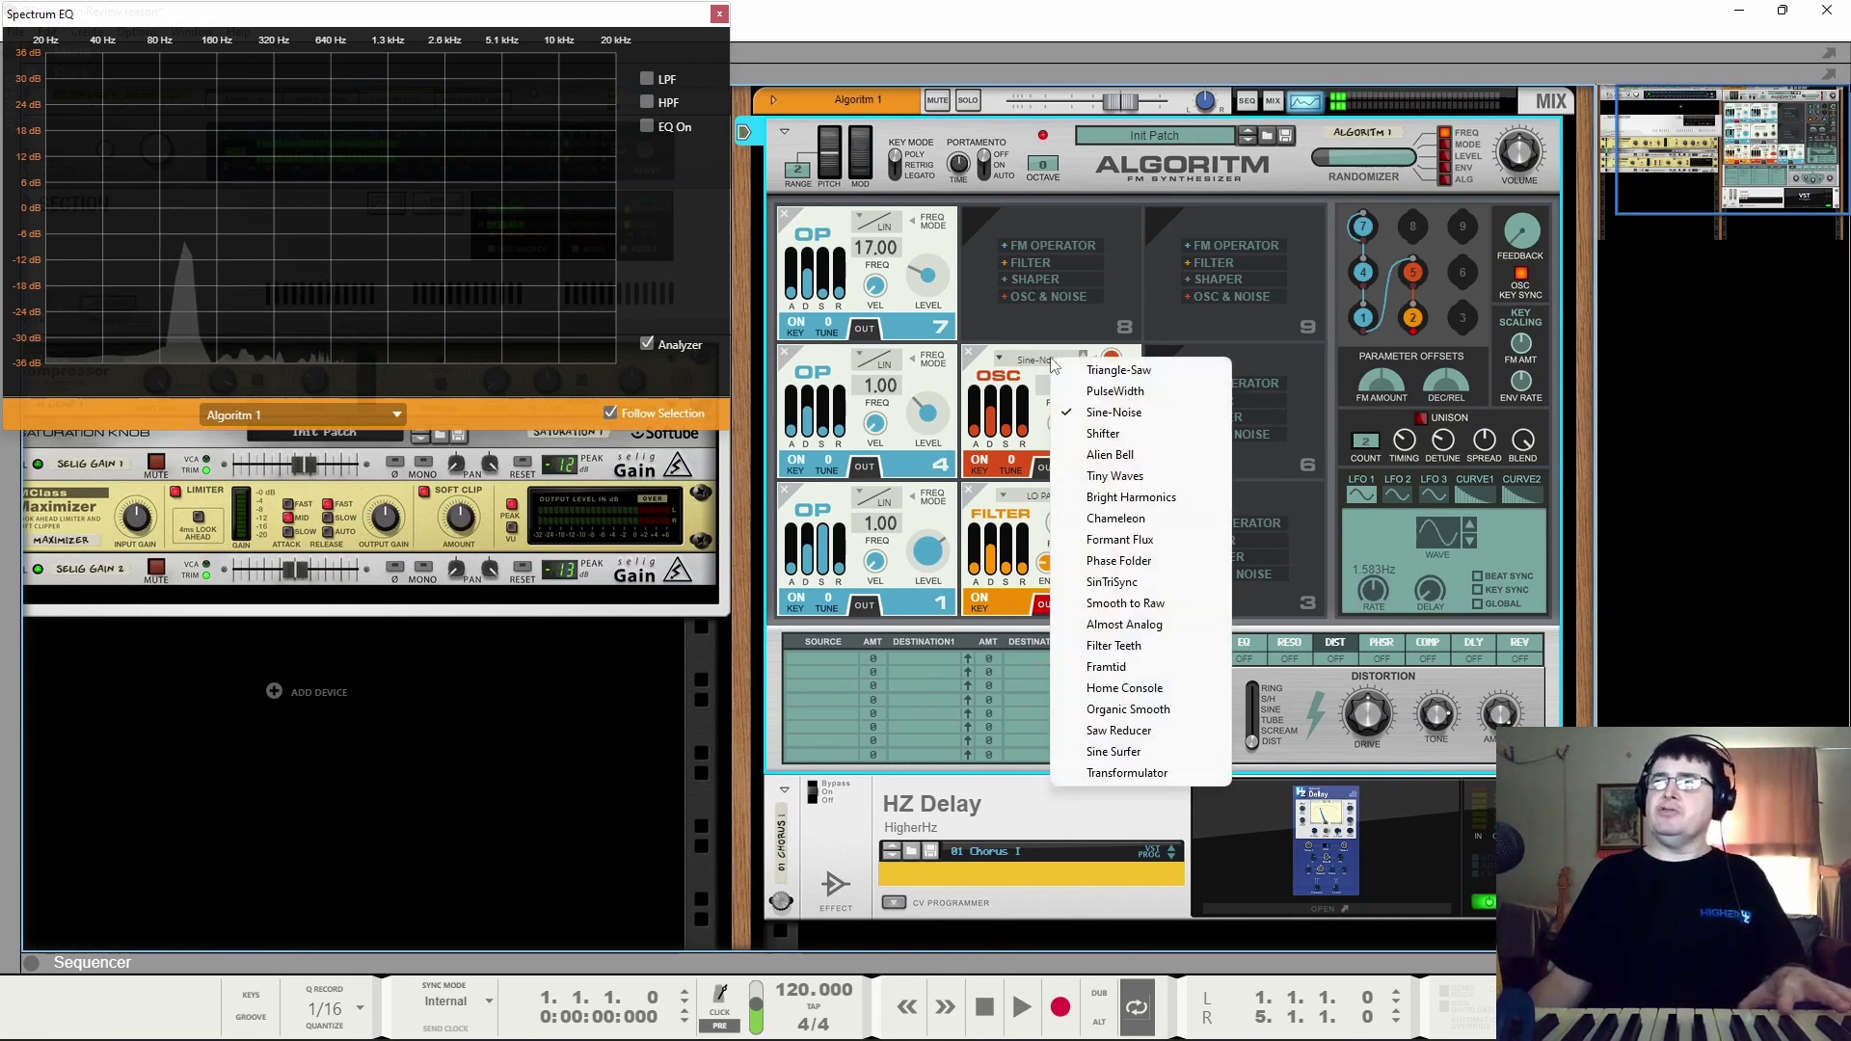
click(1078, 434)
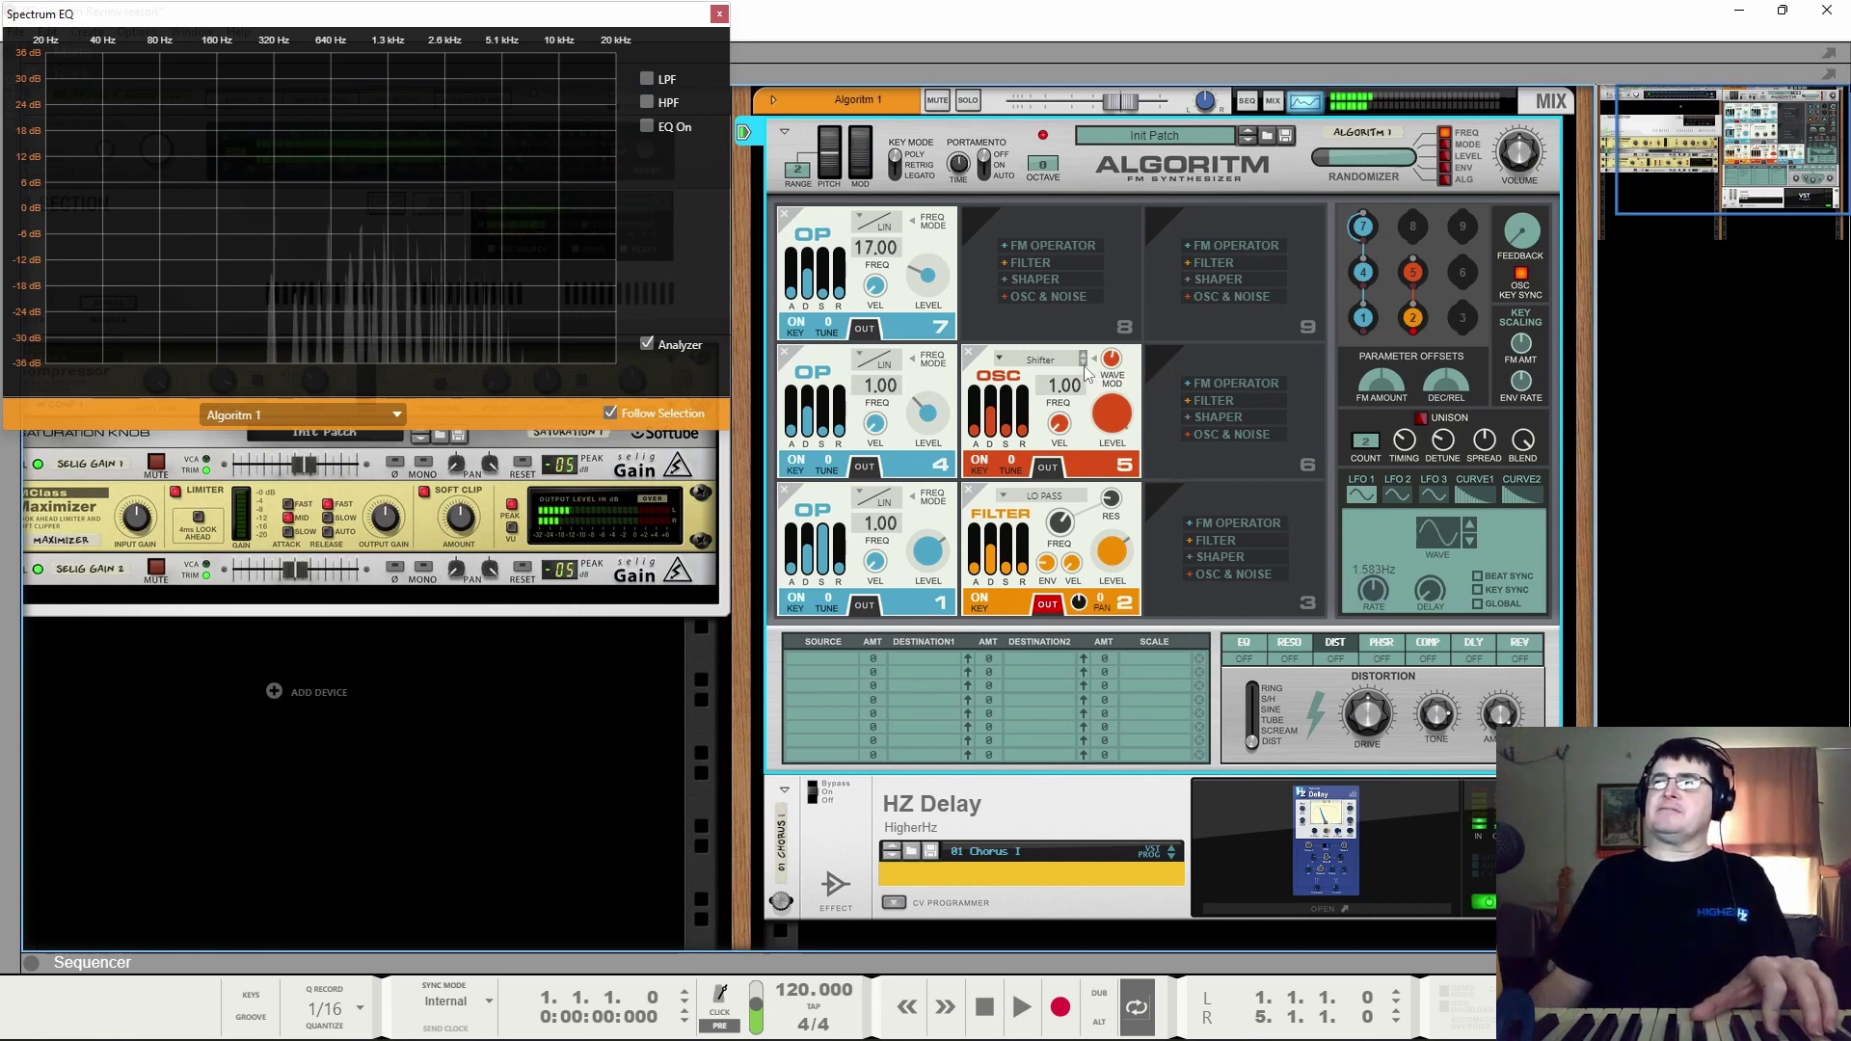
Step: Draw a connection from operator 1, lower the oscillator's wave mod, and retune operator 1 to 13.00
drag(1367, 333, 1398, 299)
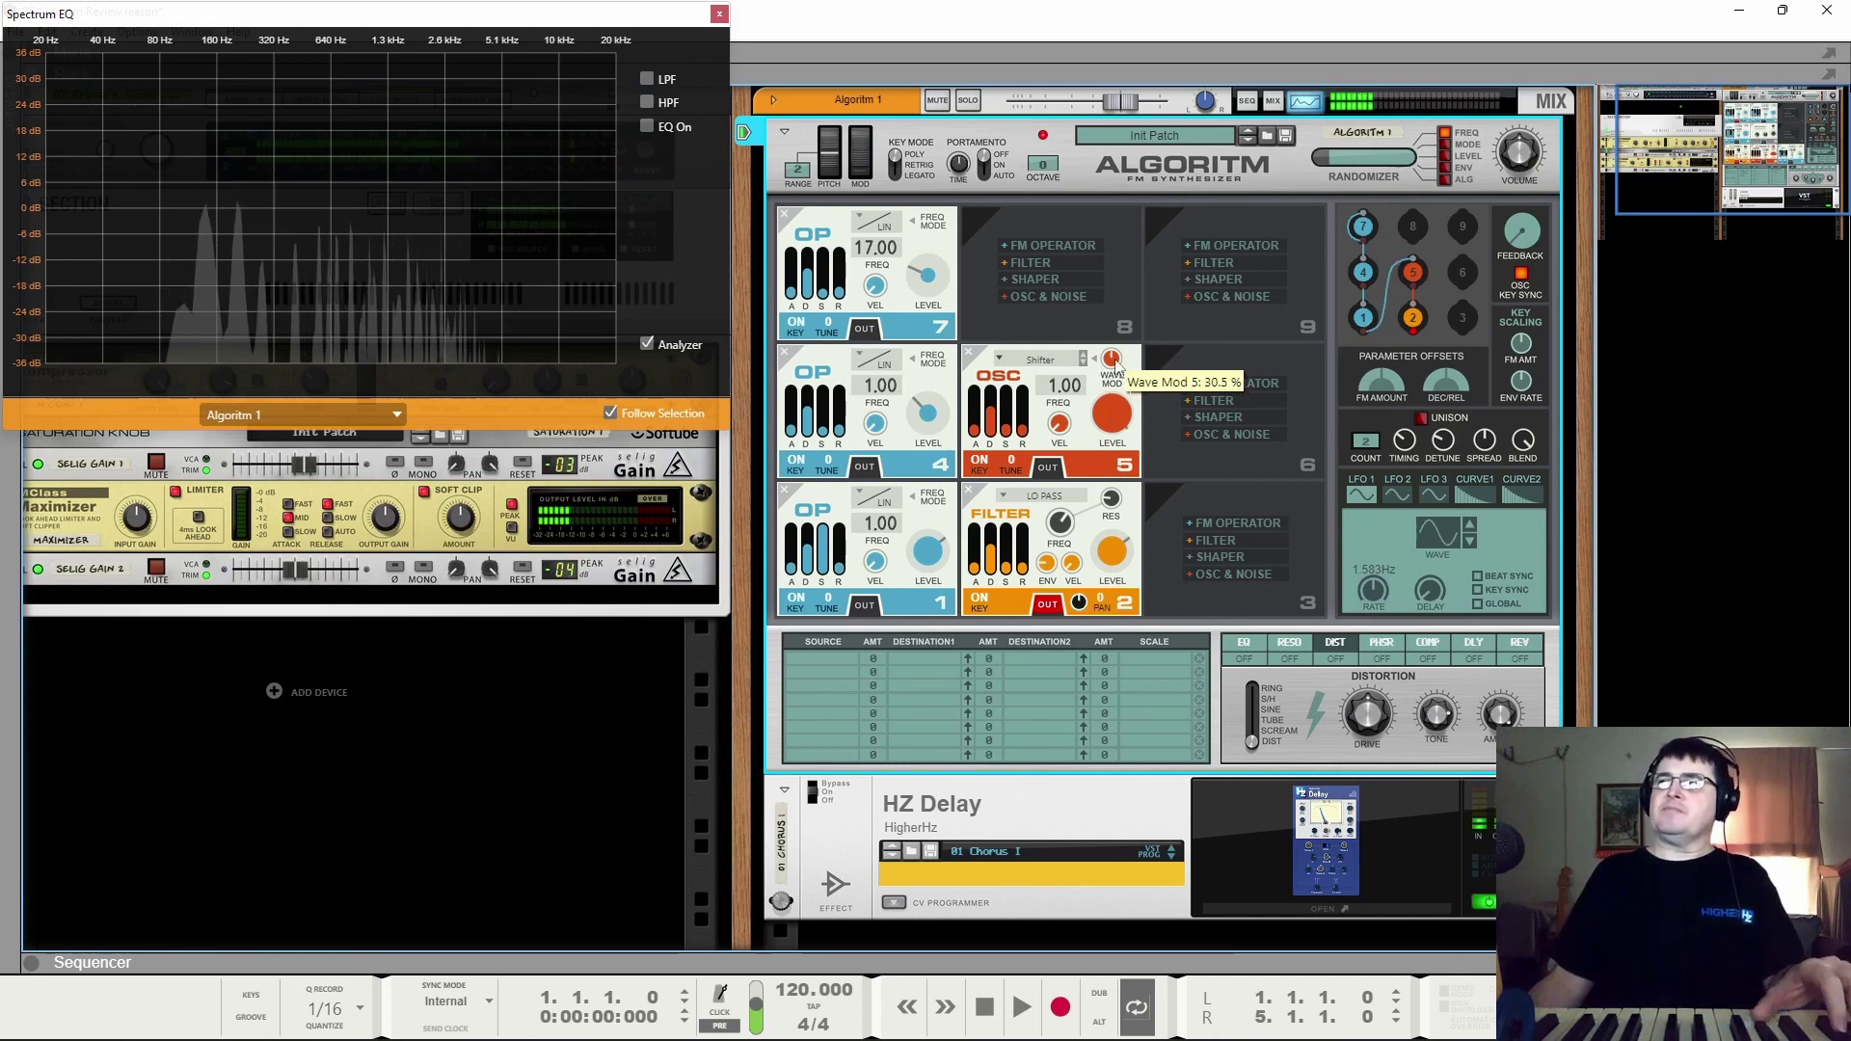
scroll(1119, 347, down, 3)
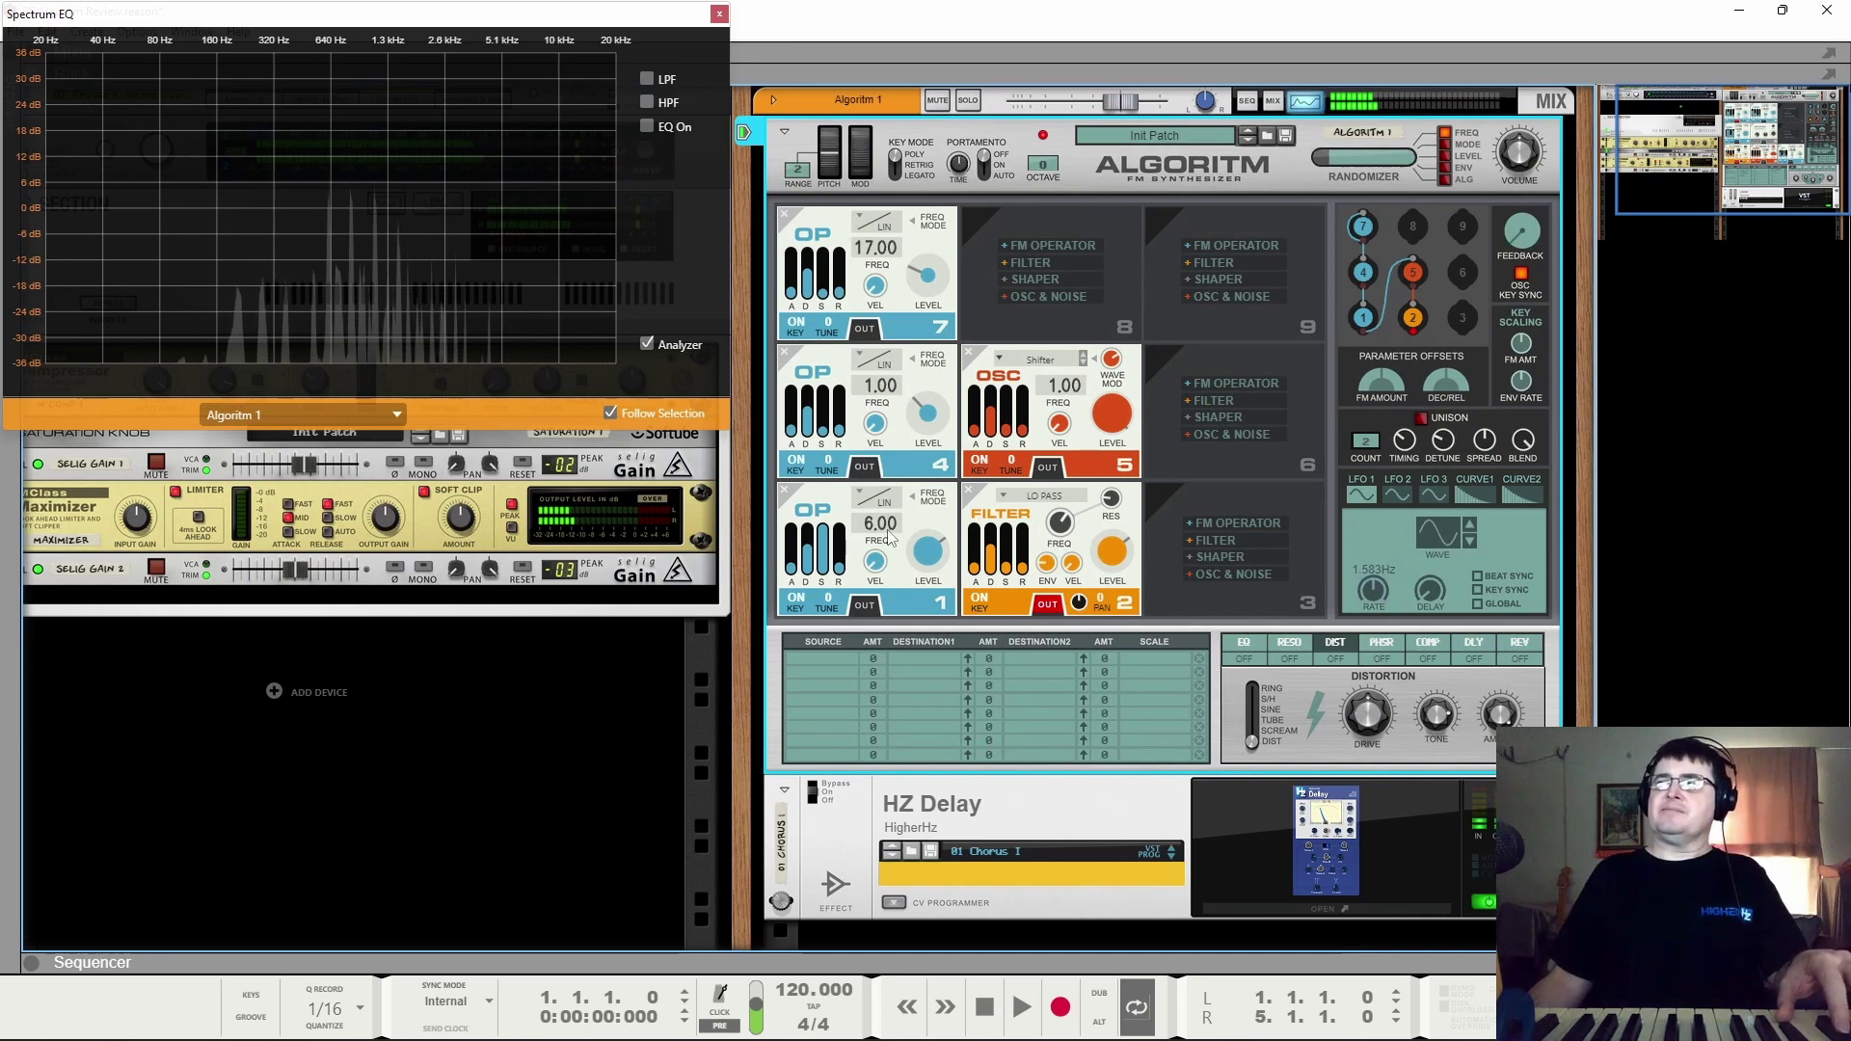
mouse_move(933, 551)
mouse_down()
mouse_move(932, 646)
mouse_move(951, 628)
mouse_move(904, 521)
mouse_move(866, 524)
mouse_move(943, 541)
mouse_up()
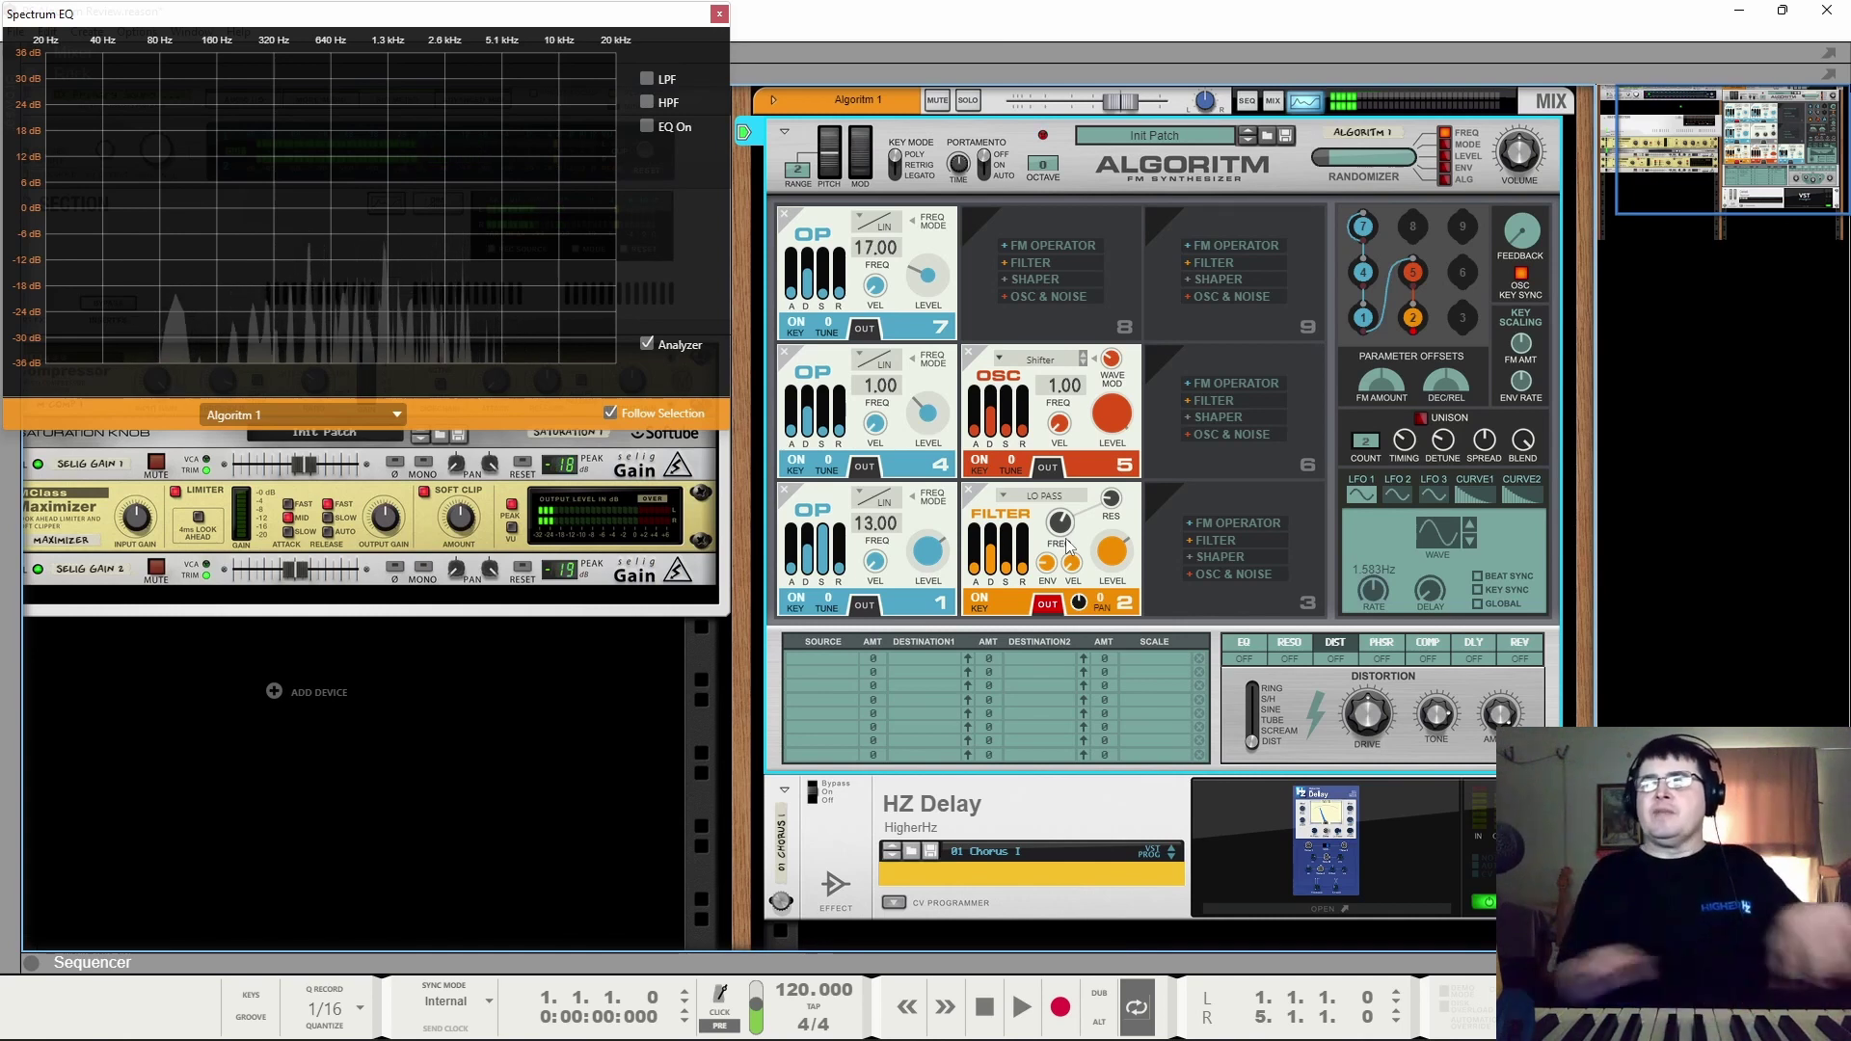
Step: Remove the oscillator and filter, re-enable operator 1's output, and add operators 5 and 6 feeding operator 1
click(970, 351)
click(970, 492)
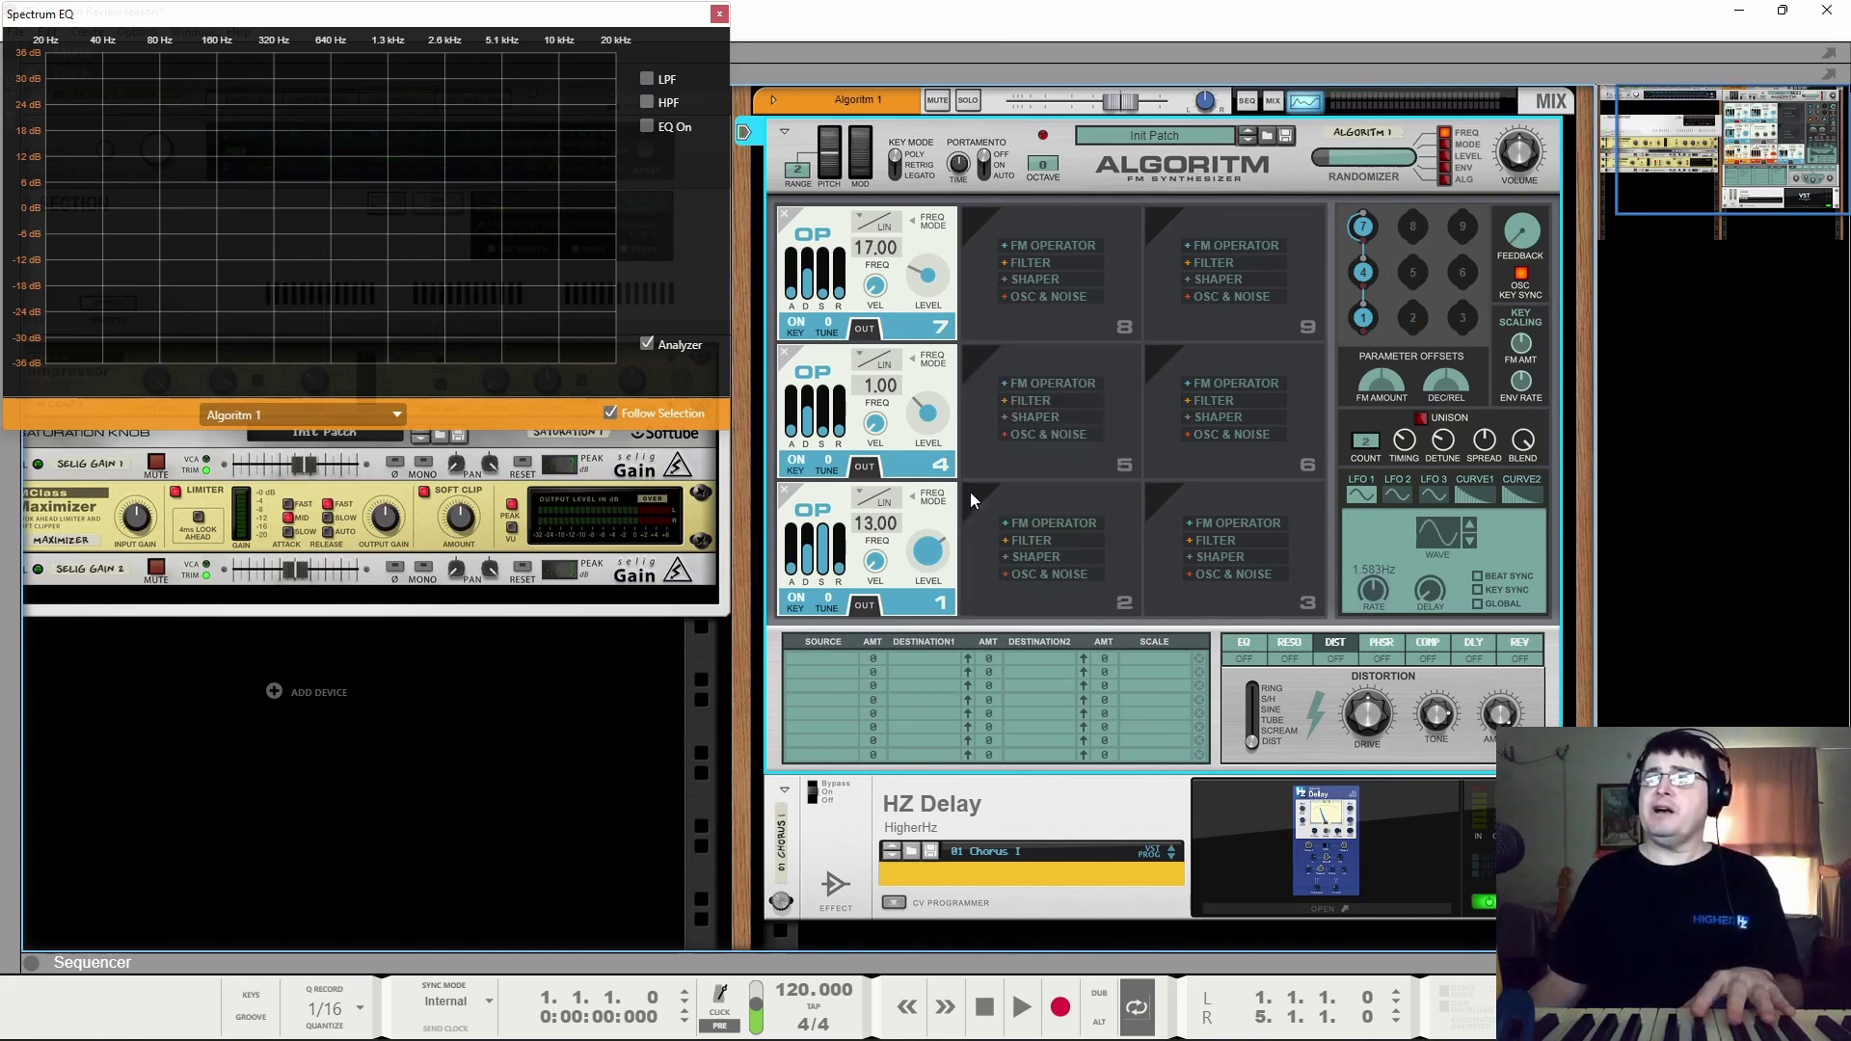
click(861, 604)
click(1046, 383)
click(1248, 383)
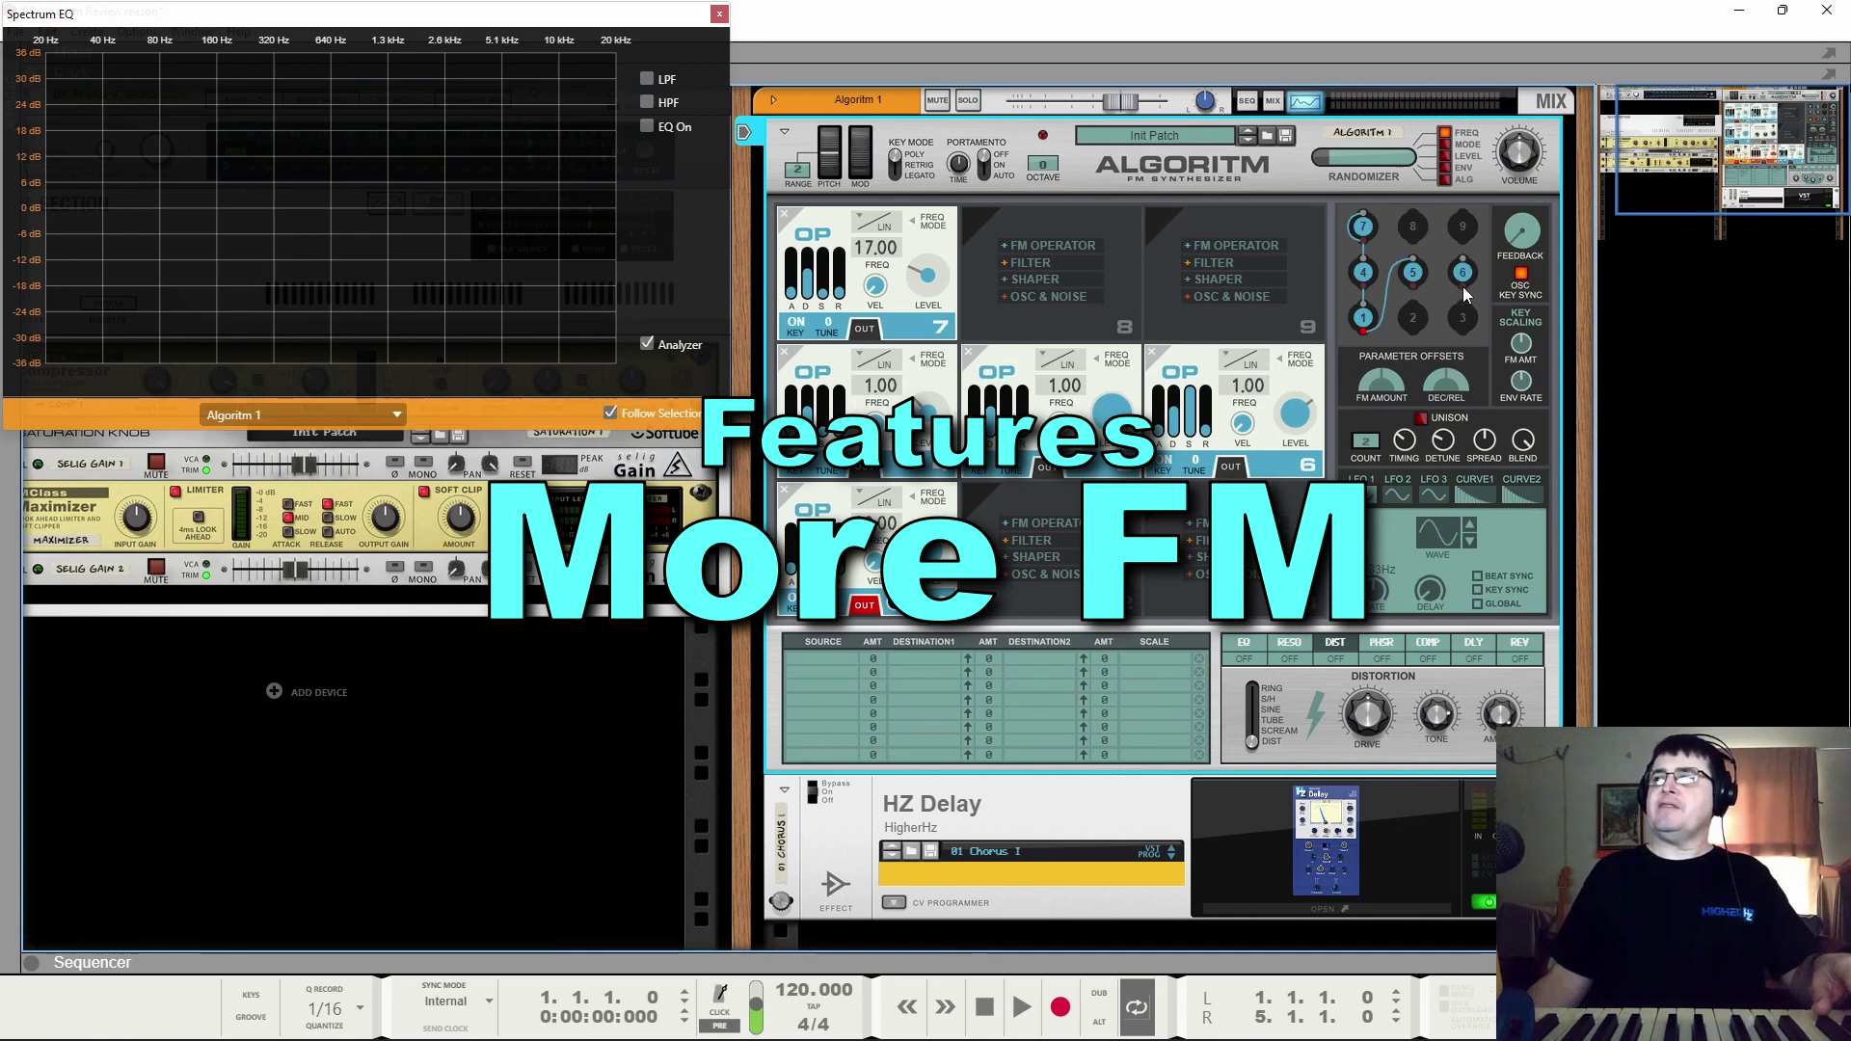
drag(1463, 280, 1385, 316)
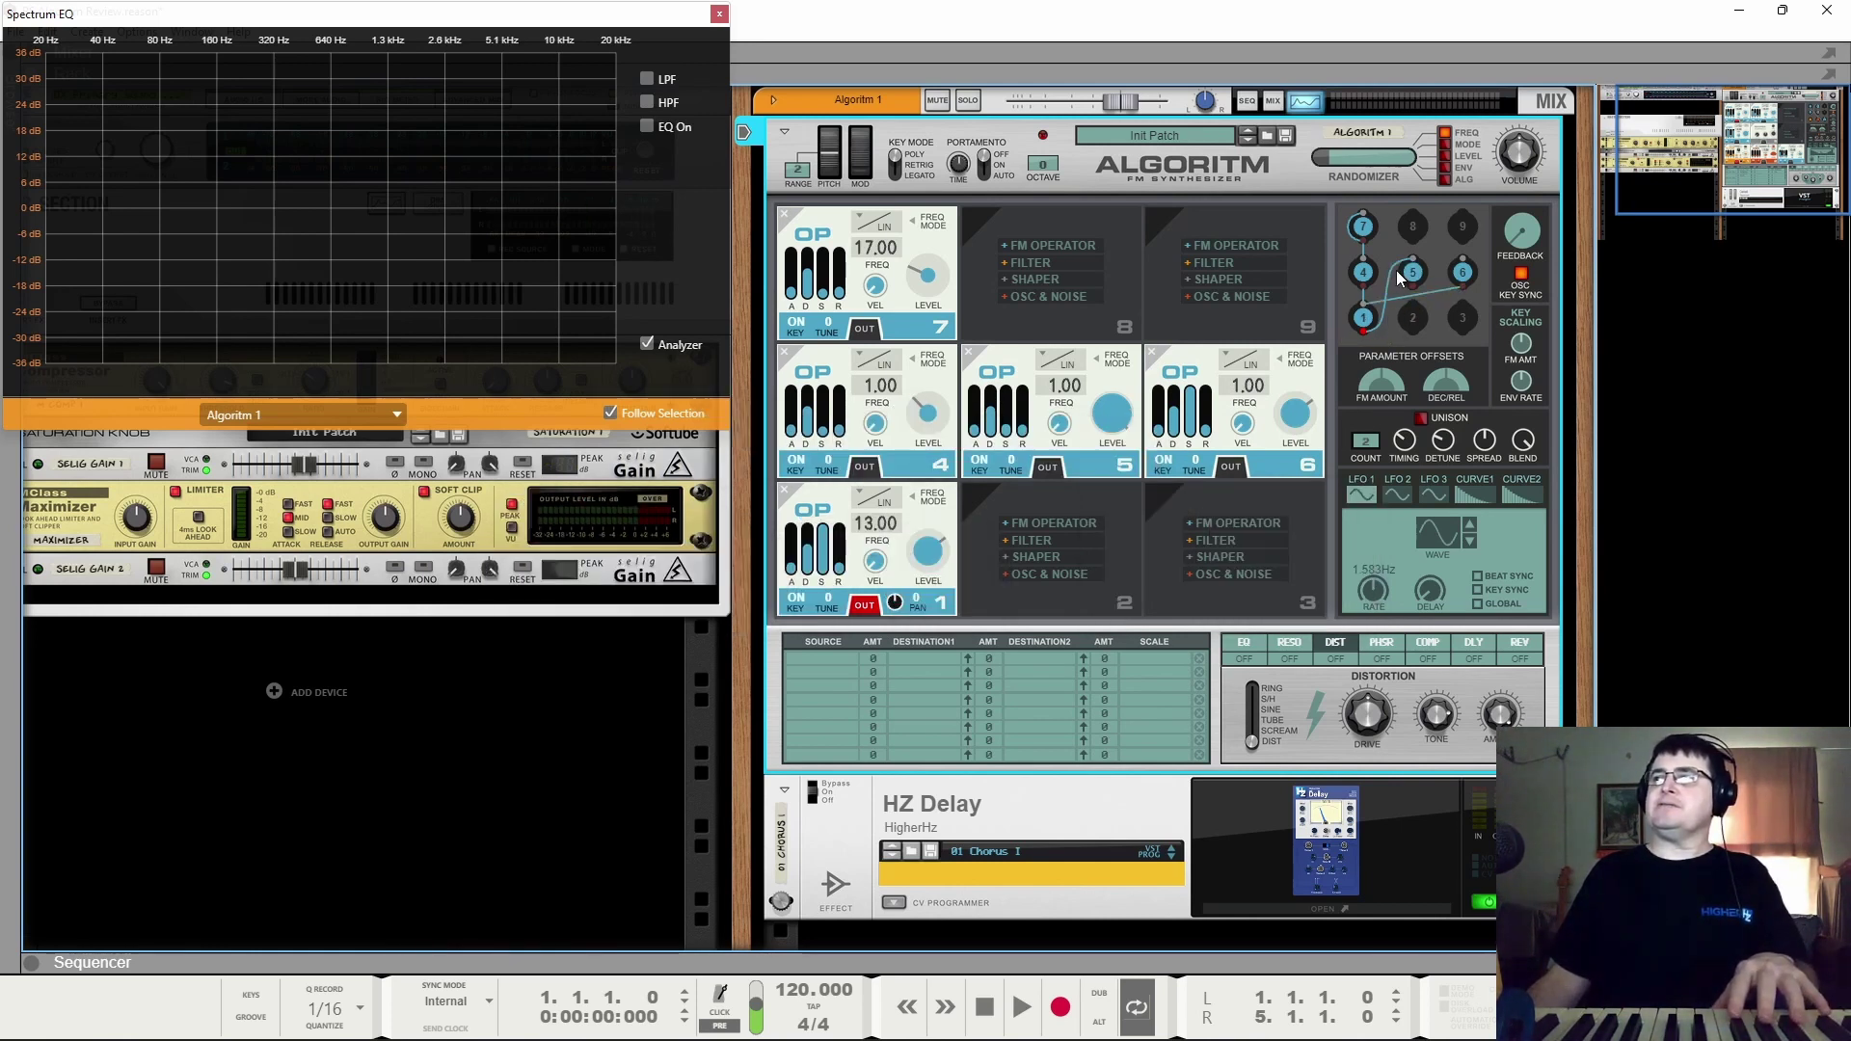
drag(1413, 286, 1367, 310)
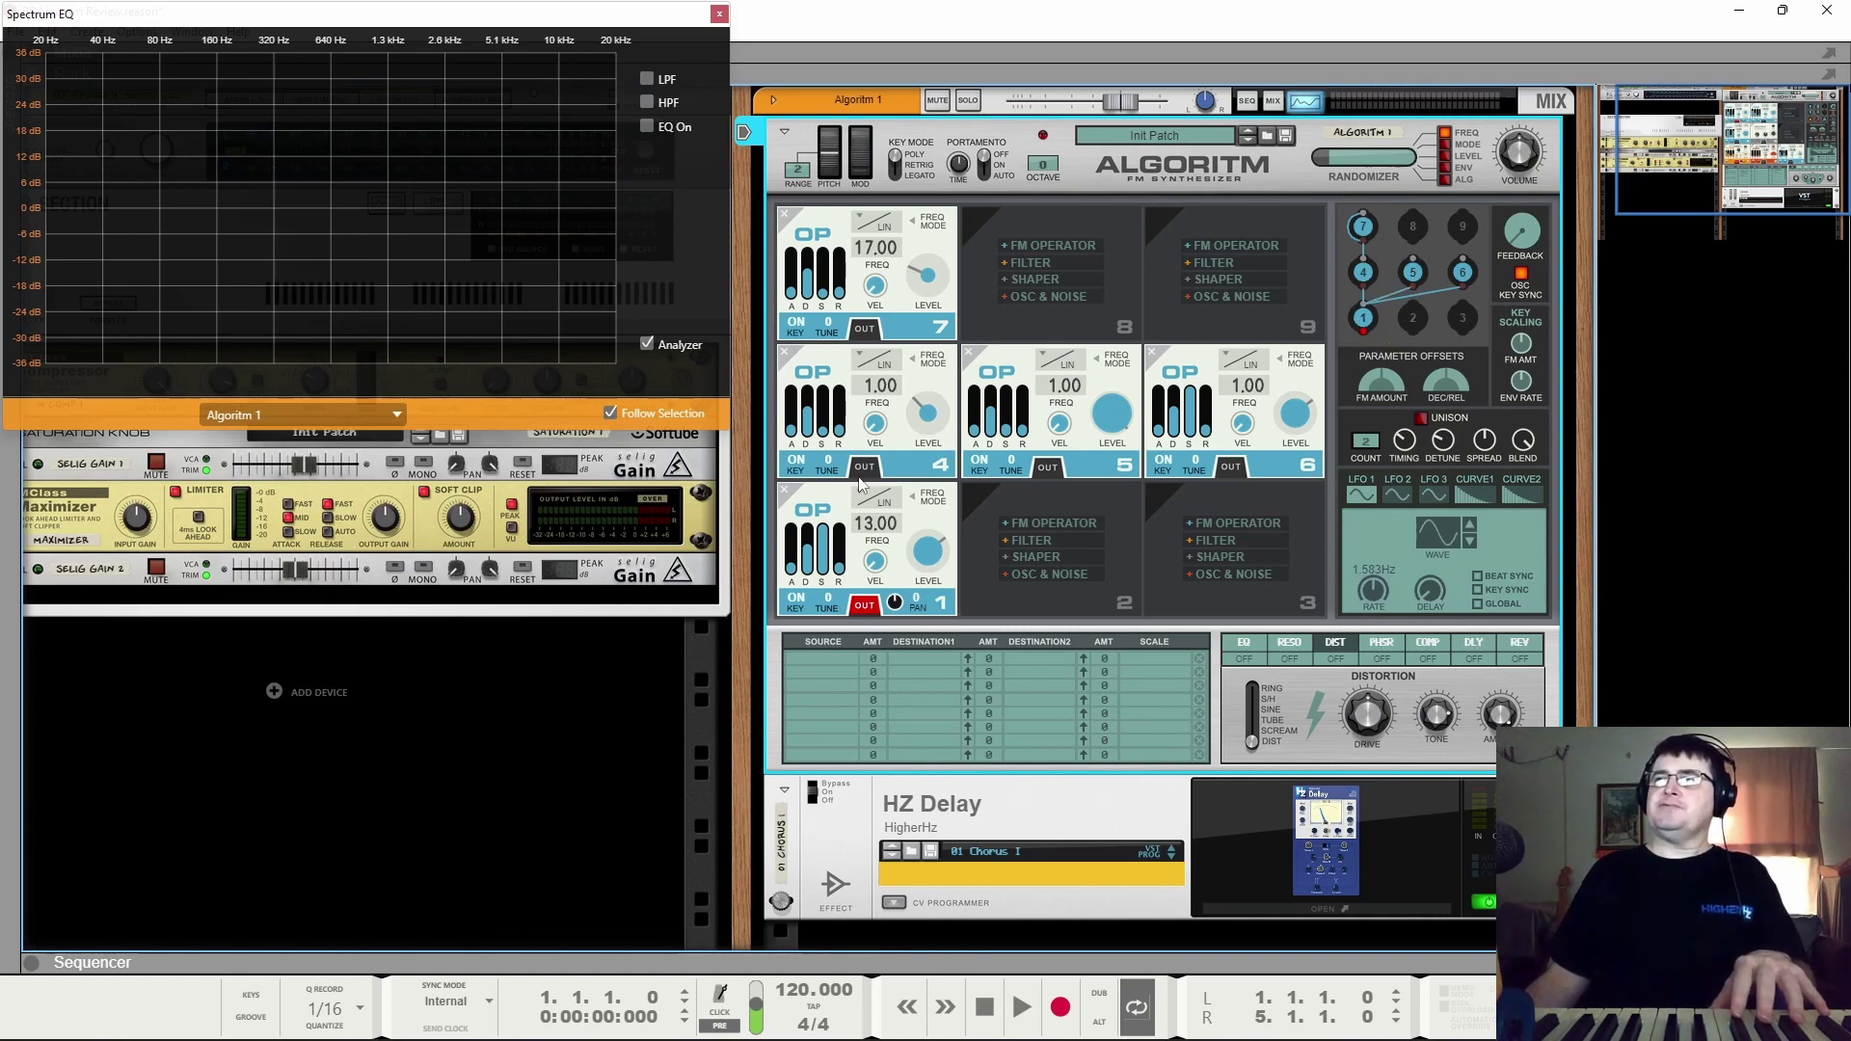
Step: Turn down operators 4 and 5, retune operator 1 to 0.50 and operator 5 to 4.00
drag(921, 414, 921, 463)
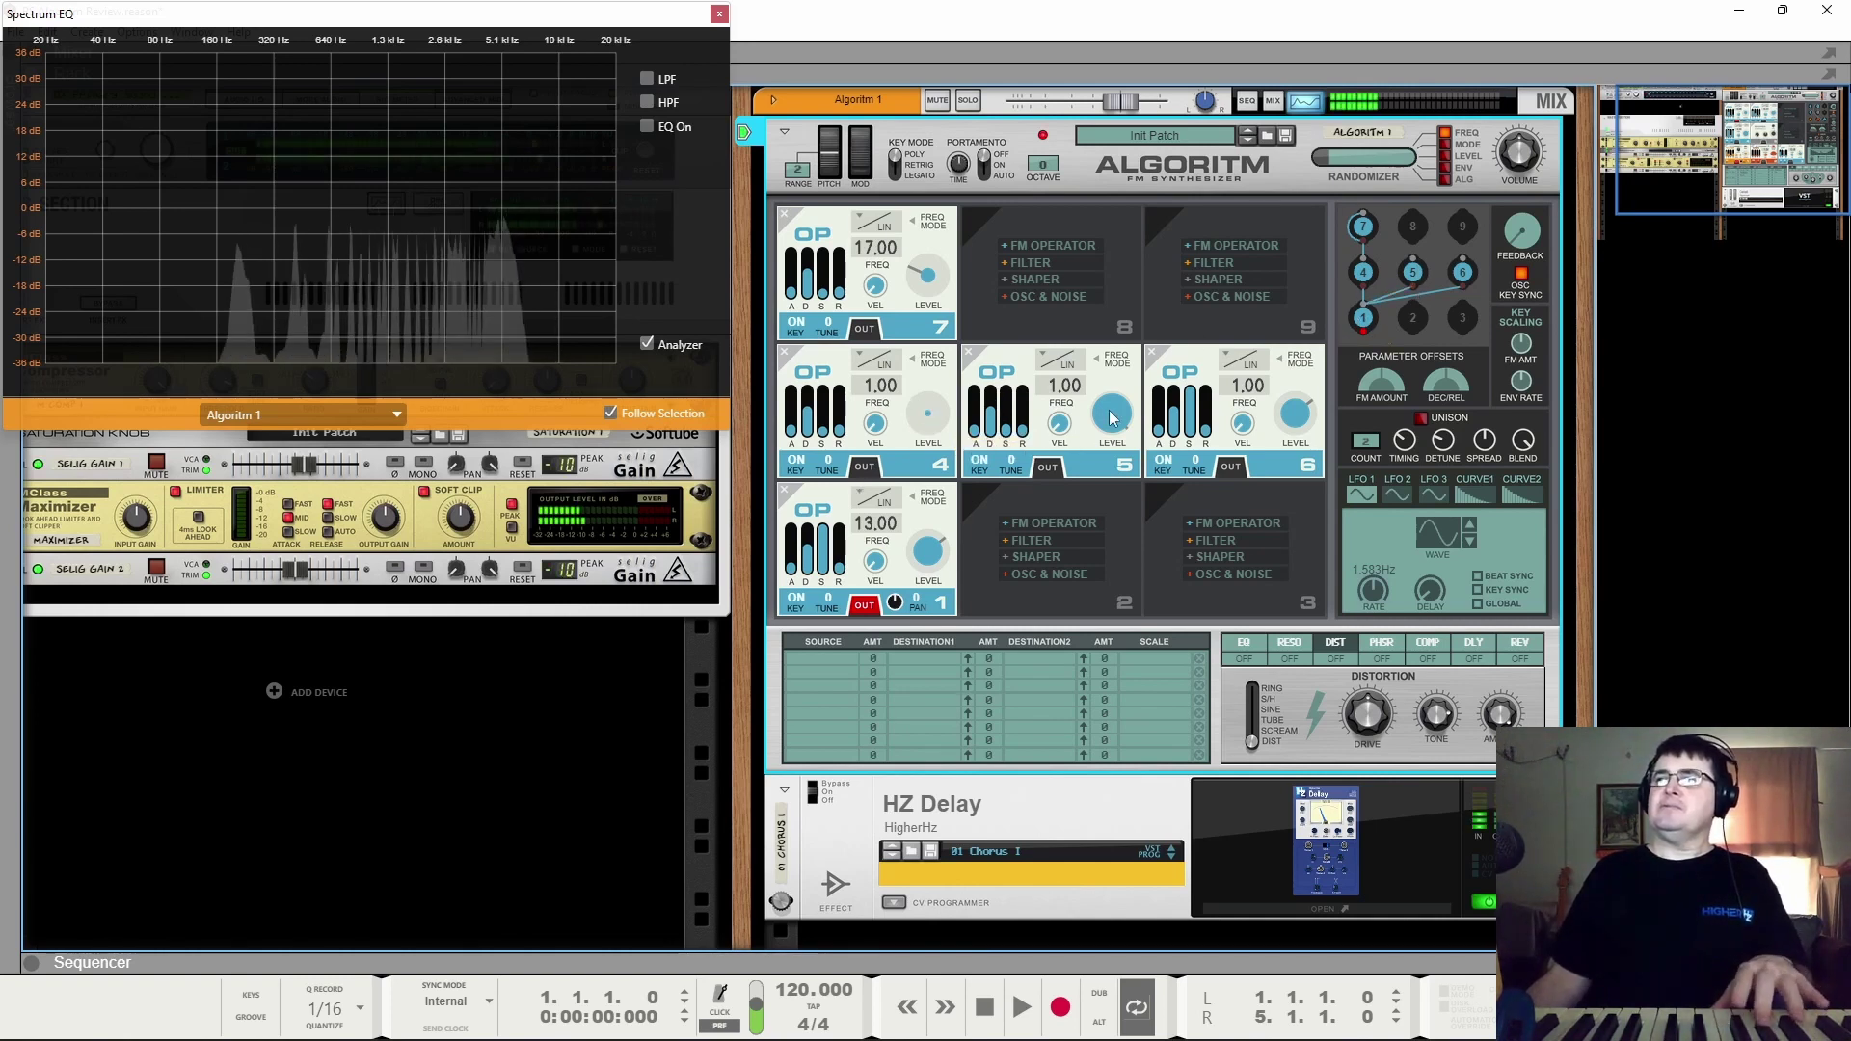
drag(1112, 414, 1118, 463)
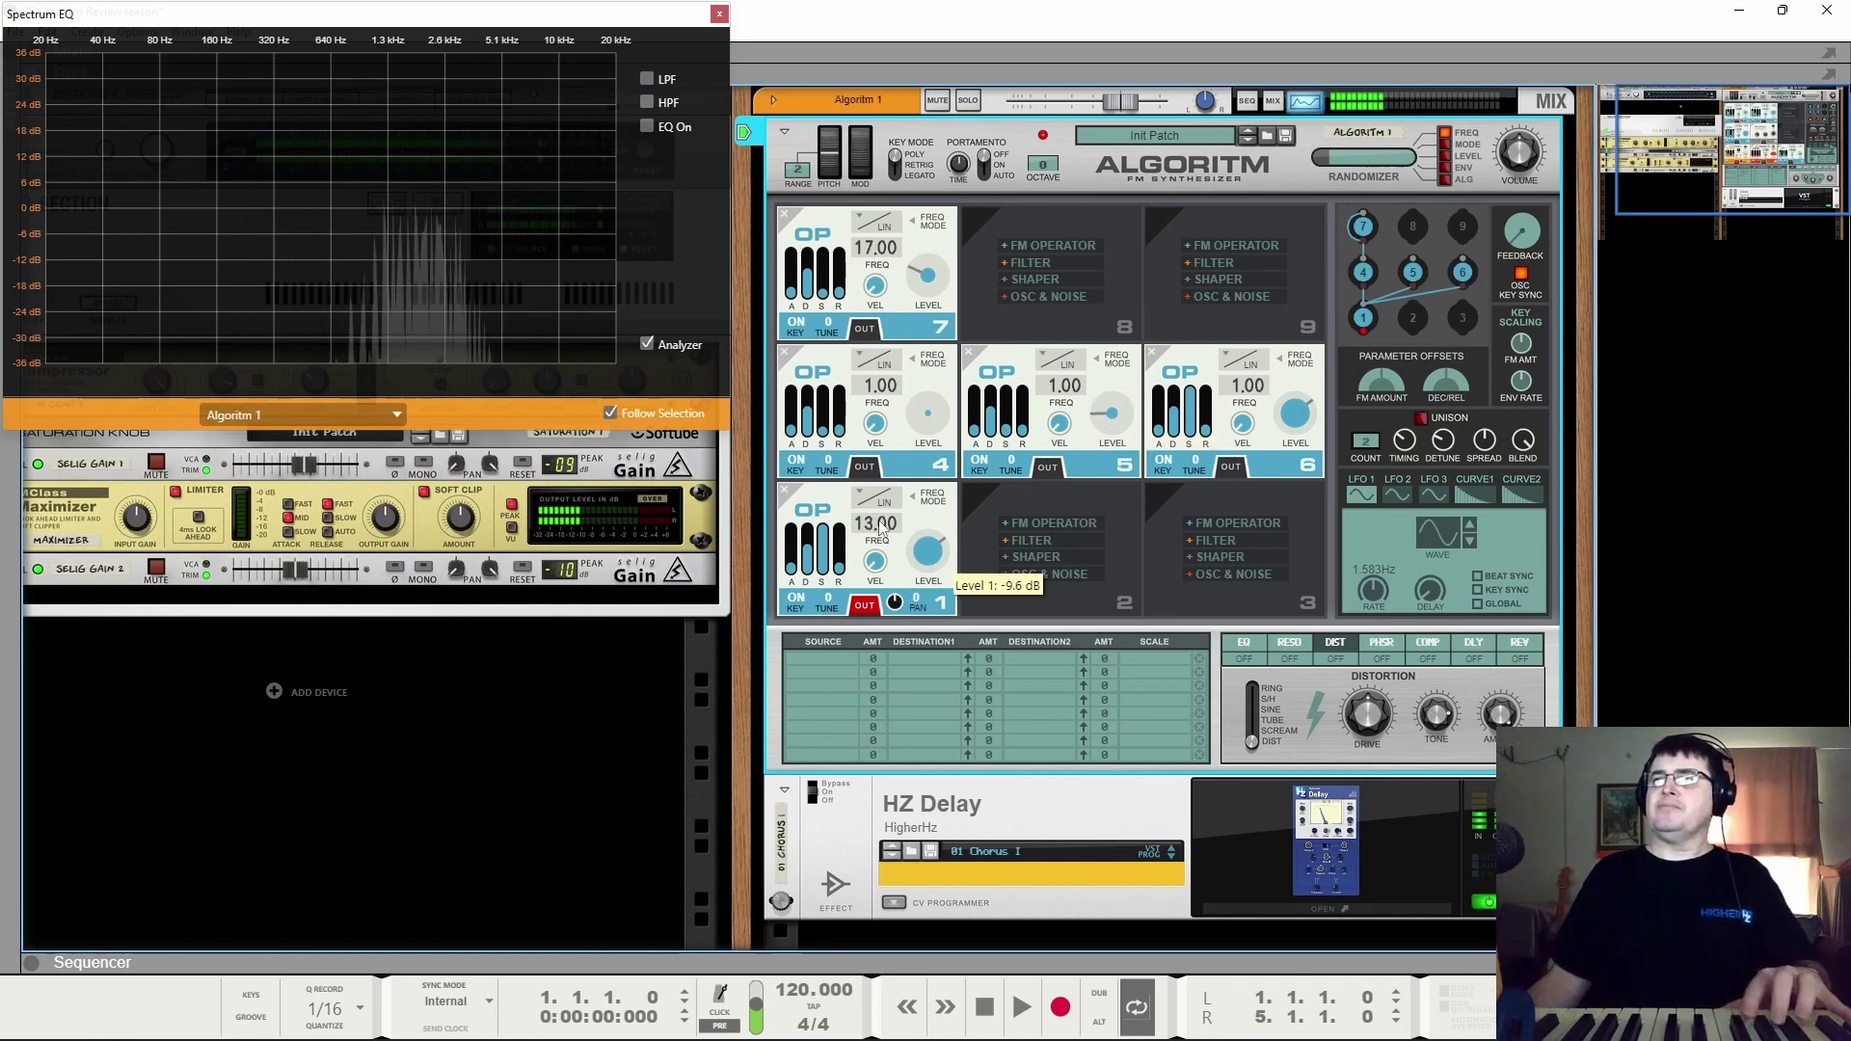
drag(871, 528, 854, 635)
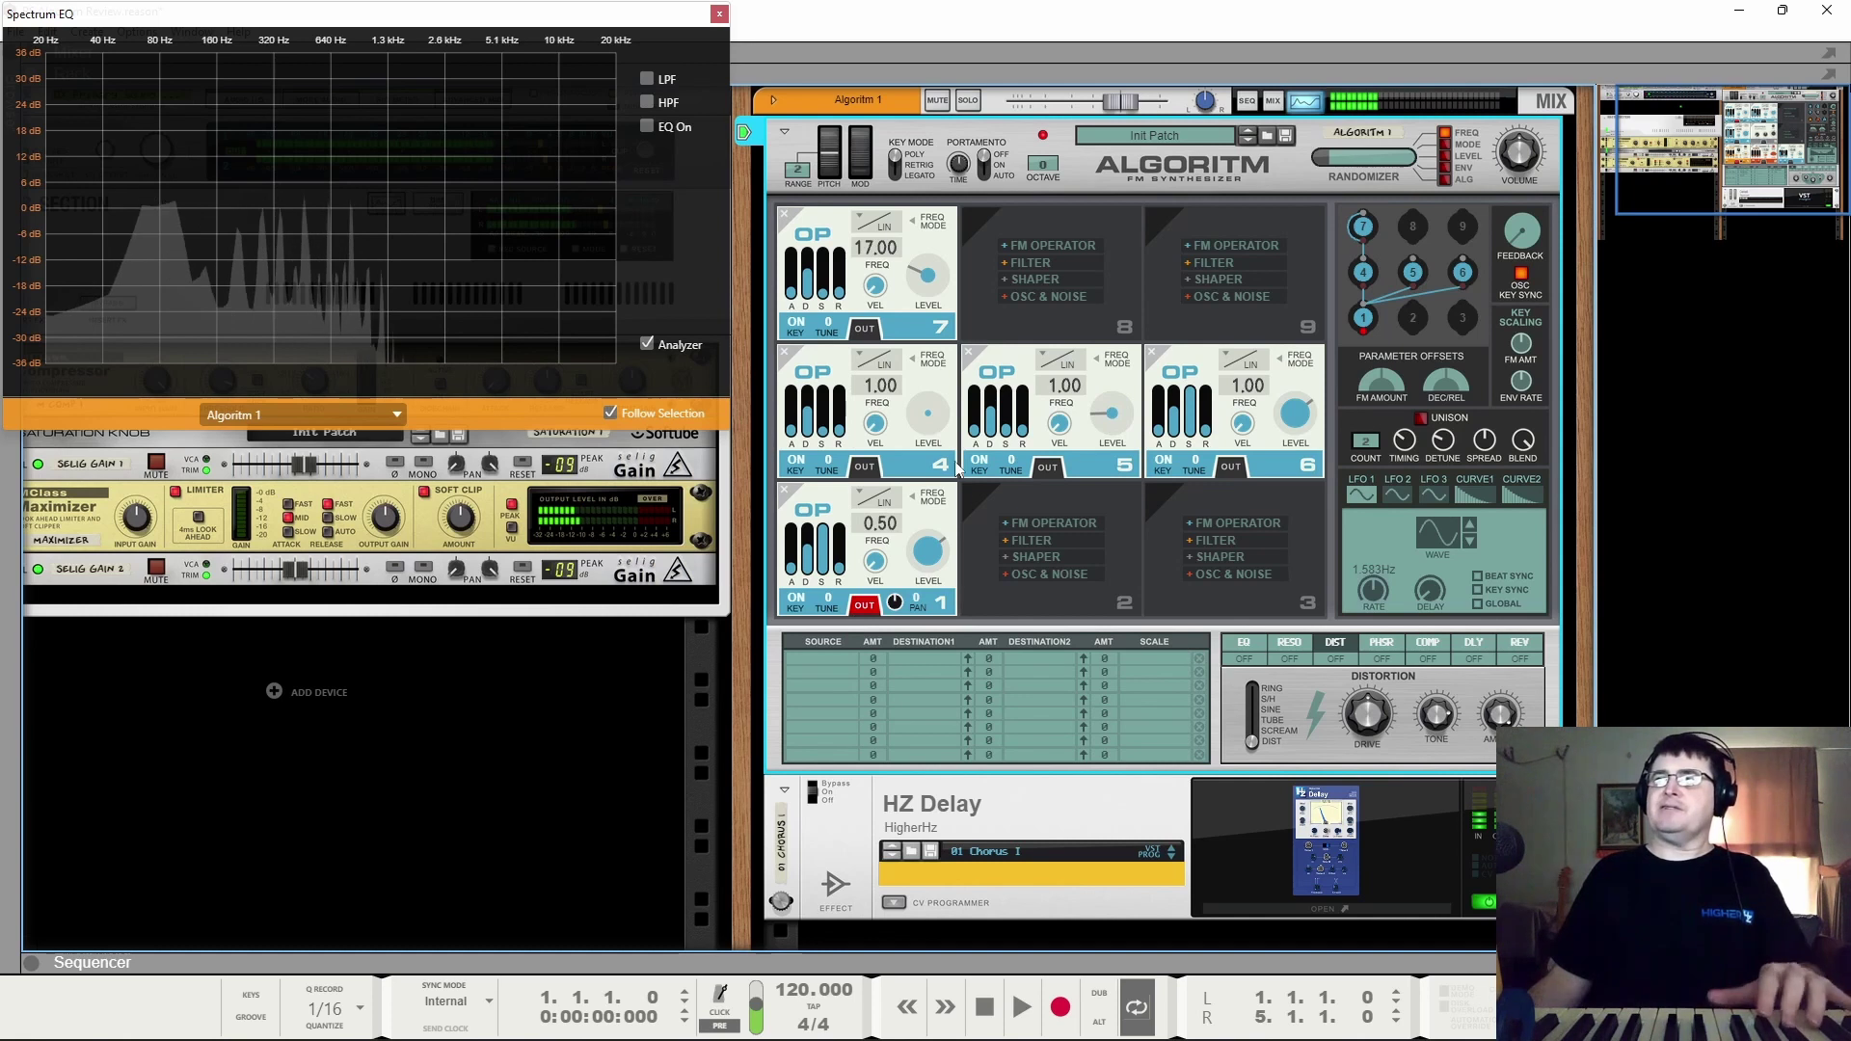
drag(1090, 427, 1071, 392)
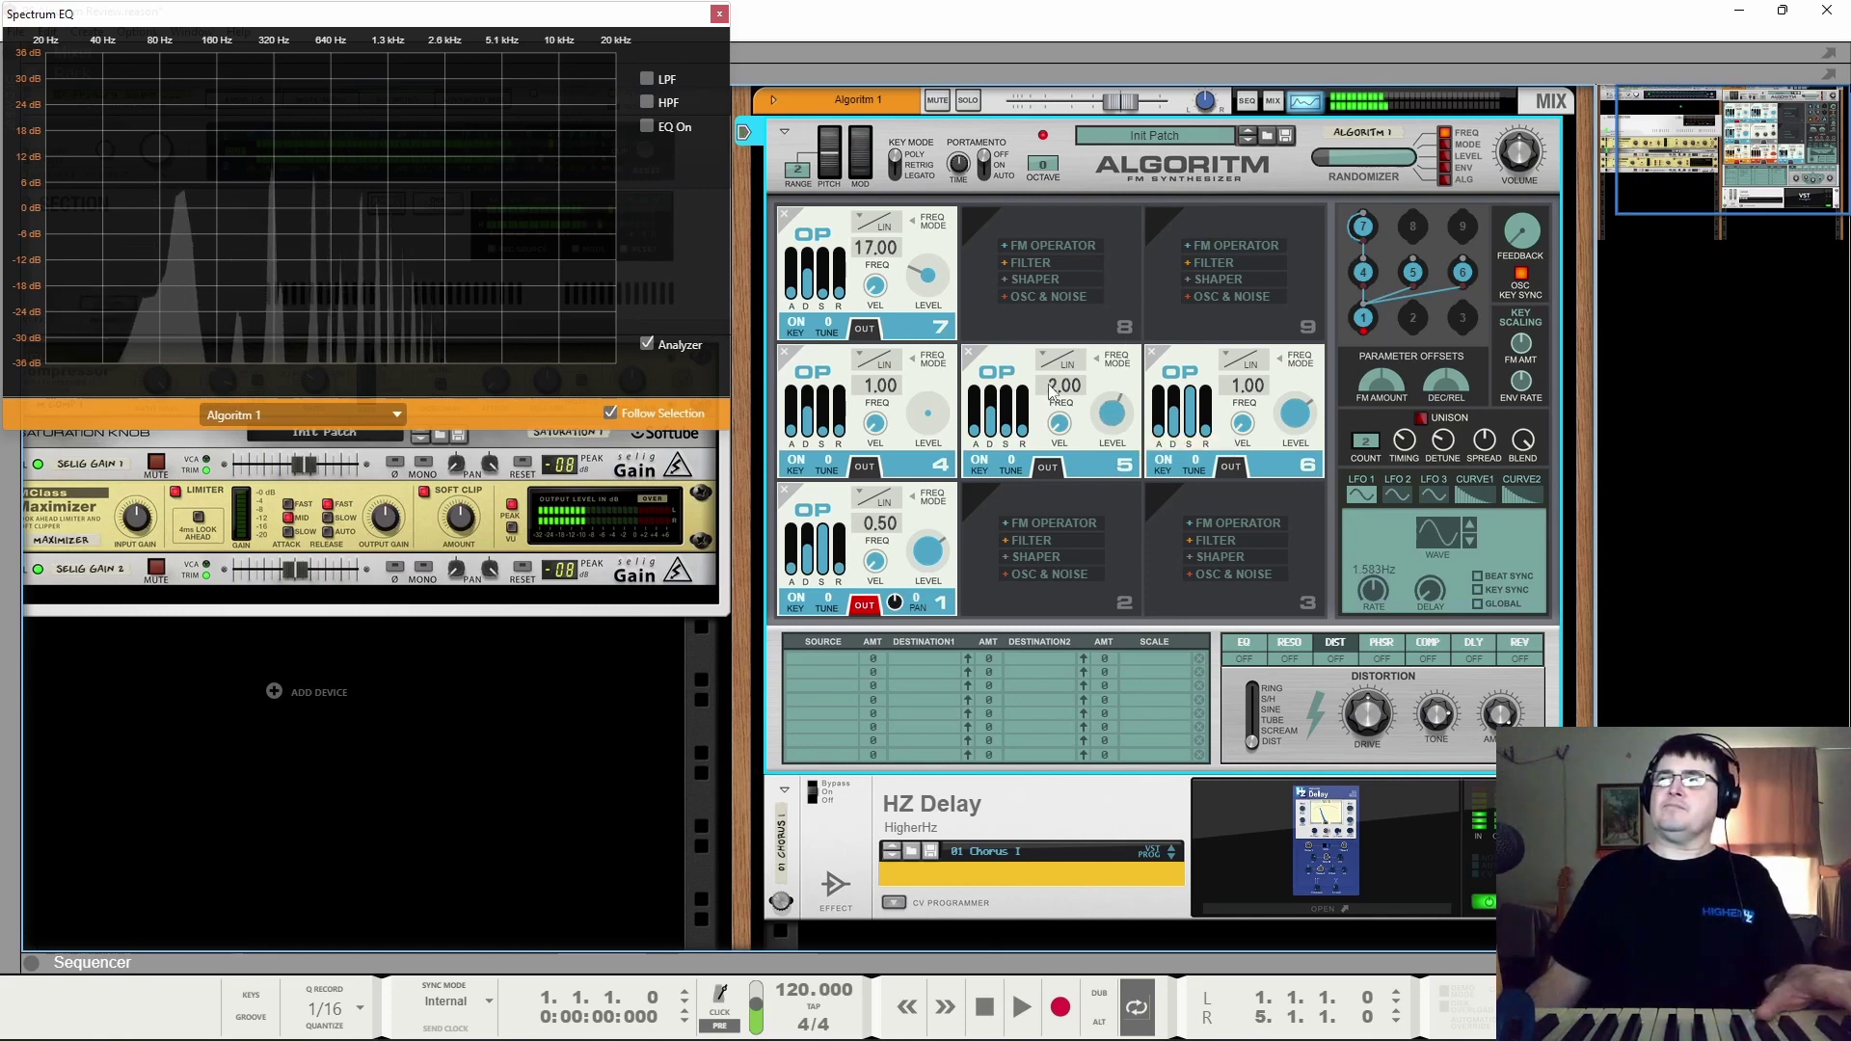
drag(1051, 391, 1066, 366)
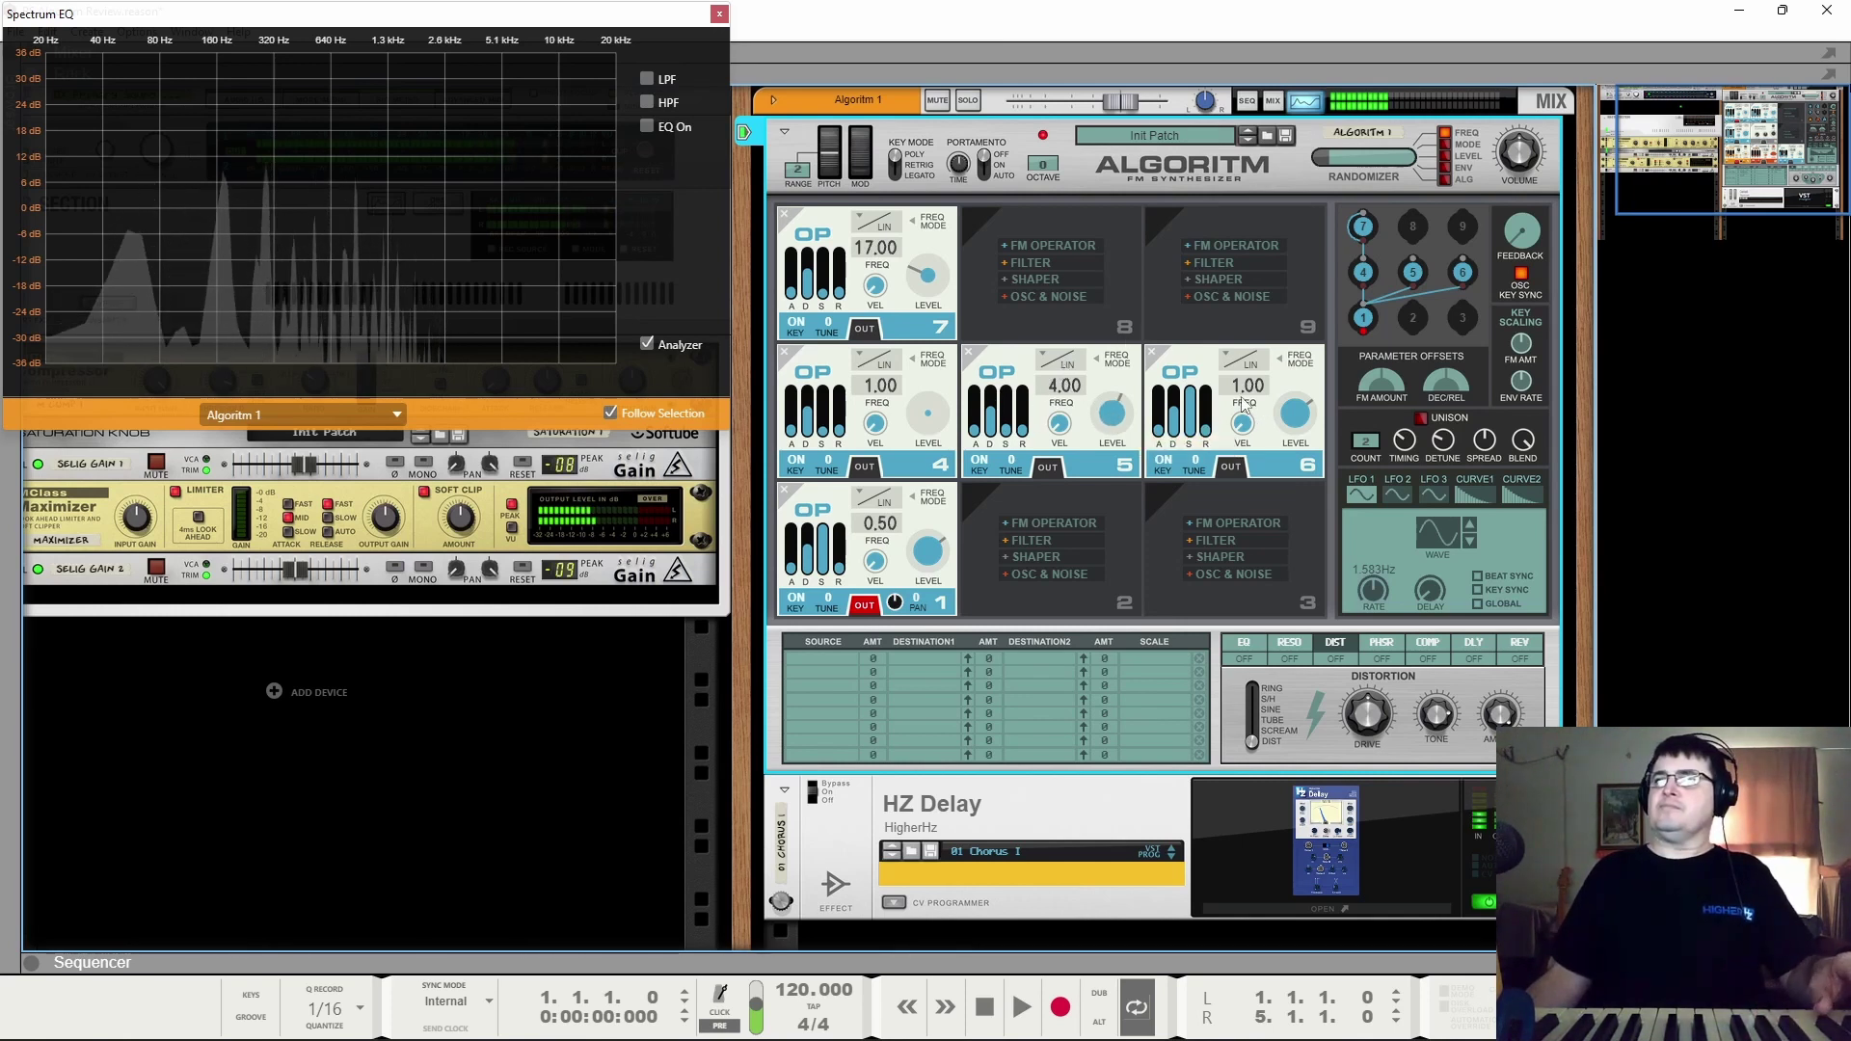
Step: Adjust operator 6's level and attack, and rebalance operators 4 and 6 for more harmonics
drag(1299, 422, 1321, 503)
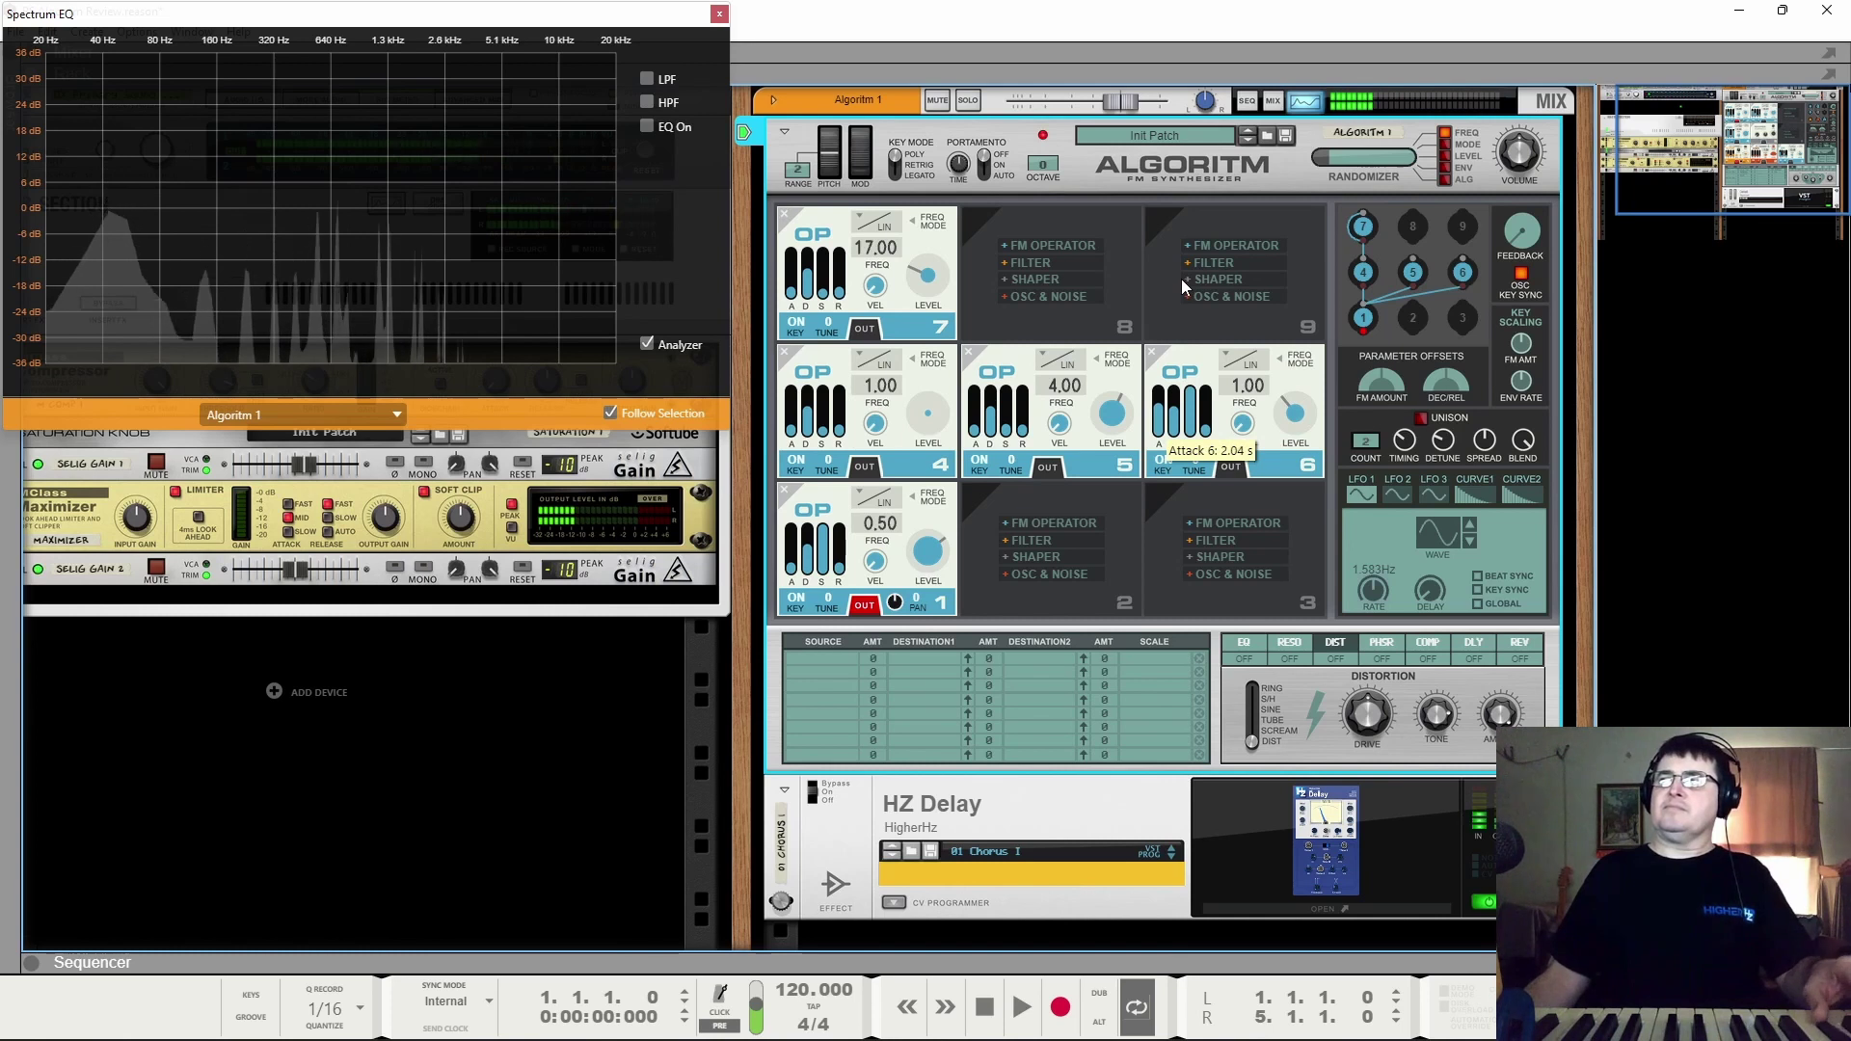
drag(1182, 280, 1184, 256)
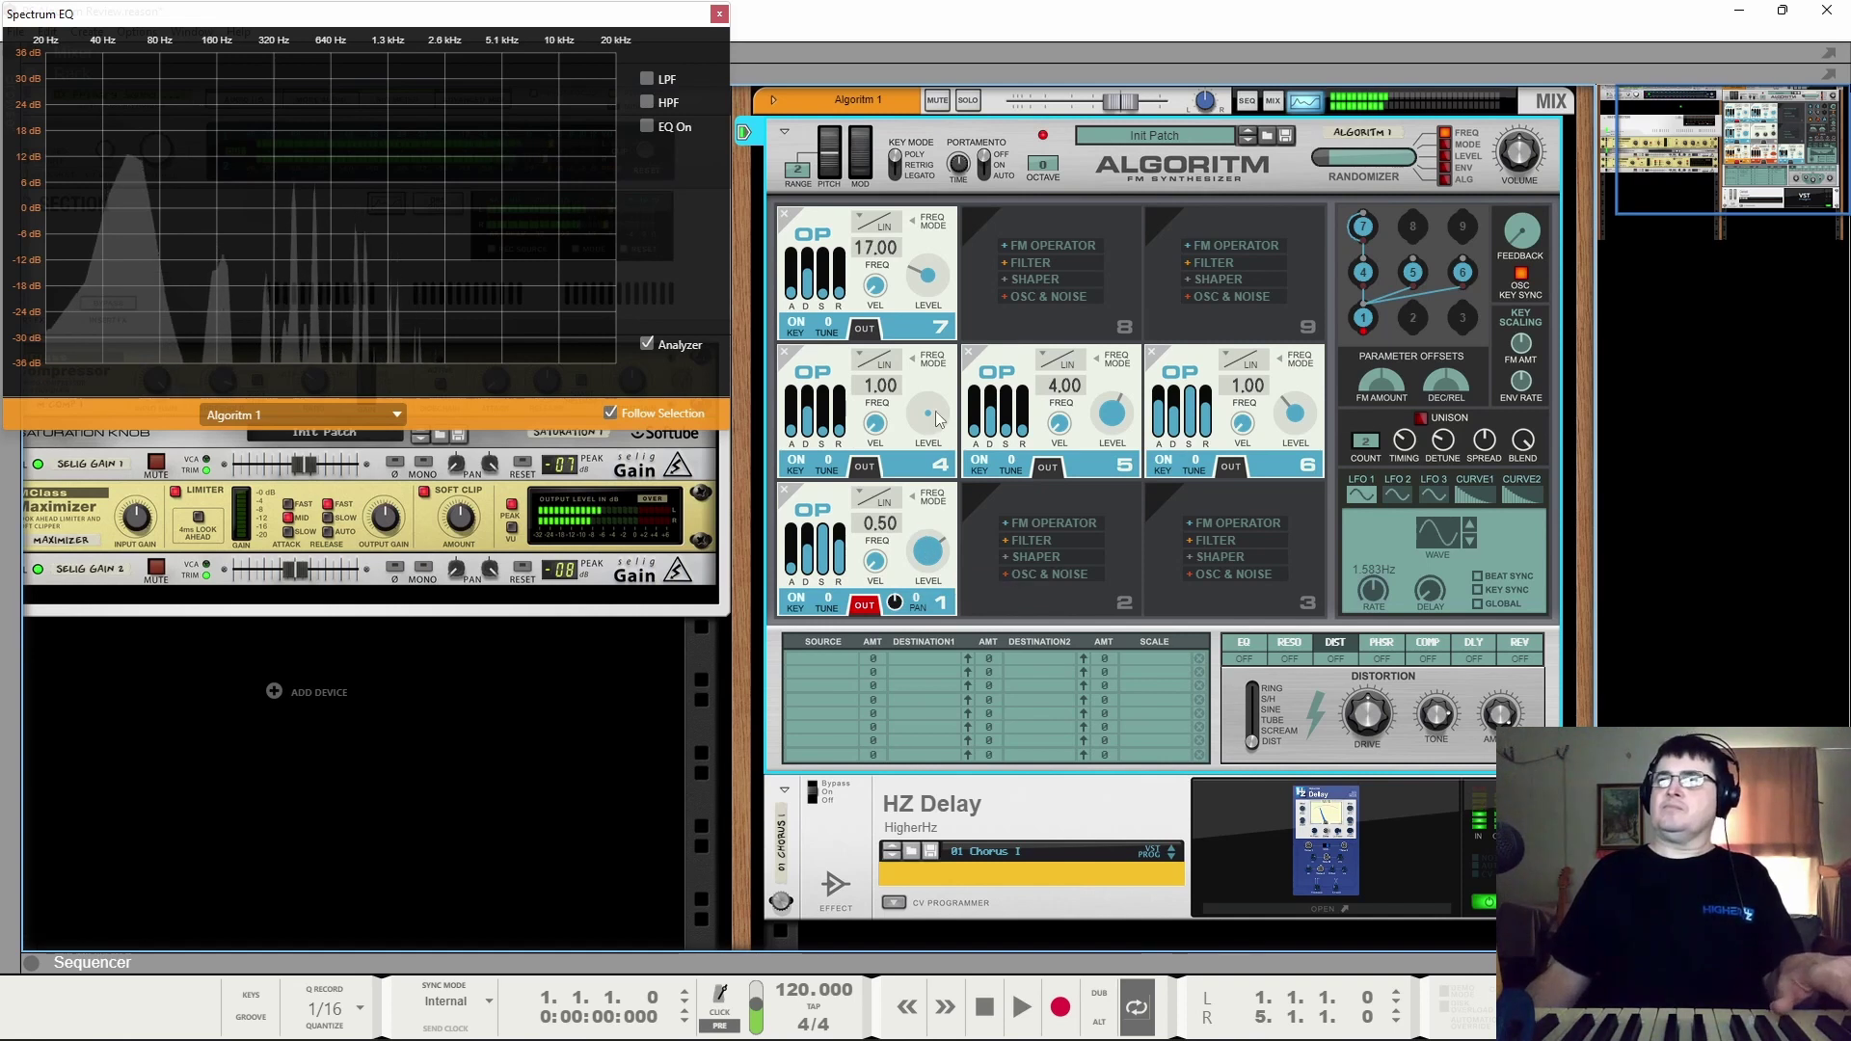
drag(937, 368, 910, 311)
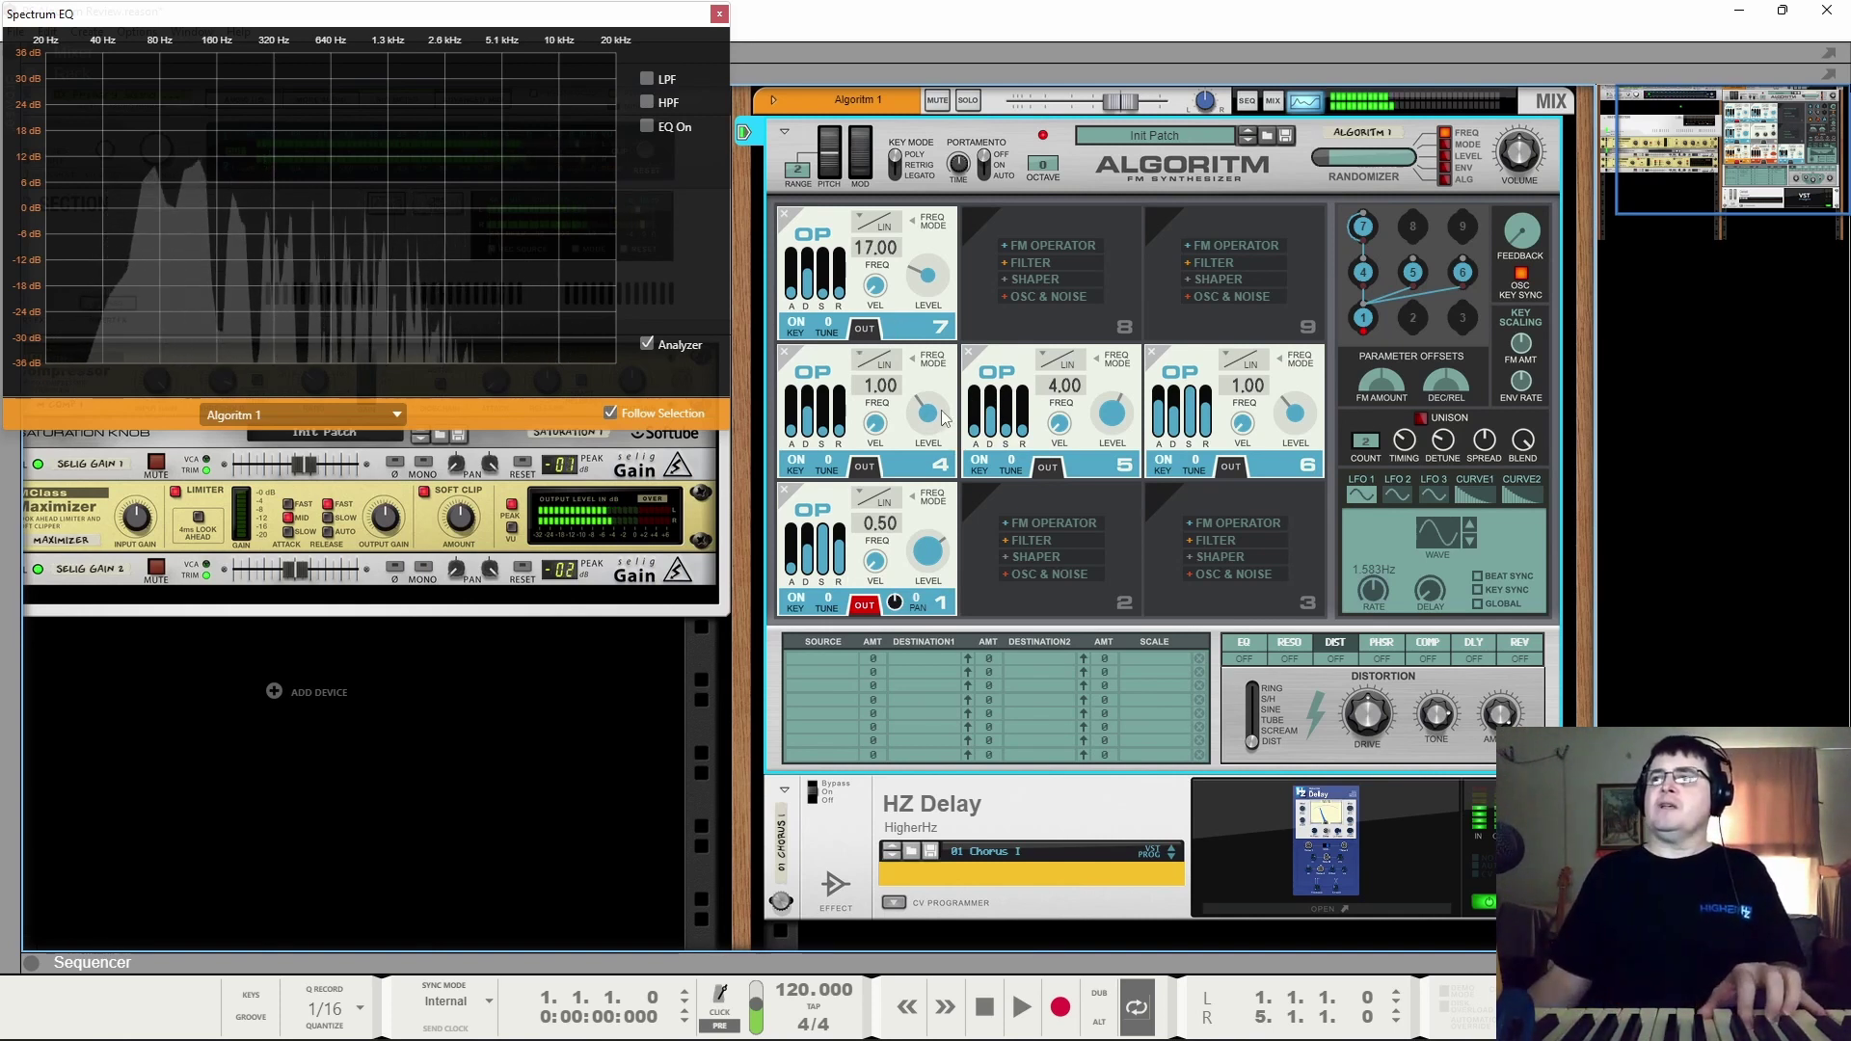
drag(943, 417, 932, 436)
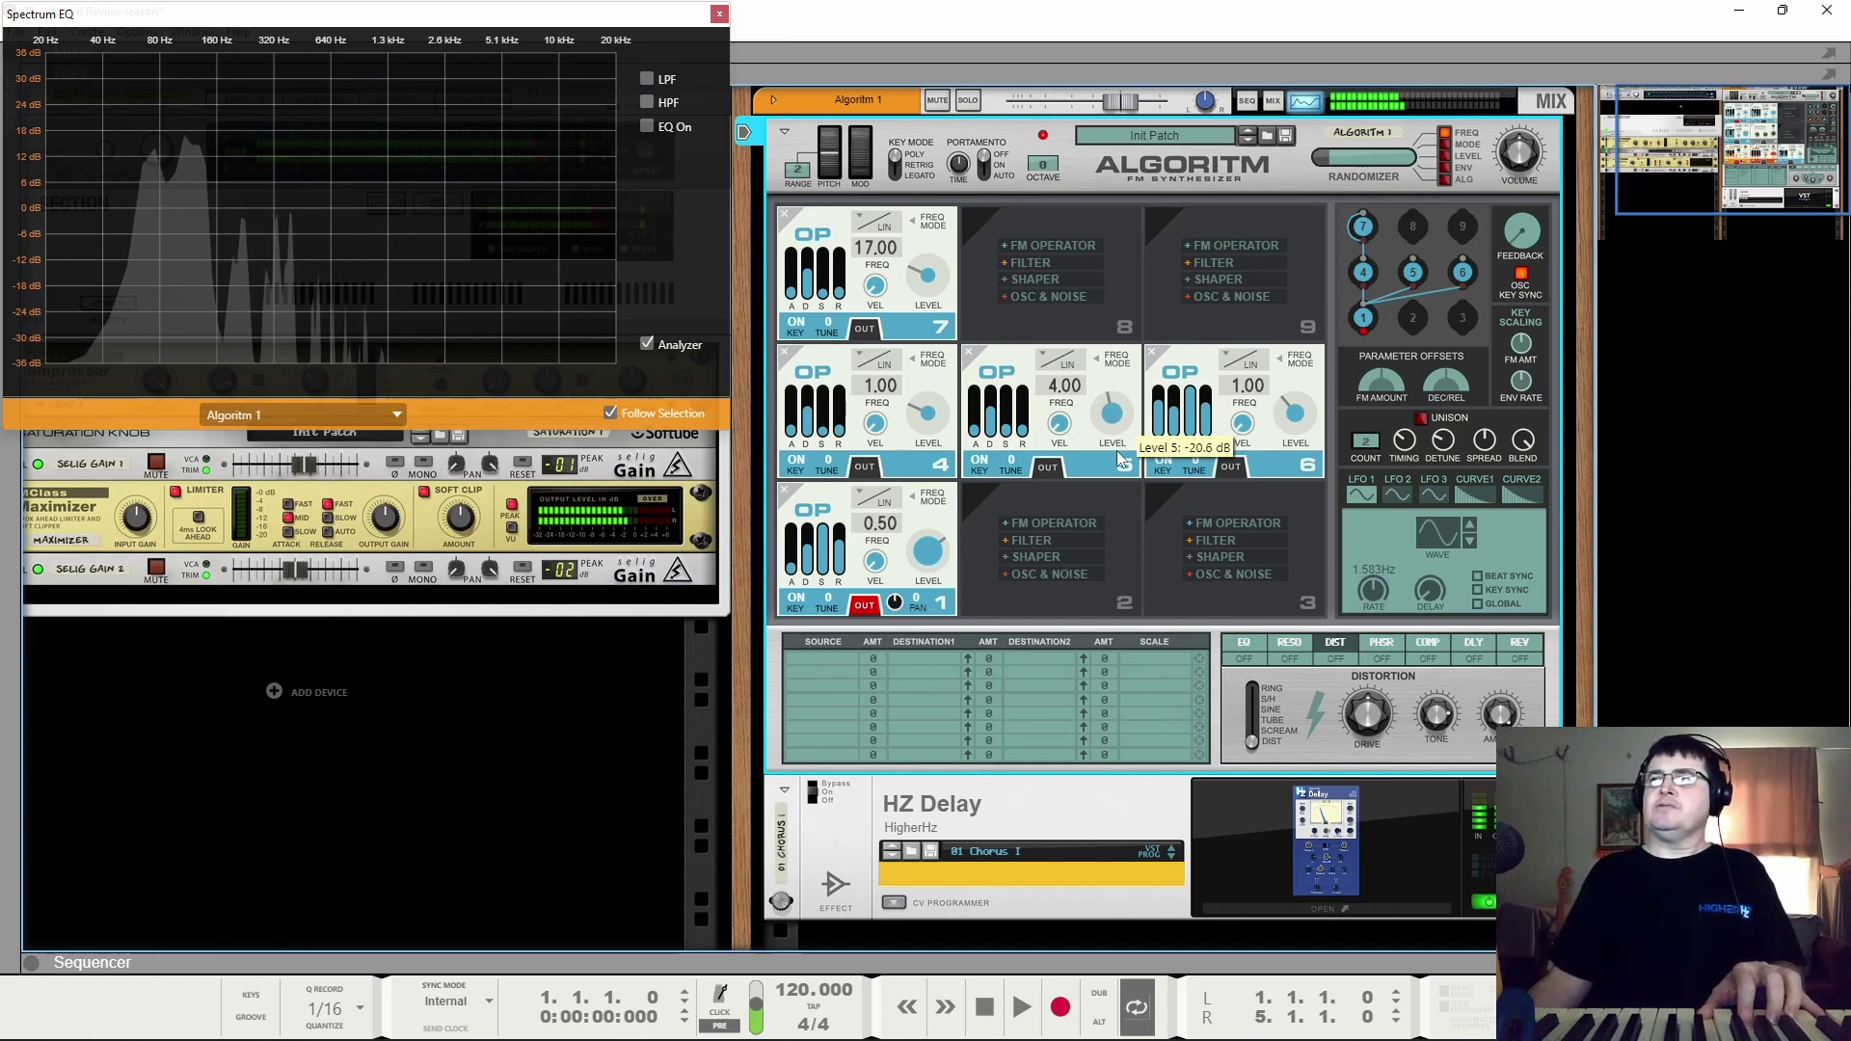
scroll(1302, 451, down, 2)
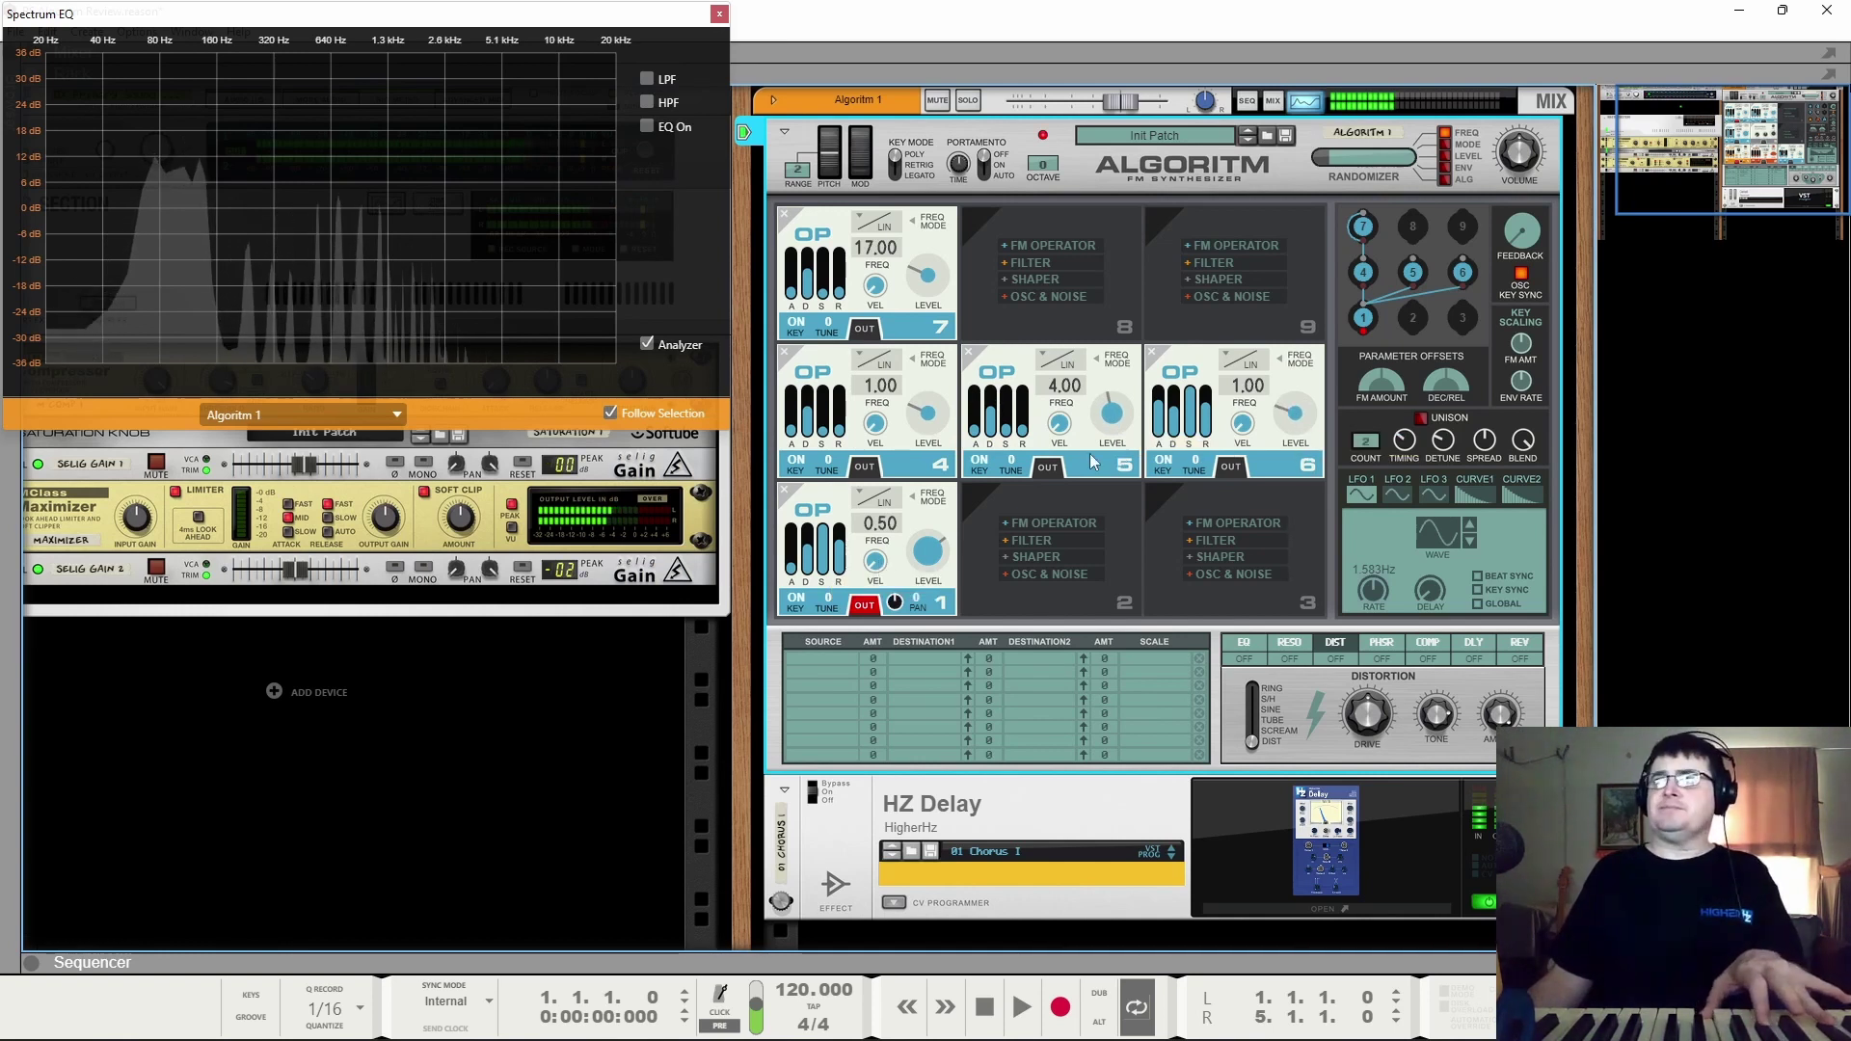
scroll(839, 292, up, 3)
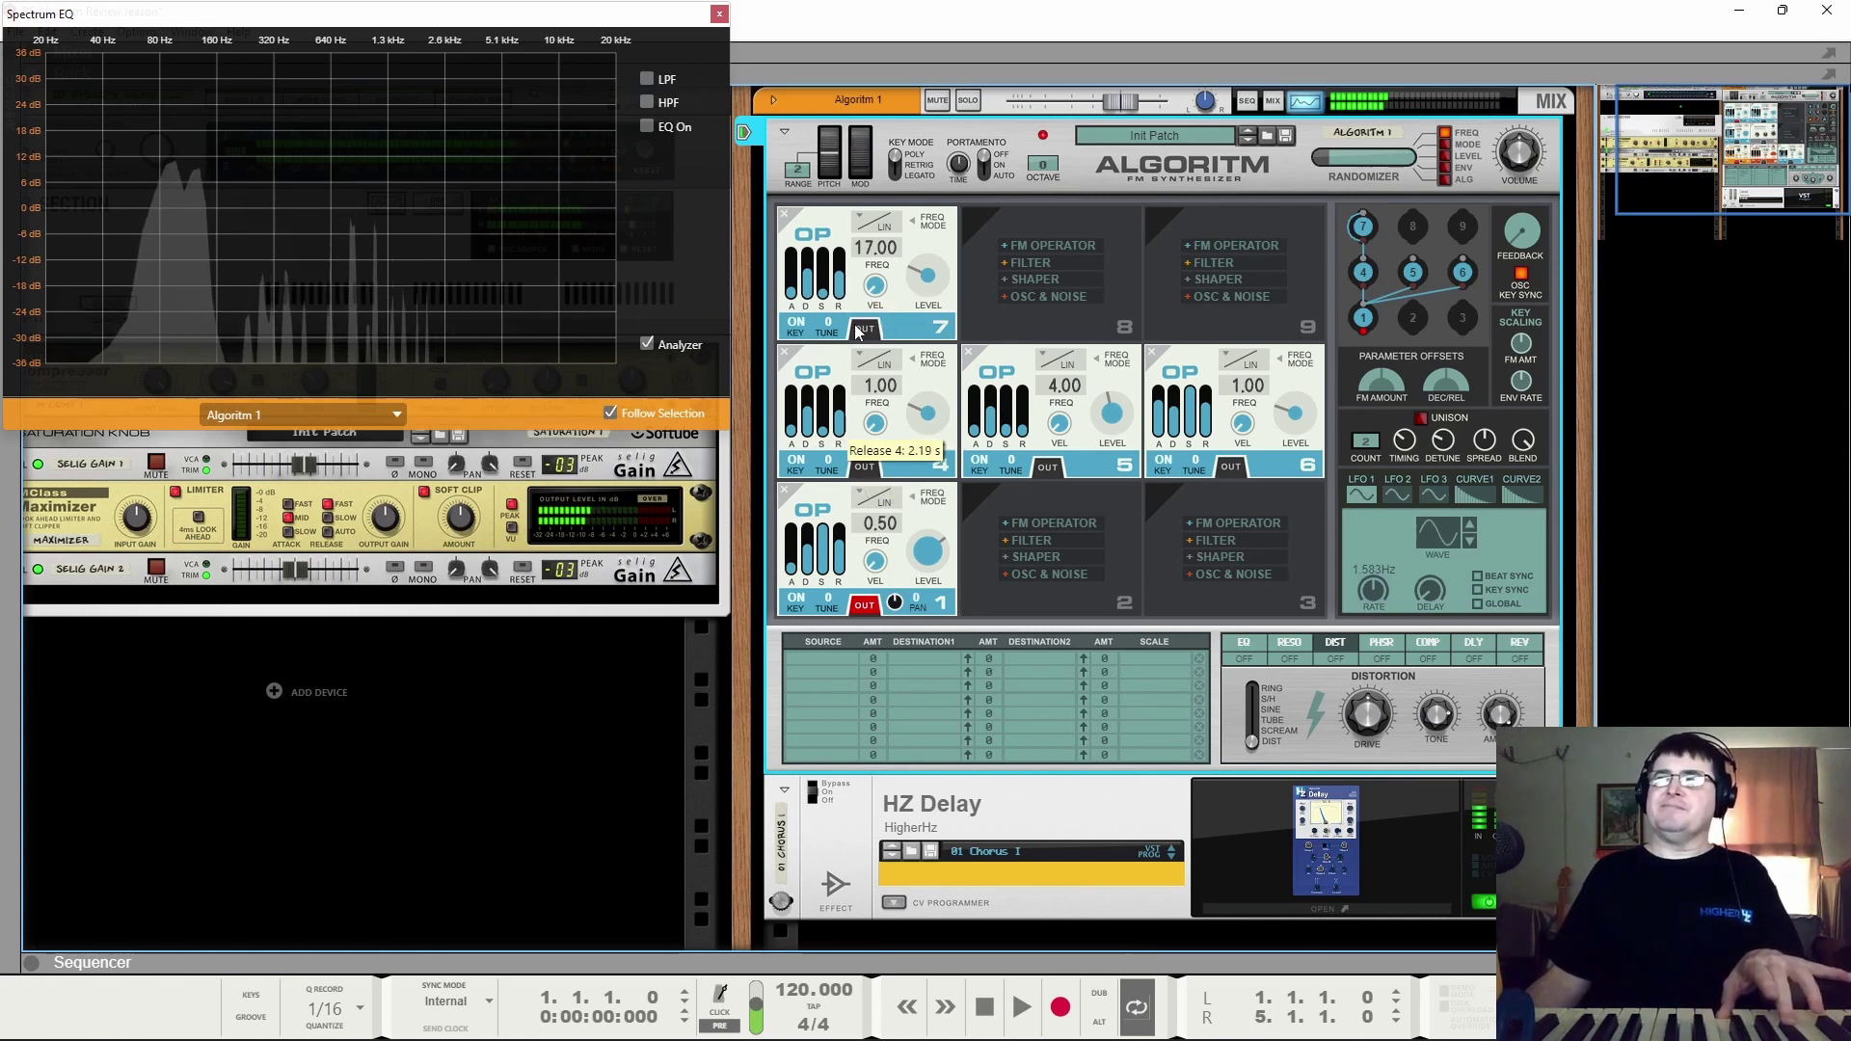
scroll(840, 424, up, 3)
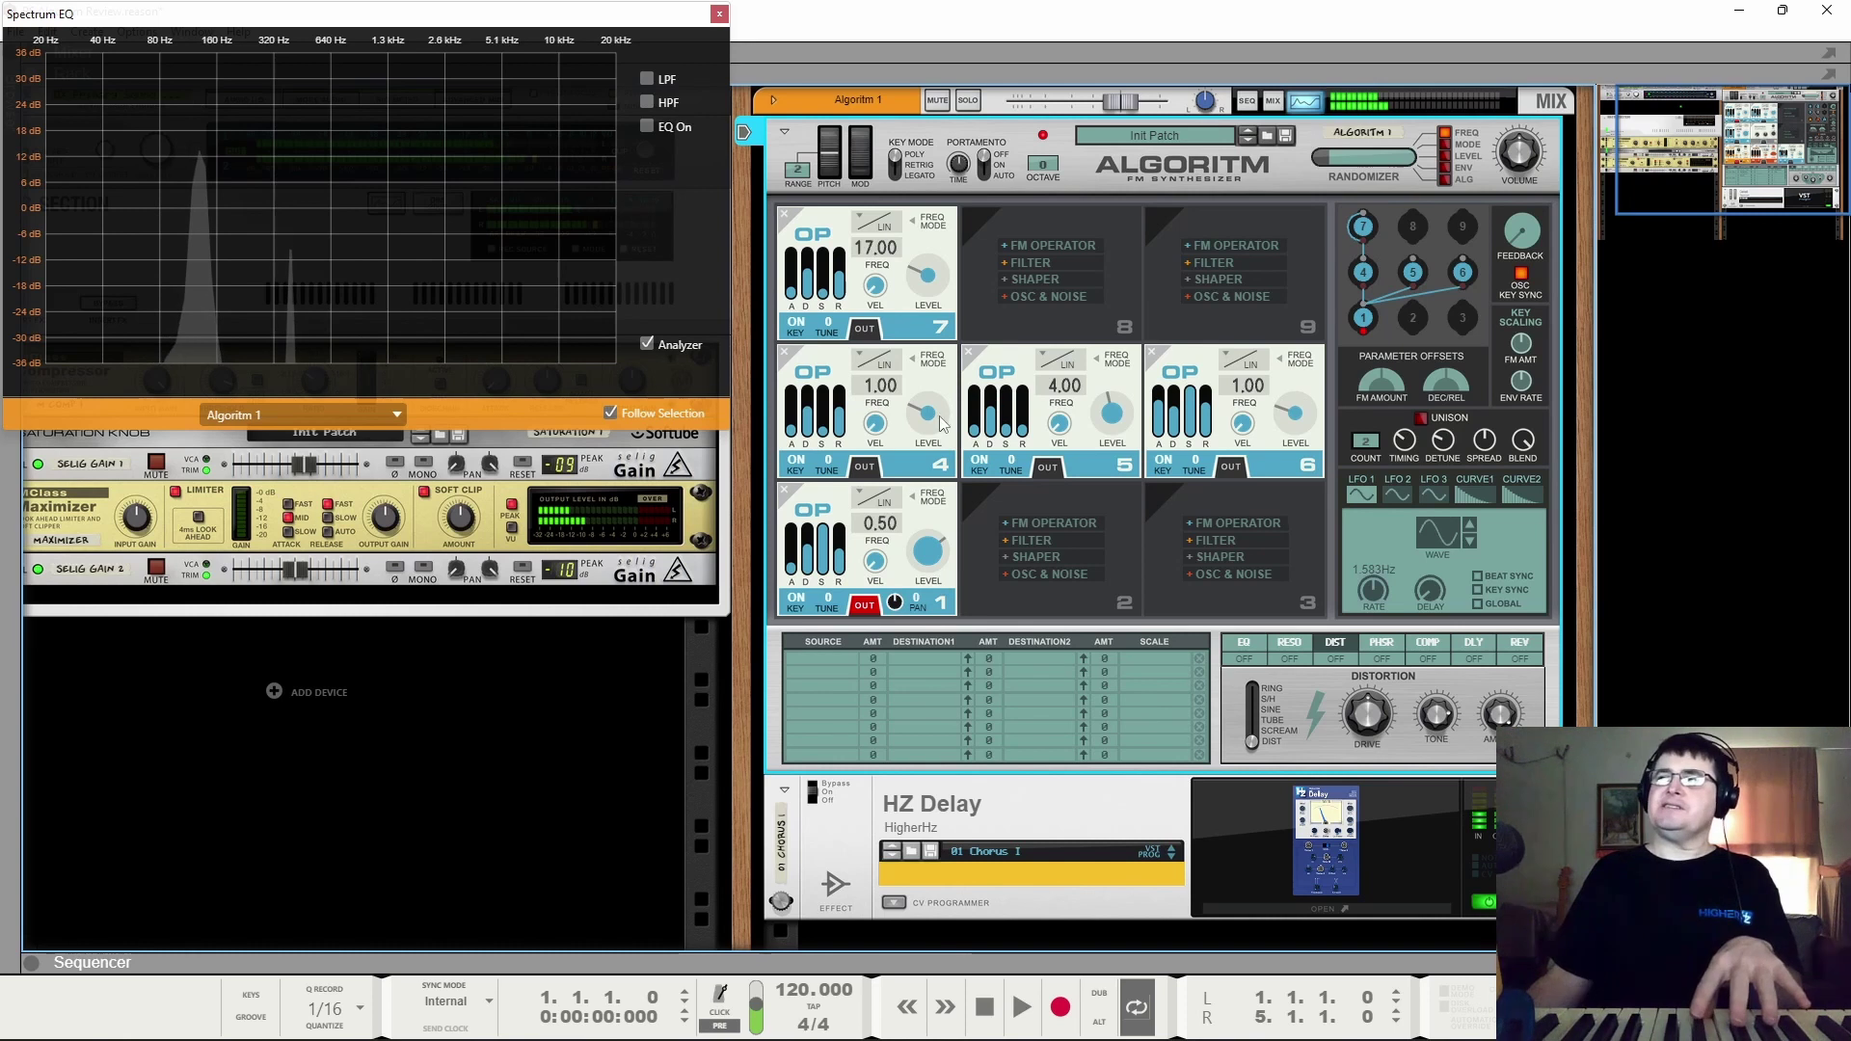
drag(1295, 415, 1313, 340)
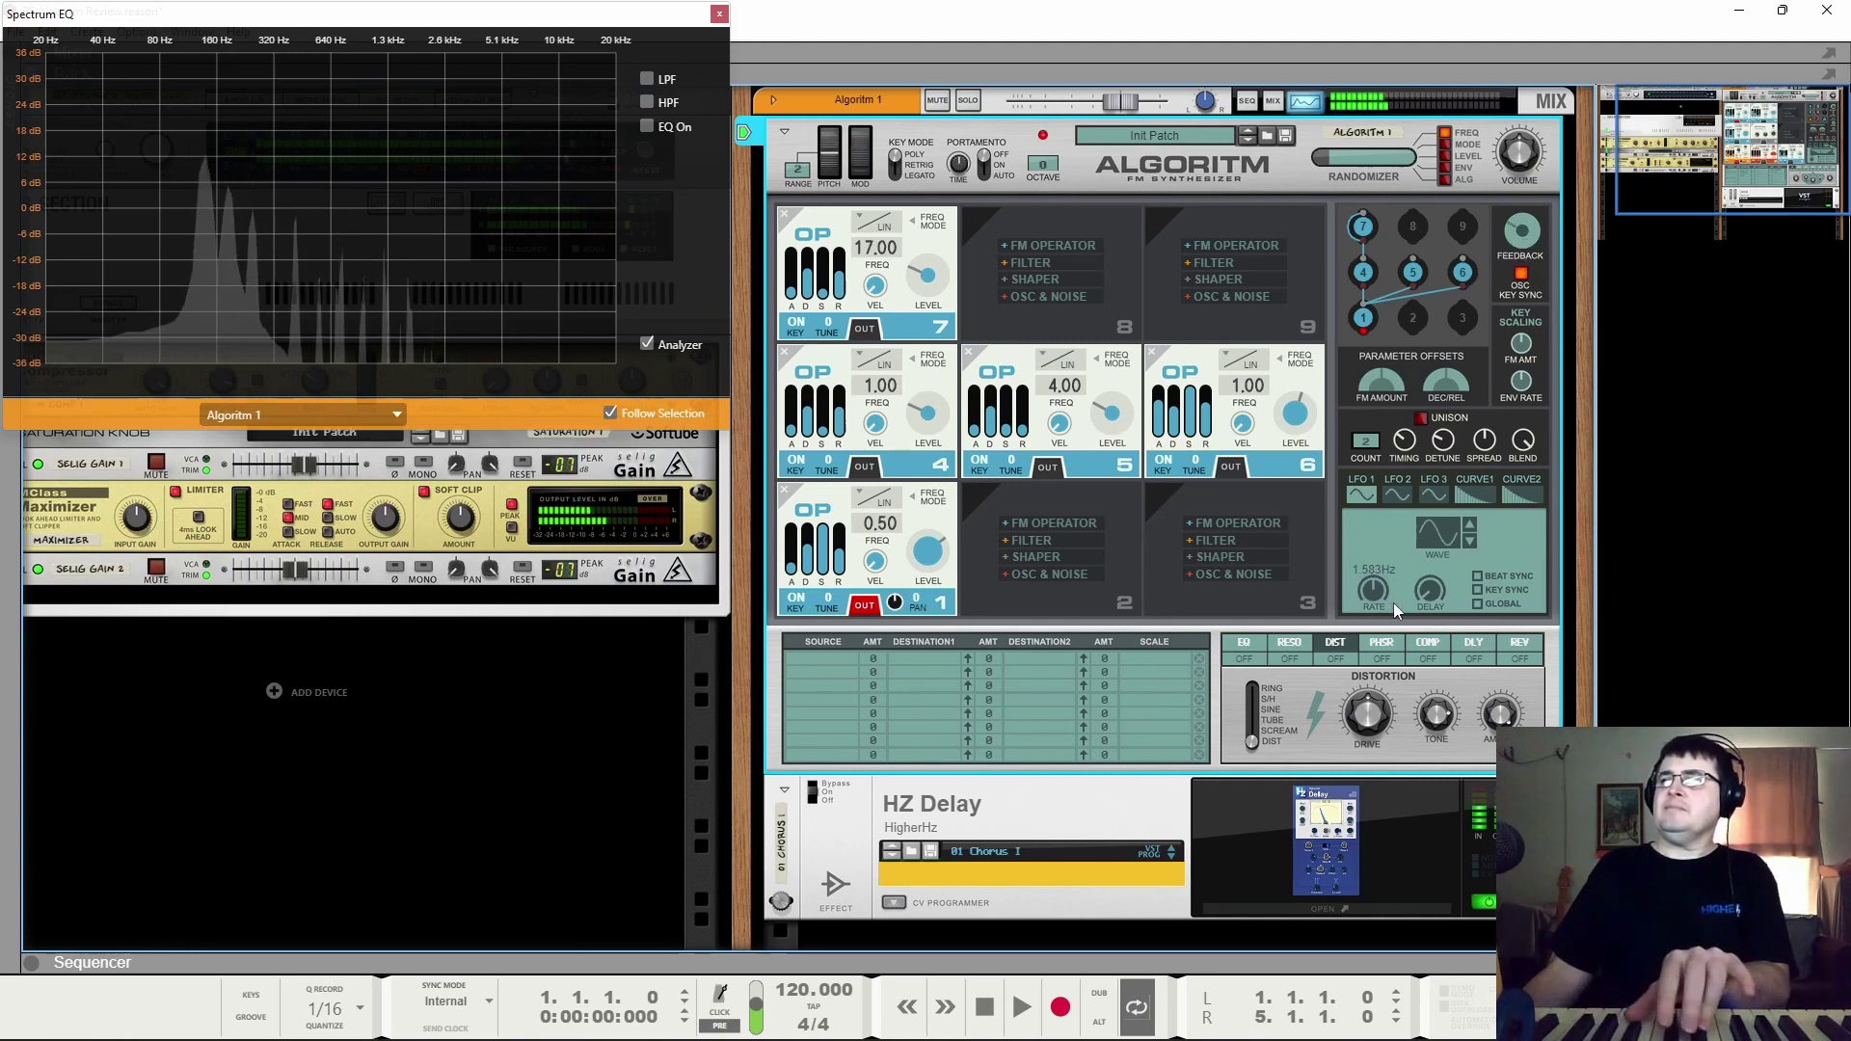
Step: Route Noise to Pitch in mod matrix row 1 with a reduced amount, then retarget it to Freq 6
click(806, 660)
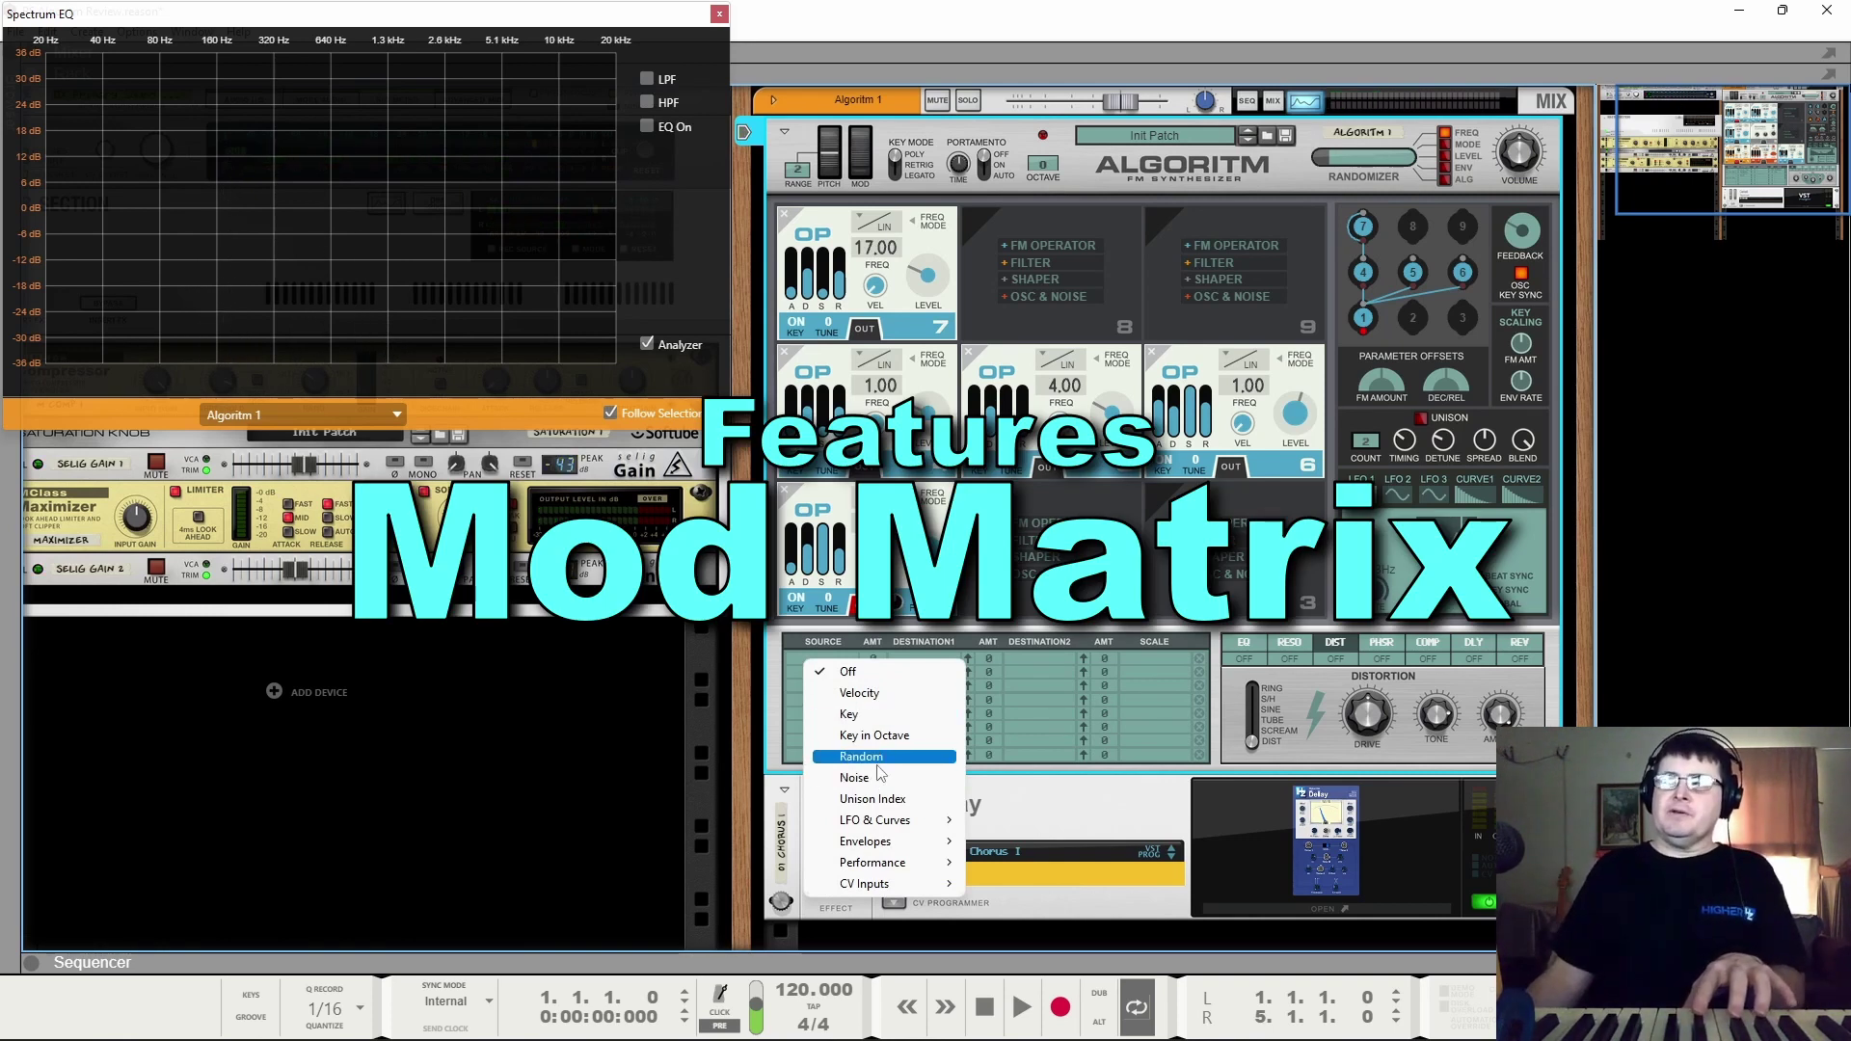
click(873, 779)
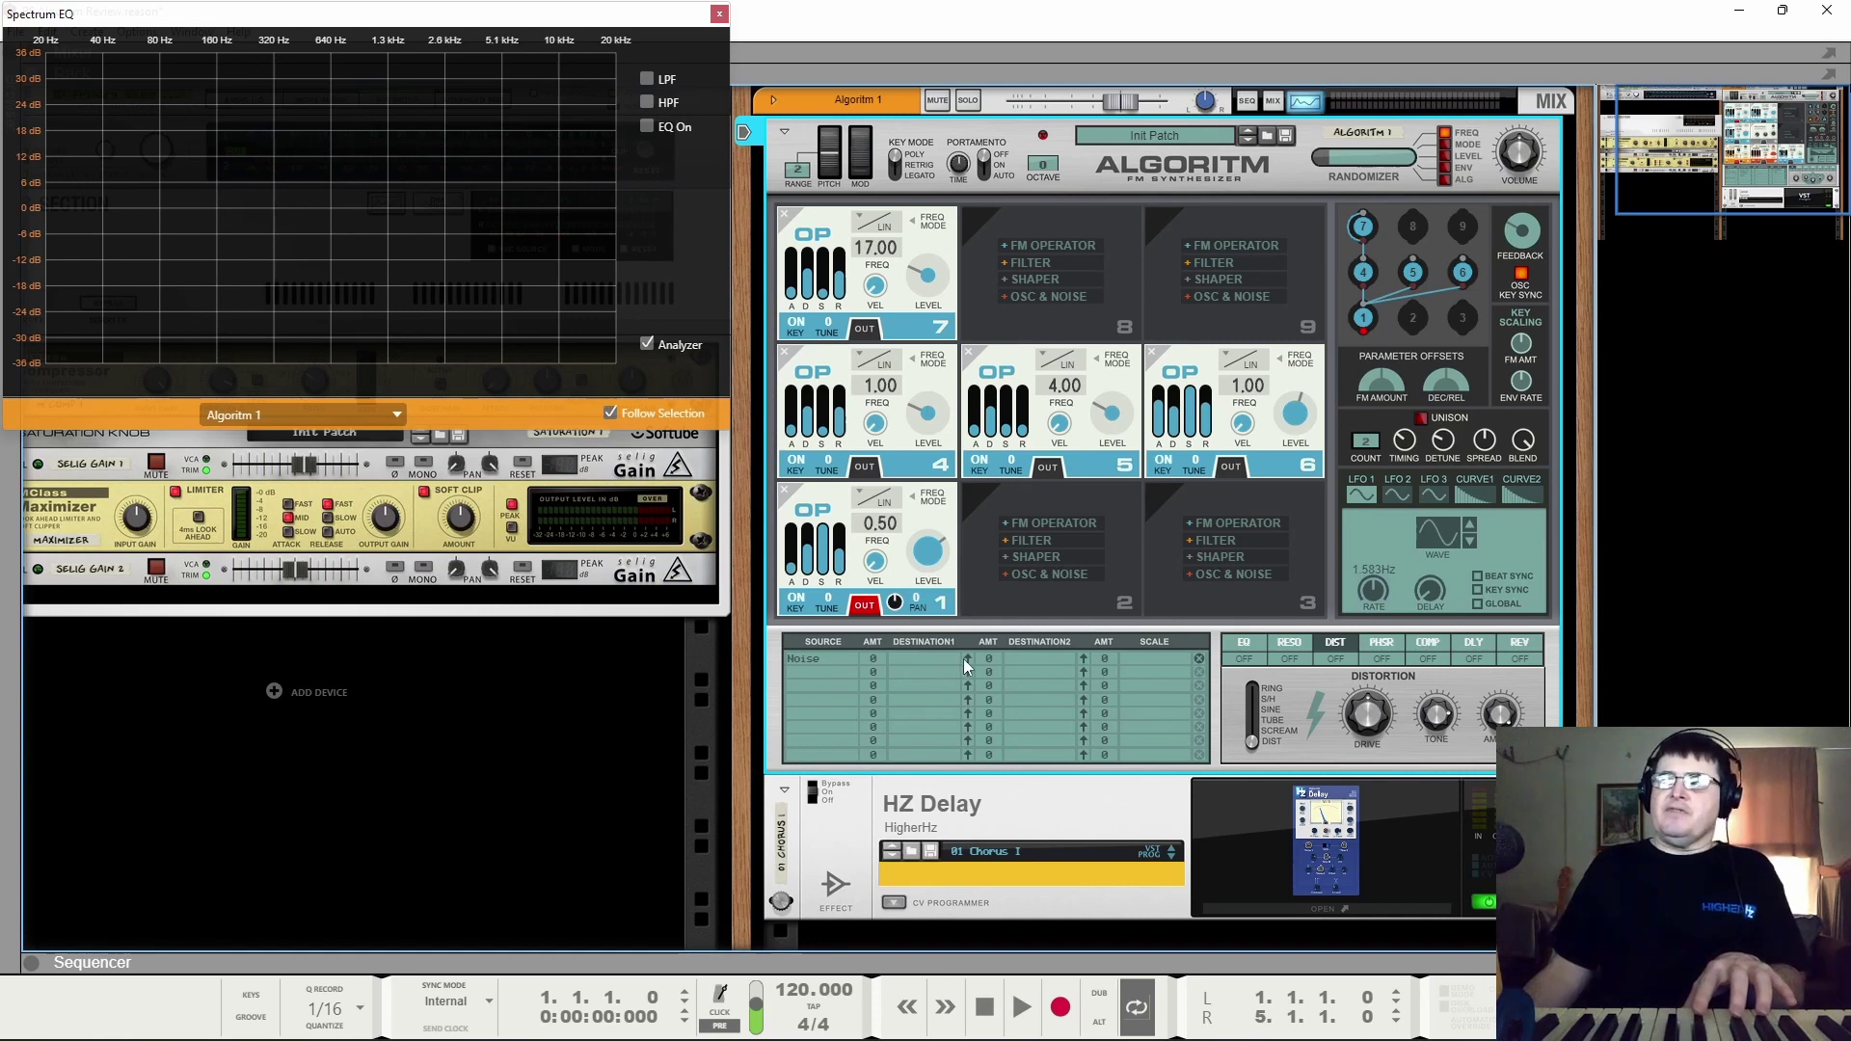
click(947, 659)
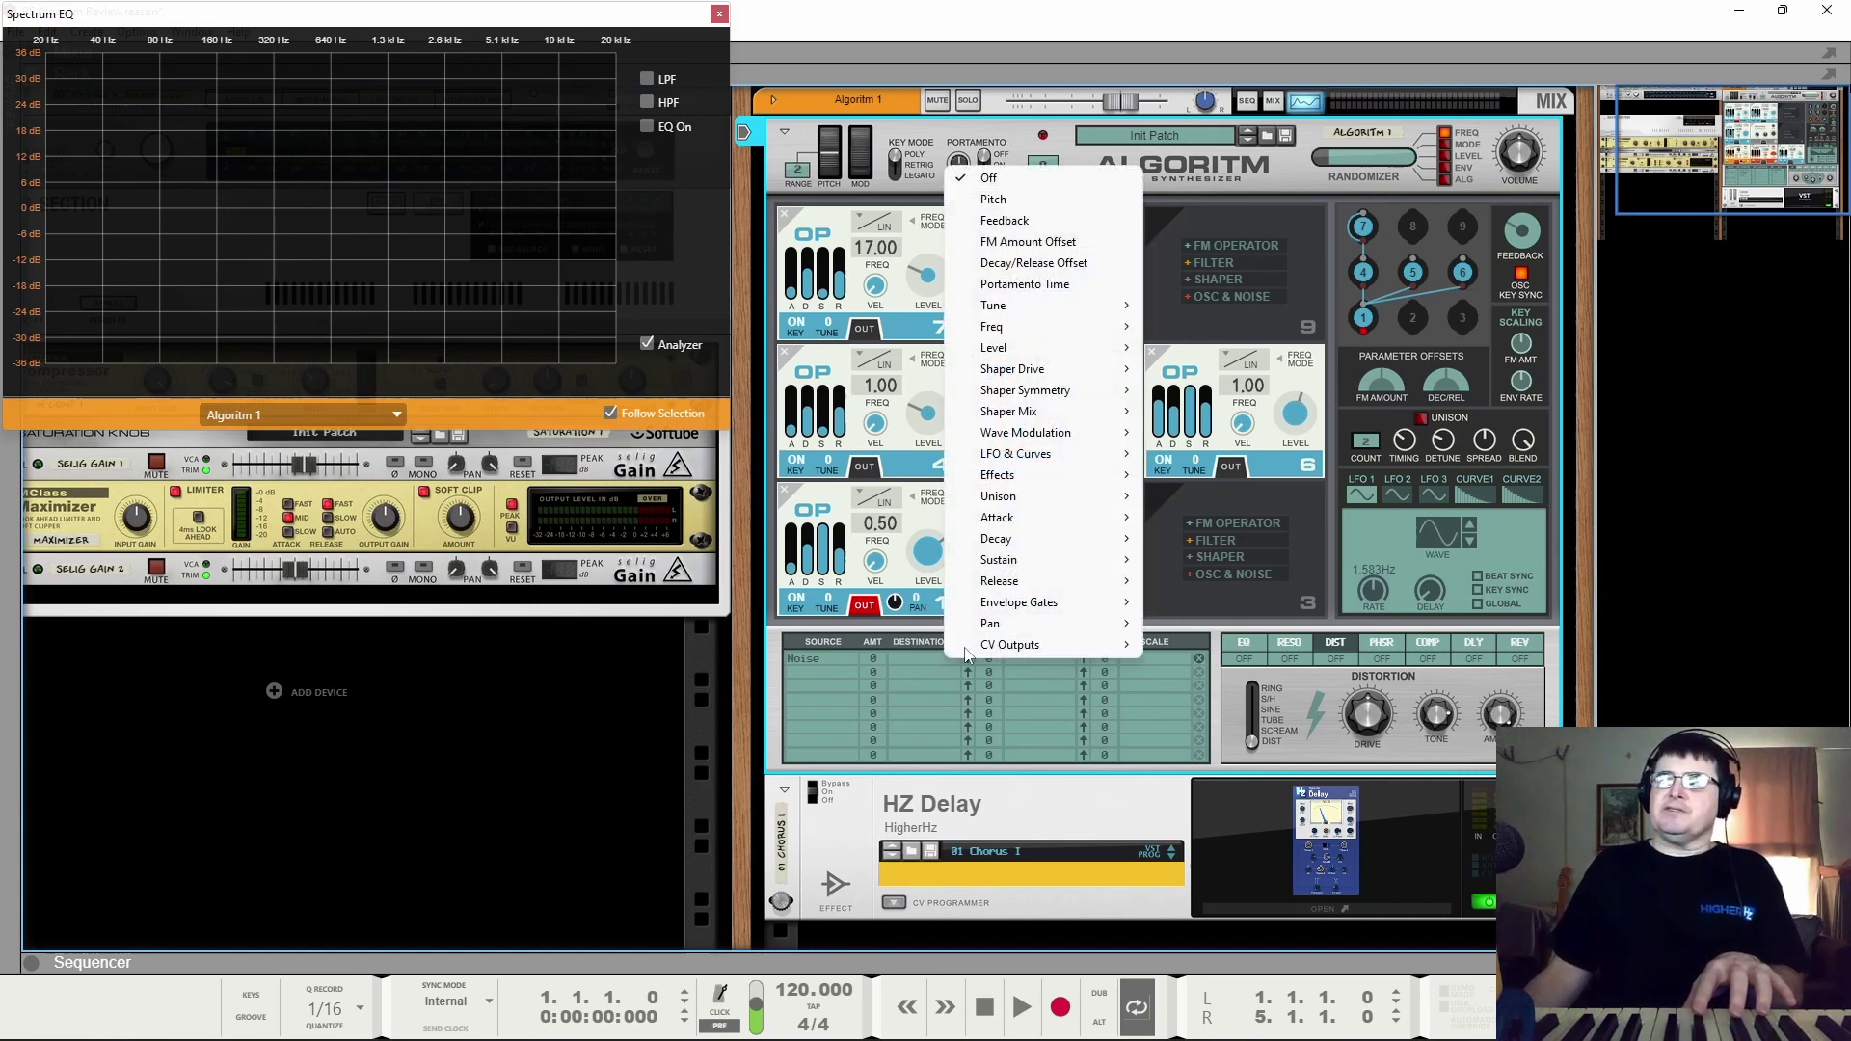
click(1002, 201)
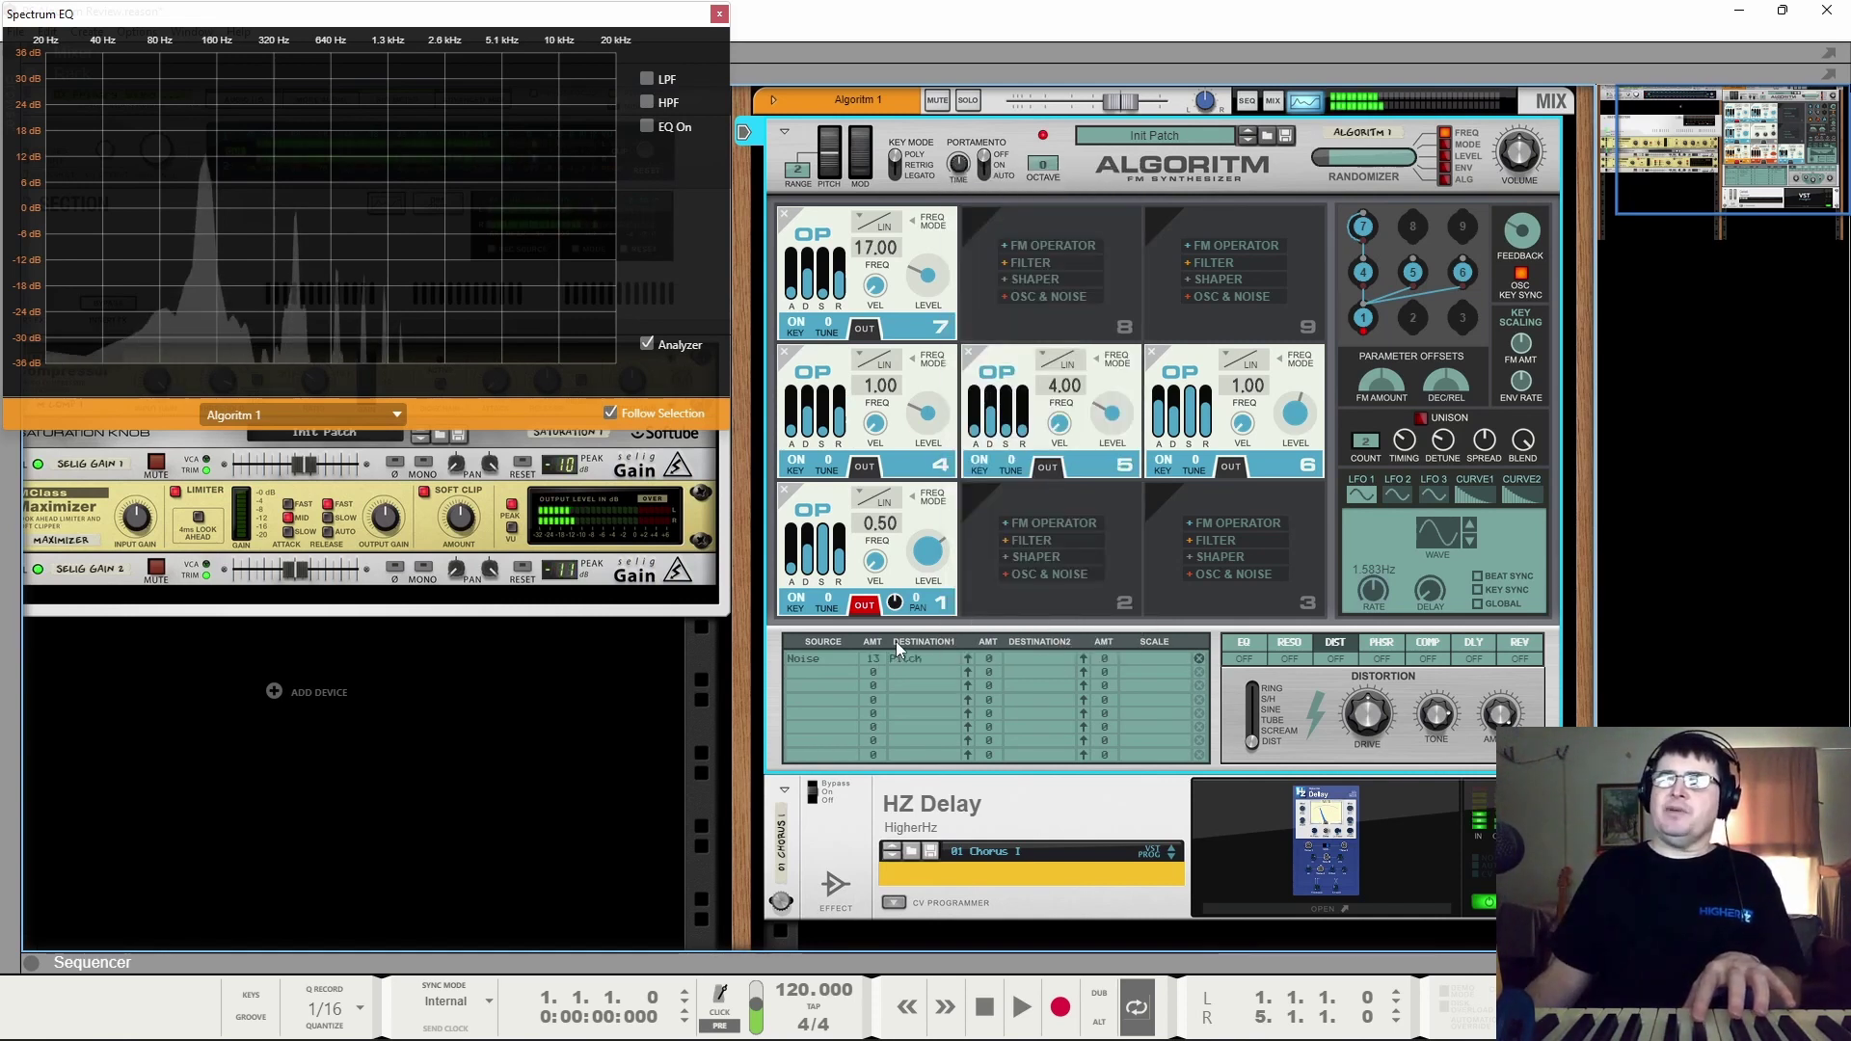
drag(894, 646, 899, 662)
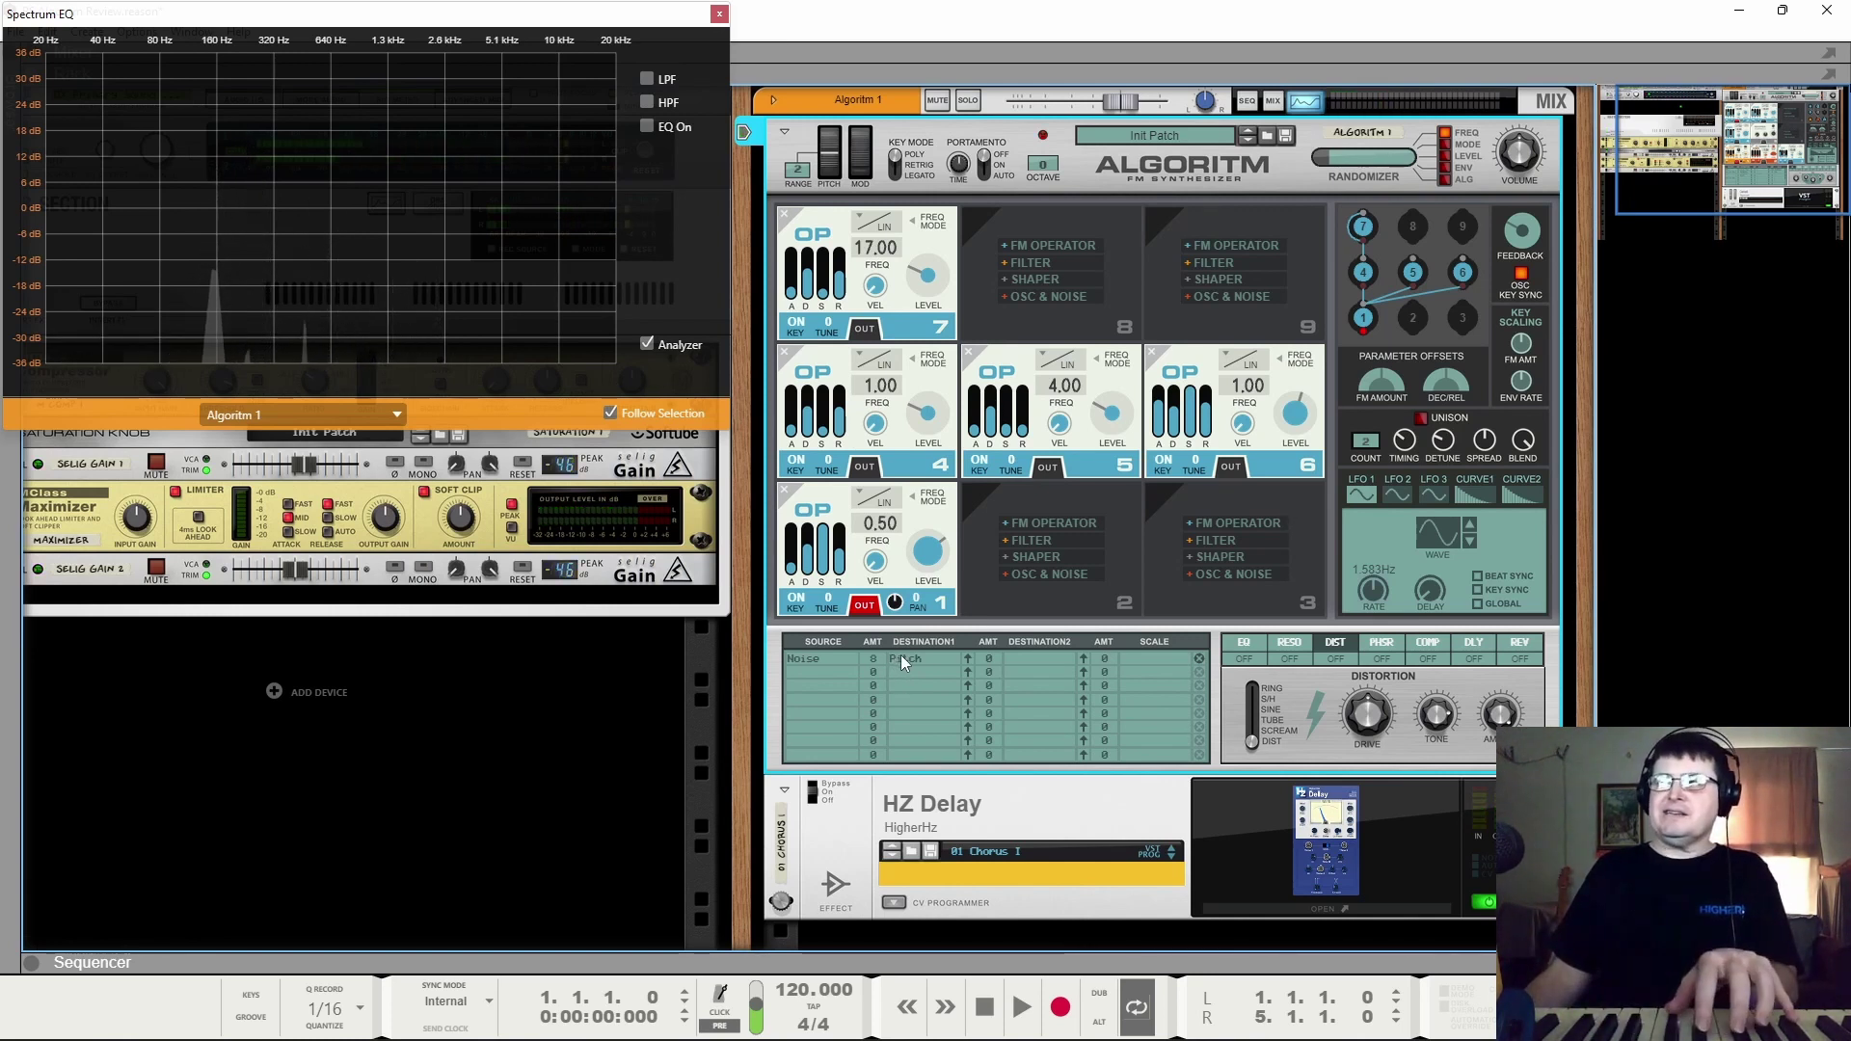
click(901, 656)
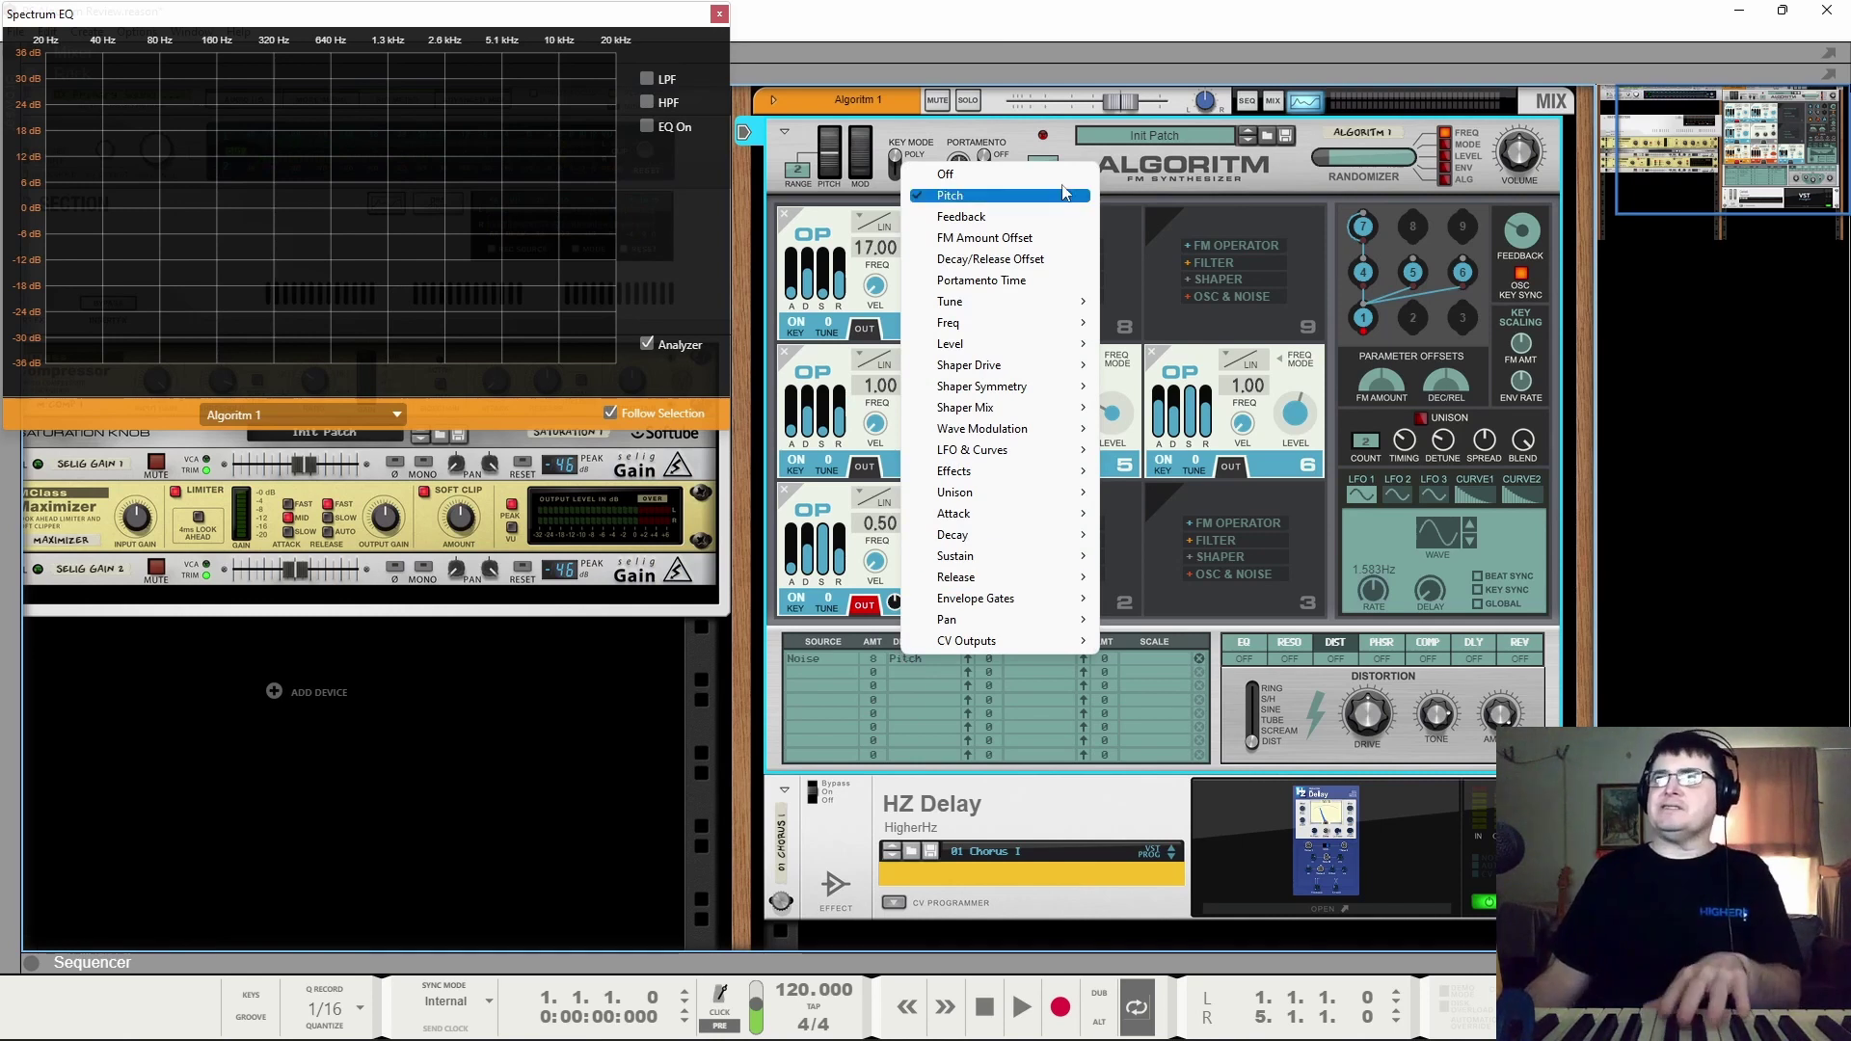
mouse_move(1017, 322)
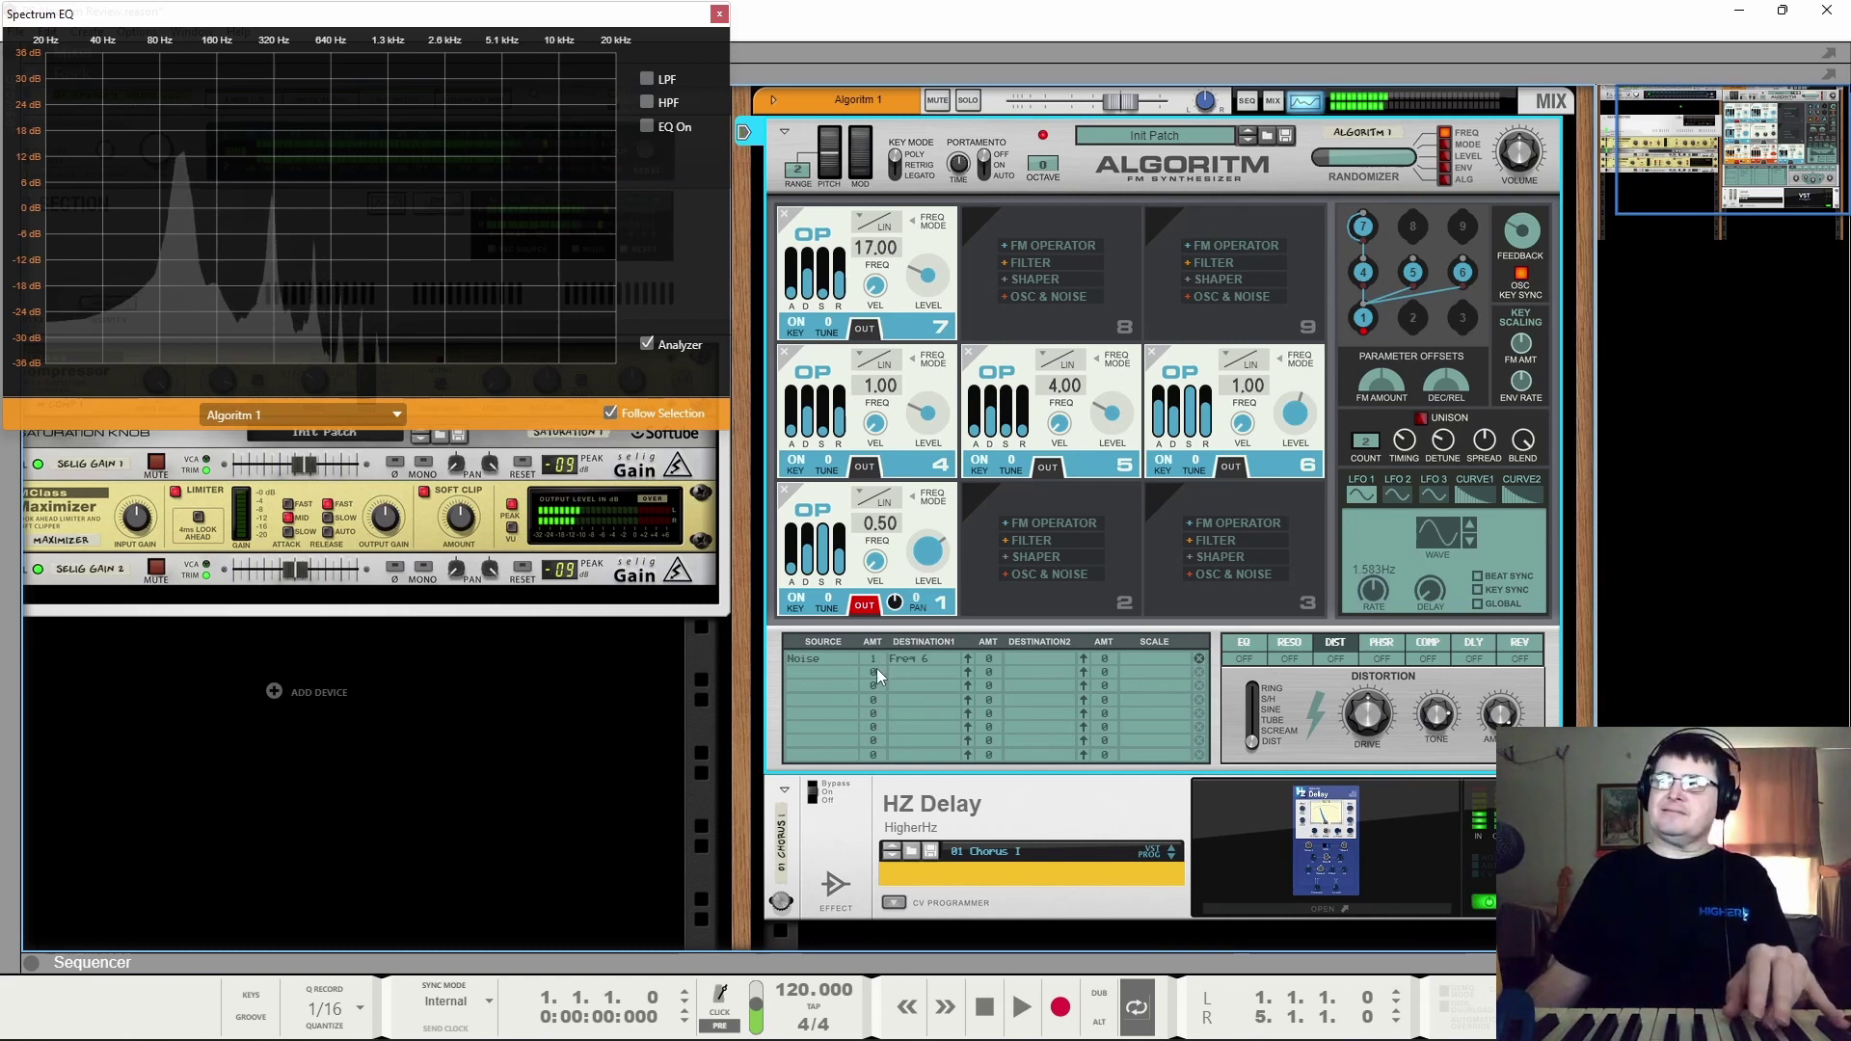
Step: Route LFO 1 to Pitch in the second mod matrix row
click(800, 669)
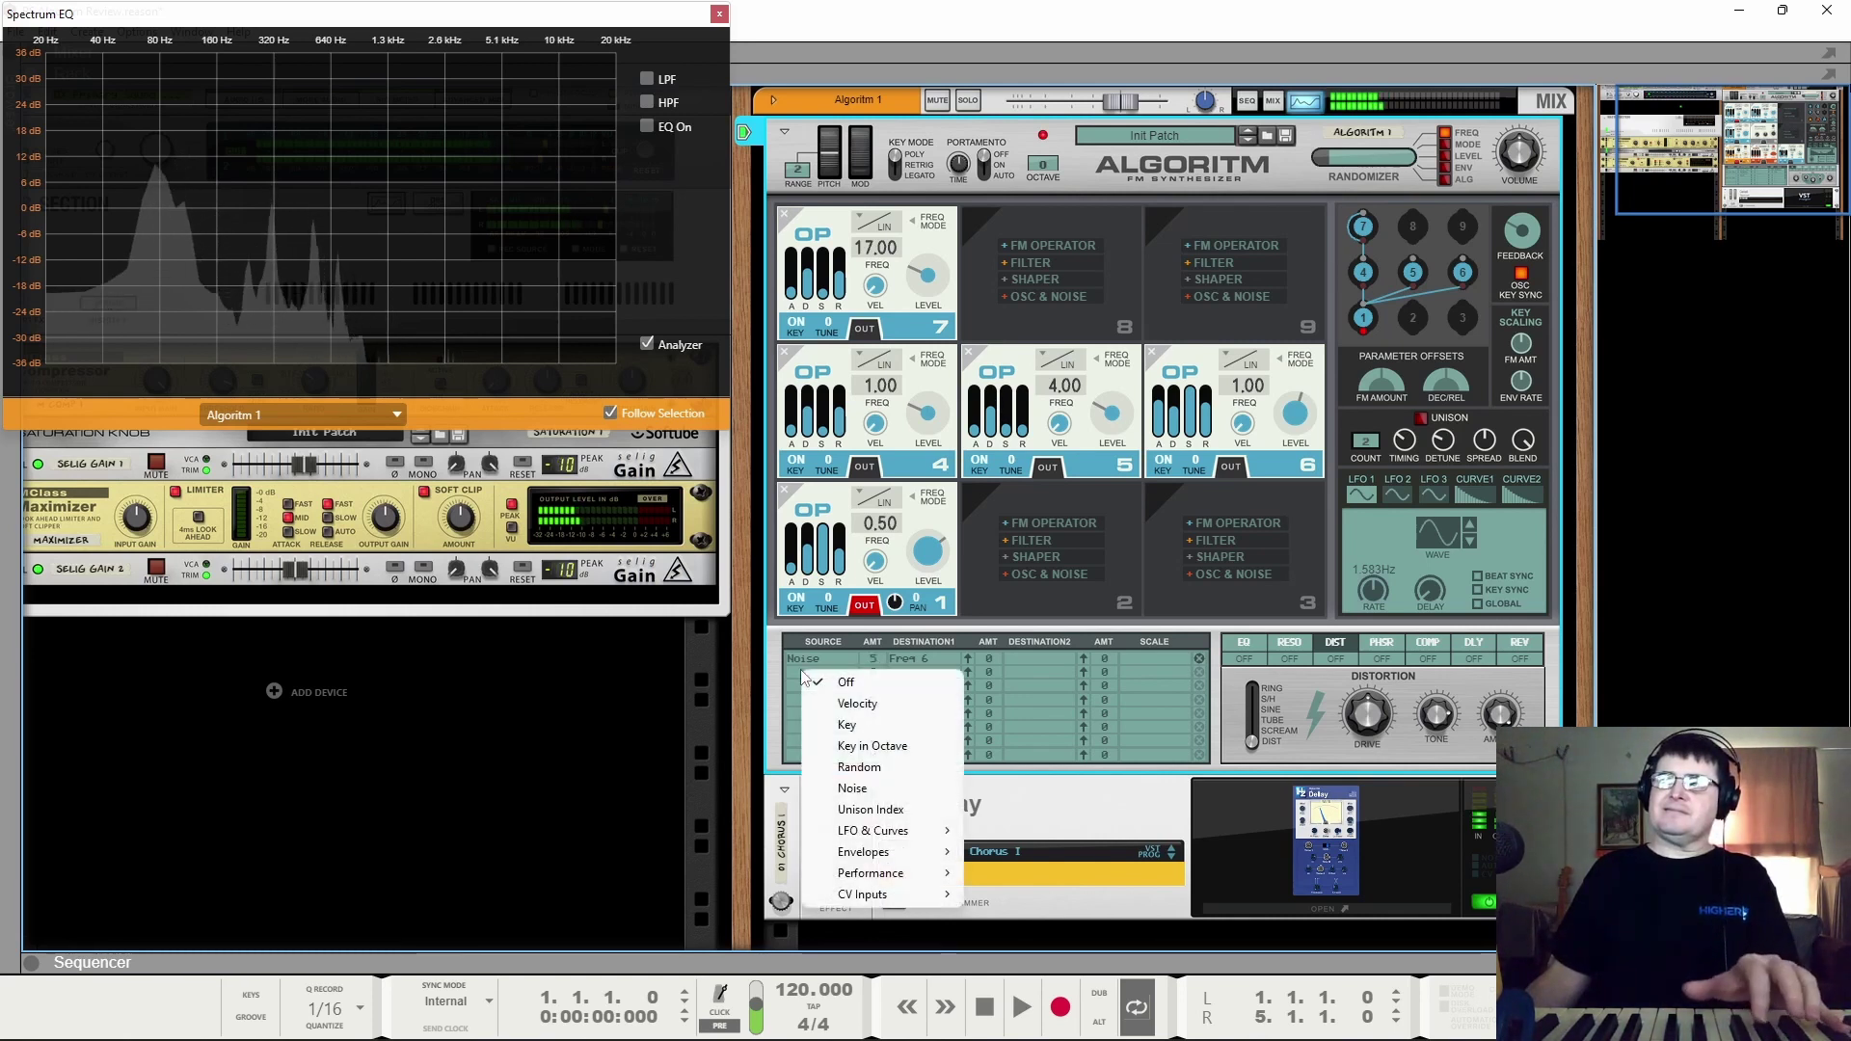
mouse_move(868, 831)
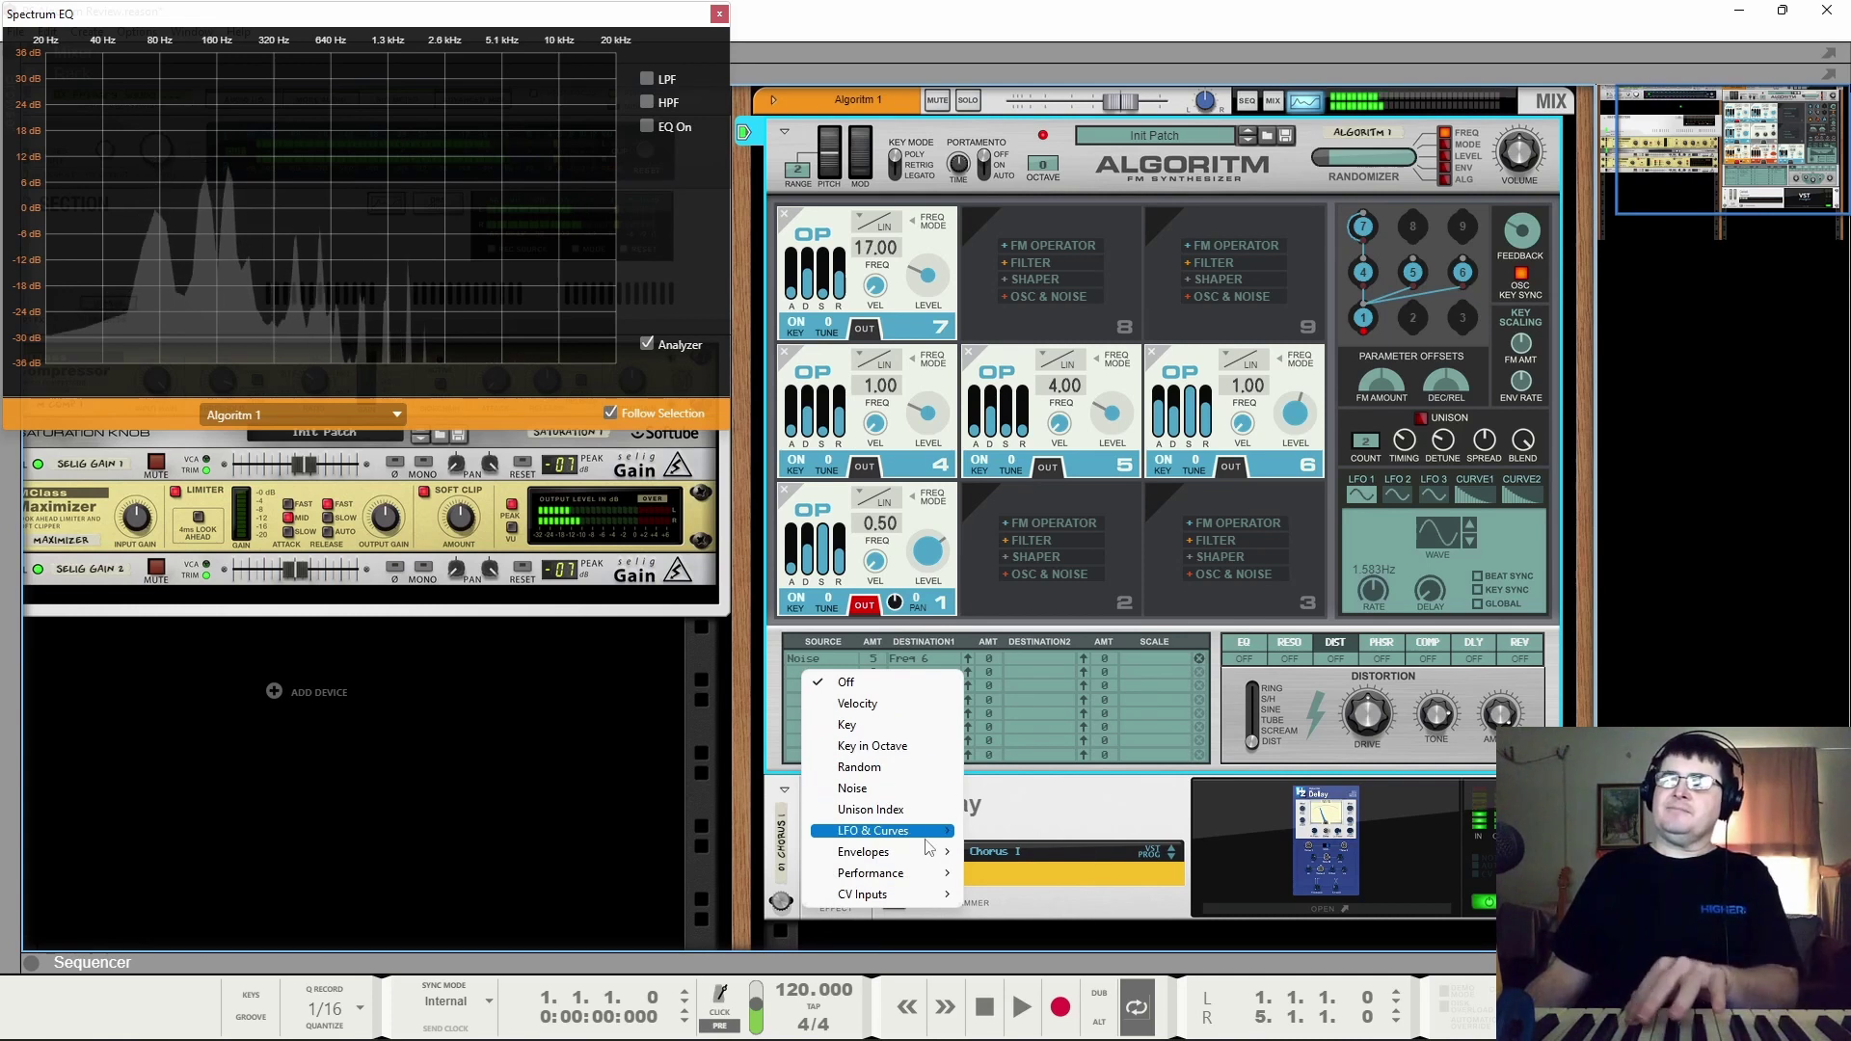
click(1005, 831)
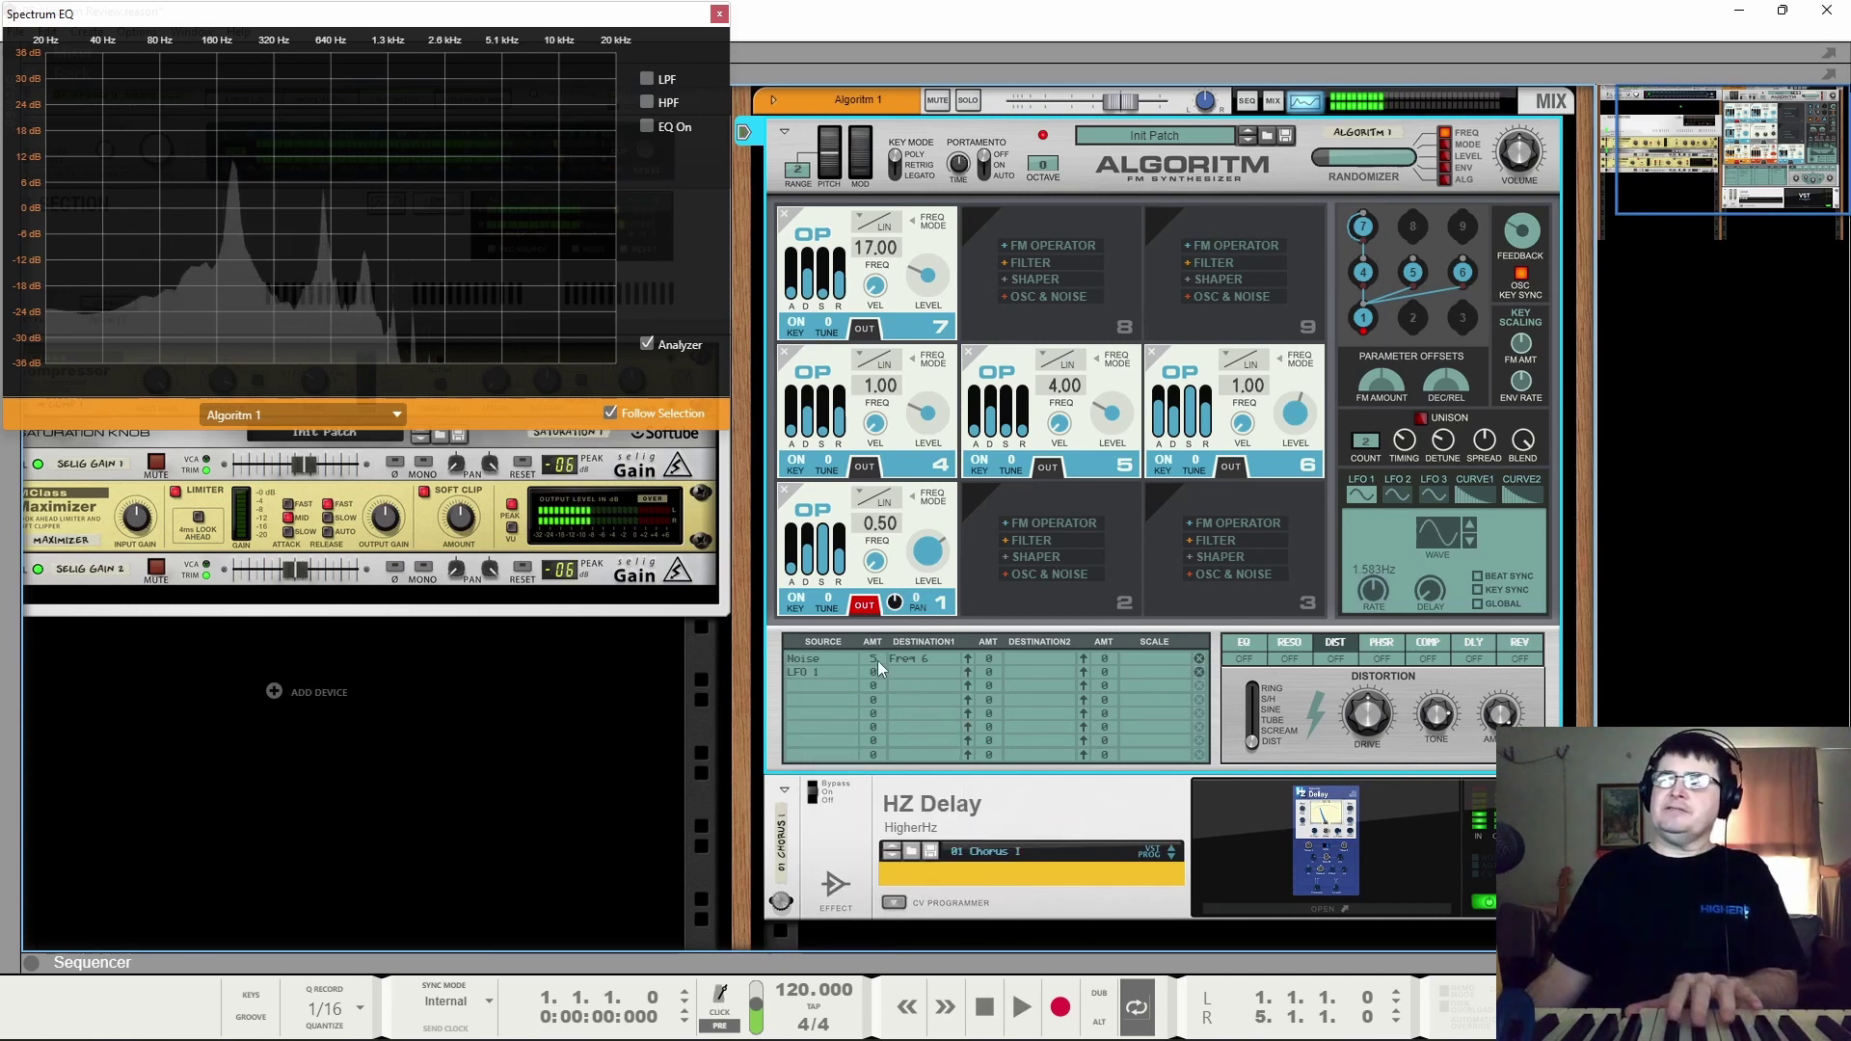
click(922, 673)
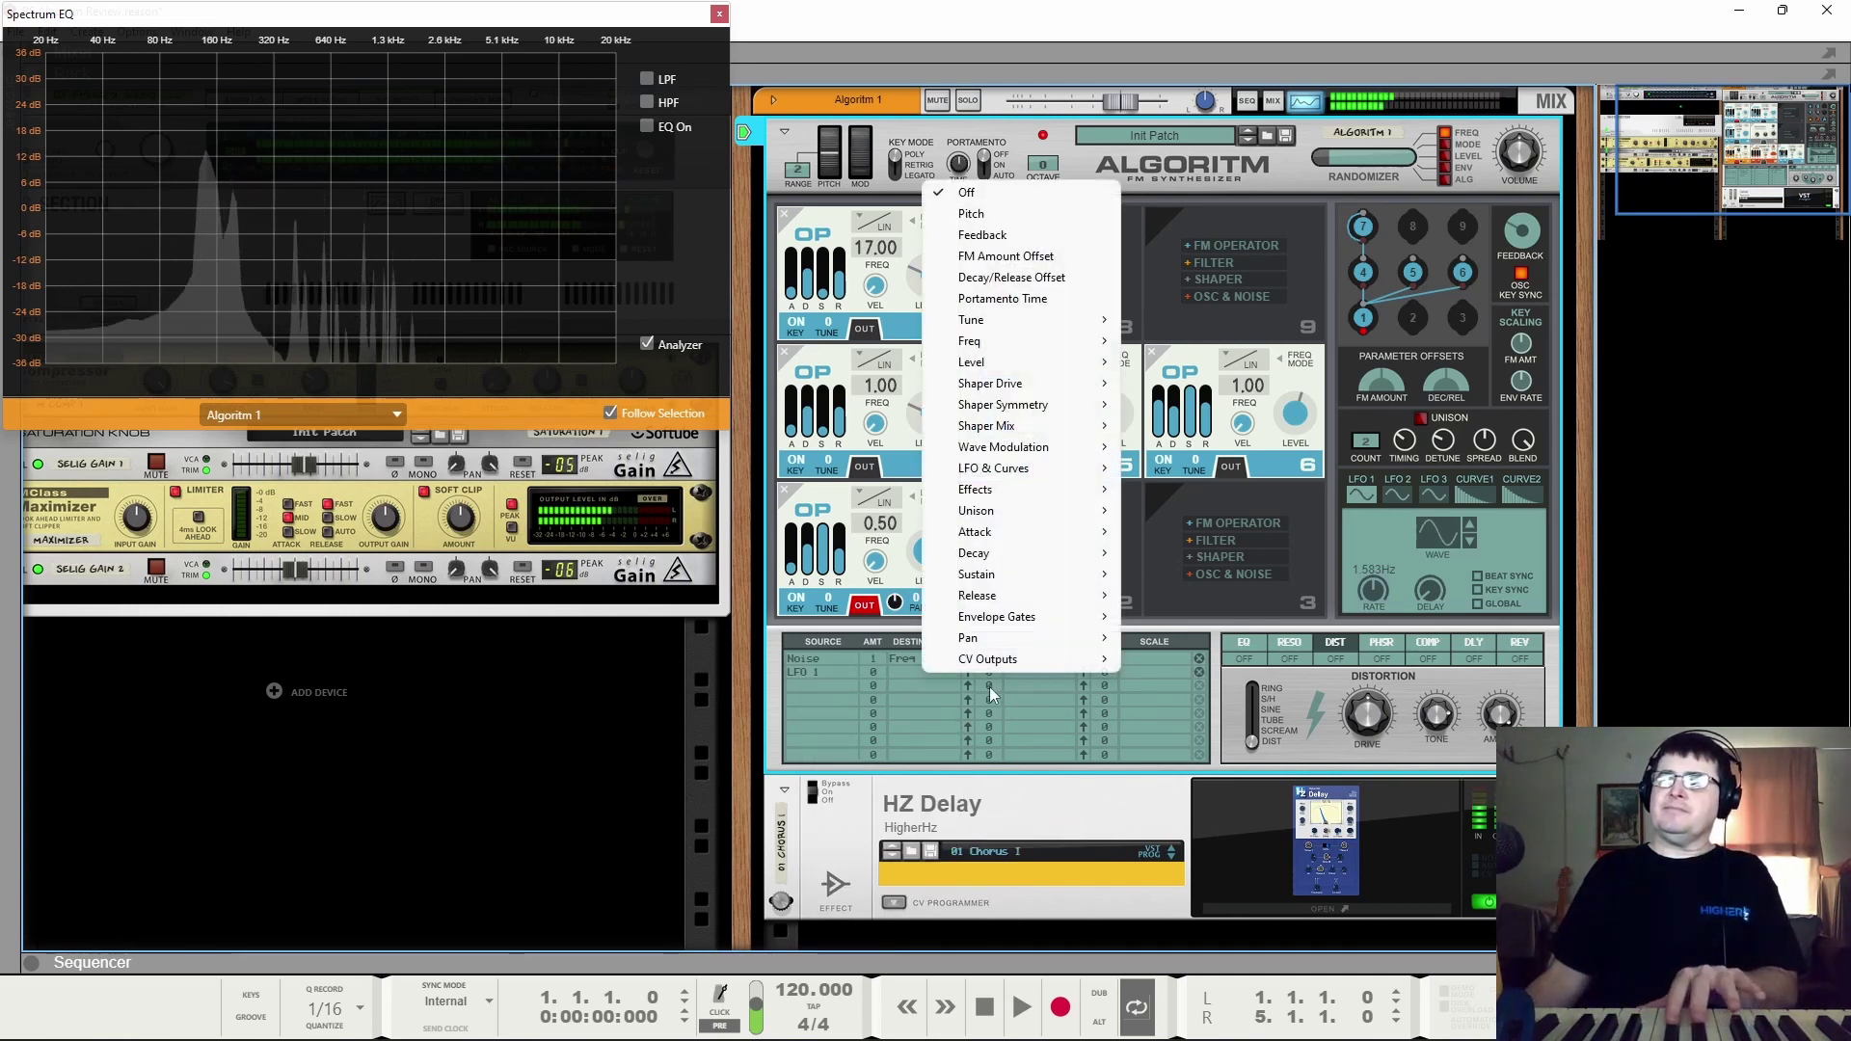
click(972, 213)
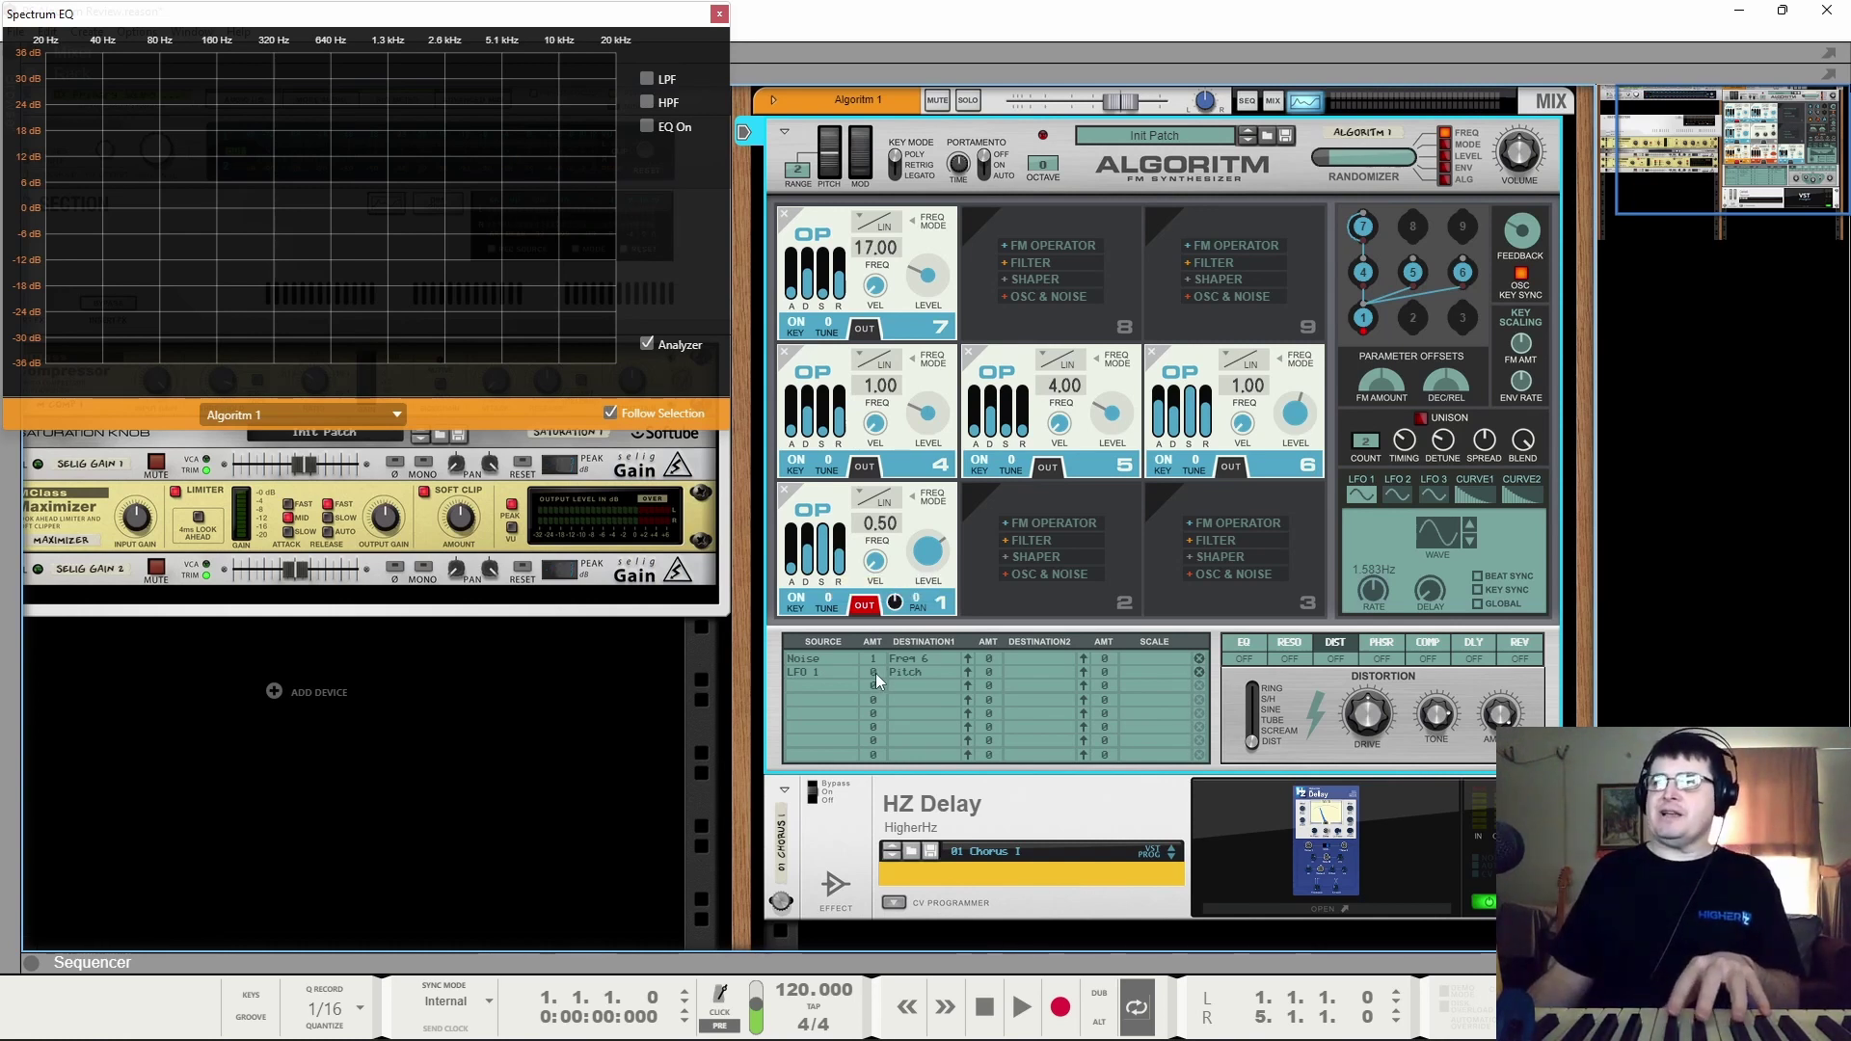
Step: Run LFO 1 at 7.170 Hz and set its pitch modulation amount to 10
drag(885, 663, 883, 669)
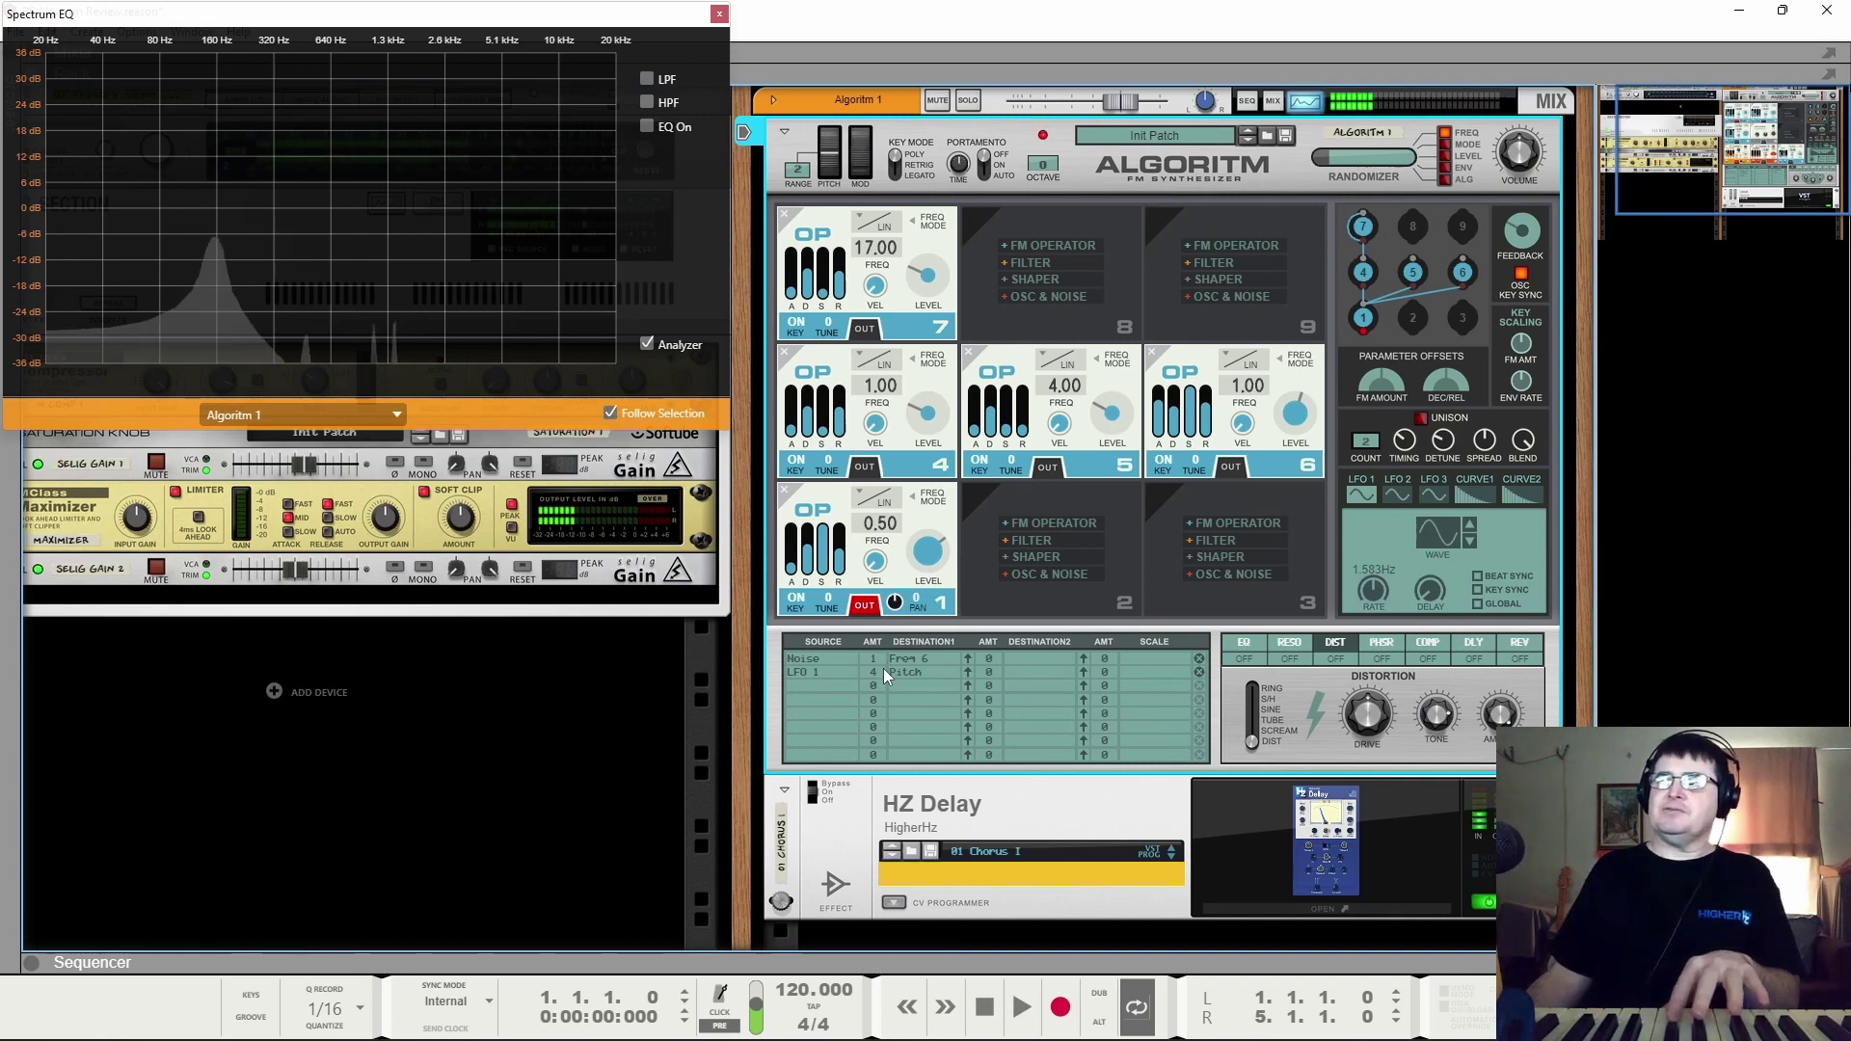
drag(1384, 569, 1400, 519)
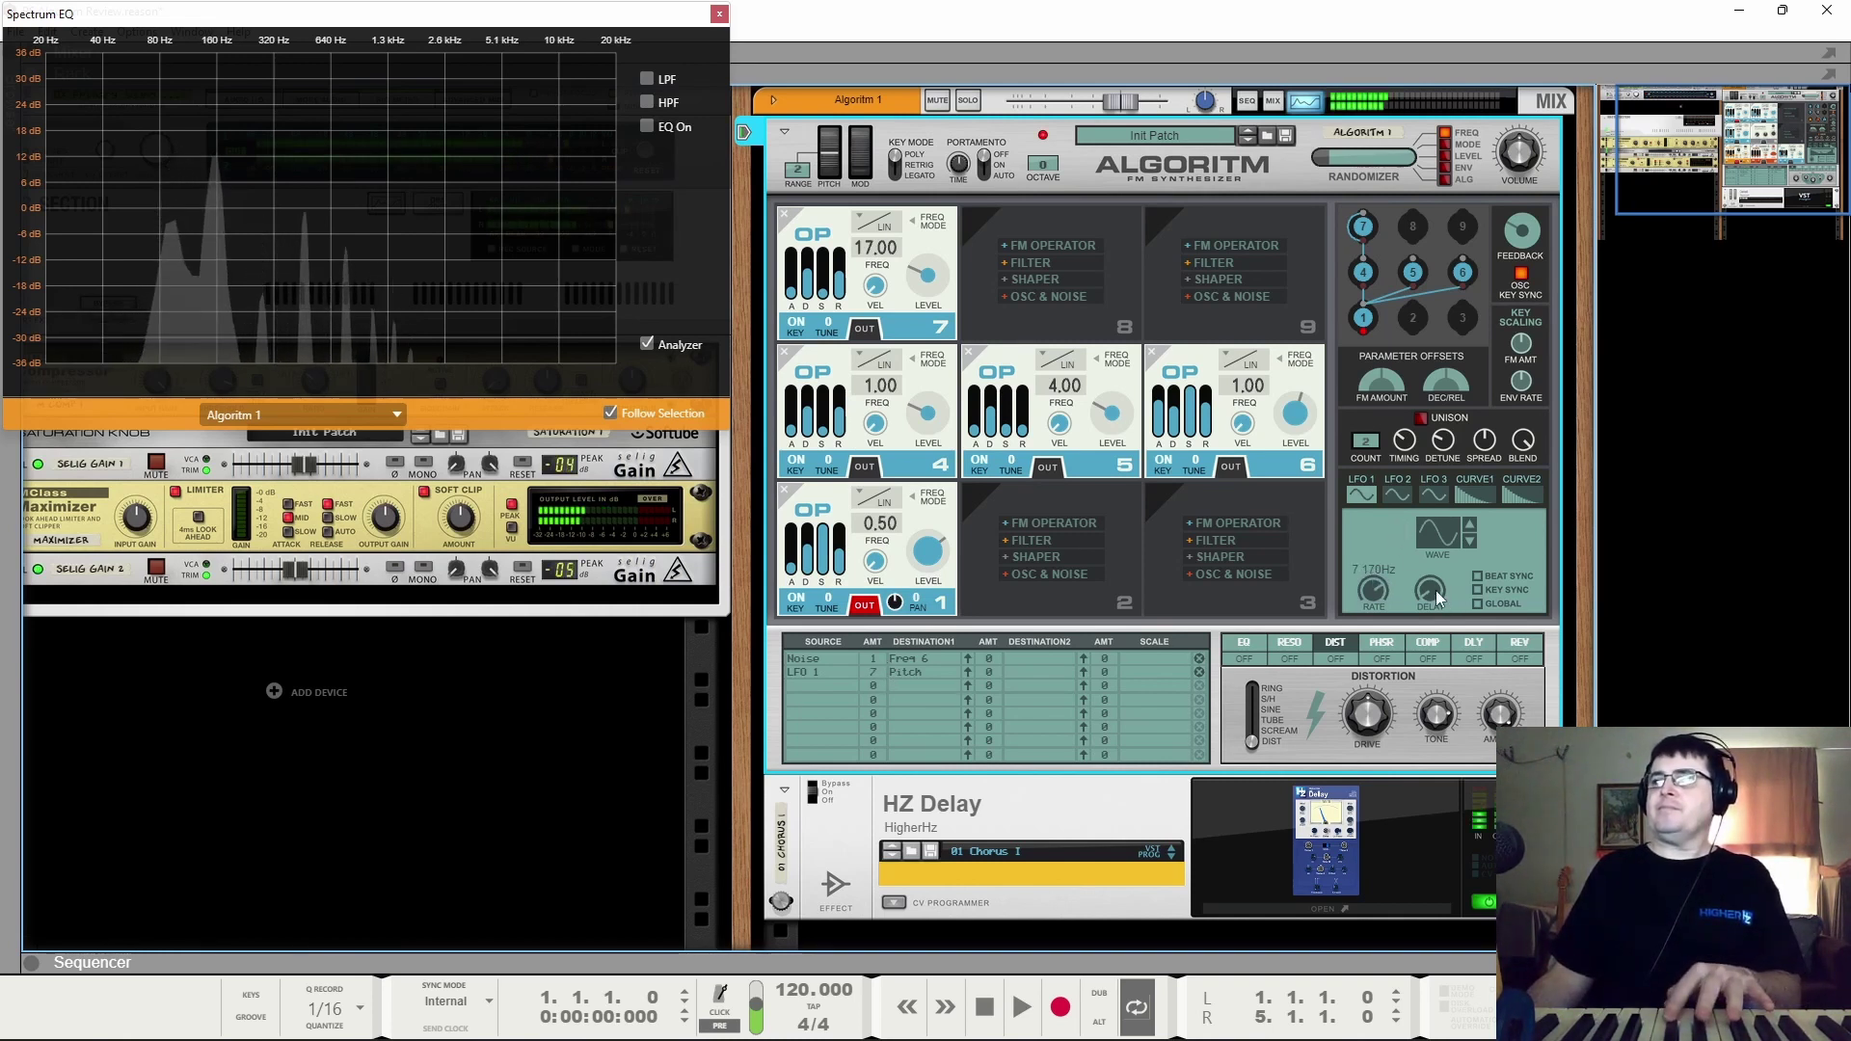
drag(877, 674, 876, 677)
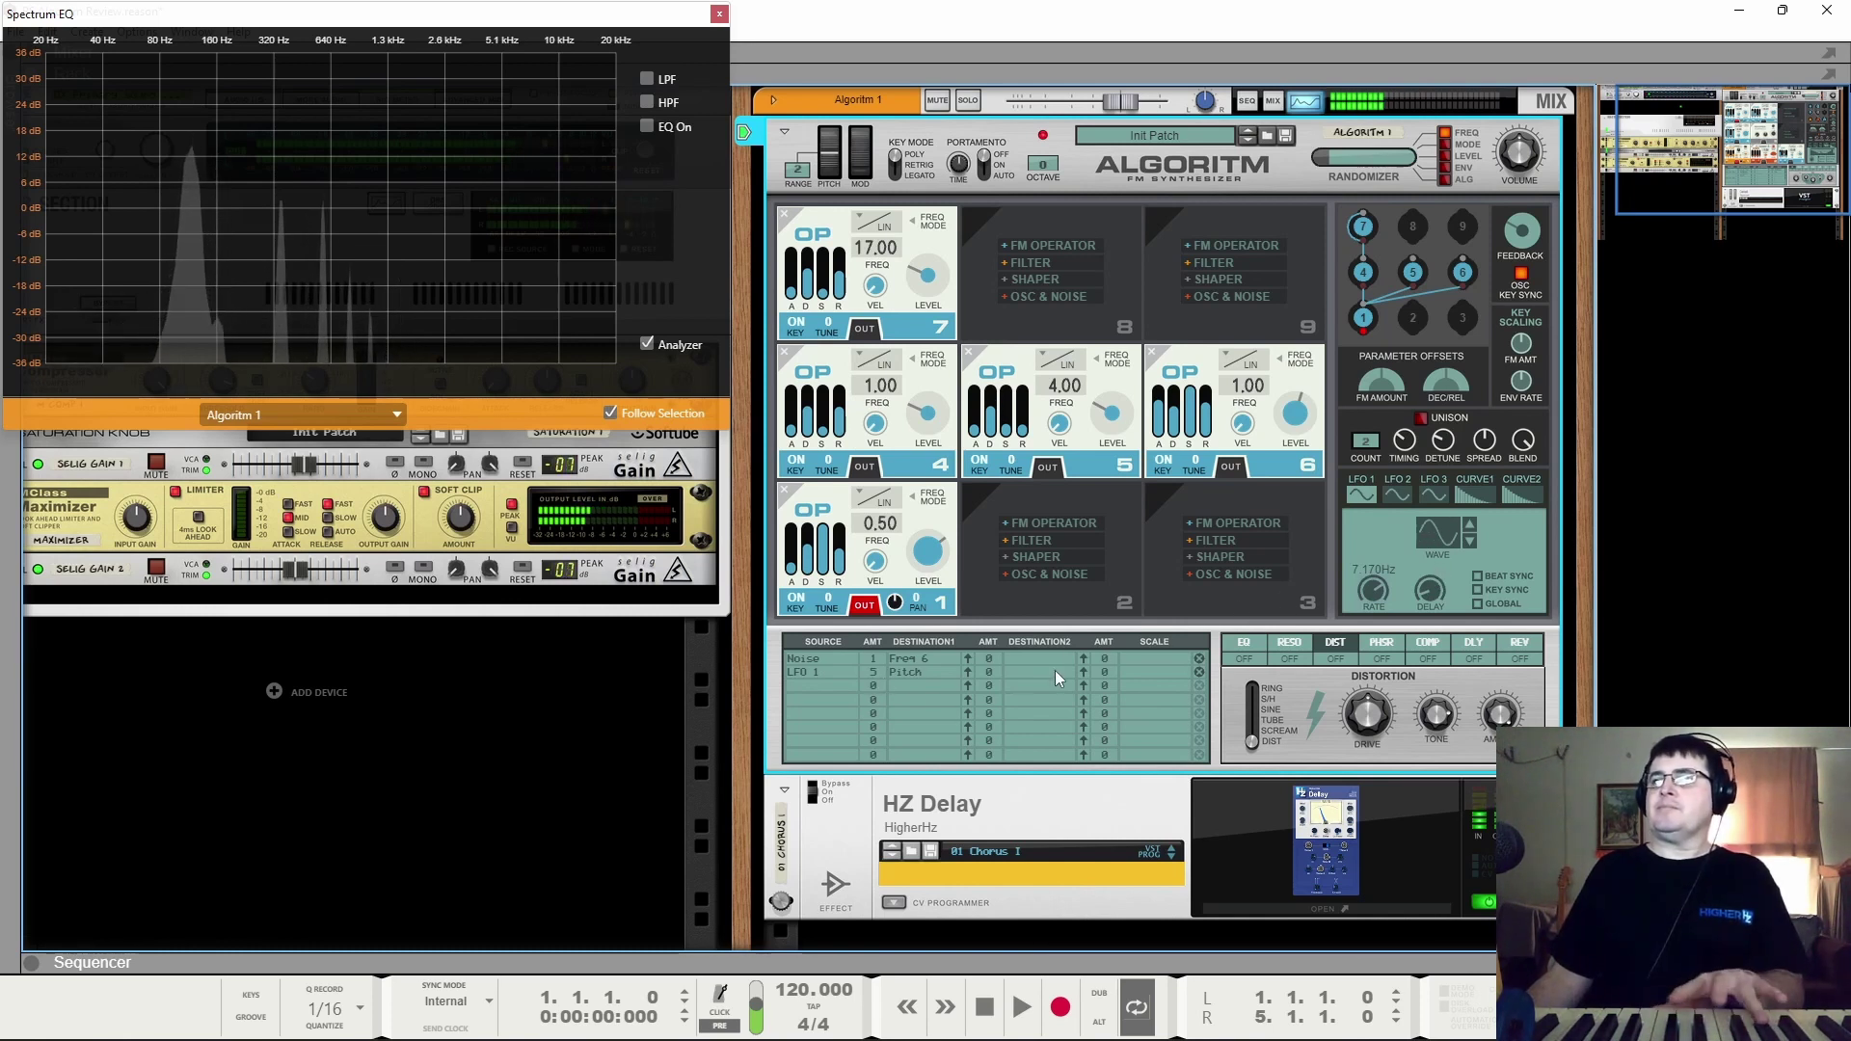
drag(878, 673, 887, 668)
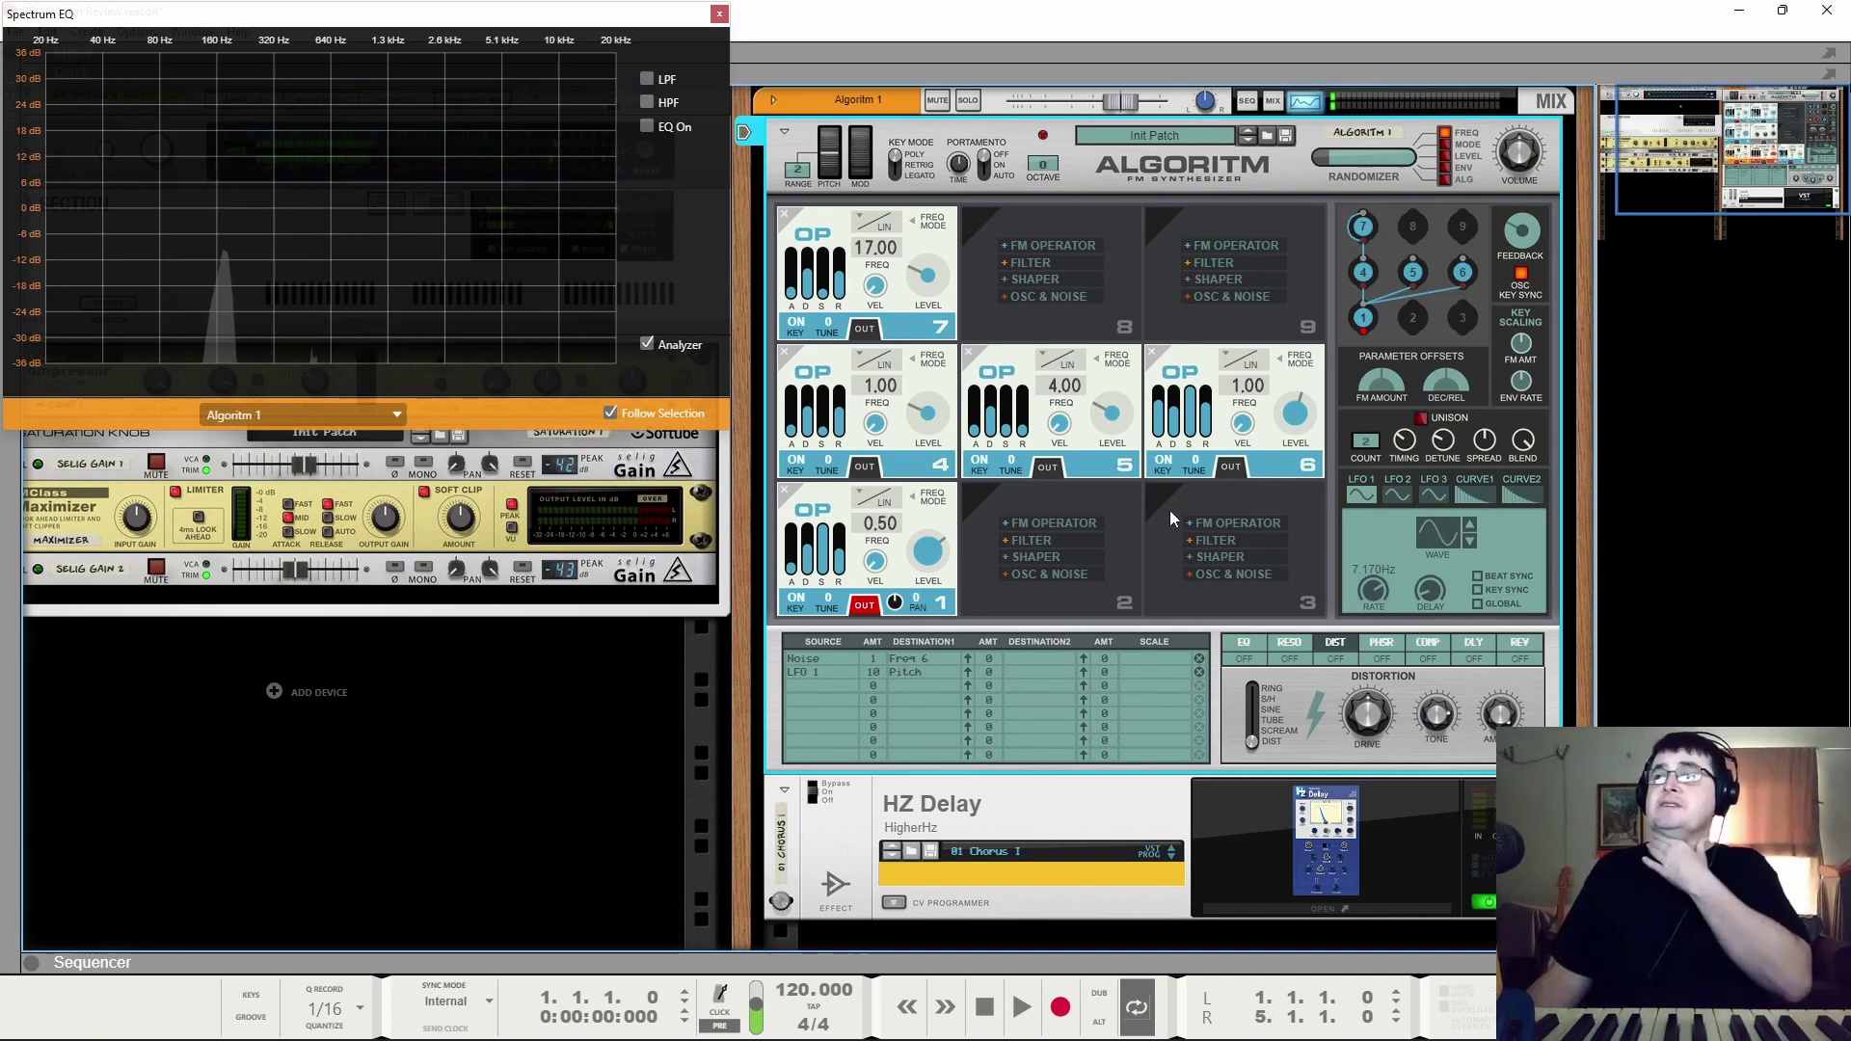
Step: Scale the LFO 1 pitch row by Env 5, with its second amount at about 83
click(1143, 674)
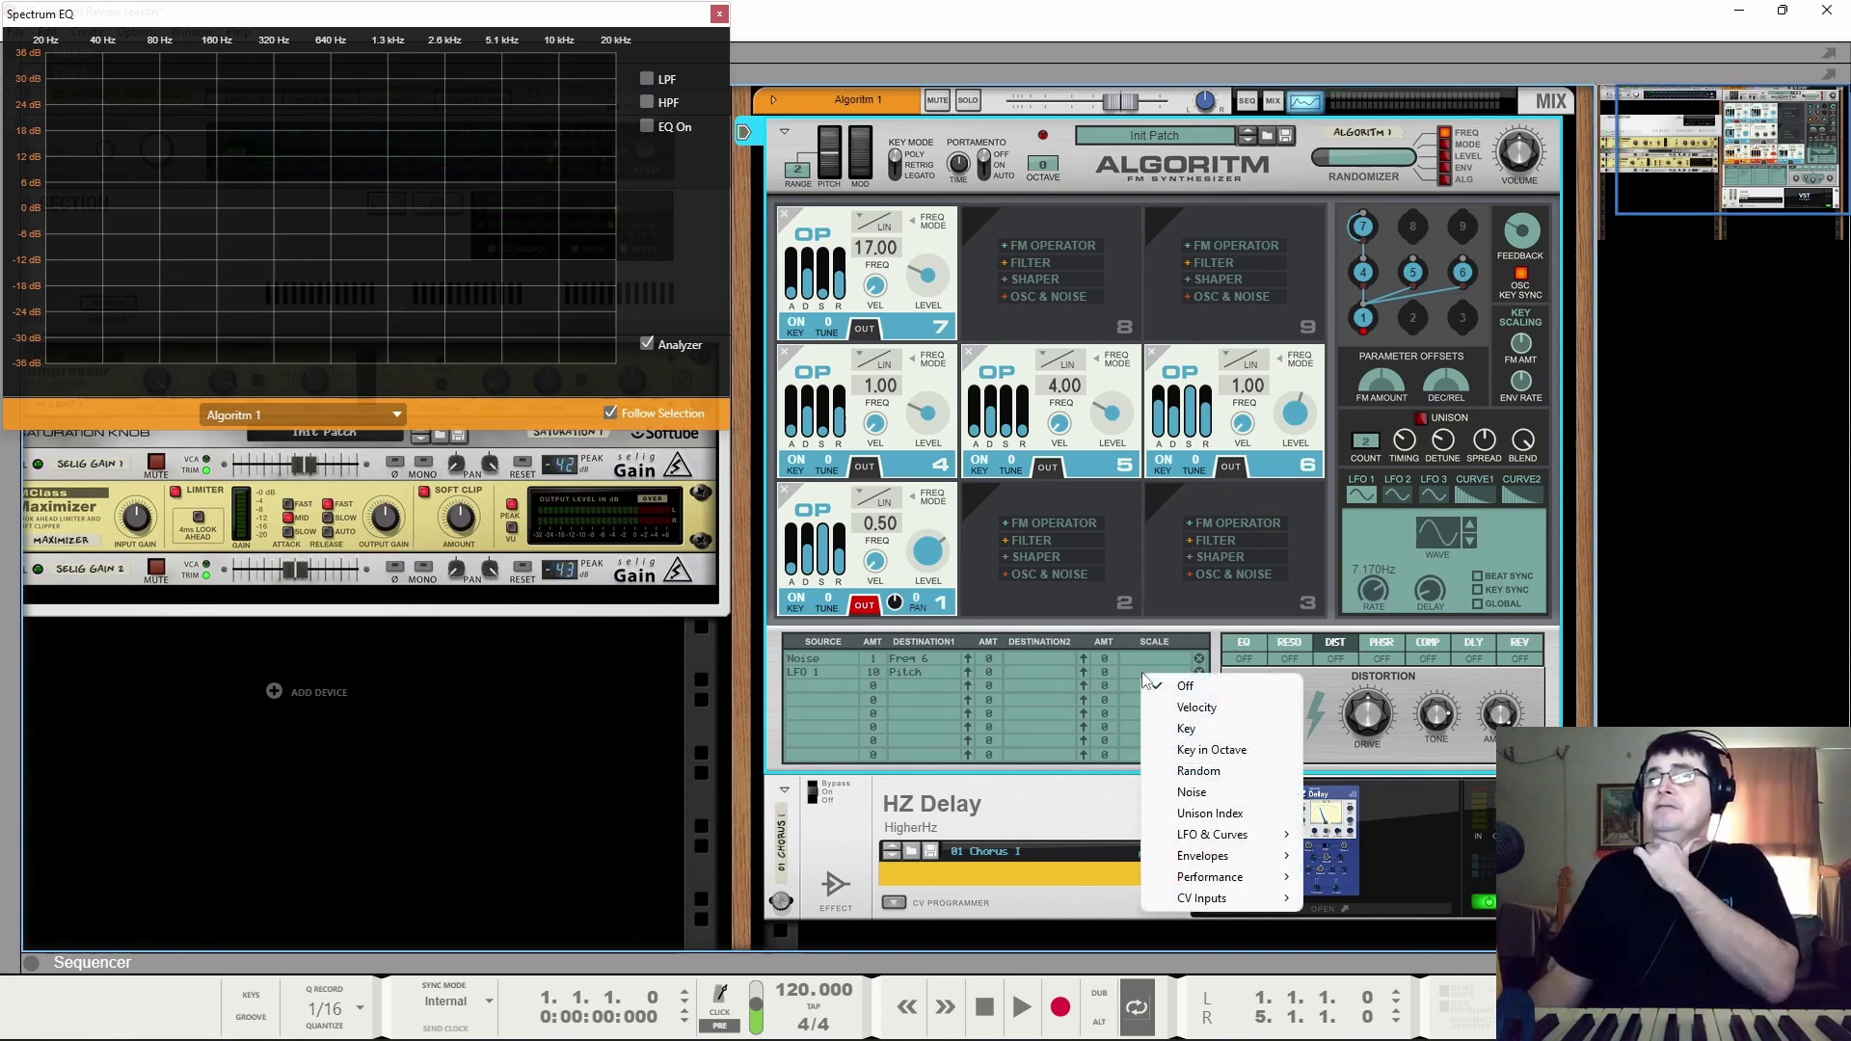
mouse_move(1245, 864)
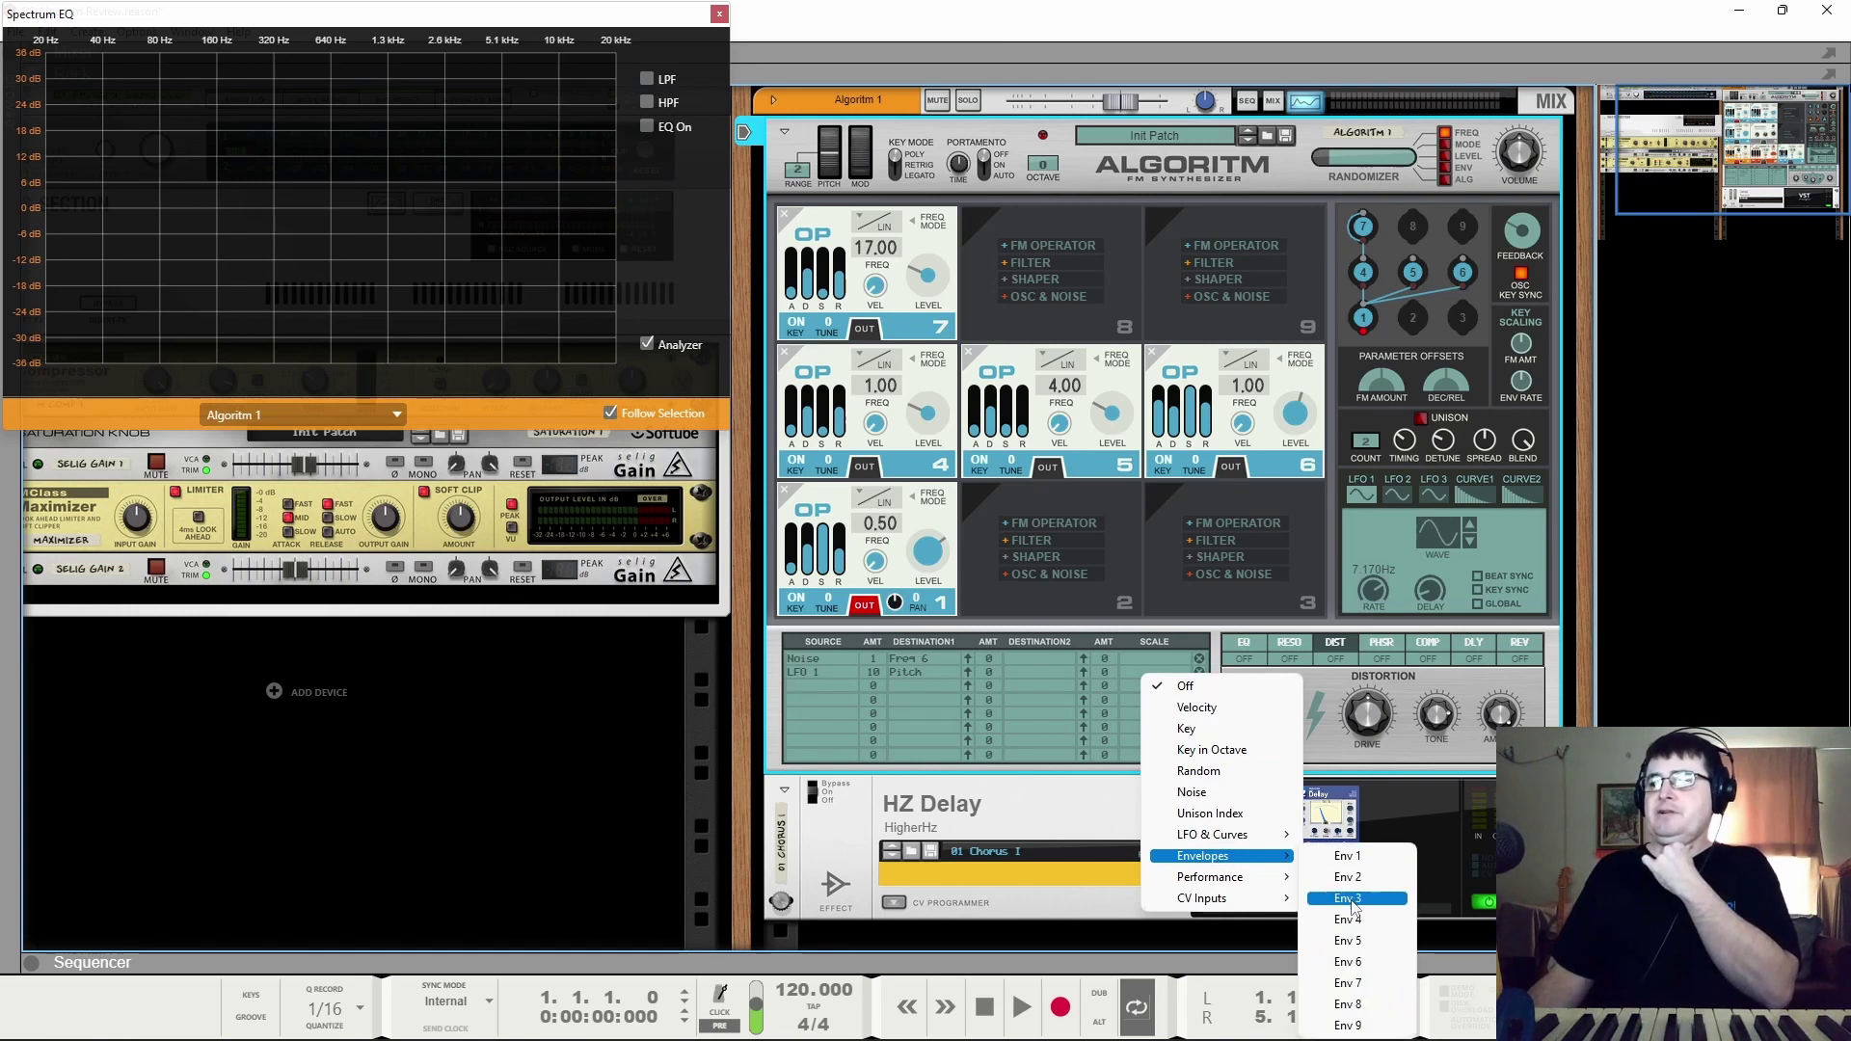
click(1348, 942)
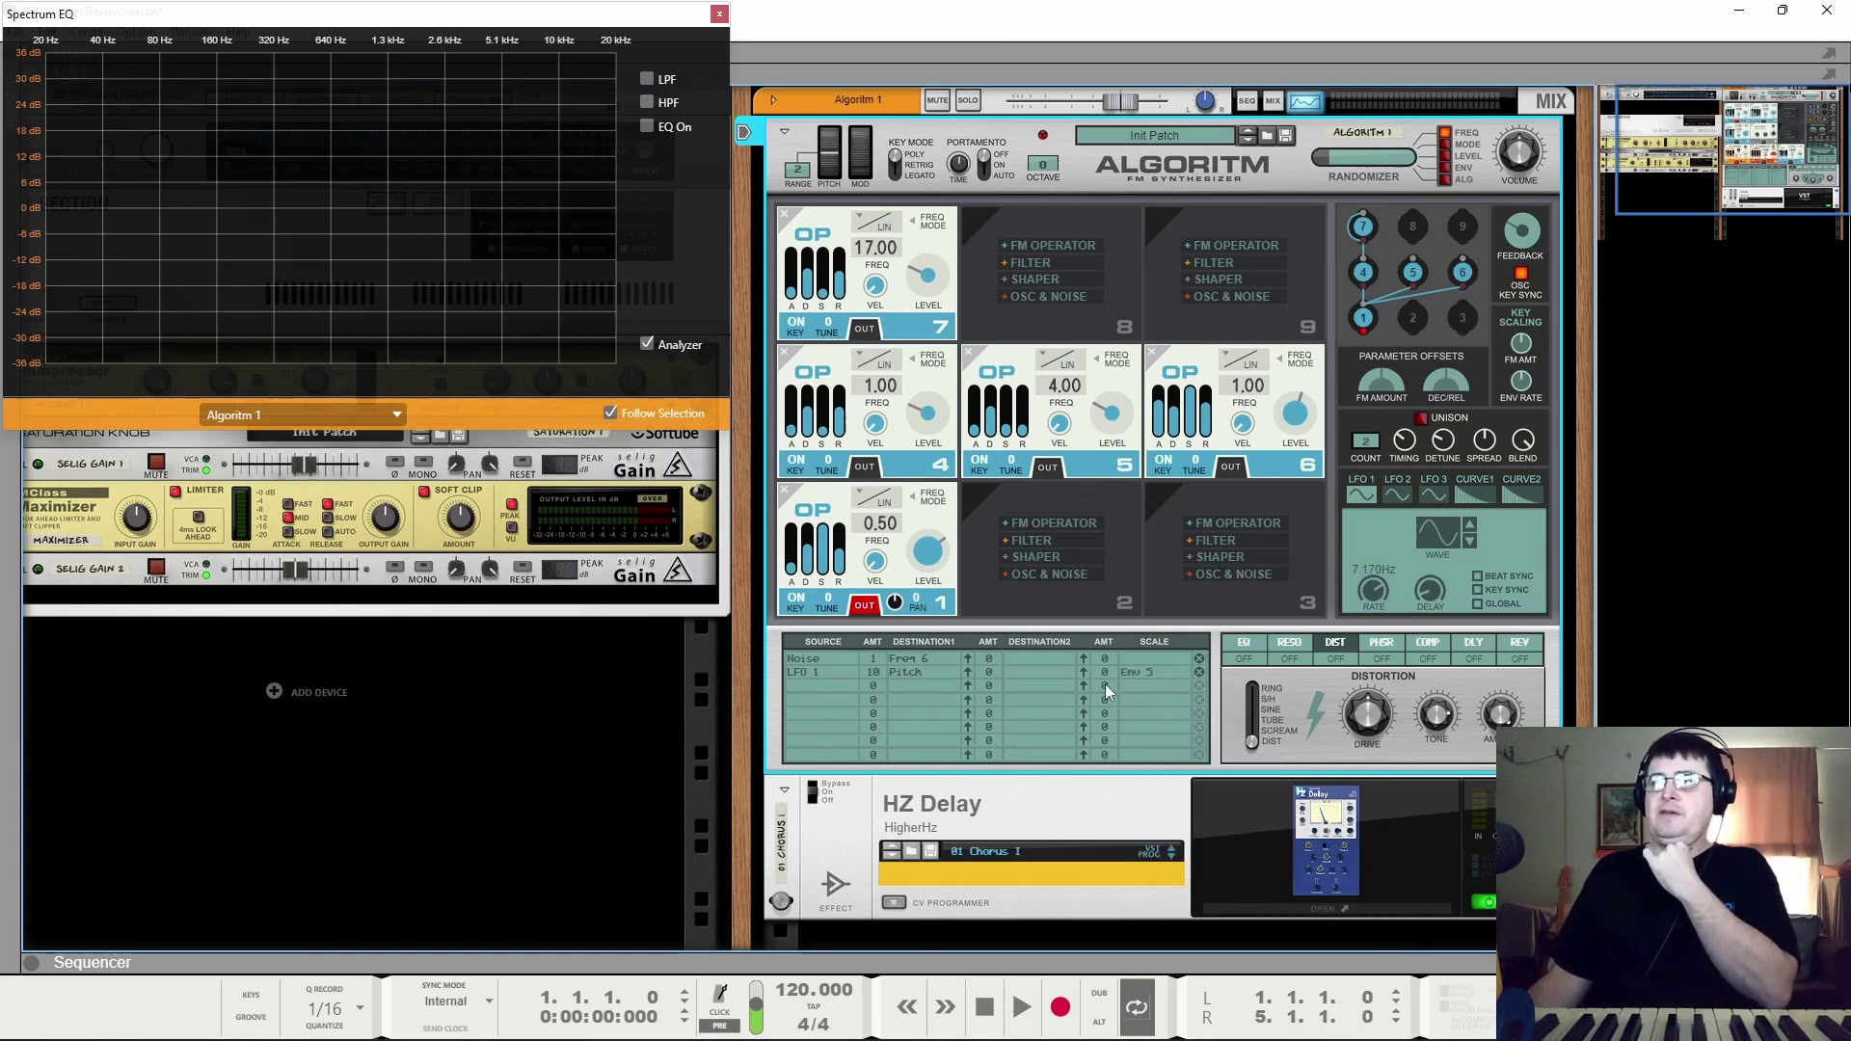
drag(1104, 672, 1140, 616)
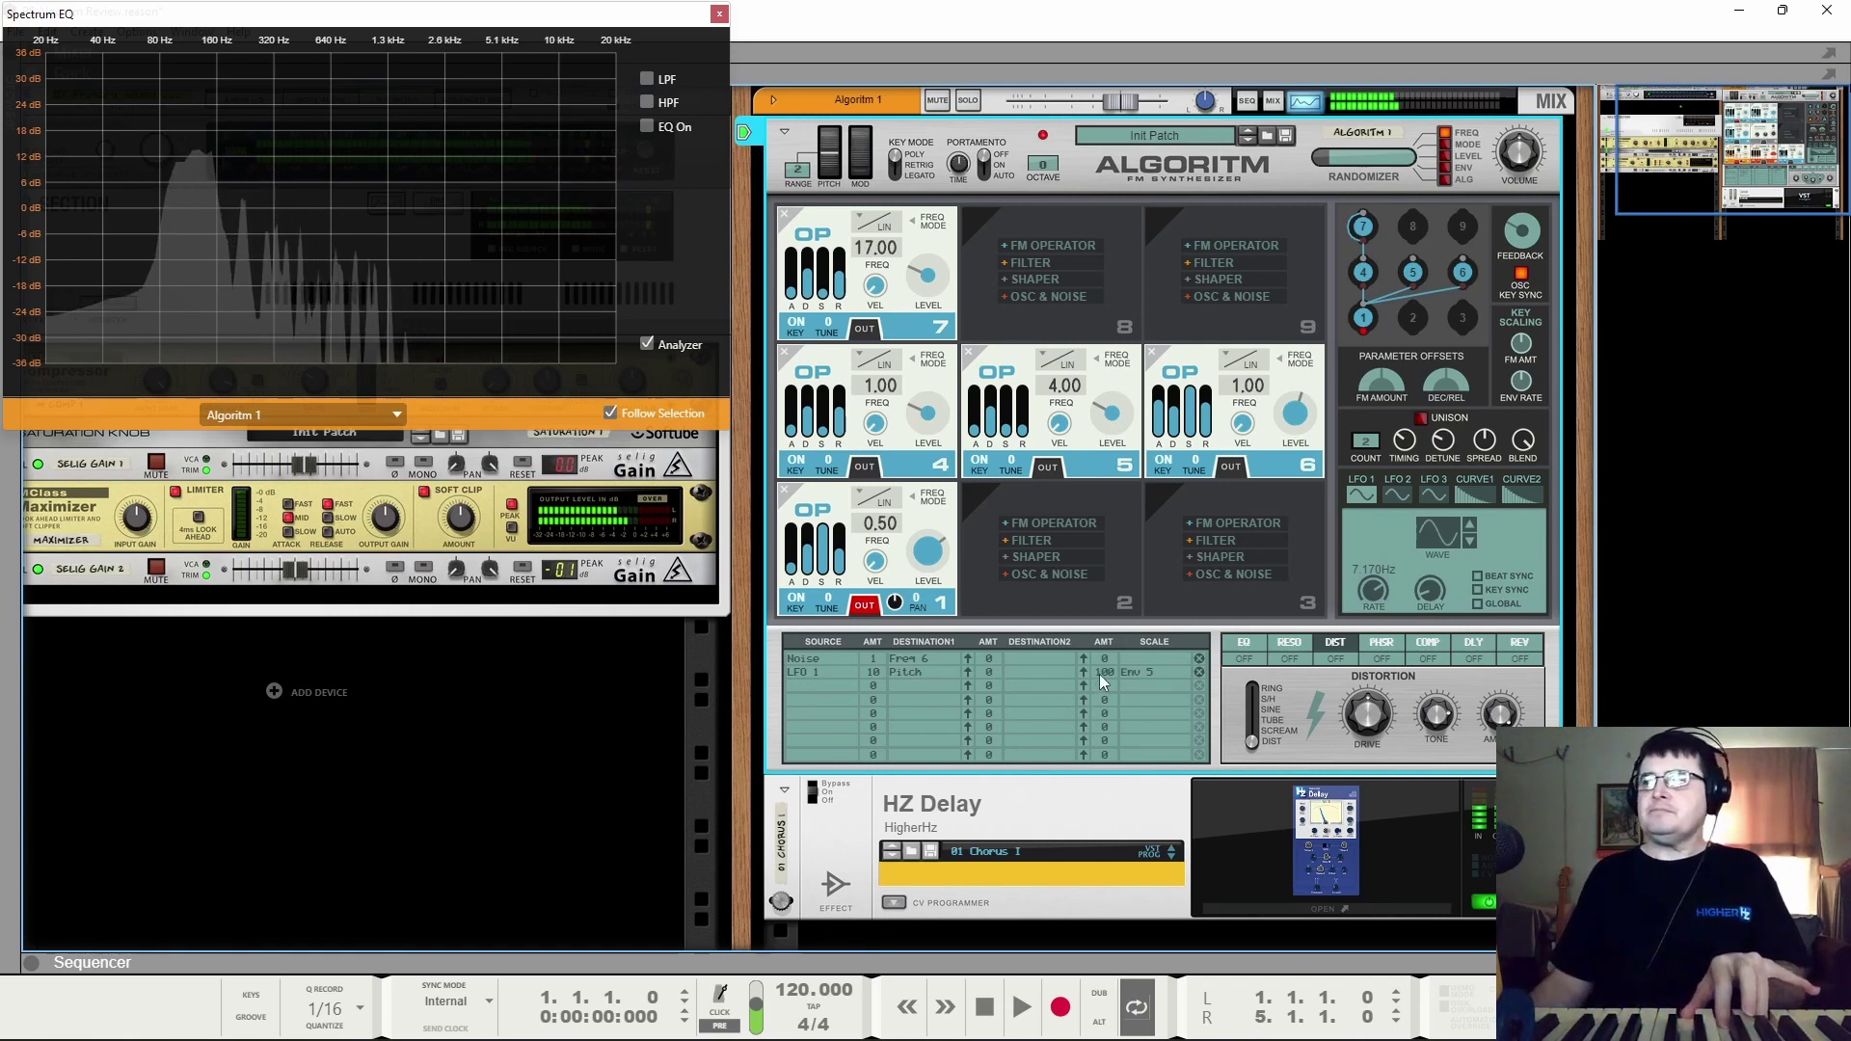
drag(1103, 669, 1107, 688)
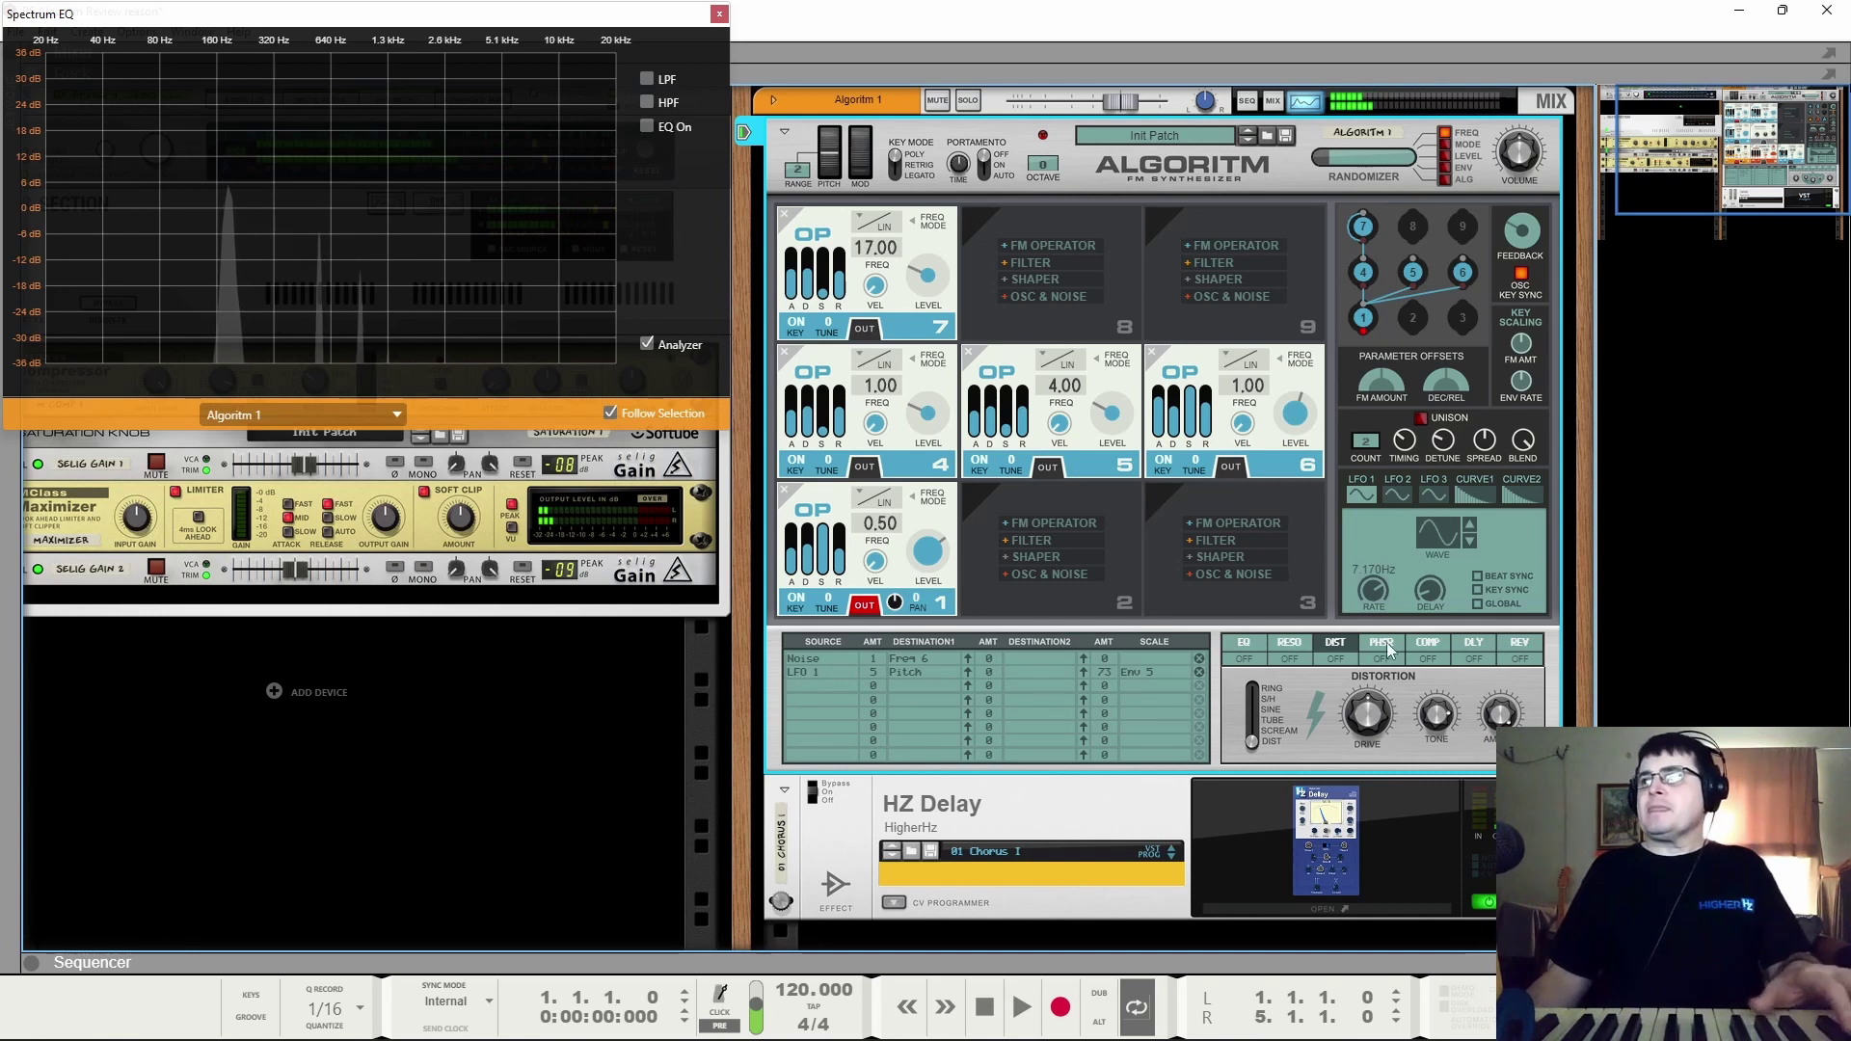
Step: Show the EQ settings panel in Algoritm's effects strip
click(1244, 643)
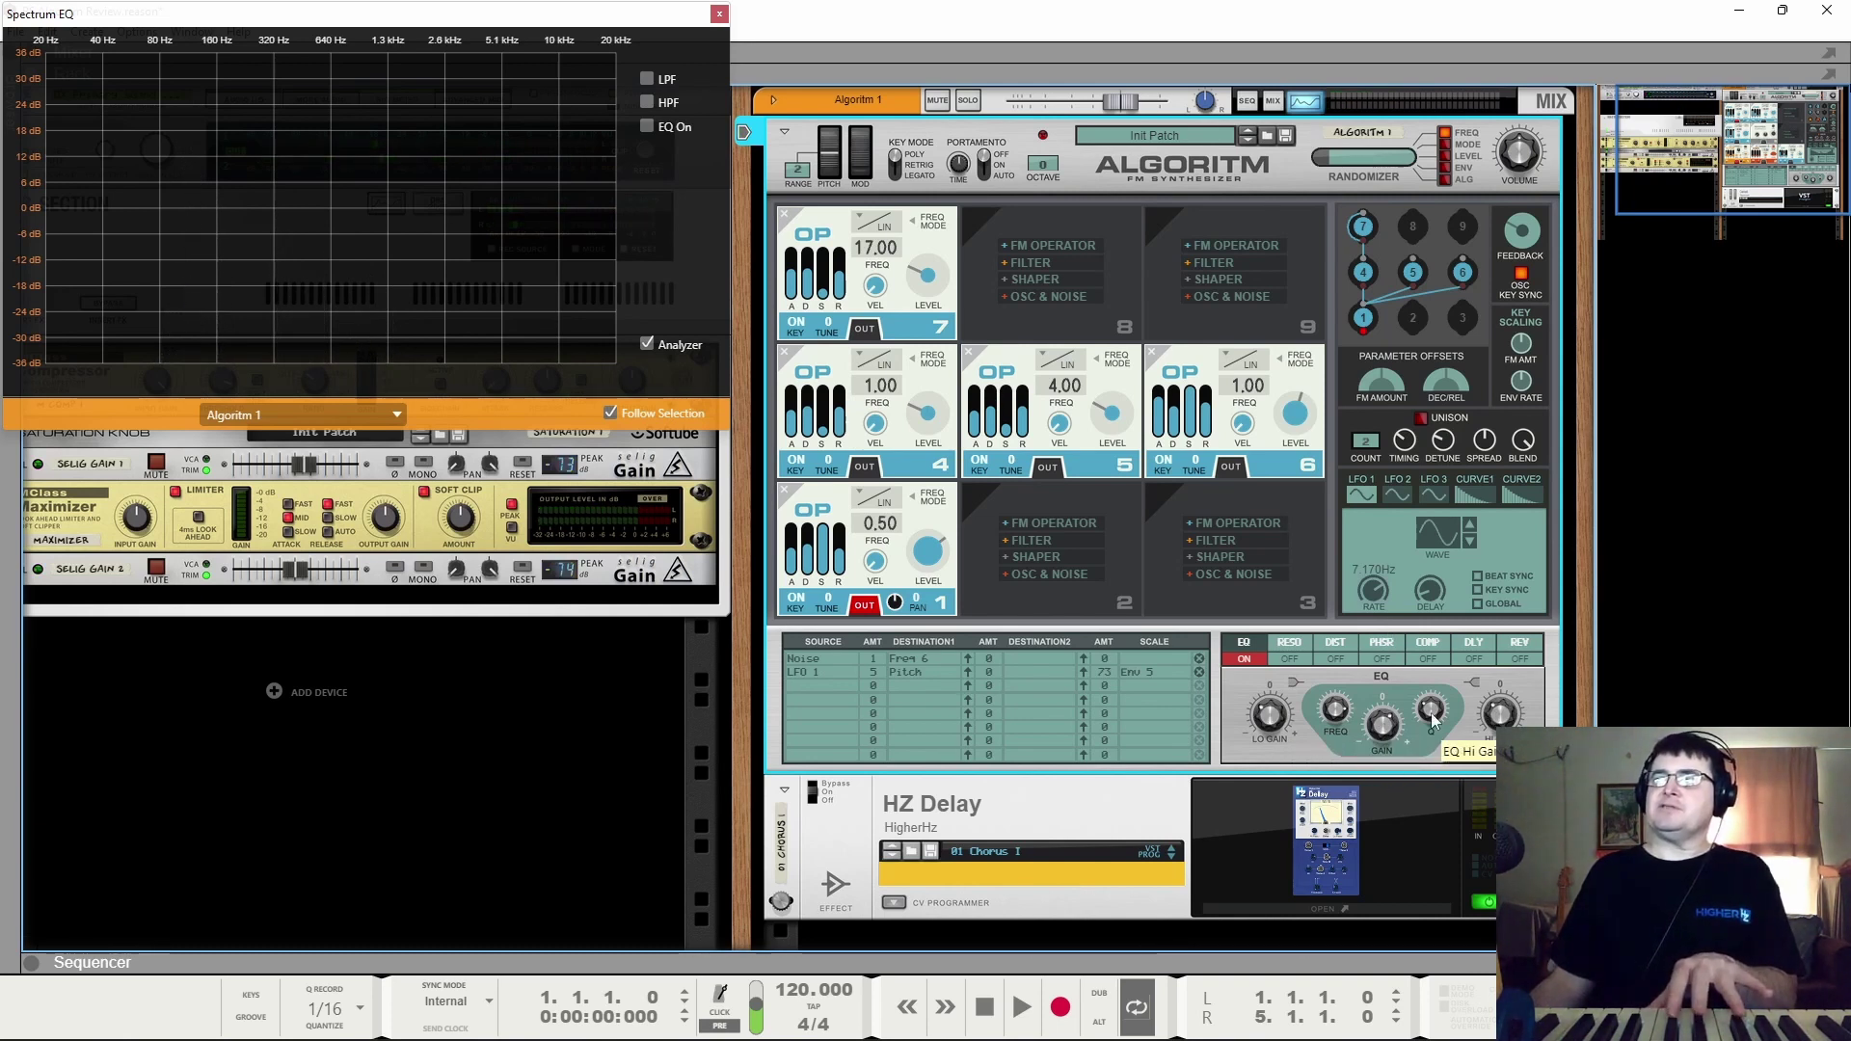
Step: Turn on the resonator and change its model from Cello 1 to Mandolin
click(1290, 659)
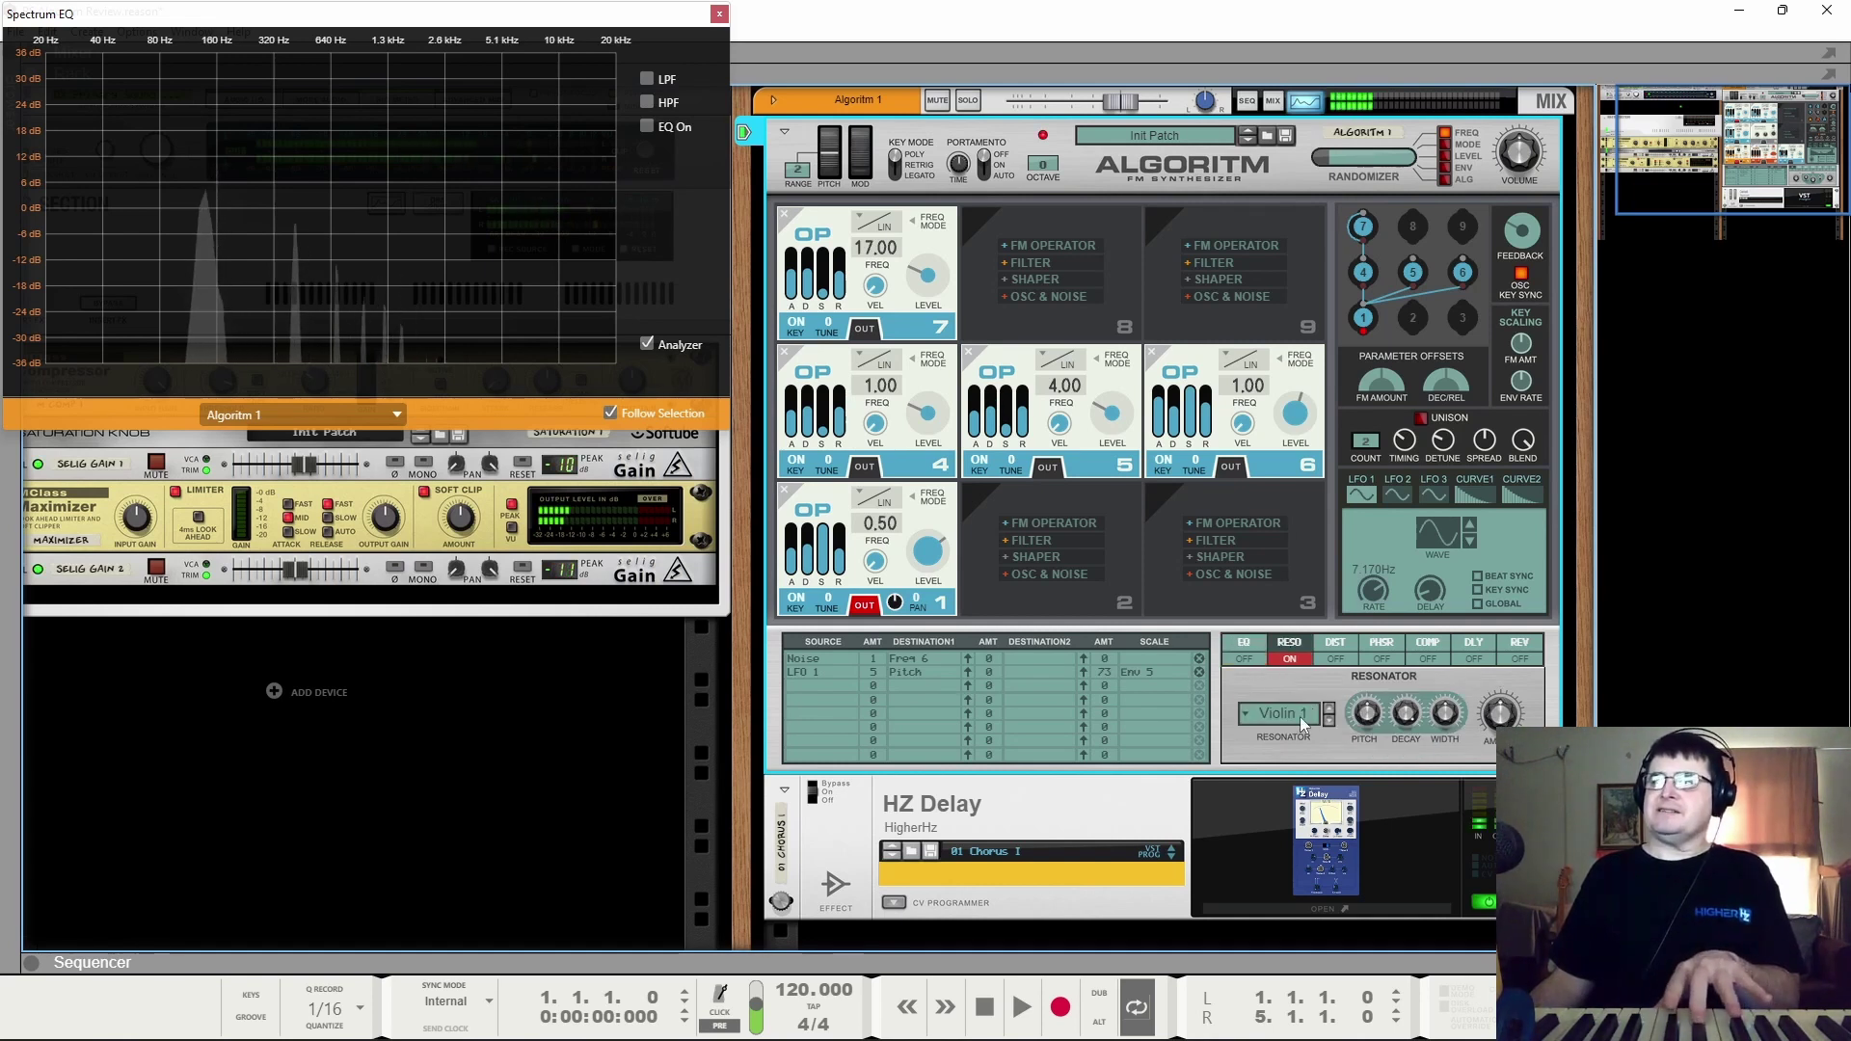
click(1292, 714)
click(1235, 685)
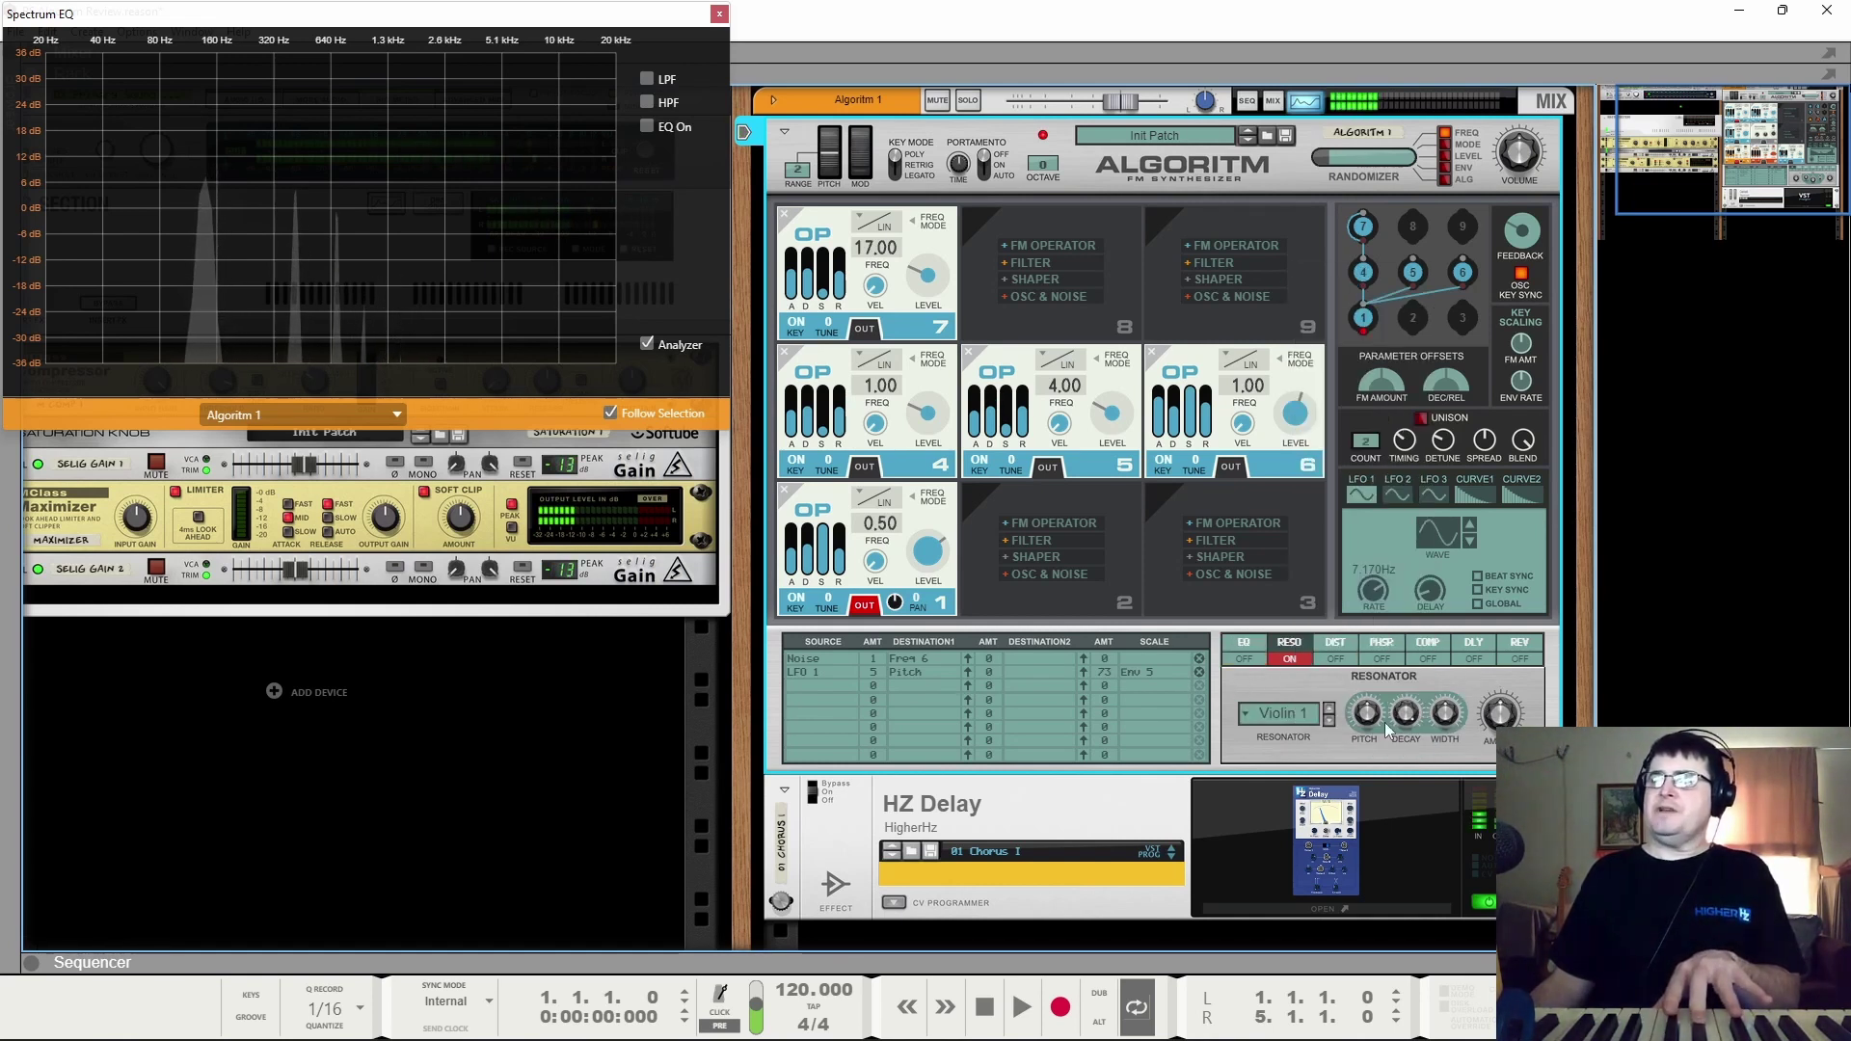
click(1330, 723)
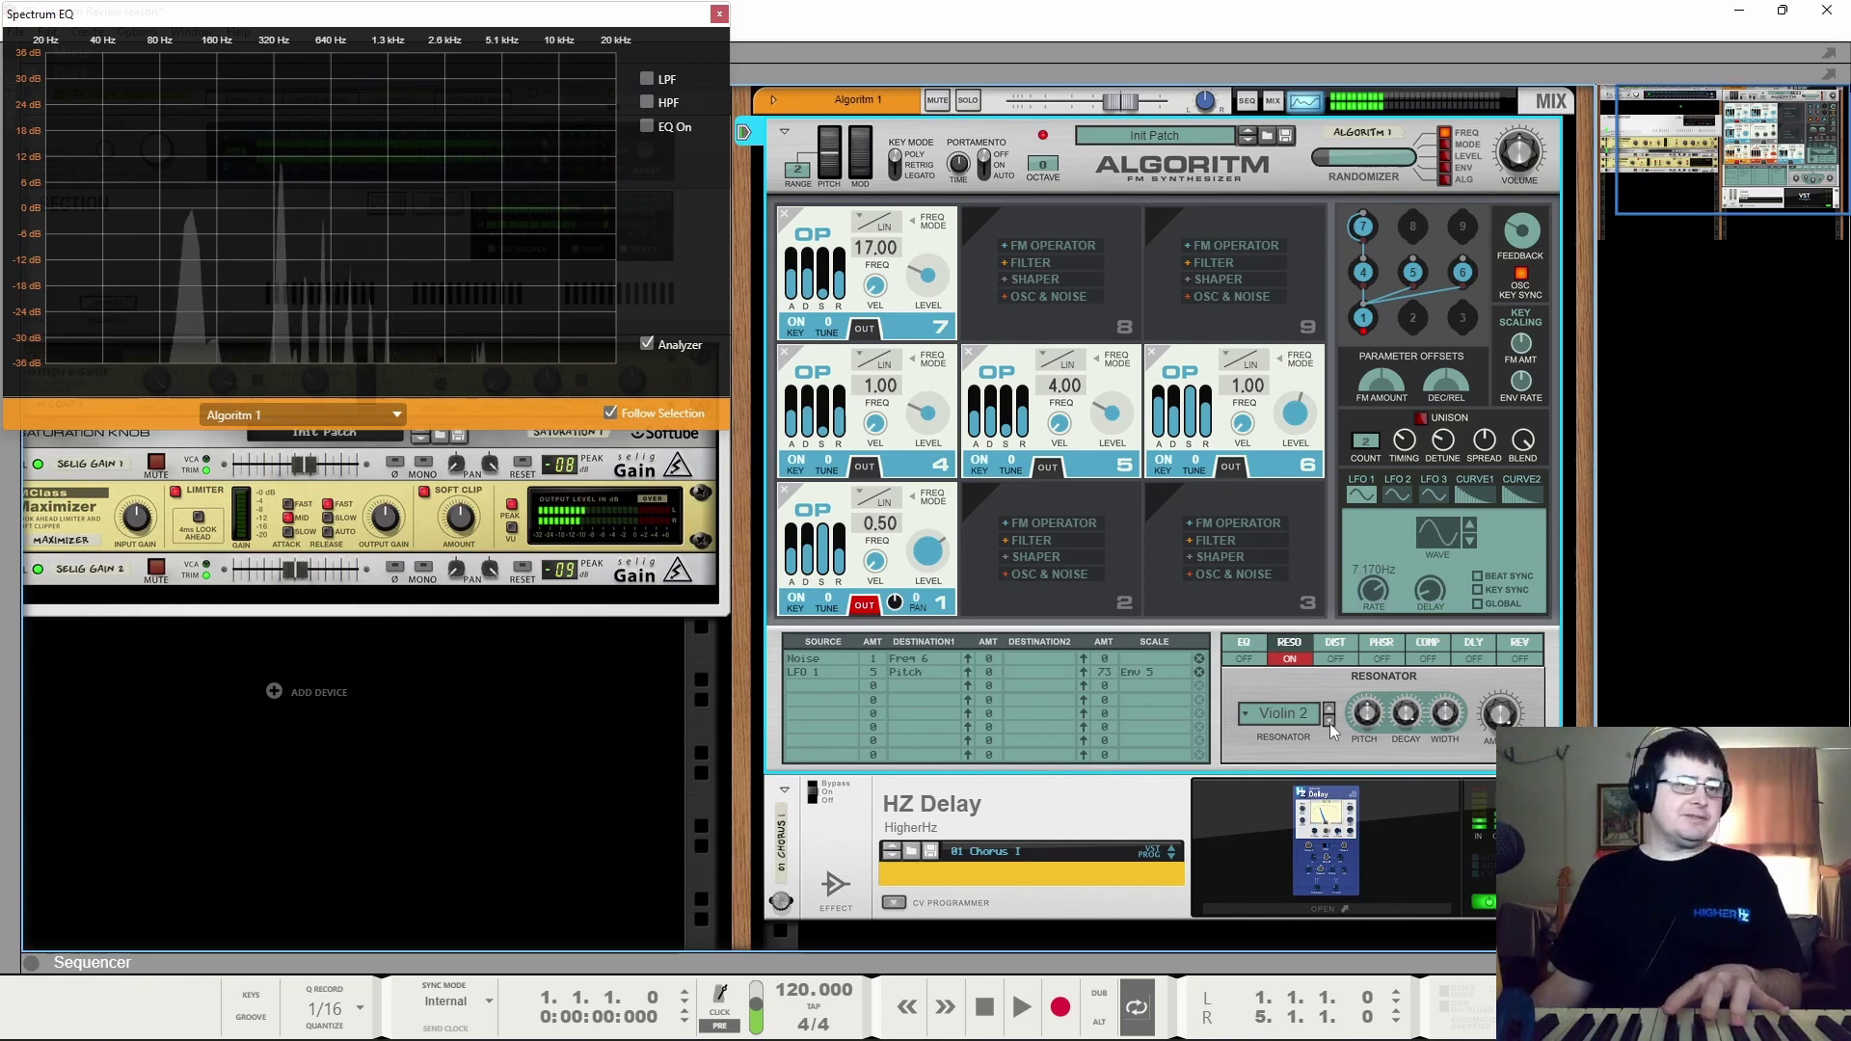
click(1329, 723)
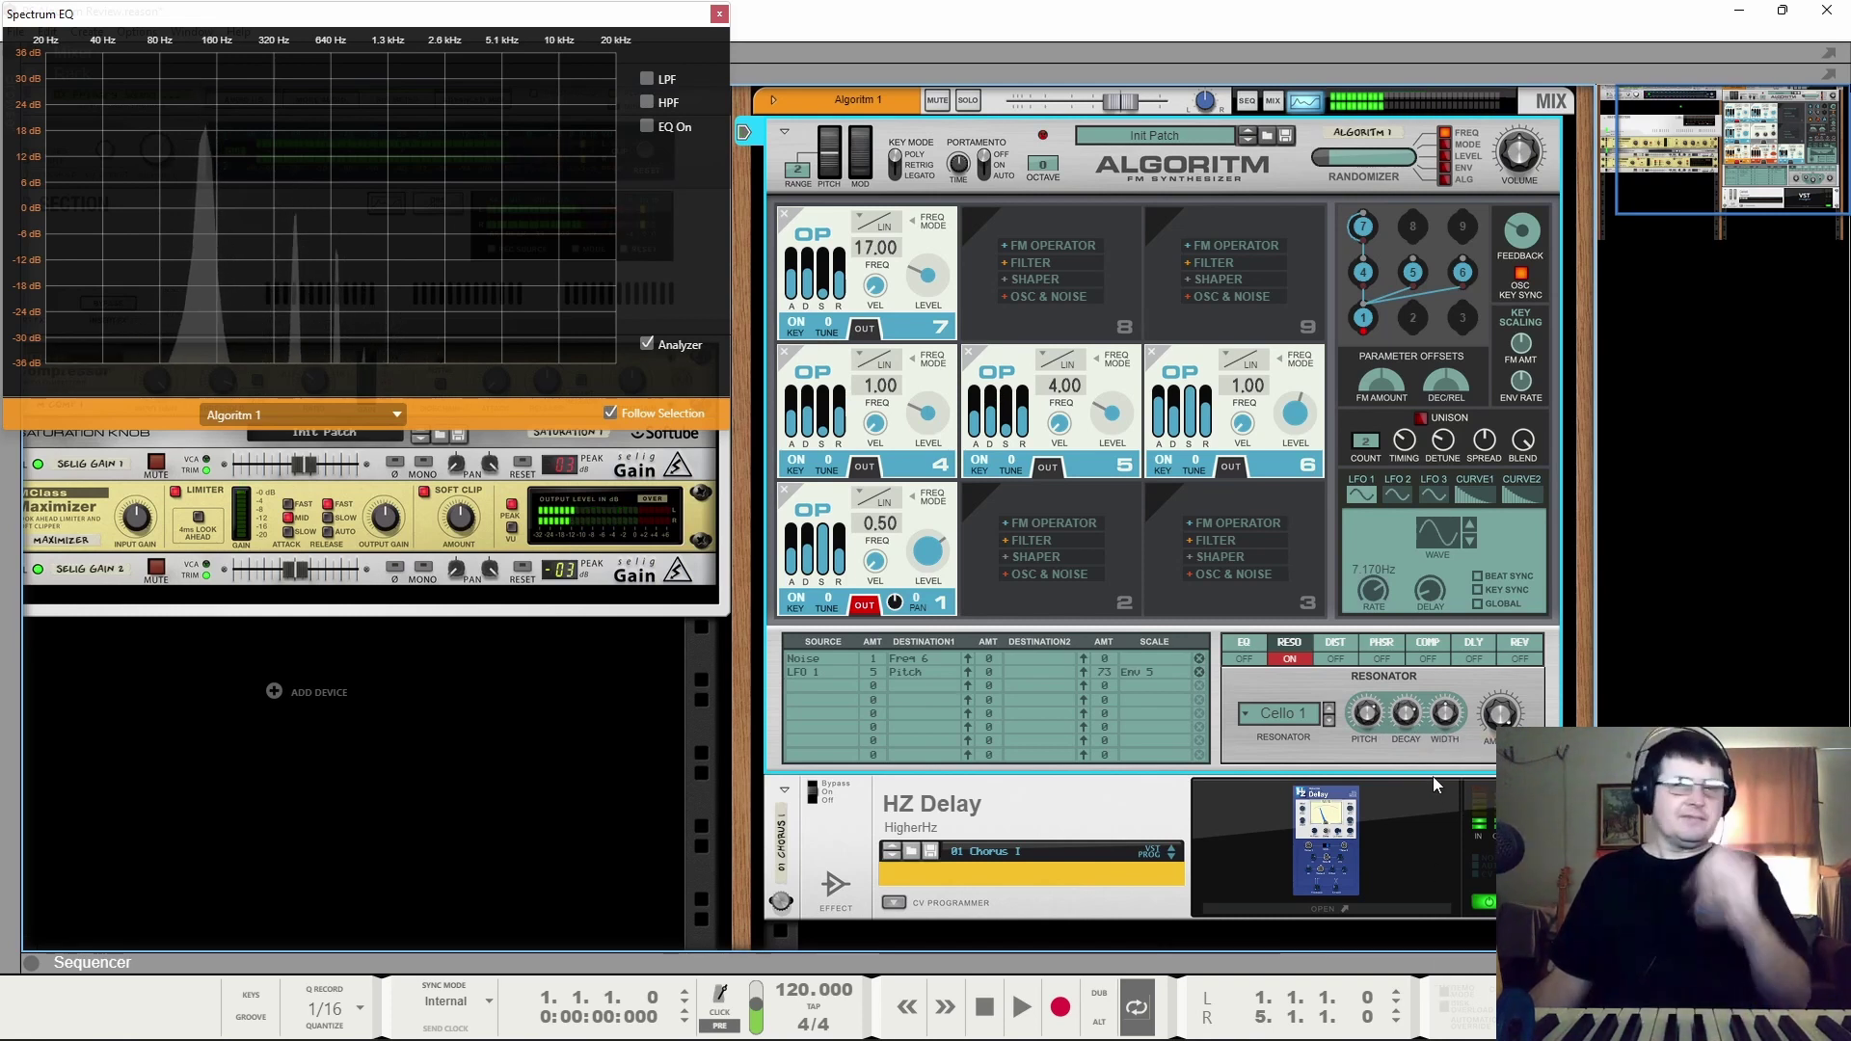
click(1293, 715)
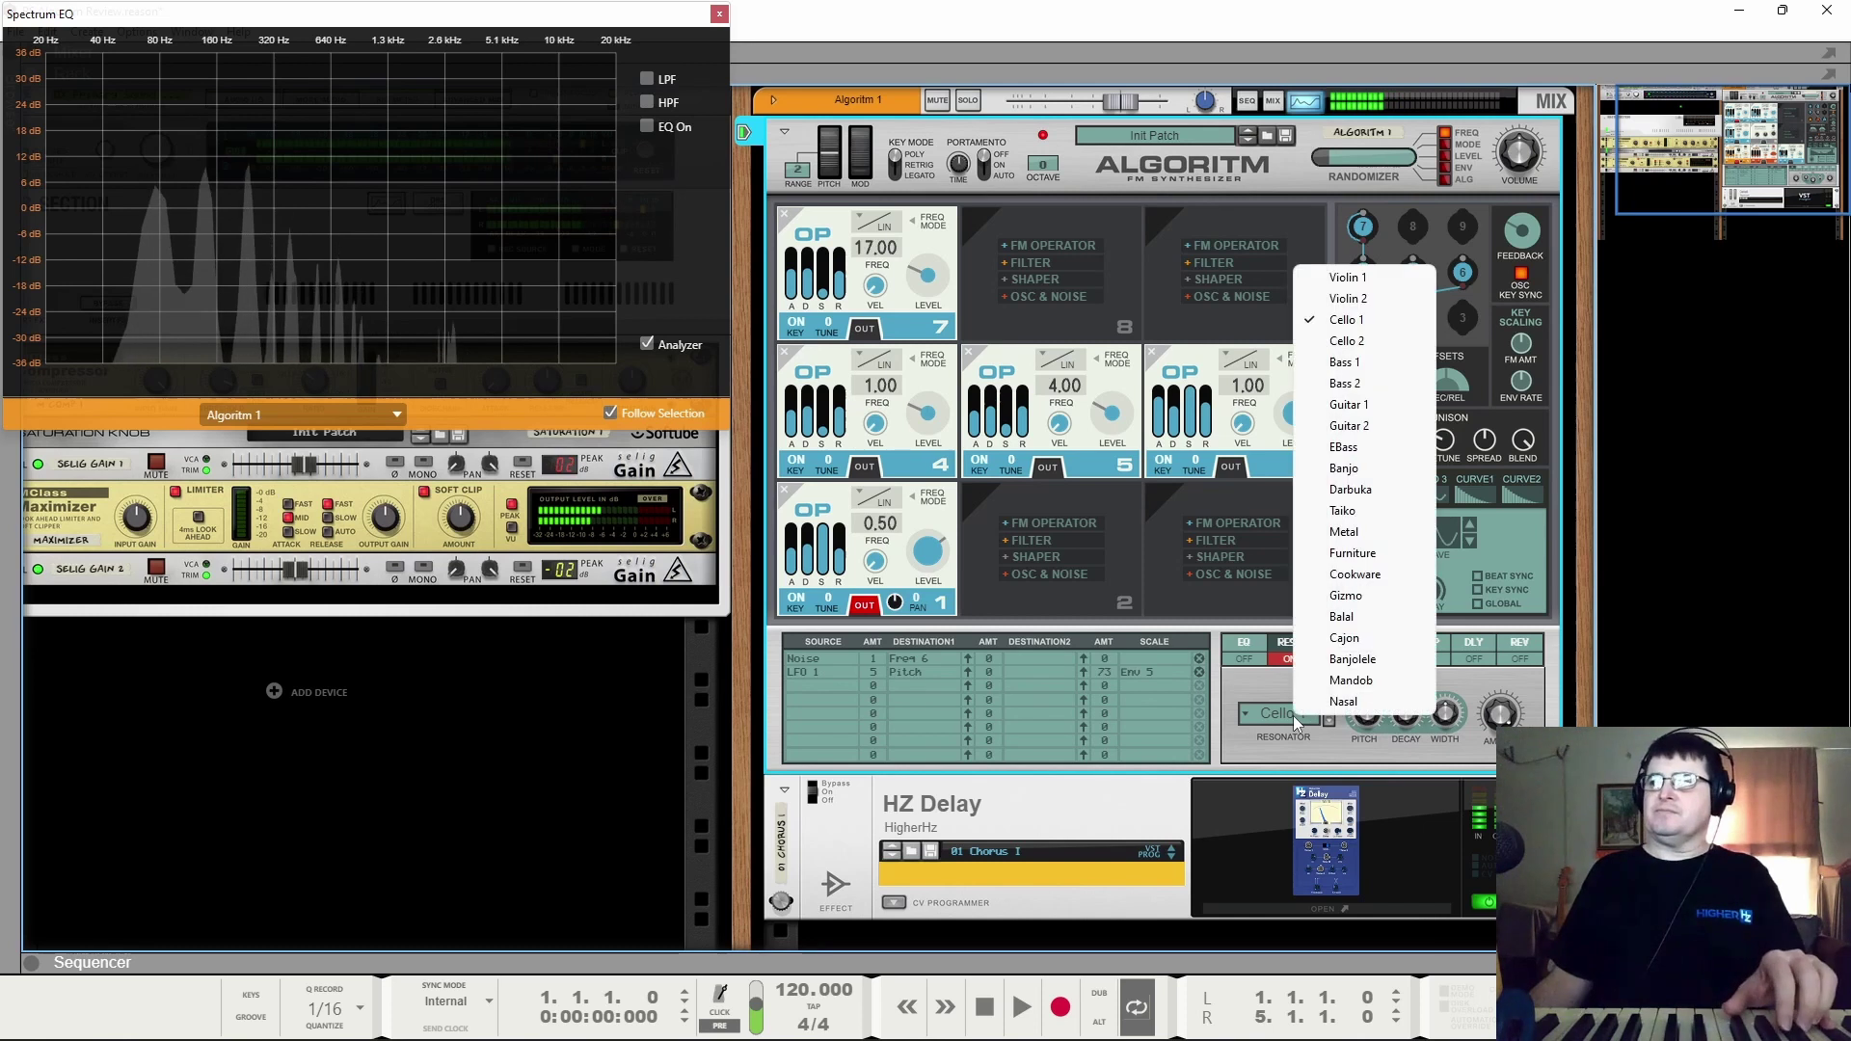
click(1362, 682)
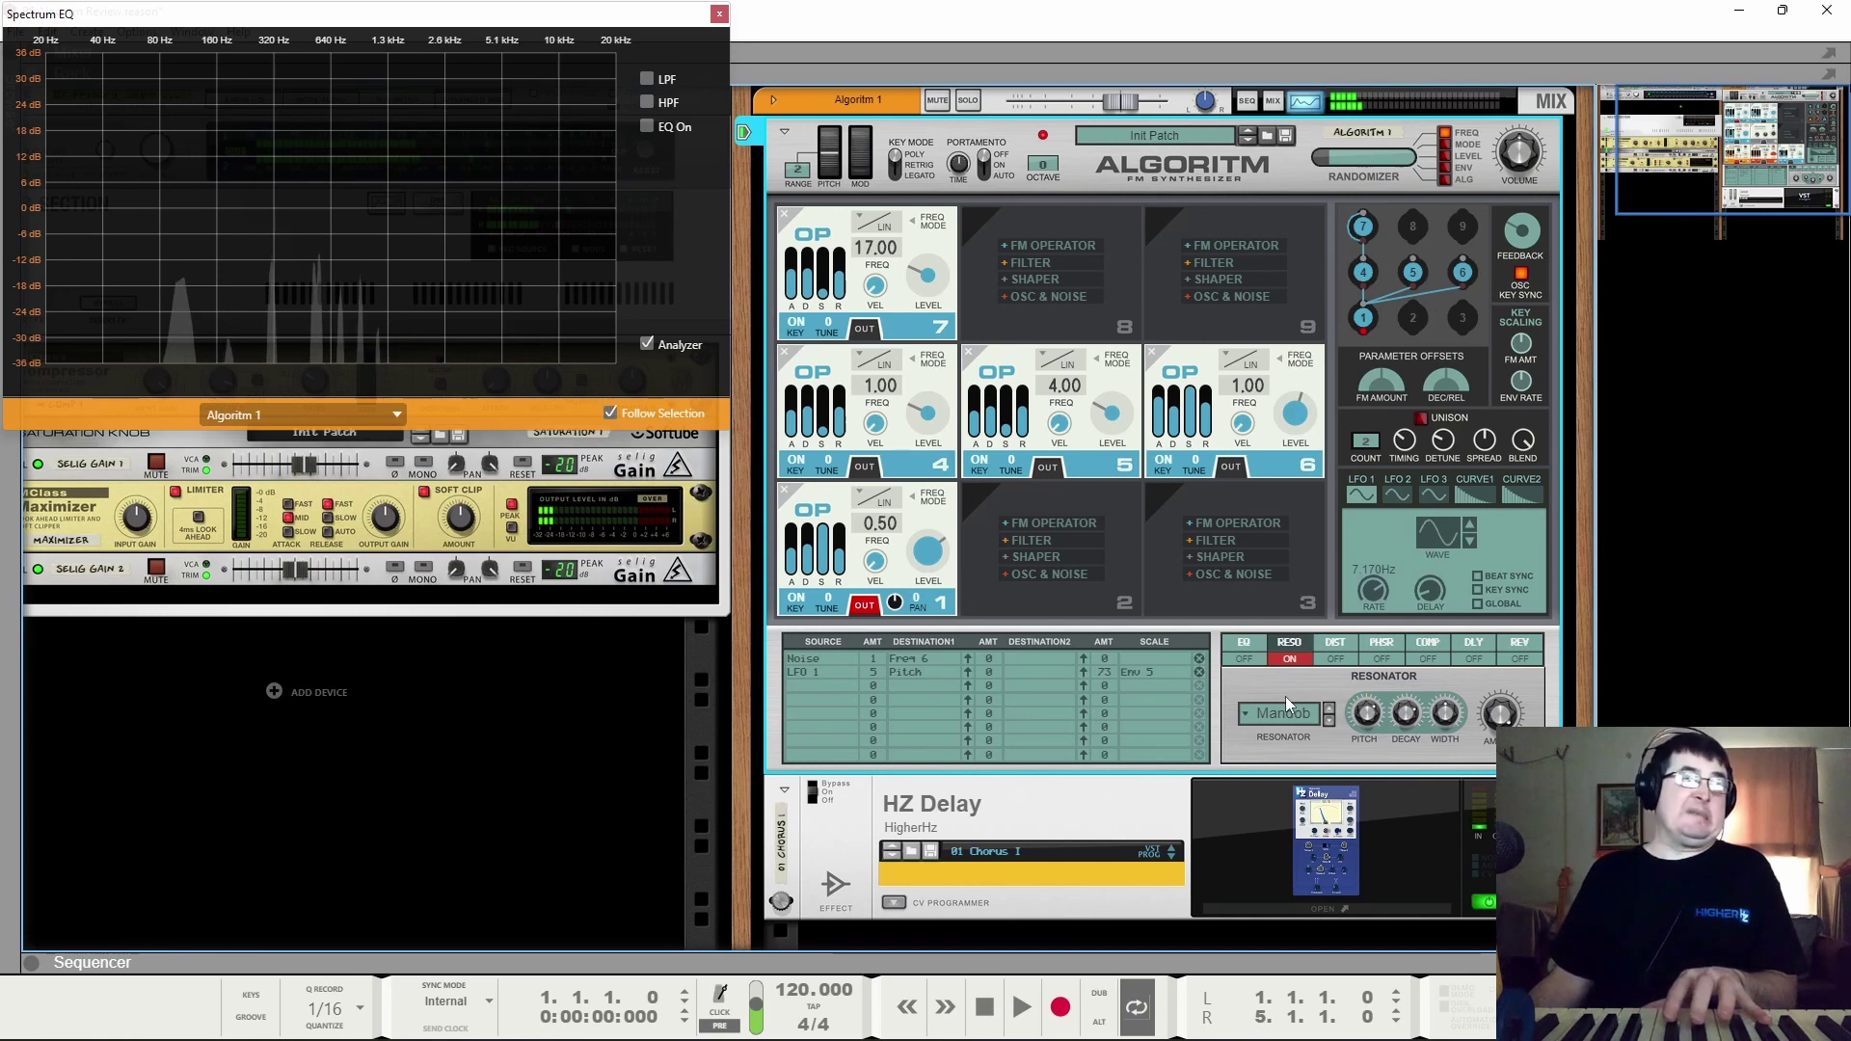
Step: Move the EQ after the resonator, then enable S/H distortion with drive around 7 %
drag(1252, 655, 1295, 659)
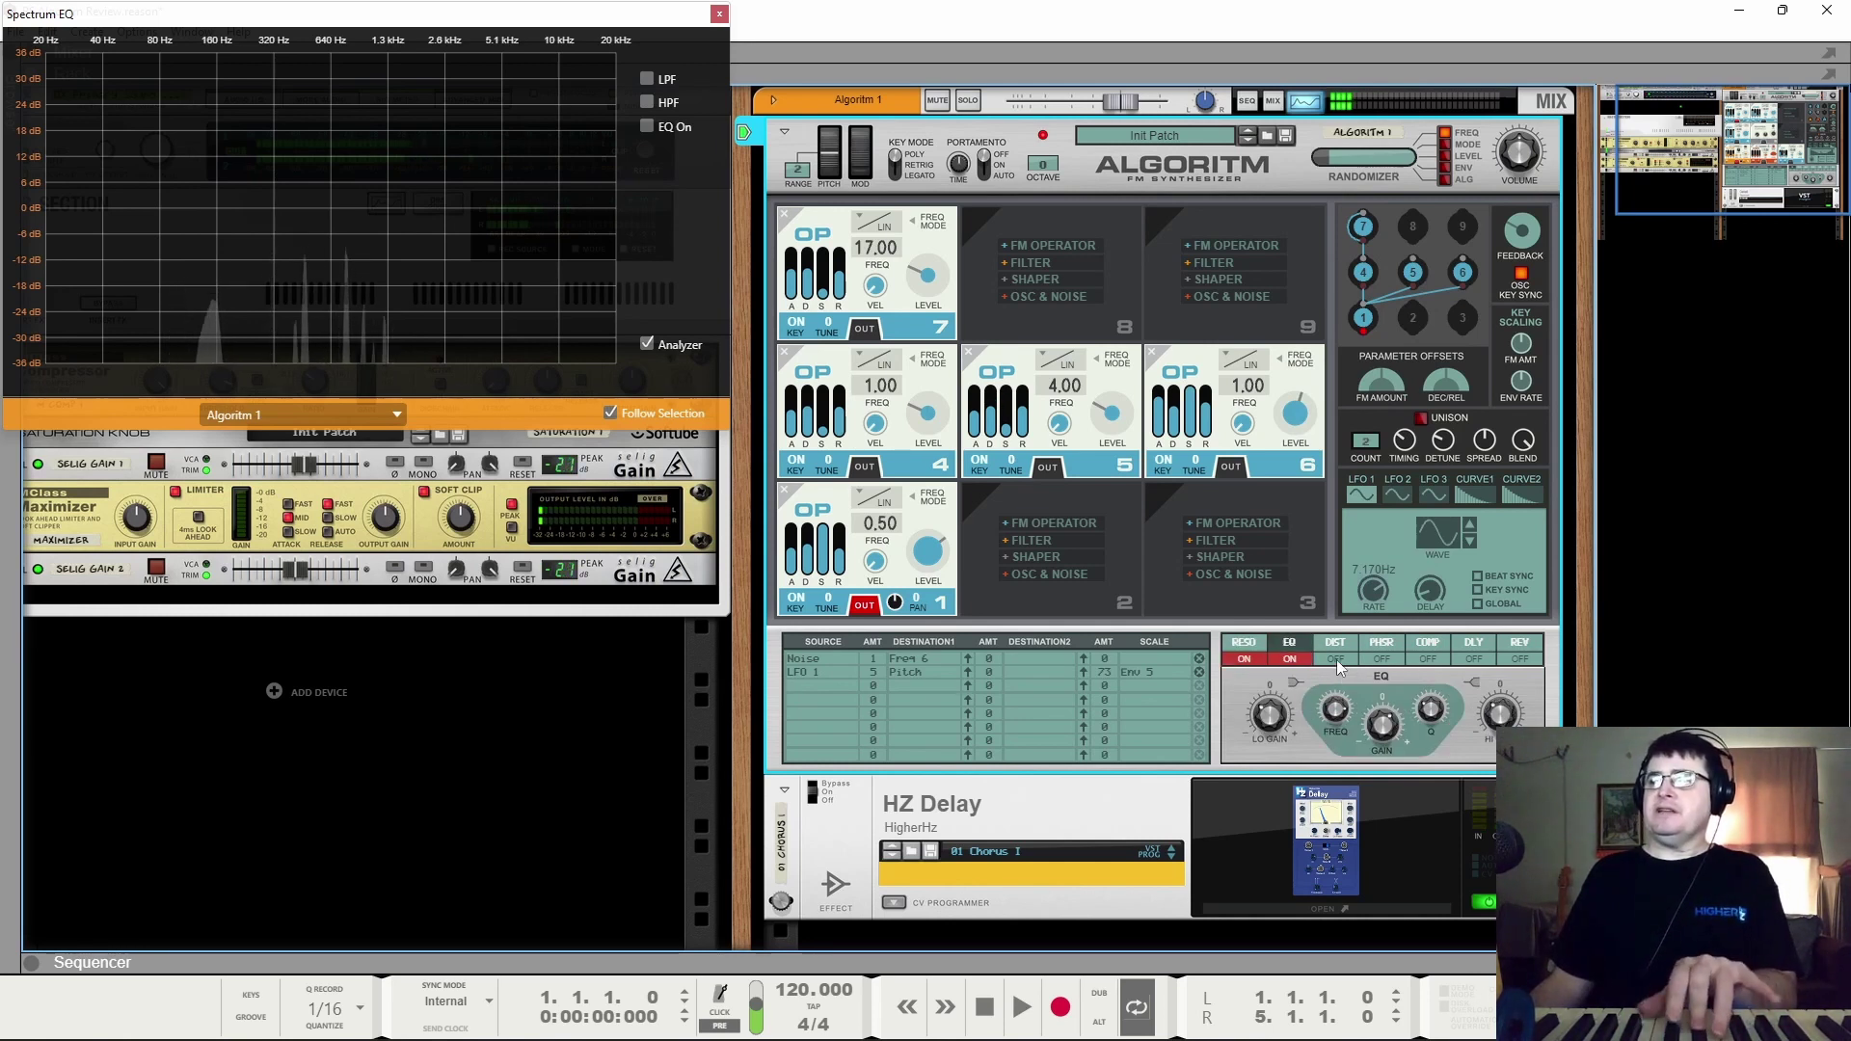
click(1337, 660)
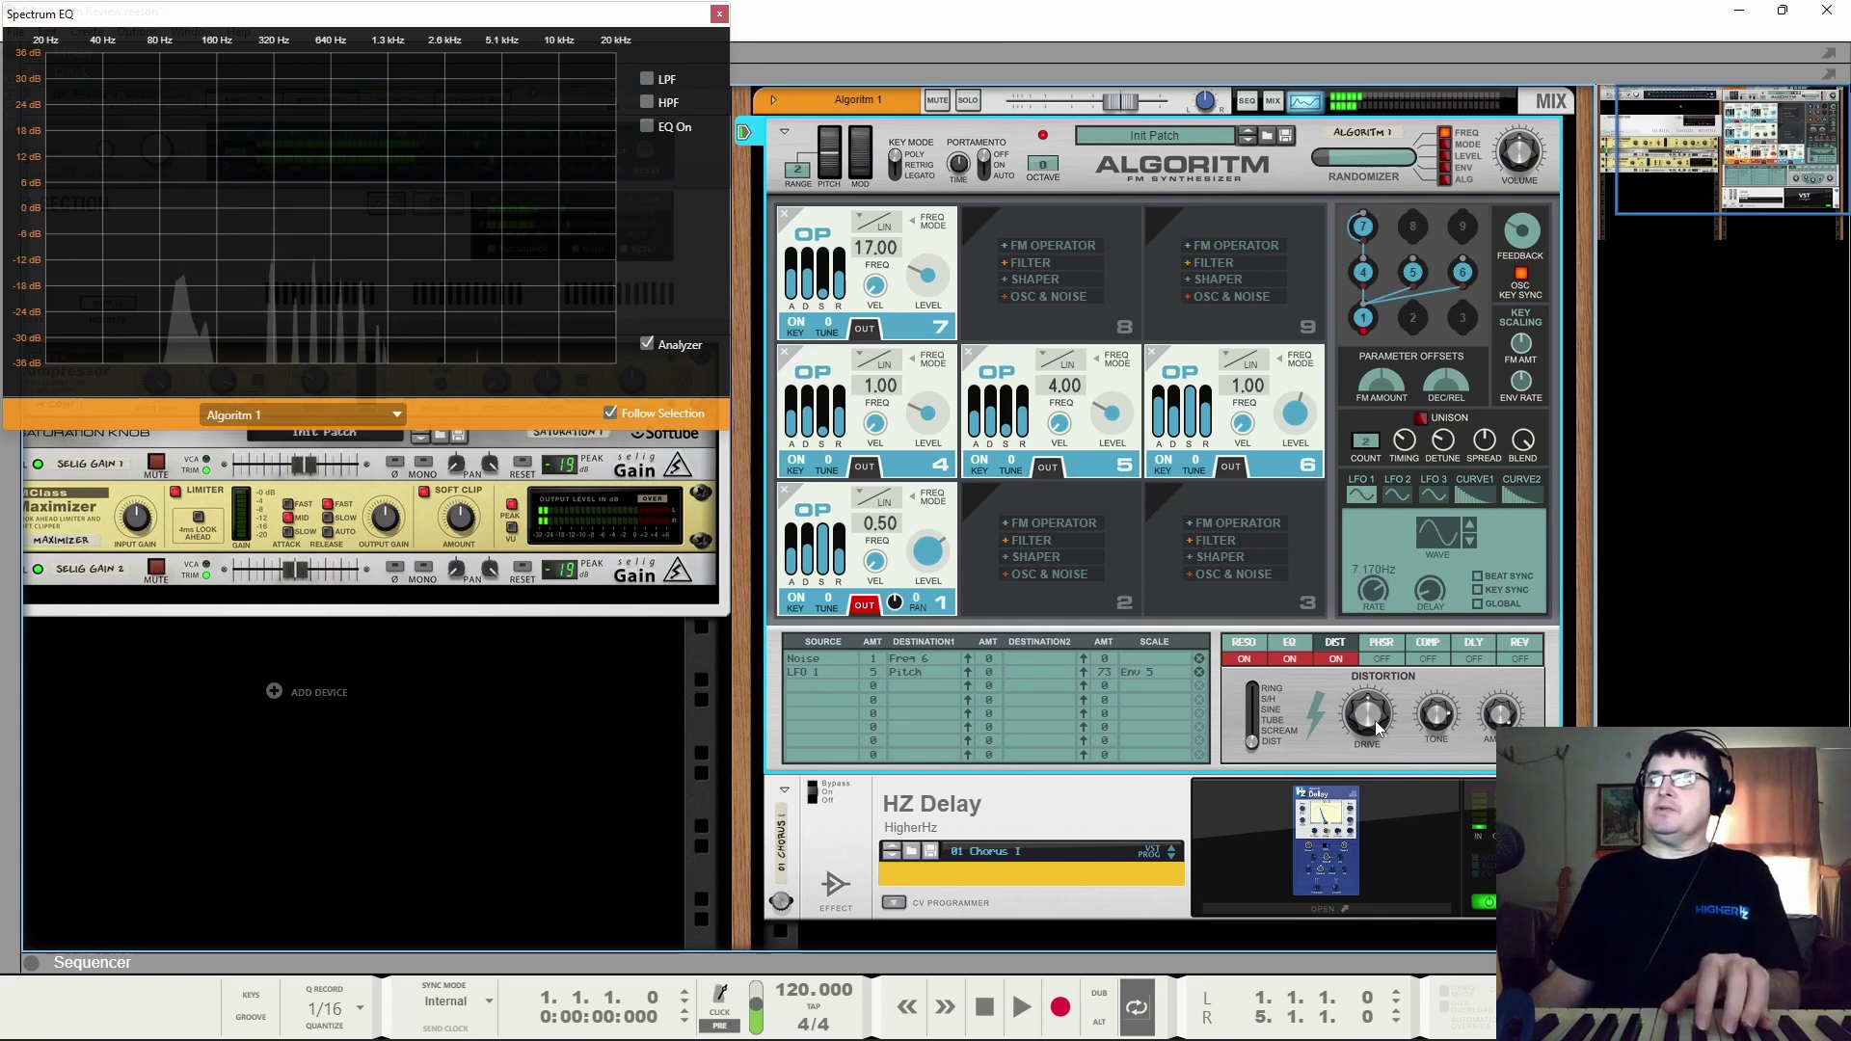
drag(1254, 743, 1259, 710)
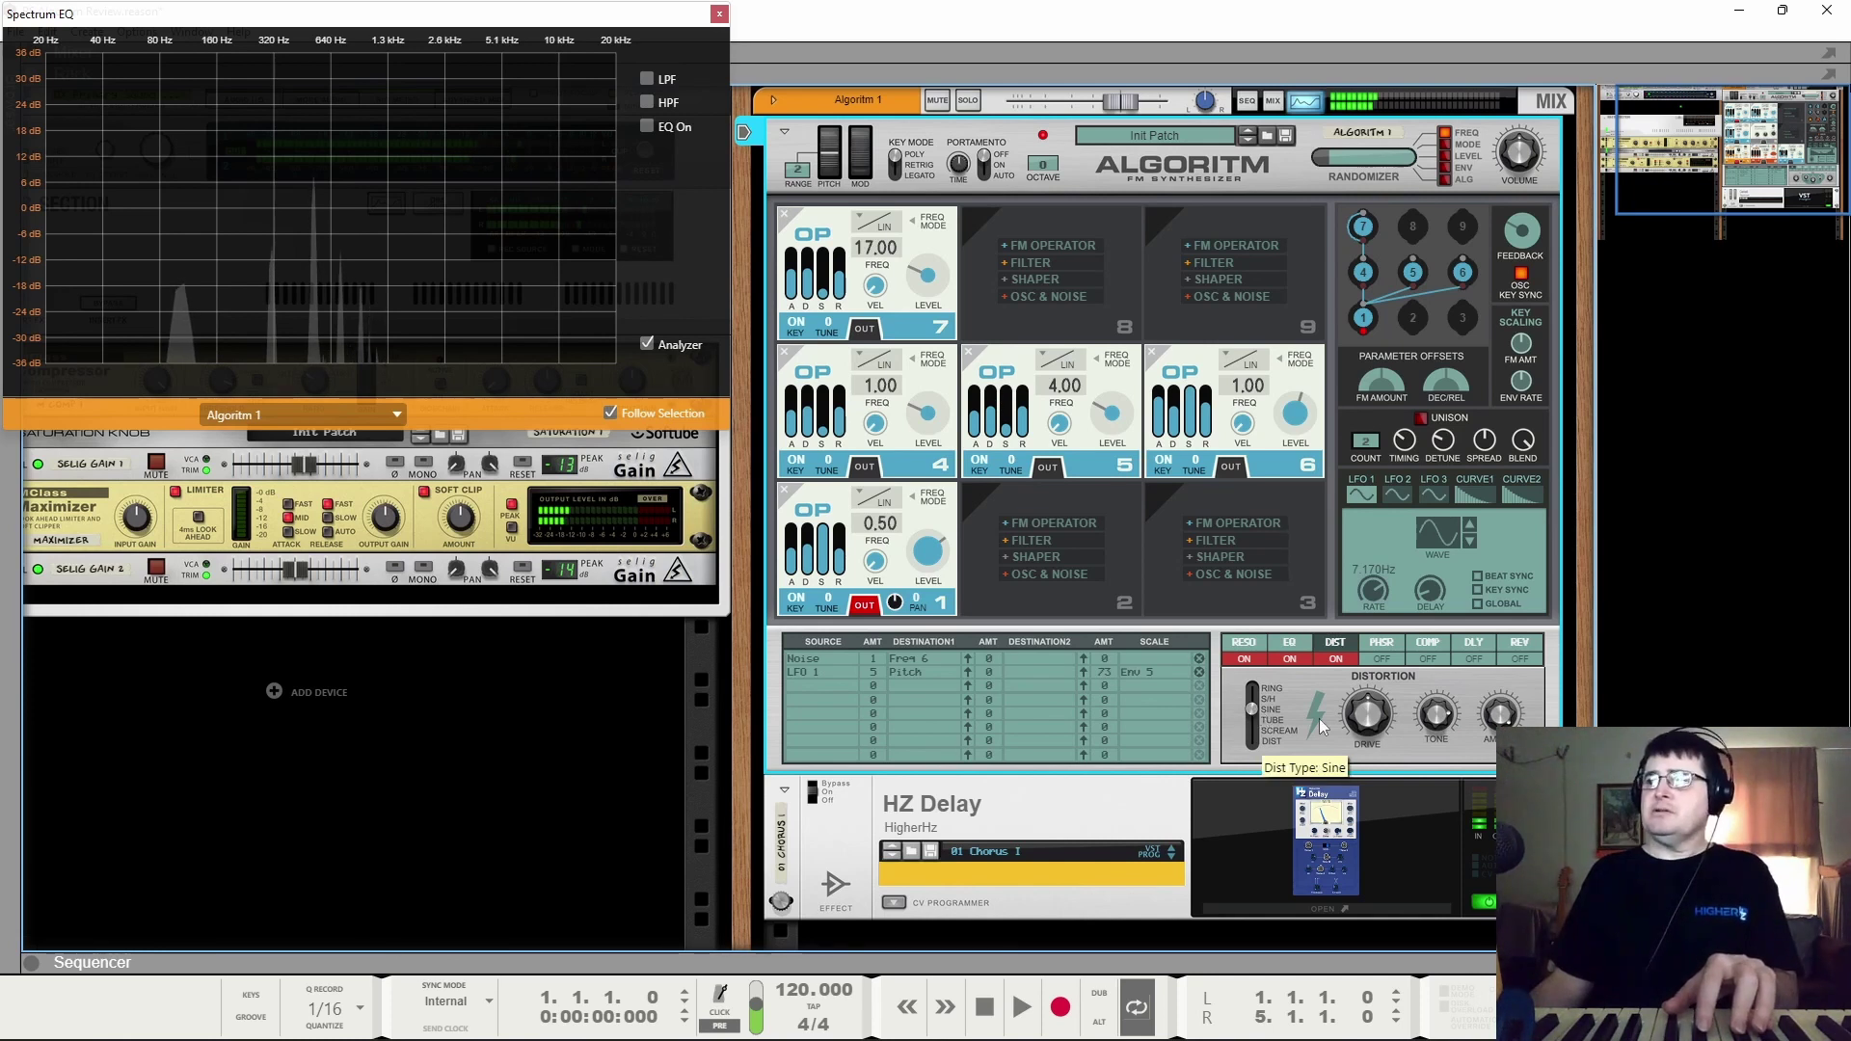
drag(1371, 719, 1398, 673)
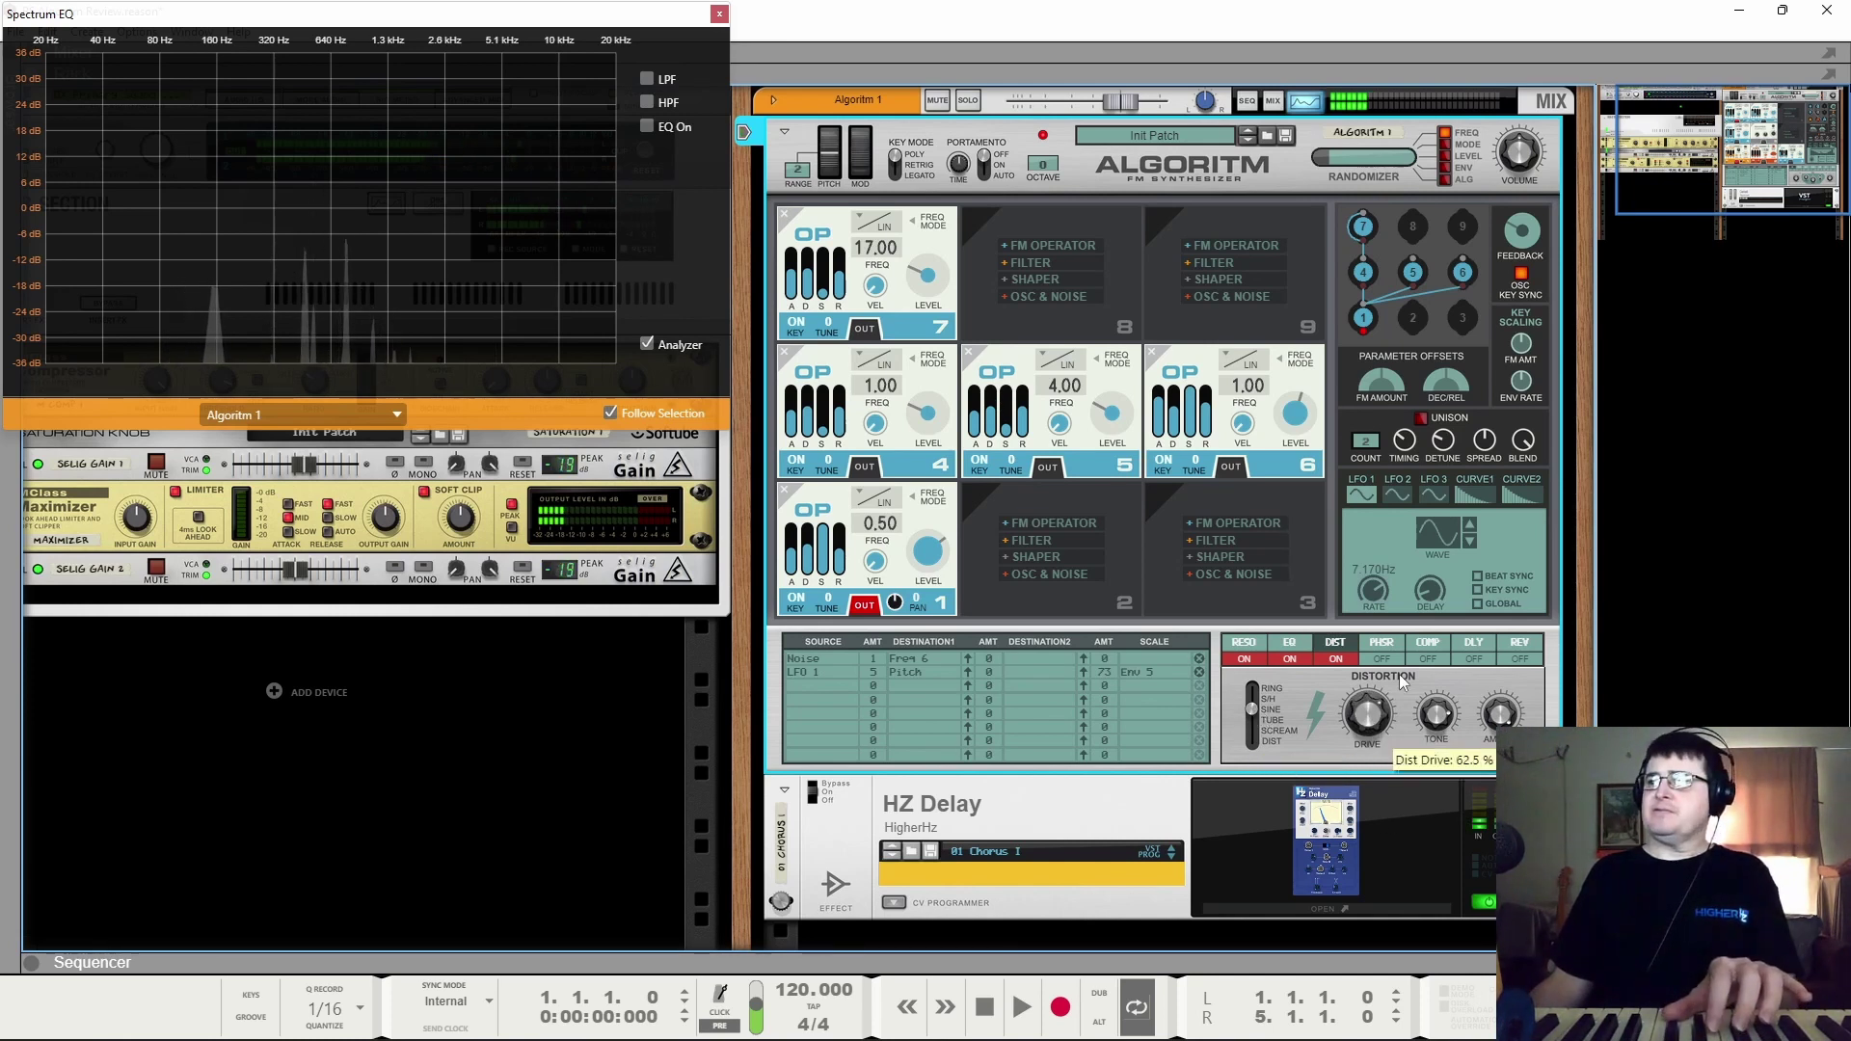
drag(1247, 709, 1250, 690)
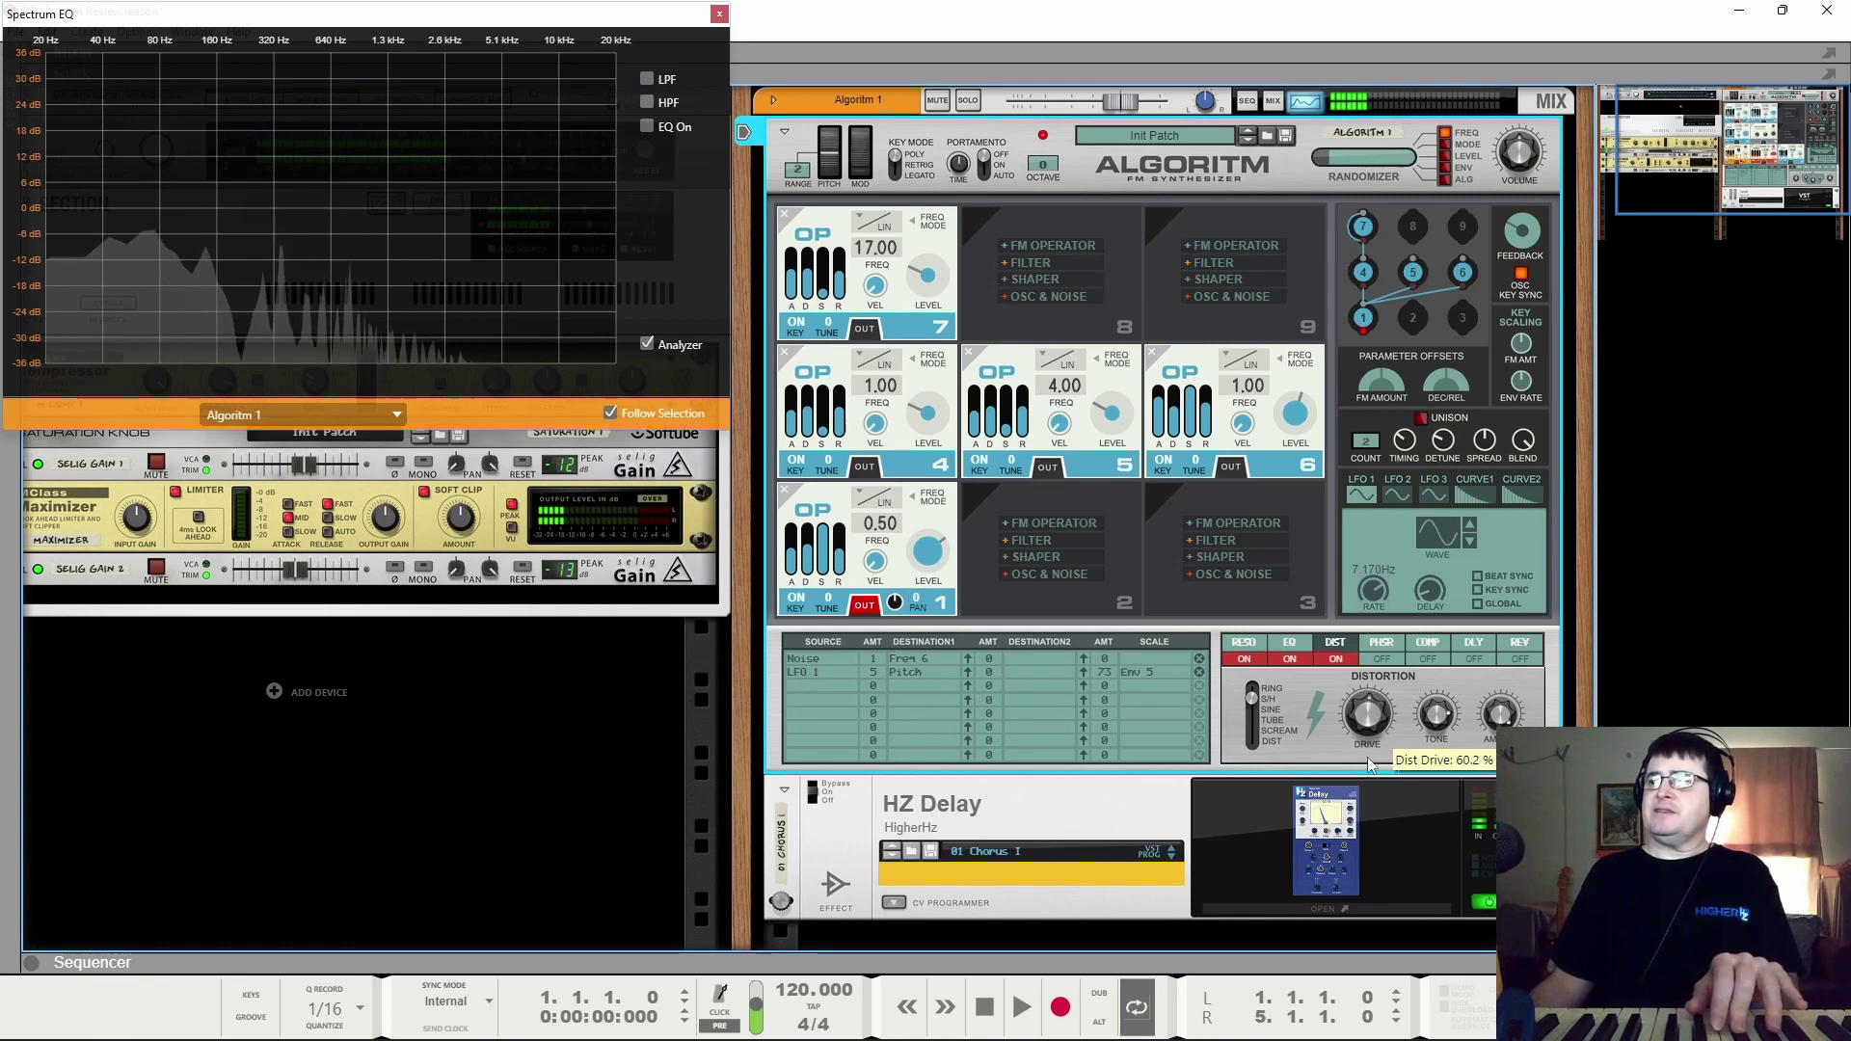
click(1247, 700)
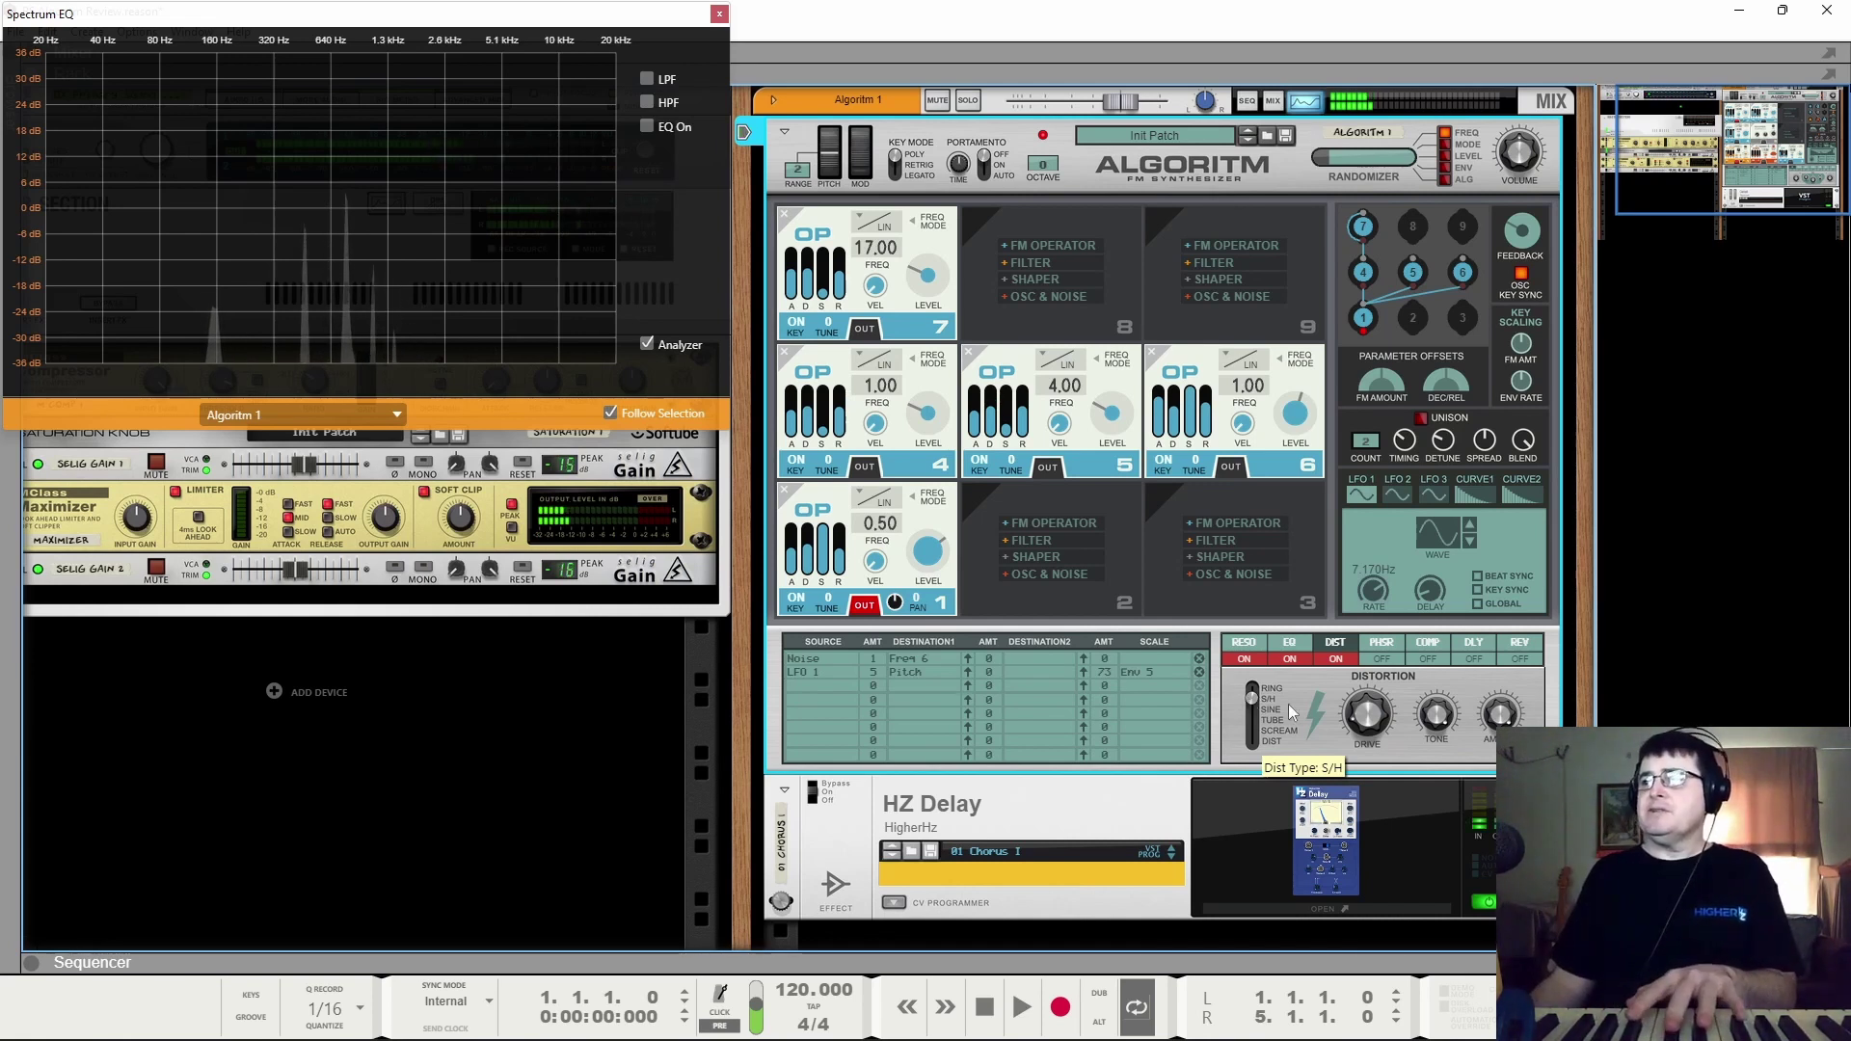
scroll(1369, 722, down, 1)
scroll(1370, 725, down, 3)
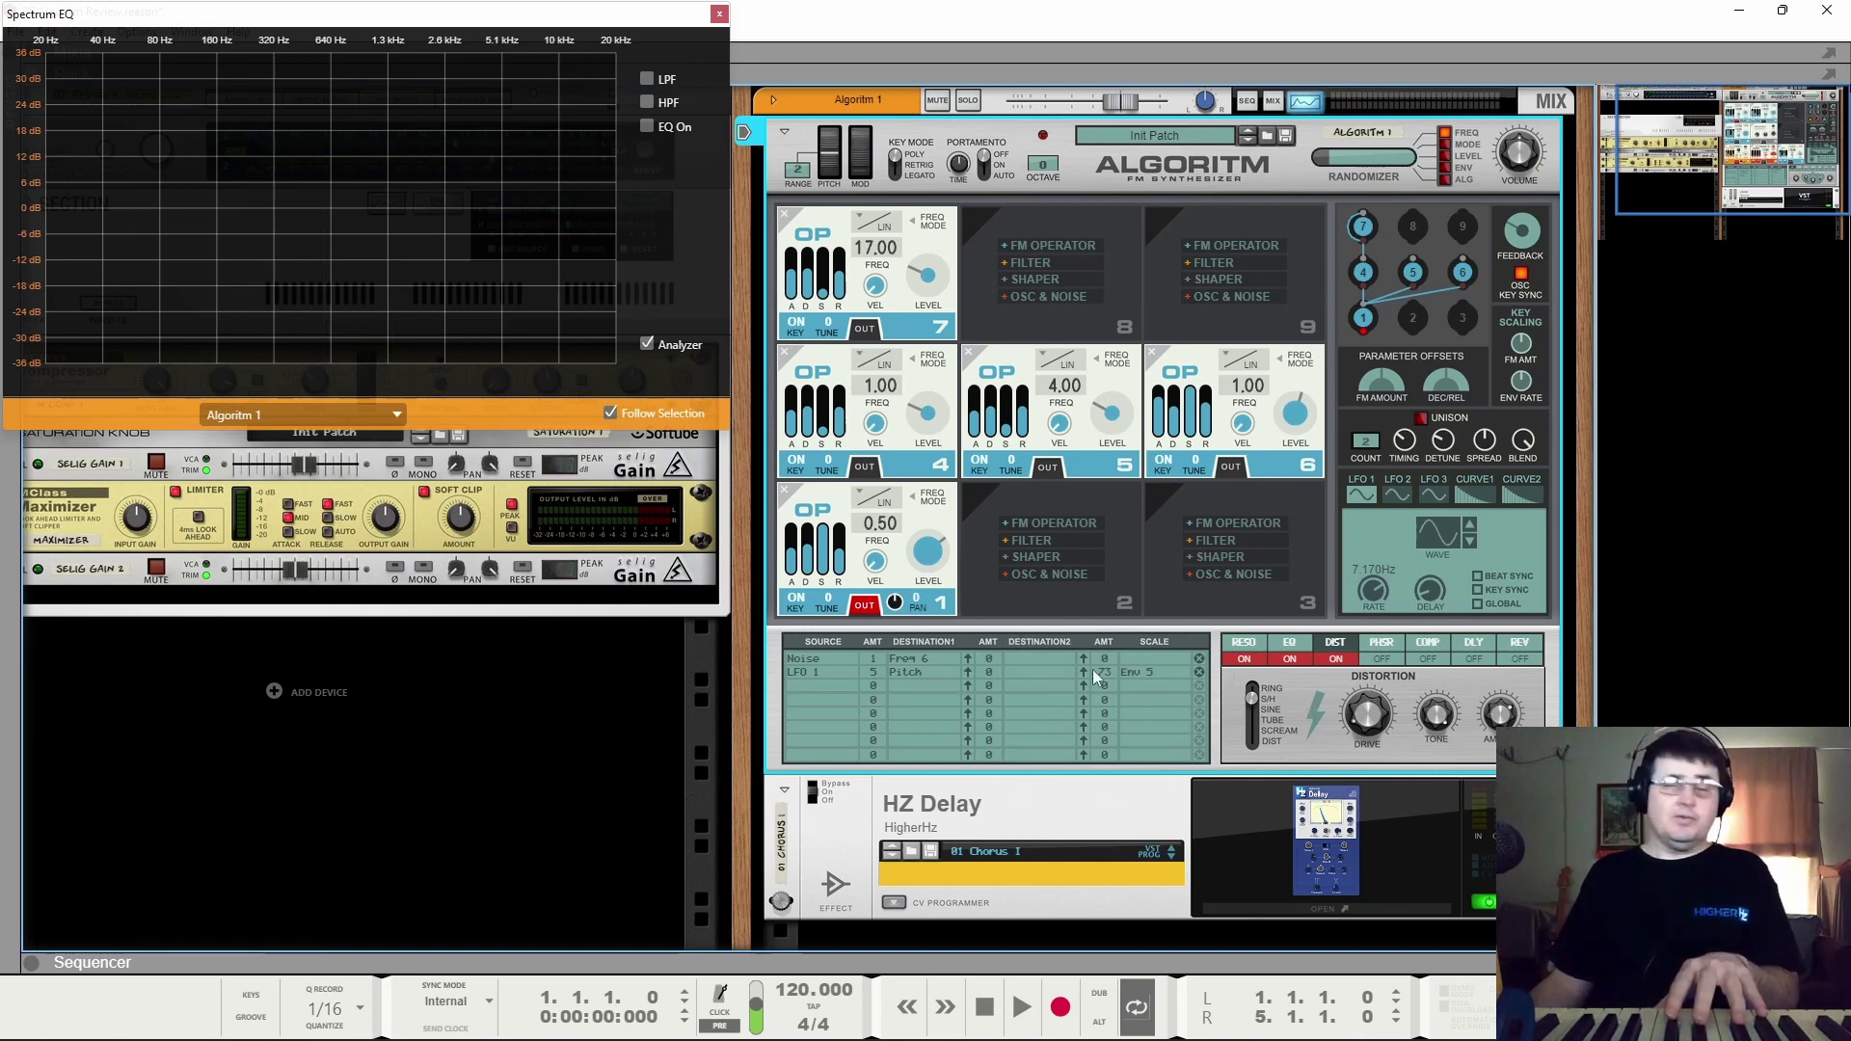
Step: Switch on the modulation effect and set it to chorus
click(1382, 660)
click(1387, 647)
click(1292, 701)
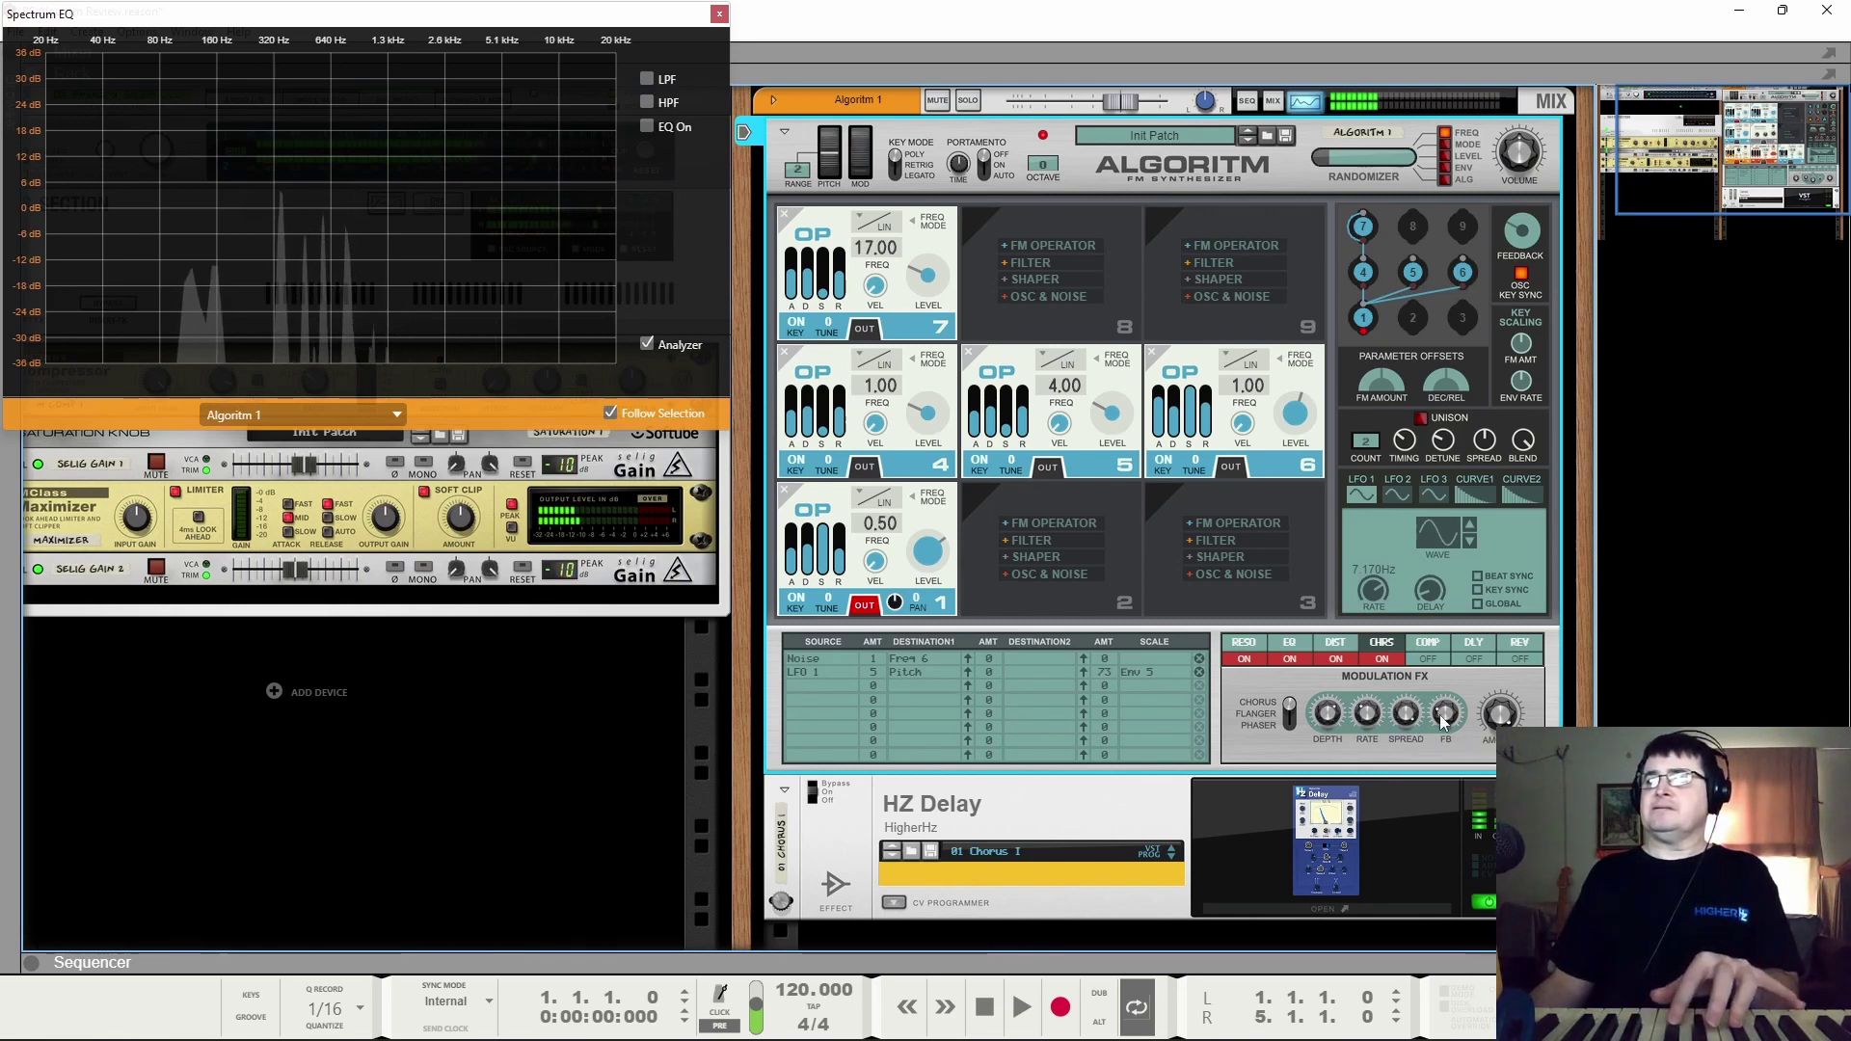
Step: Turn on the delay and reverb effects
click(1475, 659)
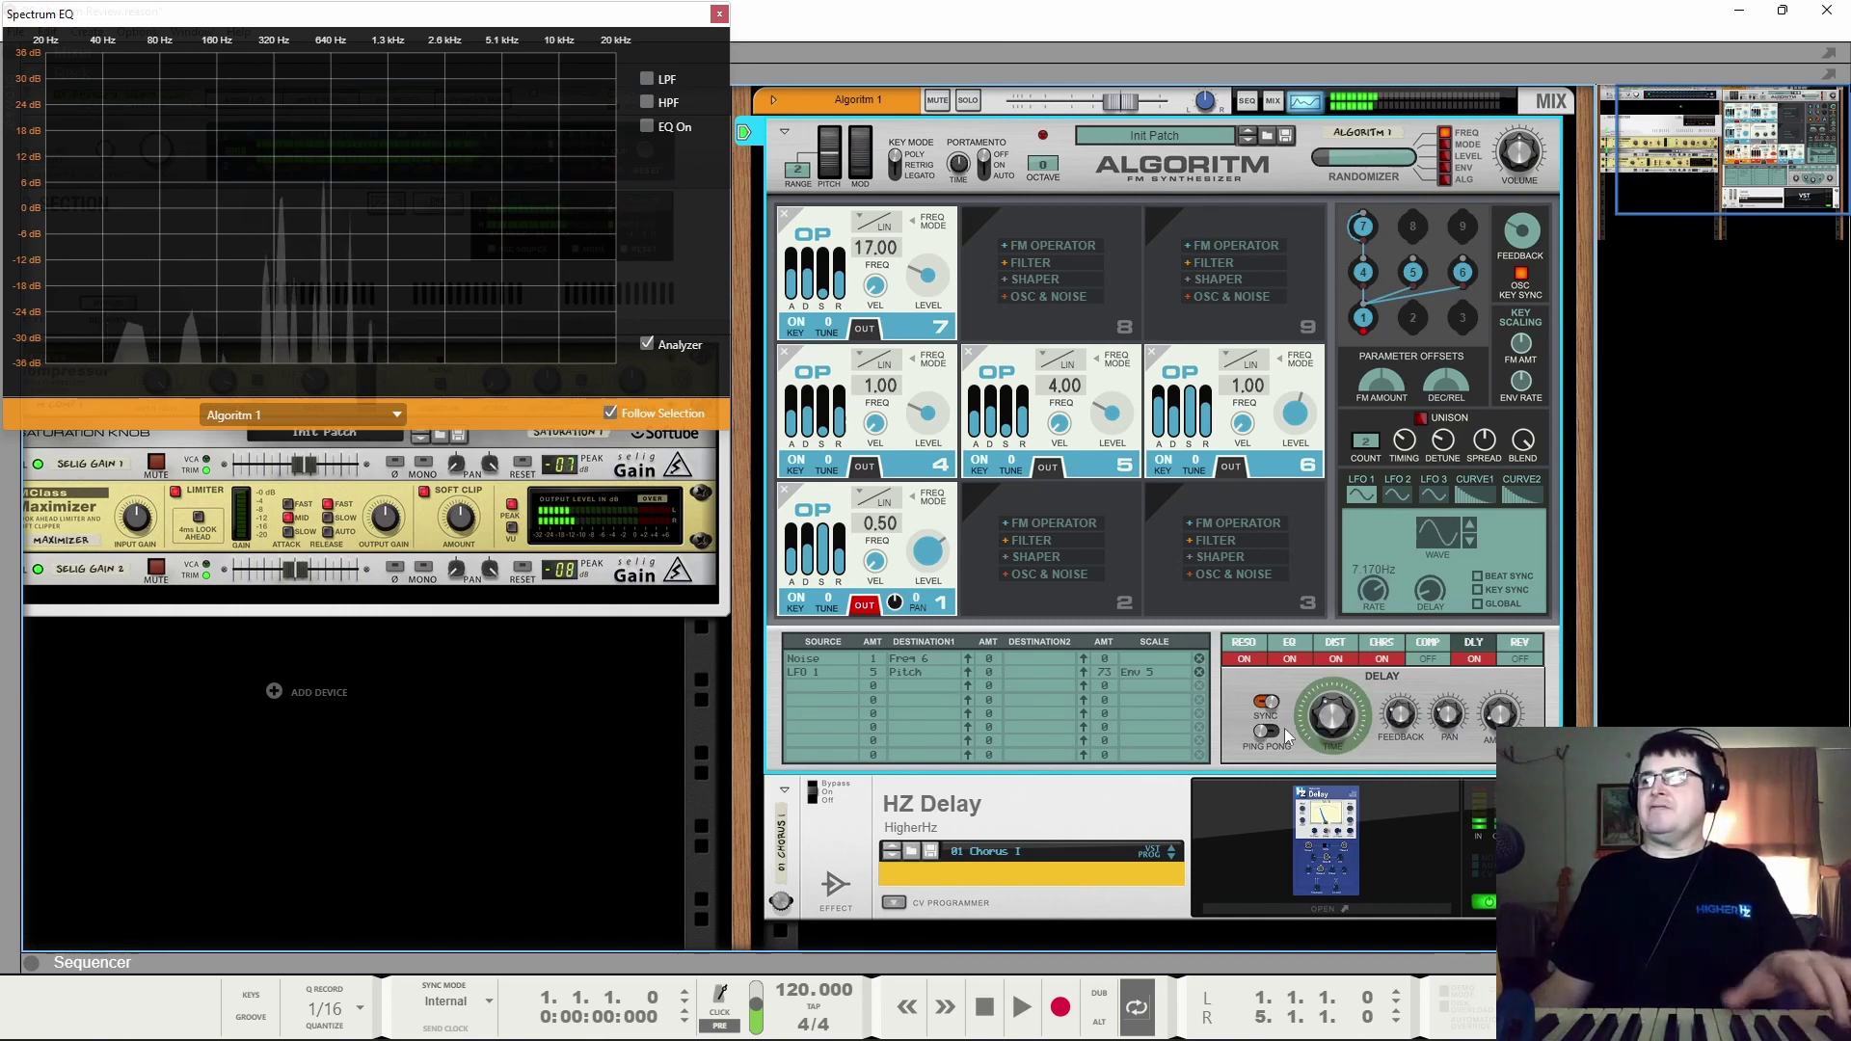
mouse_move(1339, 714)
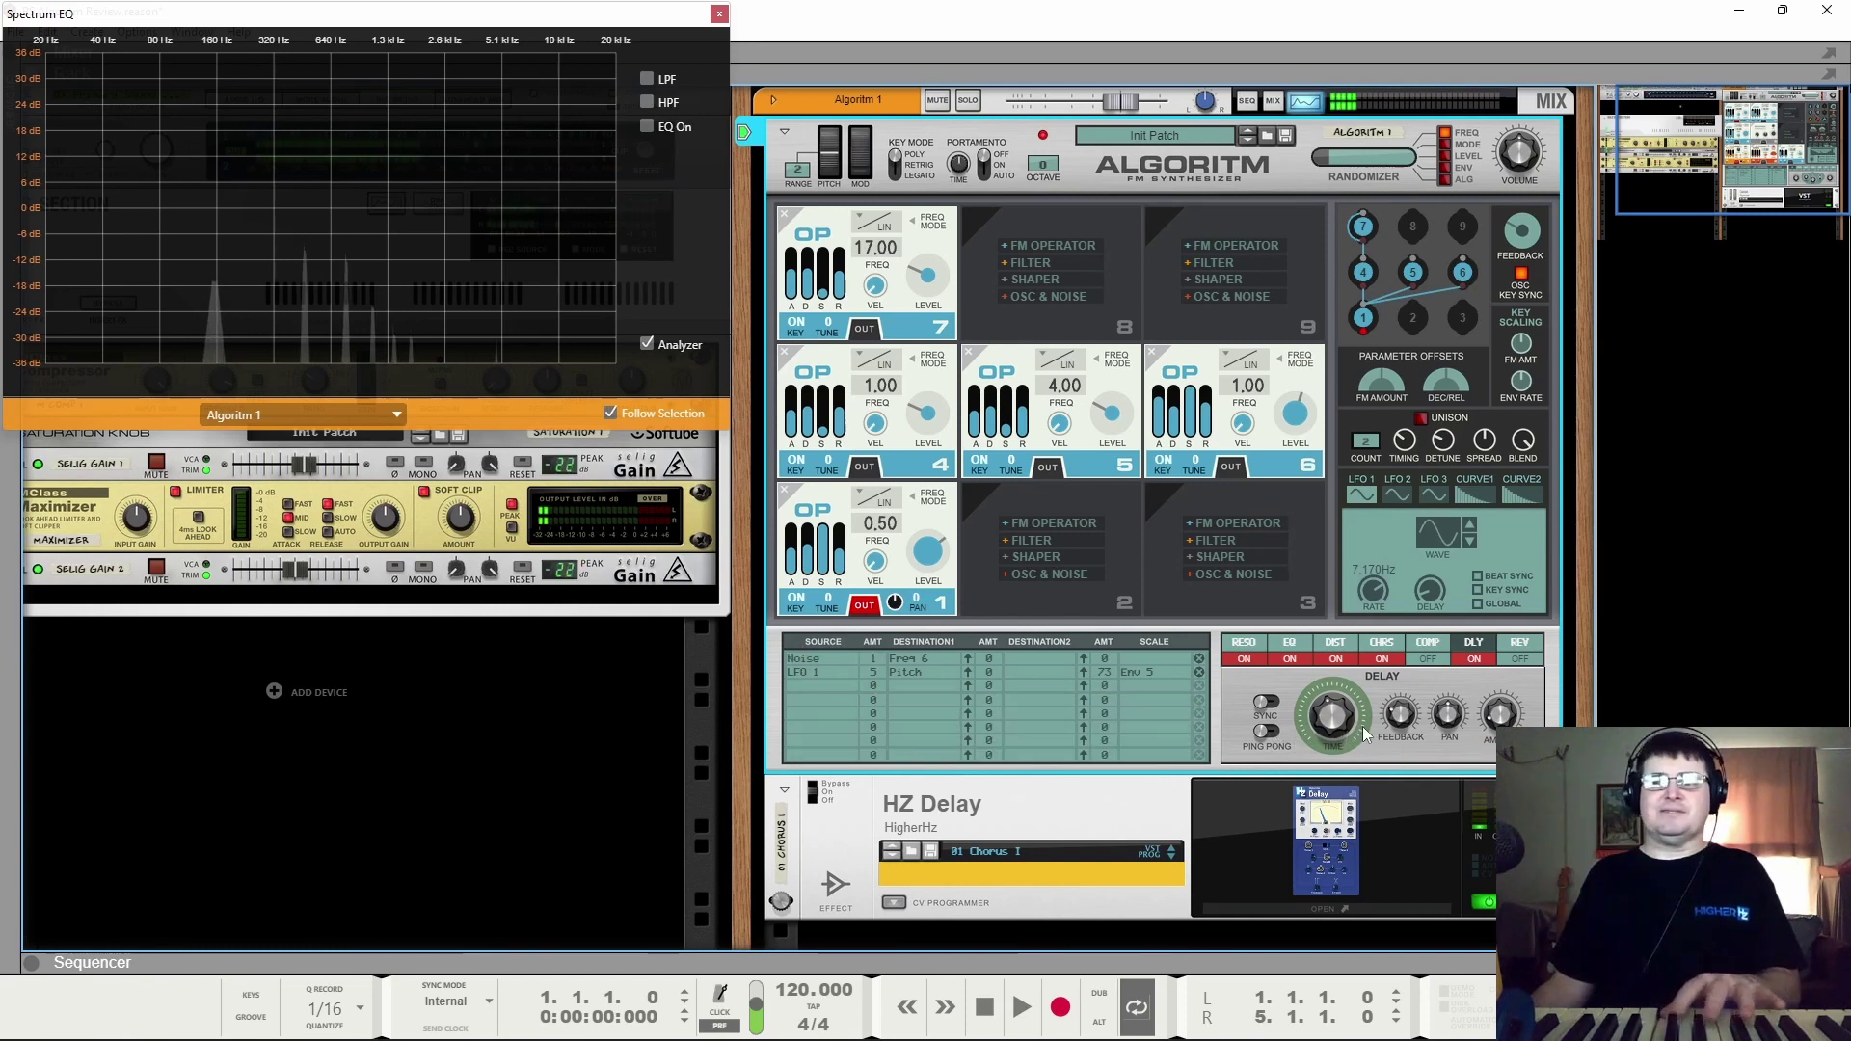
click(1519, 653)
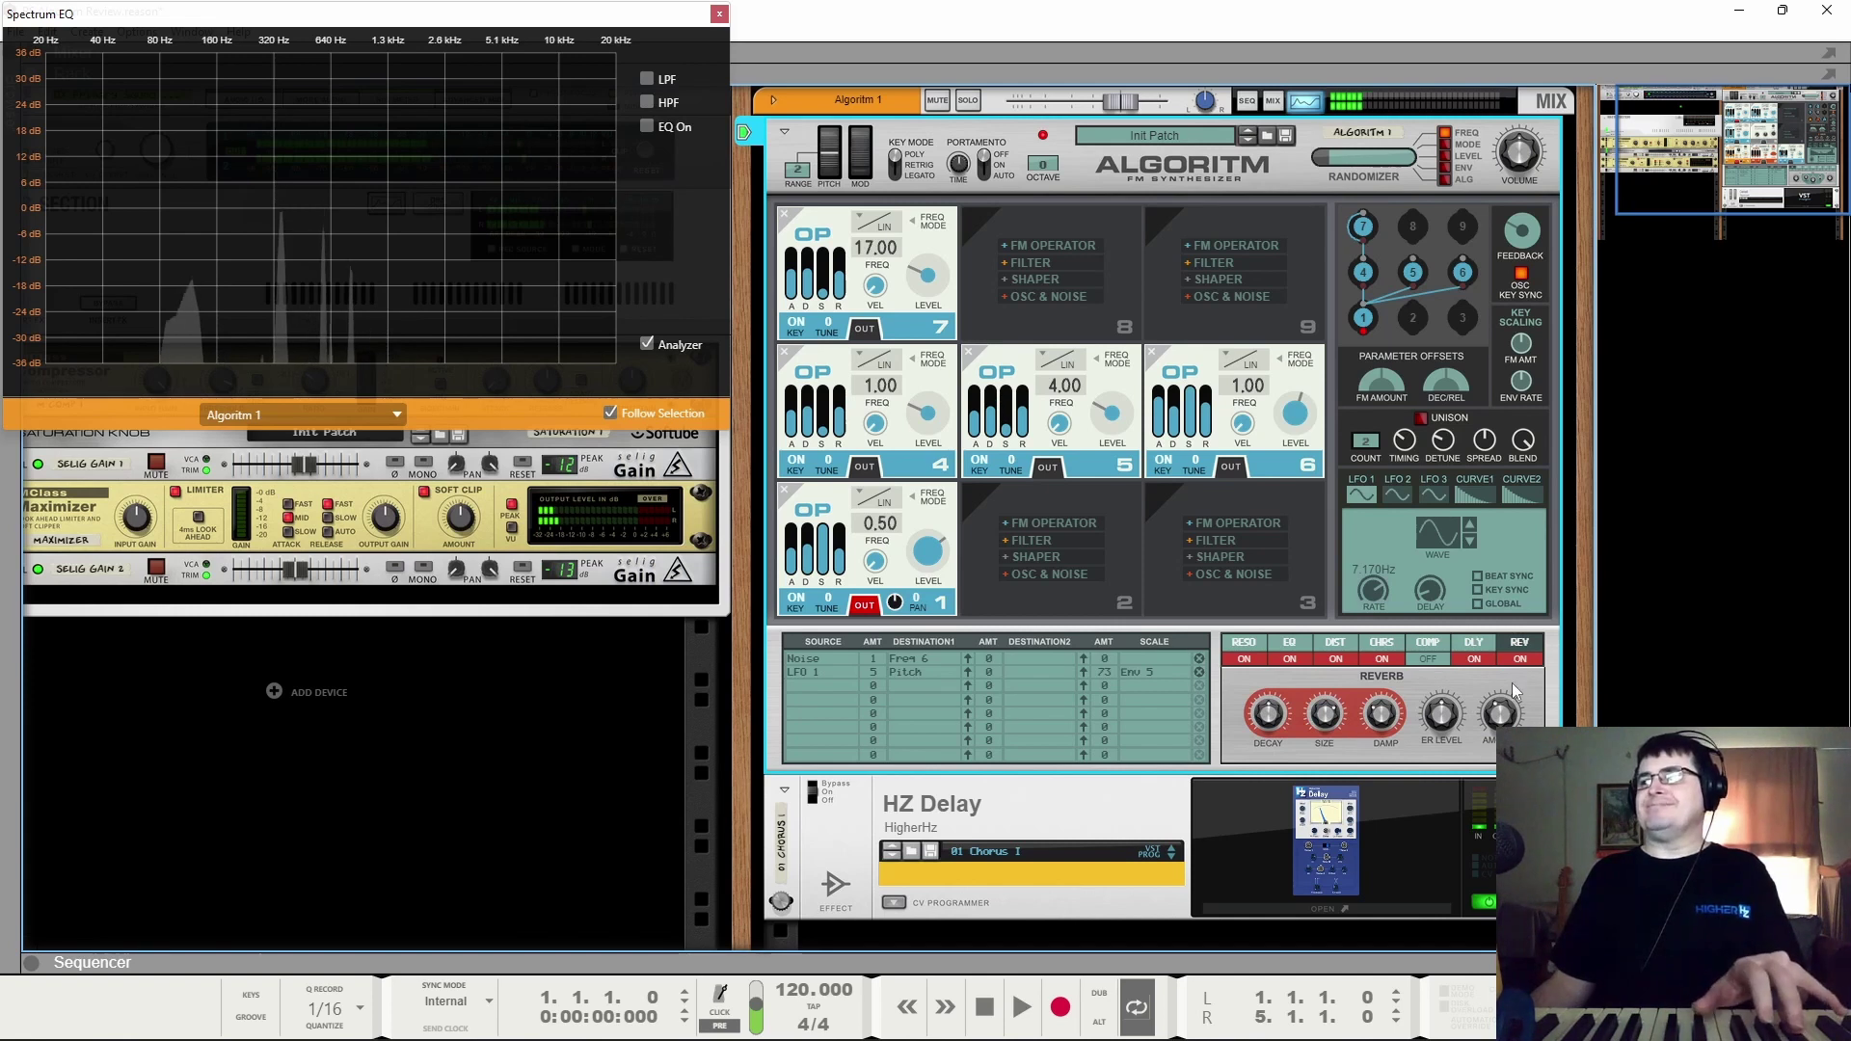
click(1481, 661)
click(1520, 659)
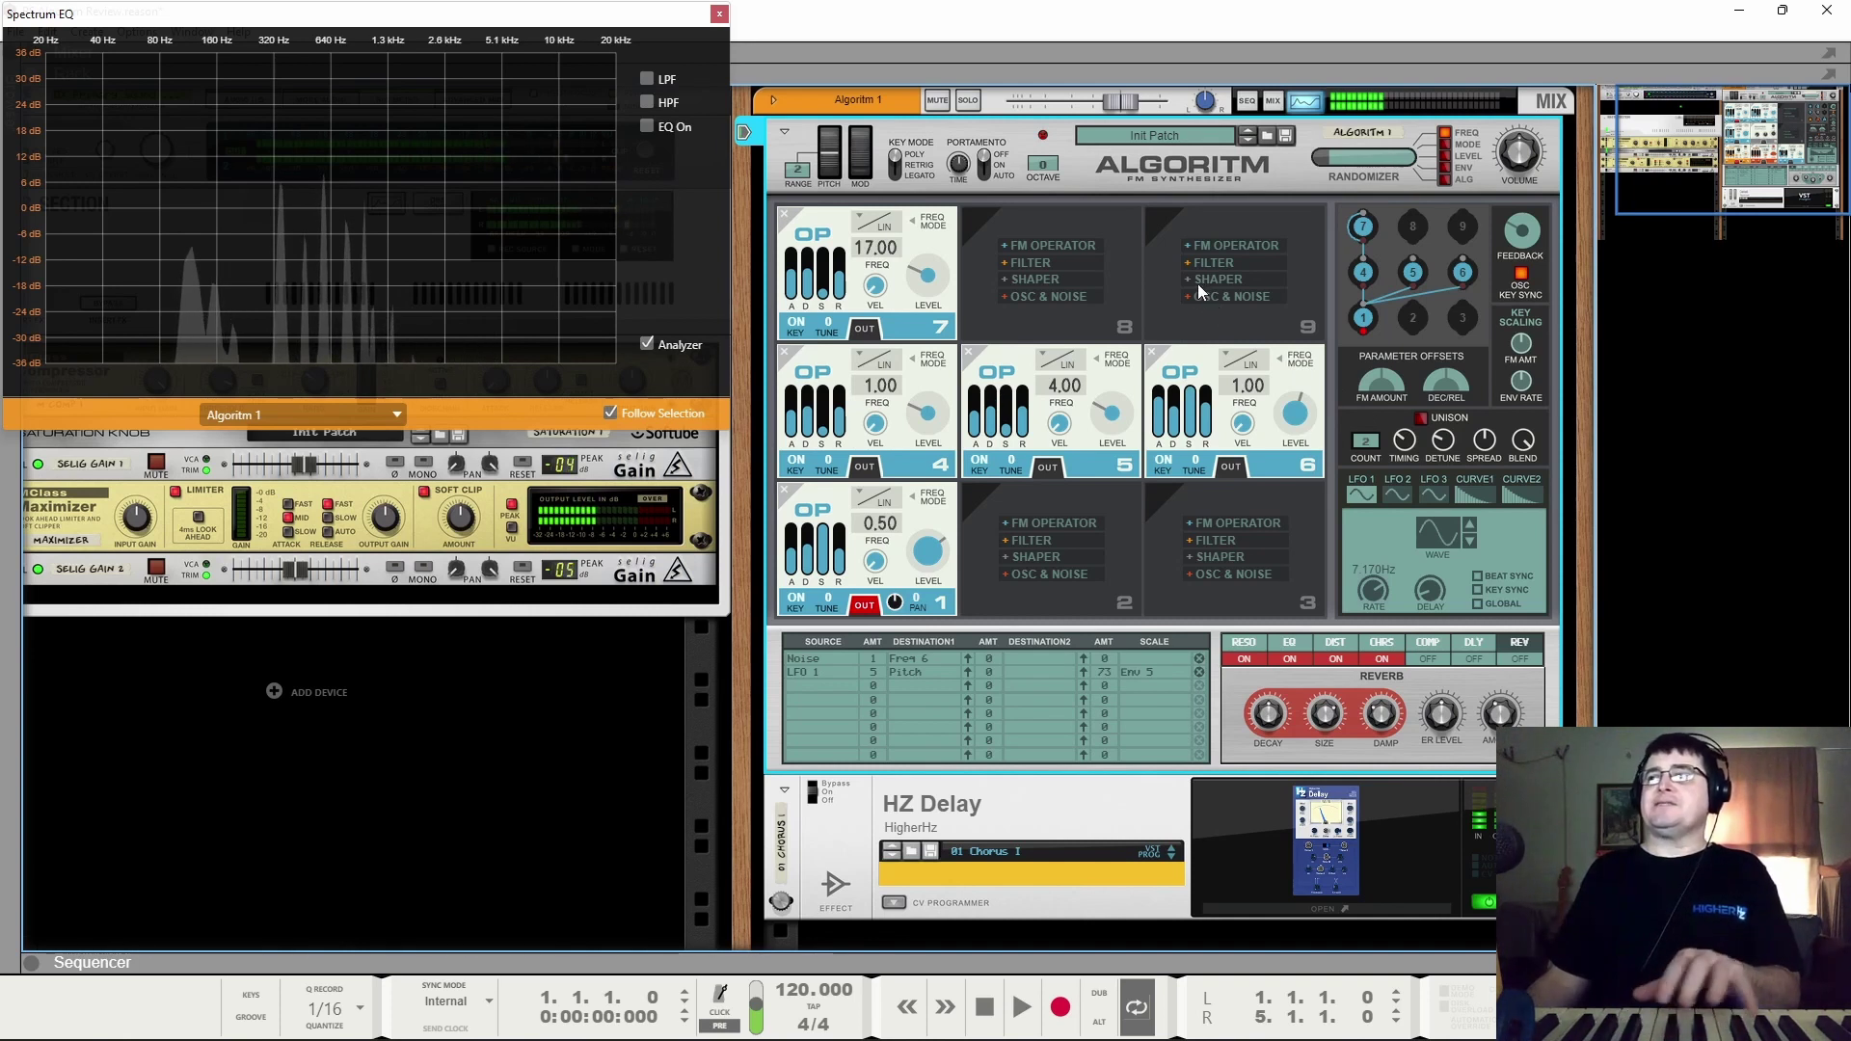
Step: Load a Bipulse shaper into operator slot 3, comparing with operator 1's output muted and restored
click(1221, 556)
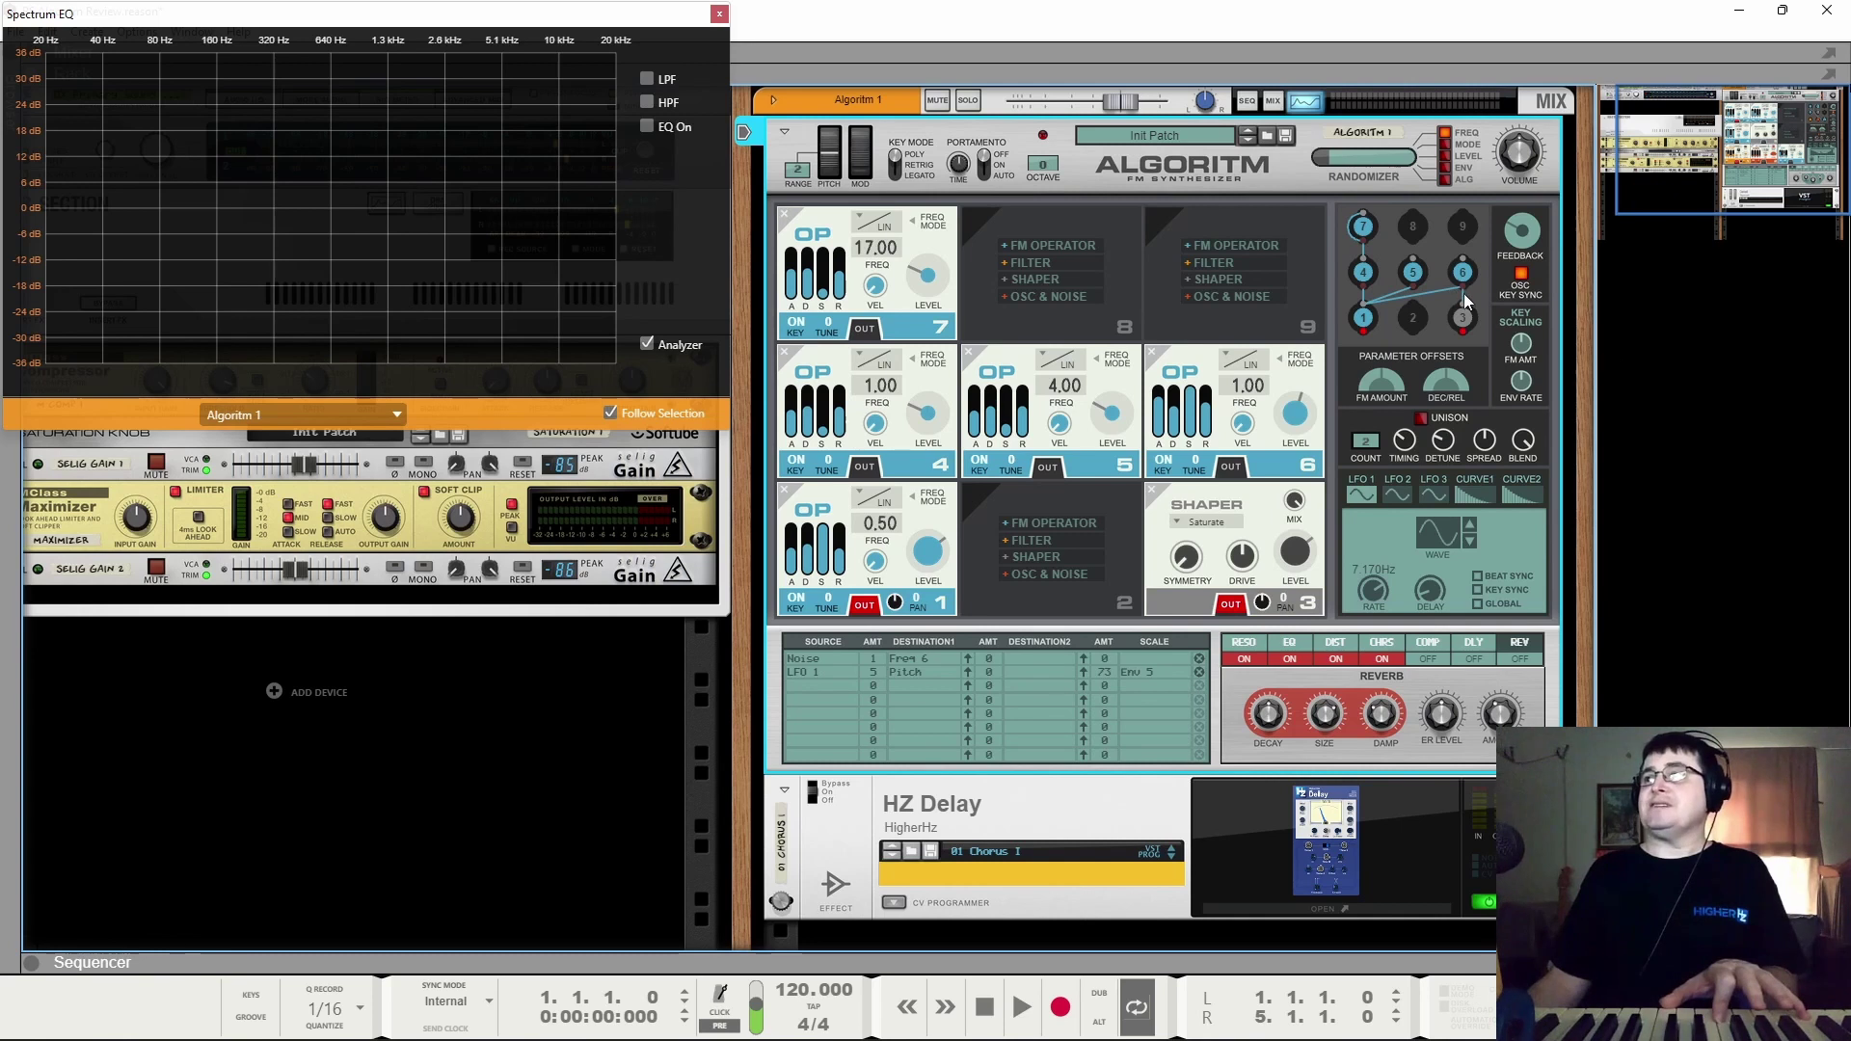
click(1205, 521)
click(1244, 594)
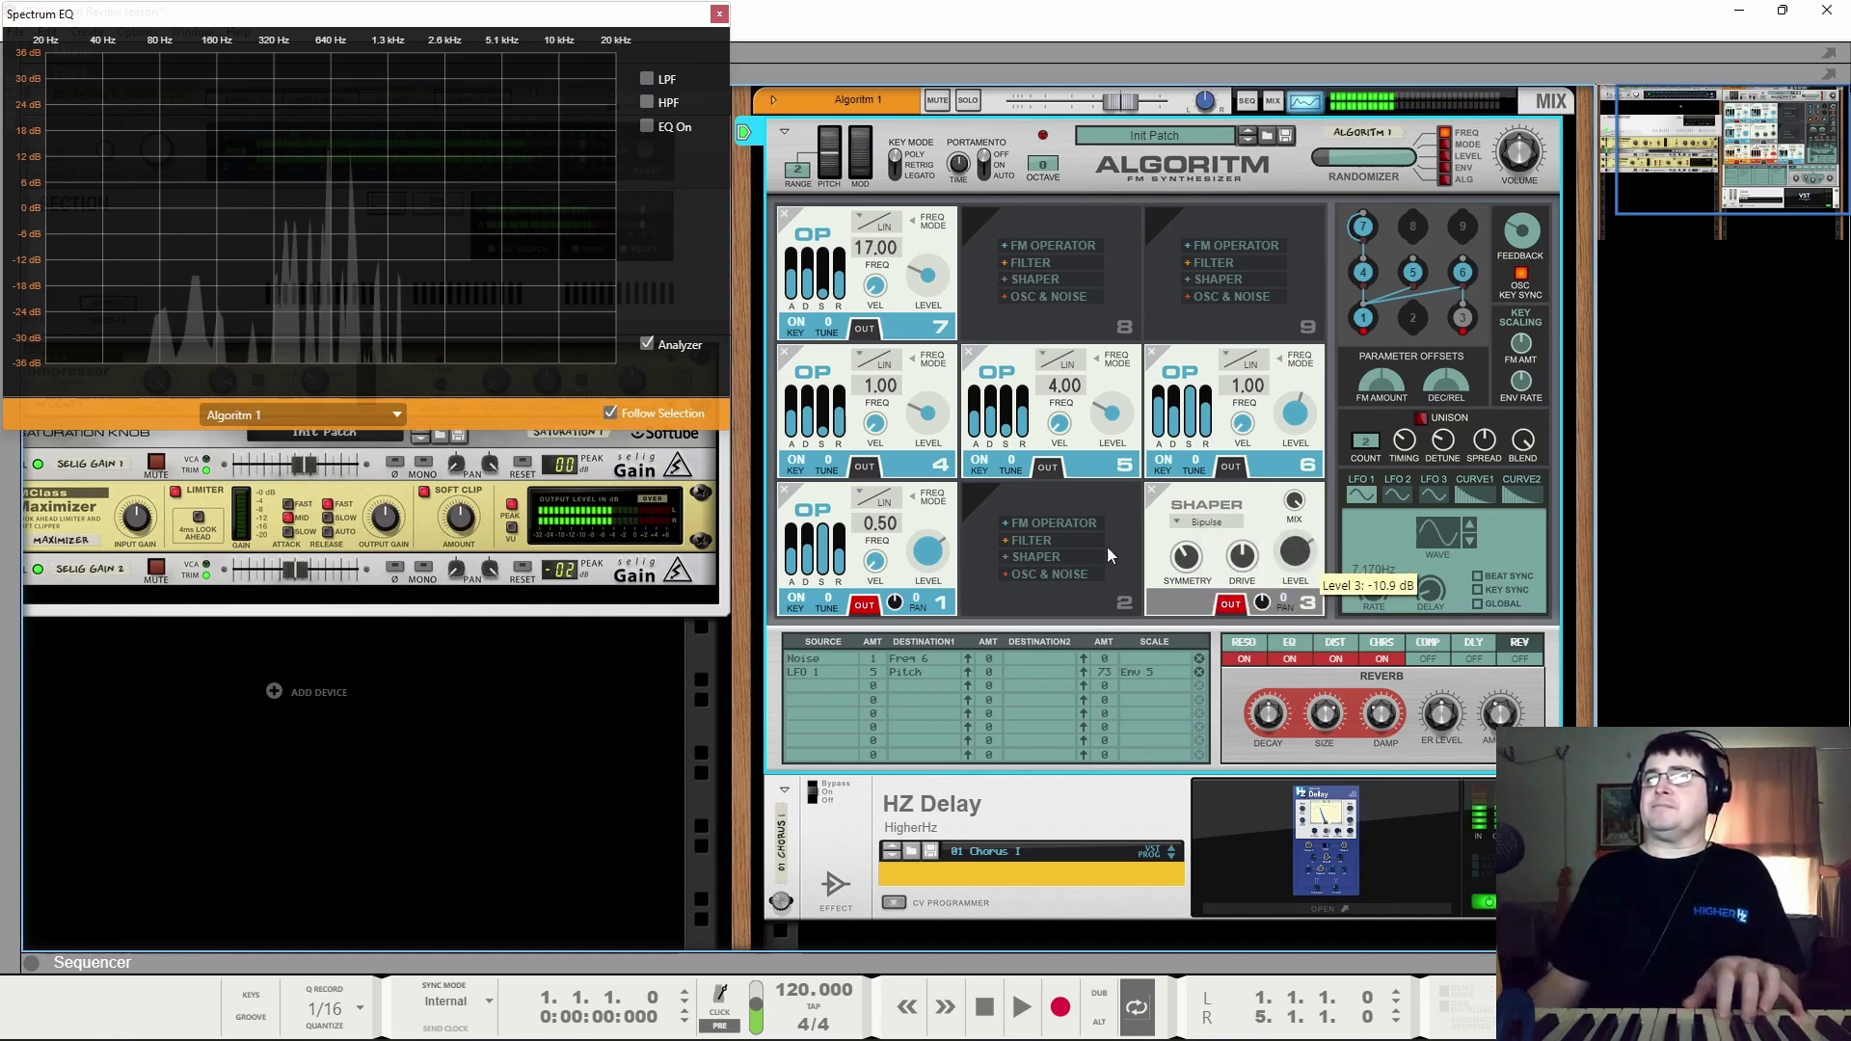
click(864, 606)
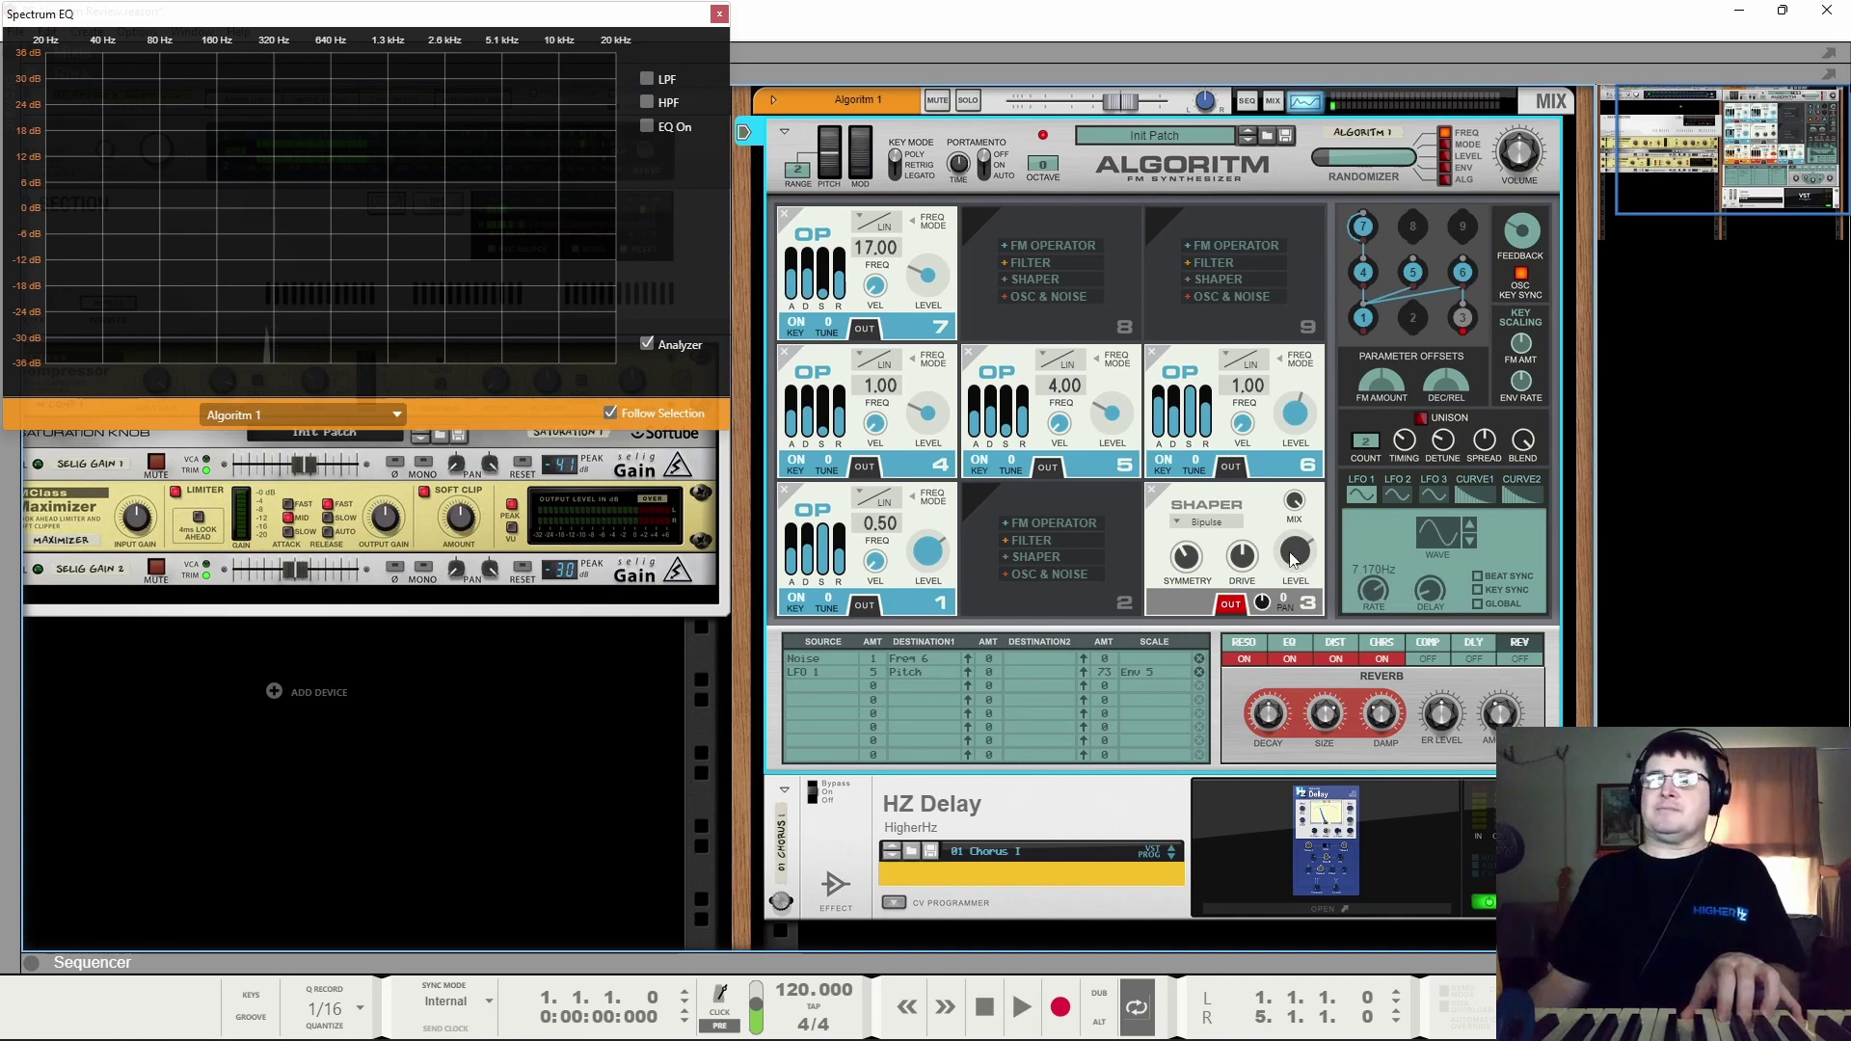
click(863, 605)
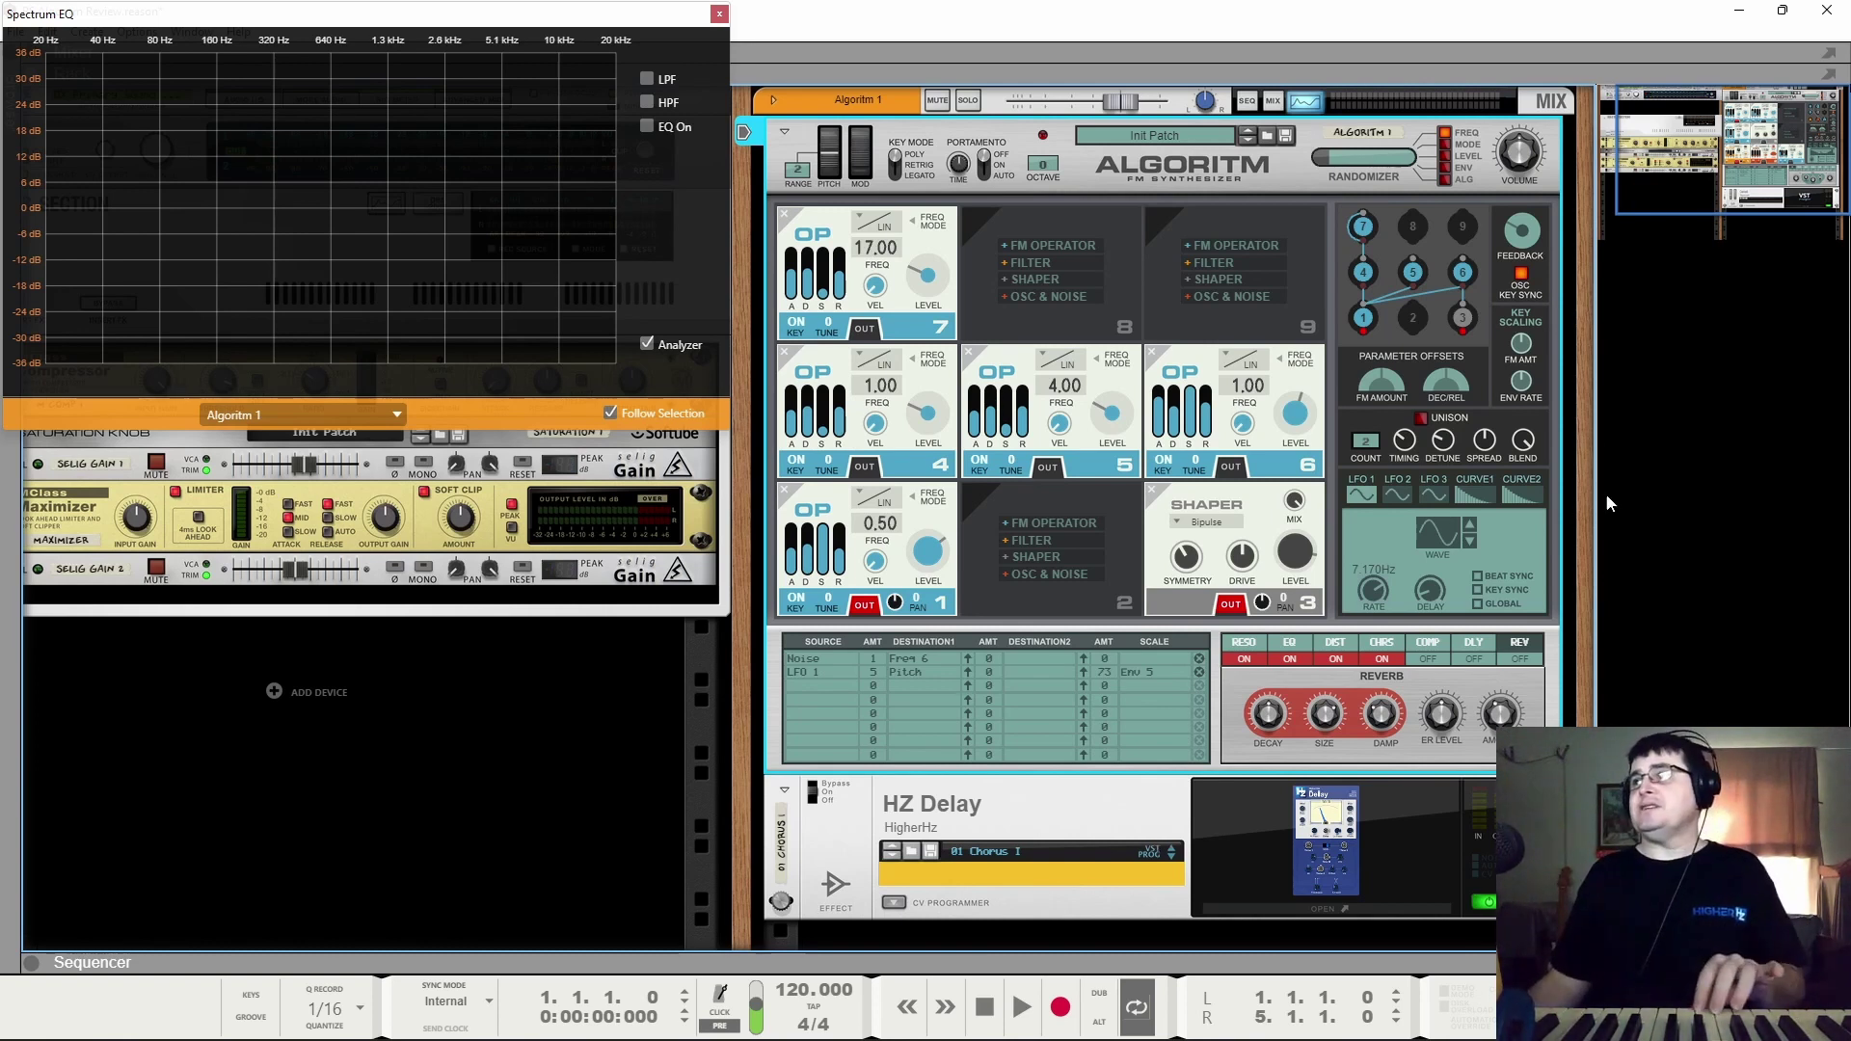
Step: Connect operator 7 into operator 6 and set operator 6's level to about -8 dB
drag(1412, 281, 1464, 271)
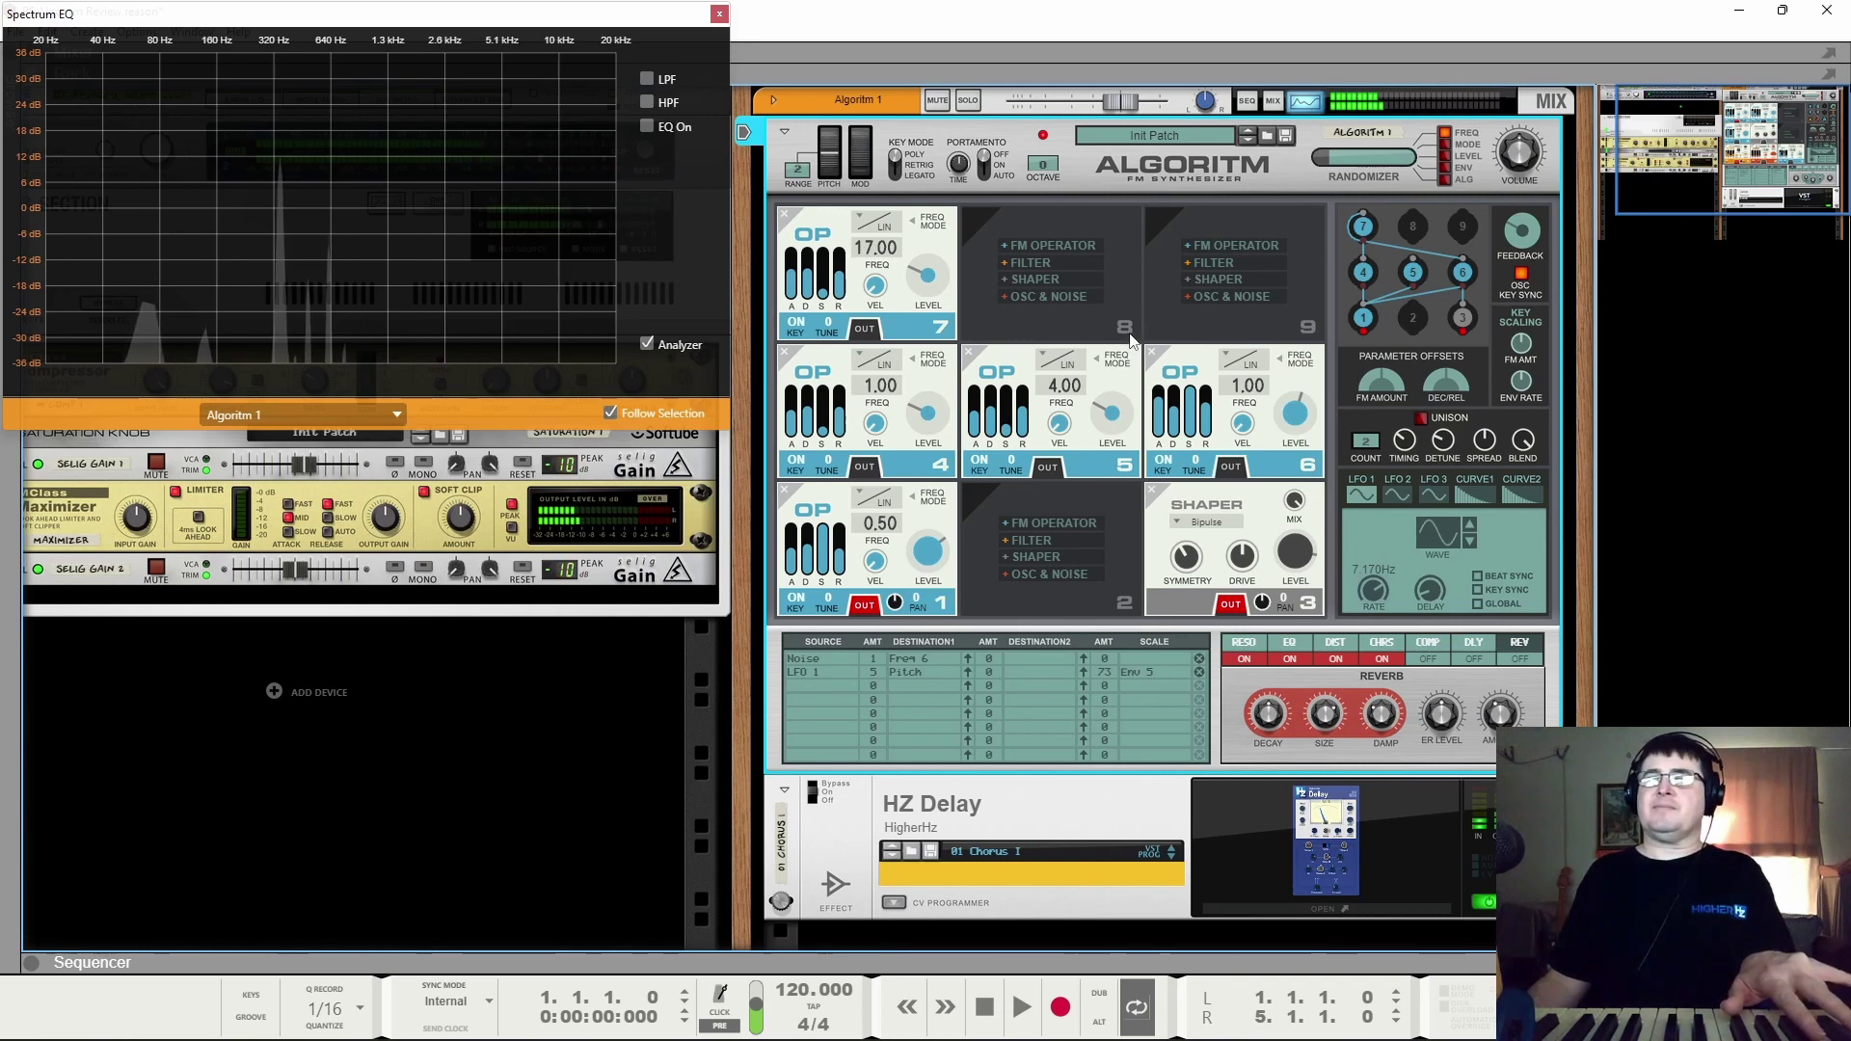
drag(1314, 397, 1293, 383)
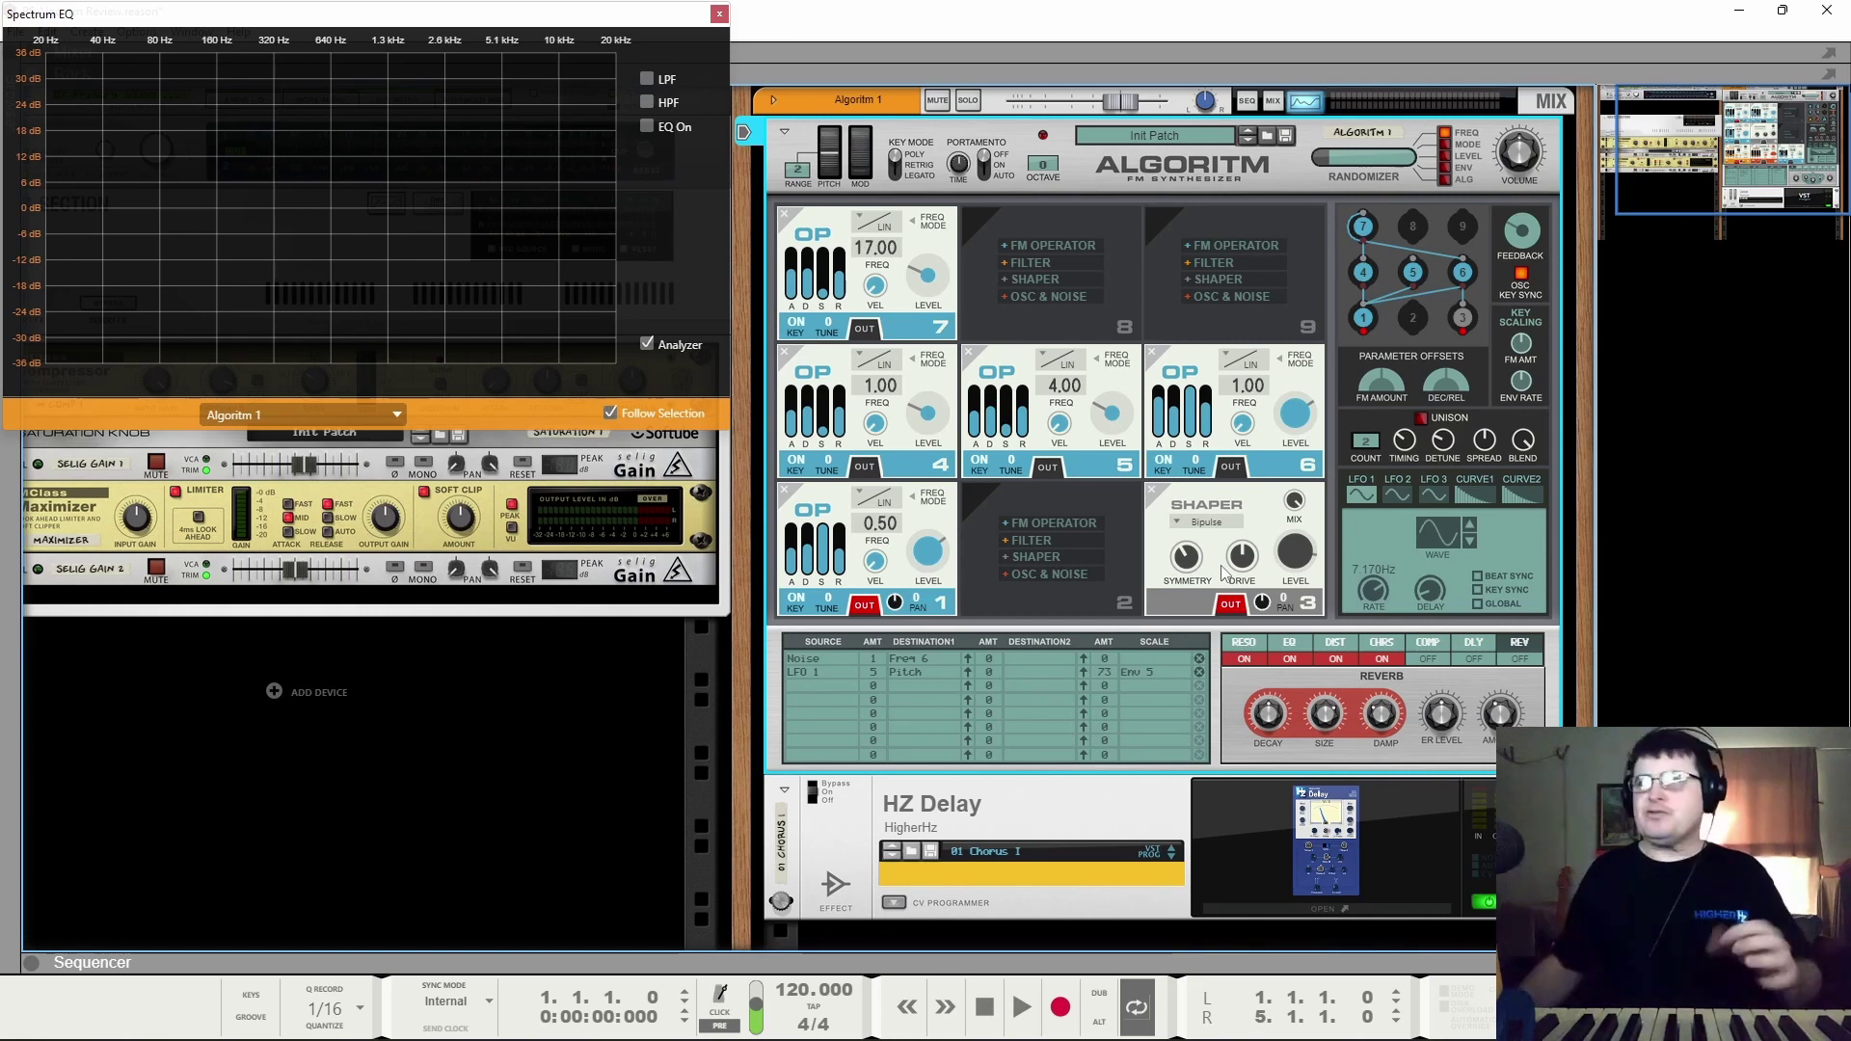
Step: Draw higher steps across the middle of Curve 1
click(1472, 492)
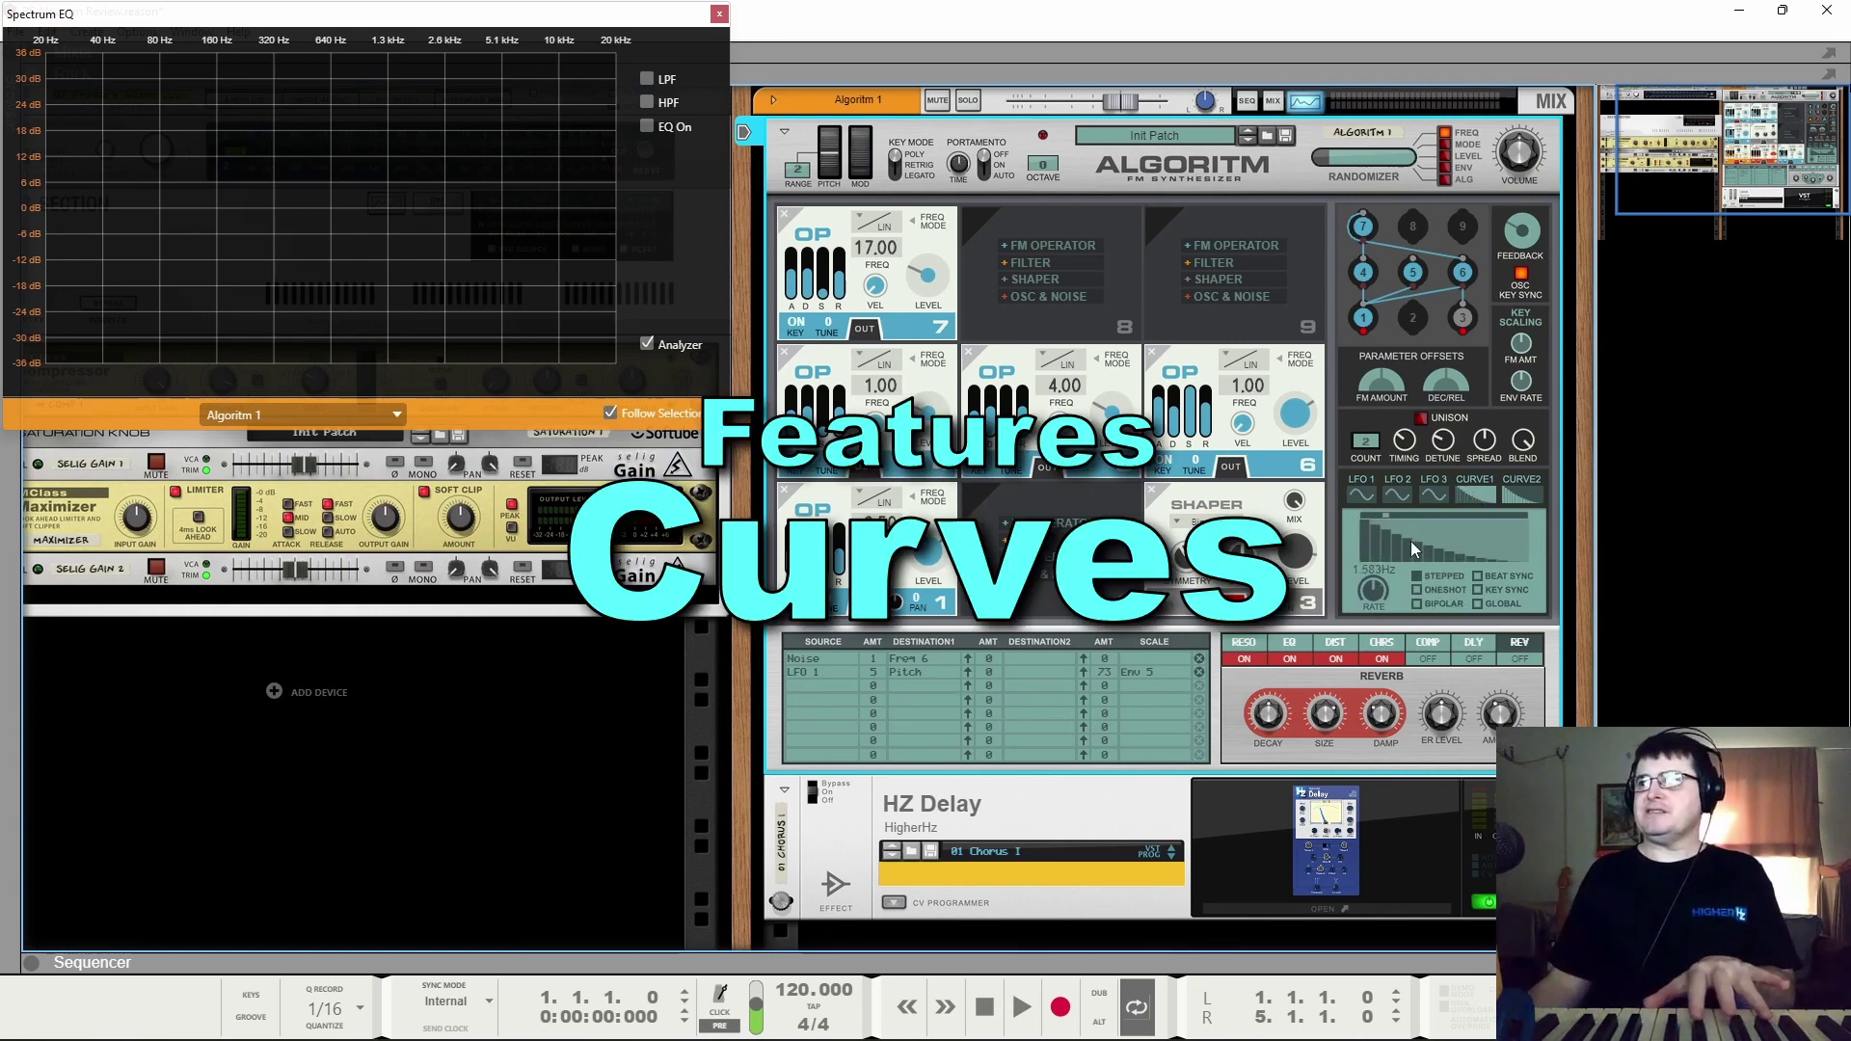
mouse_move(1402, 542)
mouse_down()
mouse_move(1386, 542)
mouse_move(1484, 532)
mouse_up()
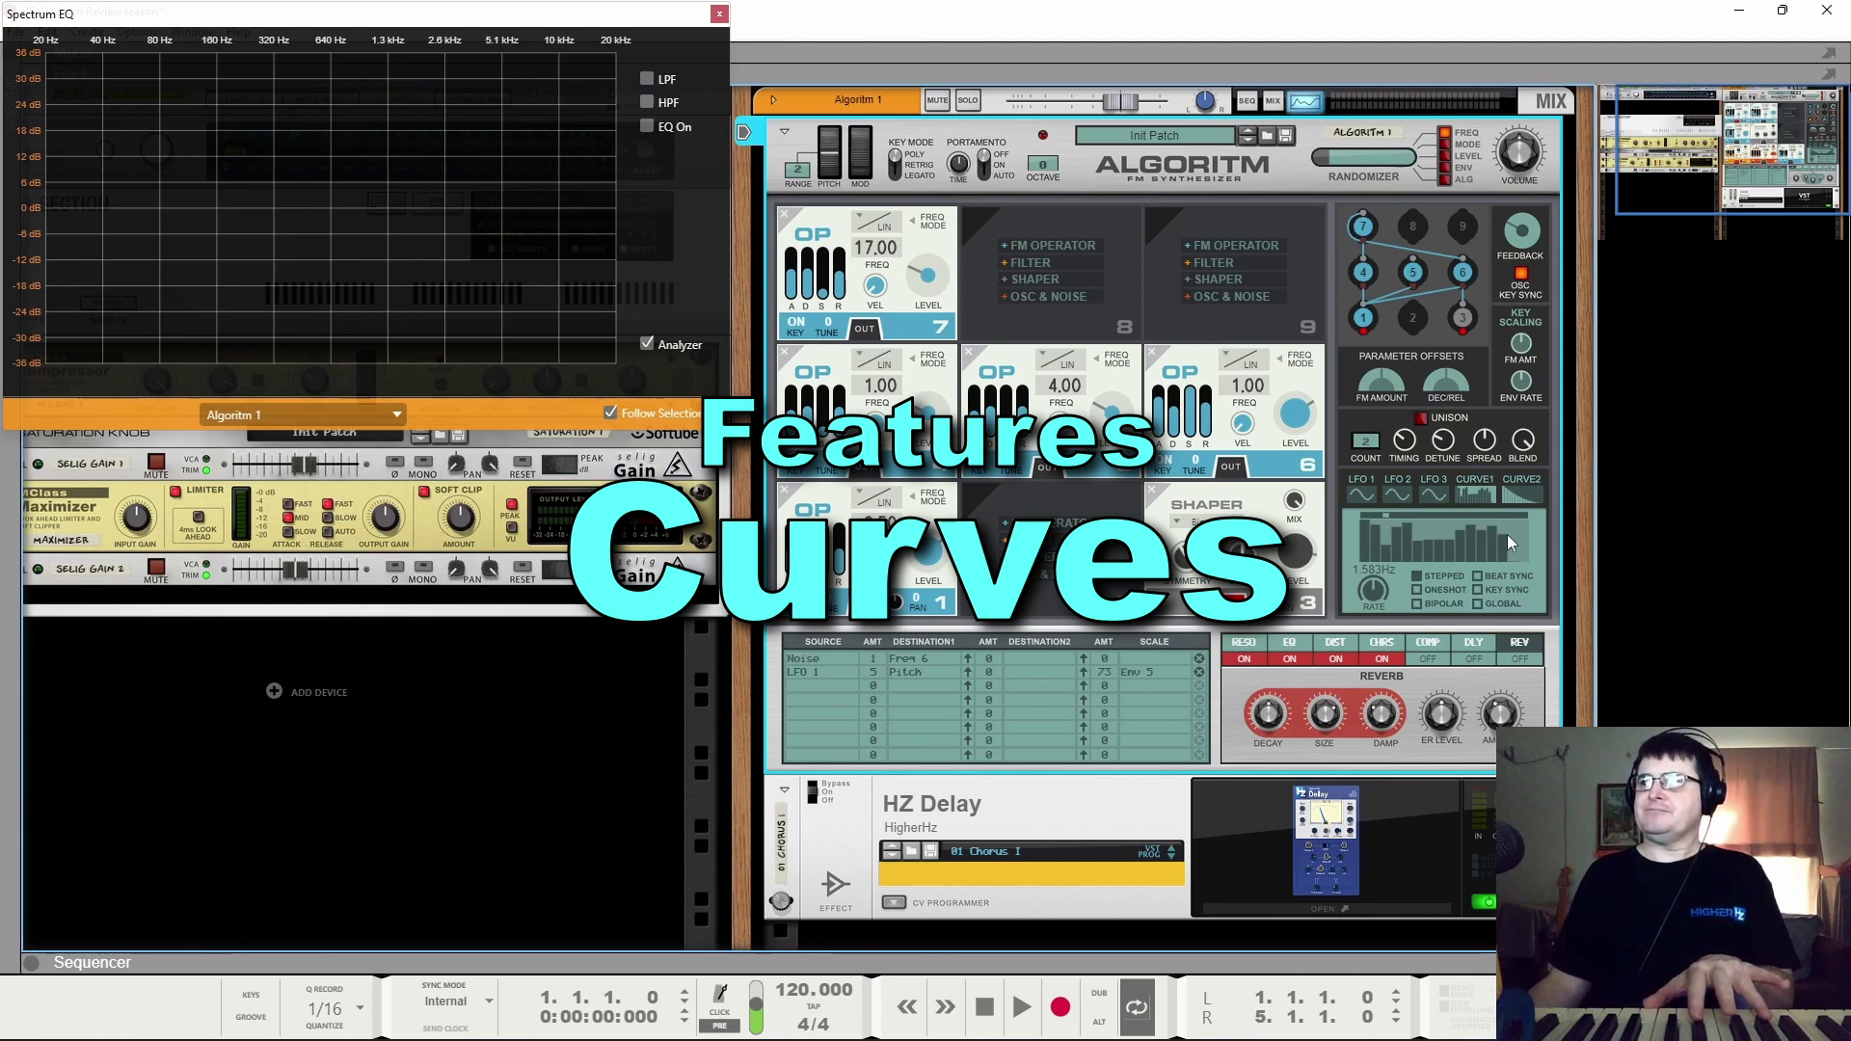
click(1418, 576)
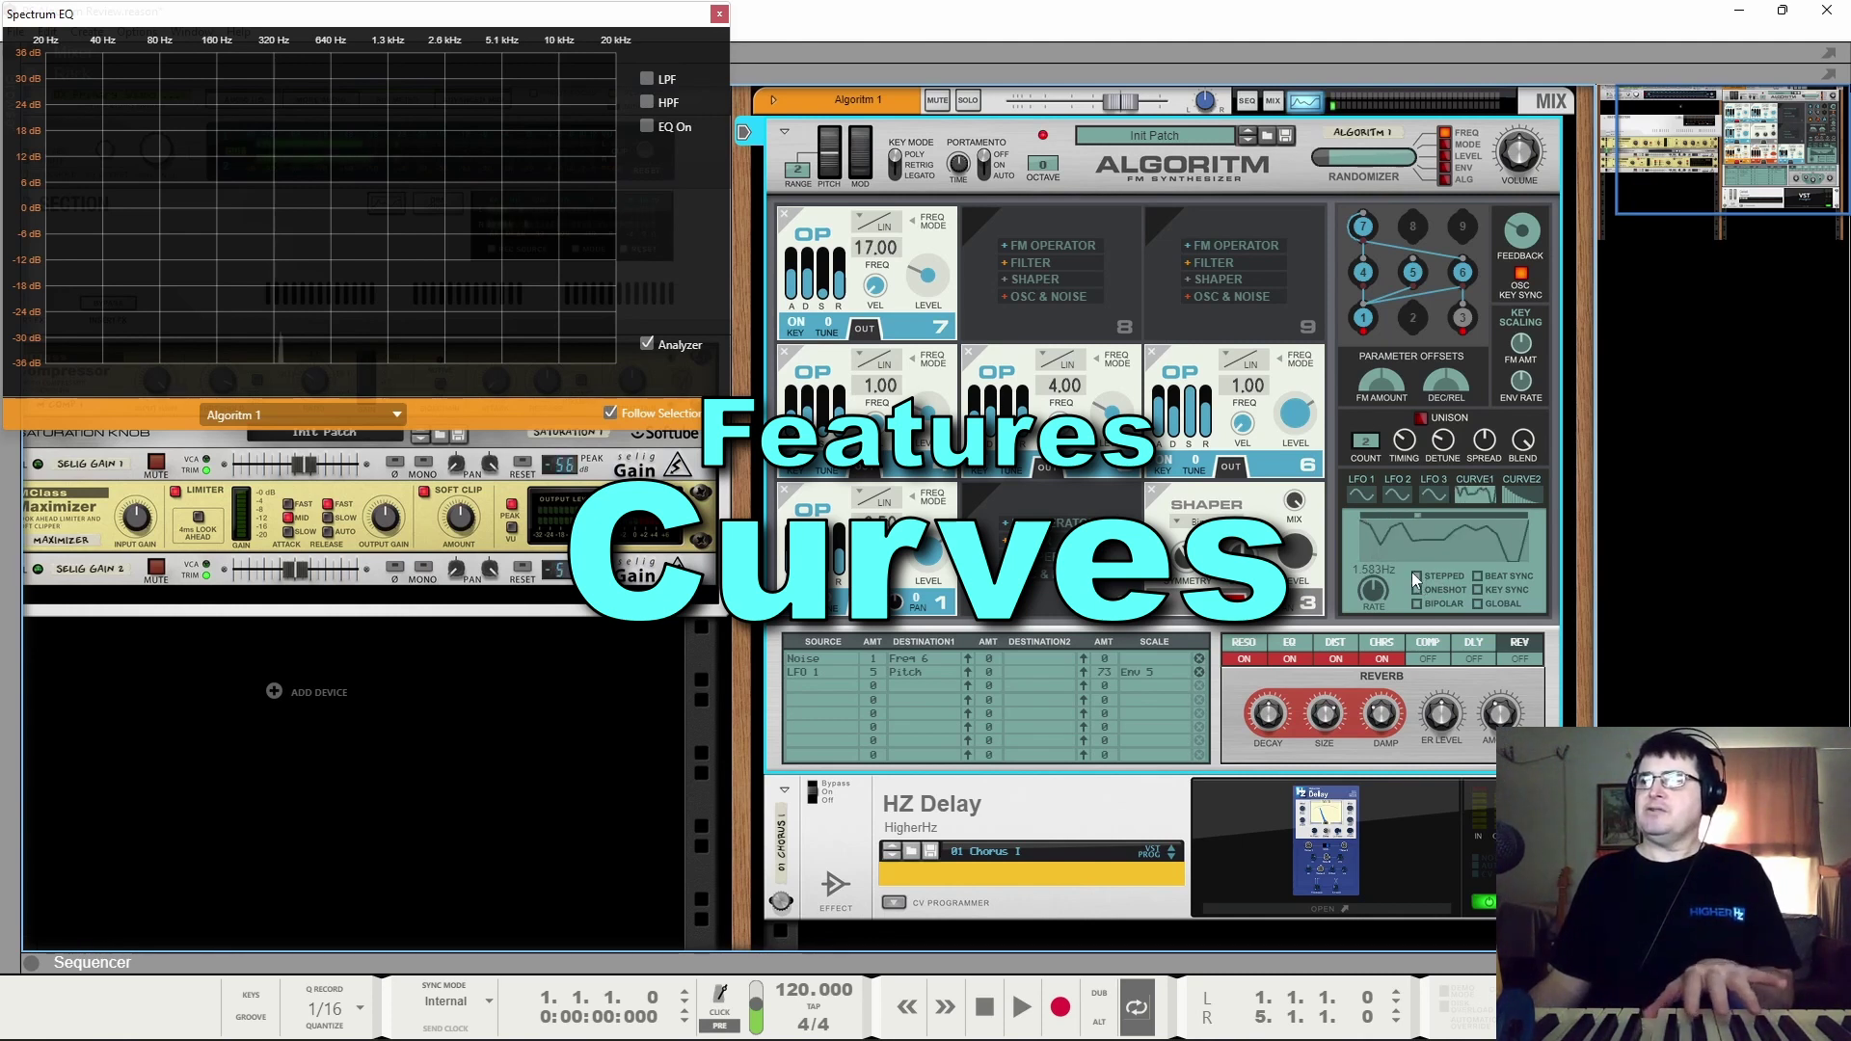
Step: Add a mod matrix row sending Curve 1 to operator 6's frequency
click(806, 698)
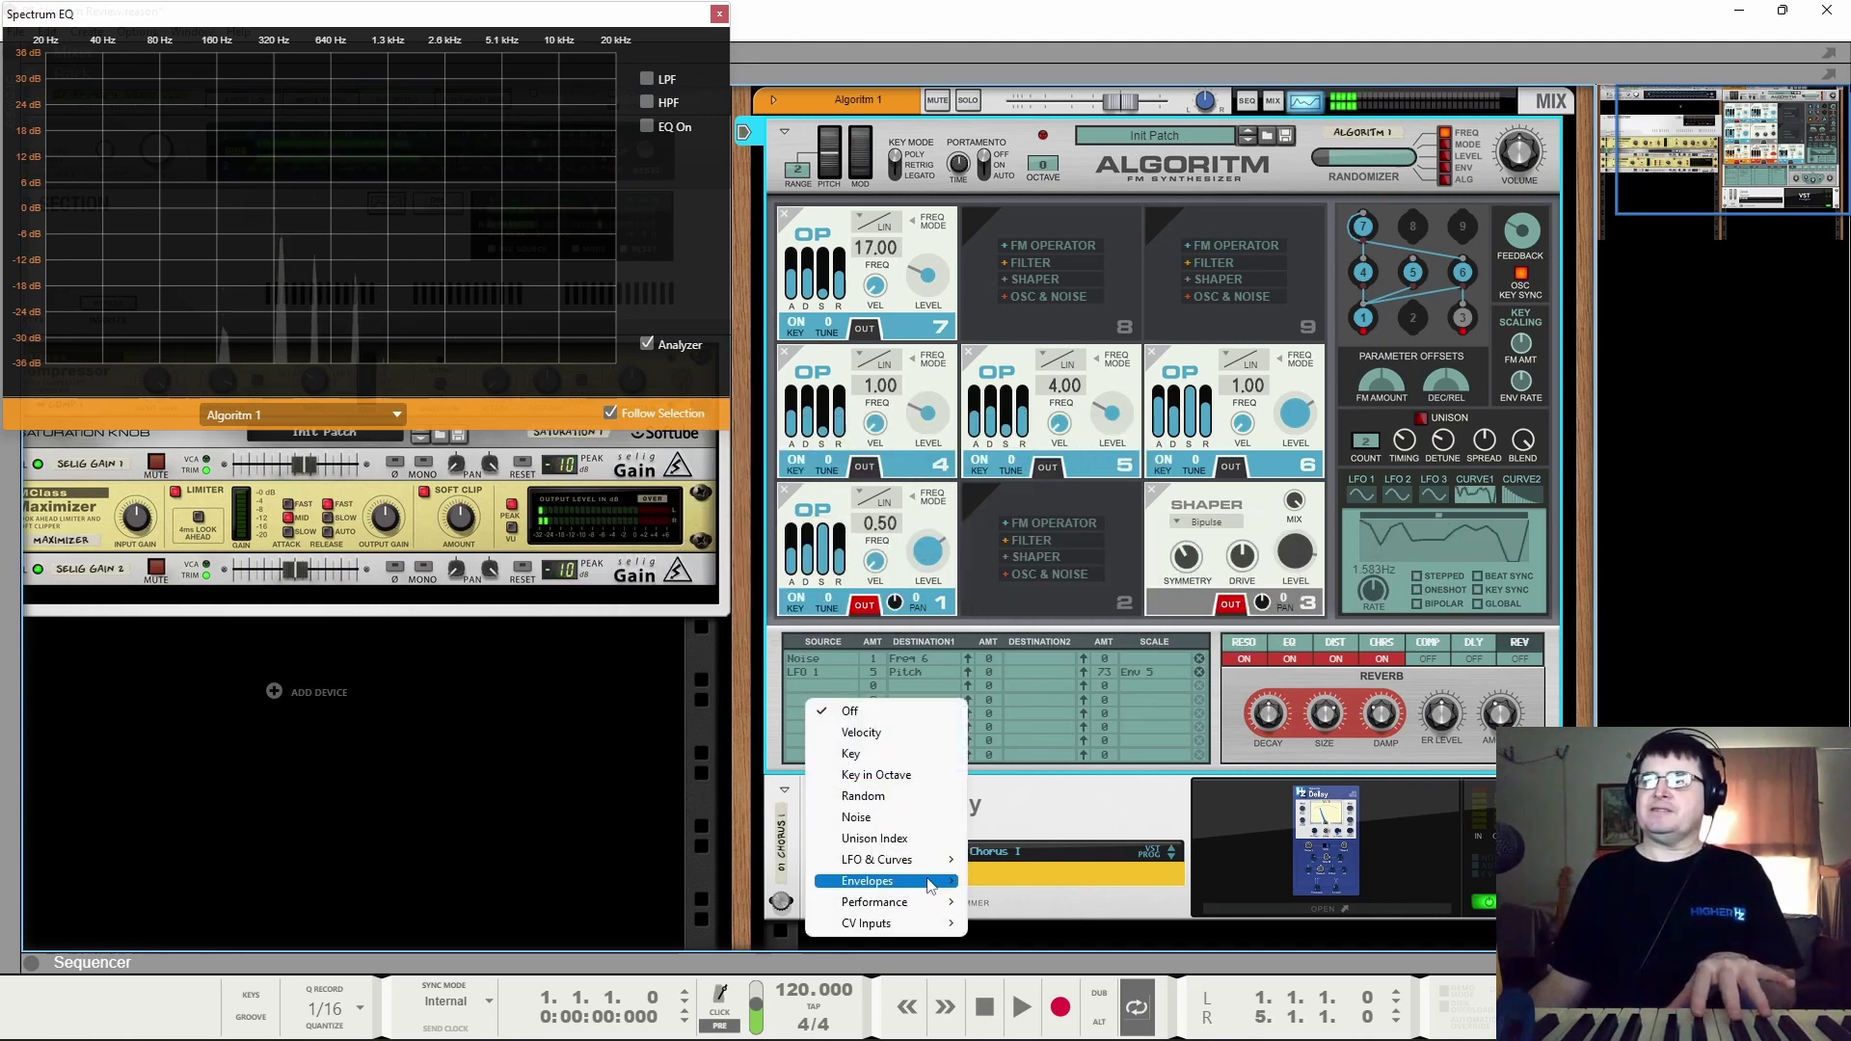
mouse_move(932, 860)
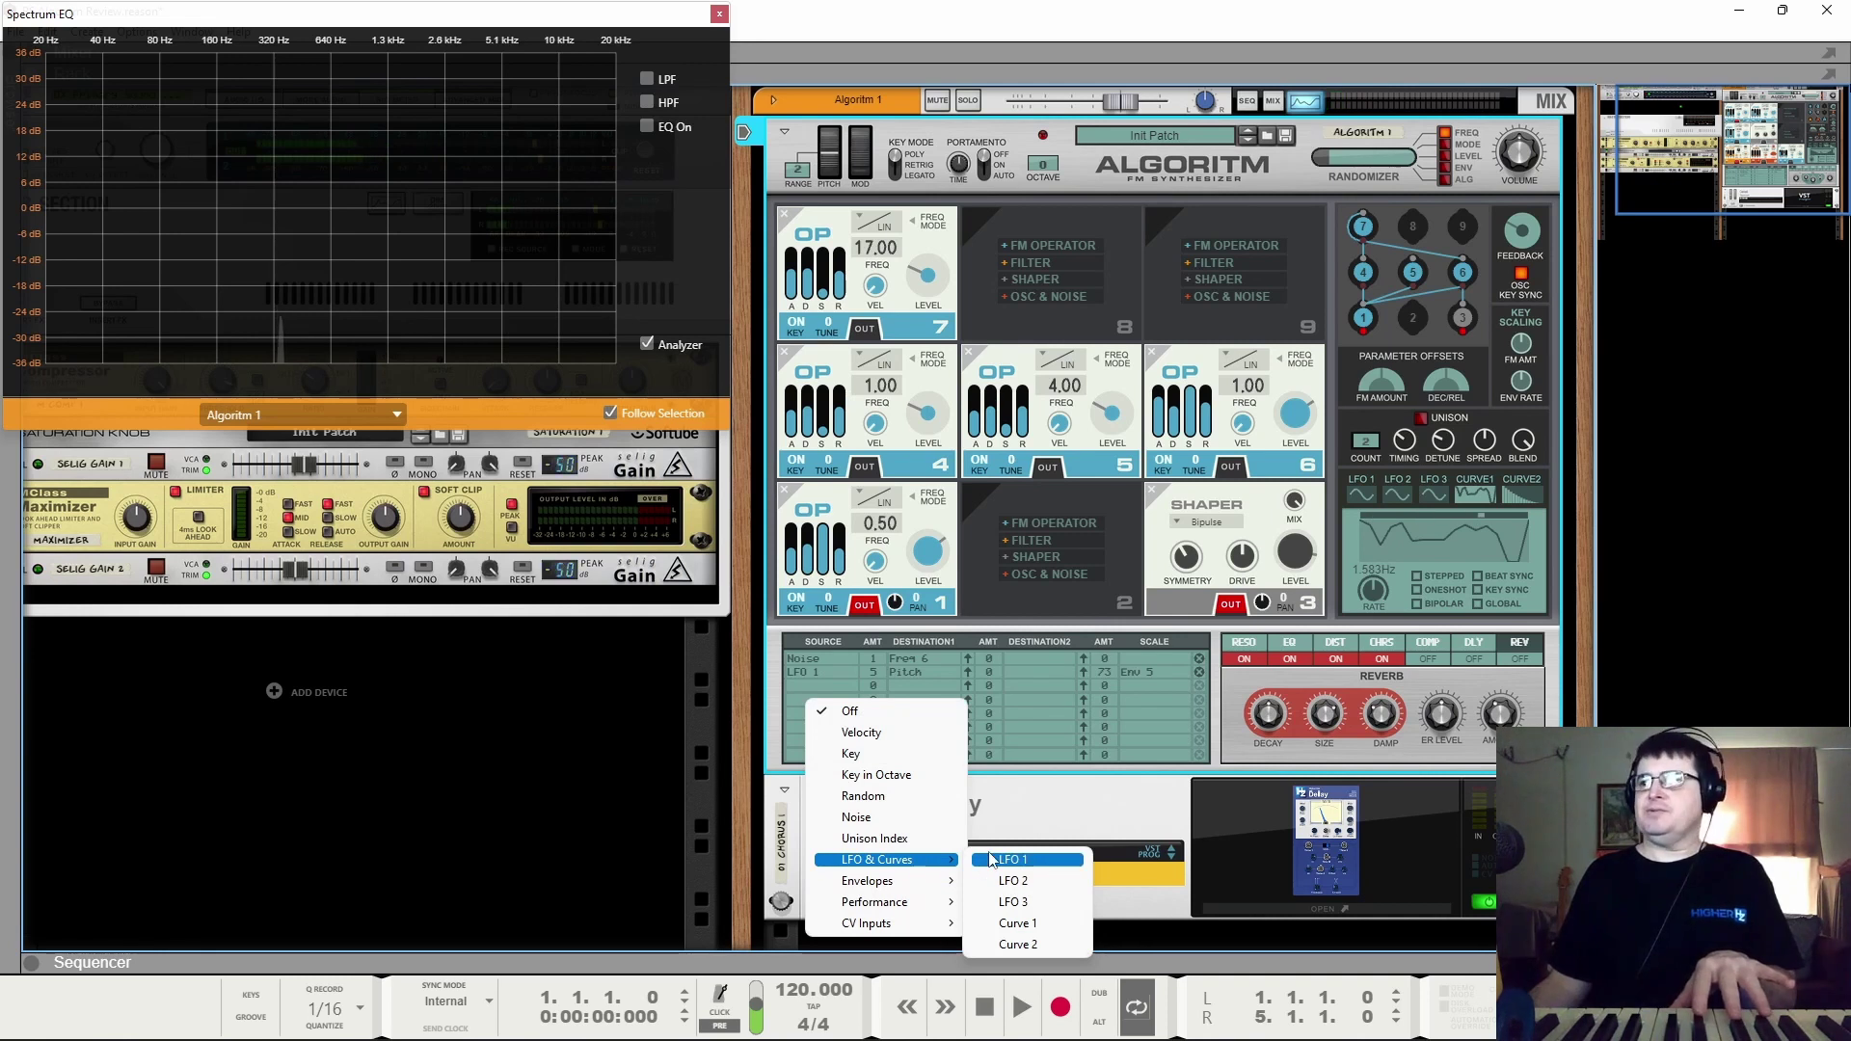
click(1014, 923)
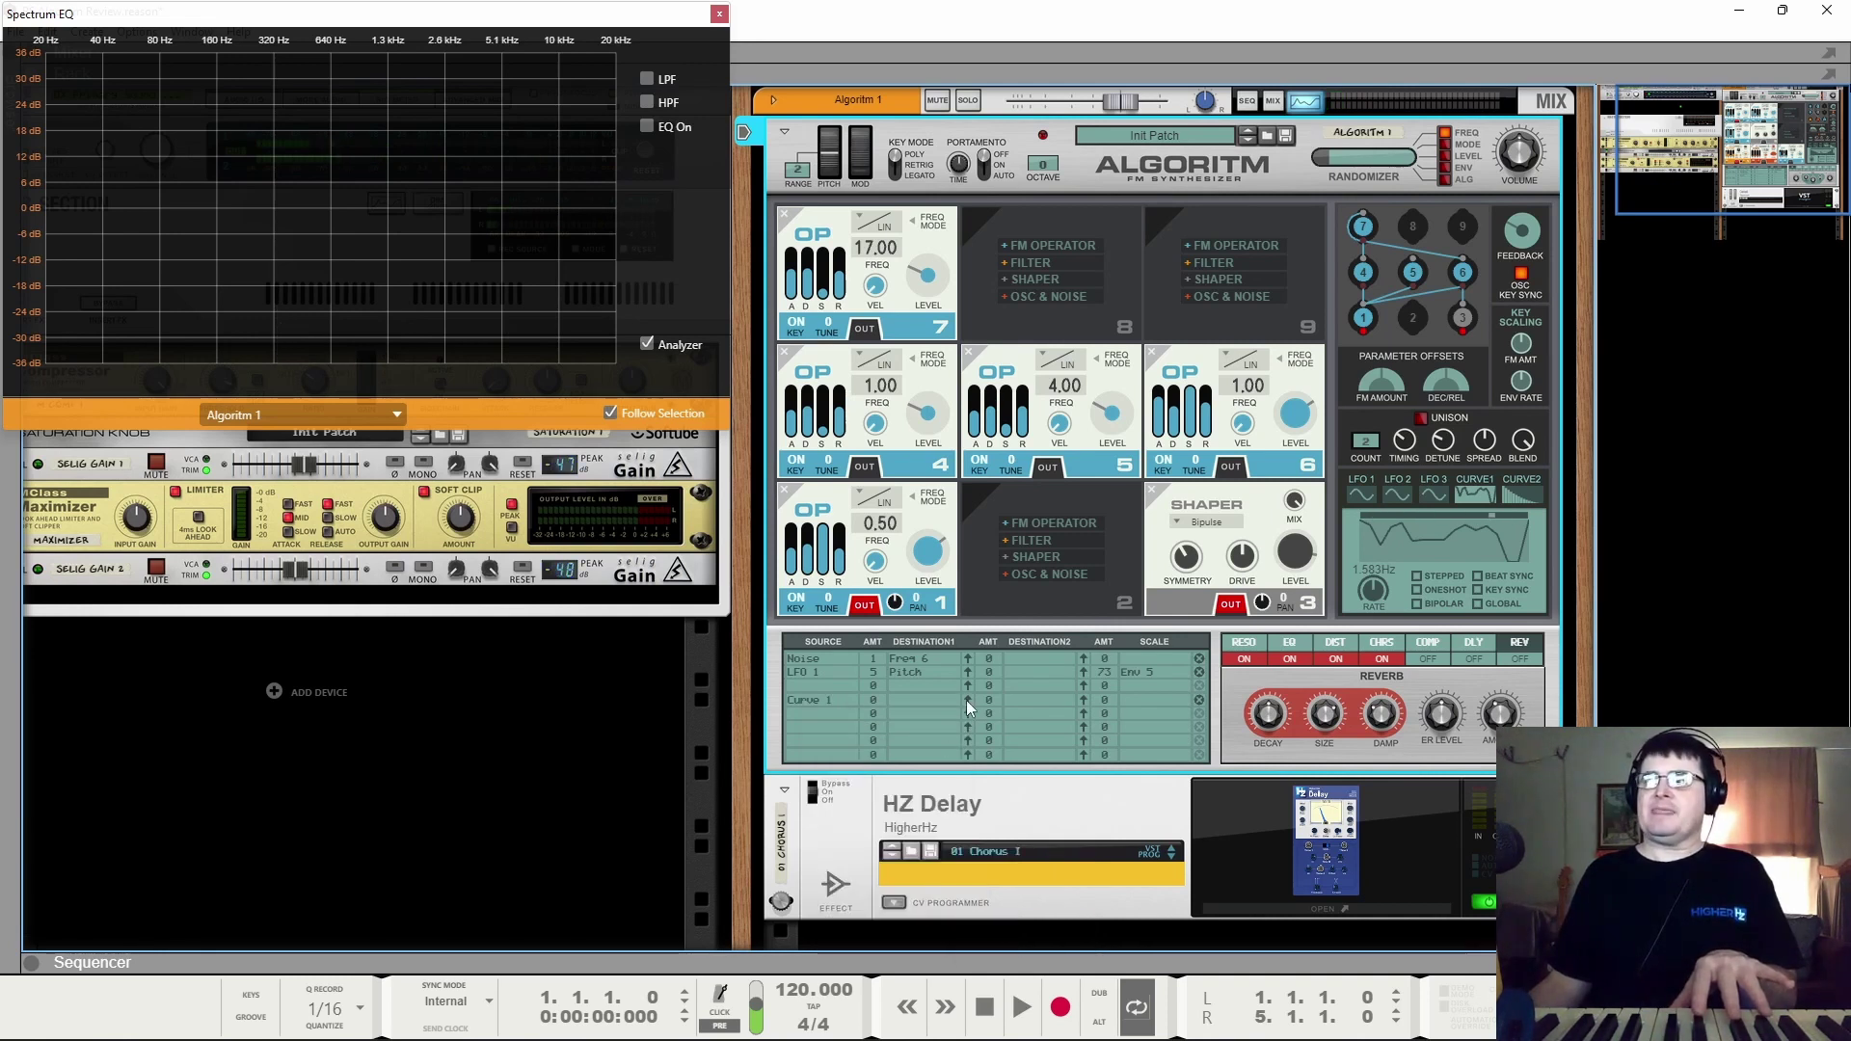
drag(1243, 424, 889, 686)
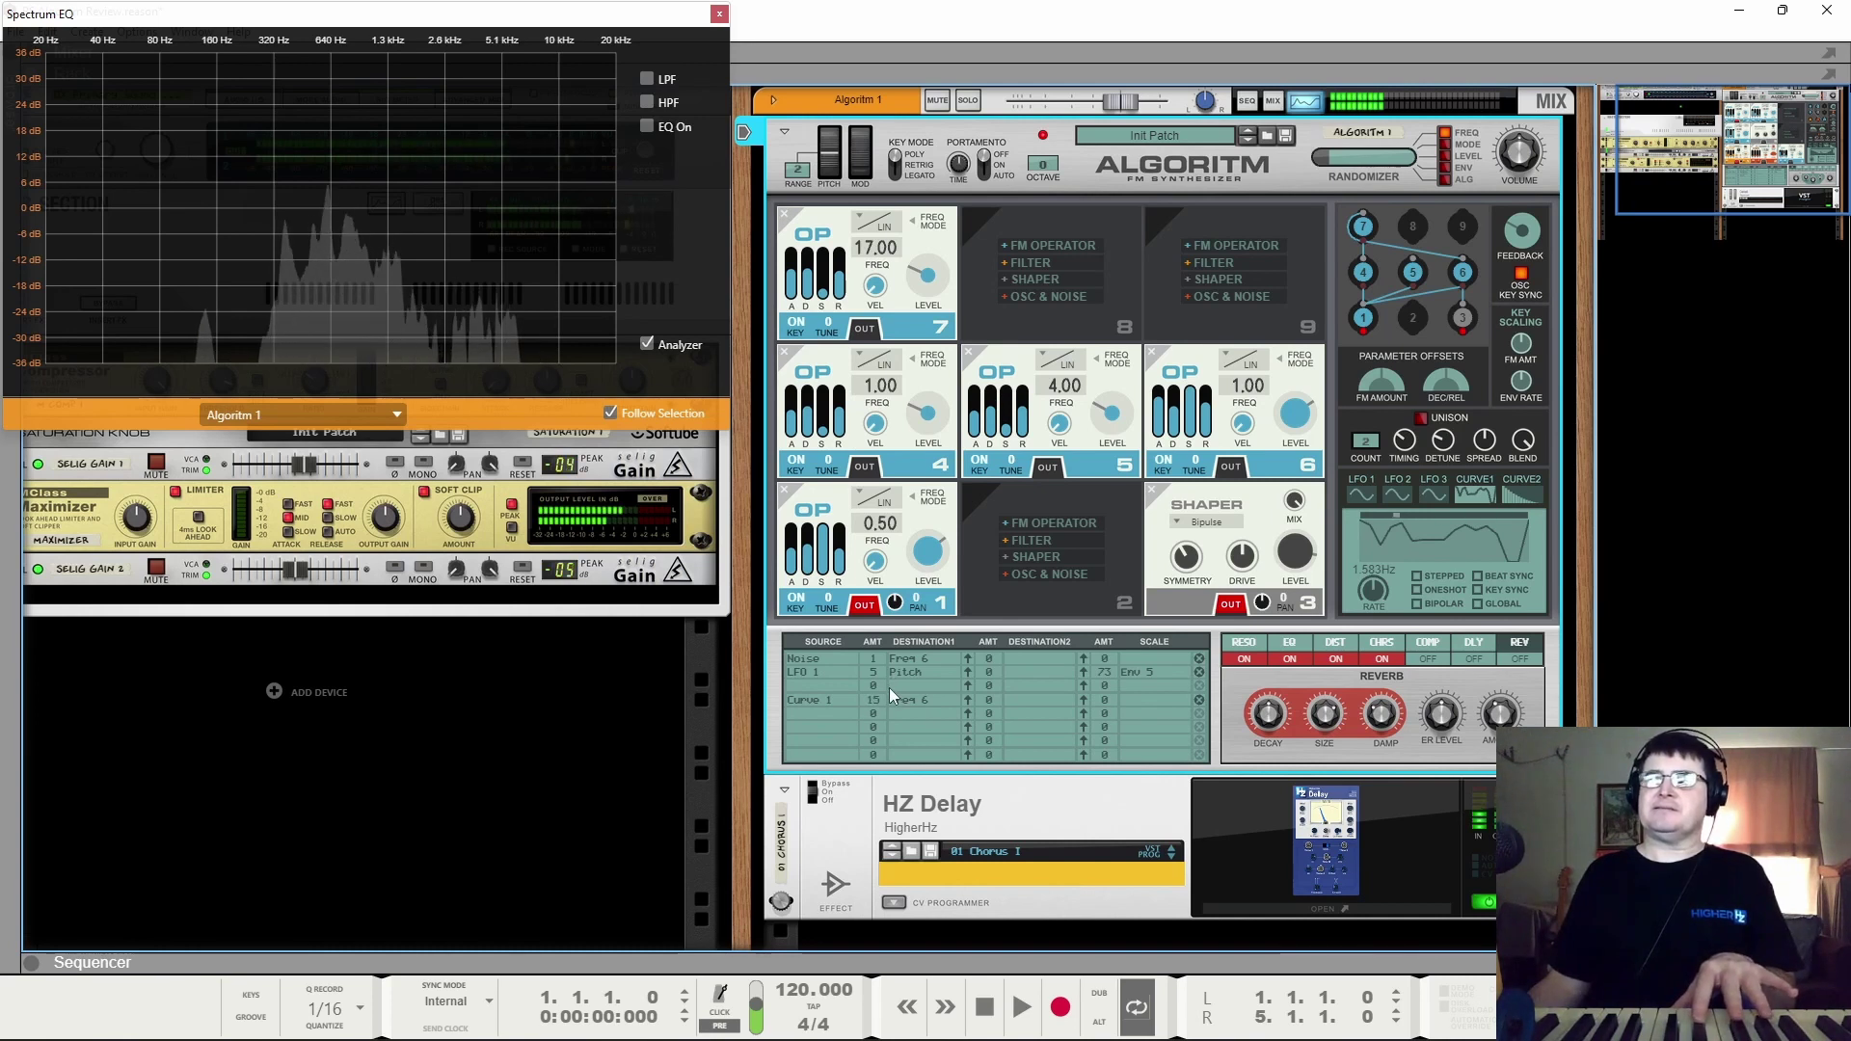
Step: Keep Curve 1 stepped and set its rate to 0.368 Hz
mouse_move(1379, 598)
mouse_down()
mouse_move(1393, 548)
mouse_move(1387, 584)
mouse_up()
click(1418, 576)
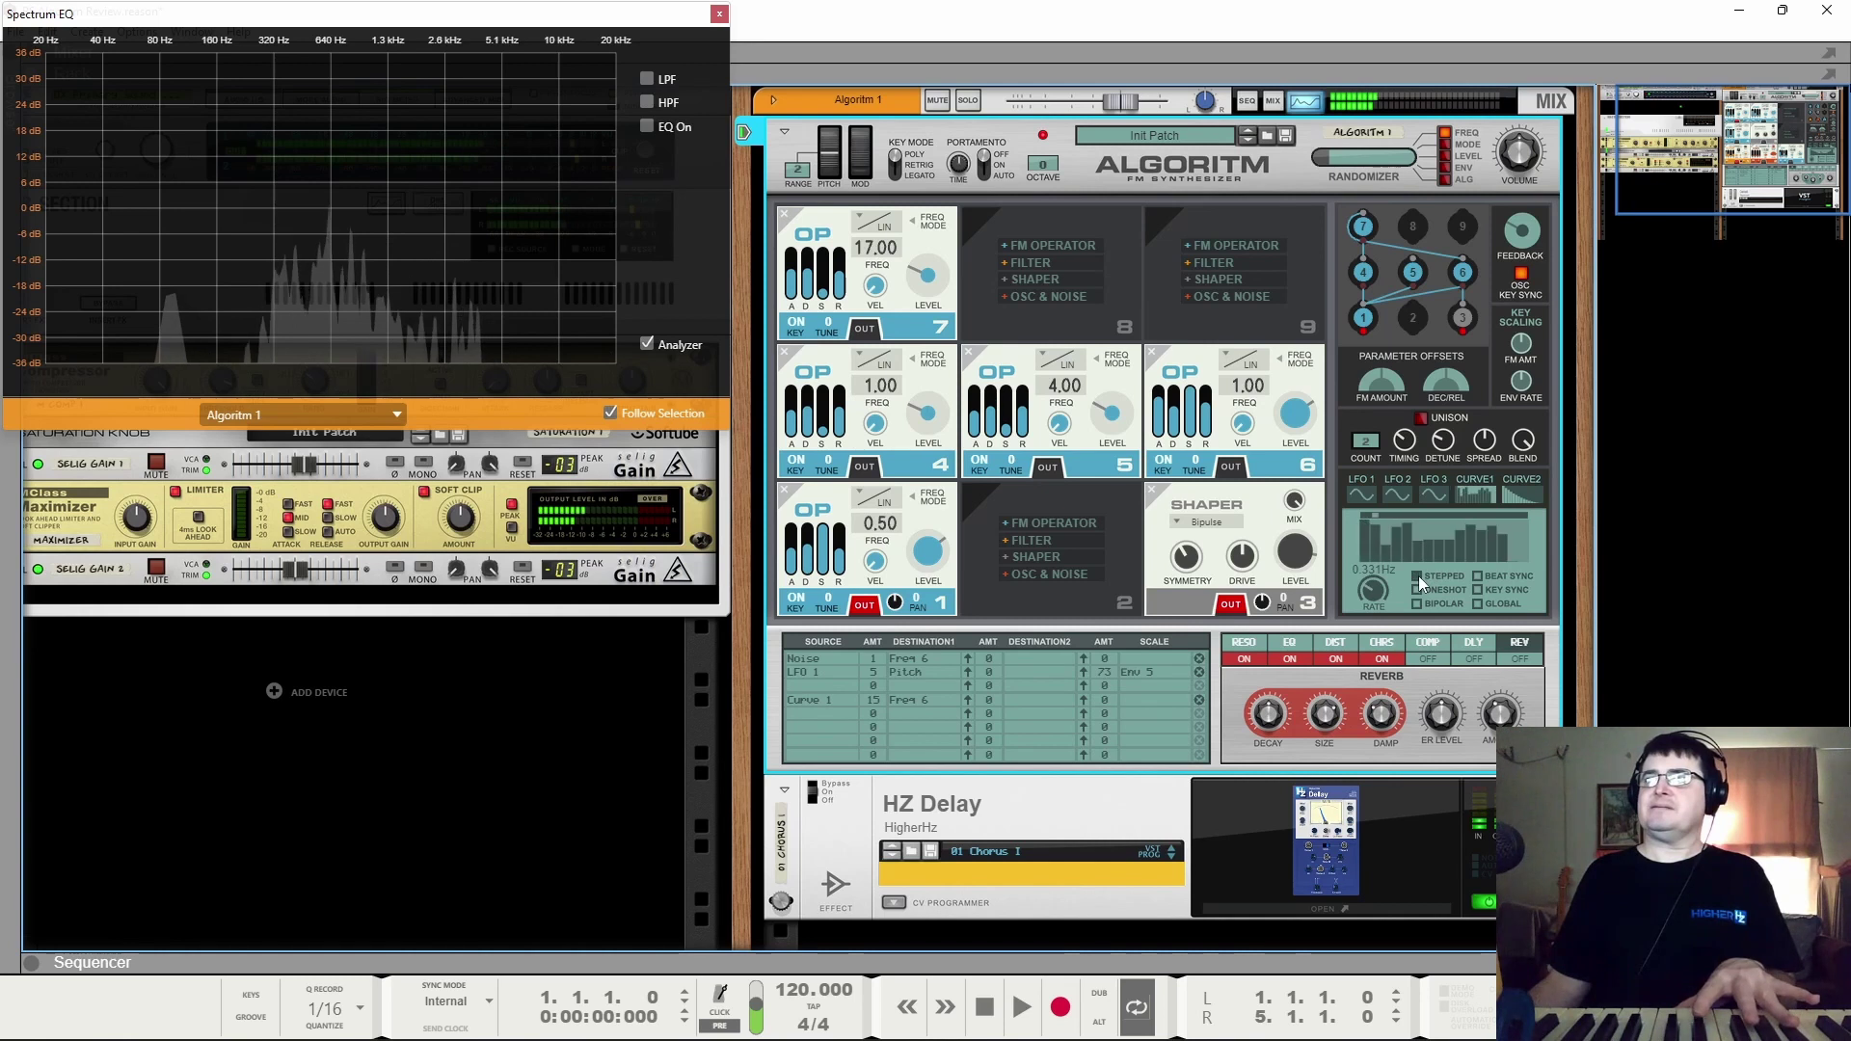
drag(1381, 590, 1385, 587)
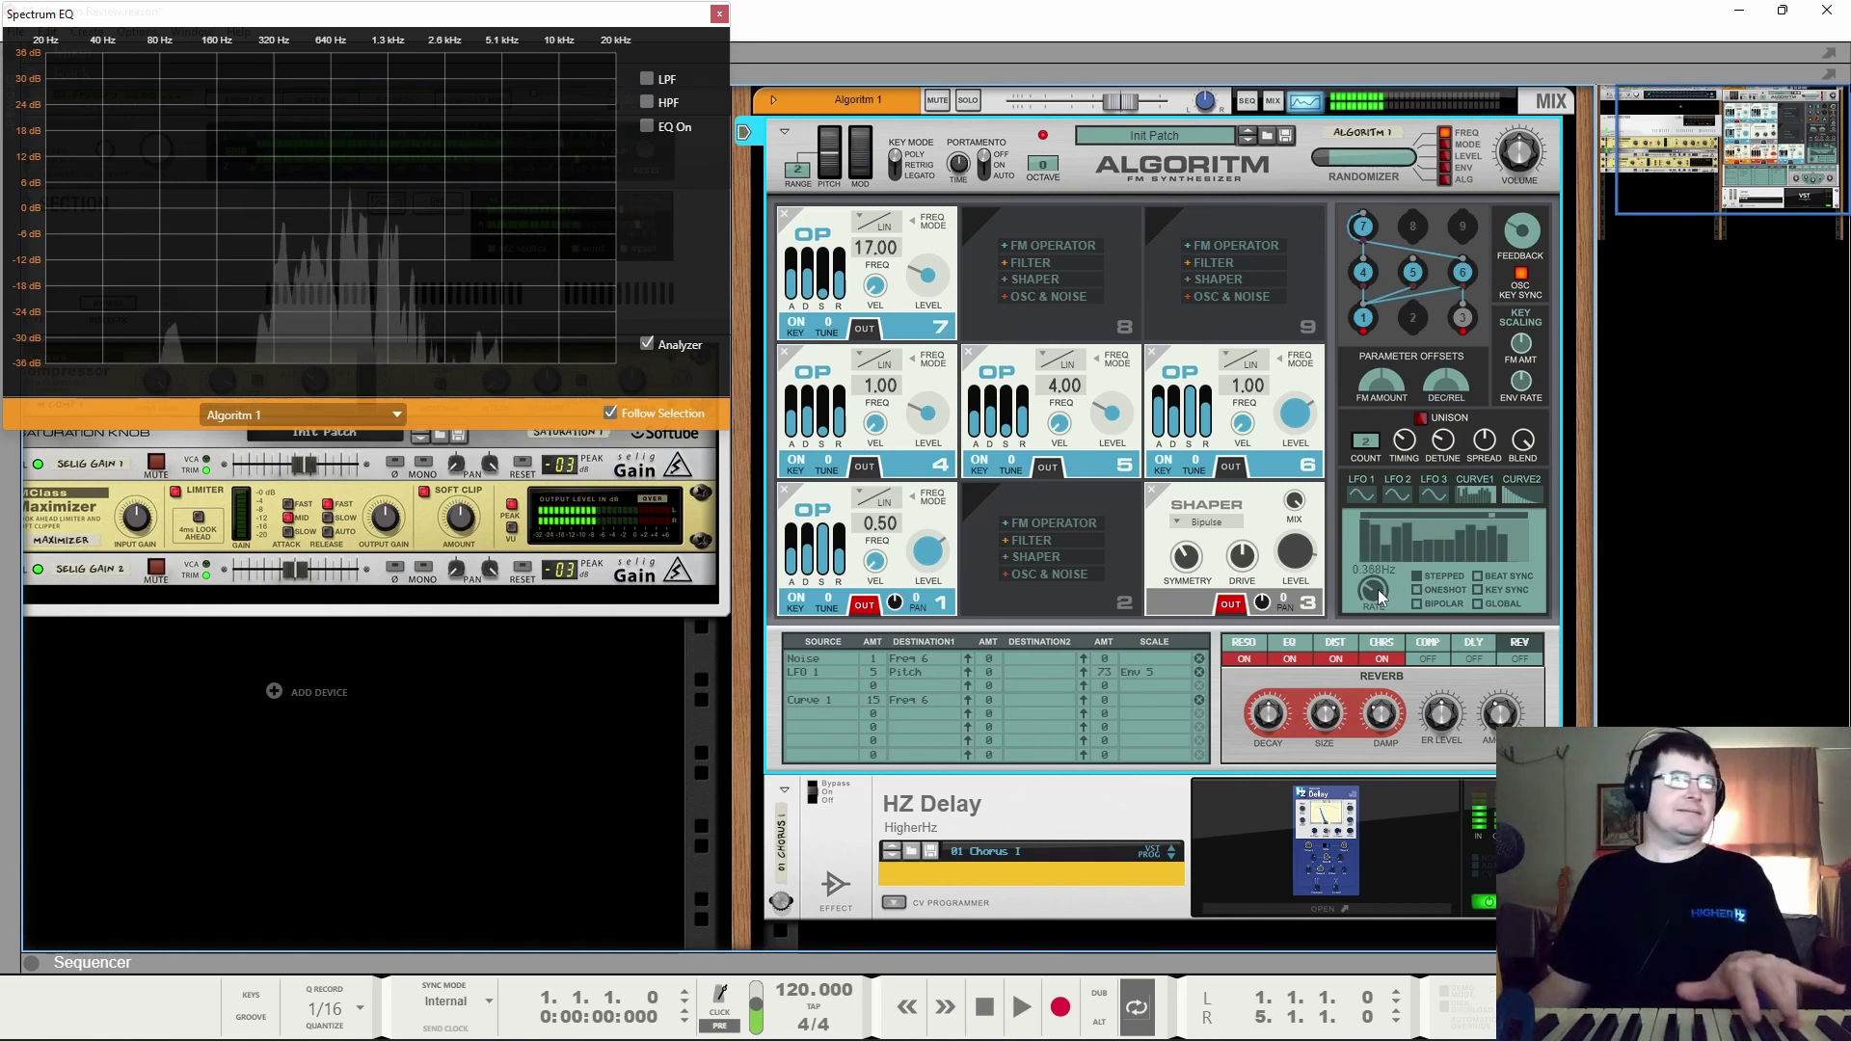